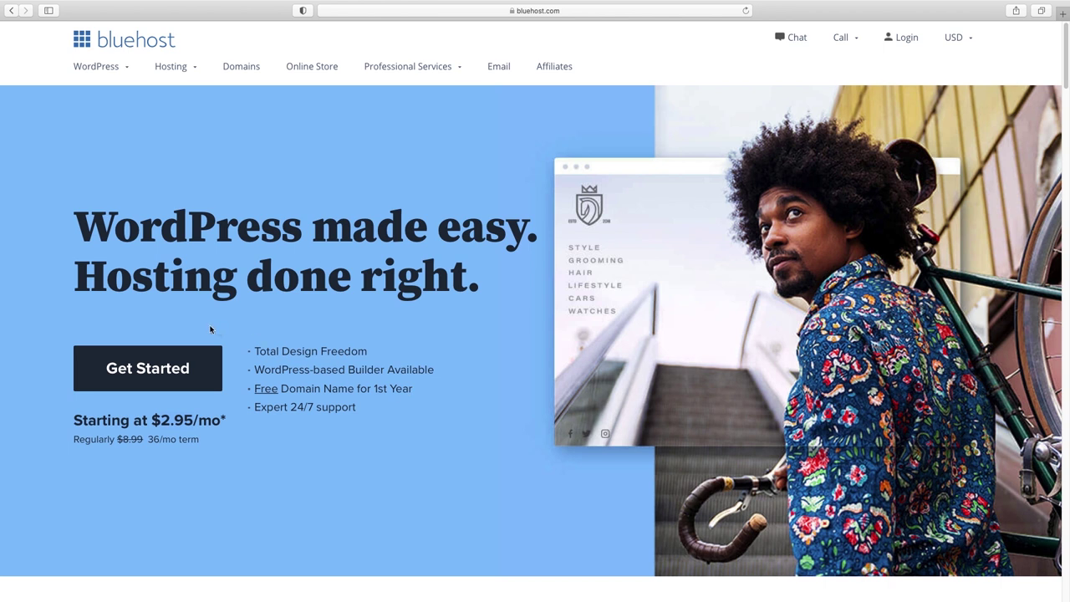
- Choose the BASIC hosting plan
left_click(149, 373)
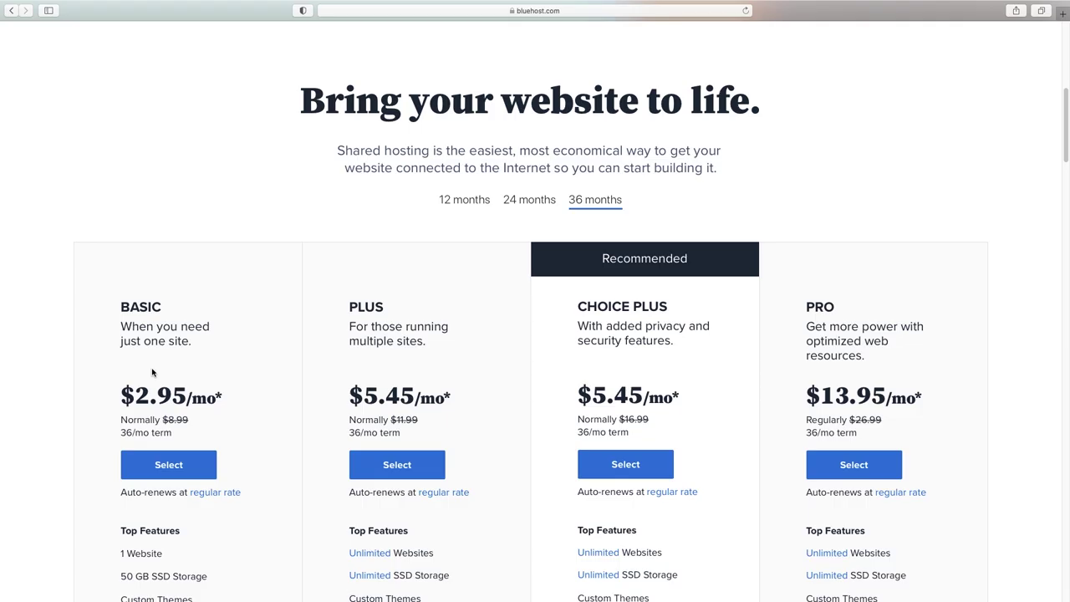
scroll(142, 234, "down", 3)
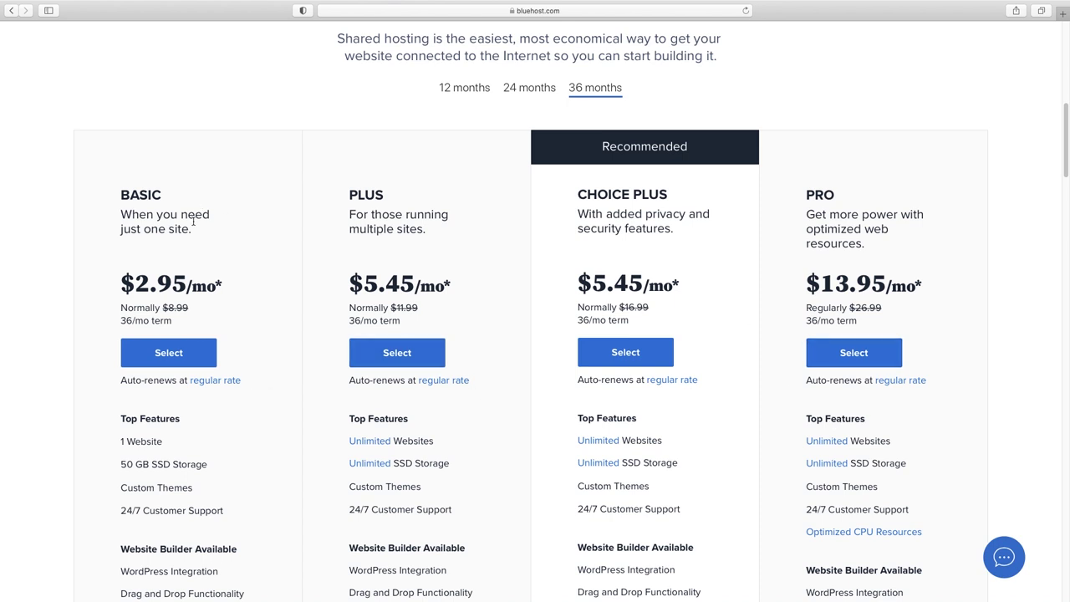
left_click(168, 355)
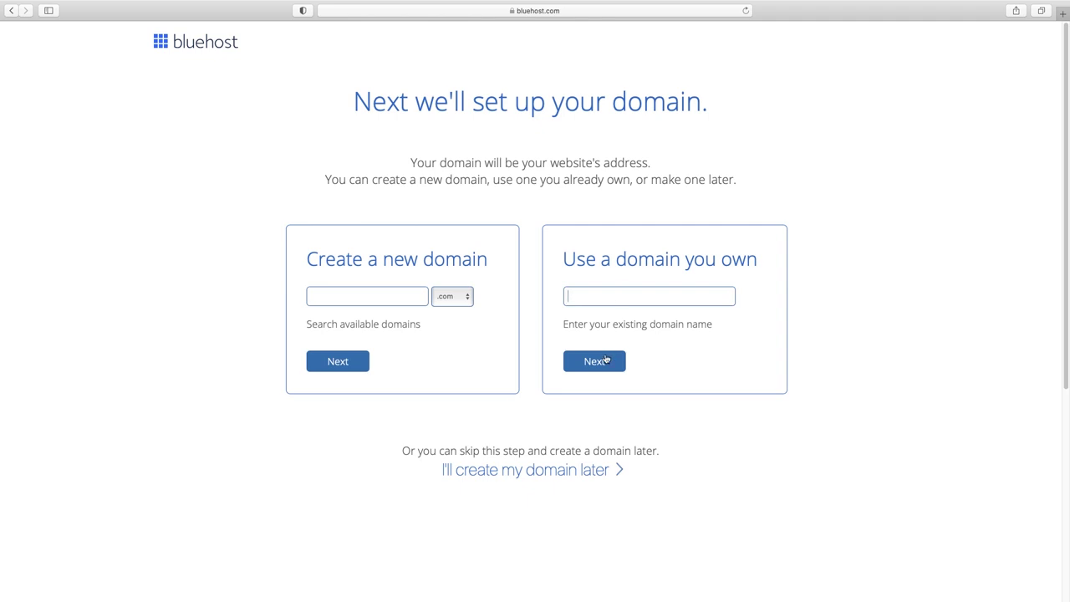
- Claim the new domain yourmostprofitablewebsite.com and continue to account creation
left_click(355, 297)
type("yourmostprofitablewebsite")
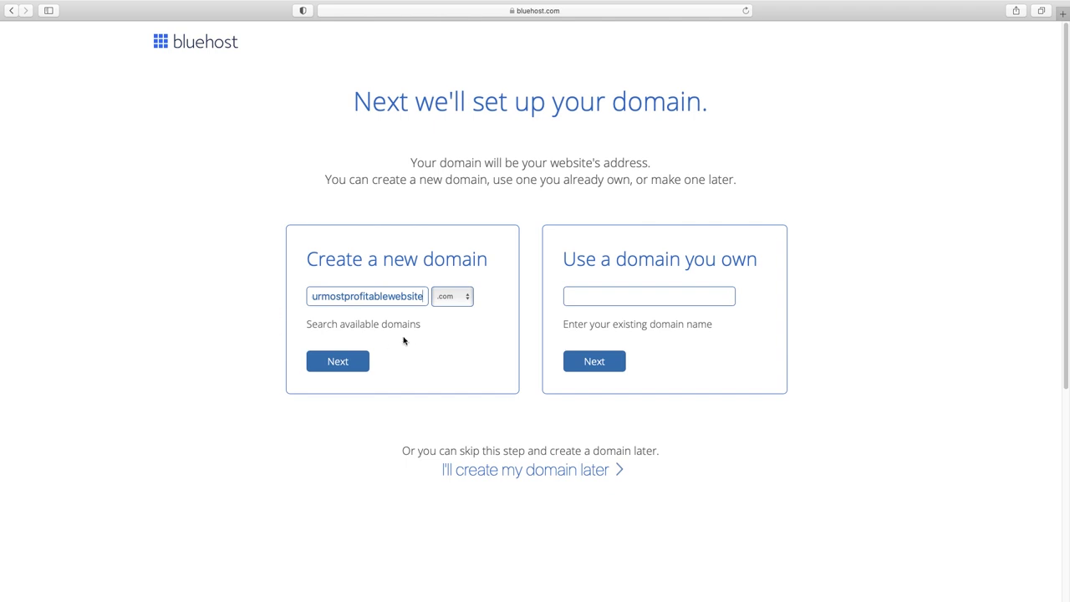
left_click(341, 364)
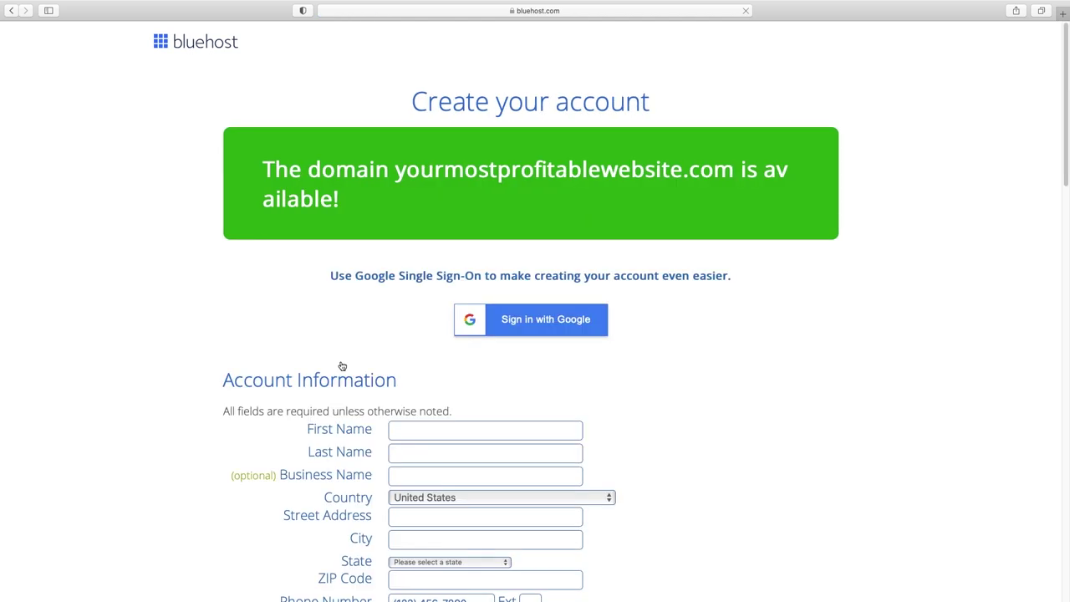
- Keep the Basic plan on the 36-month account term
scroll(342, 366, "down", 2)
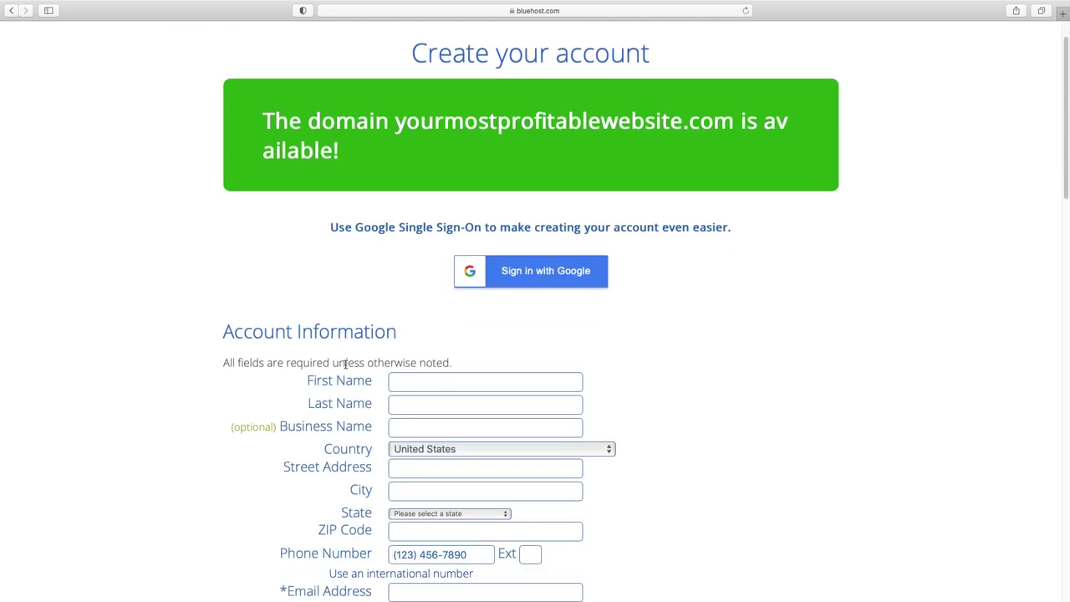
scroll(481, 367, "down", 5)
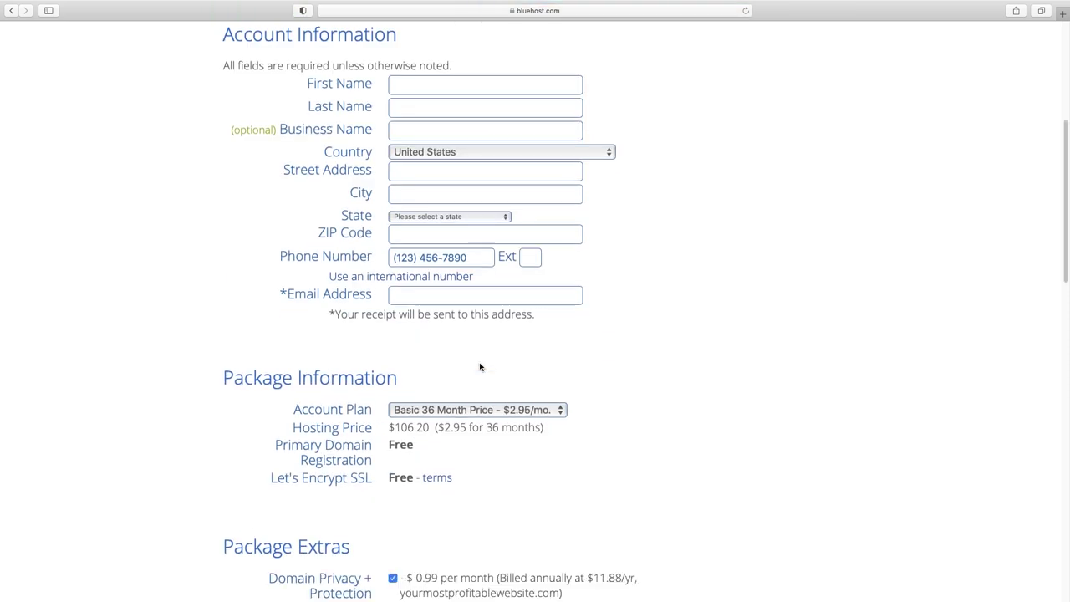
scroll(481, 366, "down", 1)
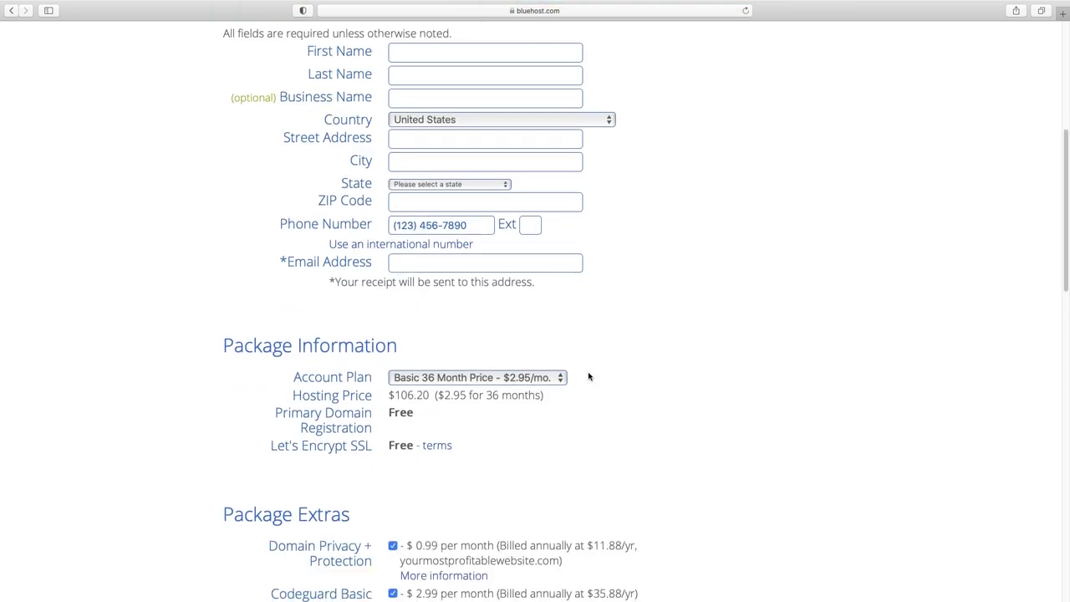
scroll(588, 377, "down", 3)
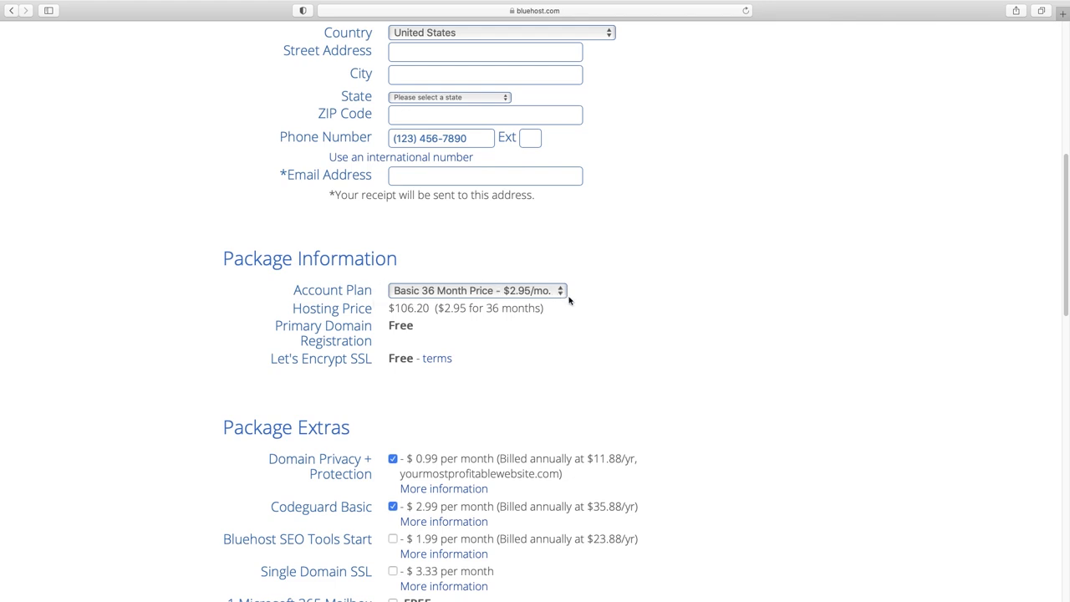
left_click(565, 297)
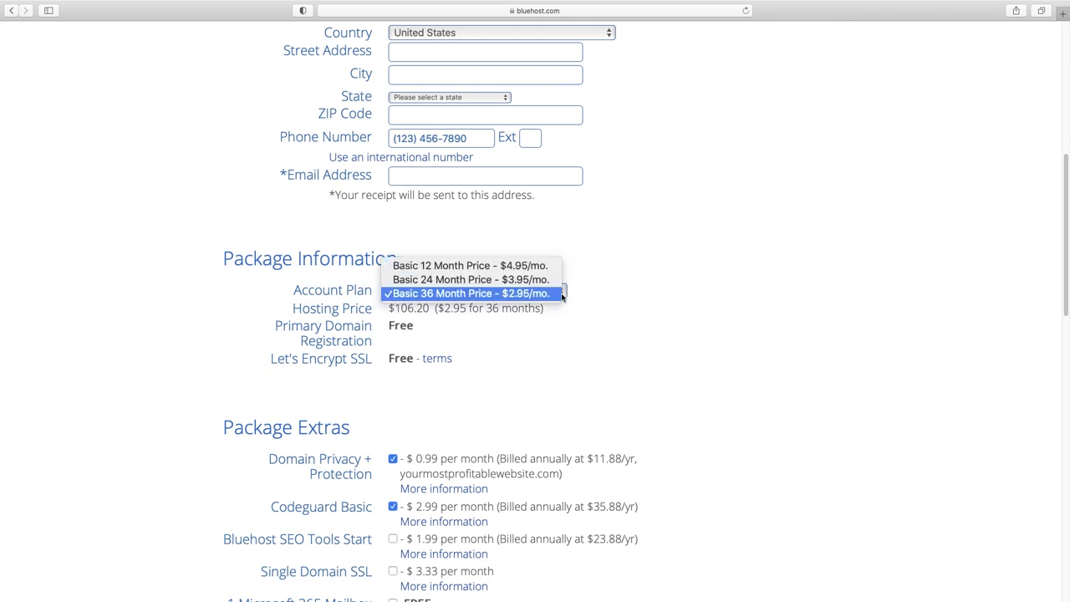
left_click(656, 303)
- Remove the SiteLock, Codeguard Basic and Domain Privacy extras, bringing the total to $106.20
scroll(651, 304, "down", 5)
scroll(651, 305, "down", 1)
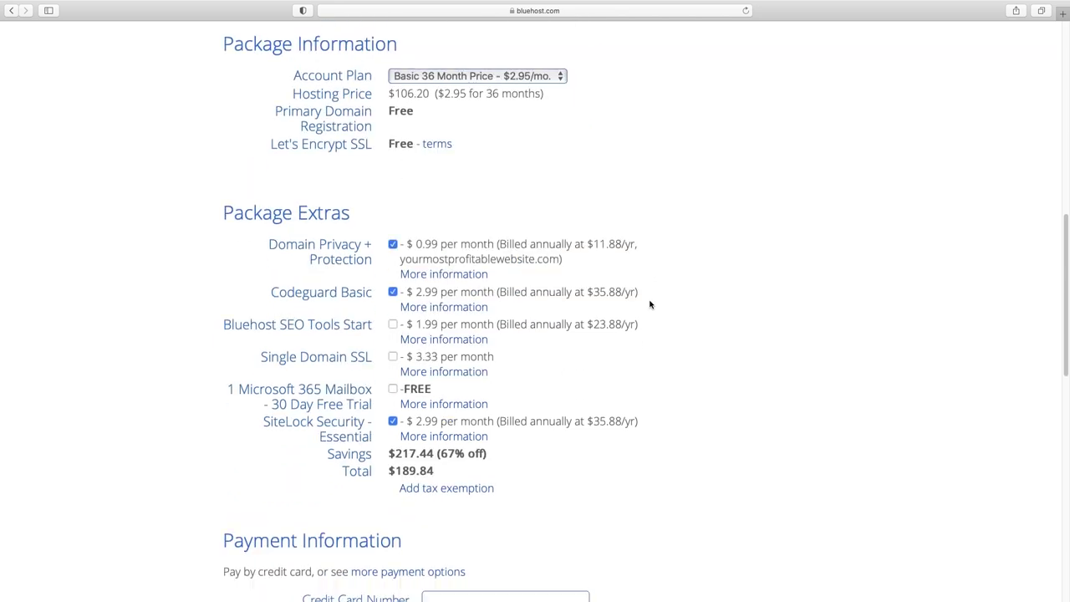
left_click(394, 424)
left_click(393, 292)
left_click(393, 245)
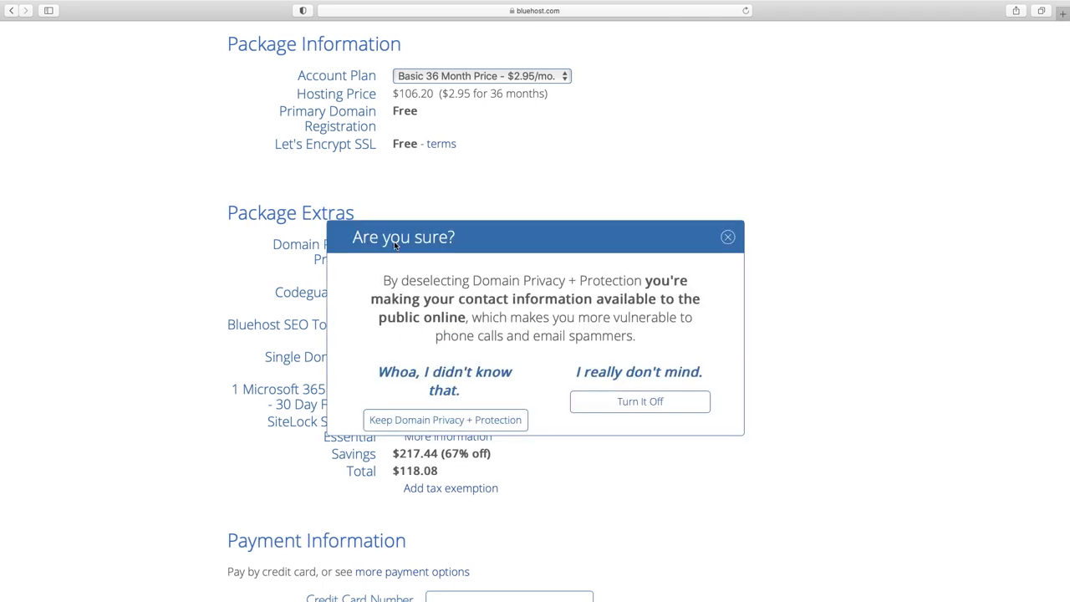
left_click(643, 402)
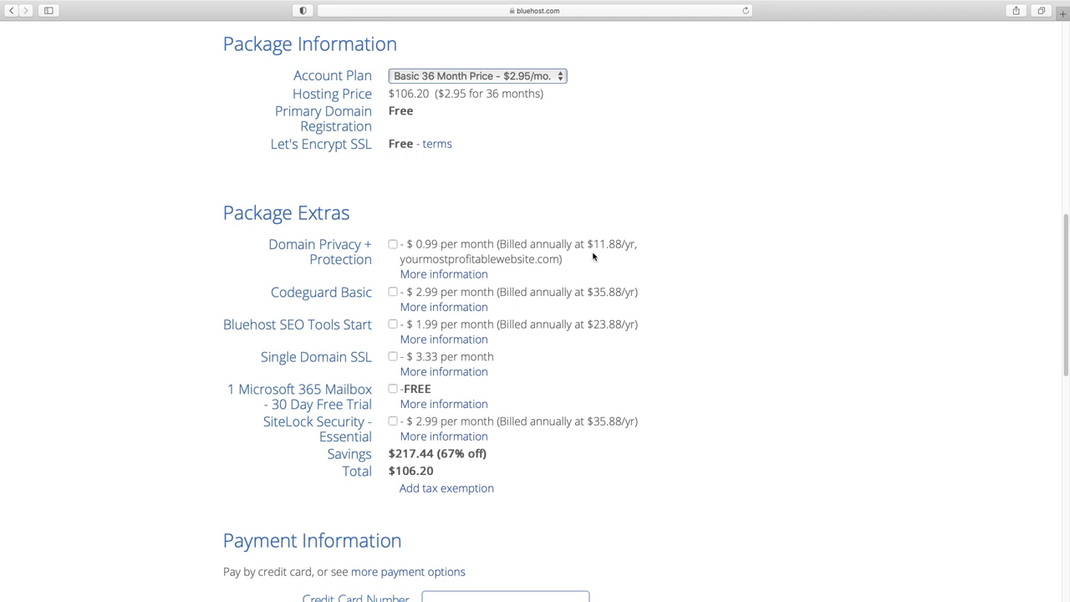
scroll(663, 296, "down", 5)
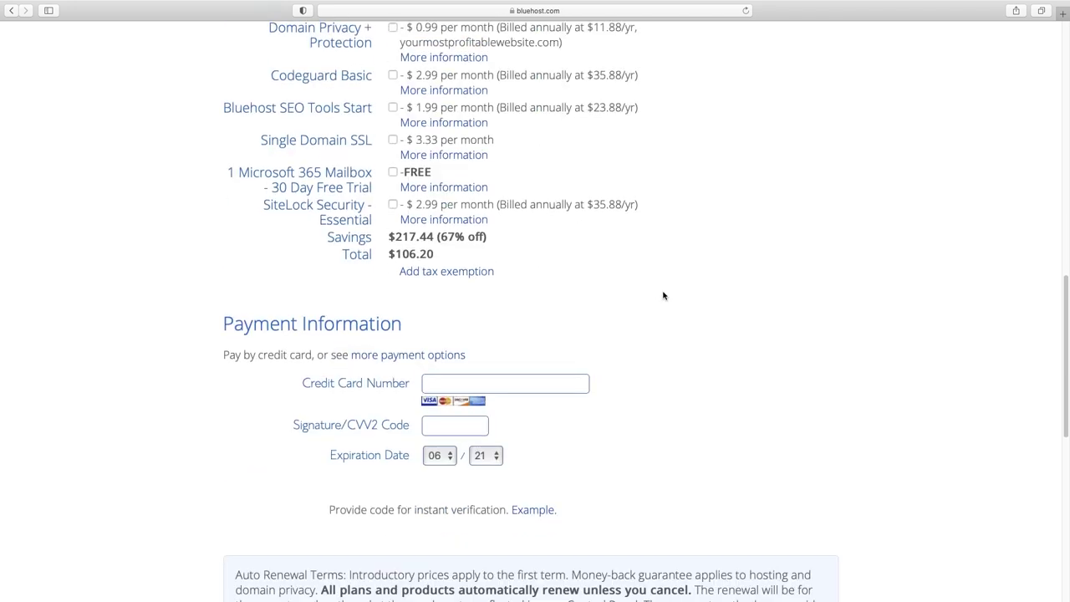
scroll(663, 296, "down", 3)
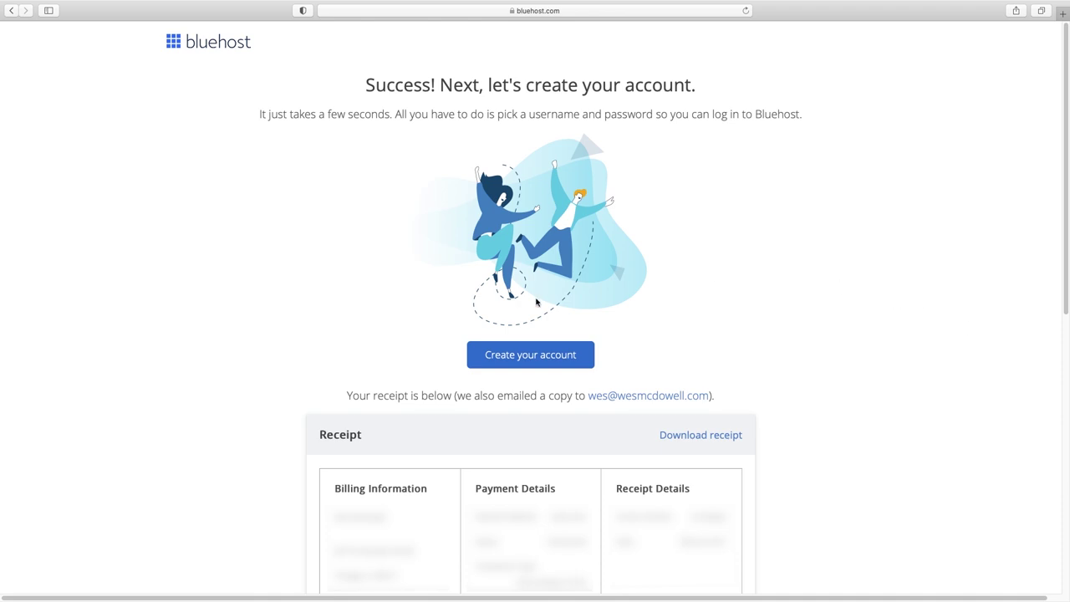
- Set a browser-suggested strong password, accept the terms, and create the account
left_click(536, 358)
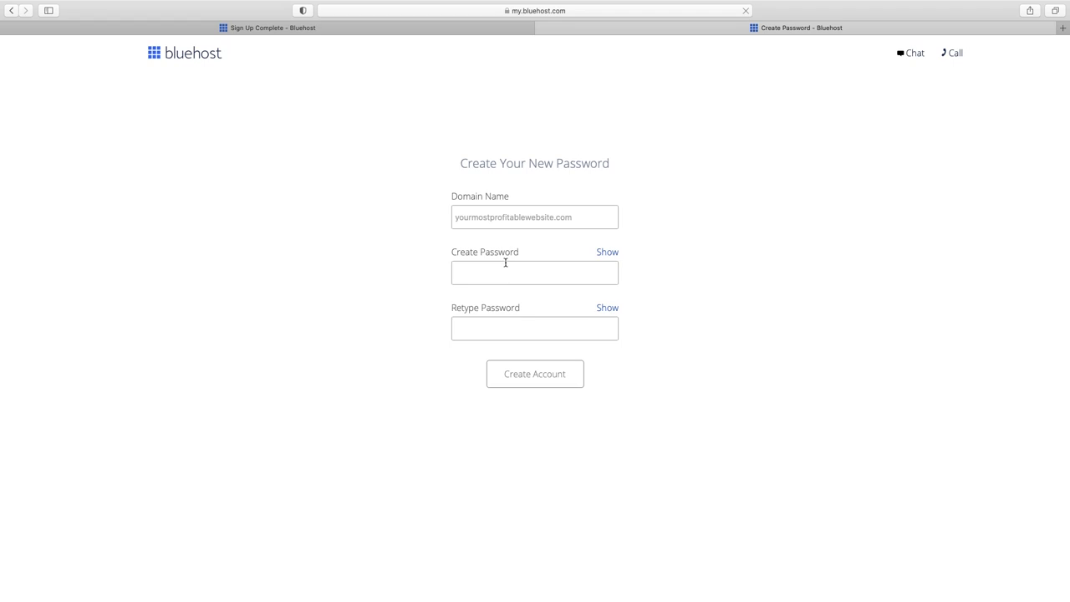
left_click(496, 273)
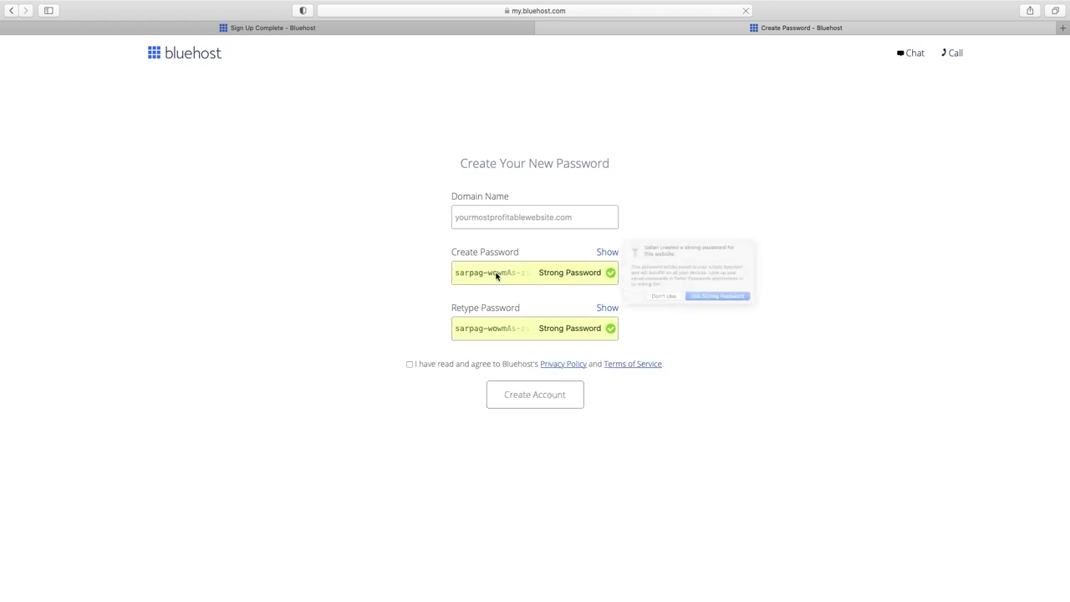
left_click(750, 306)
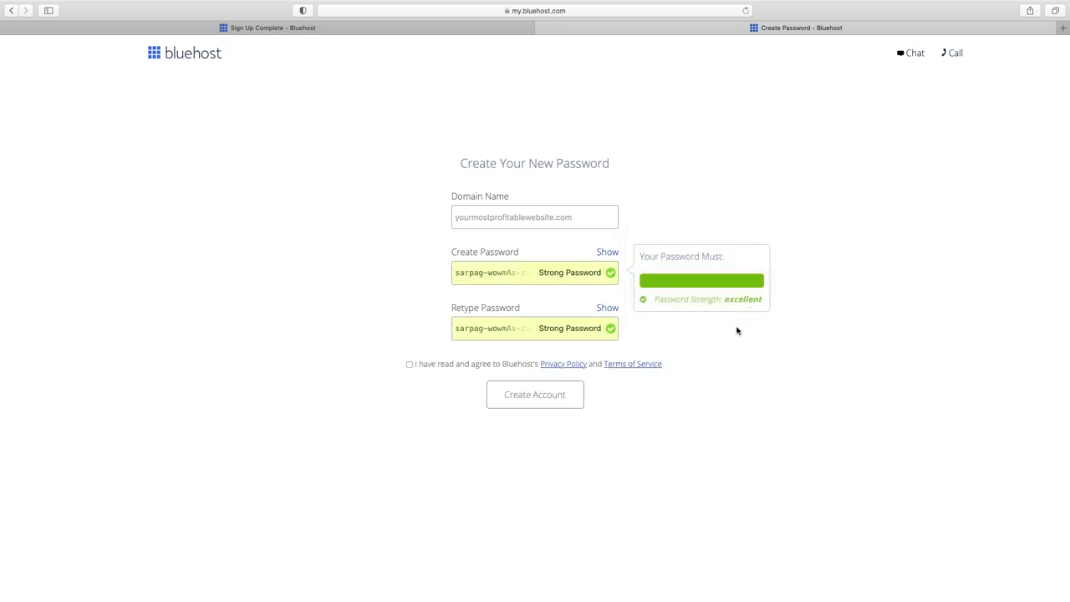
left_click(497, 274)
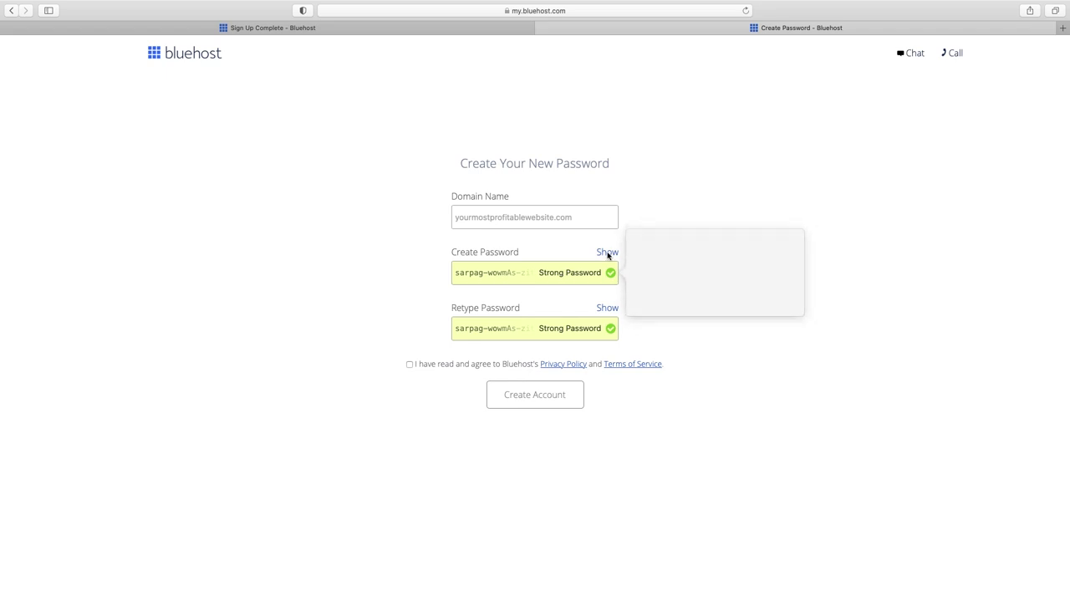
left_click(608, 253)
left_click(533, 273)
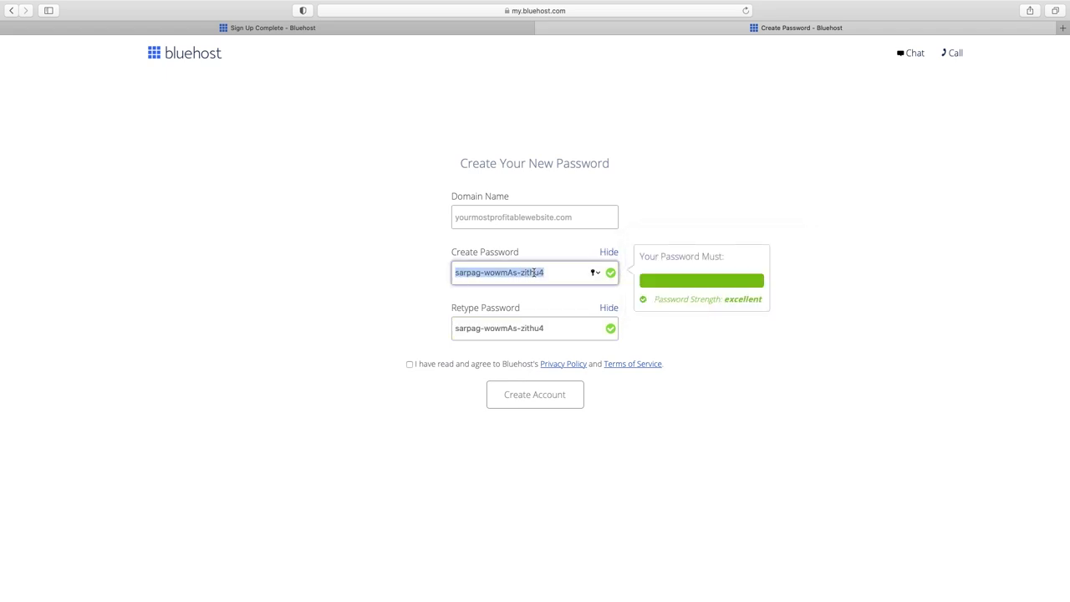
left_click(410, 364)
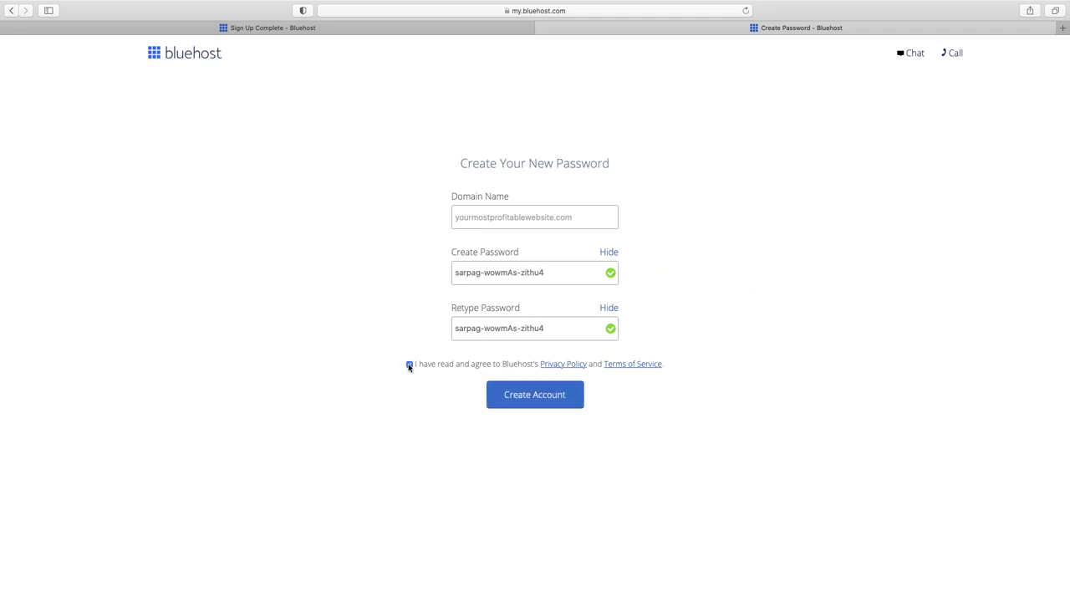
left_click(537, 395)
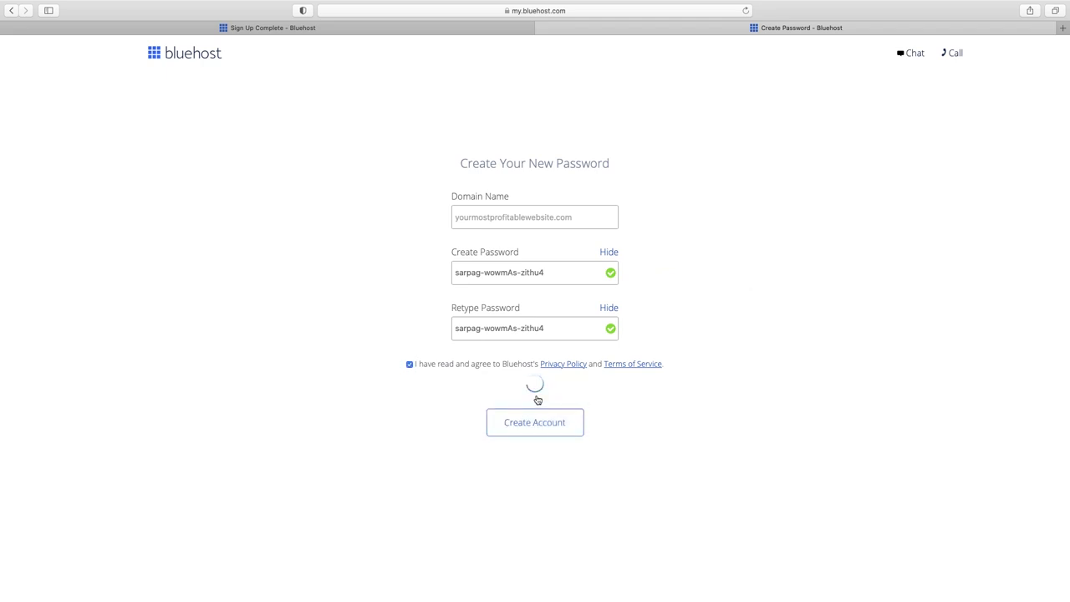
- Log in to the hosting account with the new password and save it in Safari
left_click(535, 205)
key("super+v")
left_click(535, 407)
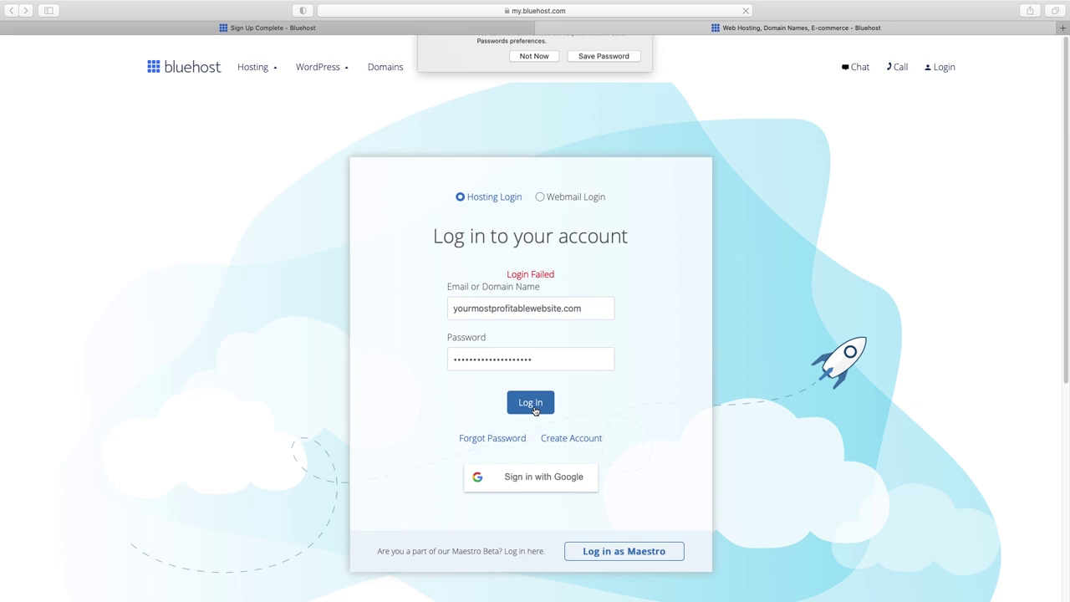
left_click(599, 102)
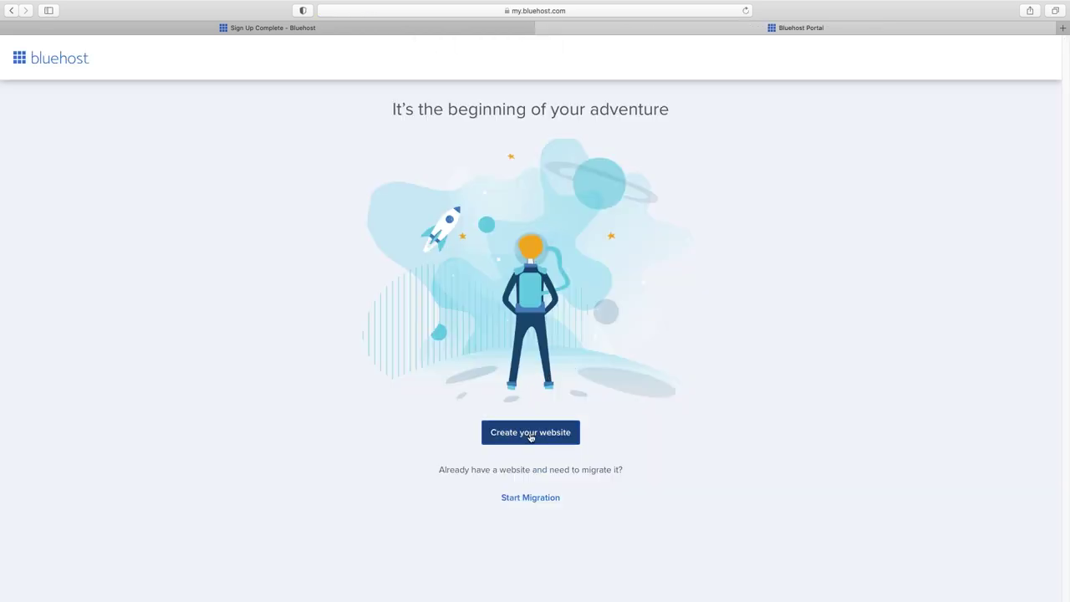
- Start a new website, skip the guidance questions, and choose plain WordPress
left_click(530, 435)
left_click(527, 295)
left_click(528, 298)
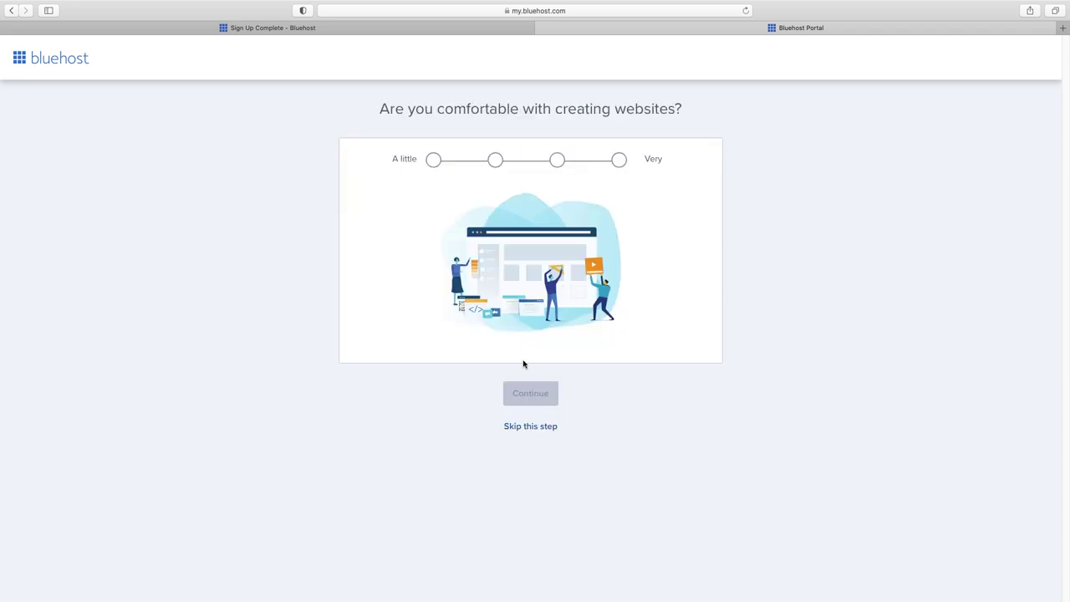
left_click(526, 428)
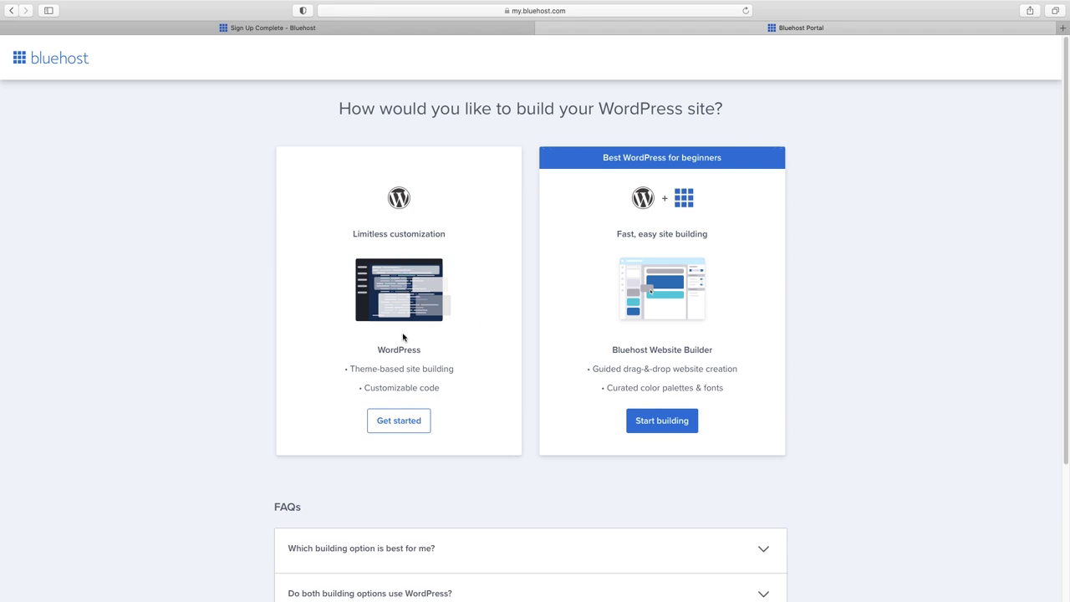
left_click(400, 420)
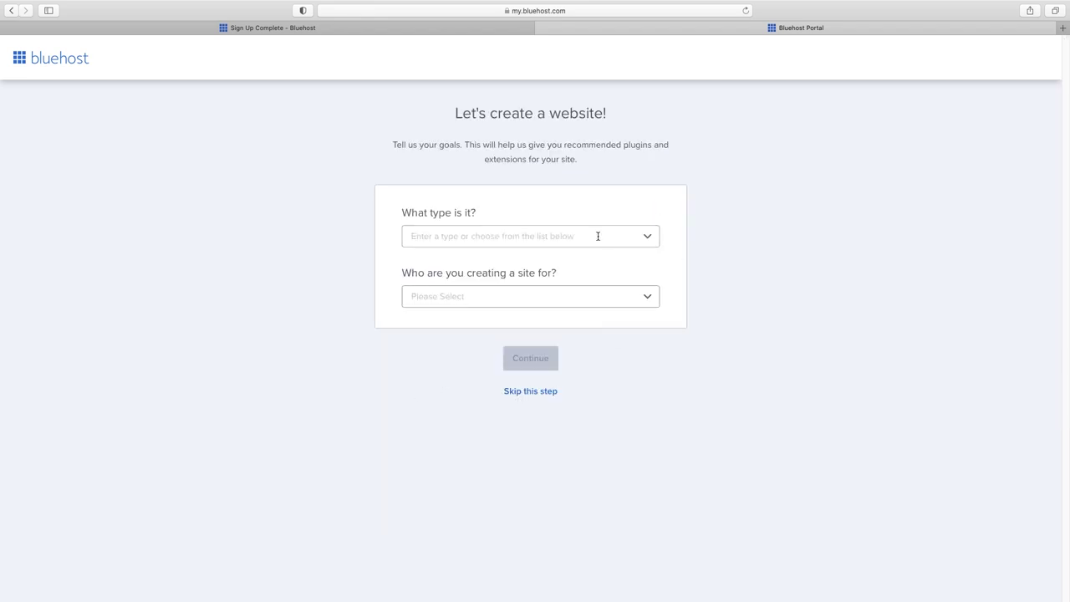
- Set the site type to Consulting & Coaching and name the site 'Business Name Here'
left_click(597, 237)
scroll(529, 356, "down", 5)
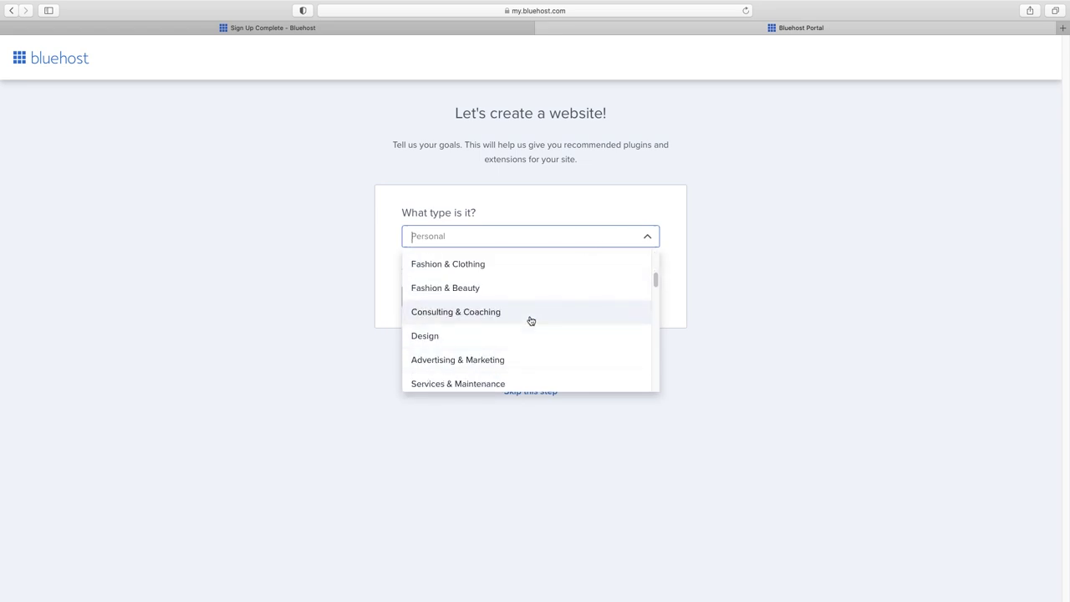
left_click(532, 314)
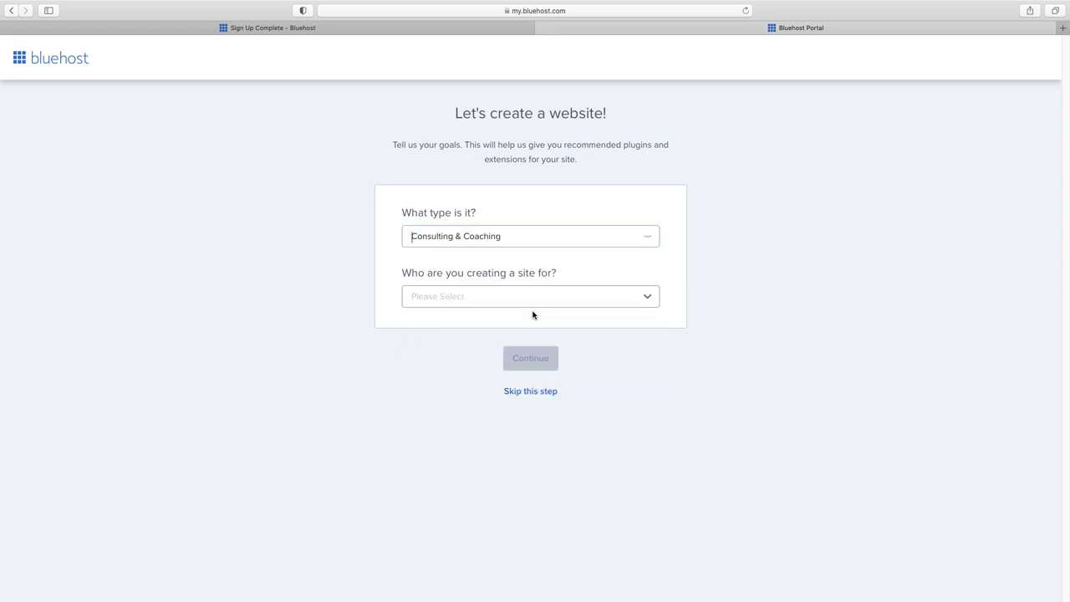
left_click(519, 393)
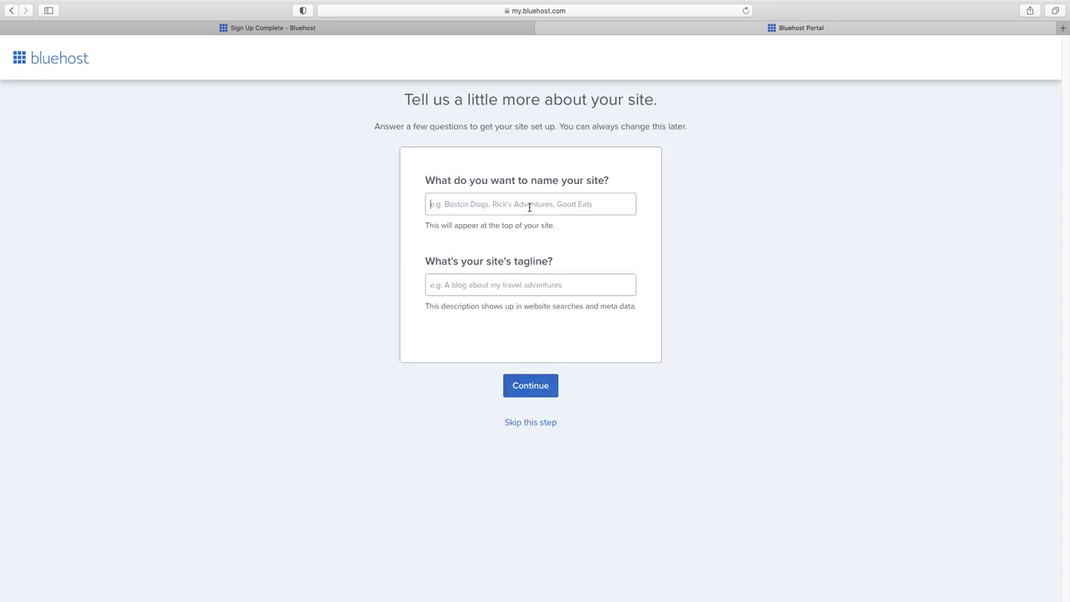
type("BUsiness Name Here")
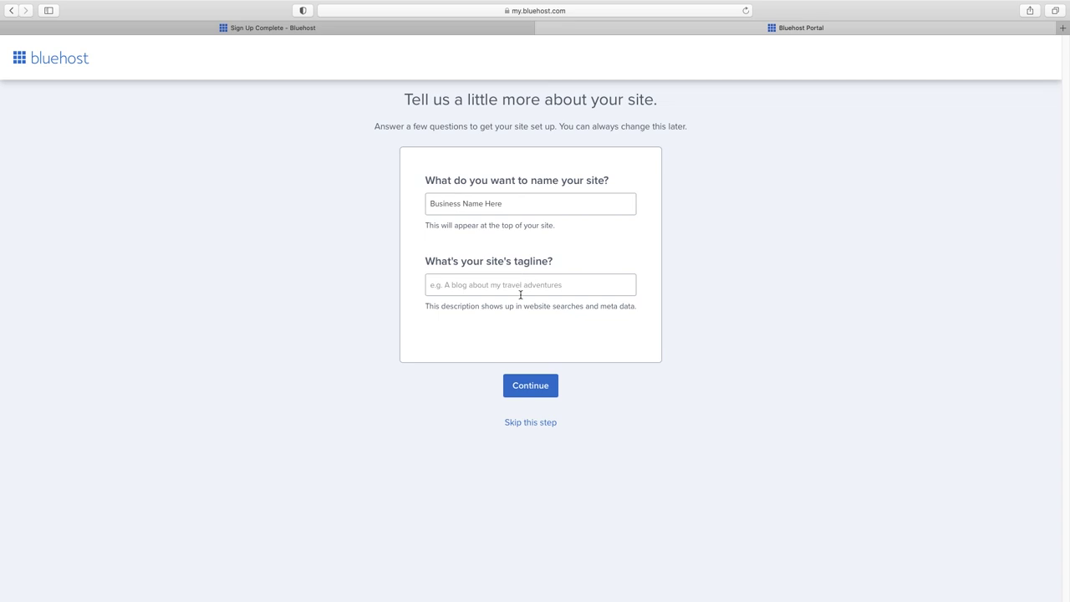
left_click(533, 386)
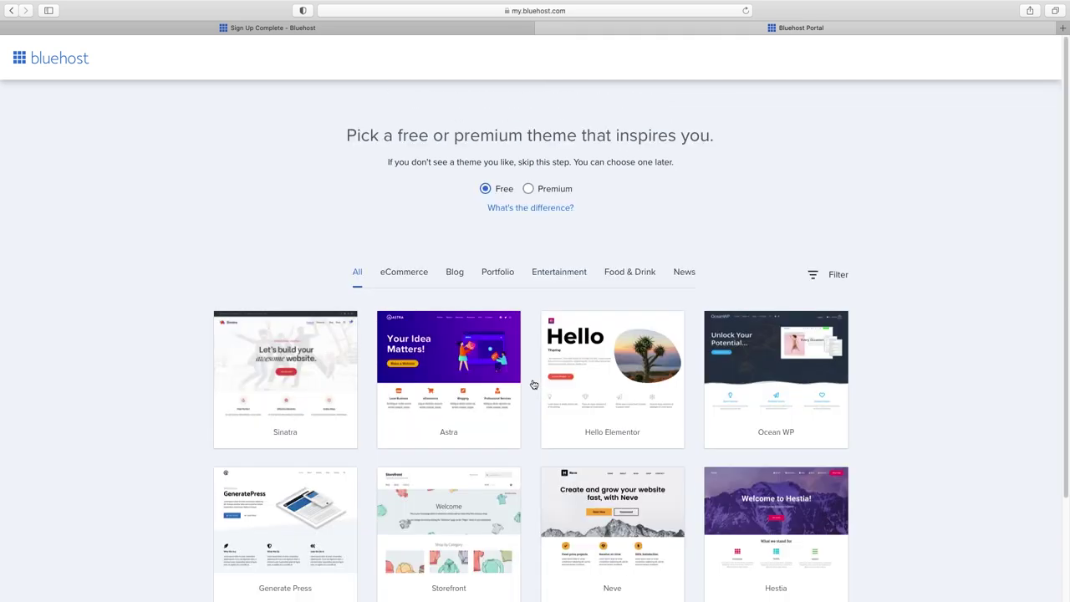
- Skip the theme picker so the WordPress installation begins
scroll(533, 379, "down", 3)
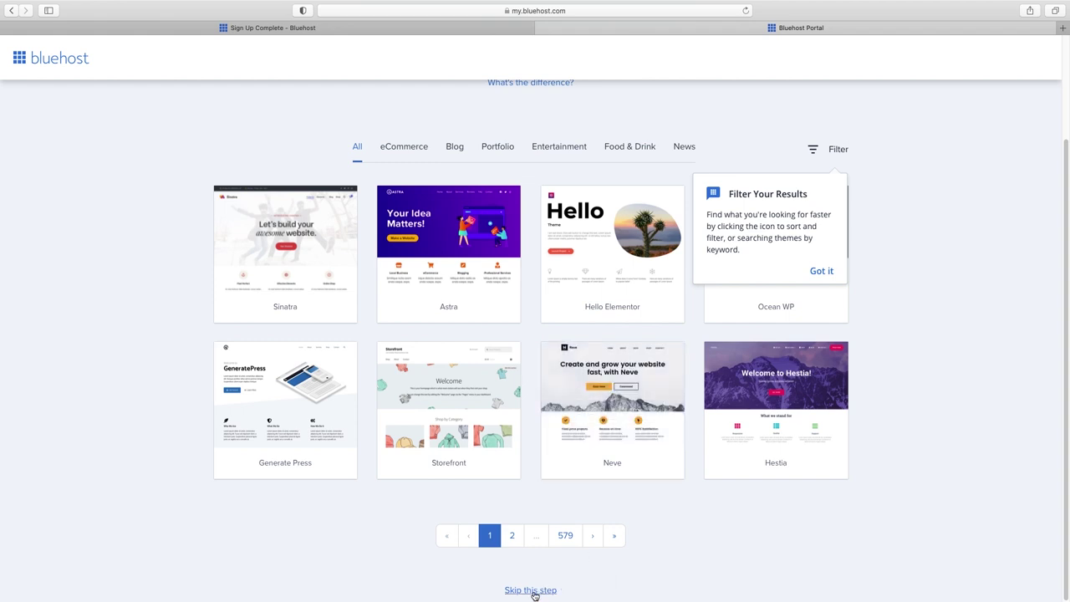
left_click(532, 591)
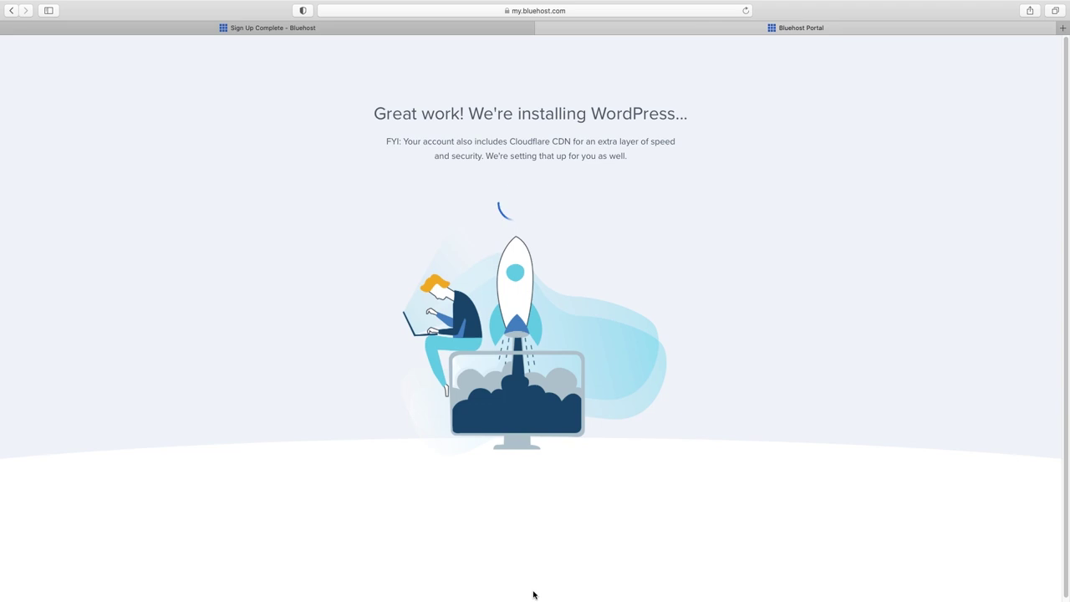
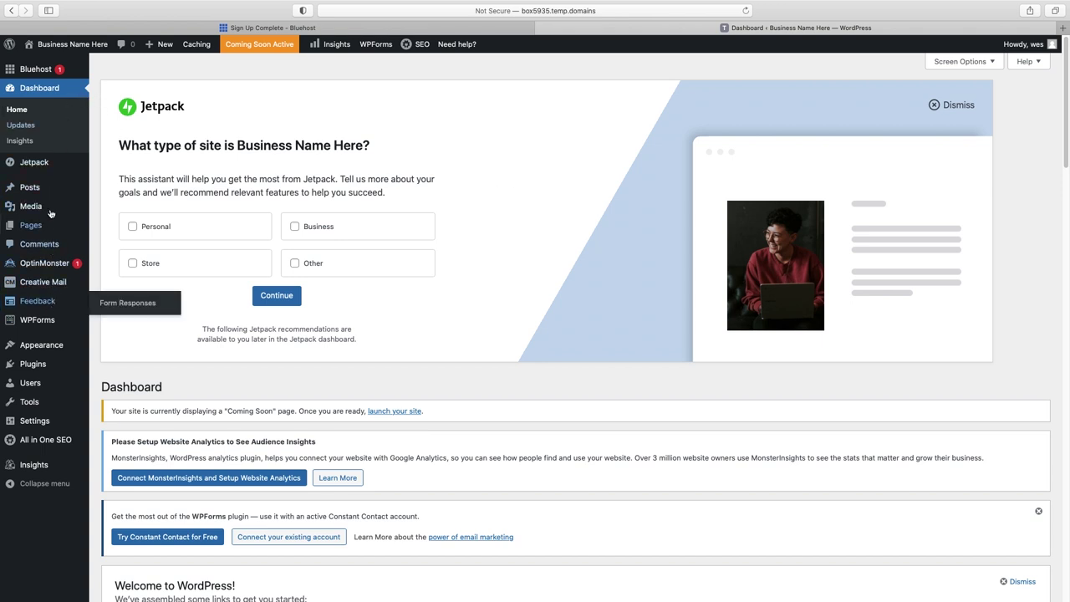
- Open the administrator's profile from Users > All Users for editing
mouse_move(44, 186)
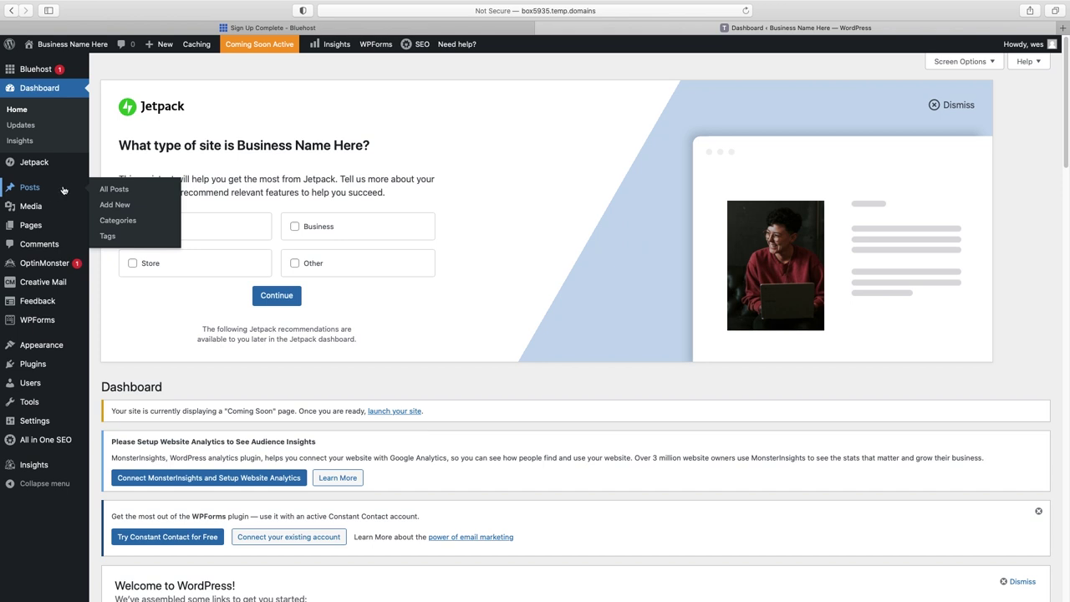
mouse_move(31, 227)
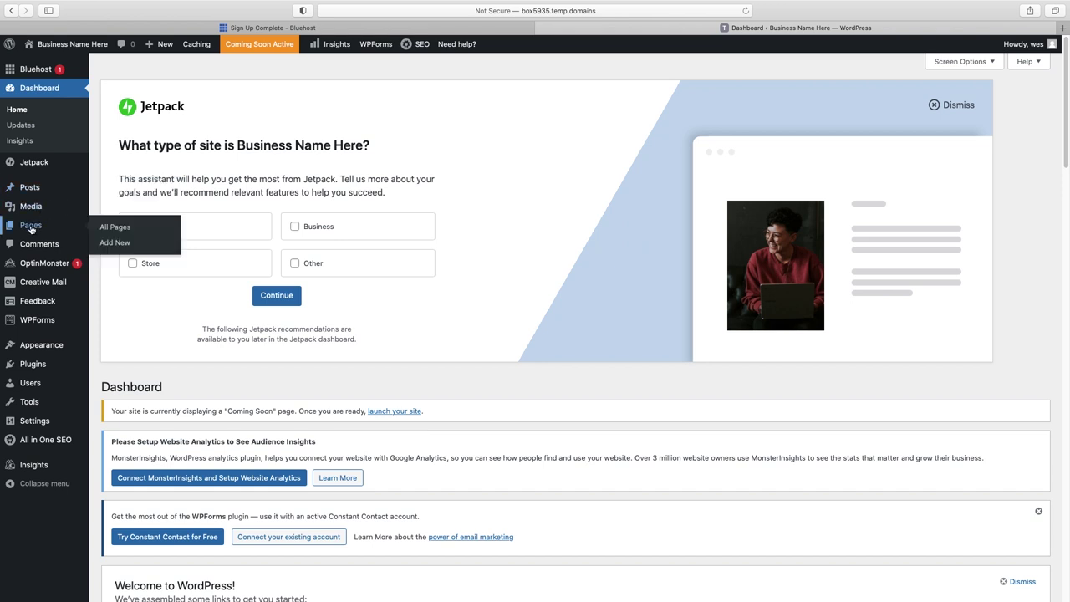
mouse_move(53, 315)
mouse_move(32, 385)
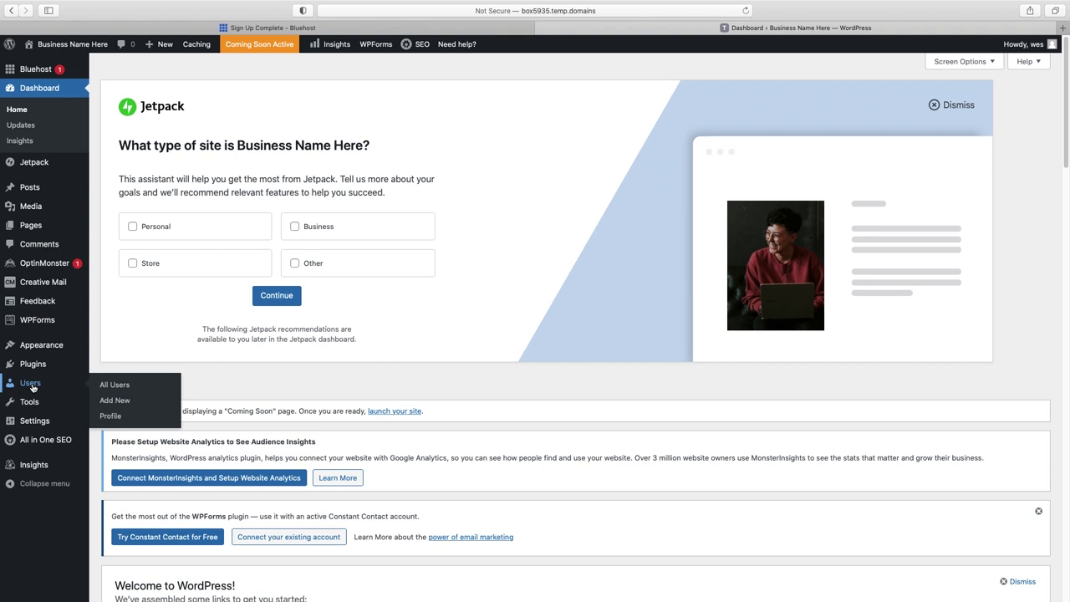
left_click(111, 386)
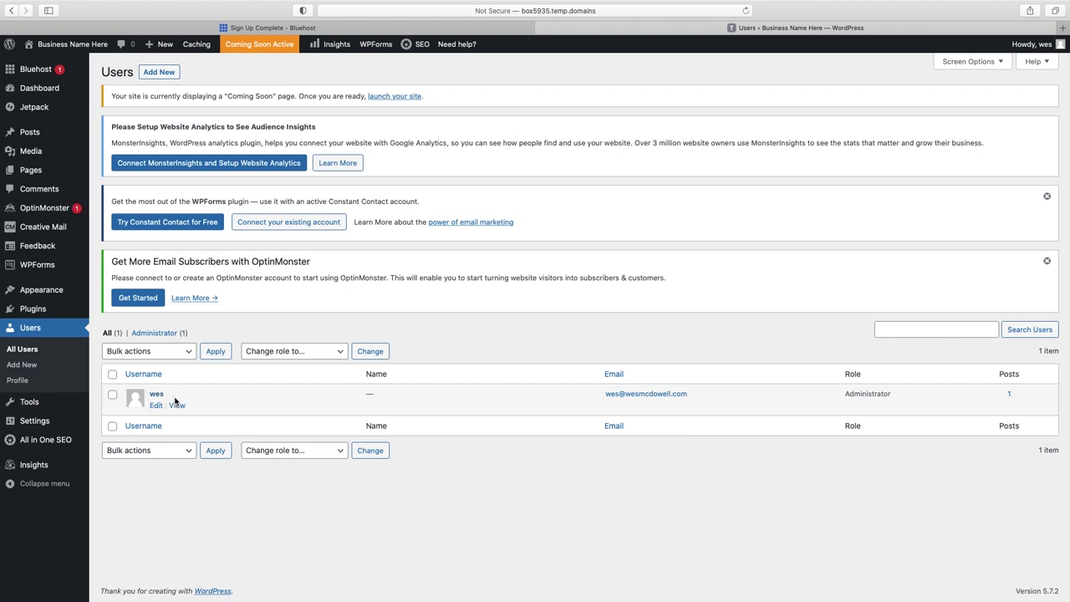
left_click(155, 408)
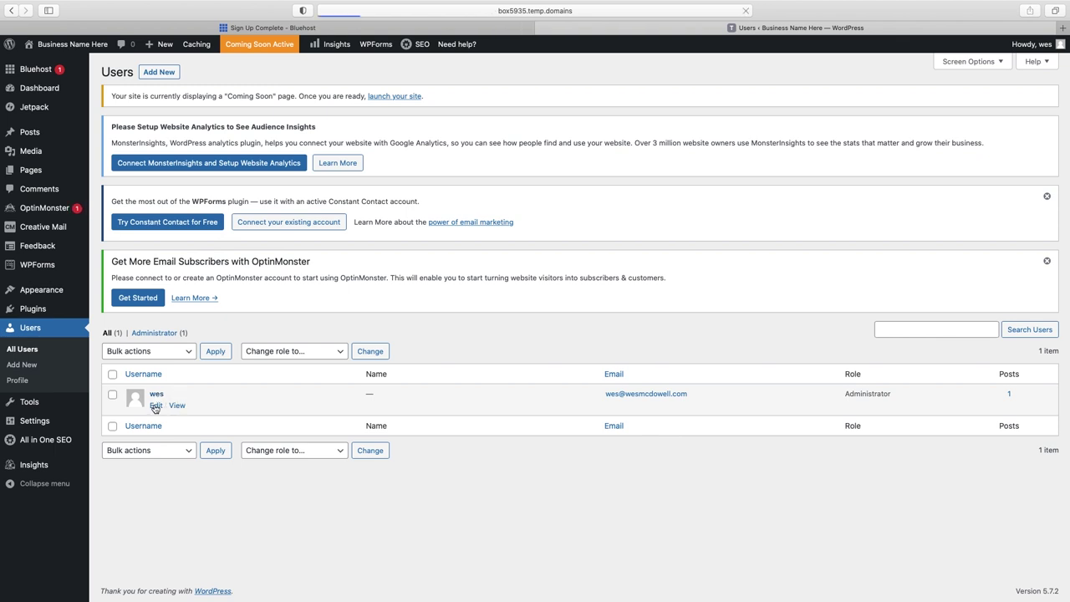
- Generate a new strong password for the account under Account Management
scroll(508, 358, "down", 10)
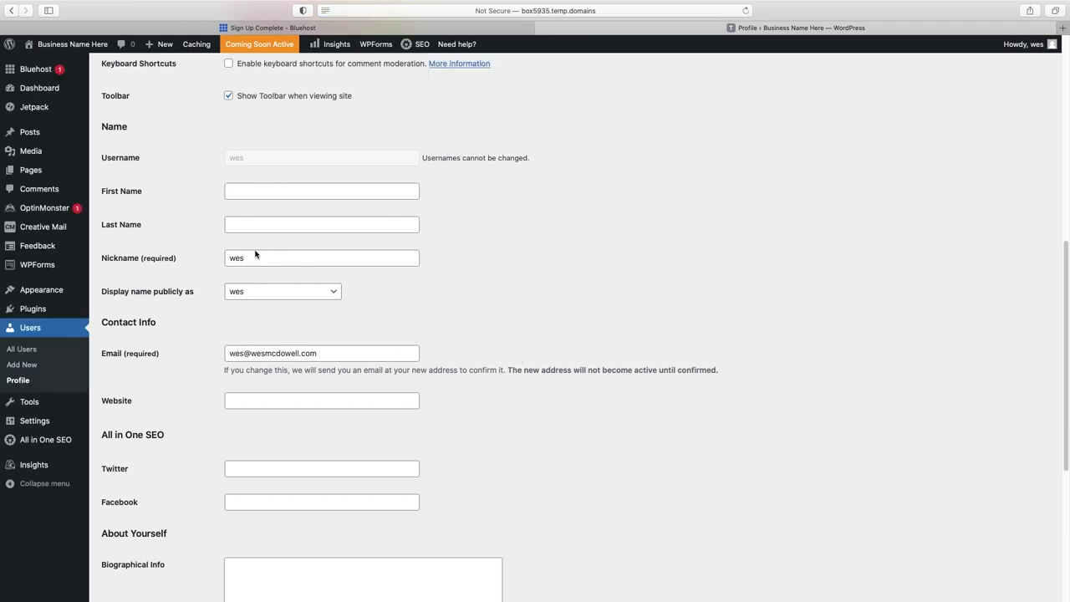
scroll(312, 298, "down", 3)
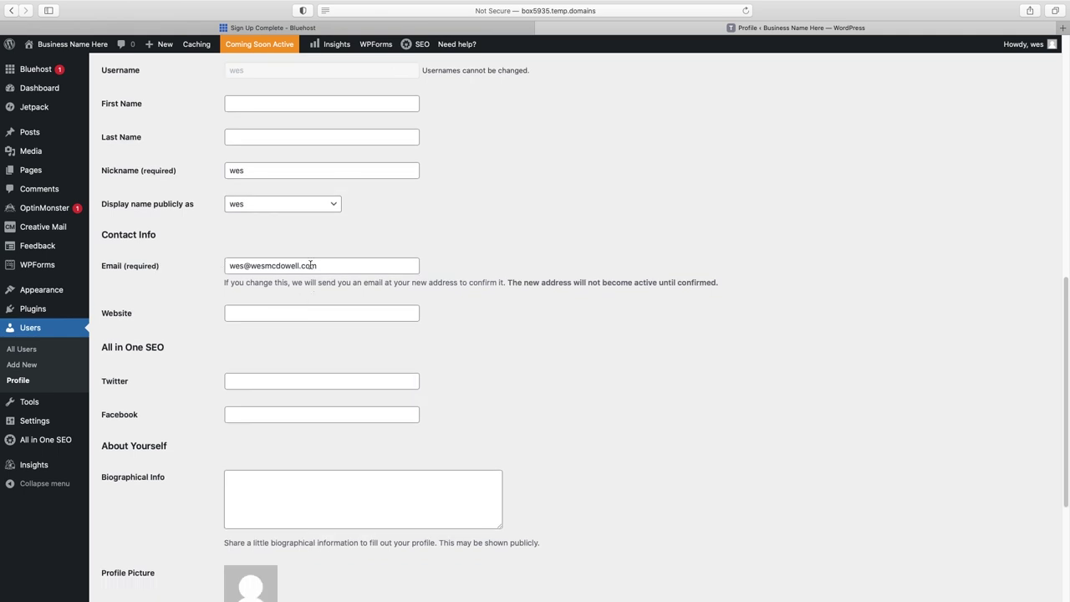
scroll(311, 266, "down", 8)
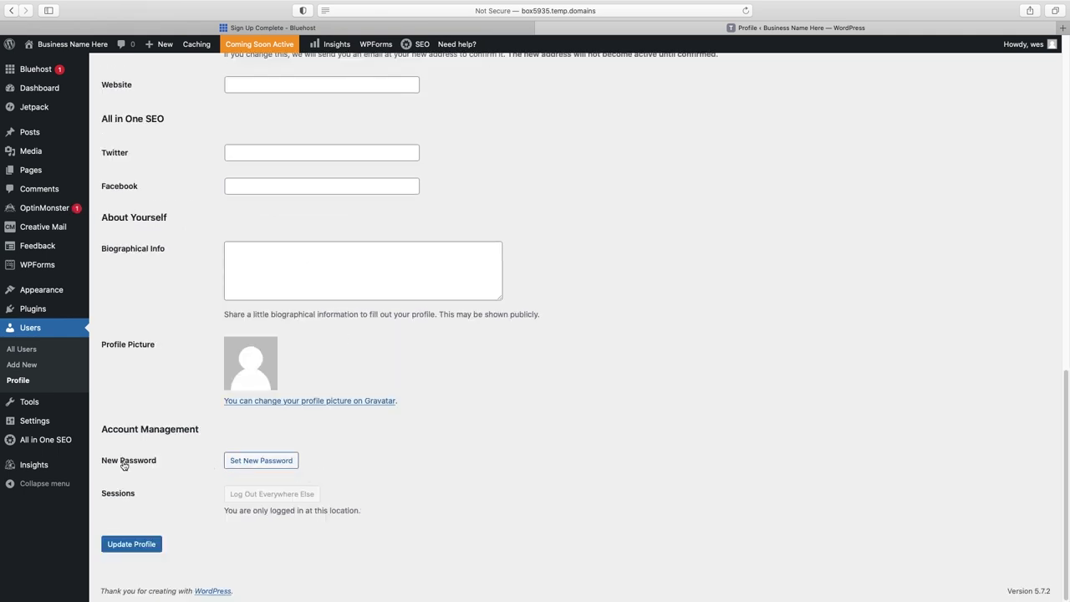
left_click(270, 462)
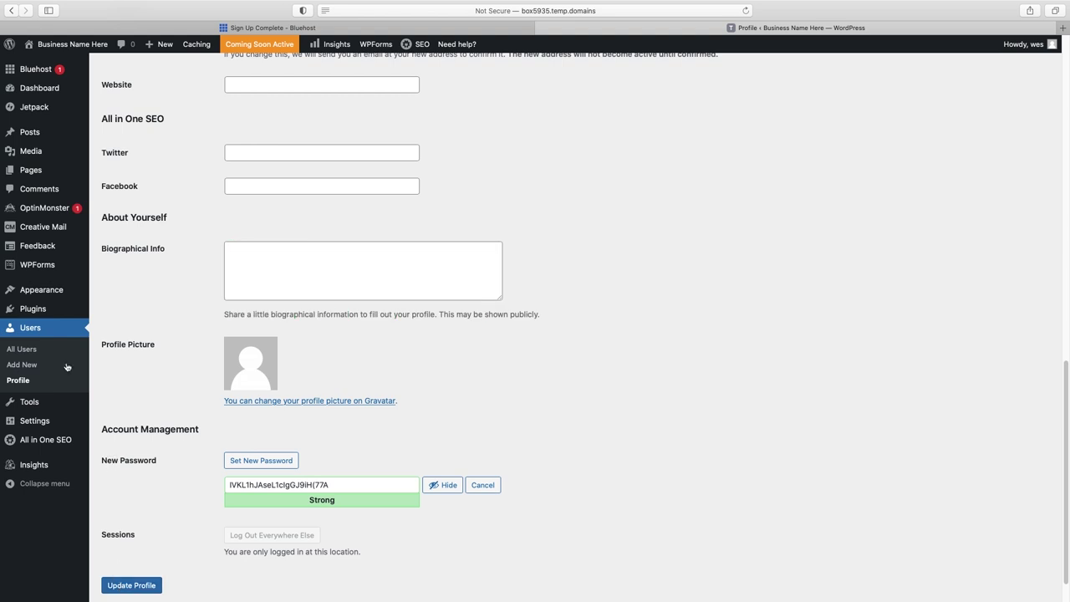
left_click(33, 311)
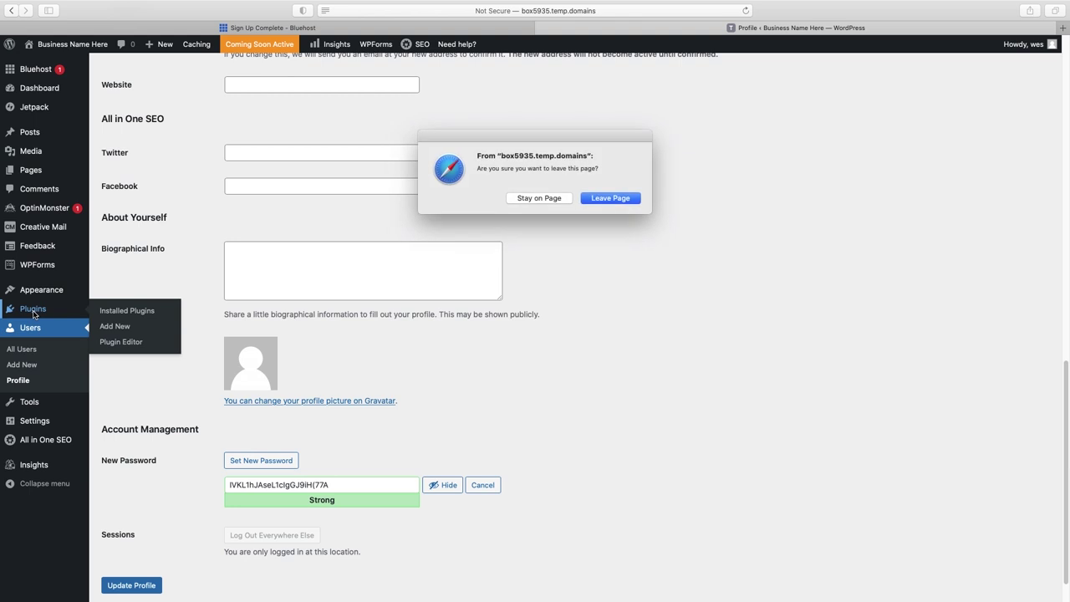
- Leave the profile unsaved and dismiss the Jetpack, Creative Mail, WPForms and OptinMonster notices
key("Return")
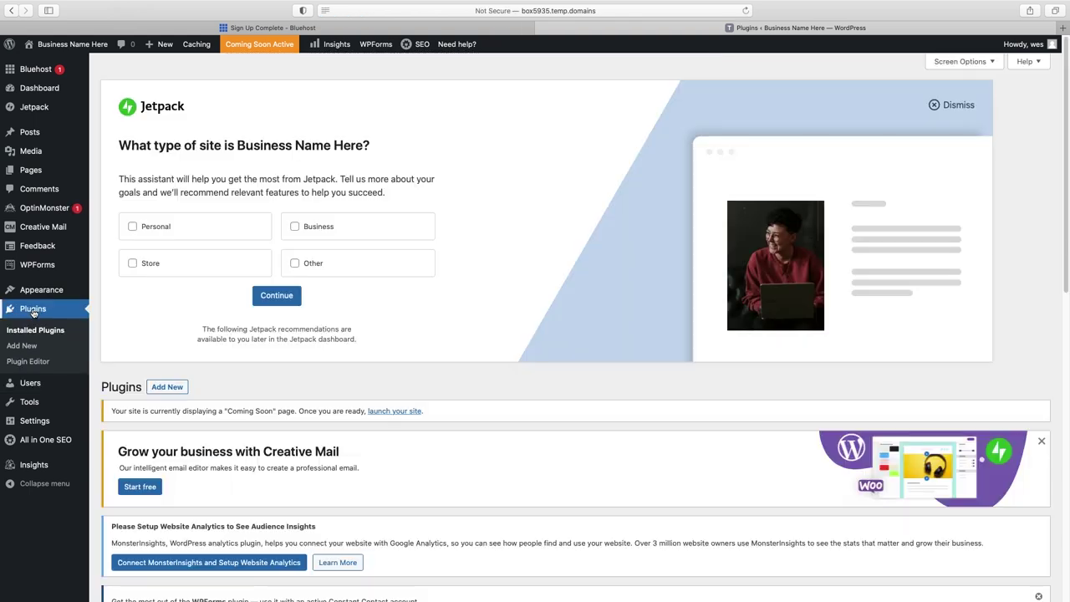
left_click(962, 106)
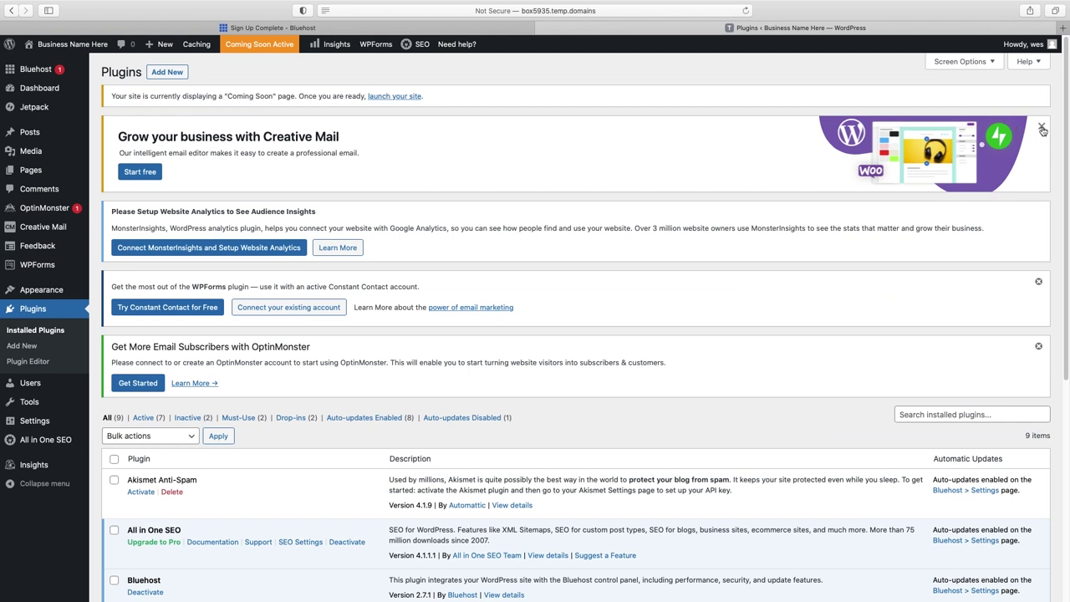
left_click(1042, 128)
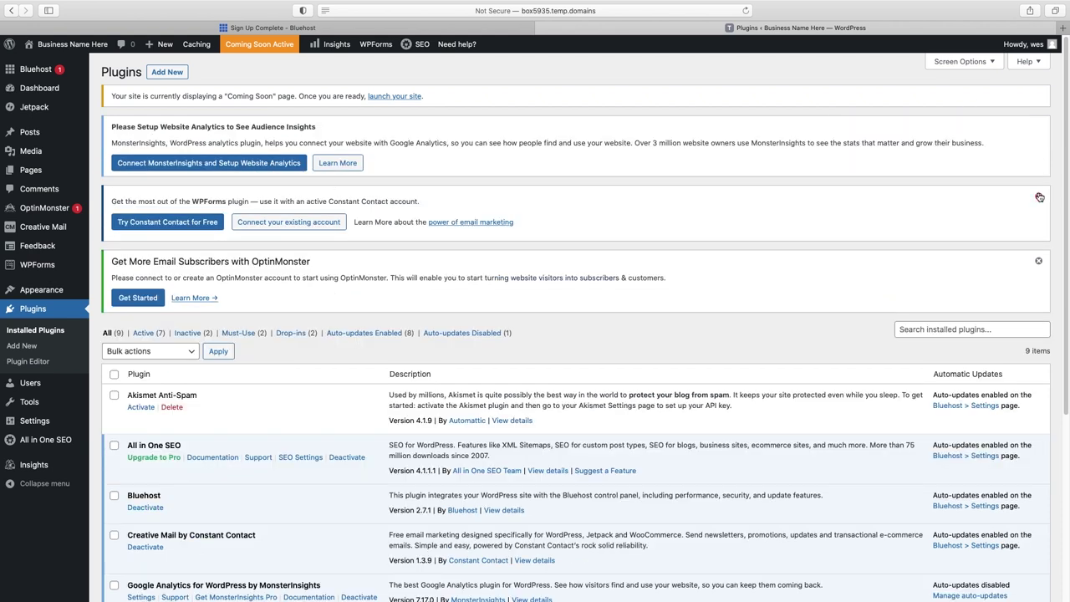
left_click(1039, 197)
left_click(1040, 198)
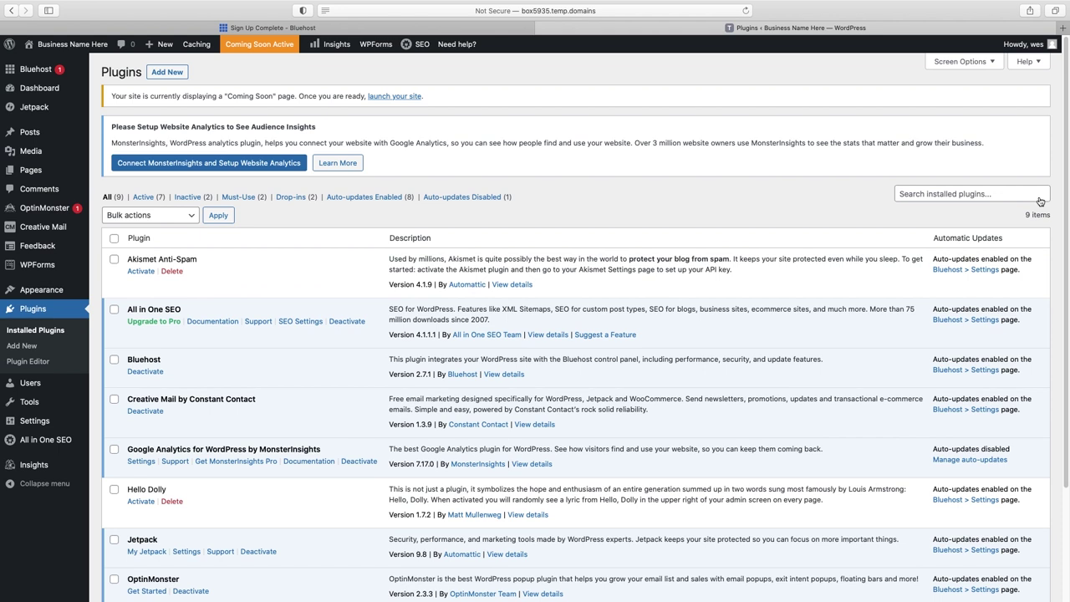
scroll(998, 216, "down", 1)
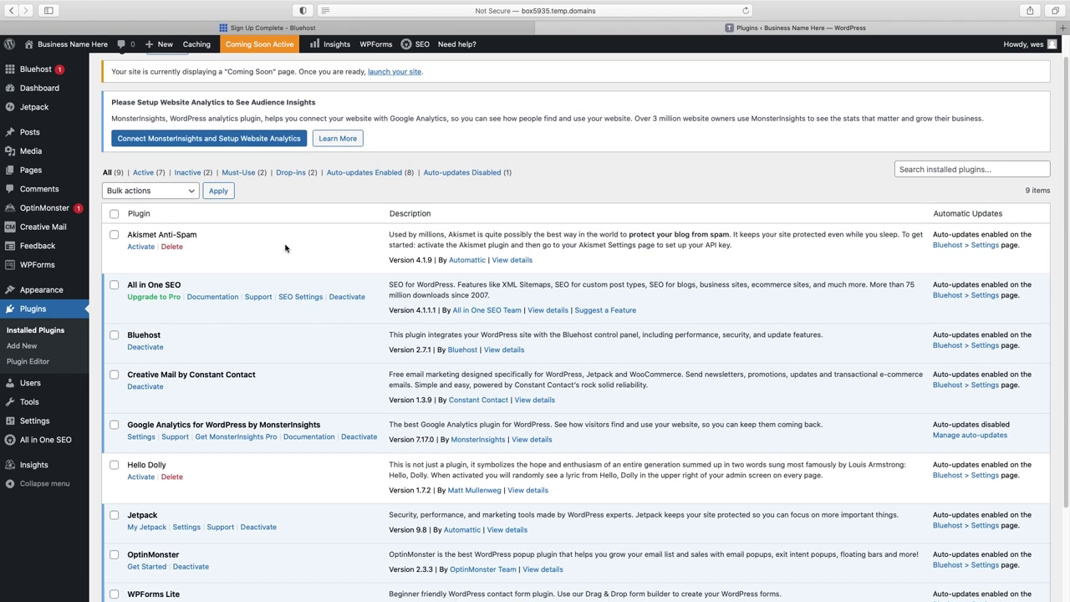
- Select all nine plugins and bulk-deactivate them
left_click(114, 214)
left_click(193, 193)
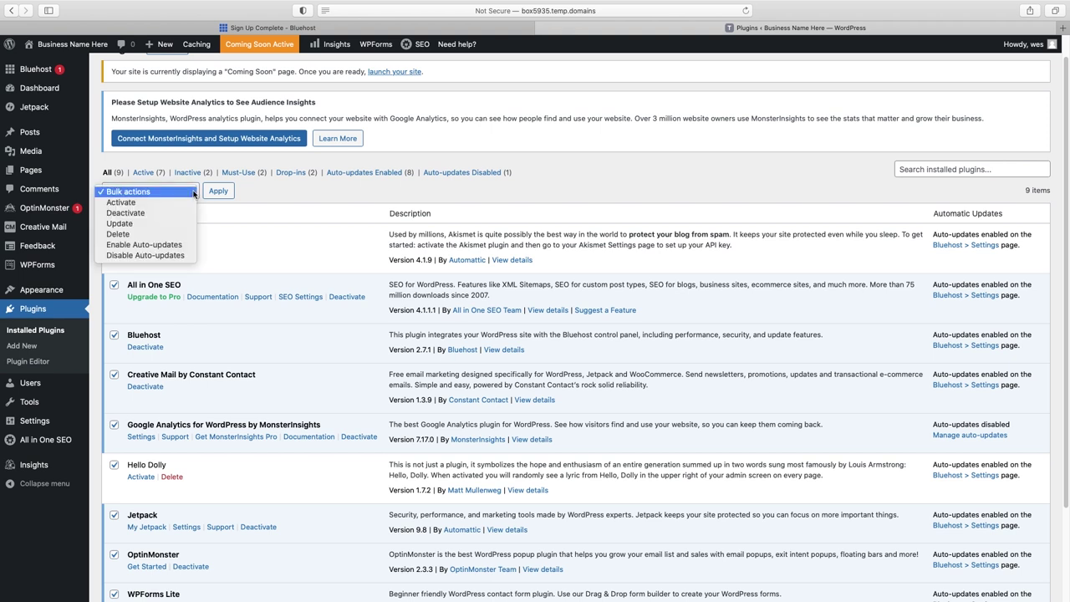
left_click(125, 213)
left_click(217, 192)
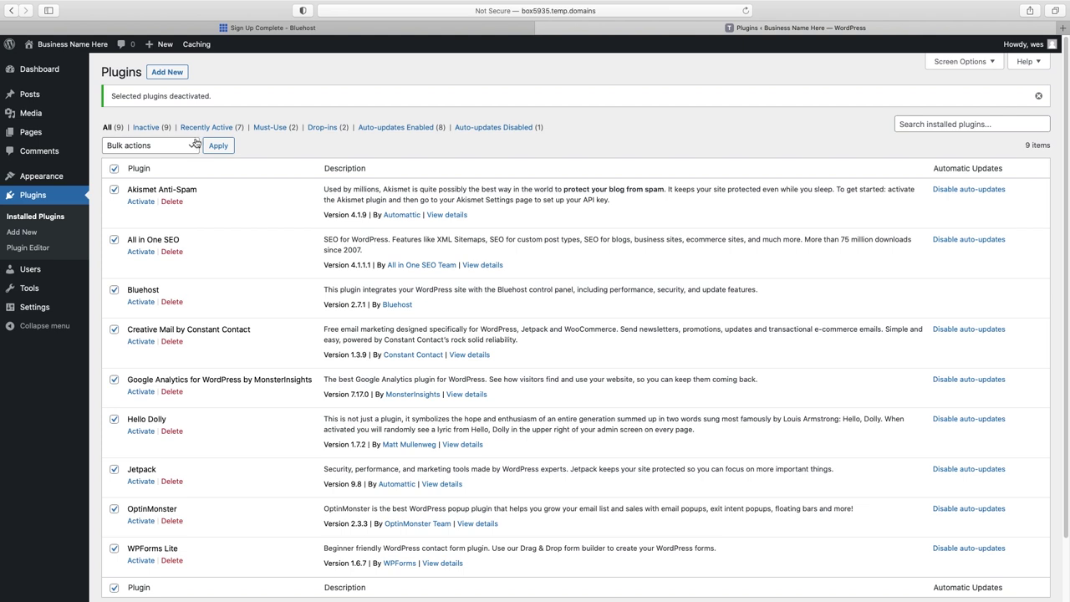
- Bulk-delete all the deactivated plugins and confirm the deletion
left_click(195, 144)
left_click(182, 187)
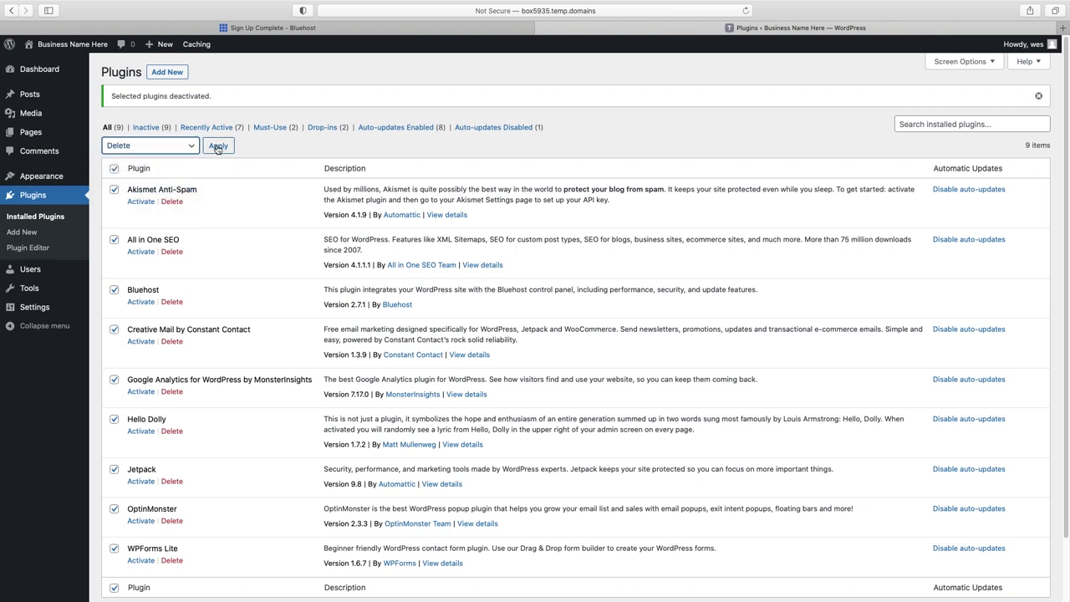
left_click(217, 148)
left_click(636, 326)
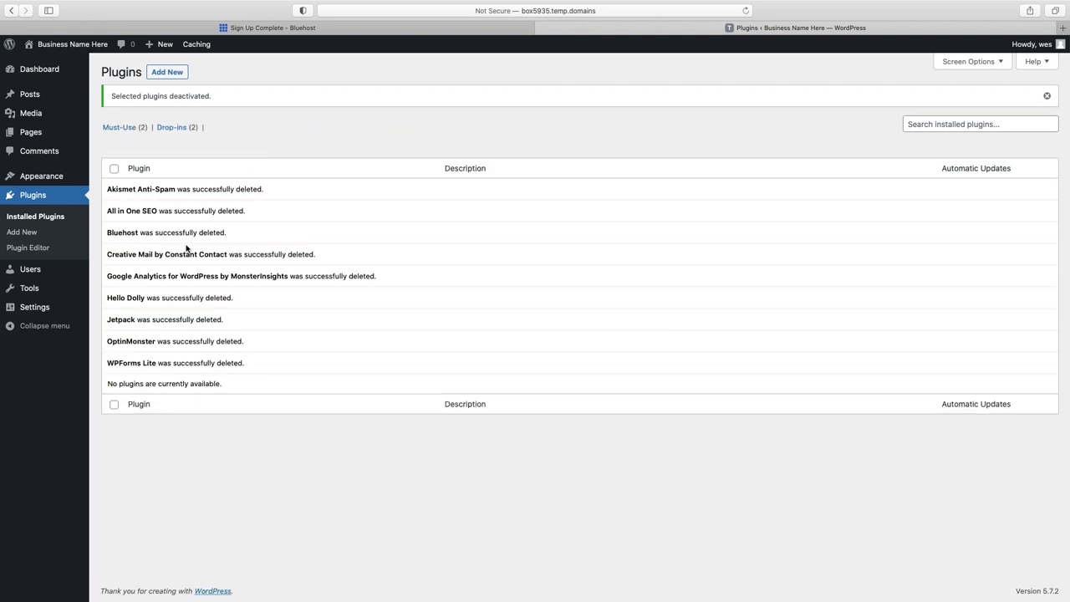
left_click(21, 232)
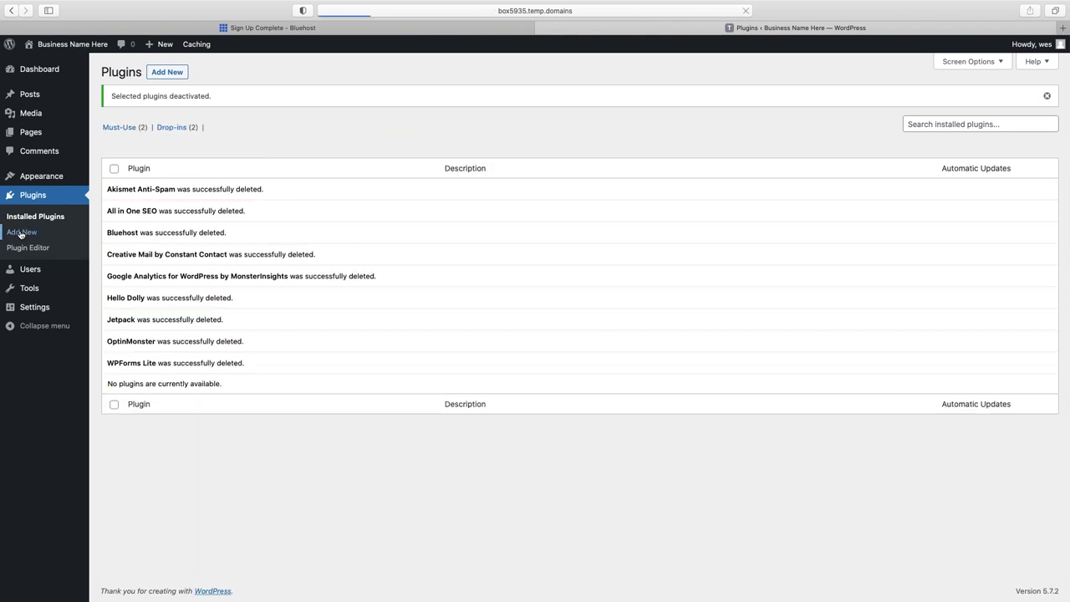
- Search 'starter templates', install and activate Starter Templates, and open its library
type("starter temp")
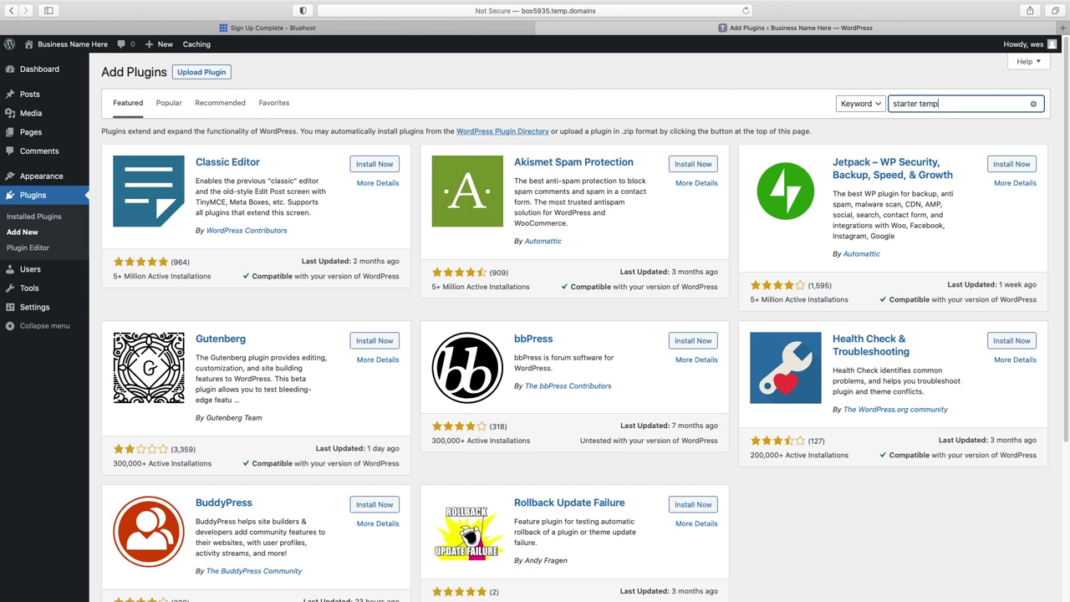
type("lates")
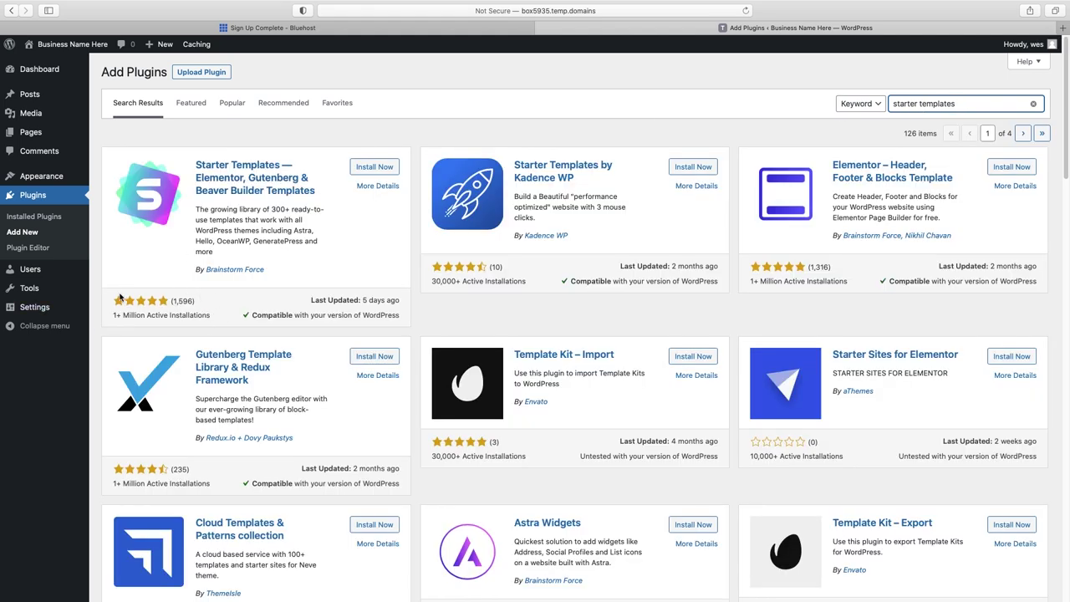
left_click(378, 171)
left_click(381, 170)
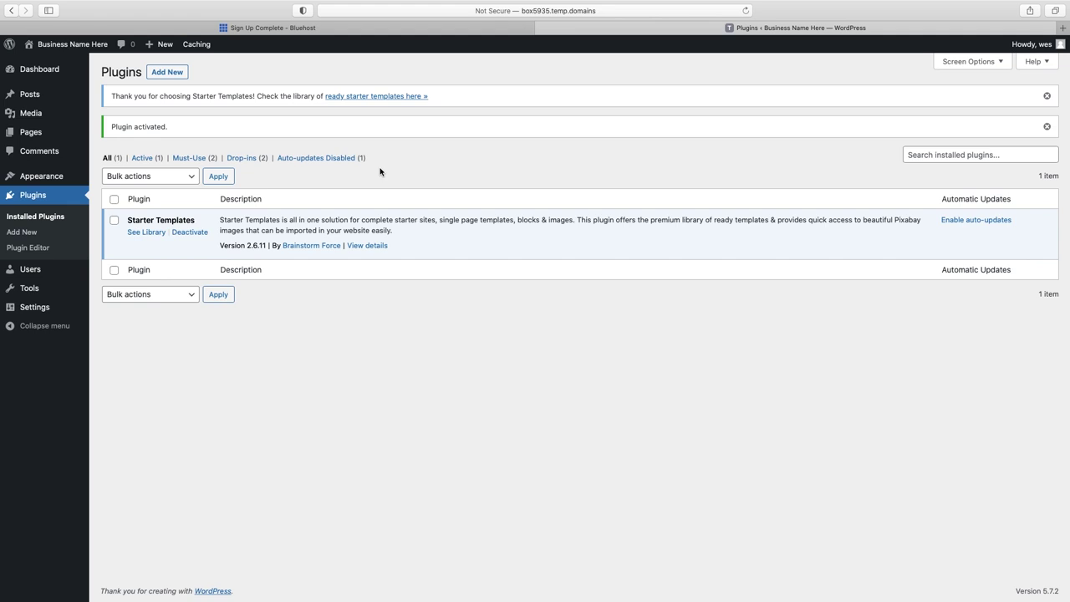
left_click(147, 232)
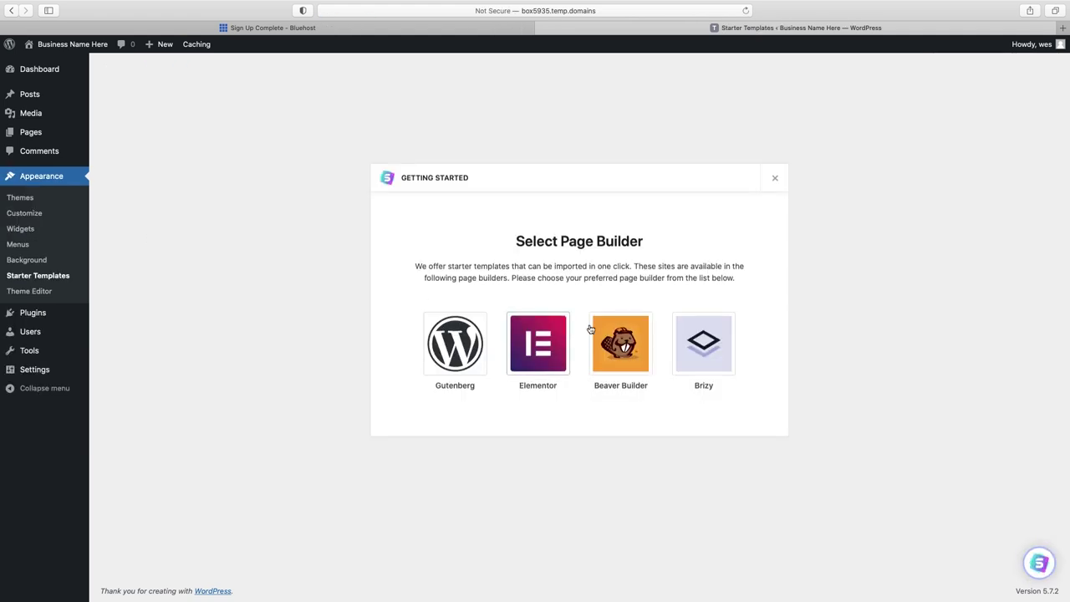
- Pick Elementor as the page builder and scroll the Elementor site template grid
left_click(544, 348)
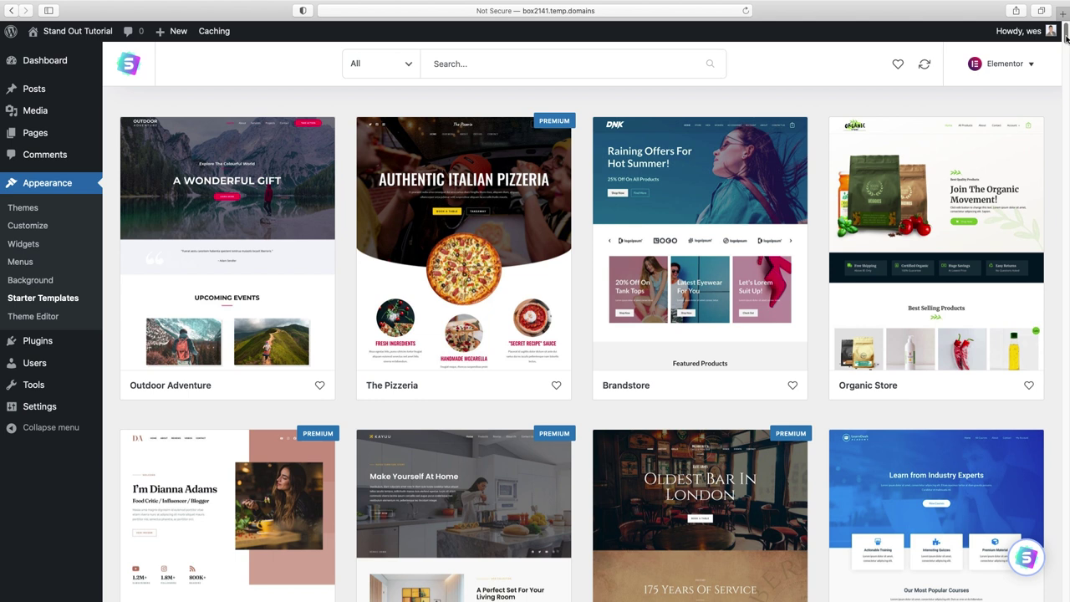
left_click_drag(1067, 45, 1064, 20)
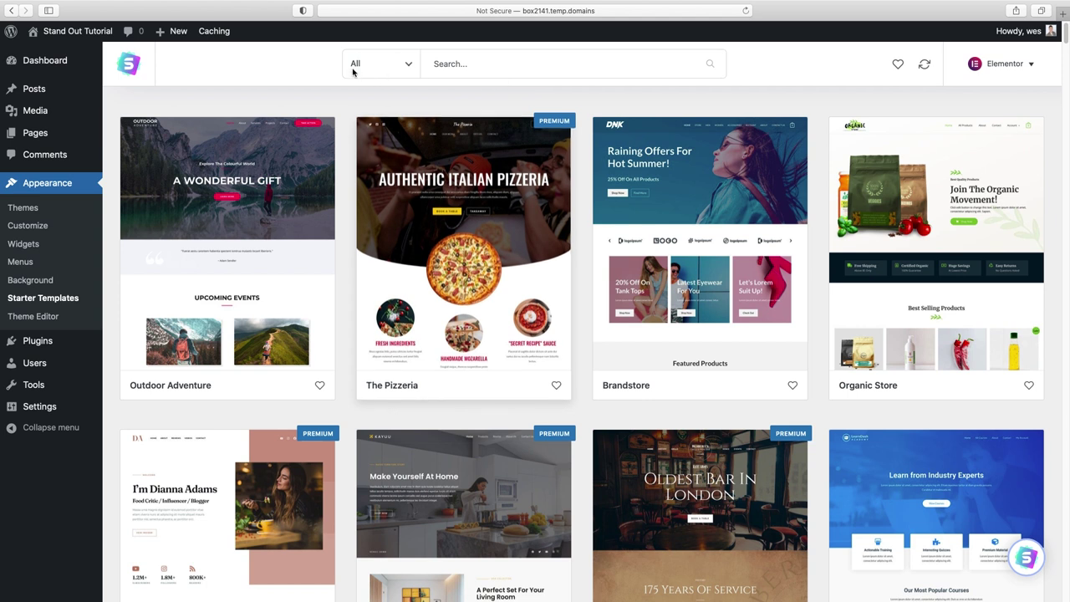
left_click(407, 65)
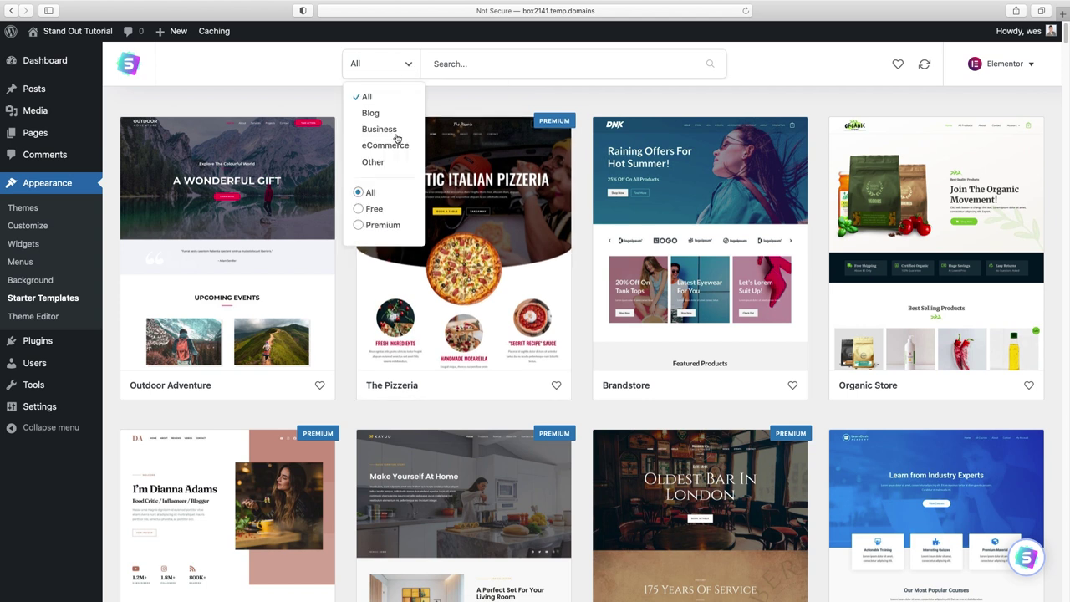
left_click(358, 209)
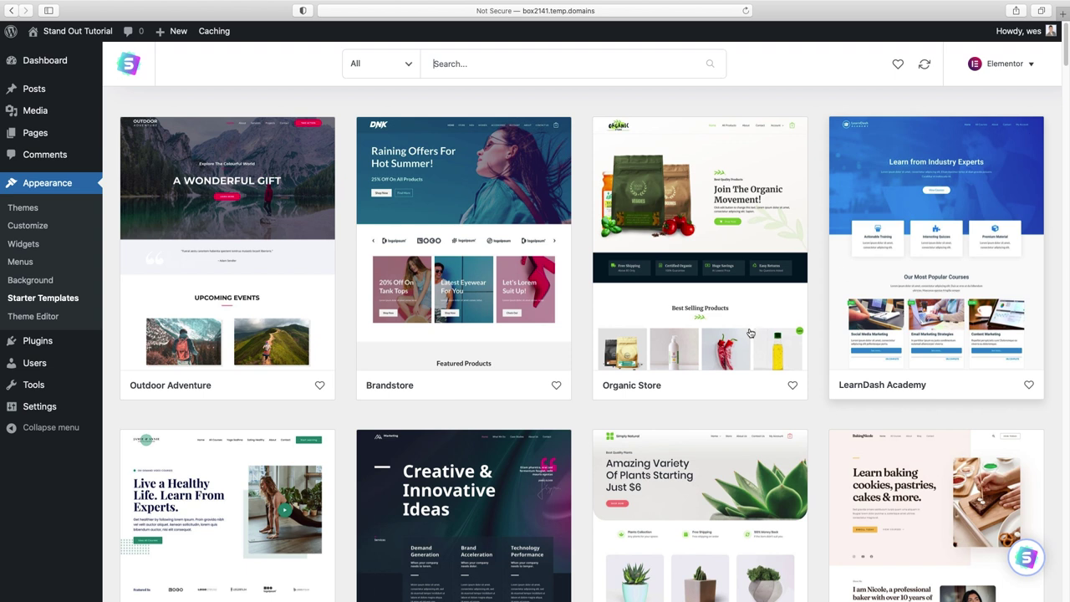
scroll(586, 343, "down", 1)
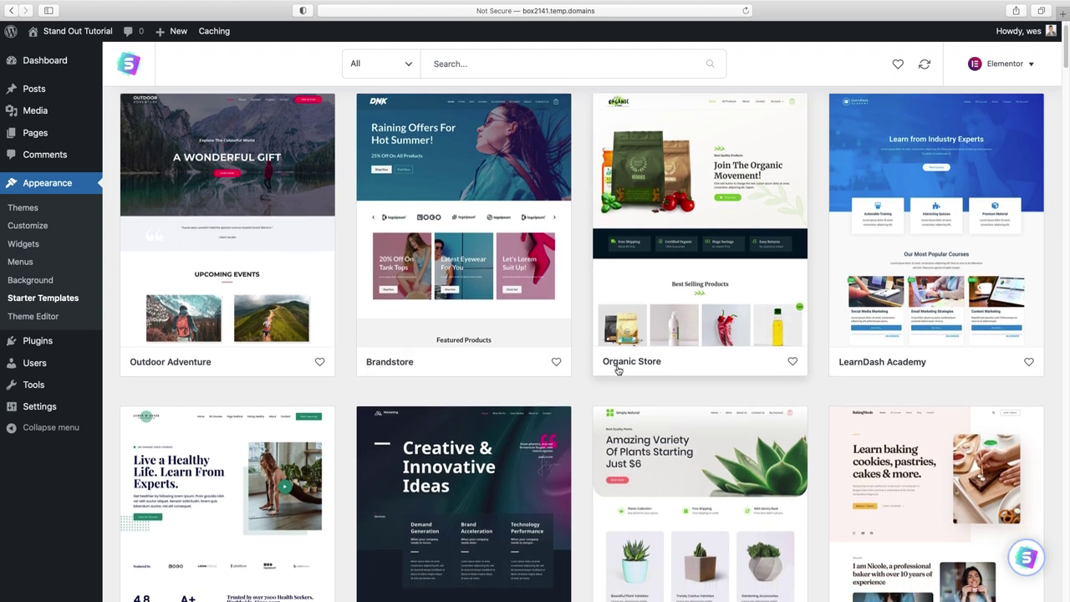
scroll(908, 363, "down", 5)
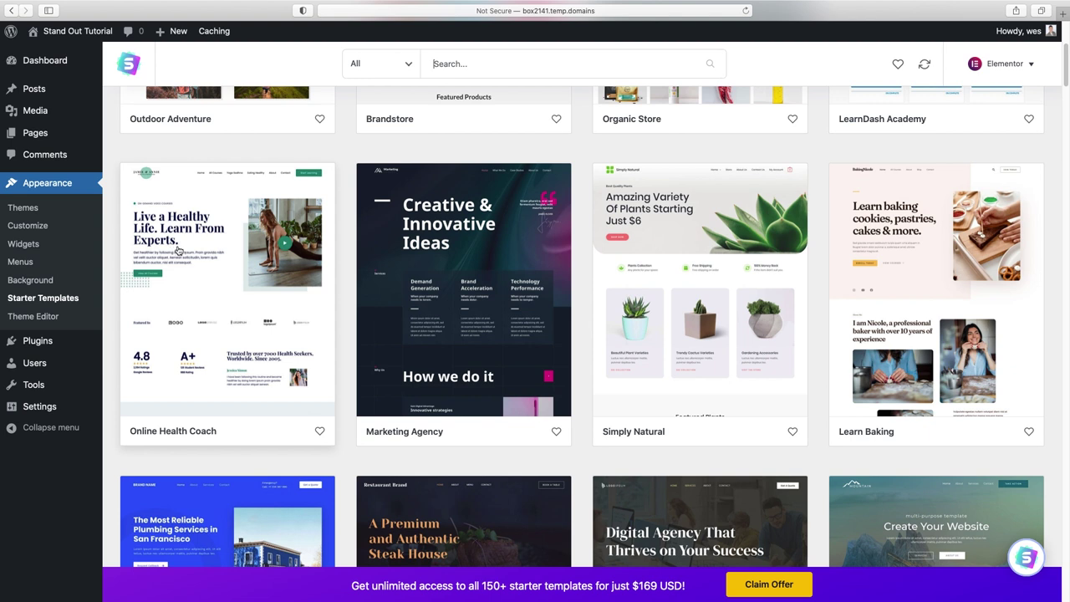
scroll(342, 278, "down", 5)
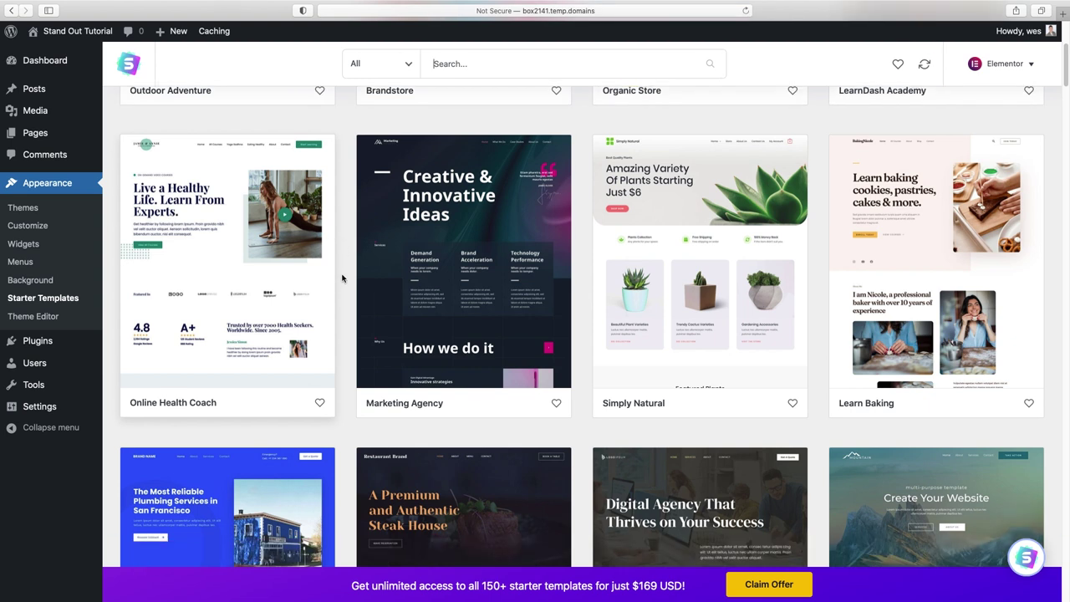
scroll(384, 309, "down", 1)
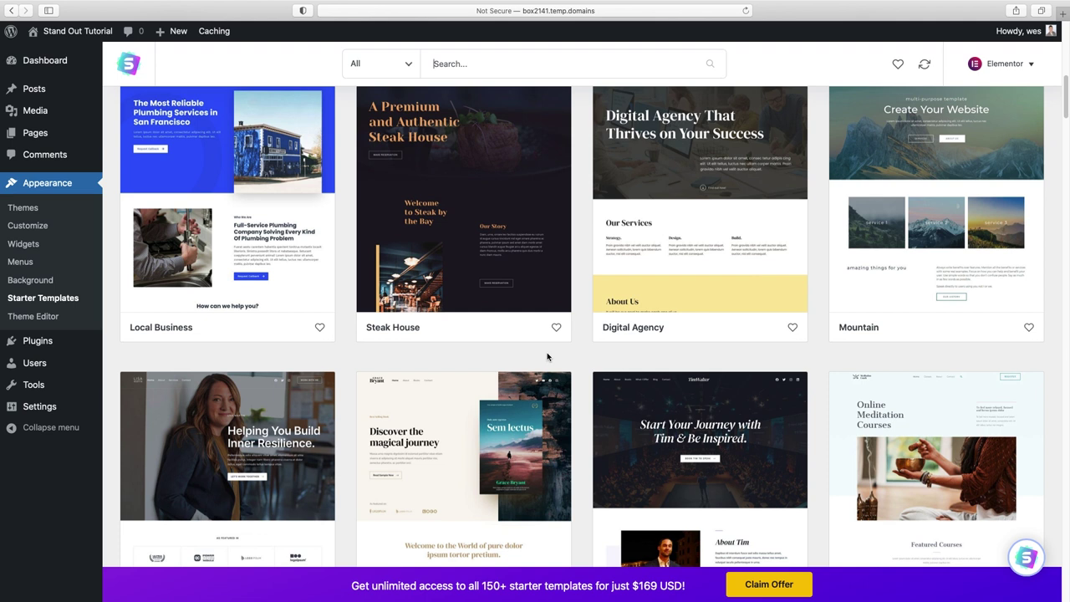
scroll(577, 366, "up", 3)
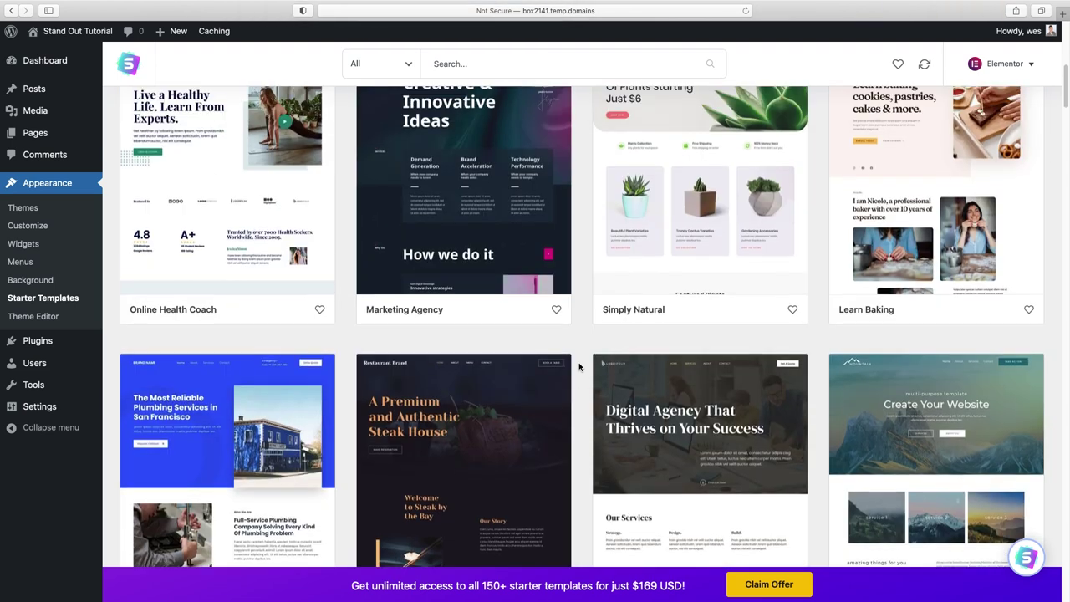
scroll(579, 365, "up", 3)
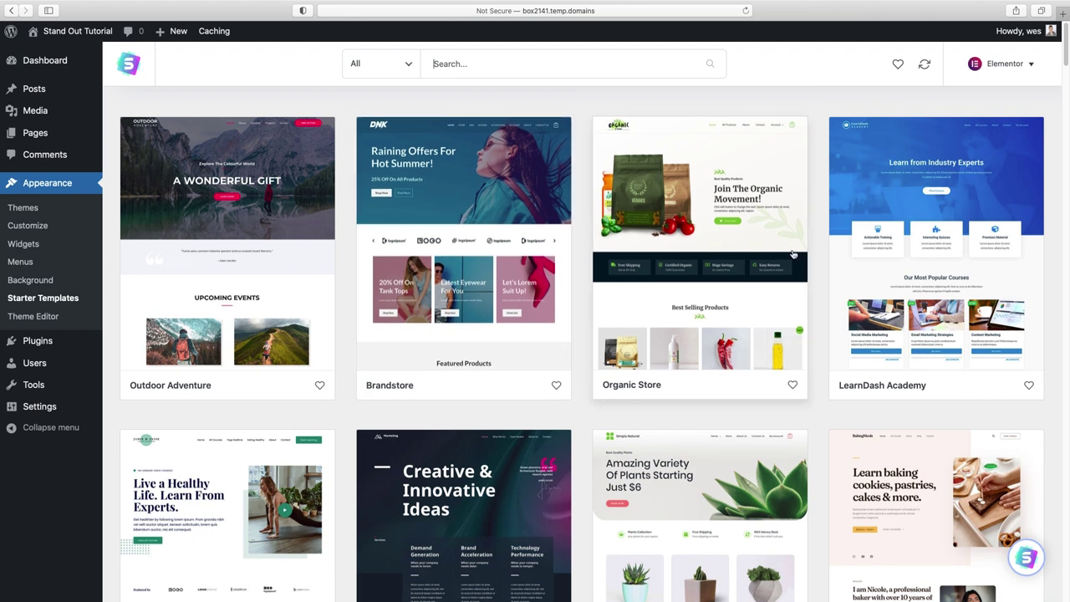
left_click(459, 256)
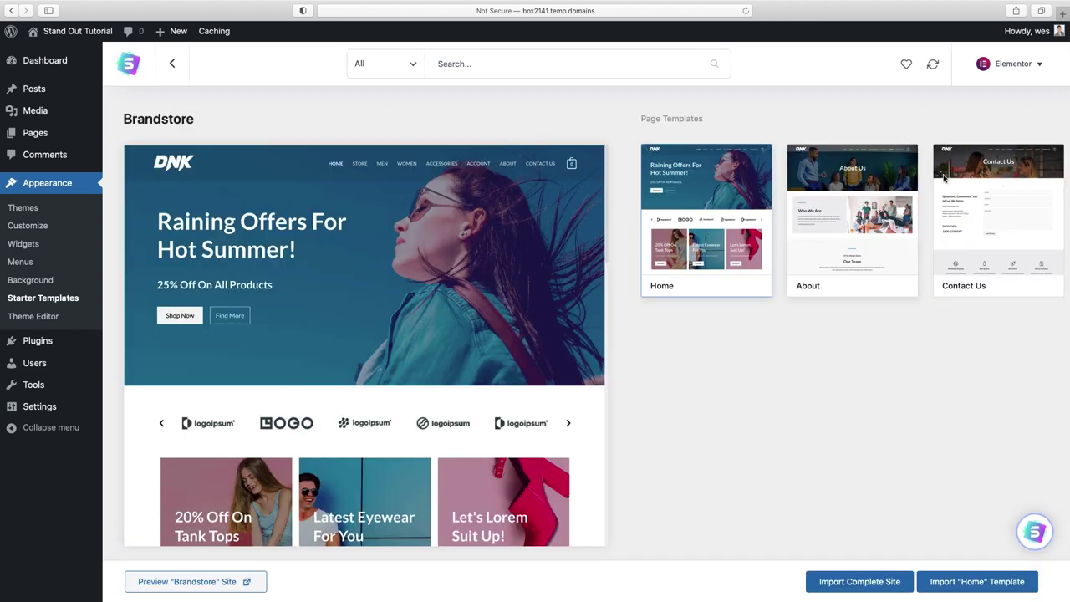
mouse_move(414, 237)
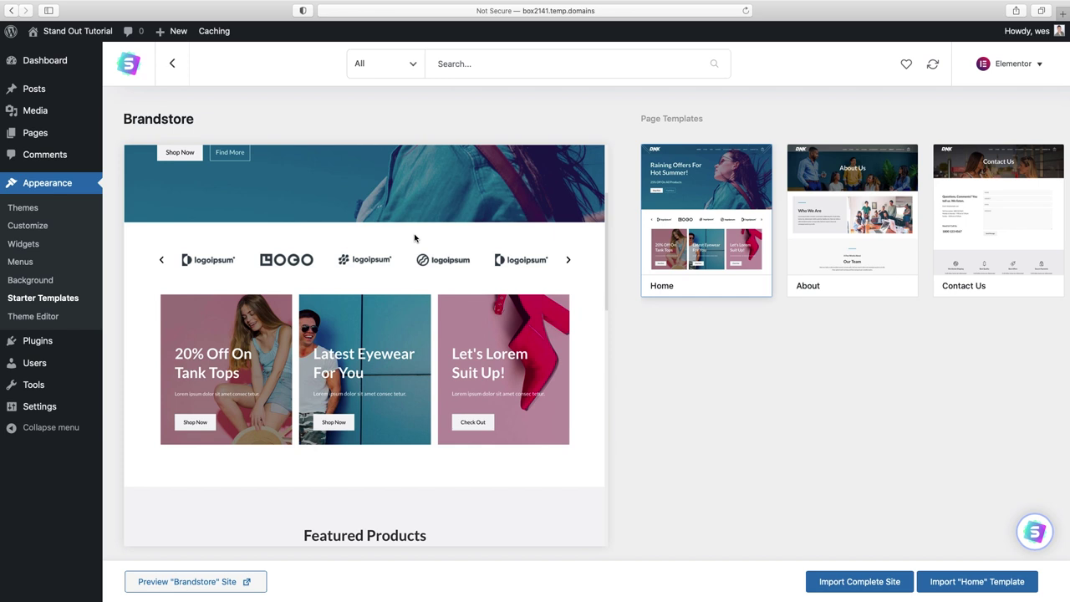
left_click(821, 223)
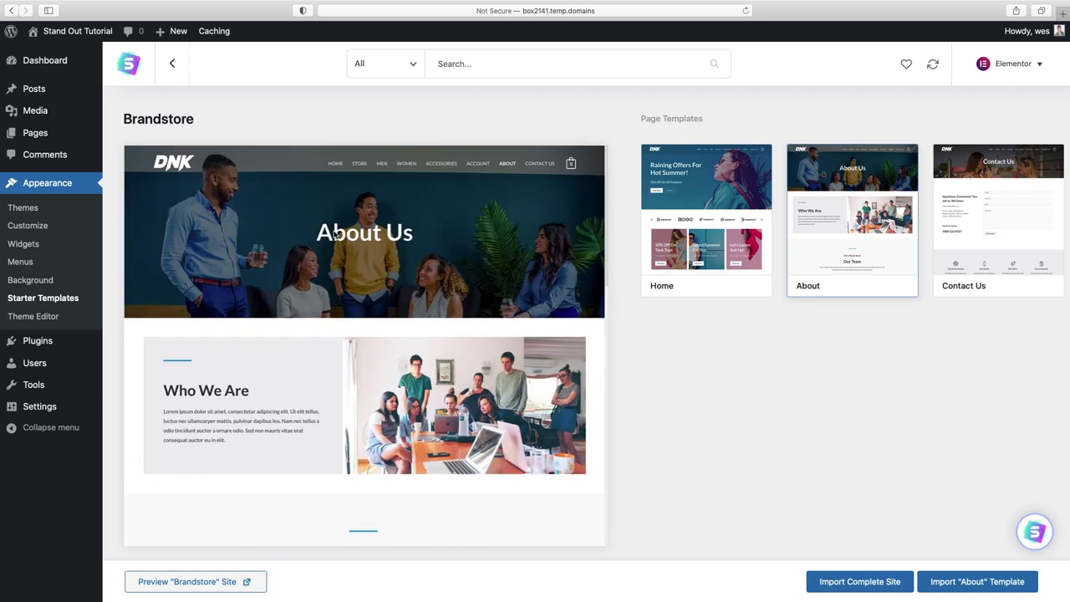
left_click(170, 67)
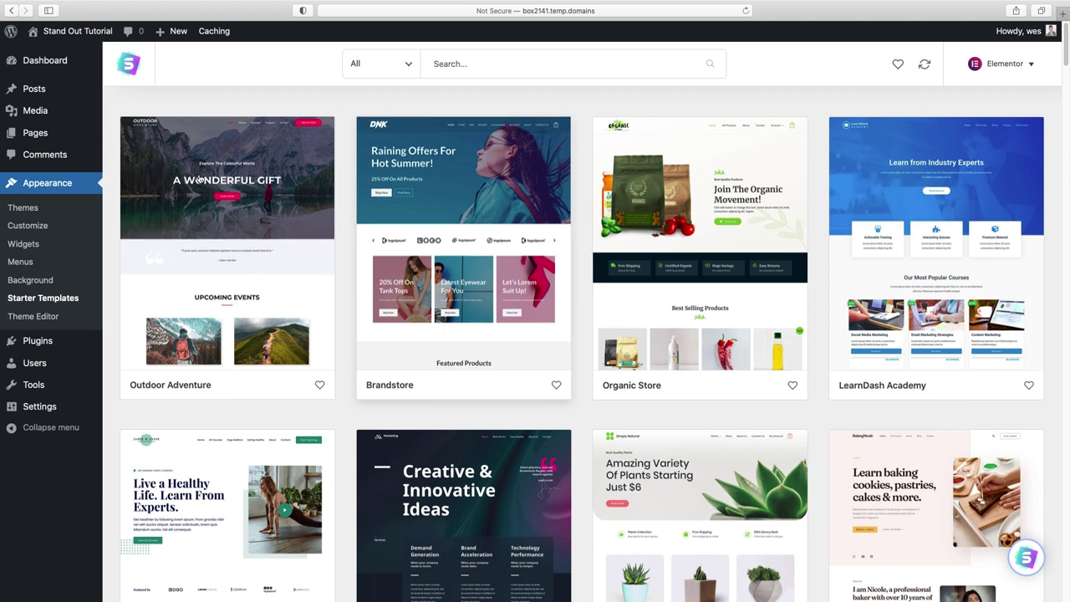
- Open Outdoor Adventure and browse its preview of Home, About, Services, Projects and Contact pages
left_click(266, 163)
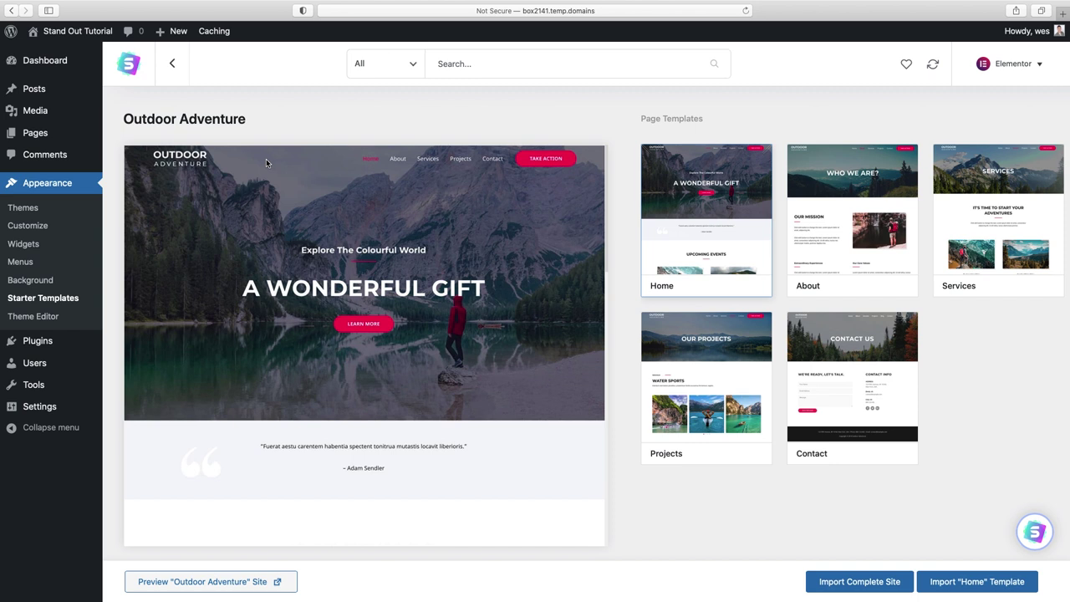
scroll(368, 277, "down", 5)
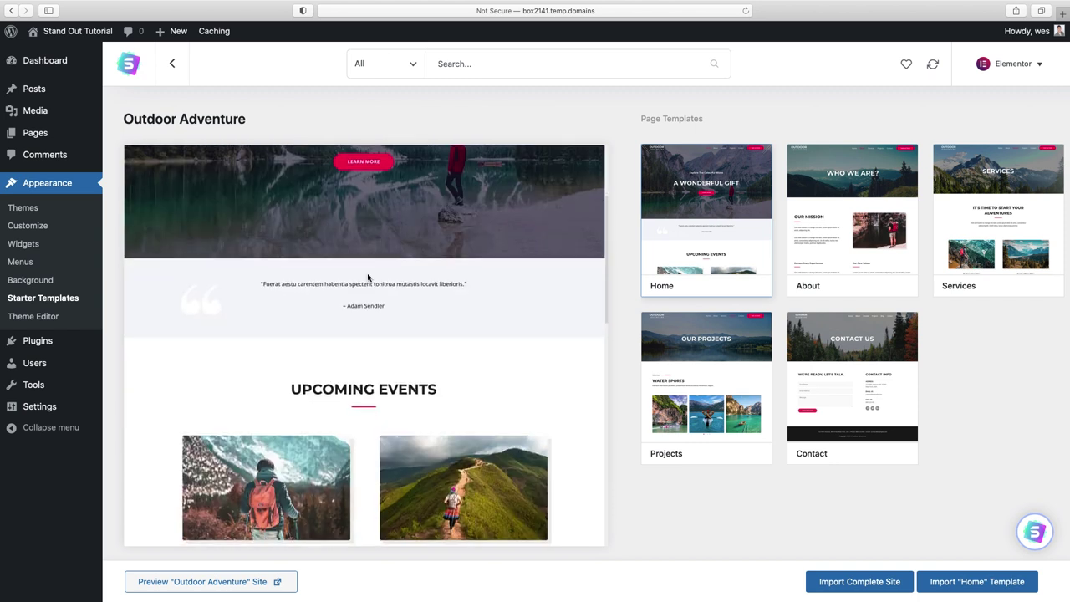
scroll(368, 278, "down", 5)
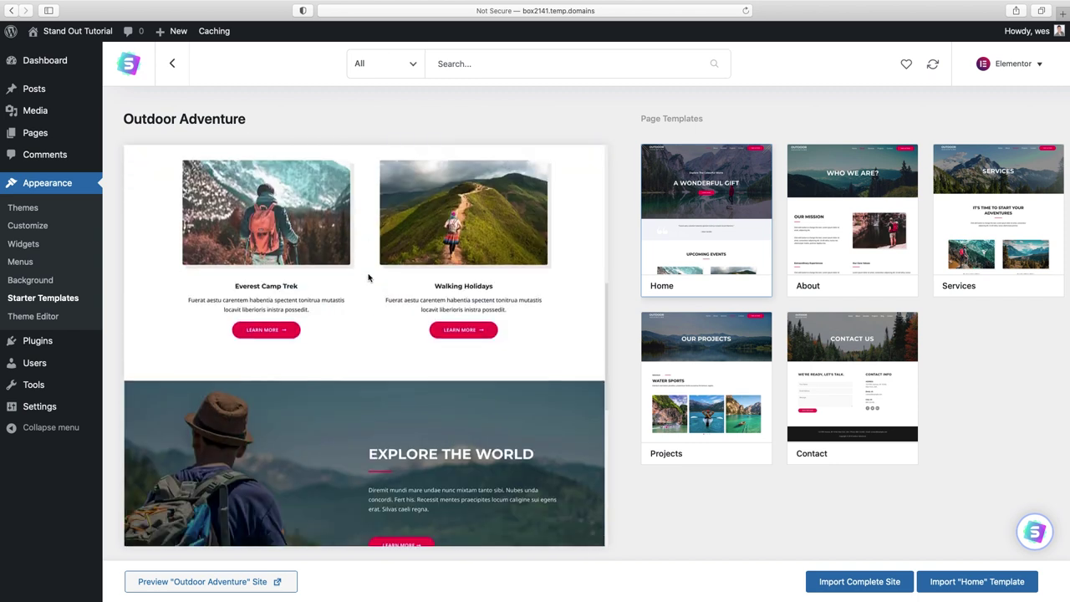
scroll(368, 273, "down", 5)
scroll(368, 275, "up", 8)
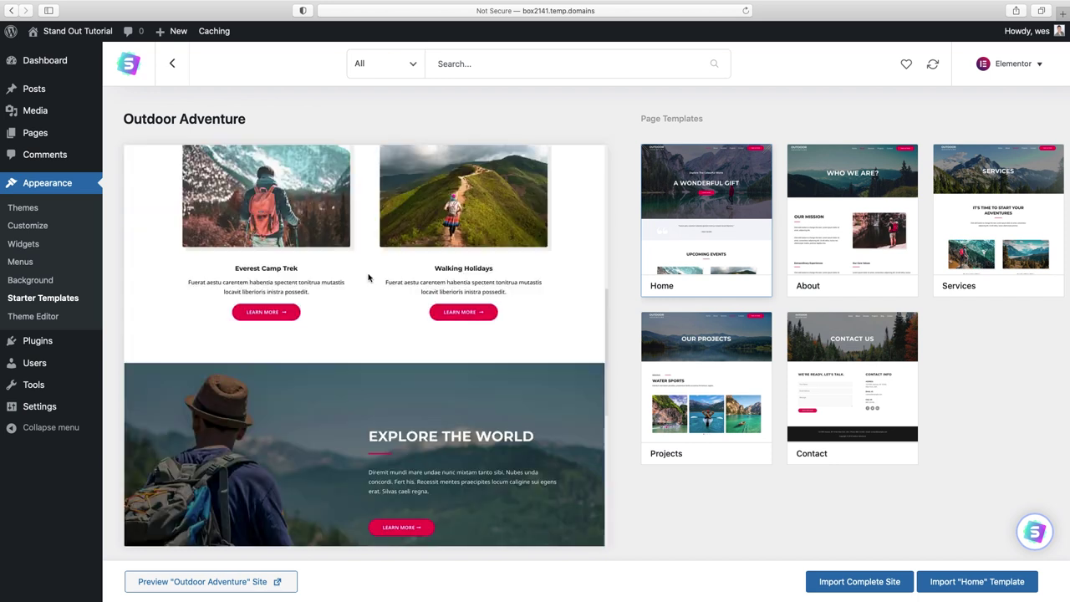
scroll(368, 278, "up", 3)
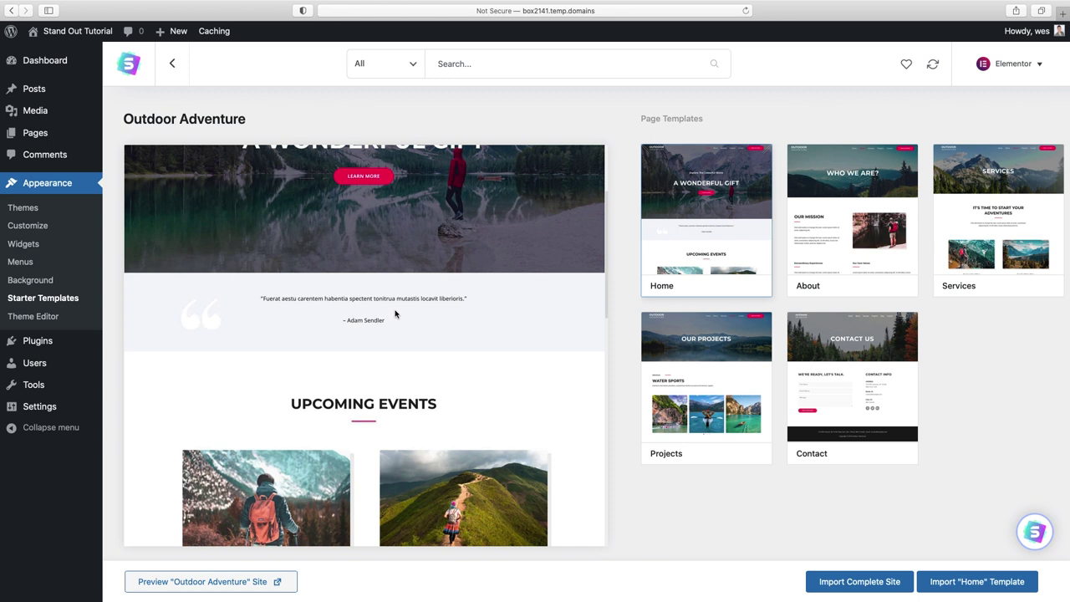
scroll(396, 313, "down", 3)
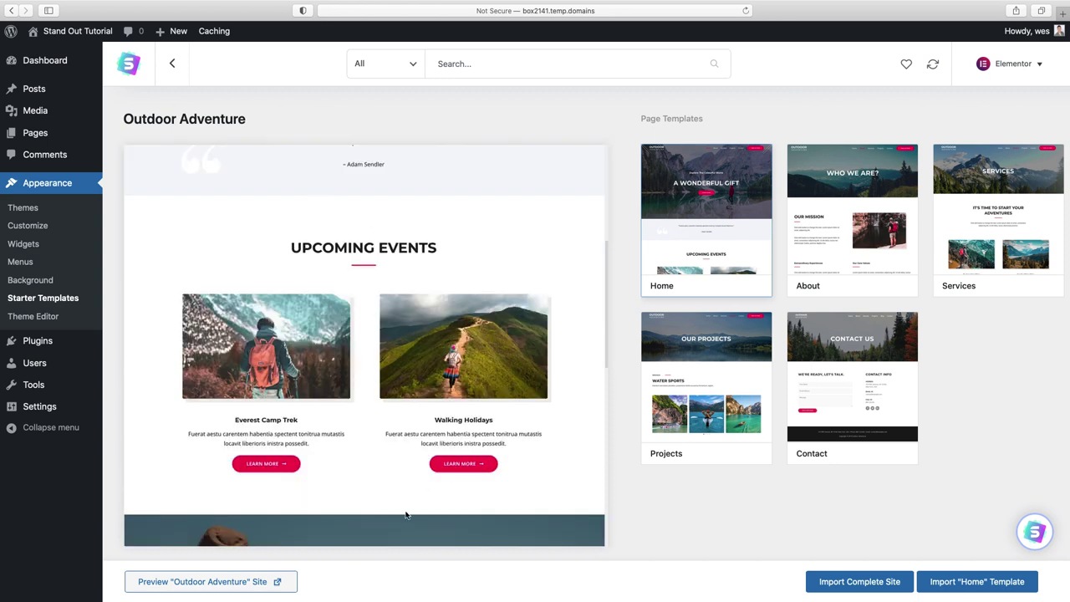
scroll(443, 381, "down", 1)
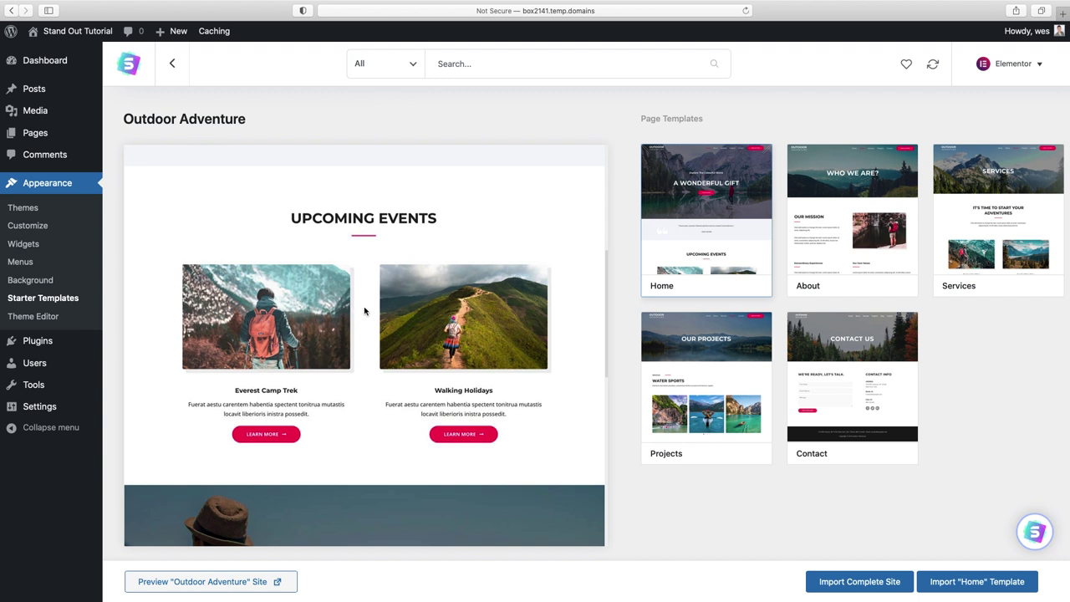
scroll(410, 297, "up", 7)
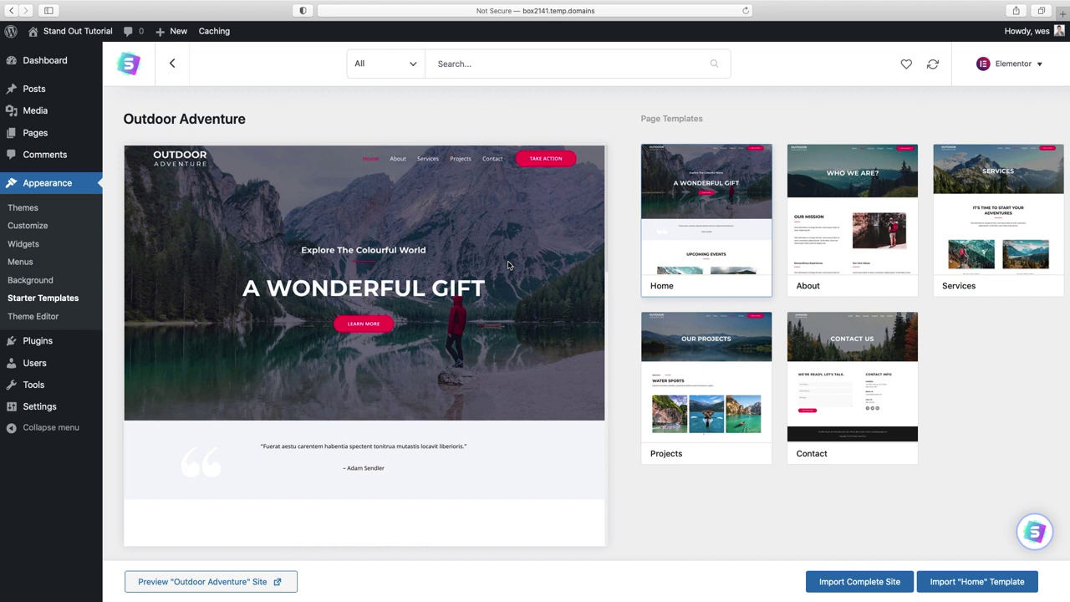
left_click(856, 585)
- Import the complete site as Intermediate, for Myself/My company, skipping name and e-mail
left_click(509, 297)
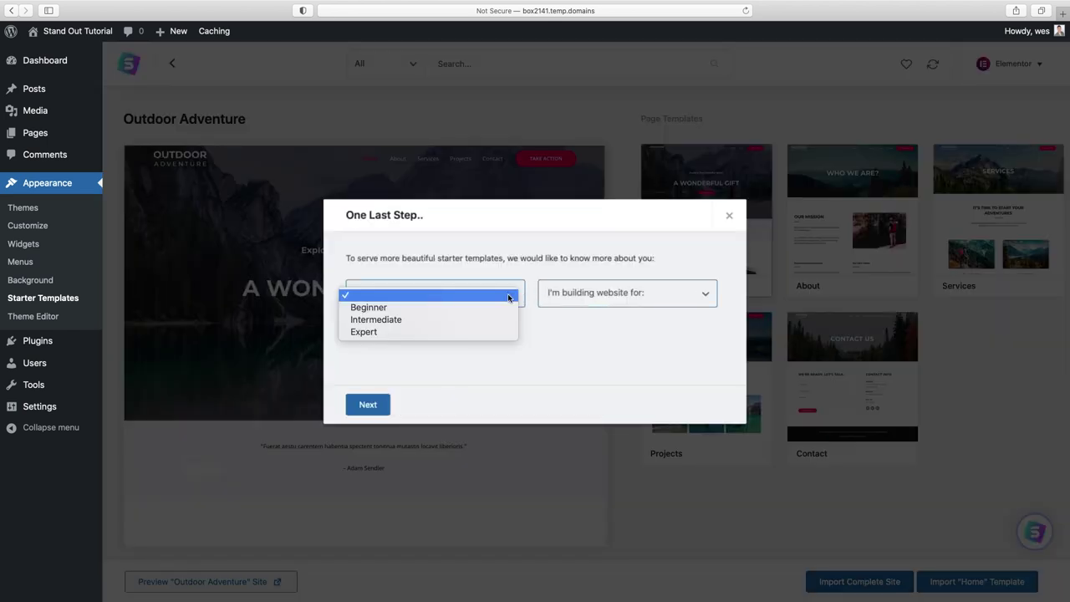
left_click(500, 321)
left_click(640, 295)
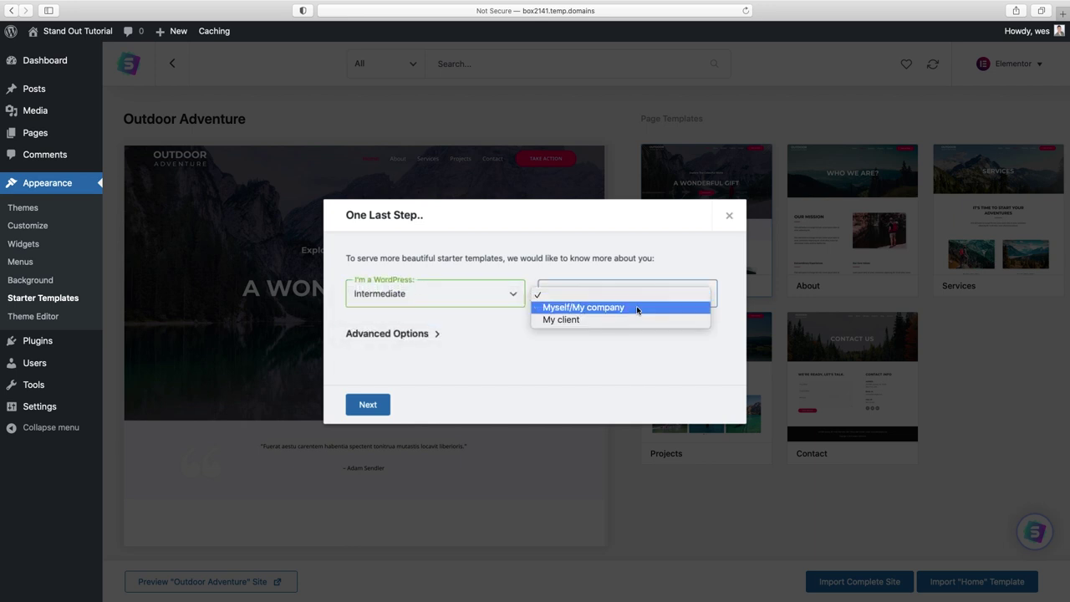
left_click(638, 304)
left_click(372, 405)
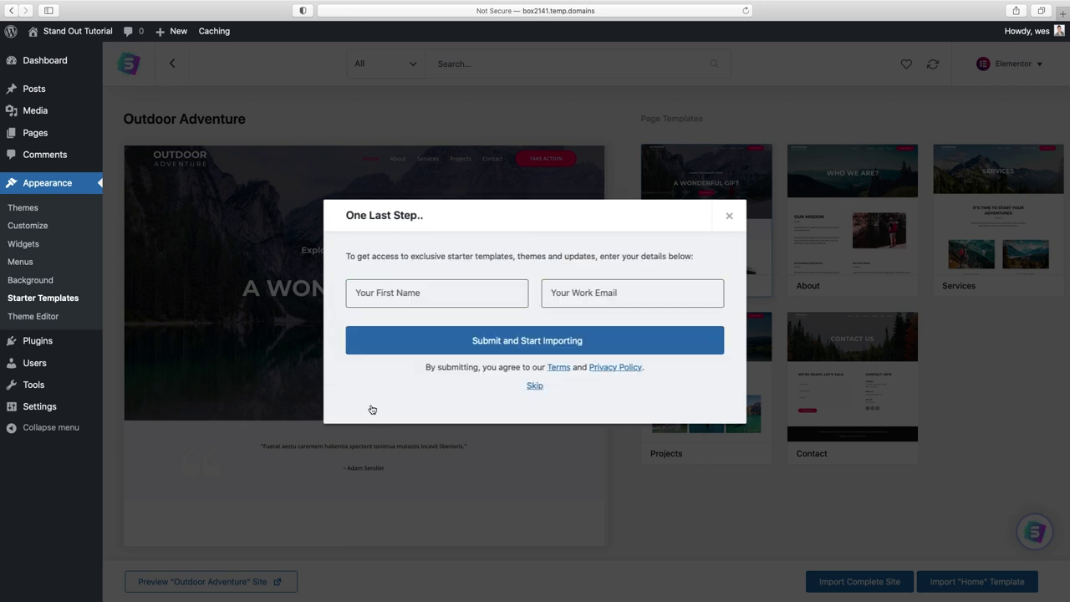
left_click(540, 386)
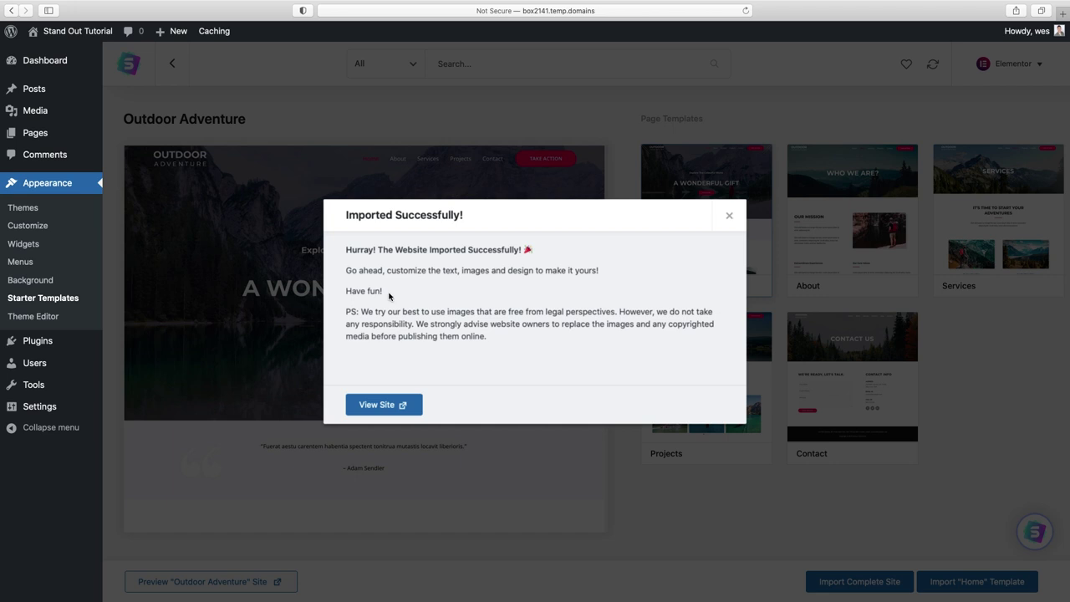
left_click(381, 406)
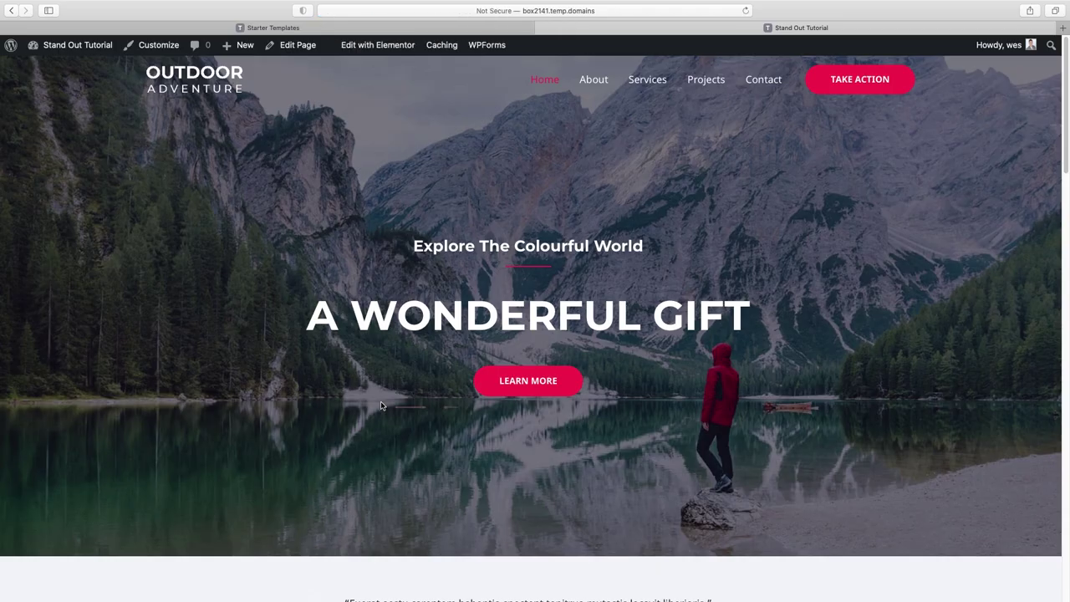
- Scroll the A Wonderful Gift homepage to the footer and back, then edit it with Elementor
scroll(1053, 80, "down", 10)
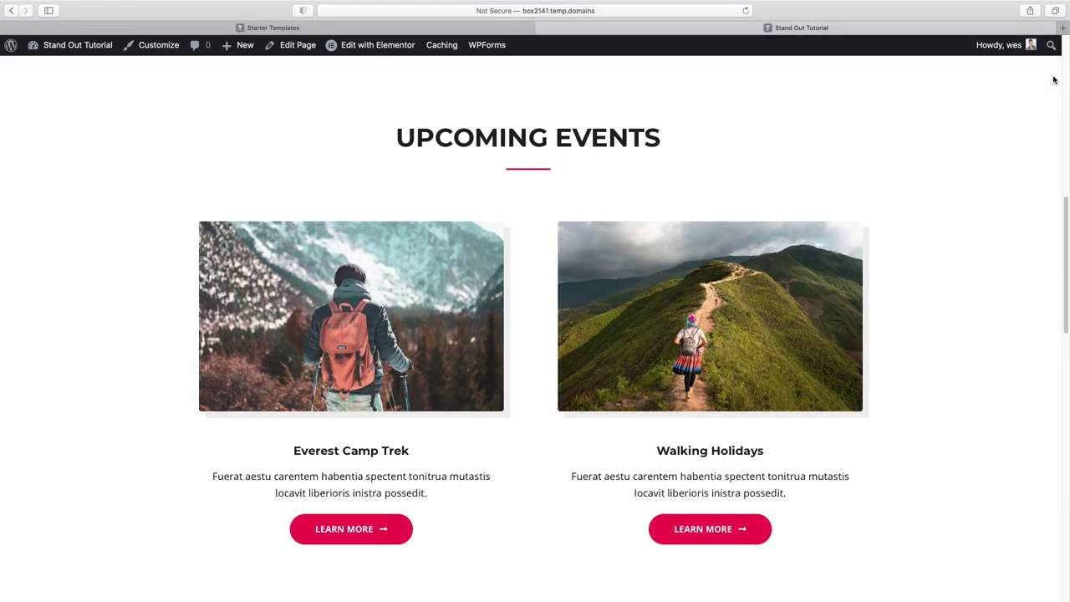
scroll(1053, 80, "down", 8)
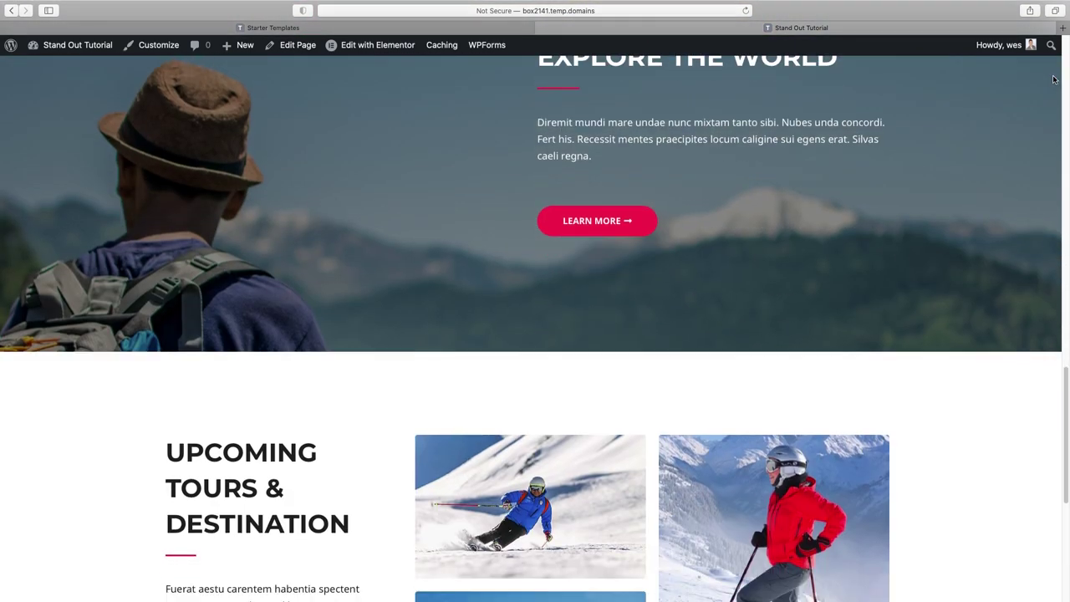
scroll(1054, 79, "down", 5)
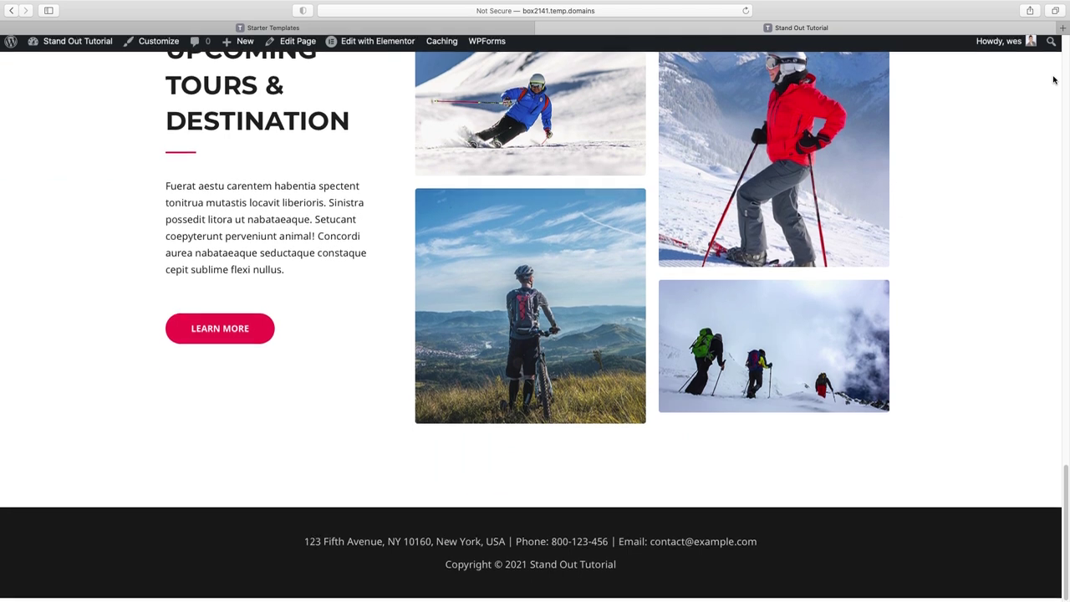
scroll(1054, 80, "up", 20)
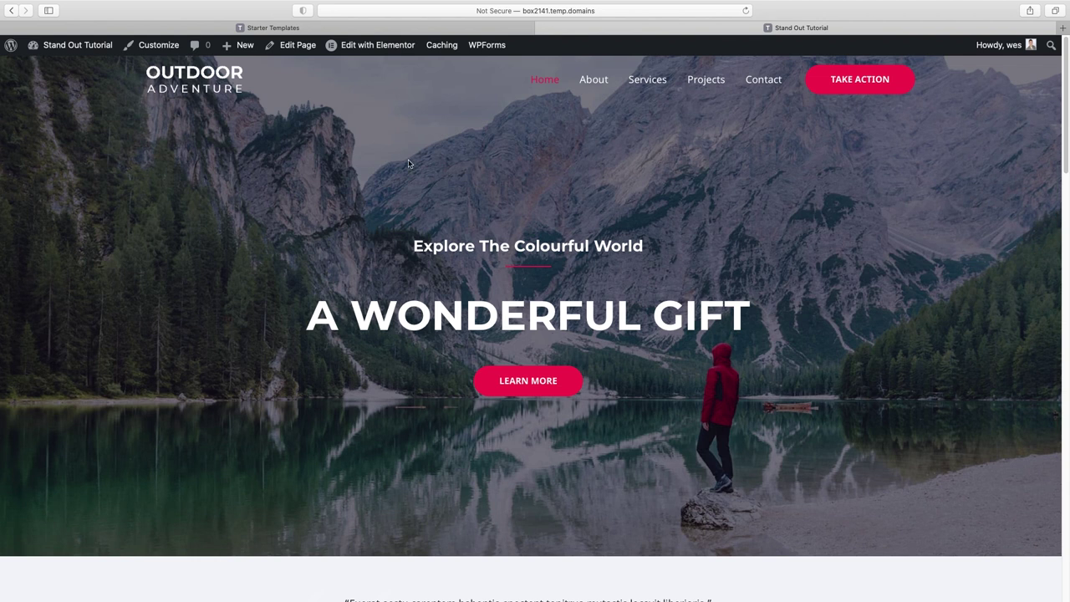
left_click(364, 50)
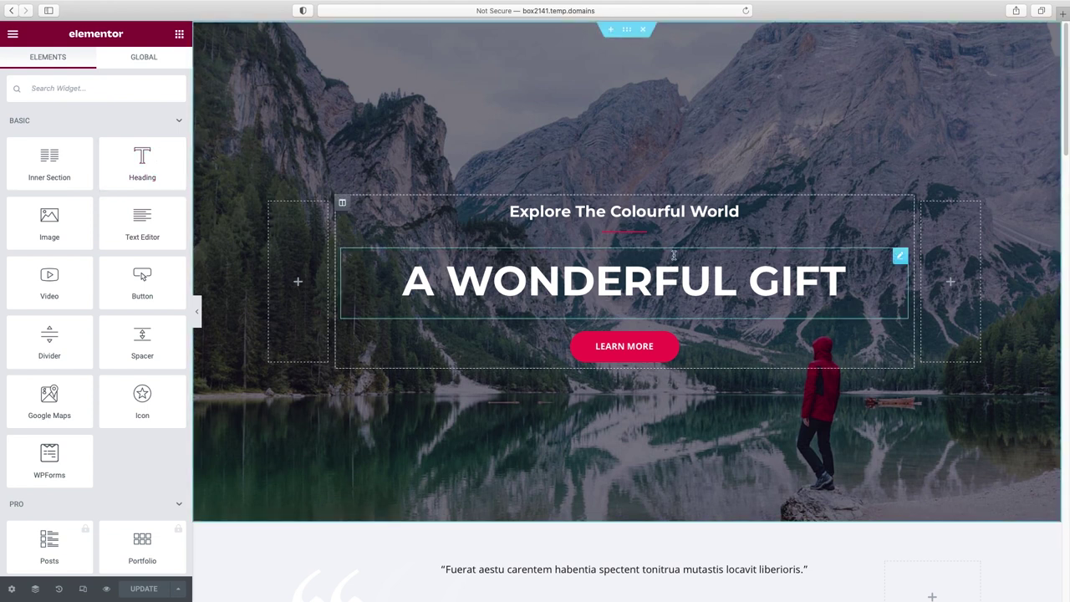
- Drag a Heading widget into the hero column just below A WONDERFUL GIFT
left_click_drag(151, 151, 636, 295)
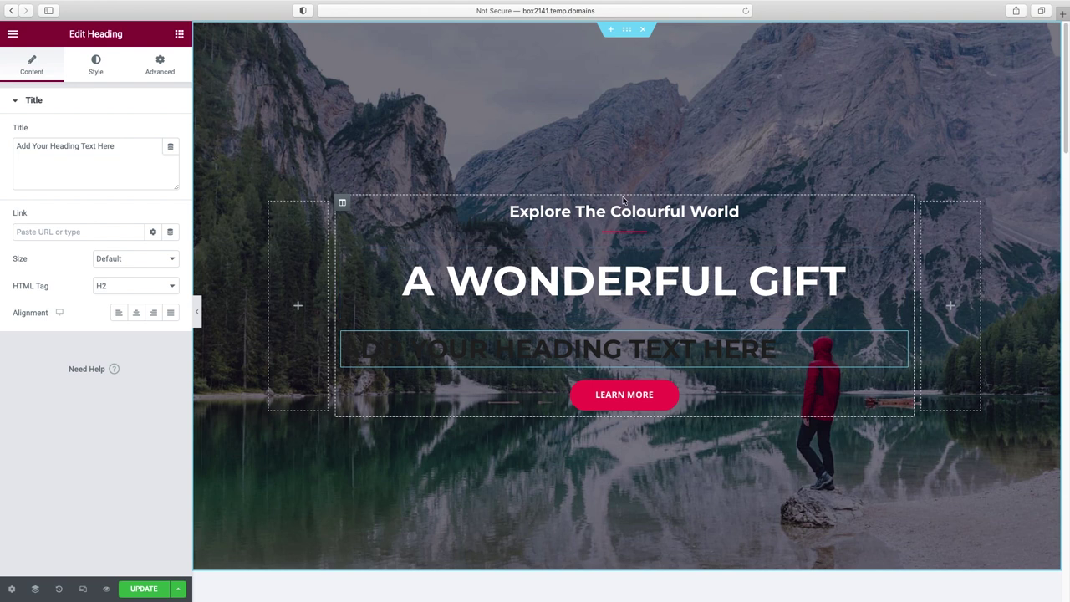
- Retitle the new heading 'Change Your Heading Text Here' and colour its text white (#FFFFFF)
double_click(26, 148)
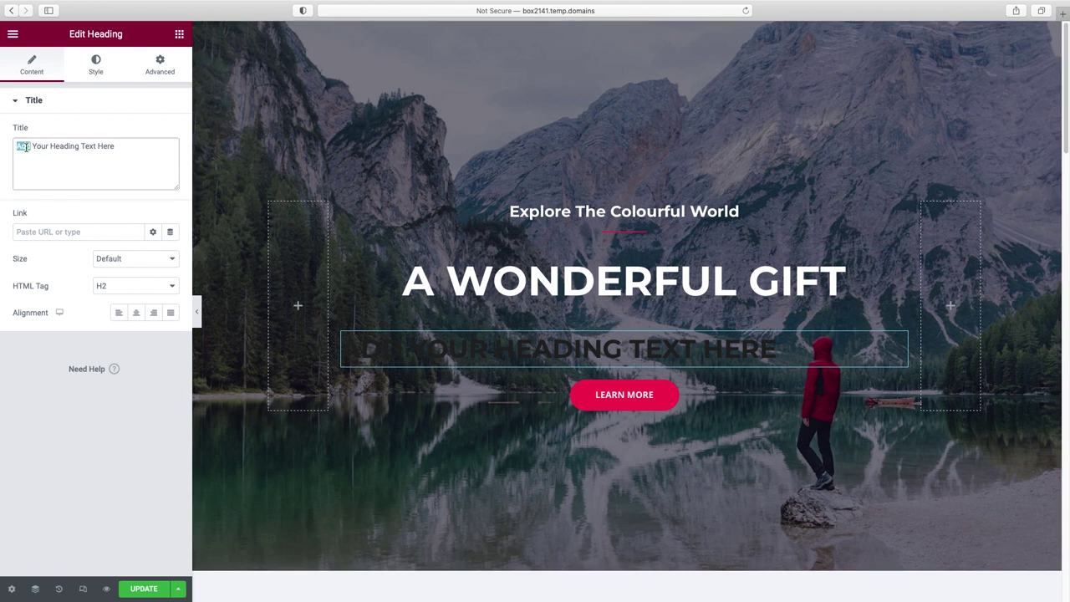
type("Change")
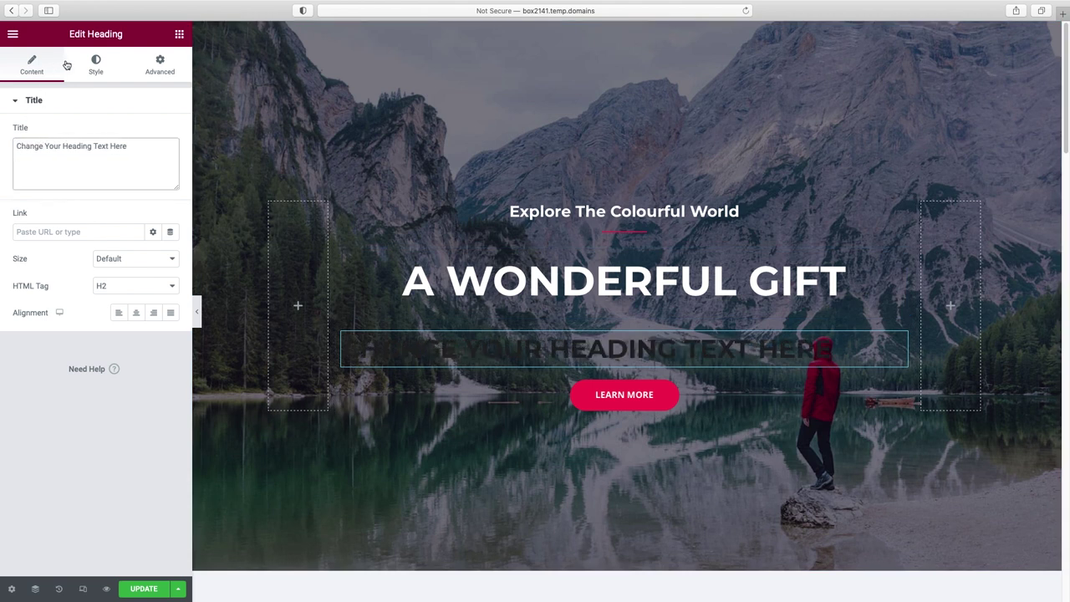
left_click(93, 67)
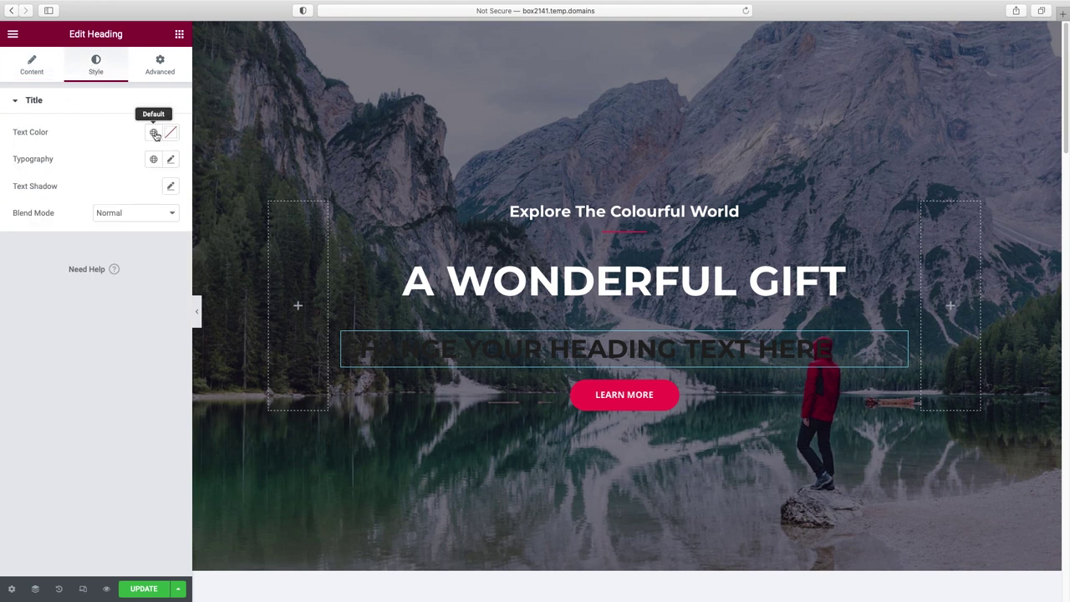
left_click(170, 133)
mouse_move(60, 191)
left_mouse_down()
mouse_move(41, 199)
mouse_move(6, 170)
left_mouse_up()
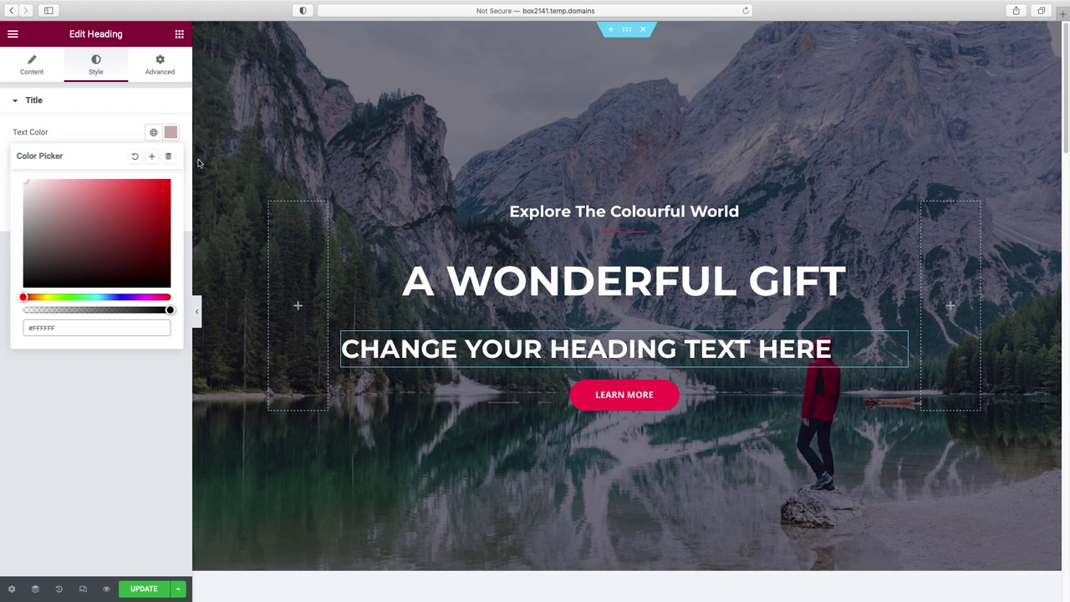
left_click(143, 242)
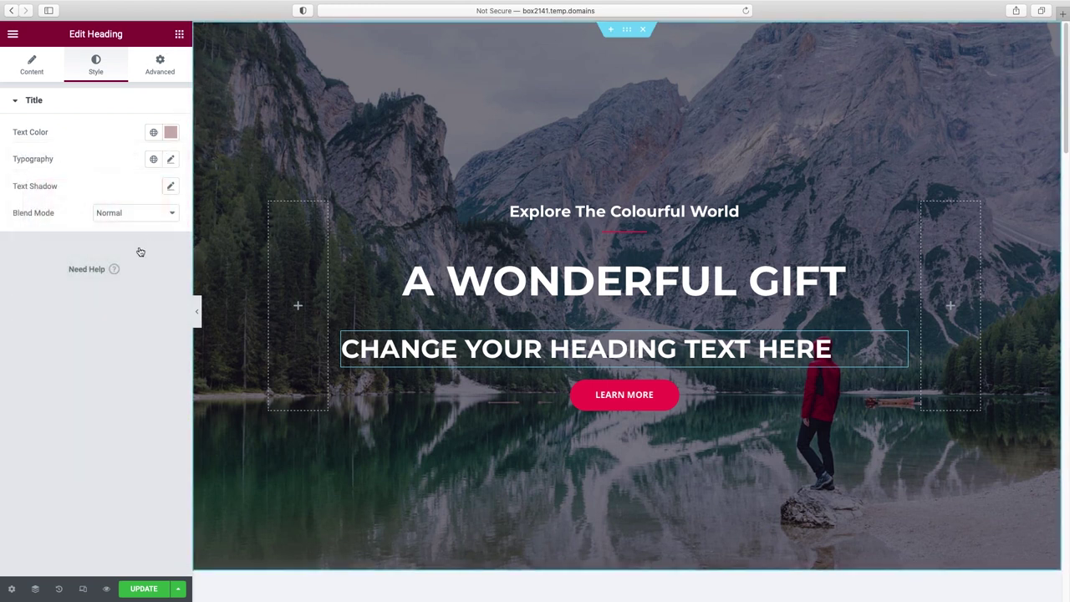
left_click(179, 34)
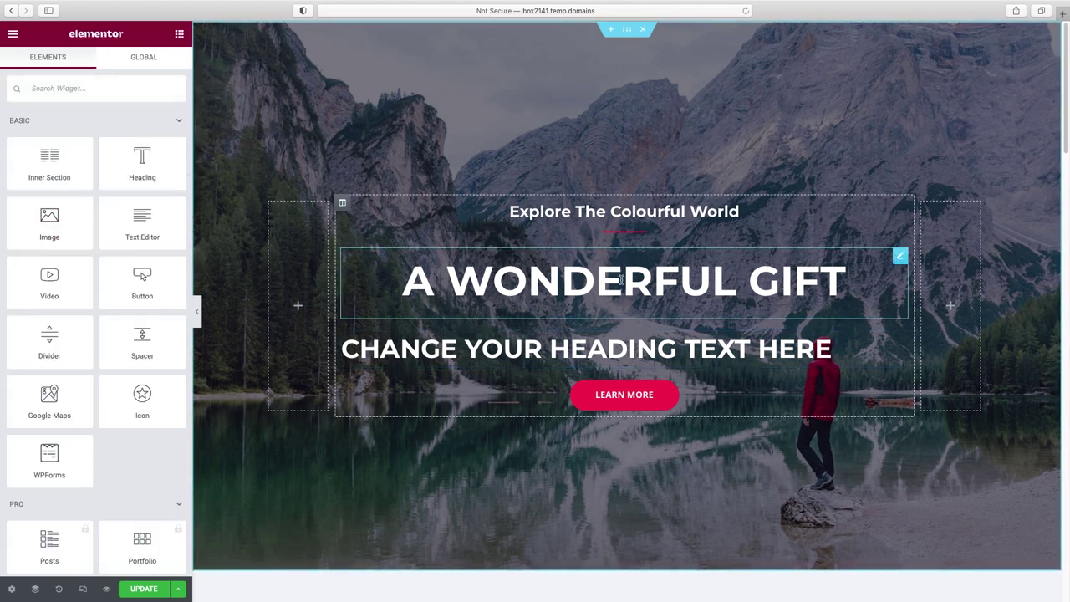
left_click(597, 294)
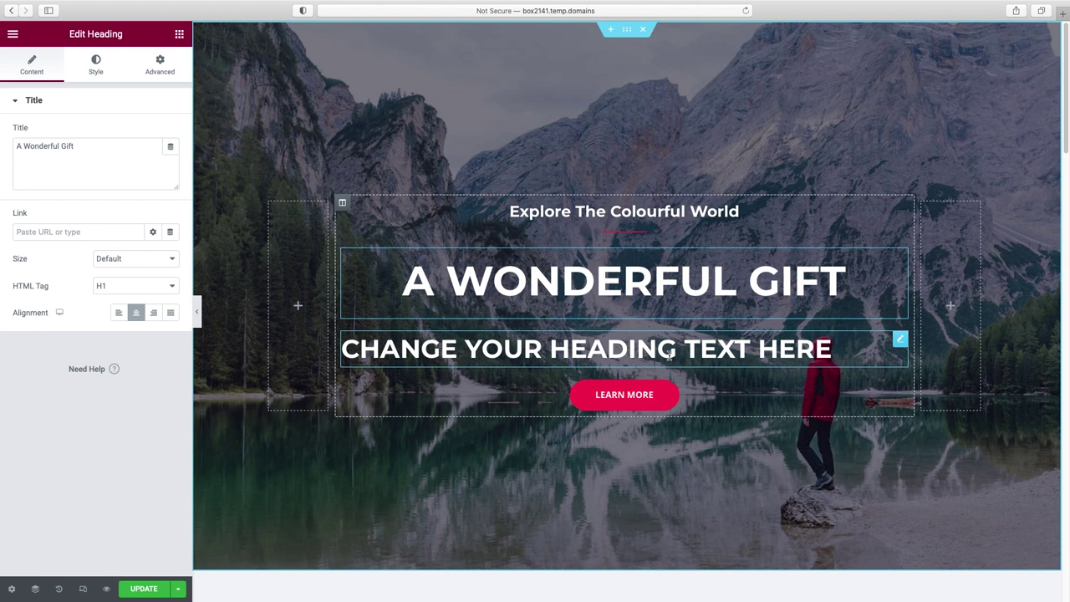
- Delete the placeholder heading, leaving A WONDERFUL GIFT directly above LEARN MORE
right_click(899, 343)
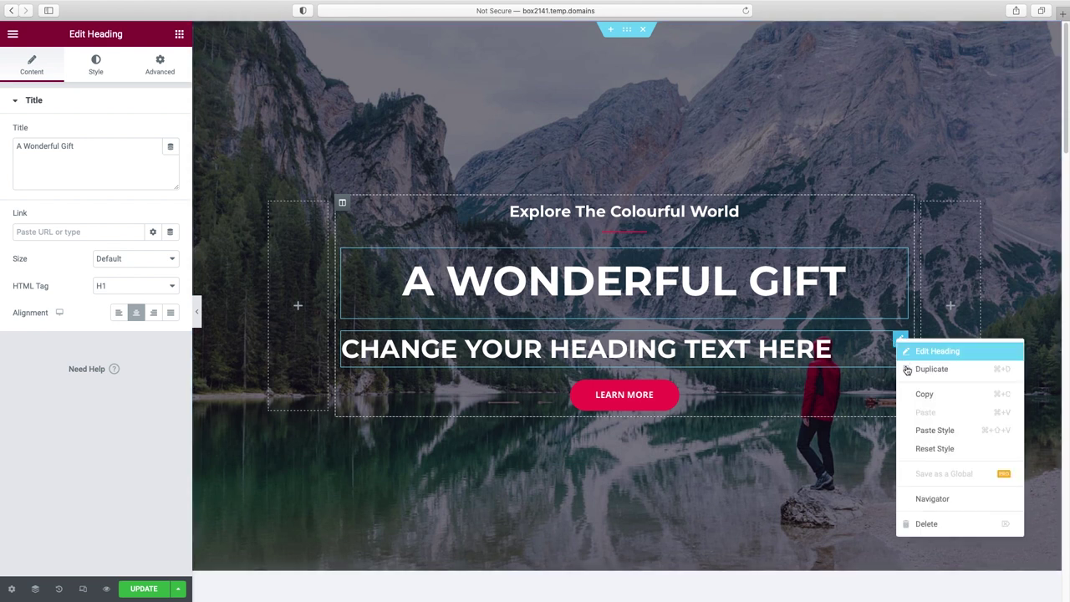
left_click(924, 524)
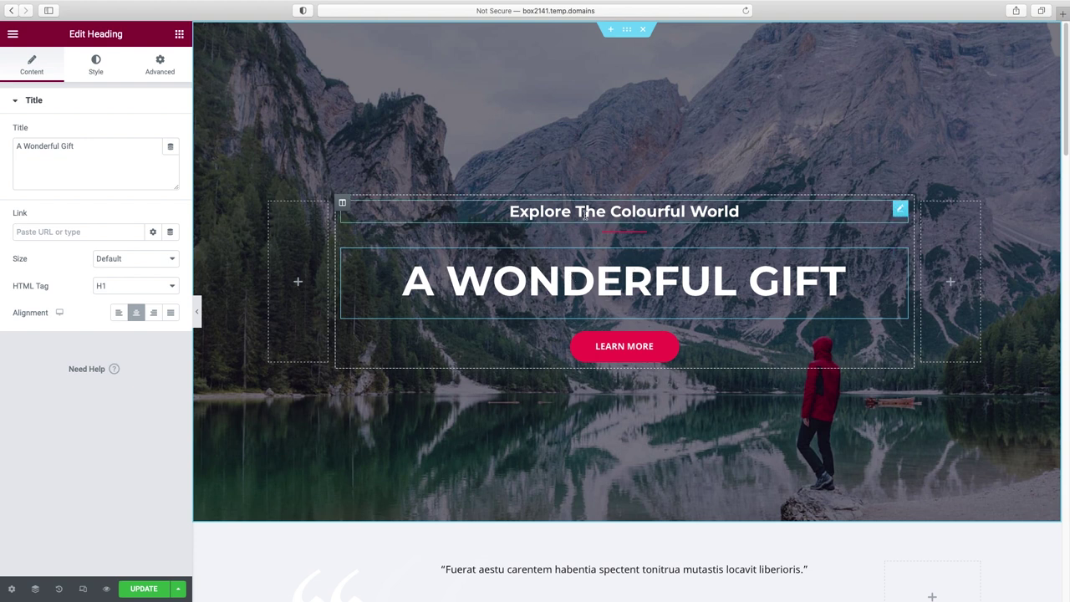
- Give the Explore The Colourful World subtitle's Typography the Verdana font family
left_click(652, 211)
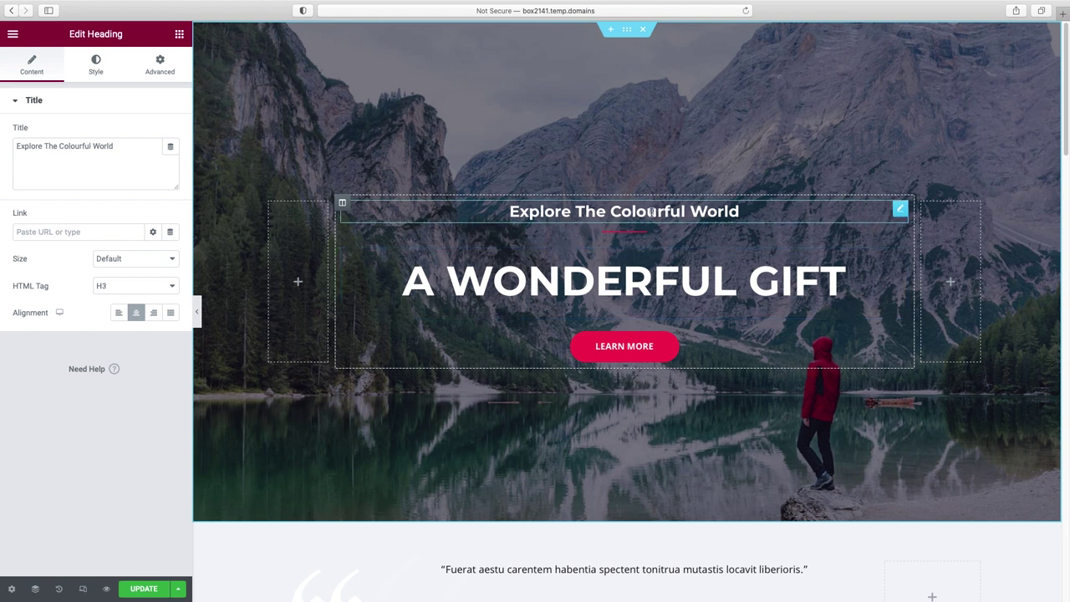
left_click(97, 65)
left_click(171, 159)
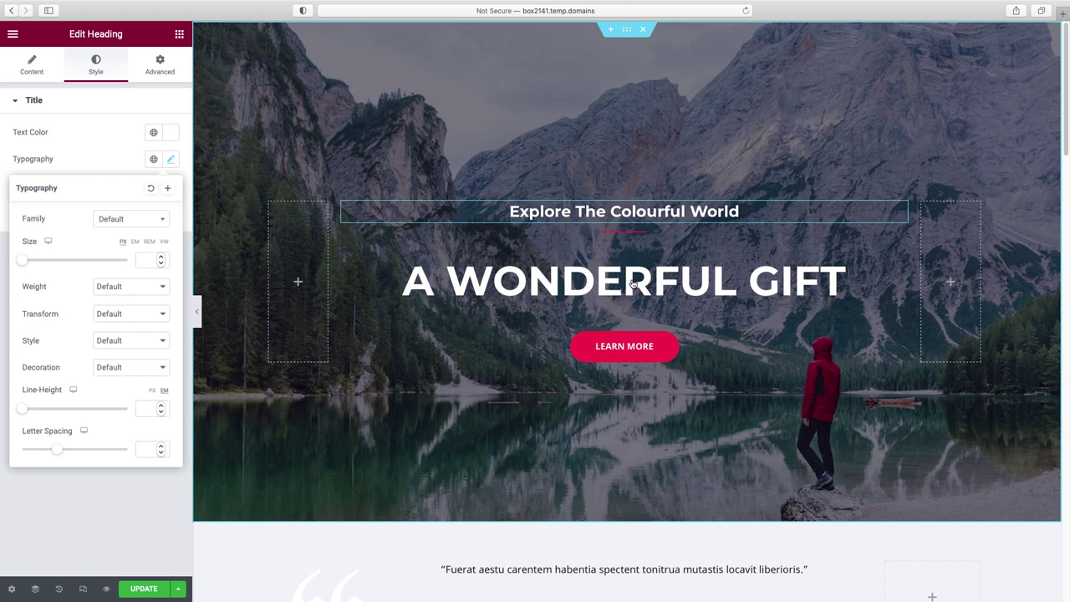
left_click(131, 218)
left_click(115, 318)
left_click(632, 280)
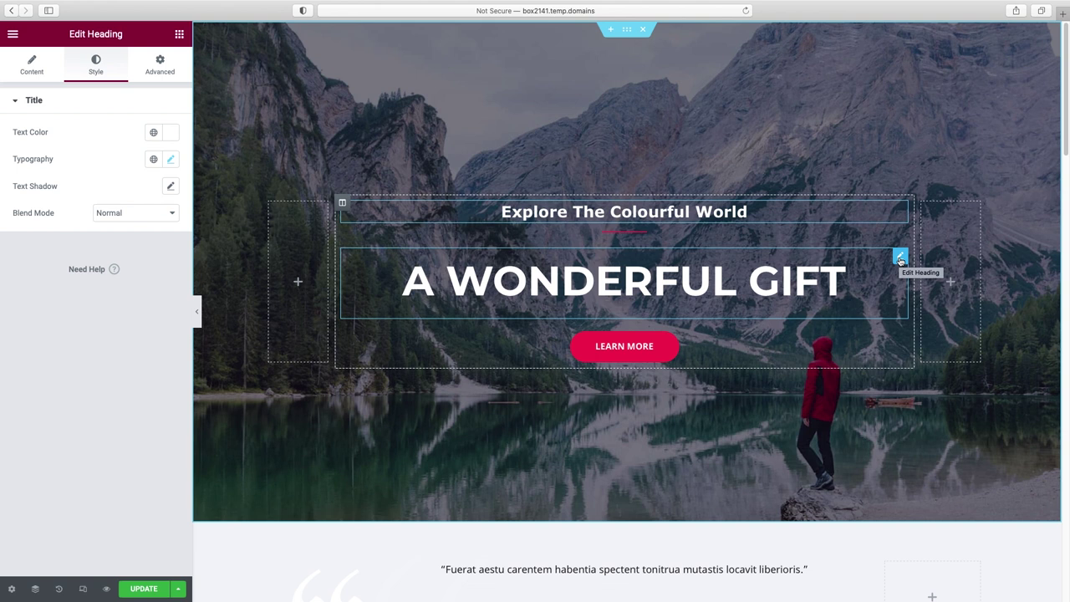
scroll(780, 367, "down", 5)
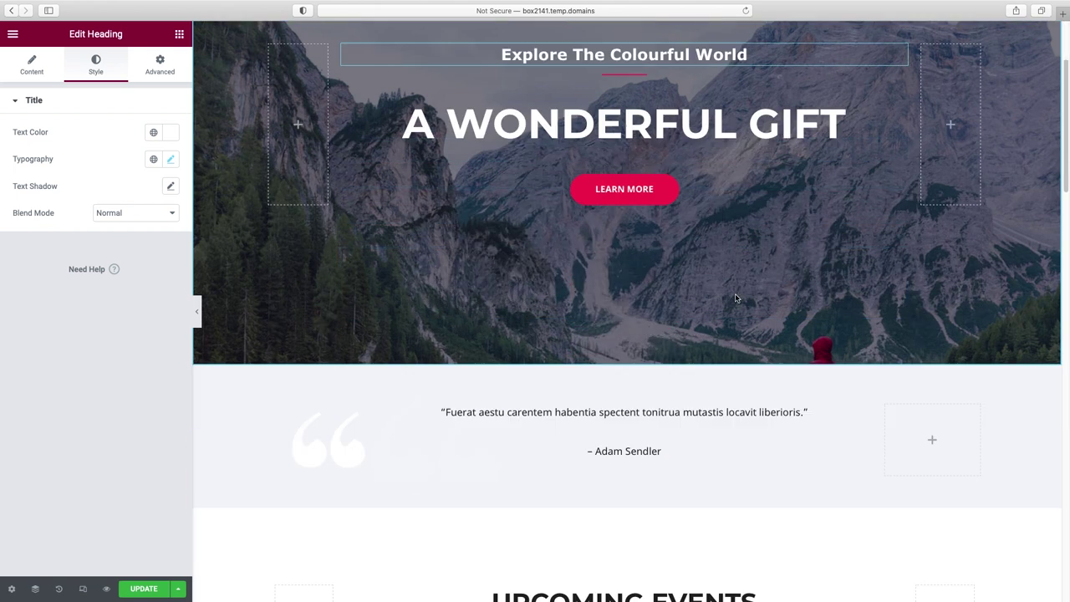
scroll(780, 366, "down", 8)
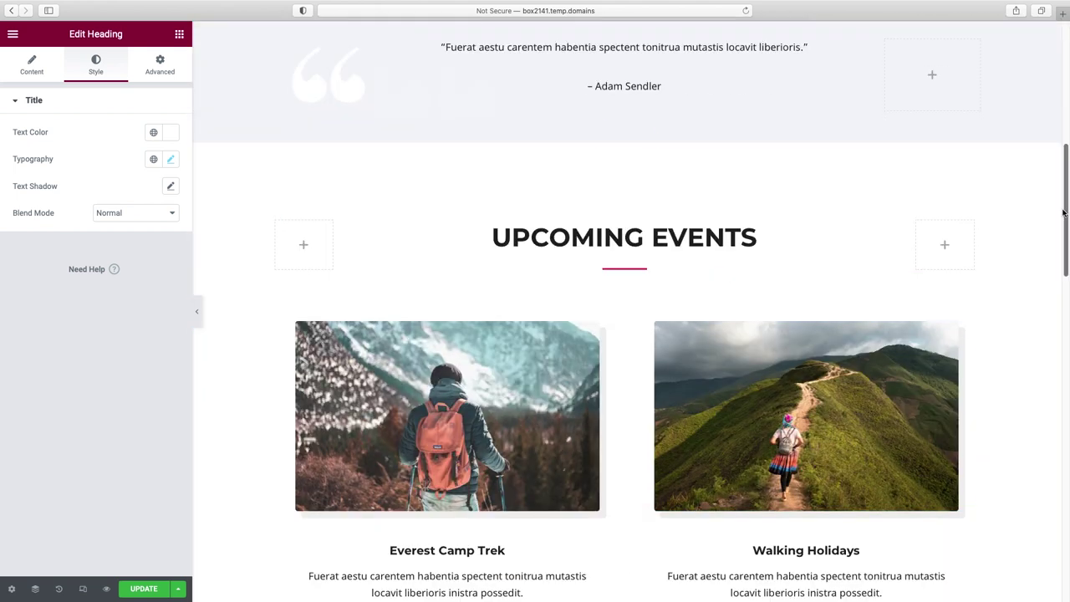
left_click_drag(1067, 204, 1067, 83)
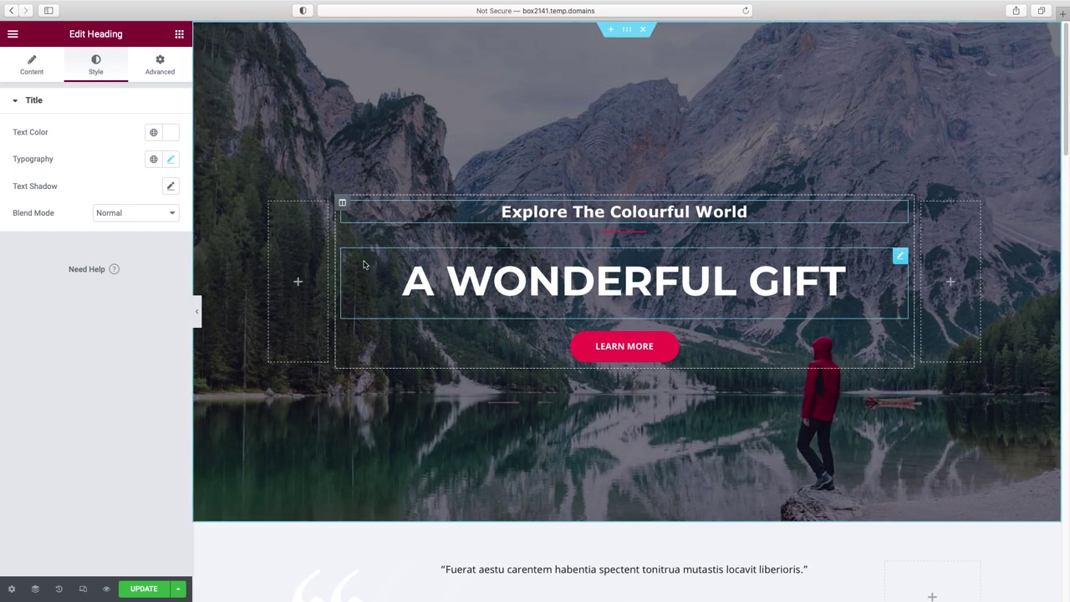
- Go to Site Settings > Typography and open the Body Typography options, still at Default
left_click(13, 35)
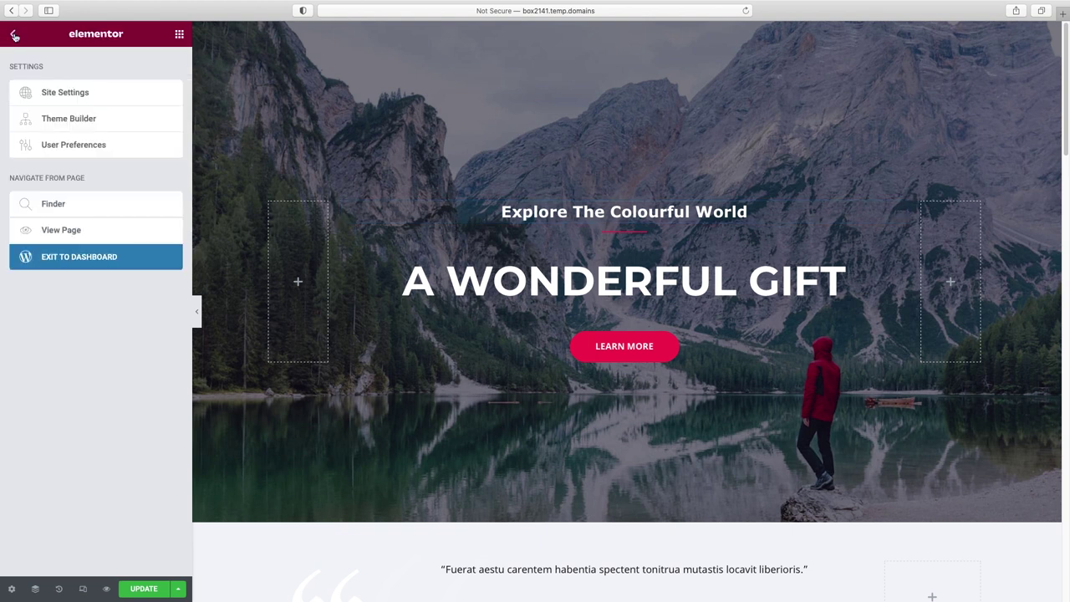
left_click(53, 93)
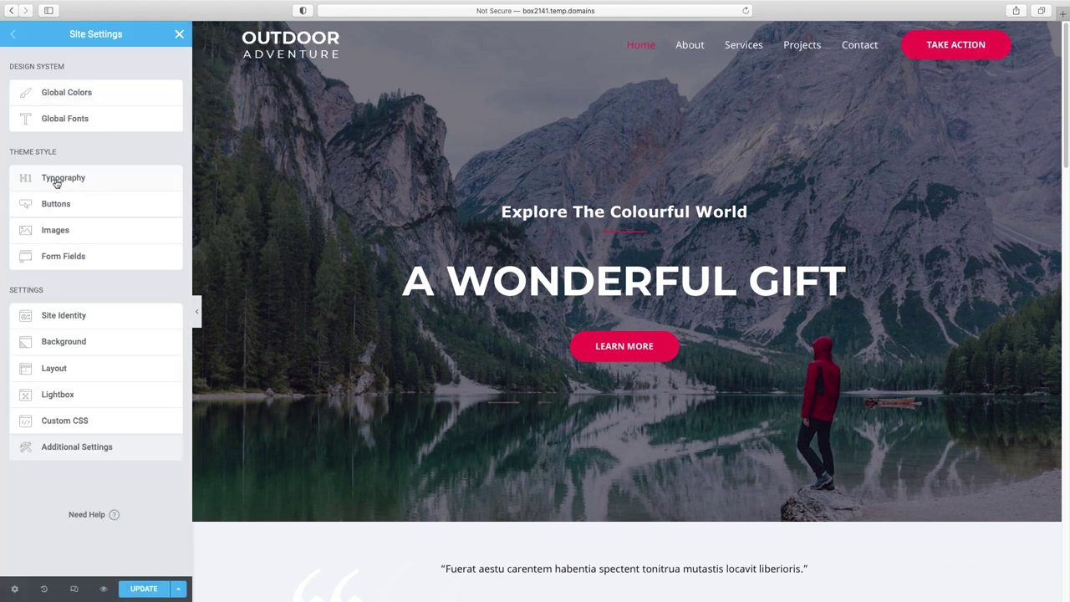
left_click(58, 181)
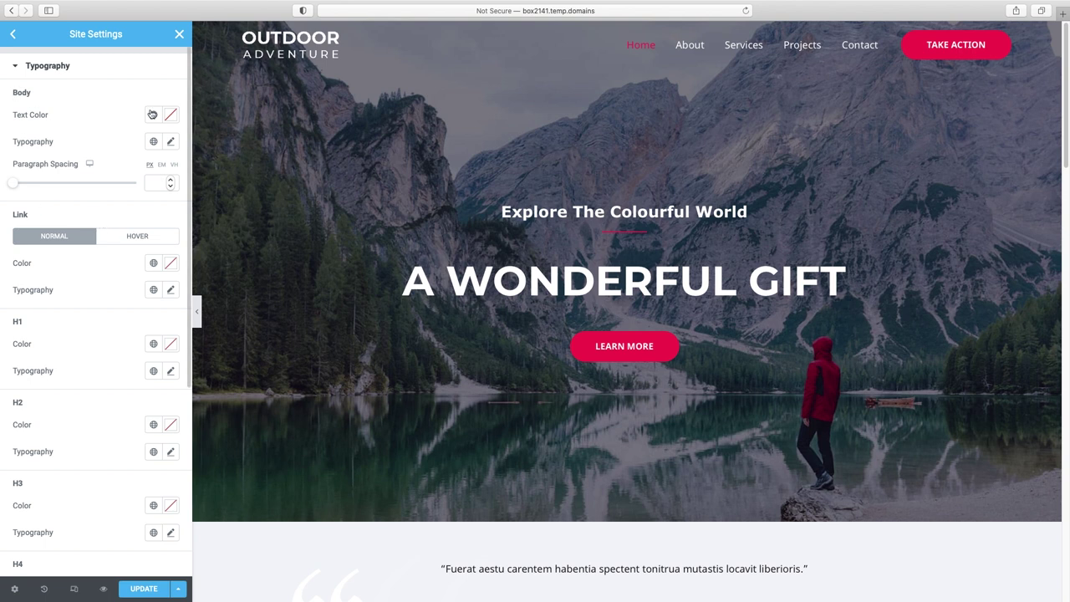
scroll(530, 306, "down", 5)
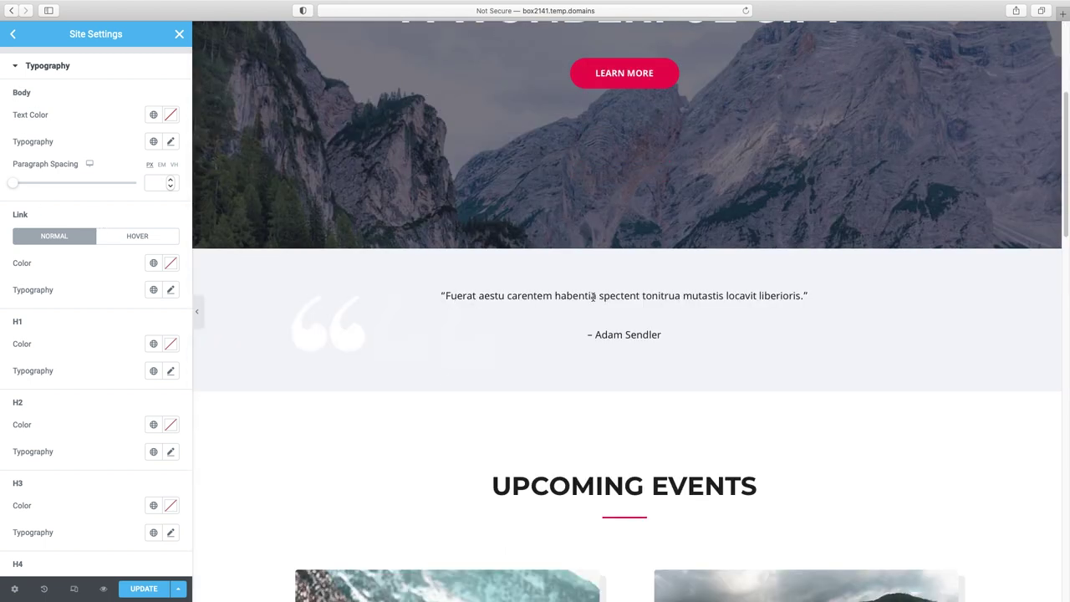
scroll(764, 303, "down", 9)
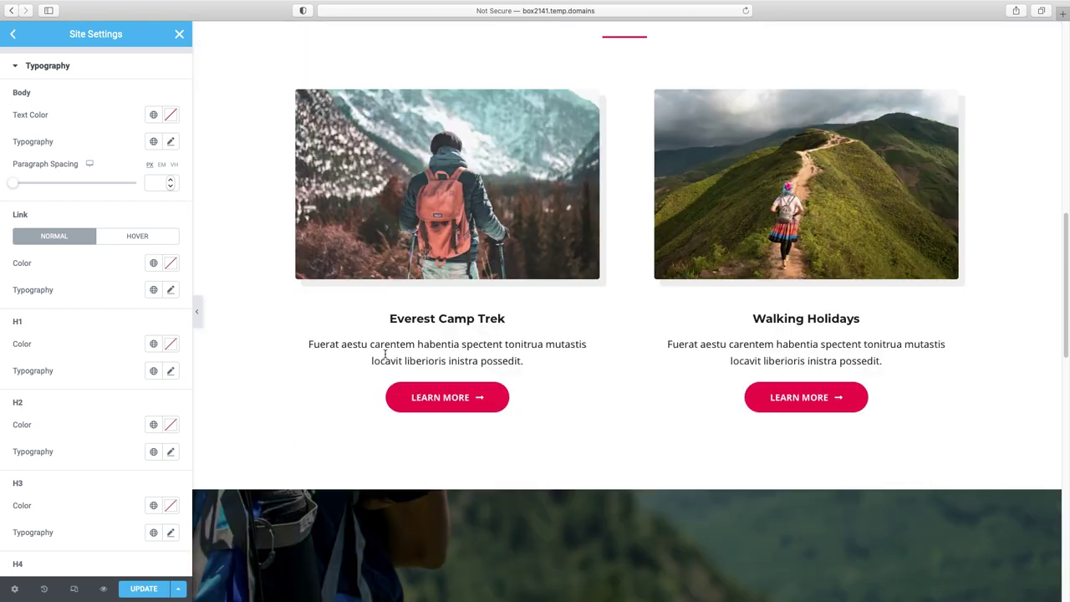
scroll(471, 352, "down", 5)
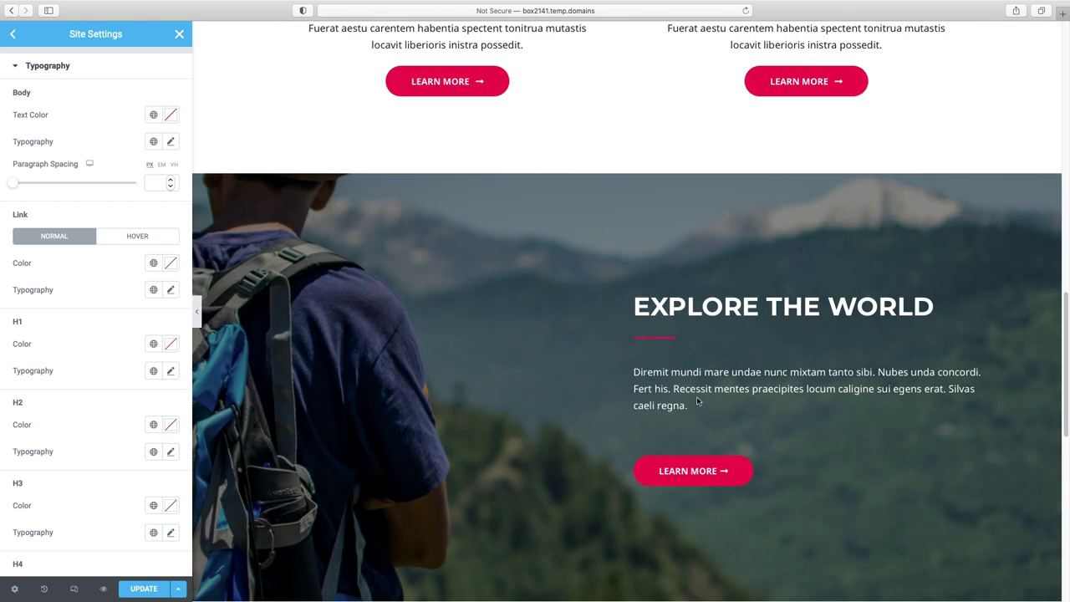
scroll(696, 396, "up", 15)
scroll(707, 407, "up", 1)
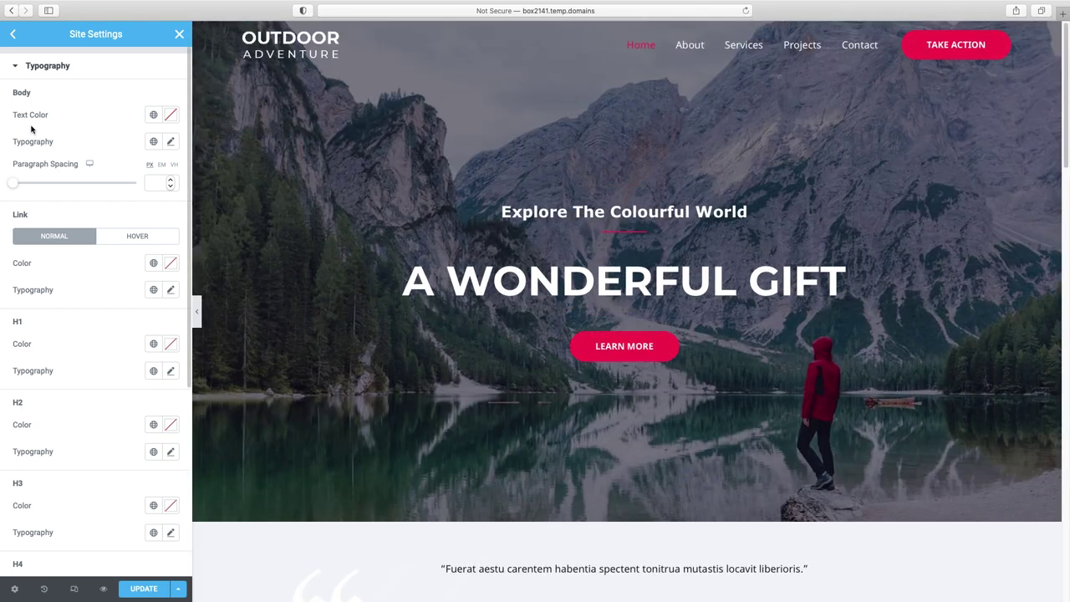
left_click(171, 142)
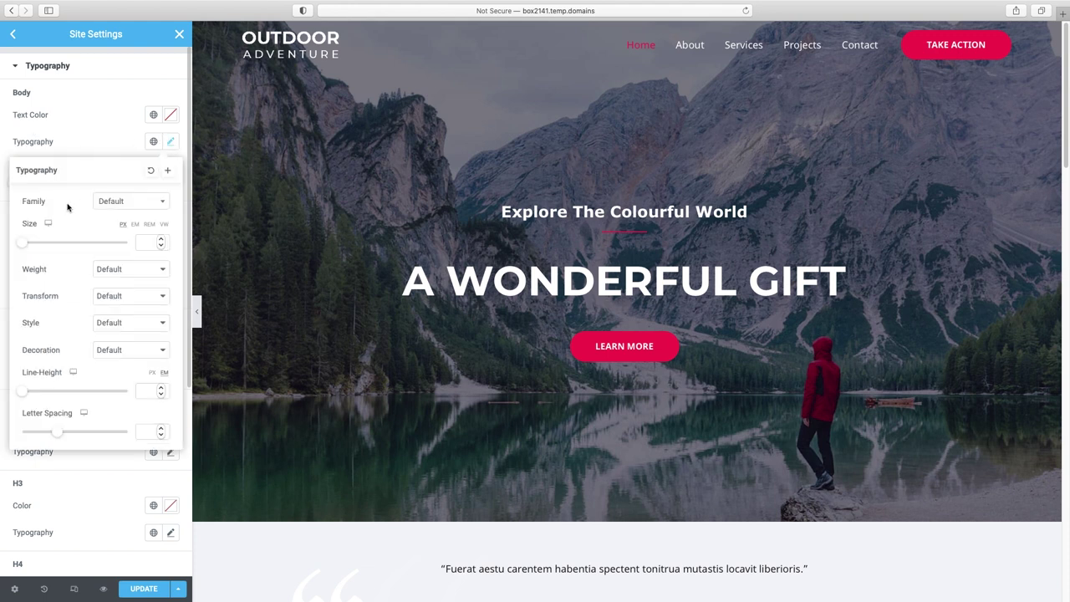
- Choose Montserrat as the global body text font family
left_click(145, 205)
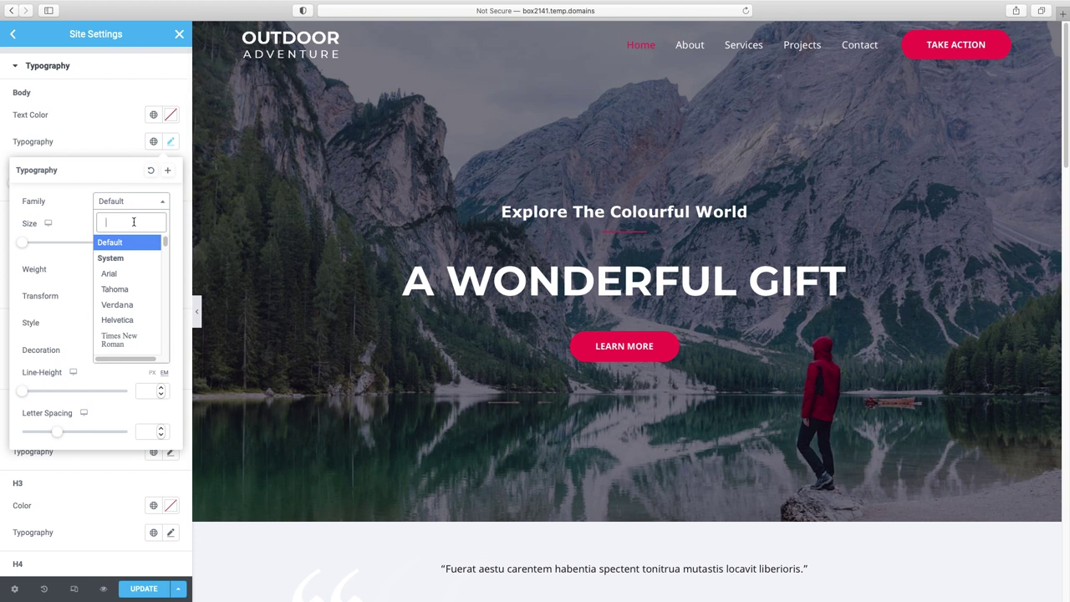
type("montserr")
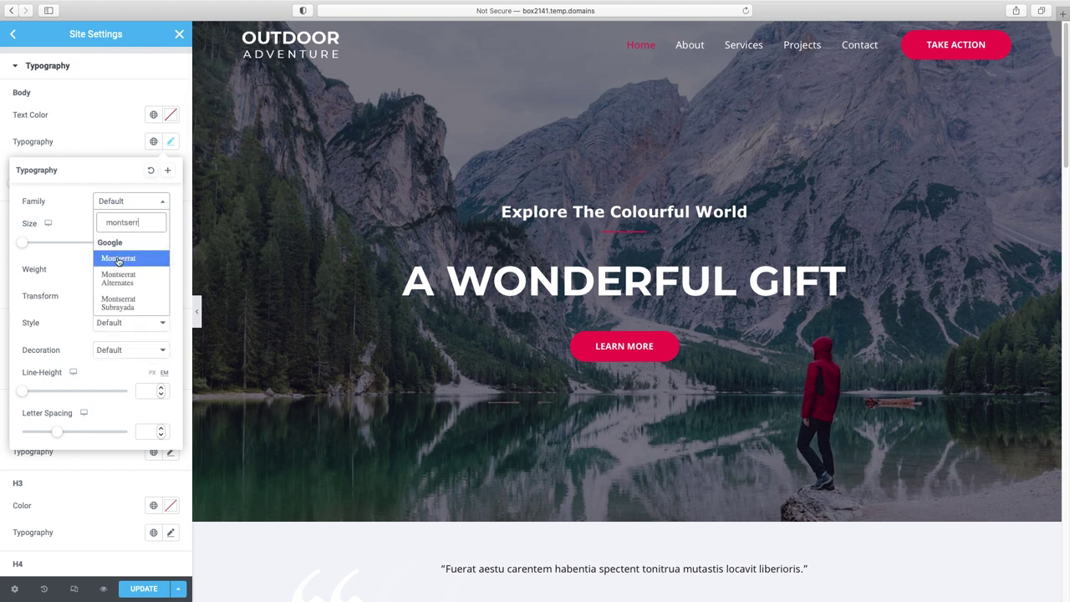
left_click(117, 259)
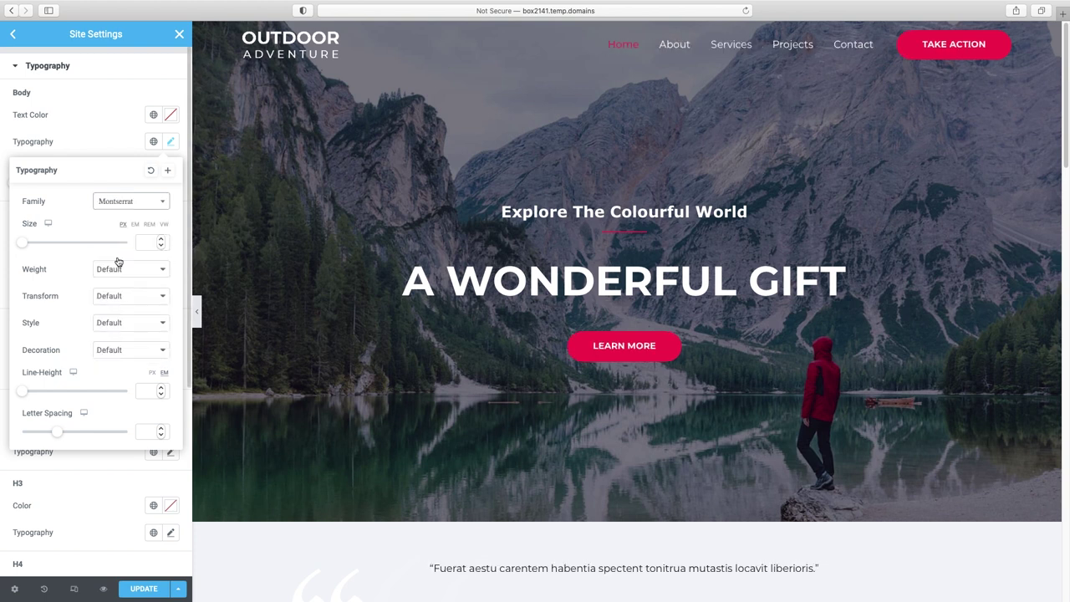
left_click(117, 146)
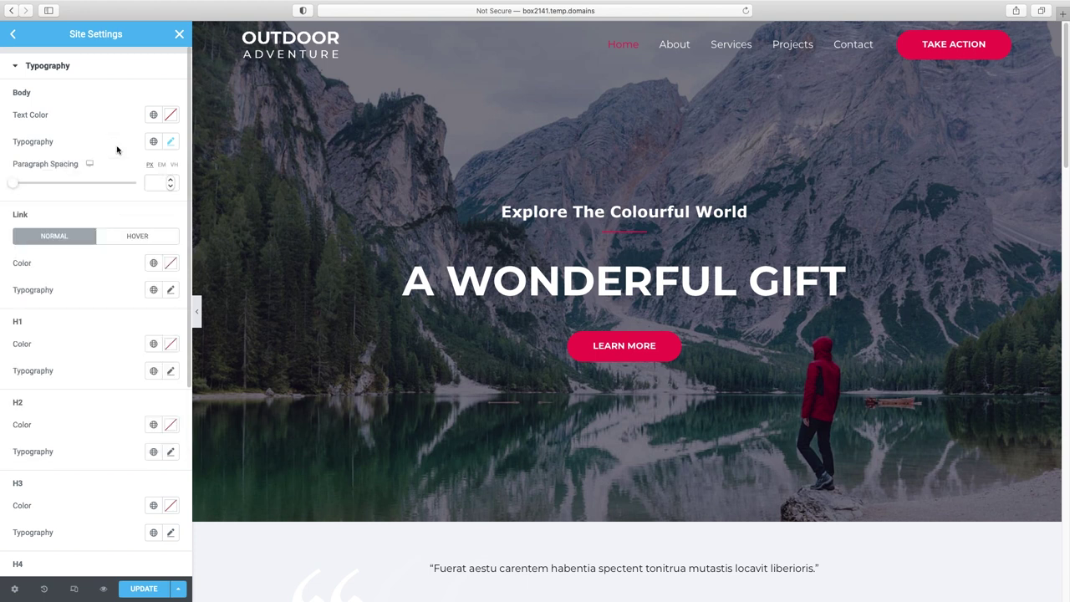
- Try an 18 px body font size, then clear it back to default
left_click(171, 143)
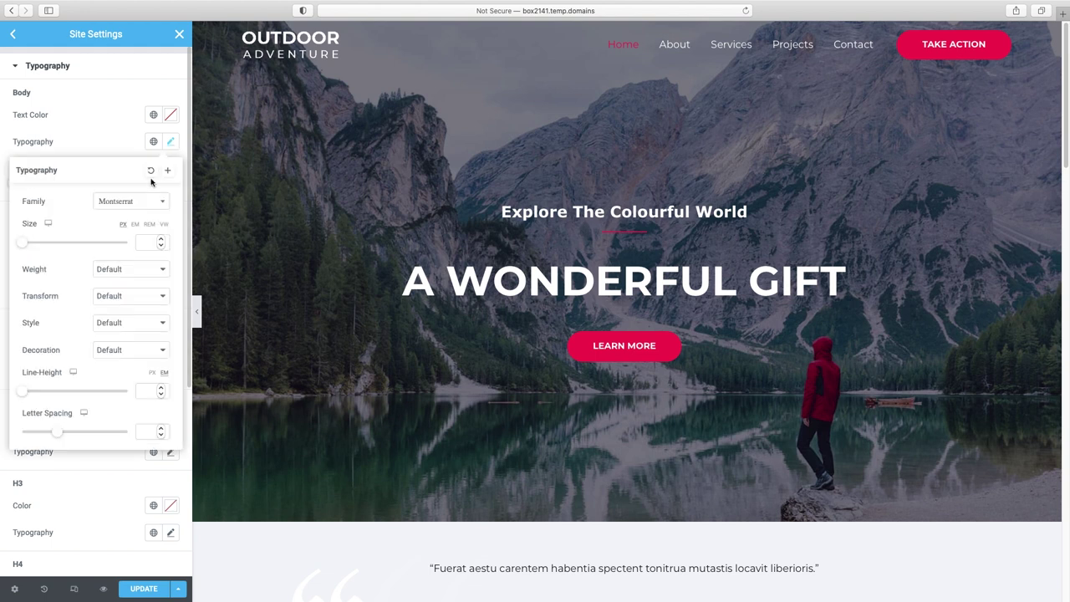
left_click(147, 244)
type("18")
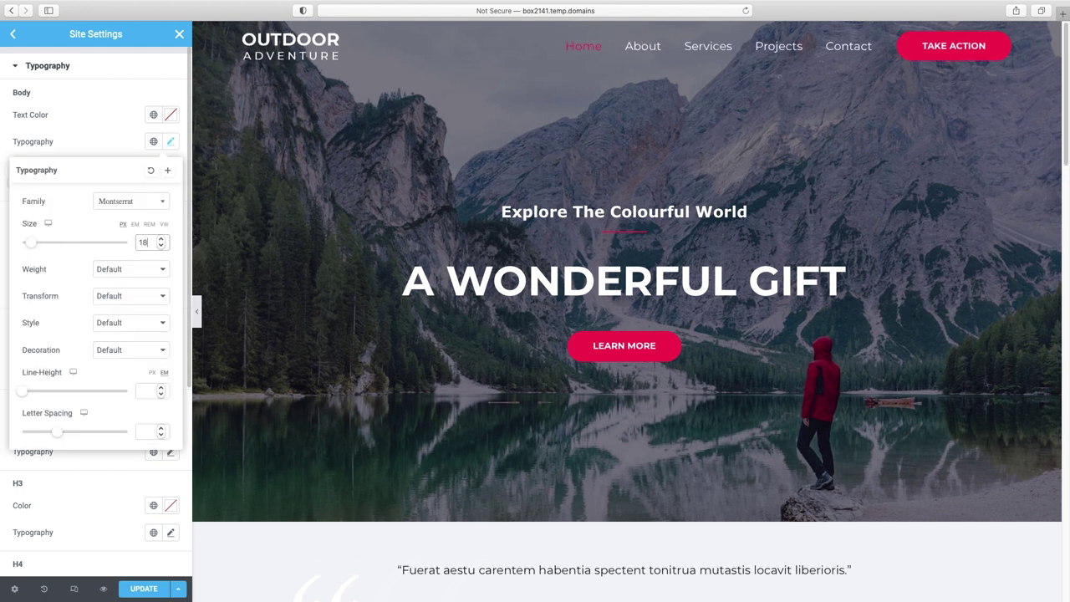
key("BackSpace")
key("BackSpace")
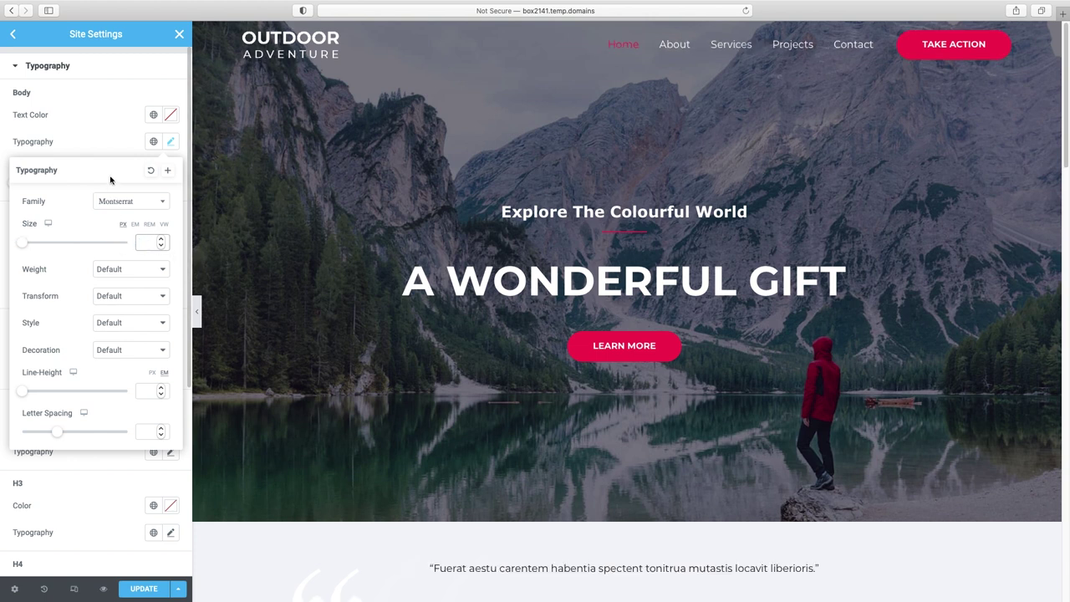
left_click(109, 146)
scroll(52, 219, "down", 3)
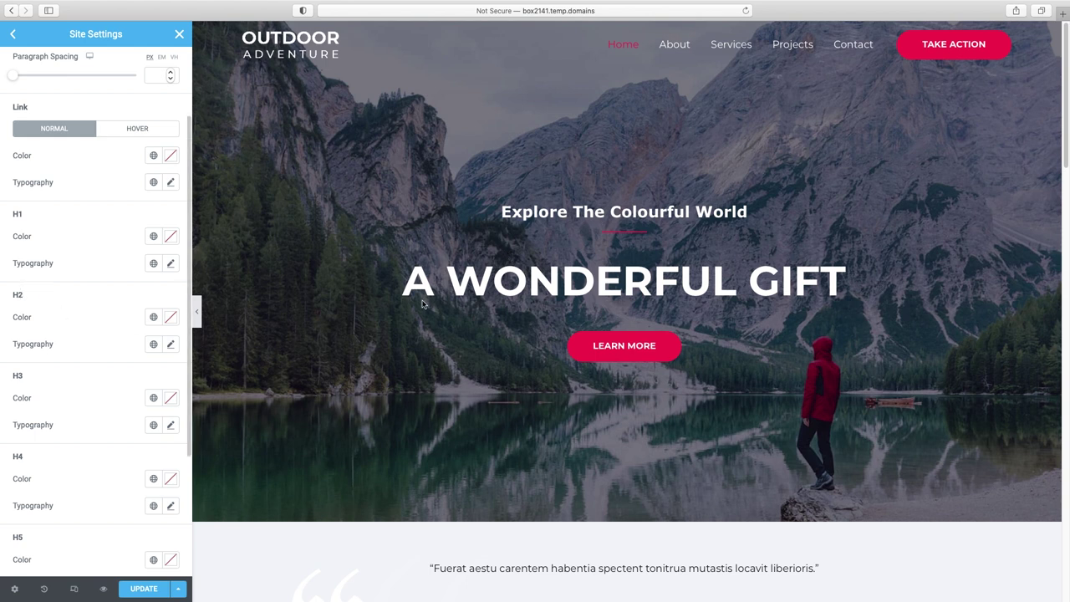
scroll(445, 311, "down", 1)
scroll(445, 311, "down", 5)
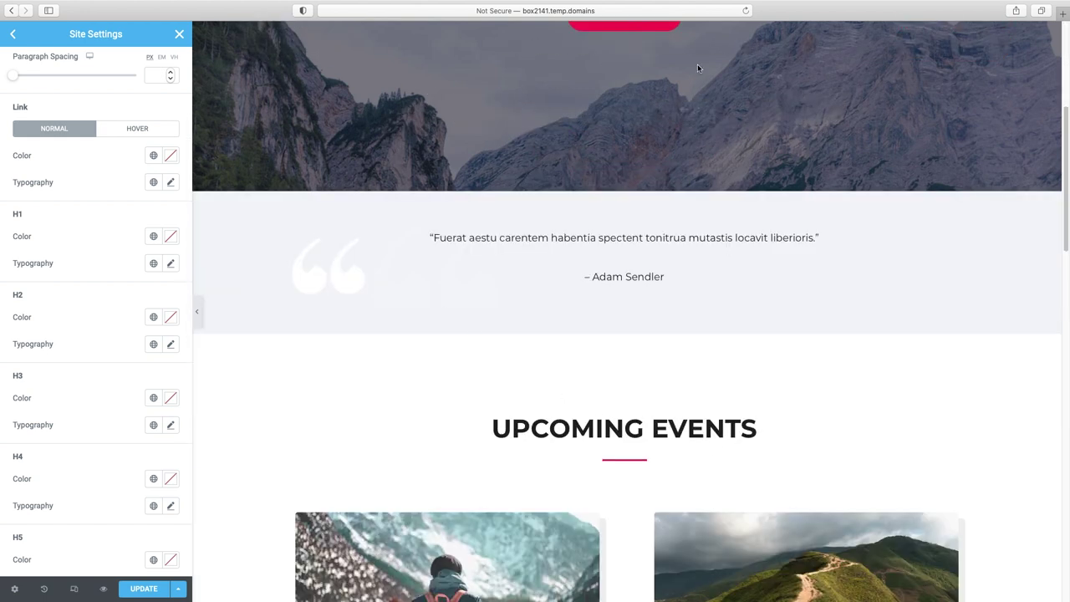
scroll(747, 434, "down", 10)
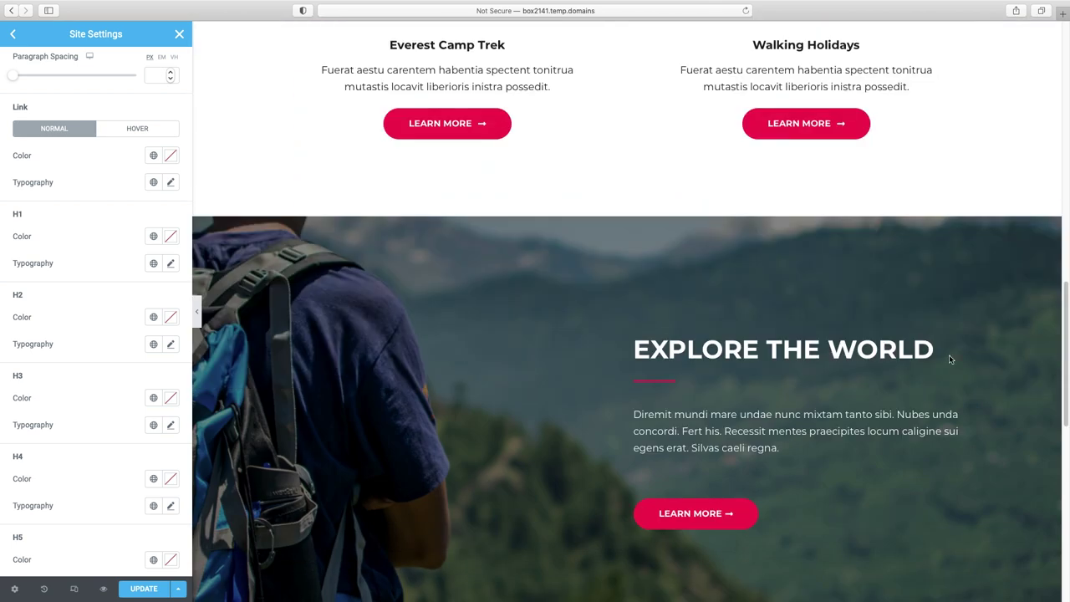
scroll(949, 360, "up", 4)
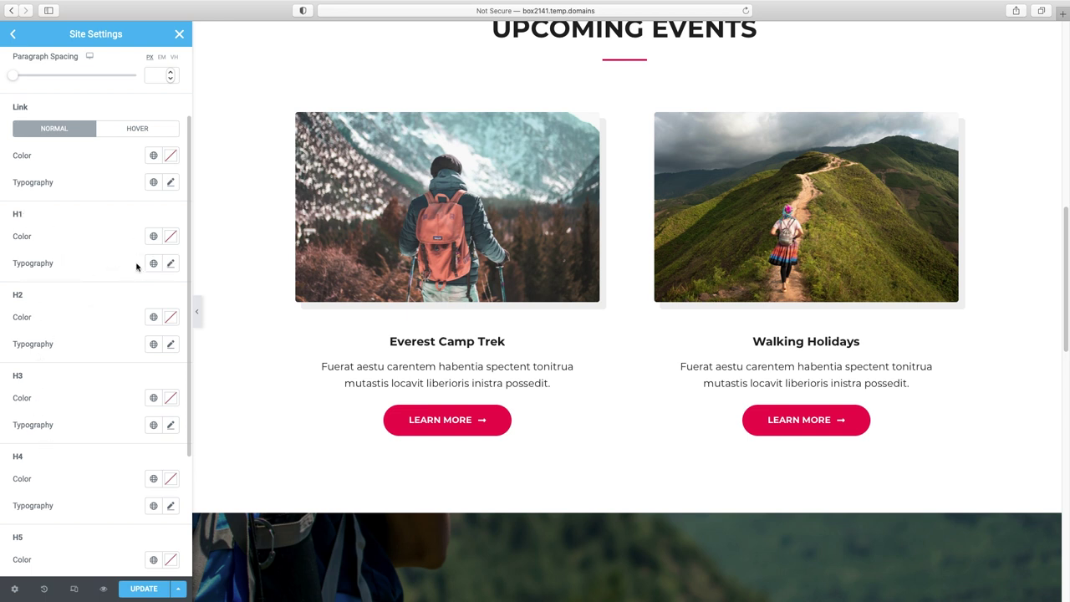
scroll(271, 271, "up", 3)
scroll(271, 271, "up", 6)
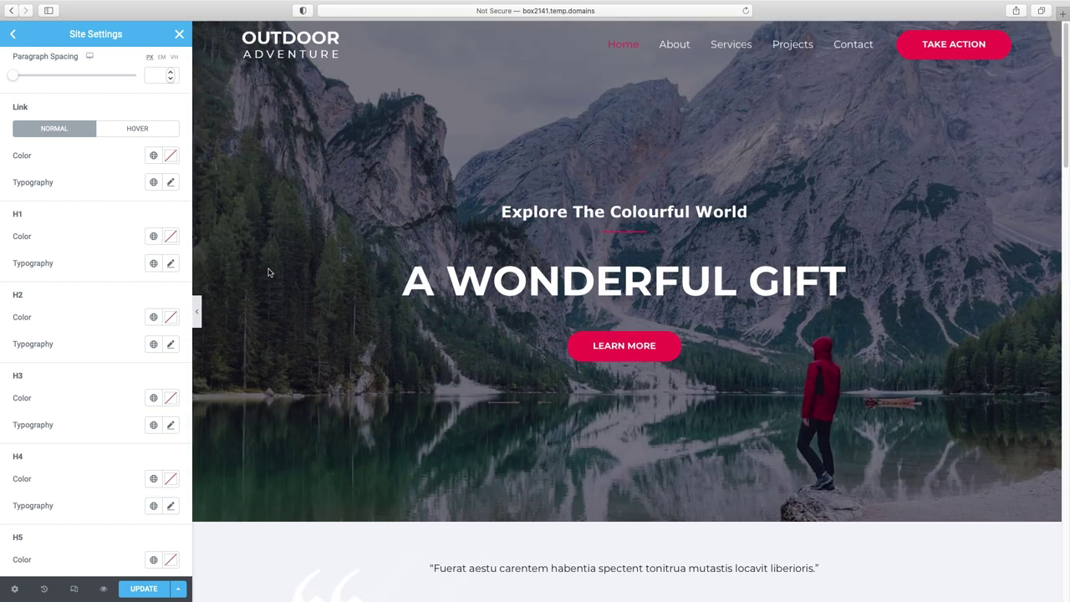
- Set H1 headings to Bebas Neue at size 119
left_click(169, 263)
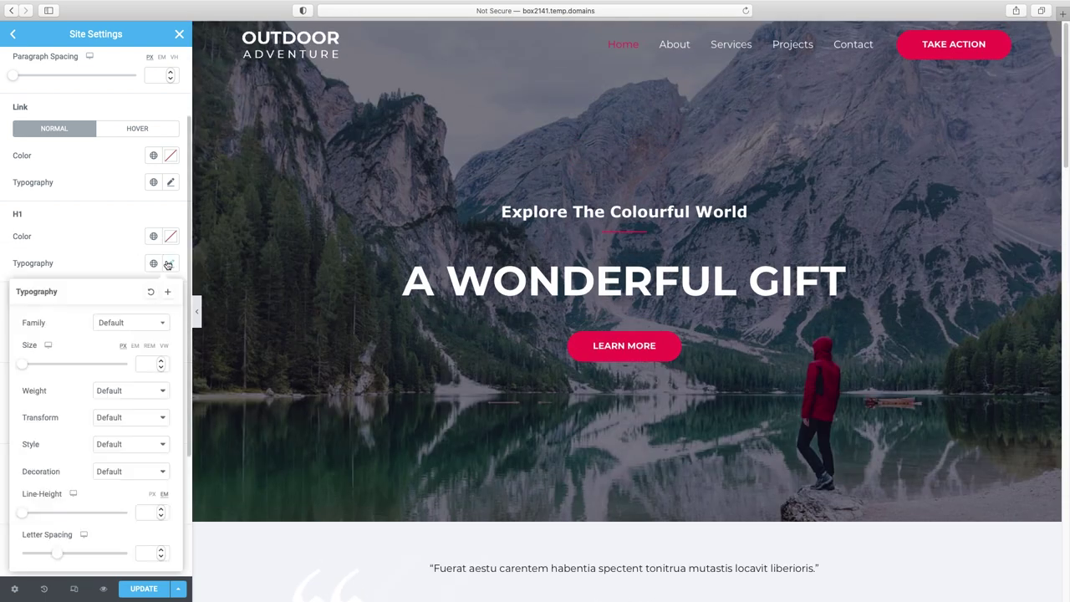
left_click(125, 325)
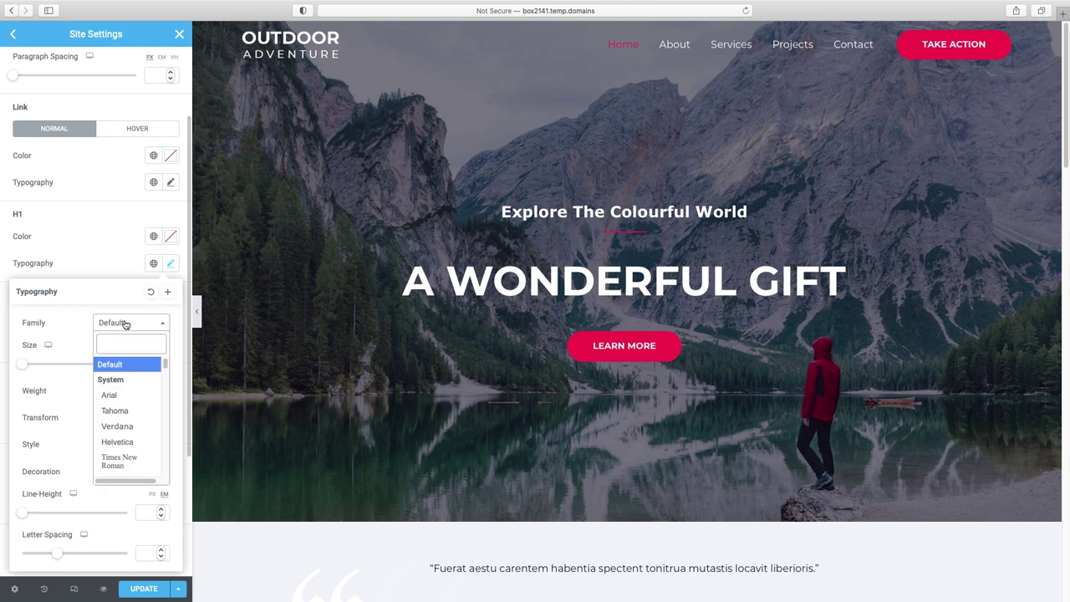
type("beb")
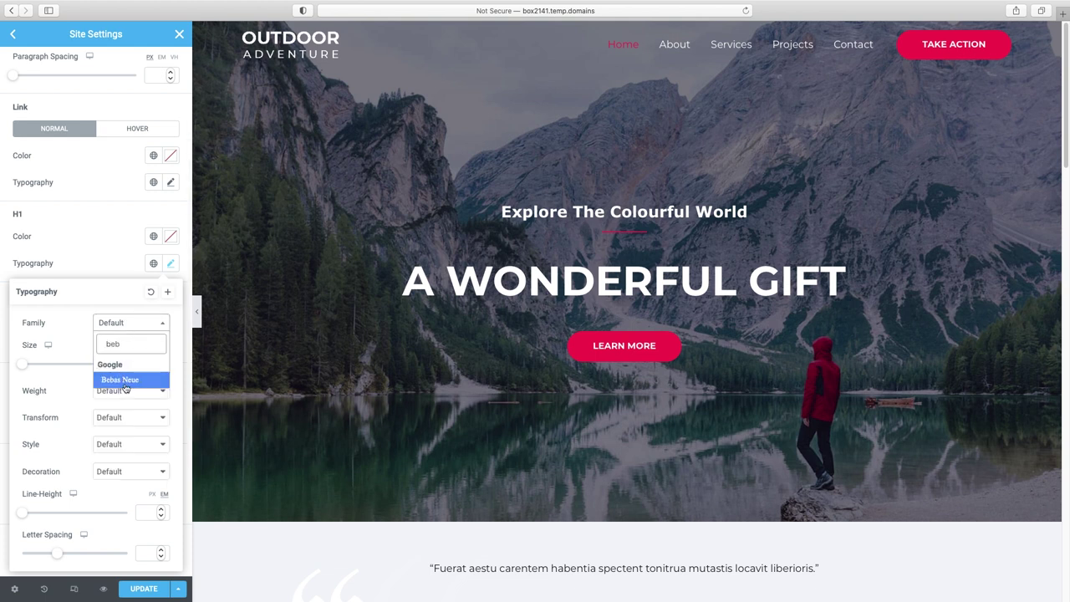
left_click(125, 383)
left_click_drag(22, 365, 89, 369)
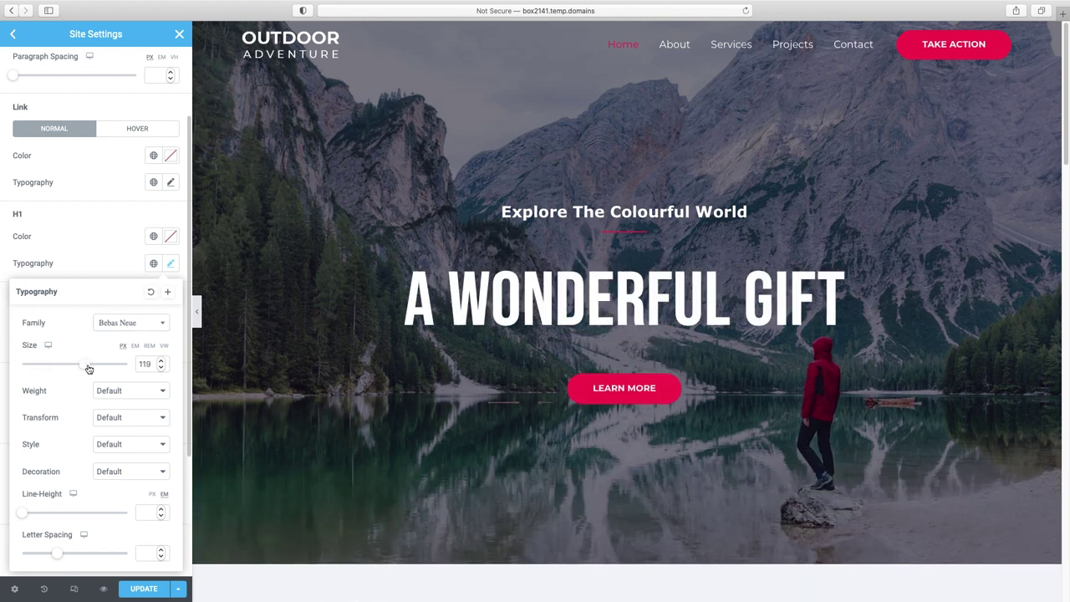
left_click(86, 277)
scroll(48, 370, "down", 1)
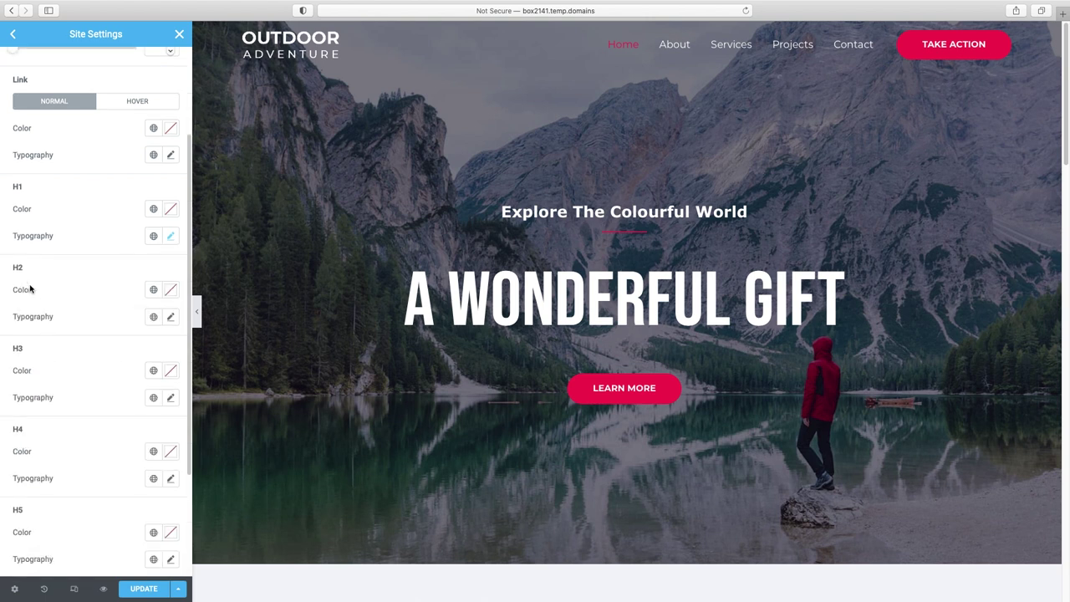
- Set the H2 and H3 heading font family to Montserrat
left_click(171, 317)
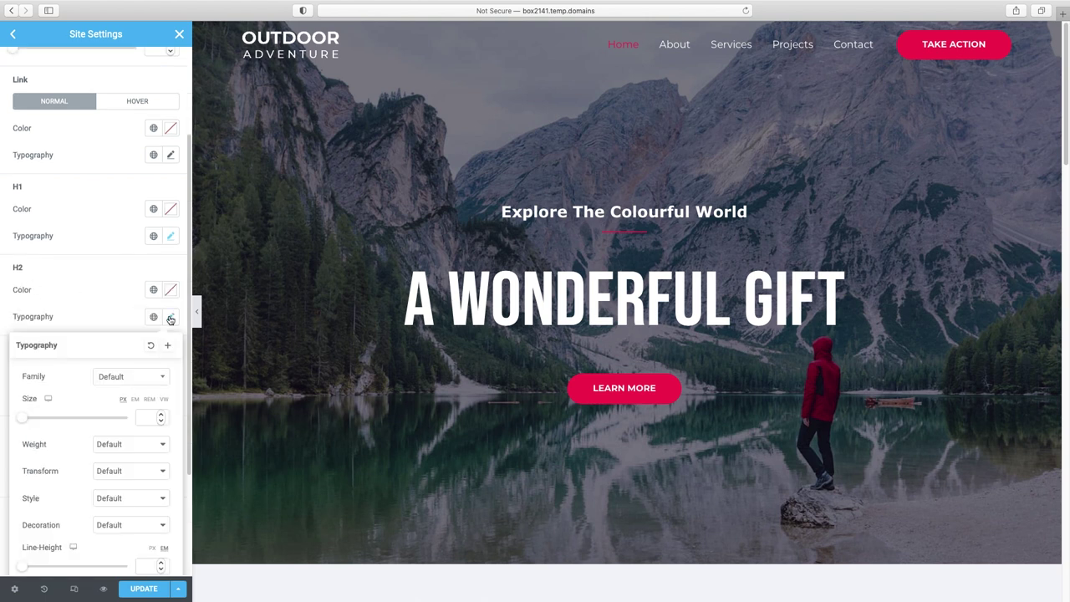
left_click(114, 379)
type("montserrat")
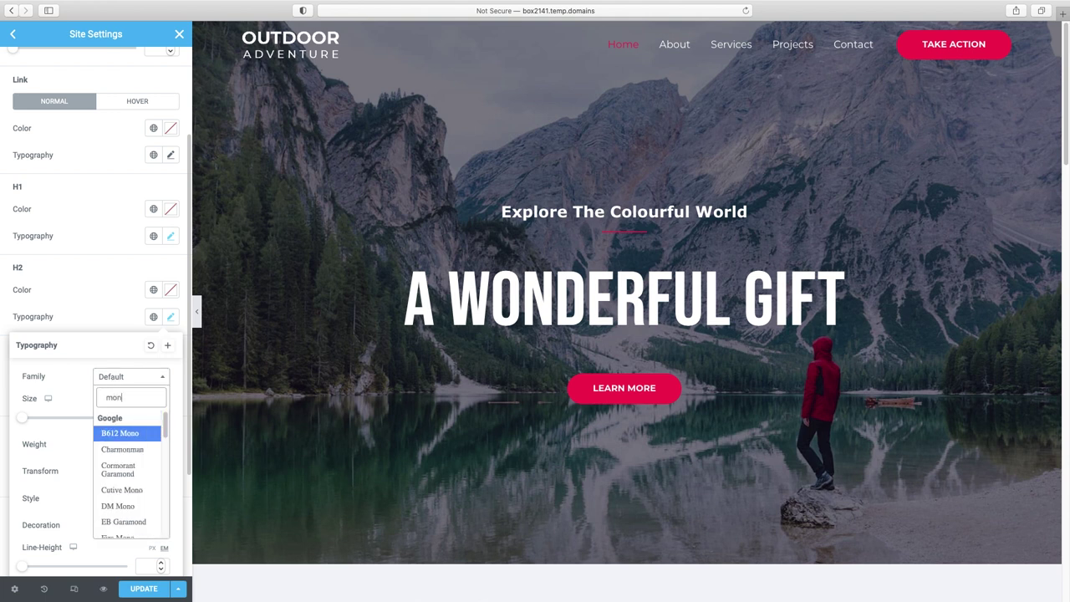
left_click(122, 437)
left_click(171, 397)
left_click(130, 458)
type("monts")
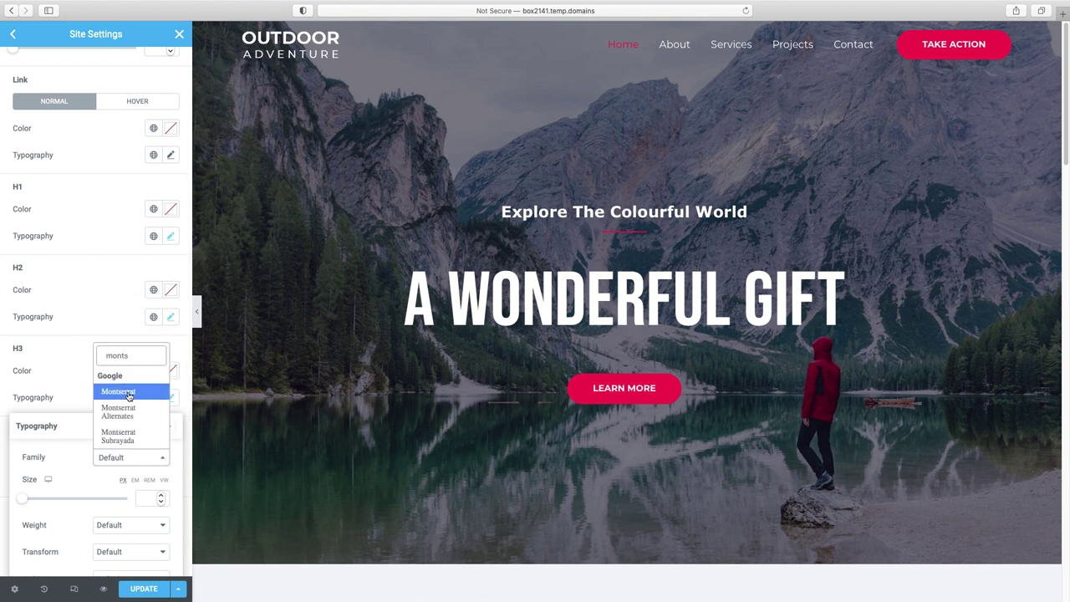
left_click(118, 391)
- Set H4 headings to Montserrat and save the site settings with Update
scroll(92, 330, "down", 2)
left_click(171, 376)
left_click(126, 435)
type("montser")
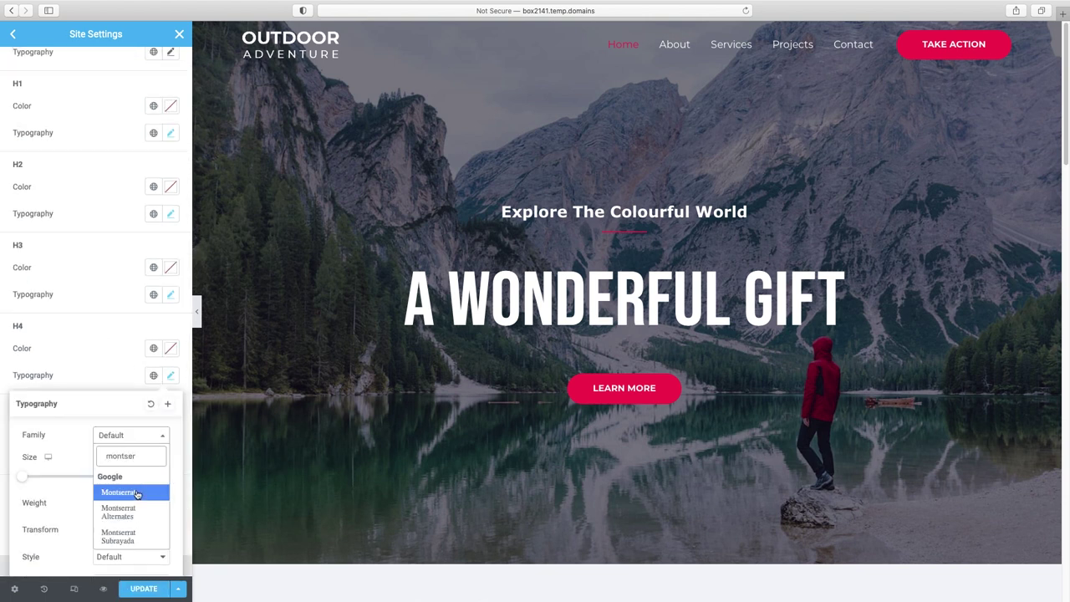
left_click(130, 493)
left_click(103, 270)
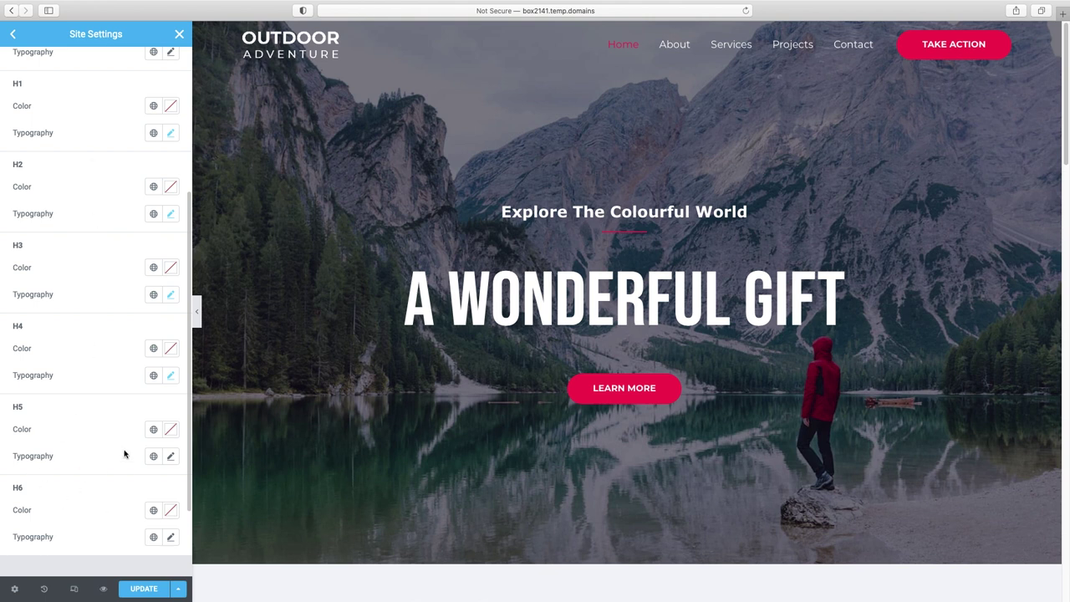
scroll(124, 452, "up", 5)
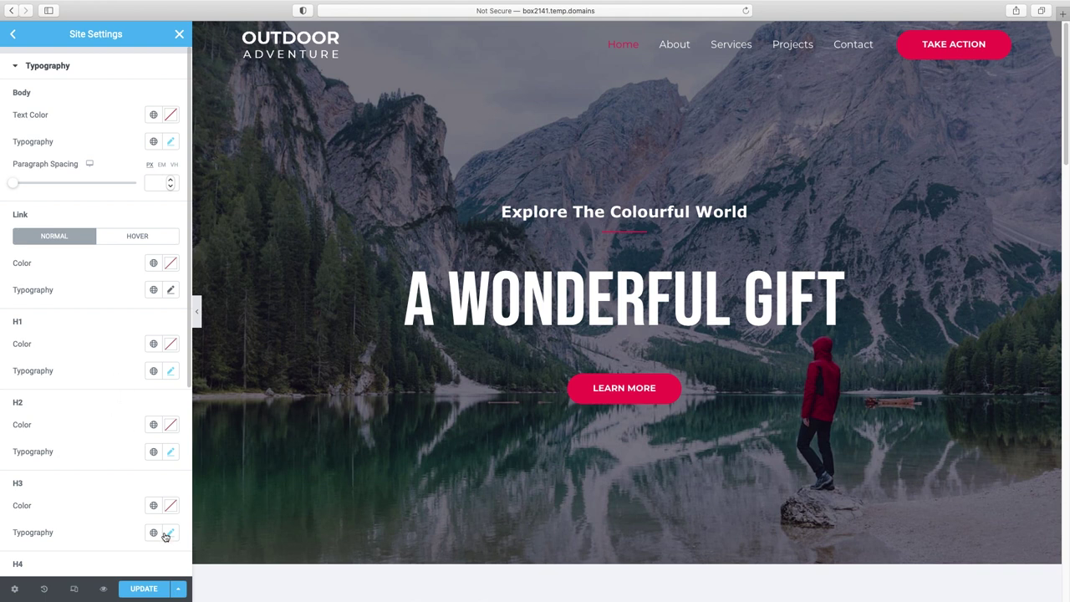
left_click(144, 589)
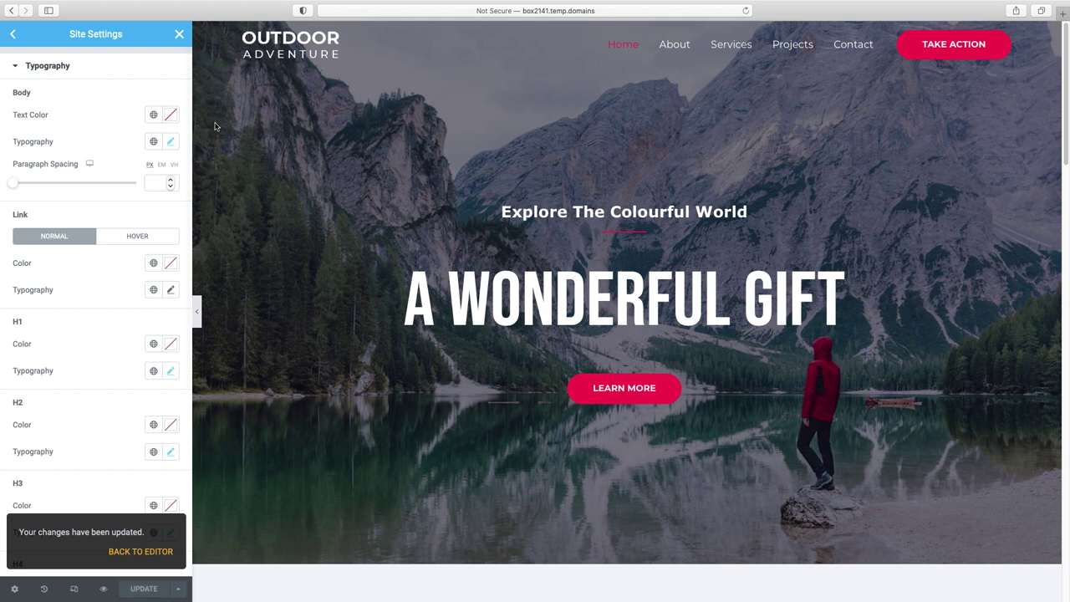
- Close Site Settings and replace the hero heading title with 'stand out.'
left_click(177, 39)
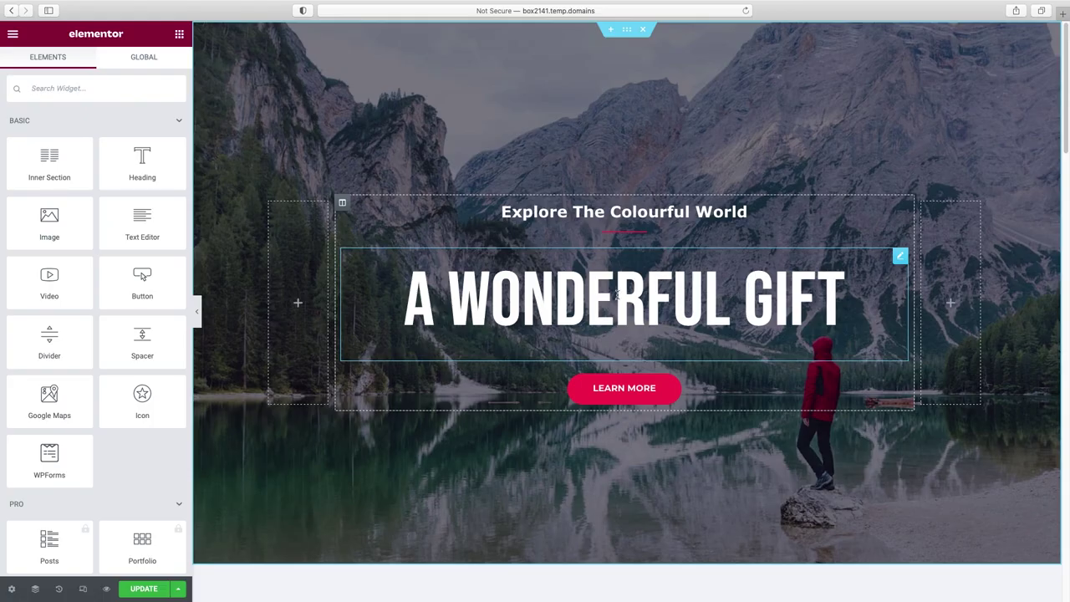
left_click(659, 297)
left_click_drag(114, 148, 0, 147)
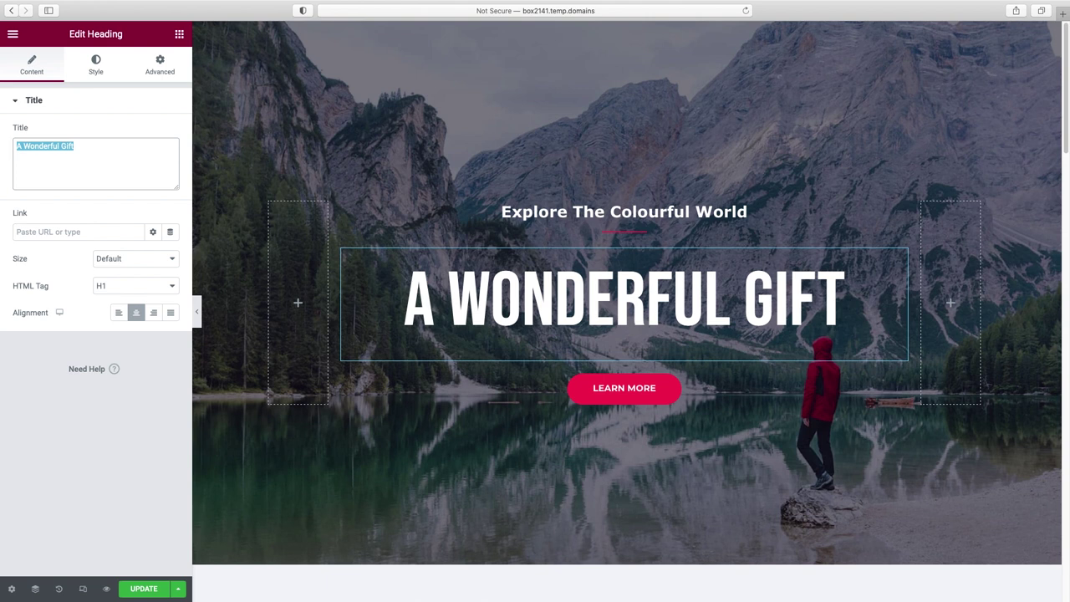
type("stand out.")
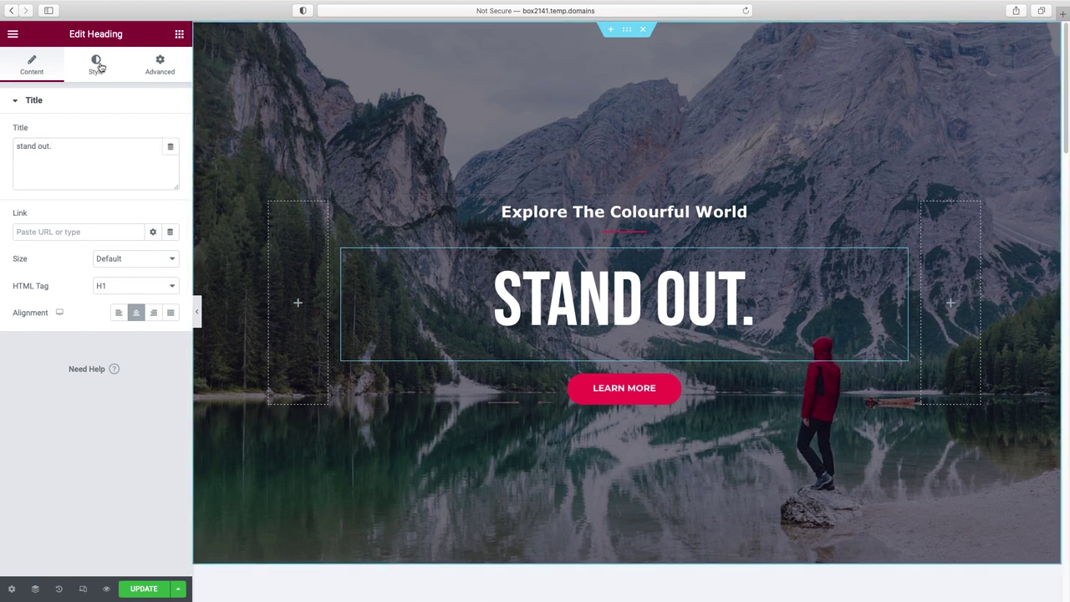
left_click(97, 66)
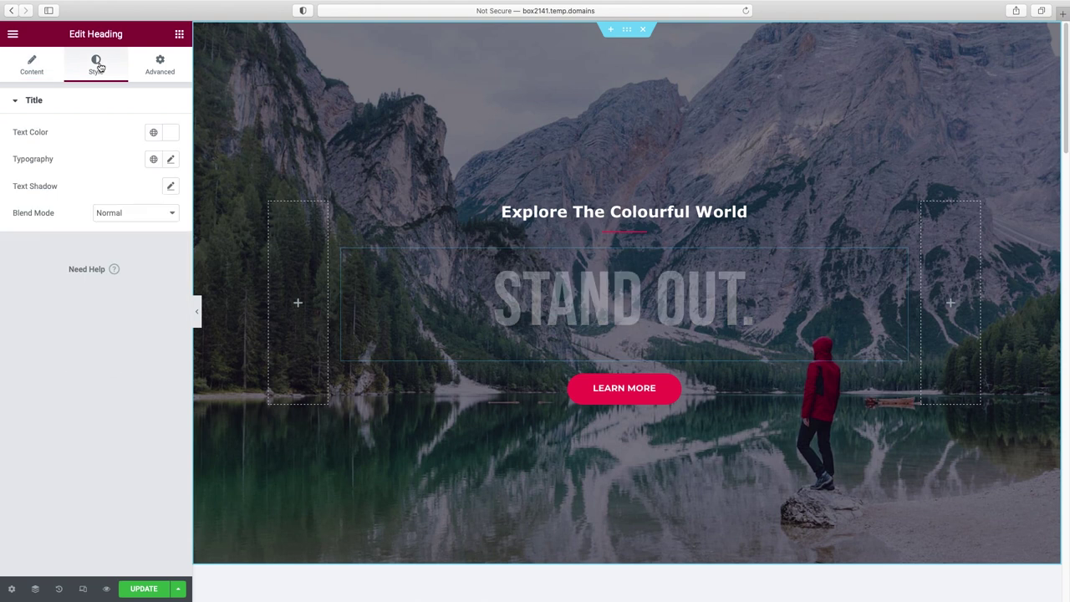
left_click(170, 133)
left_click(129, 200)
left_click_drag(129, 200, 140, 188)
left_click(150, 217)
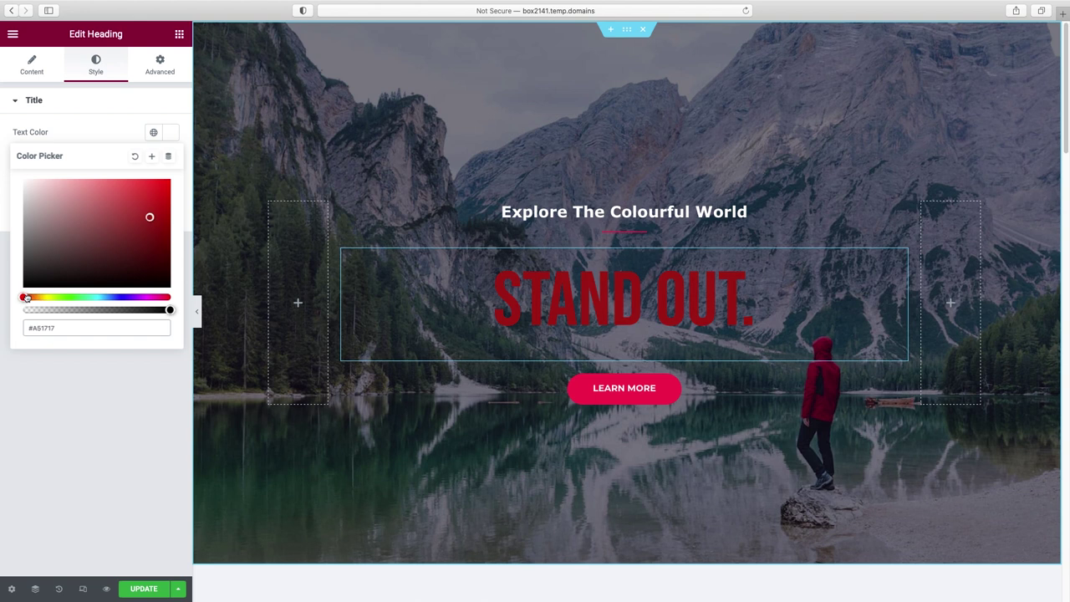
left_click_drag(26, 299, 84, 299)
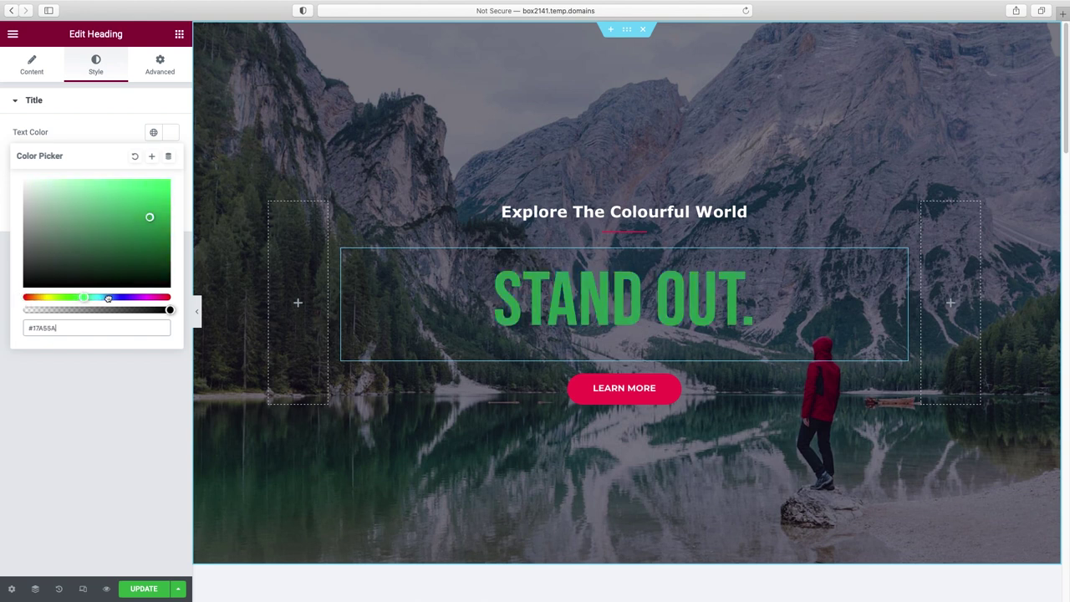
left_click(108, 299)
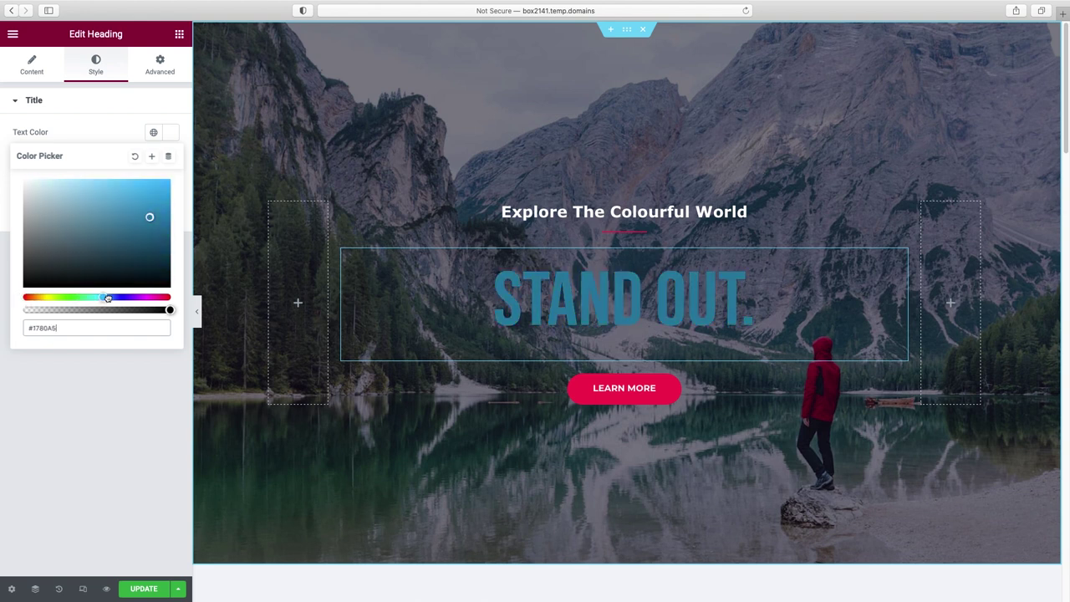
left_click(127, 197)
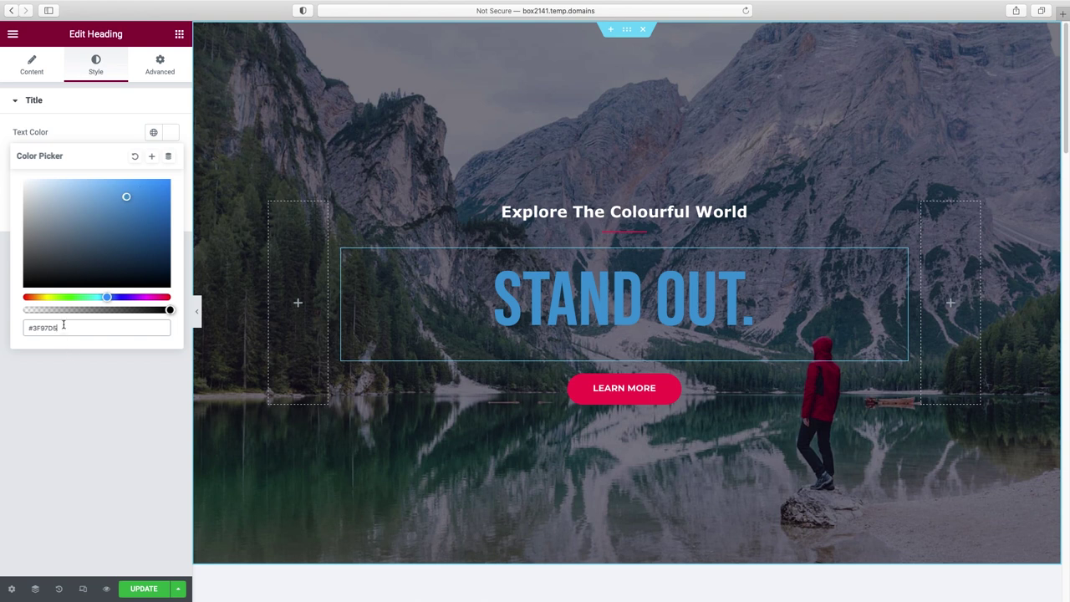
left_click_drag(58, 327, 13, 329)
type("#C4CACD")
left_click_drag(5, 178, 3, 176)
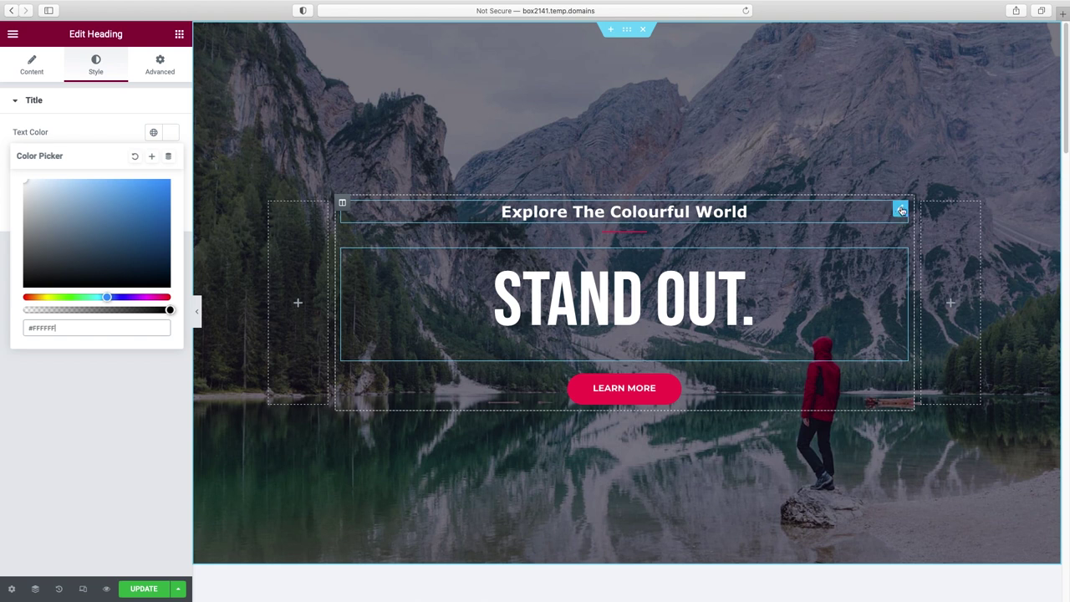
- Move Explore The Colourful World under STAND OUT., then delete the divider above the heading
left_click_drag(899, 210, 725, 322)
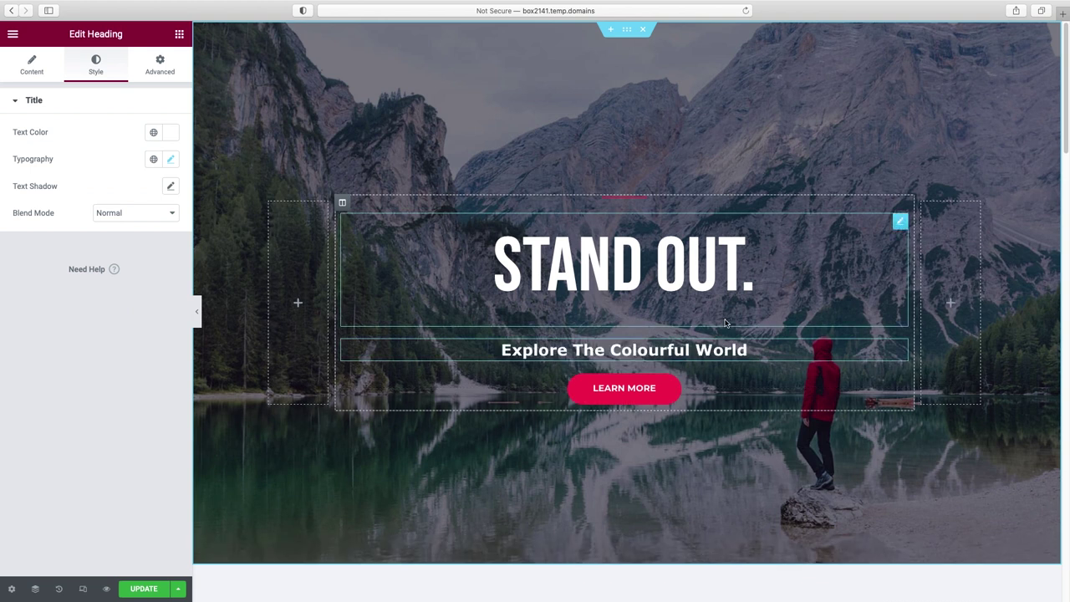
left_click(621, 200)
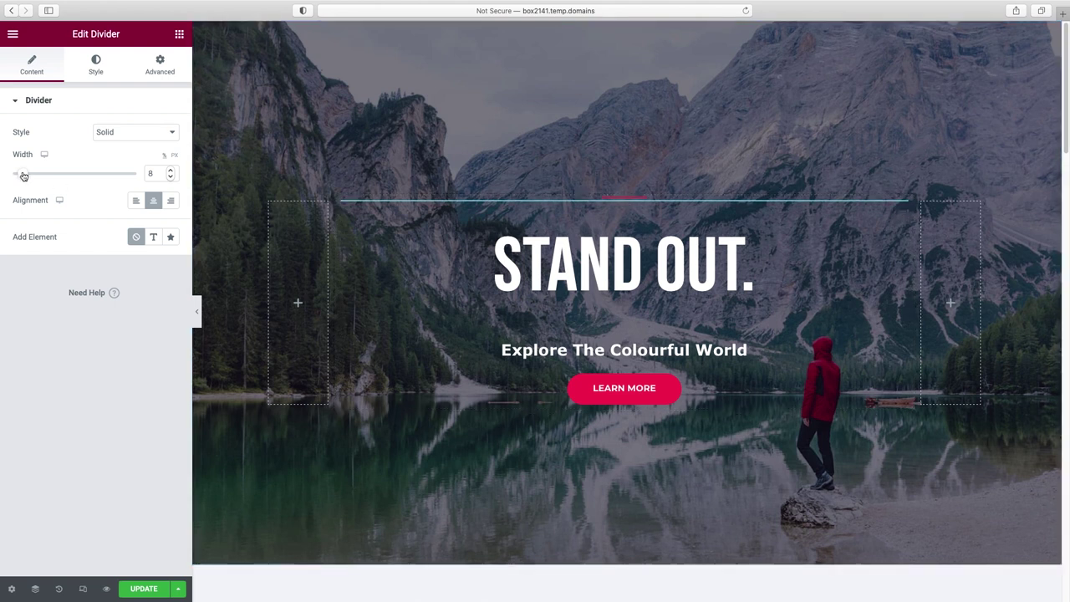
left_click_drag(24, 175, 67, 176)
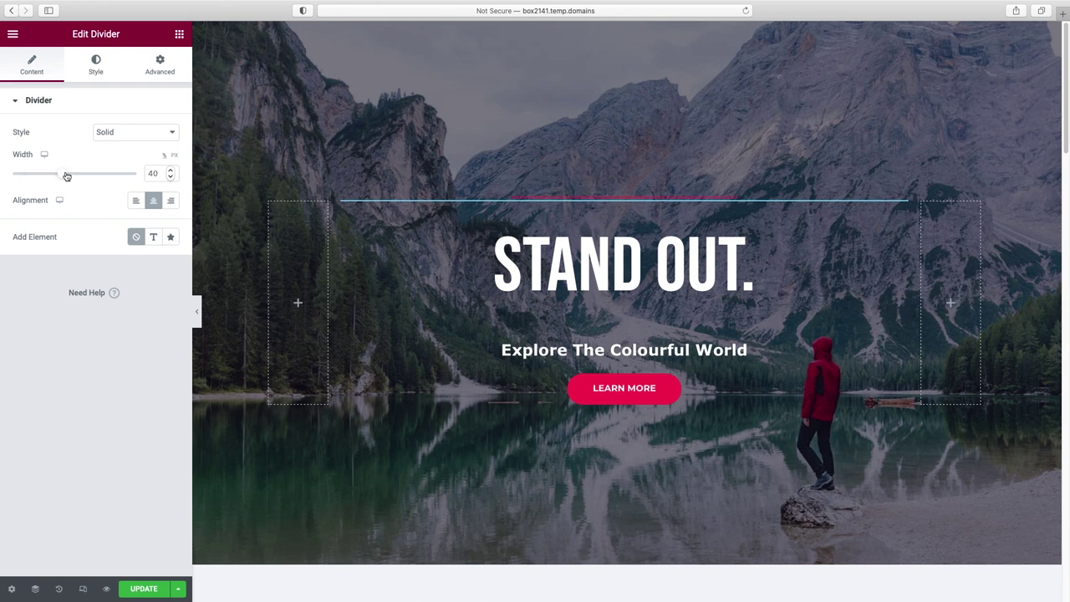
left_click(99, 67)
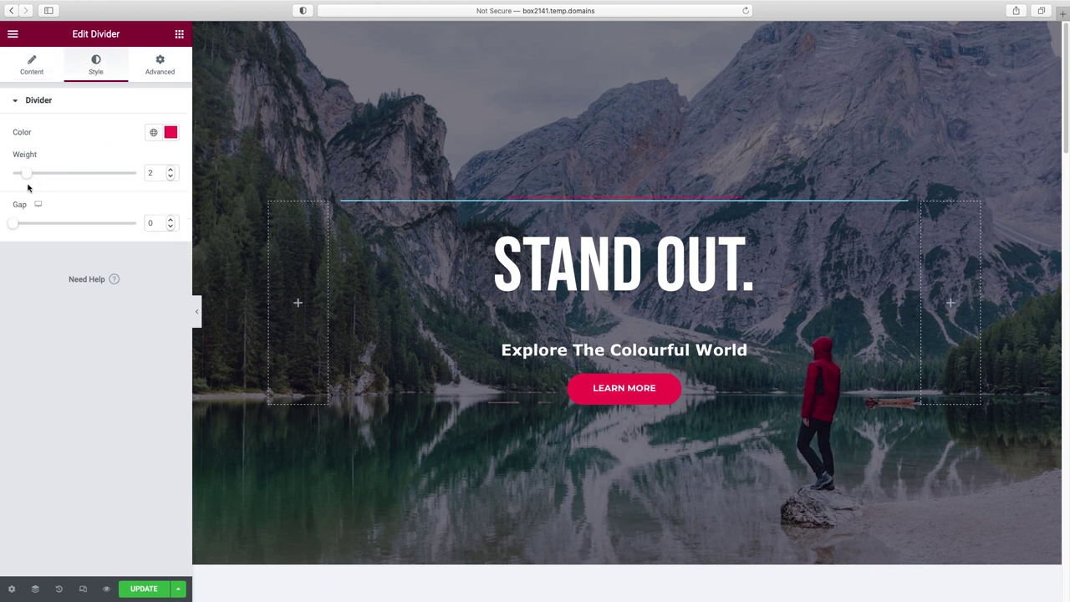
left_click_drag(27, 173, 42, 173)
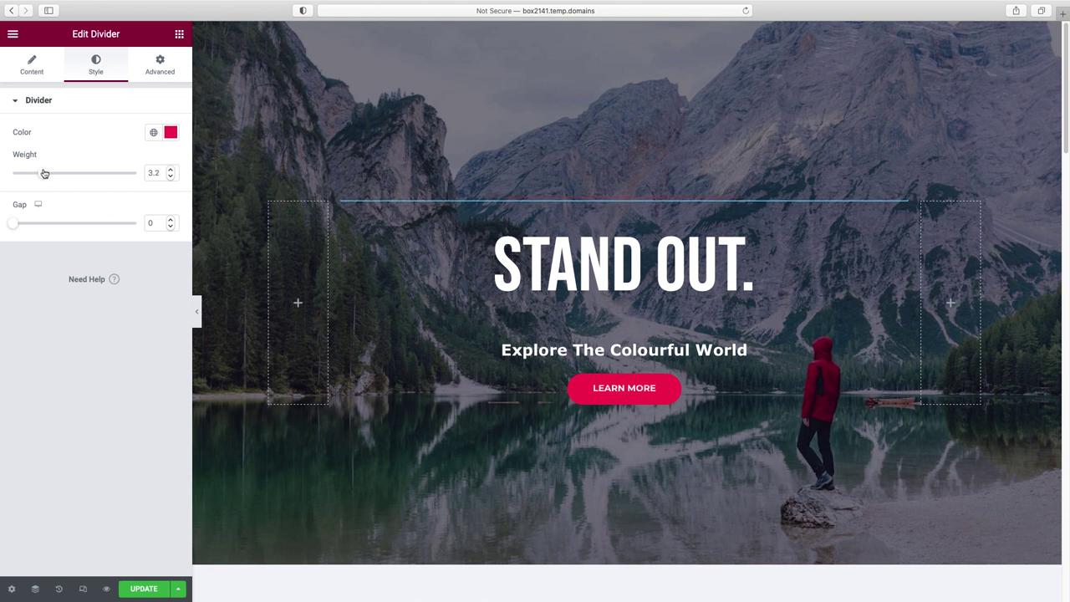
right_click(663, 205)
left_click(694, 384)
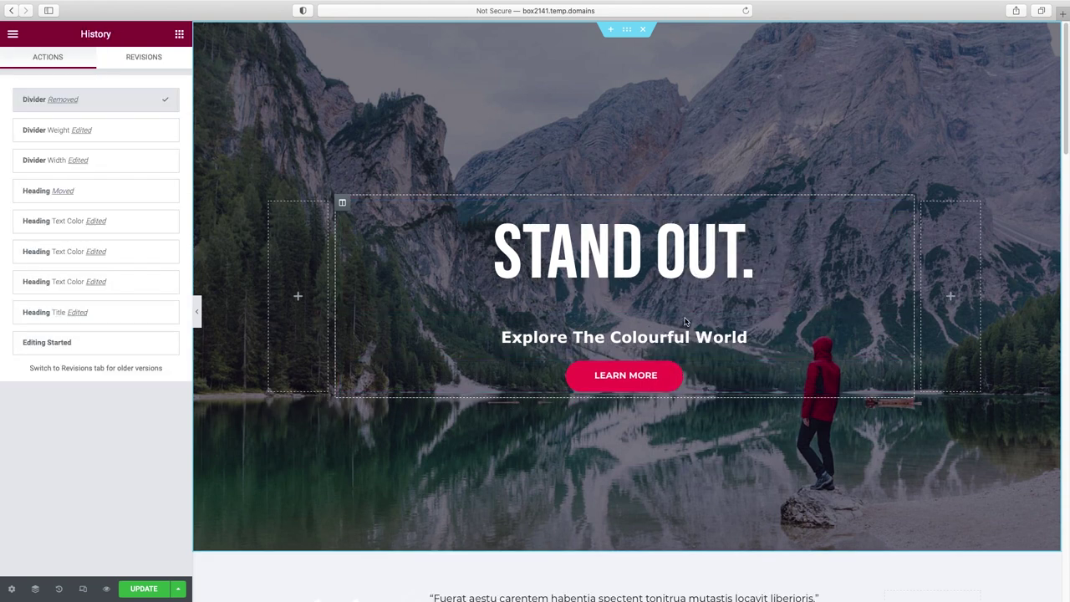
- Set the STAND OUT. heading's bottom padding to 0 under Advanced
left_click(693, 249)
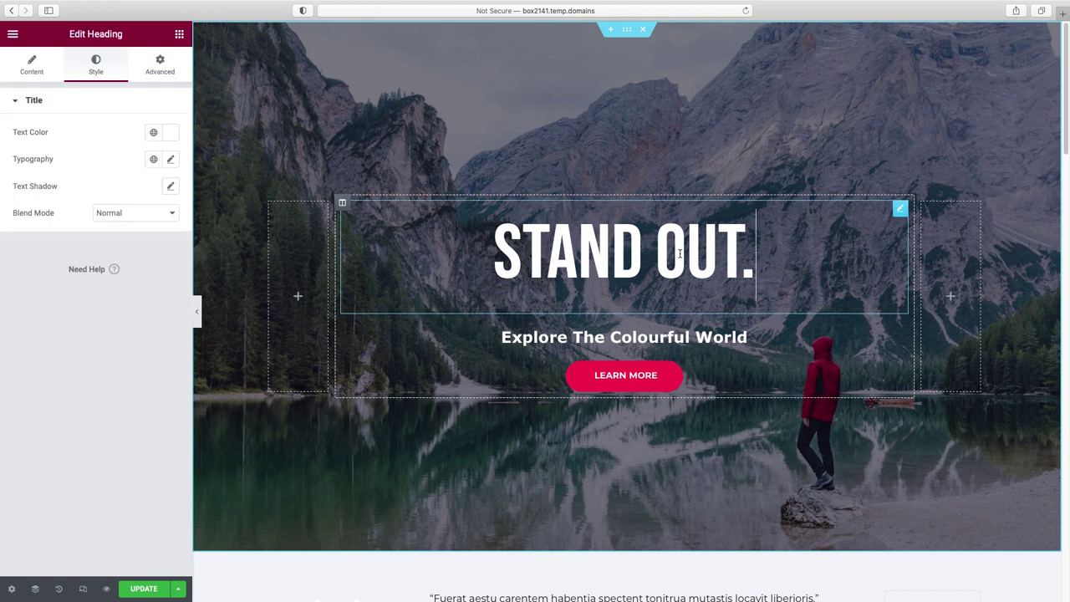
left_click(161, 69)
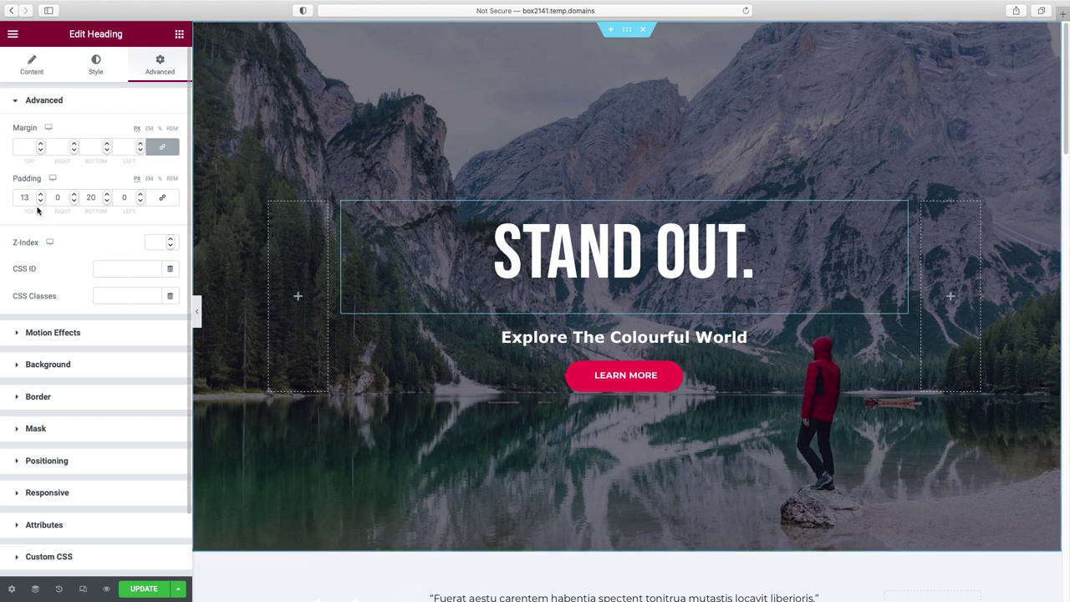
double_click(100, 199)
type("0")
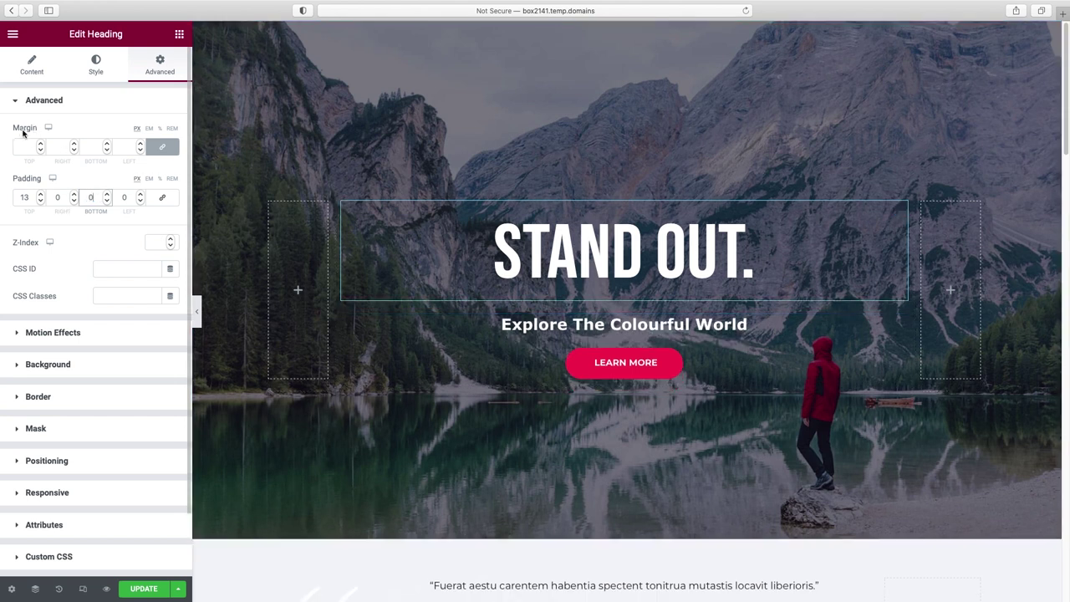
- Step all linked heading margins down to -13, then clear the margin values
left_click(107, 151)
left_click(107, 150)
left_click(107, 151)
left_click(107, 151)
left_click(107, 151)
left_click(107, 151)
left_click(107, 150)
left_click(107, 150)
left_click(107, 150)
left_click(107, 151)
left_click(107, 151)
left_click(107, 150)
left_click(107, 150)
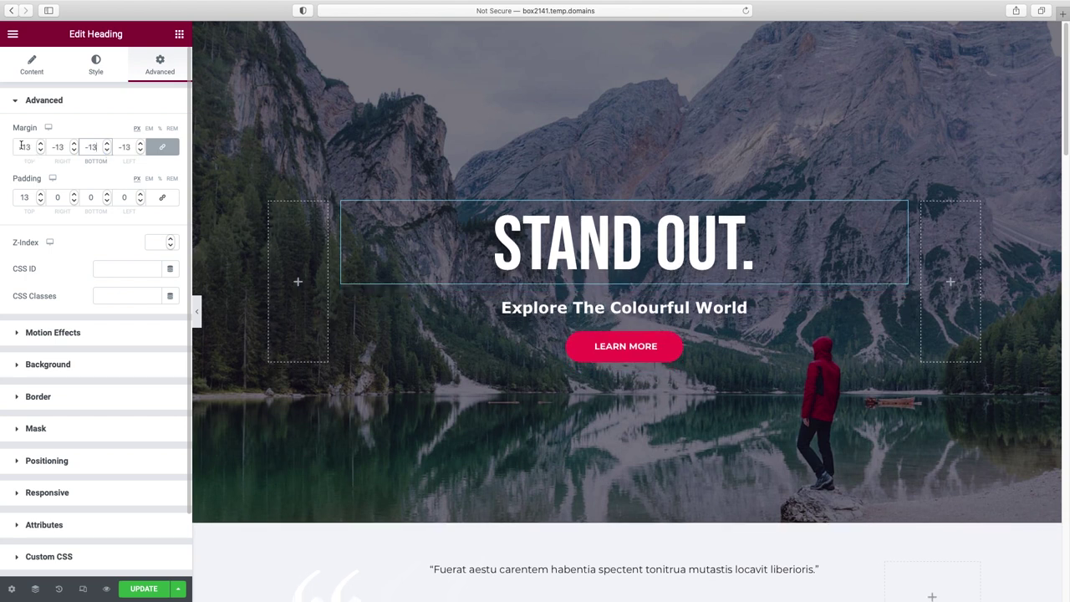
left_click(32, 147)
left_click_drag(32, 147, 11, 148)
key("BackSpace")
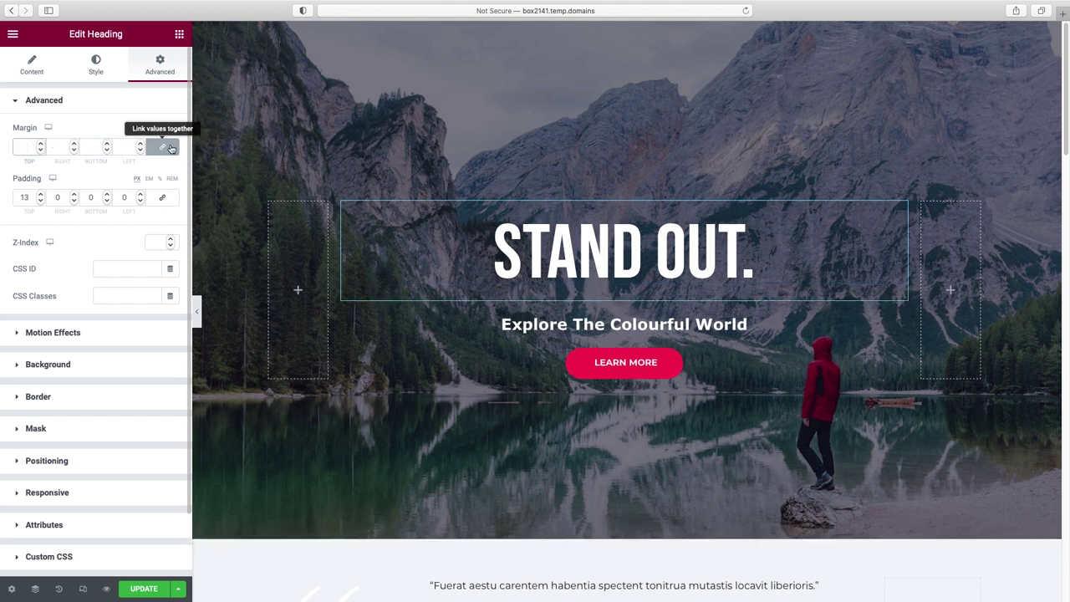
- Unlink the margins and lower only the heading's bottom margin to -26
left_click(162, 148)
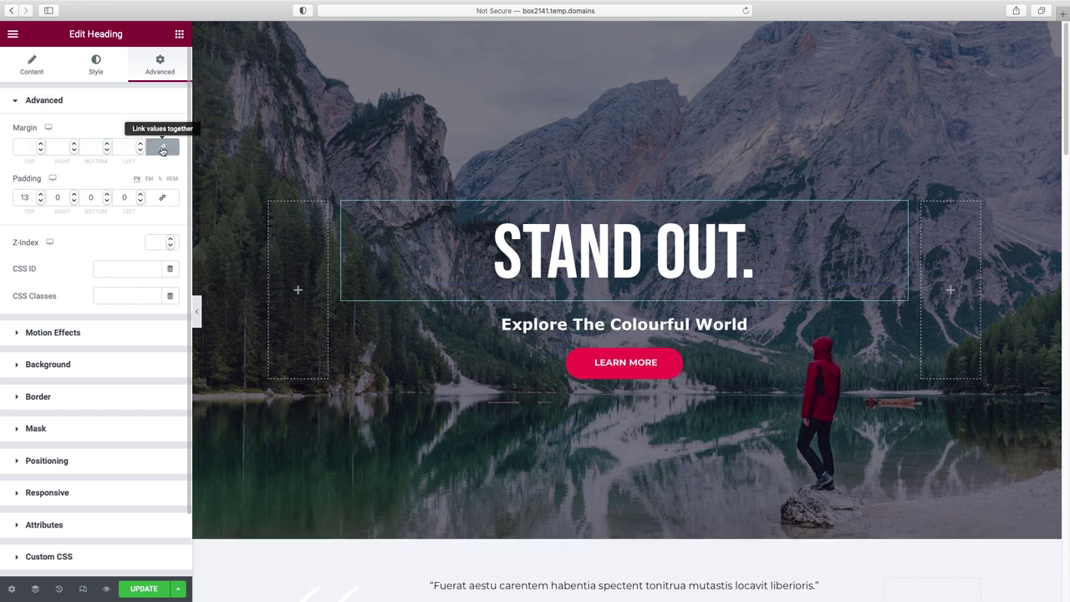
left_click(107, 150)
left_click(107, 149)
left_click(107, 150)
left_click(107, 149)
left_click(107, 149)
left_click(107, 150)
left_click(107, 150)
left_click(107, 150)
left_click(107, 149)
left_click(107, 150)
left_click(107, 150)
left_click(107, 150)
left_click(107, 150)
left_click(107, 150)
left_click(107, 149)
left_click(107, 150)
left_click(107, 150)
left_click(107, 150)
left_click(107, 149)
left_click(107, 149)
left_click(107, 149)
left_click(107, 150)
left_click(107, 149)
left_click(107, 150)
left_click(107, 150)
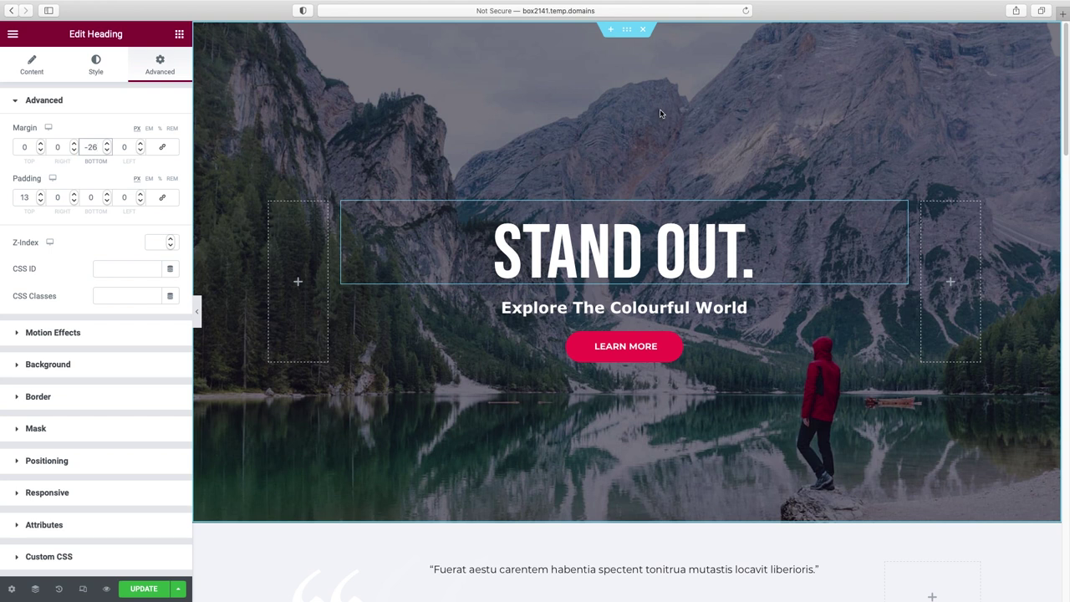
right_click(710, 98)
- Edit the hero section and choose a new background image from its Style settings
left_click(741, 117)
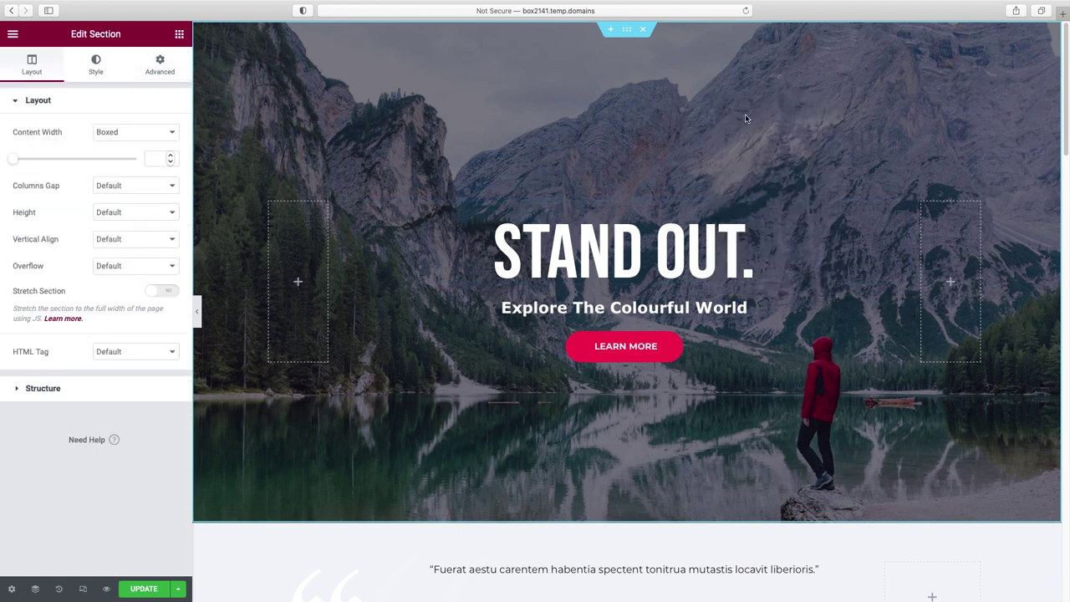
left_click(96, 67)
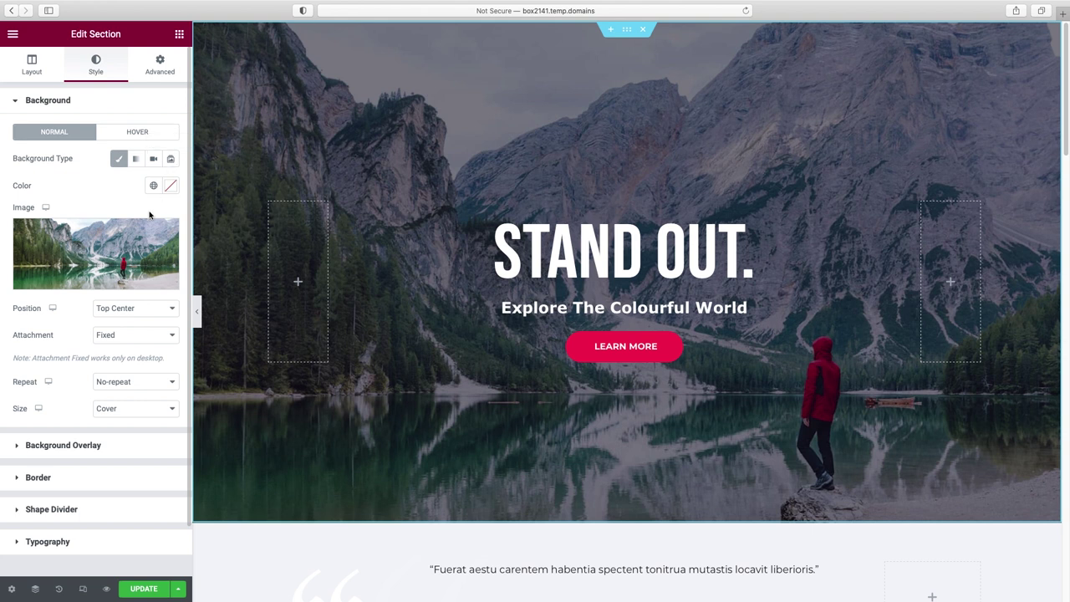
mouse_move(99, 266)
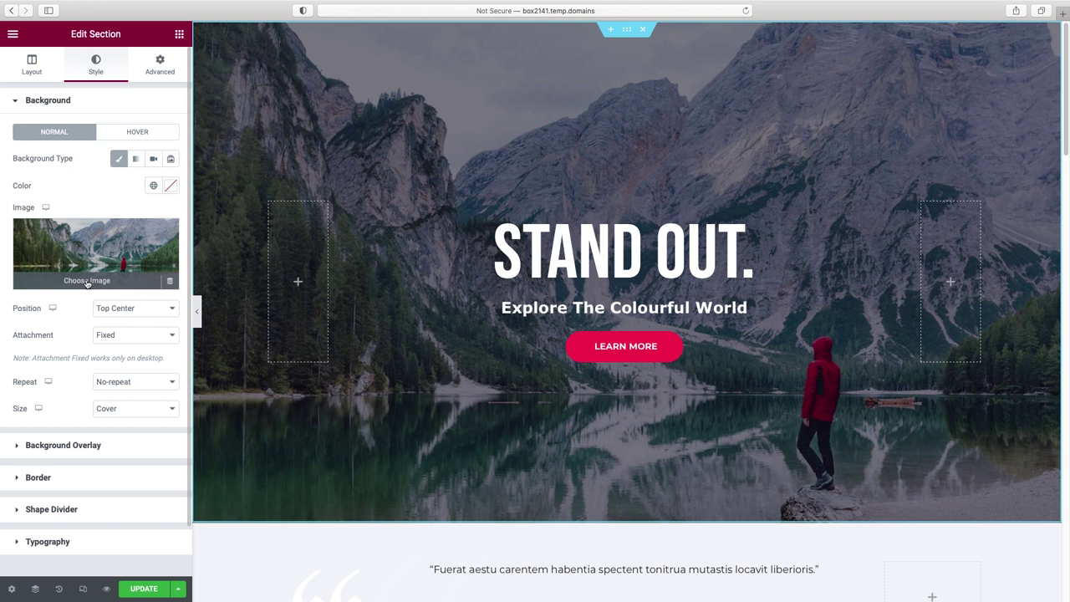
left_click(84, 282)
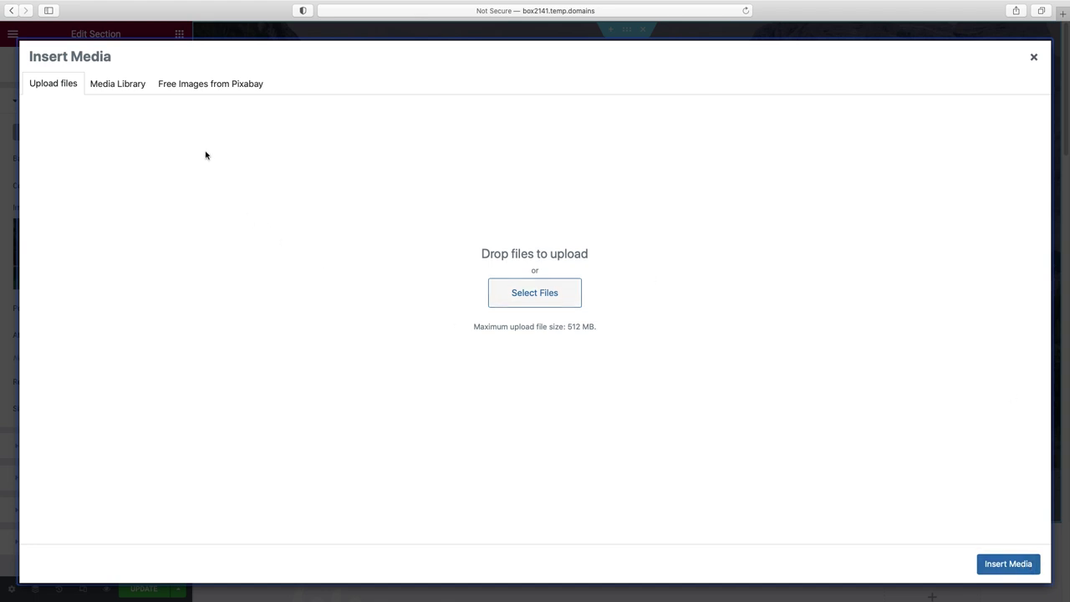
- Search Pixabay for 'ocean' images filtered to Horizontal orientation
left_click(204, 85)
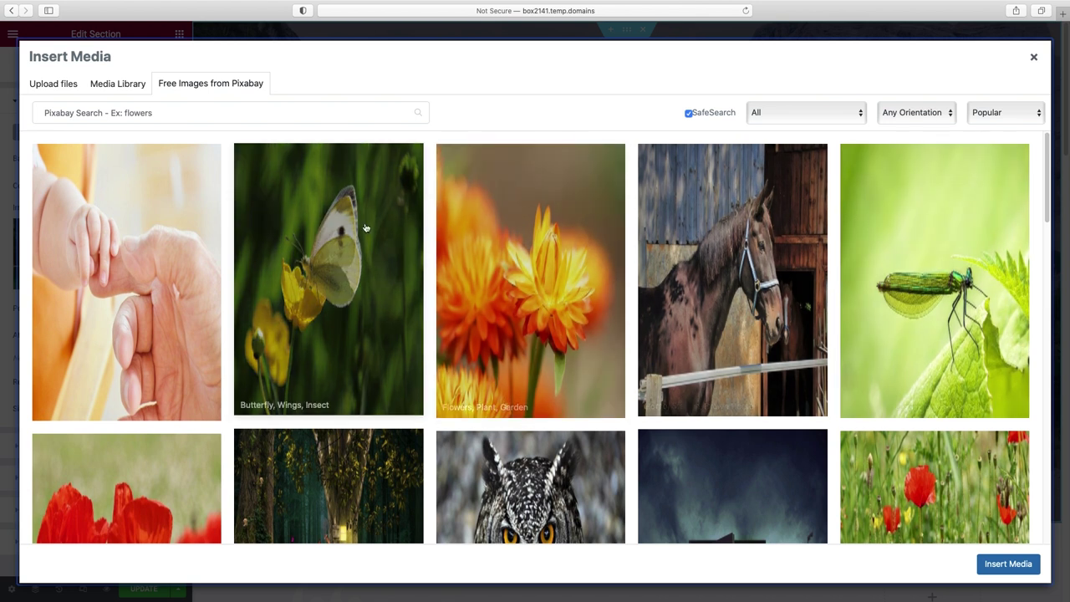
left_click(141, 113)
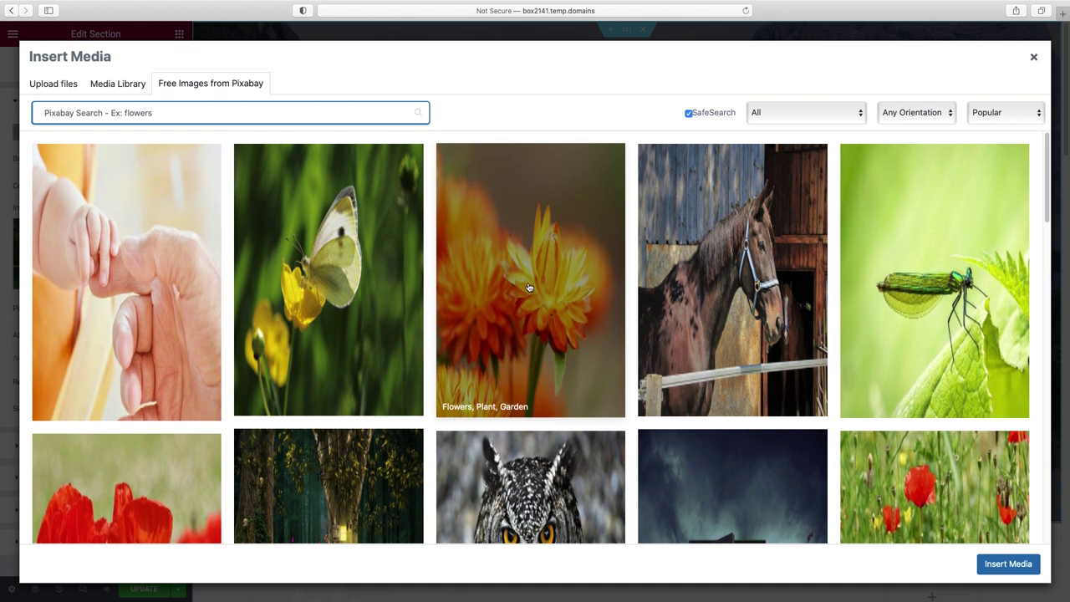
type("ocean")
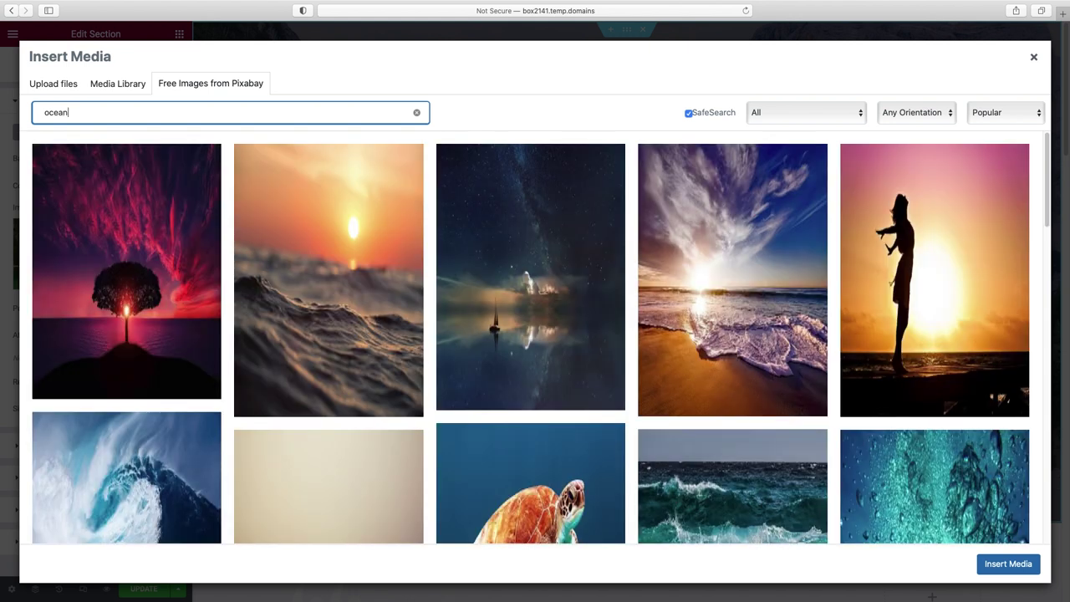
left_click(951, 115)
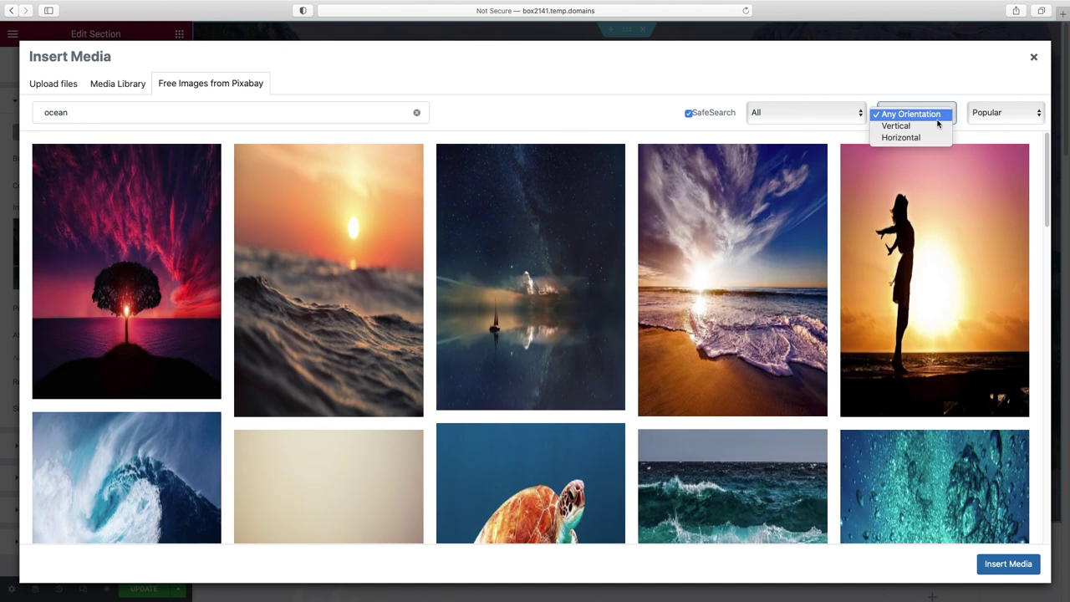
left_click(931, 139)
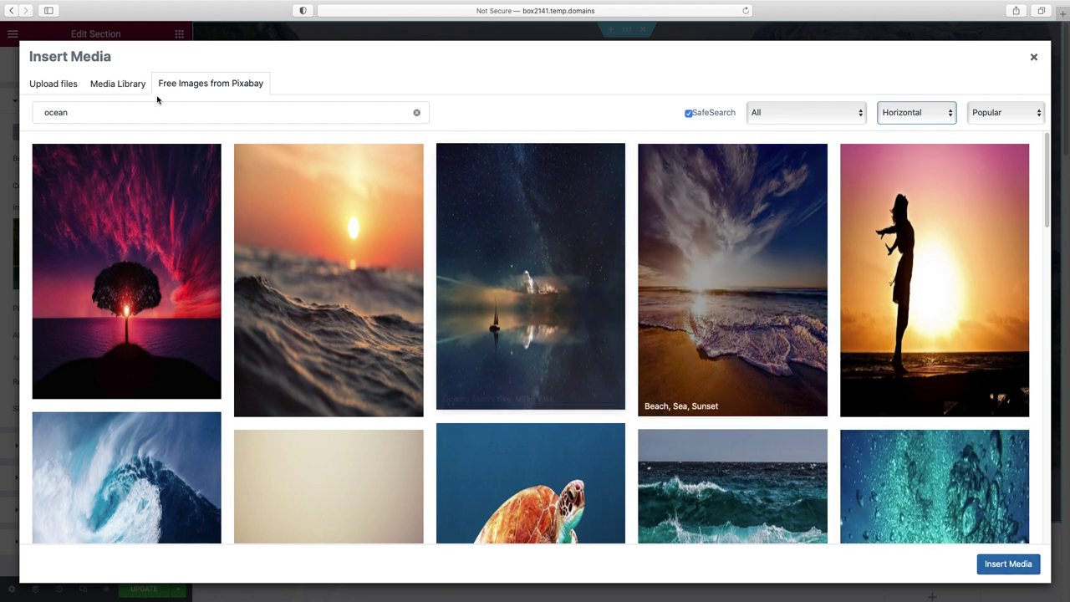
- Insert stand-out.jpg from the Media Library as the hero background
left_click(112, 87)
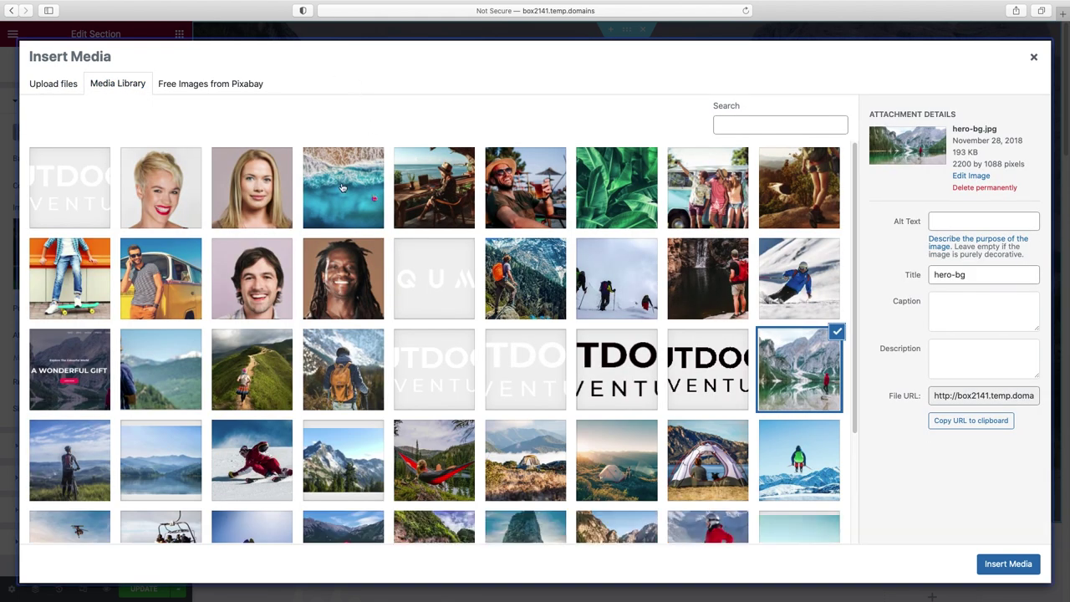
left_click(355, 187)
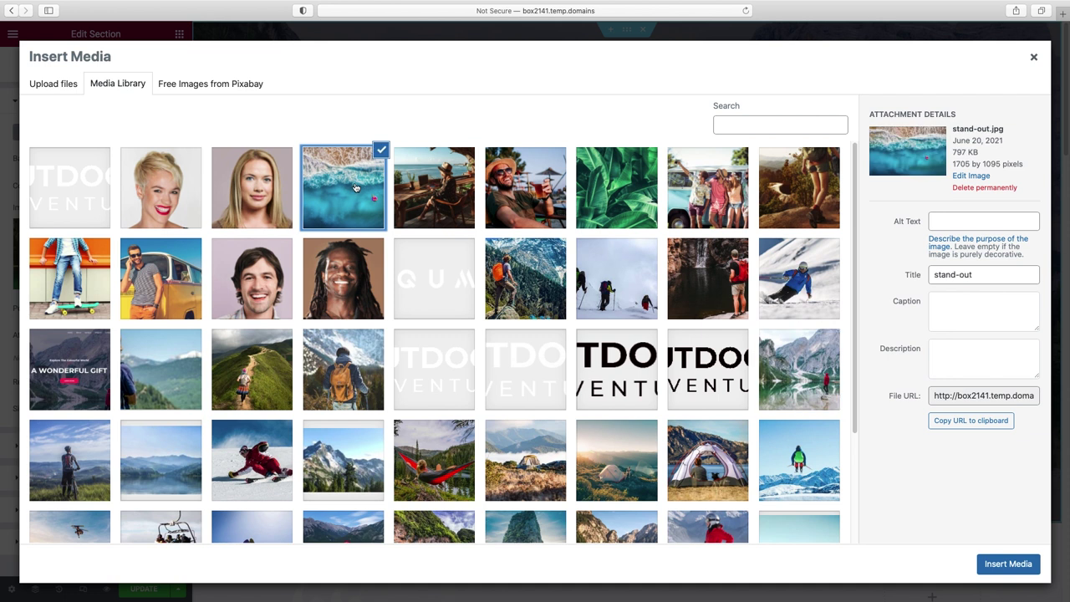
left_click(1009, 564)
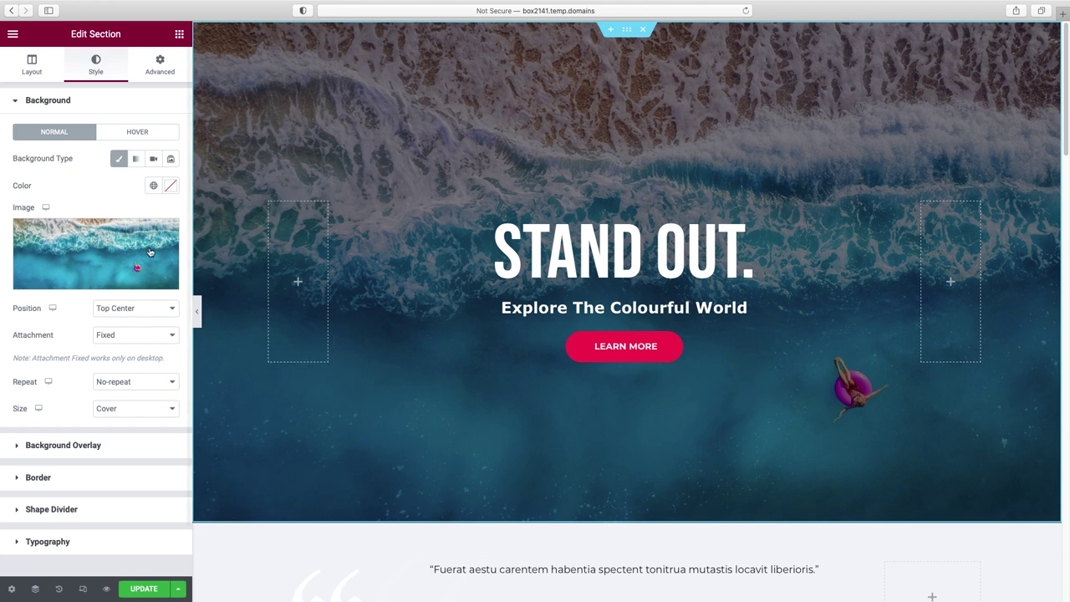
mouse_move(129, 269)
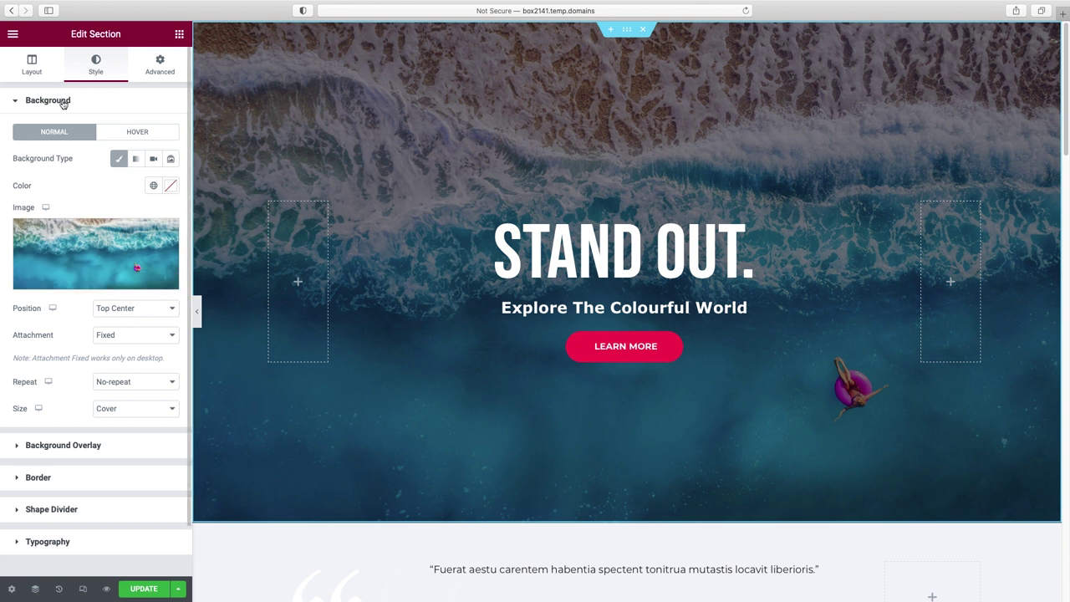
- Try a Gradient overlay, revert to Classic, and set the overlay opacity to 0.3
left_click(62, 103)
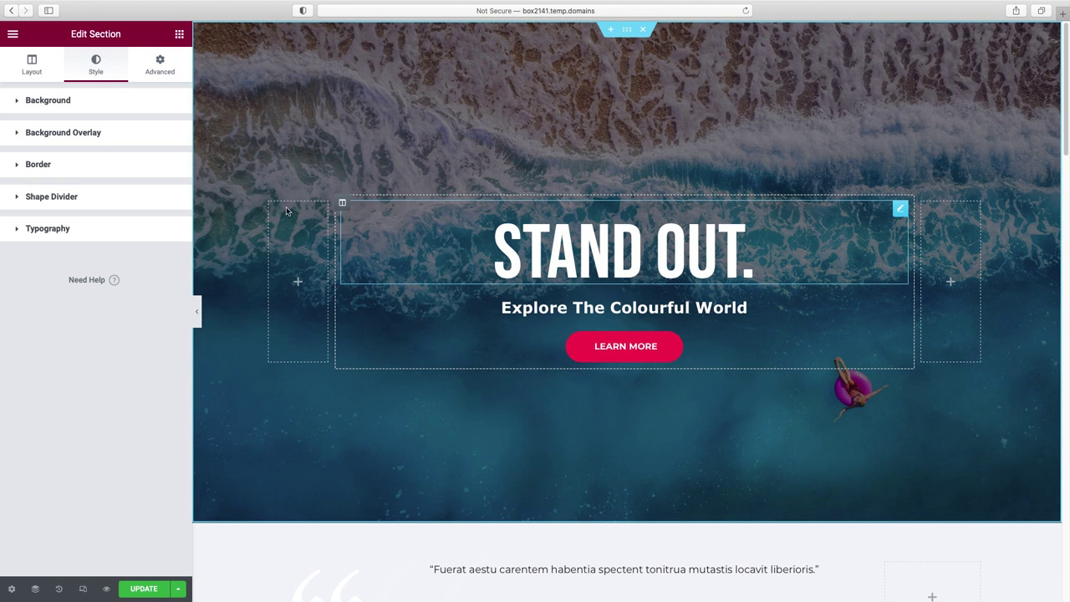
left_click(47, 139)
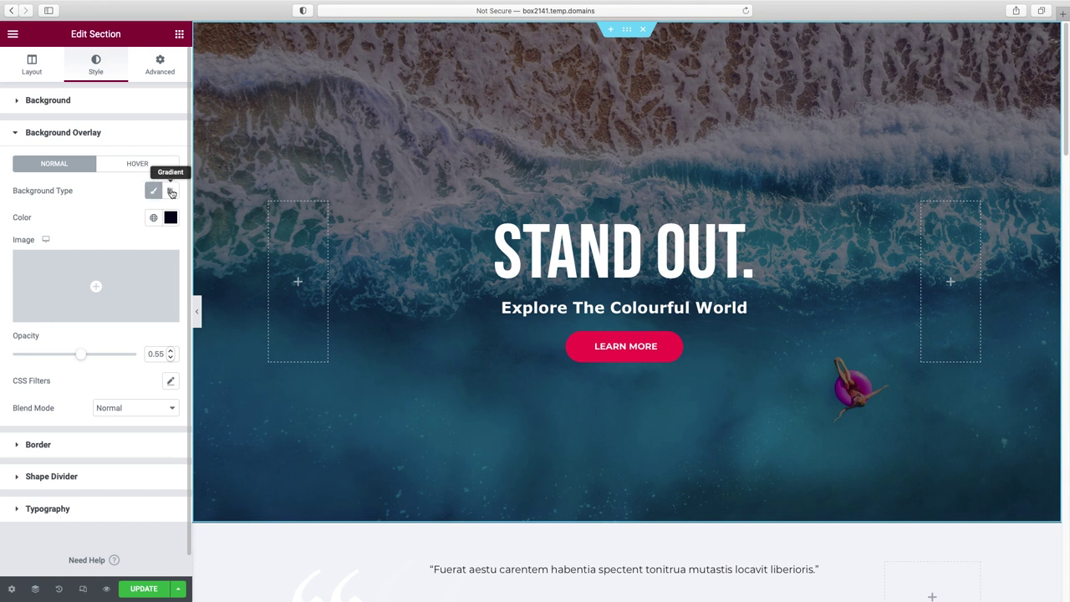
left_click(171, 193)
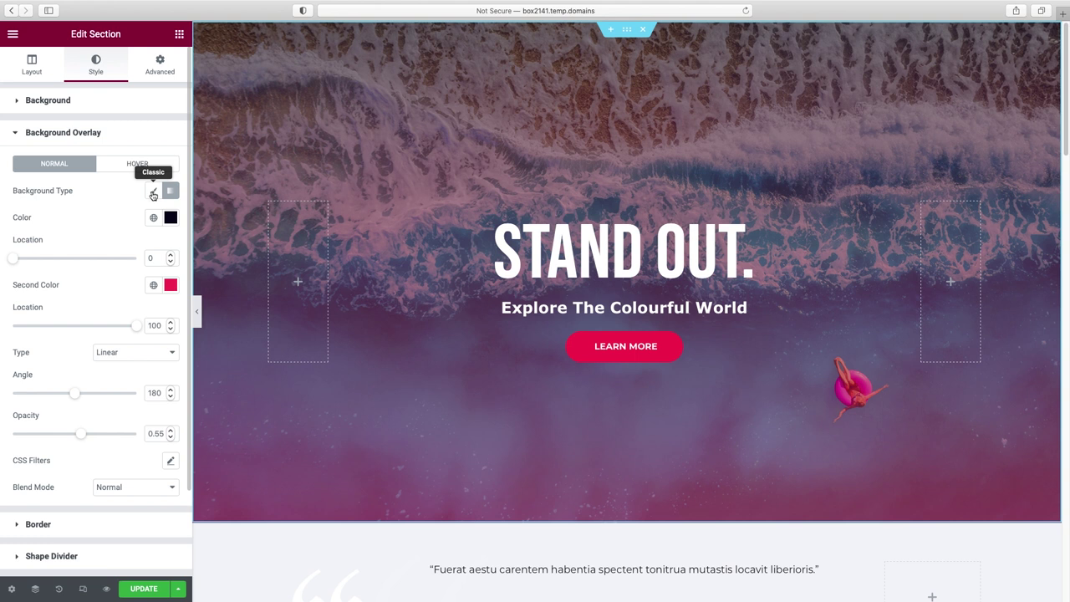
left_click(153, 195)
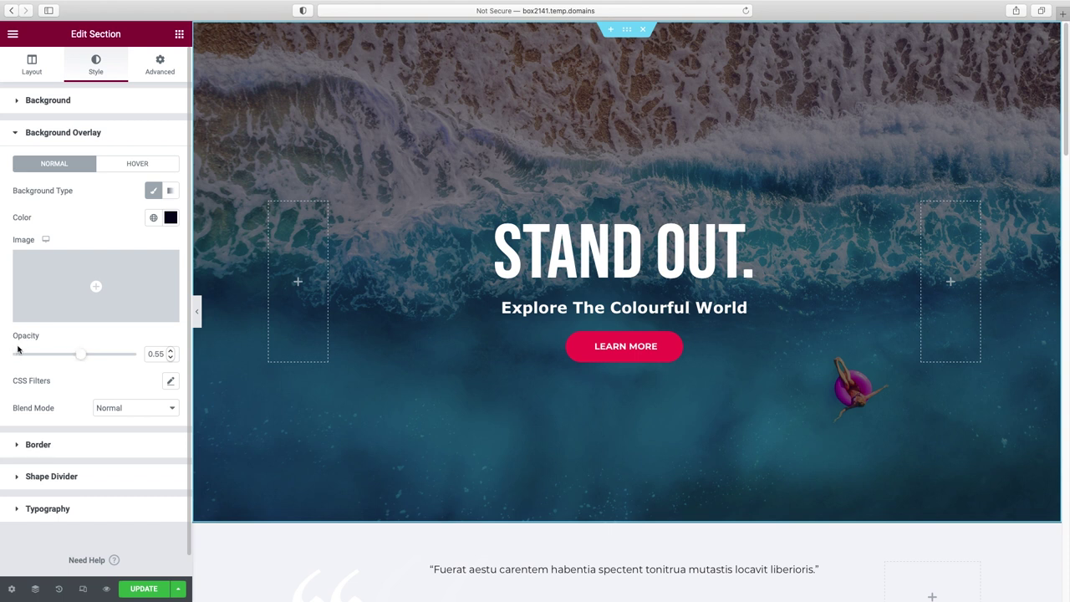
left_click_drag(69, 356, 7, 357)
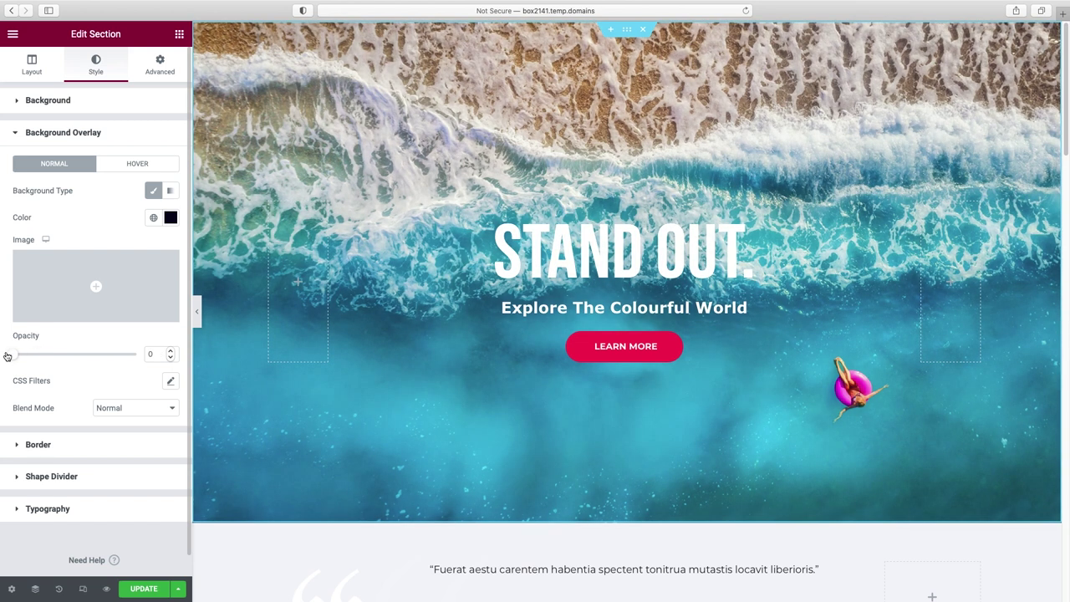
left_click_drag(6, 356, 48, 357)
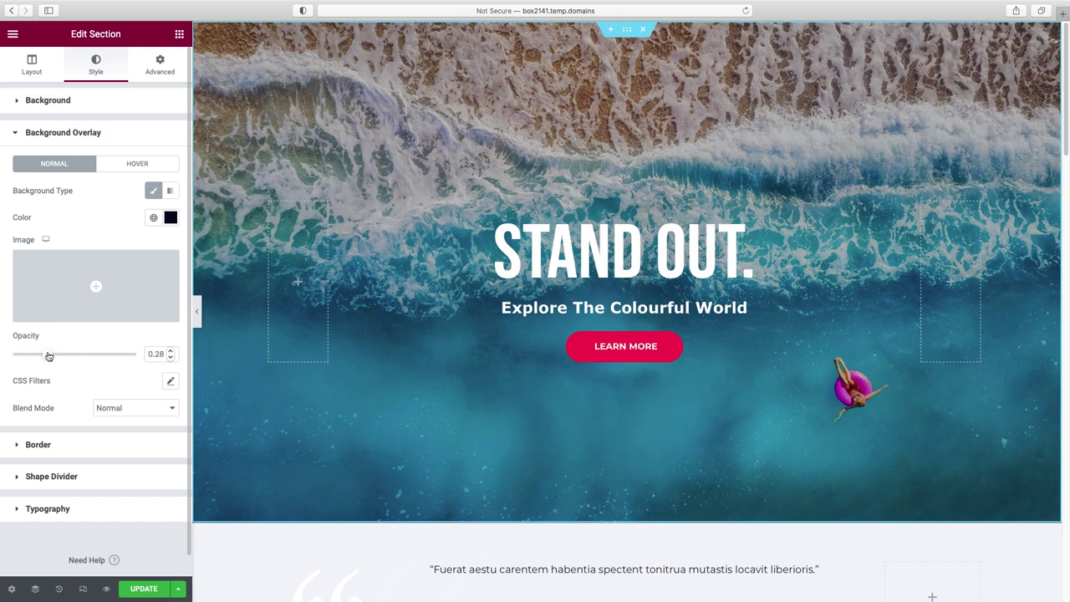
left_click_drag(49, 357, 50, 356)
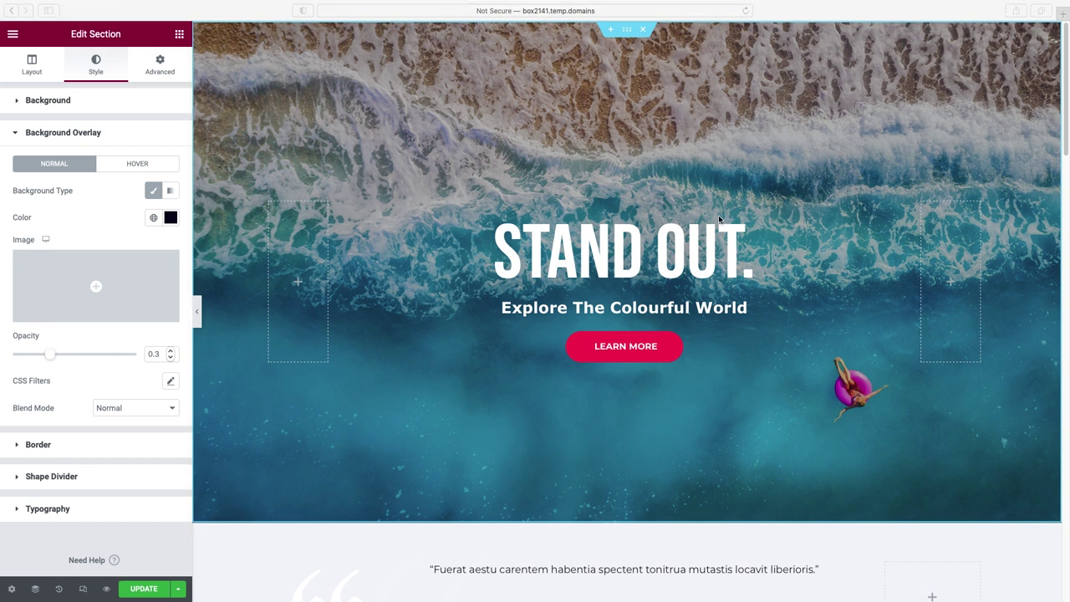
- Change the hero button's text from Learn More to 'Let's get started'
left_click(655, 353)
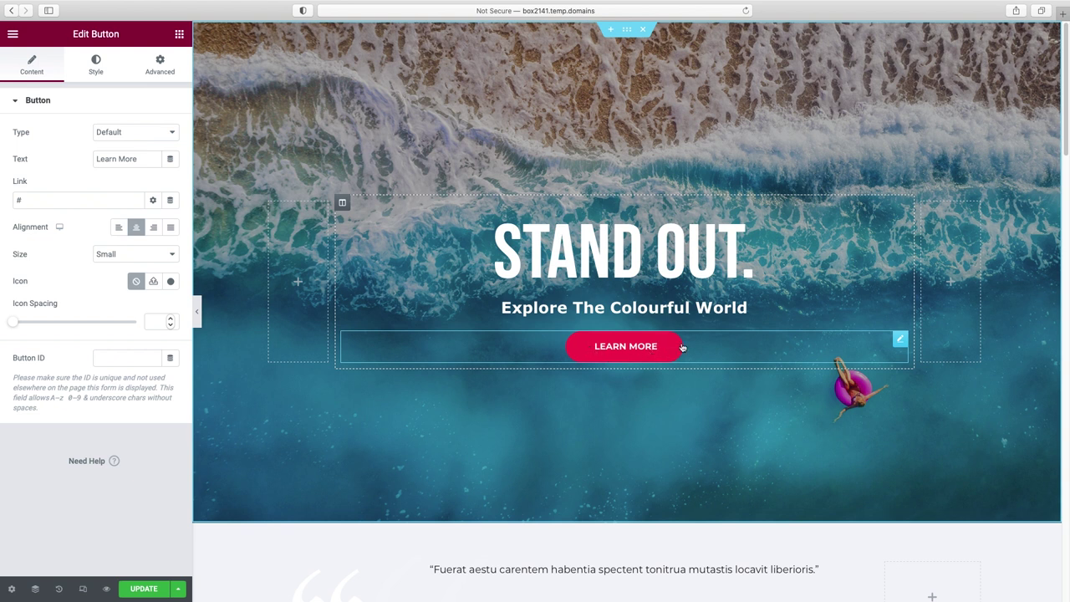
left_click(641, 345)
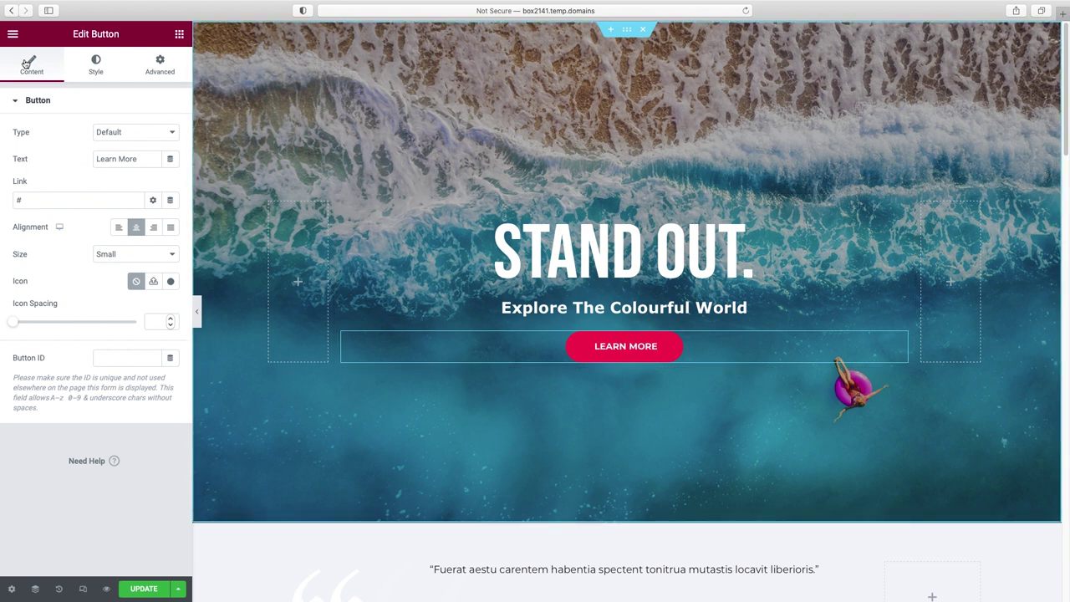
triple_click(104, 158)
type("Let")
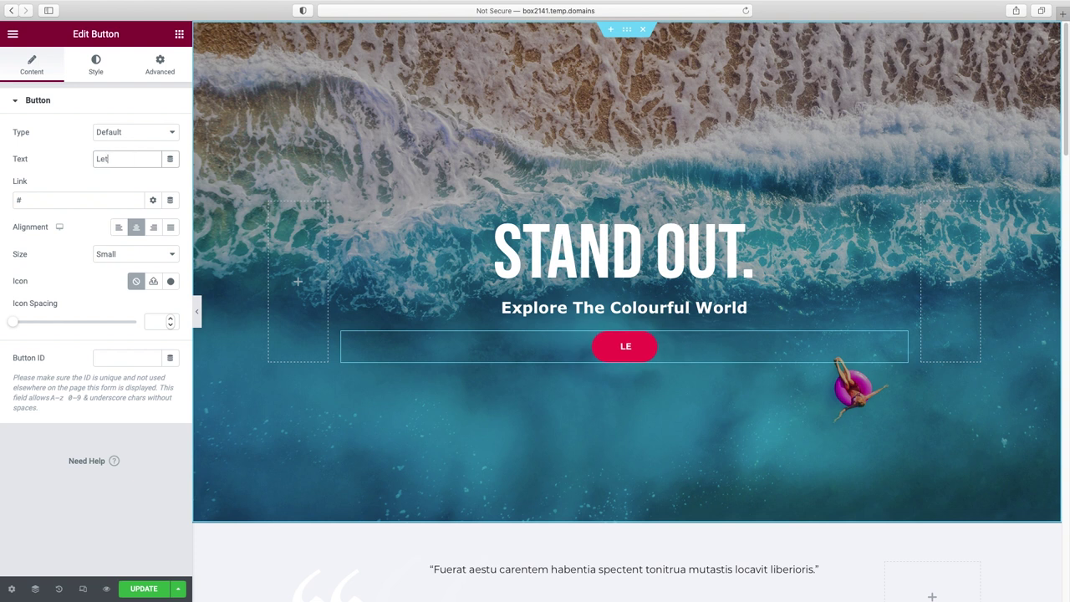
type("'s get started")
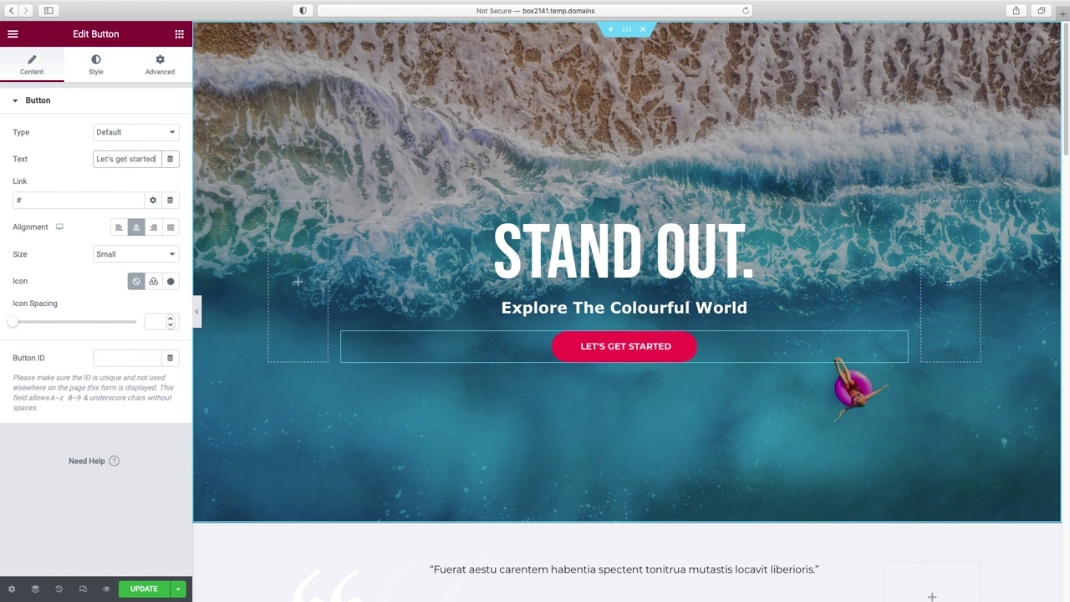
left_click(118, 230)
left_click(152, 229)
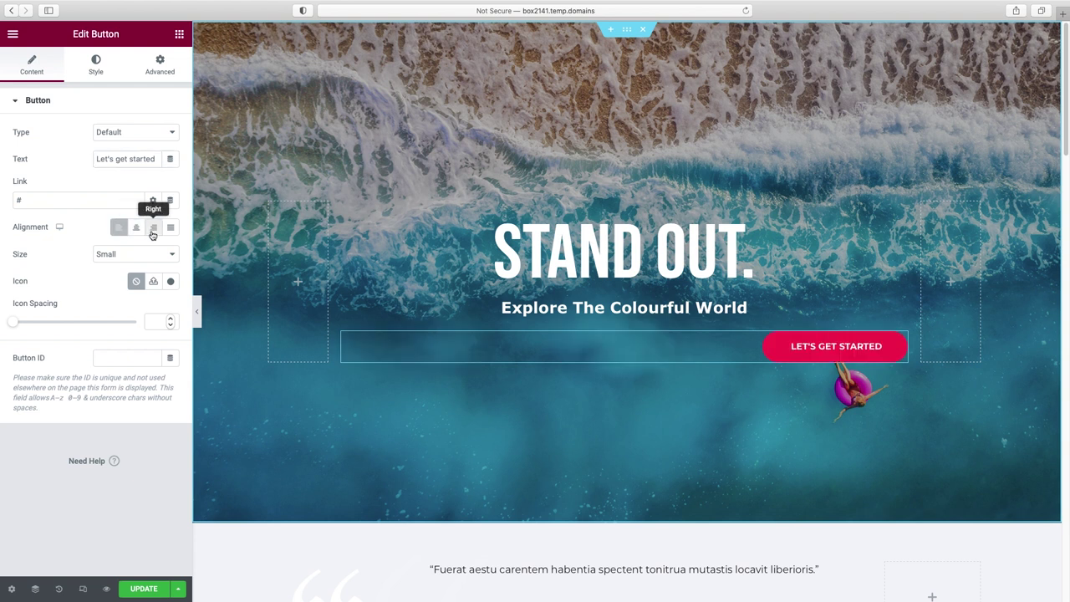
left_click(139, 232)
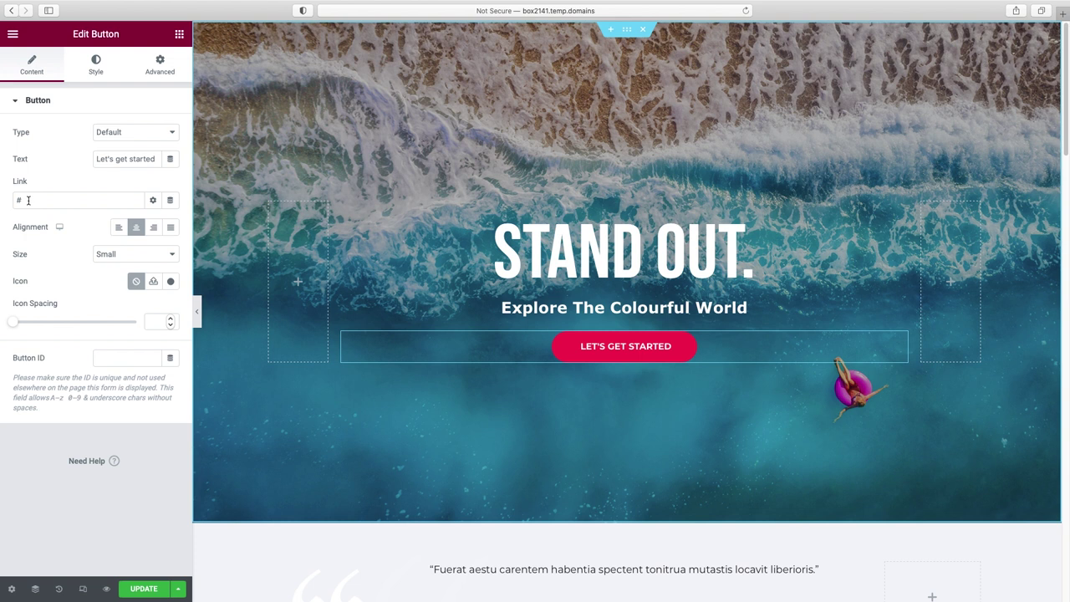
left_click_drag(29, 201, 0, 199)
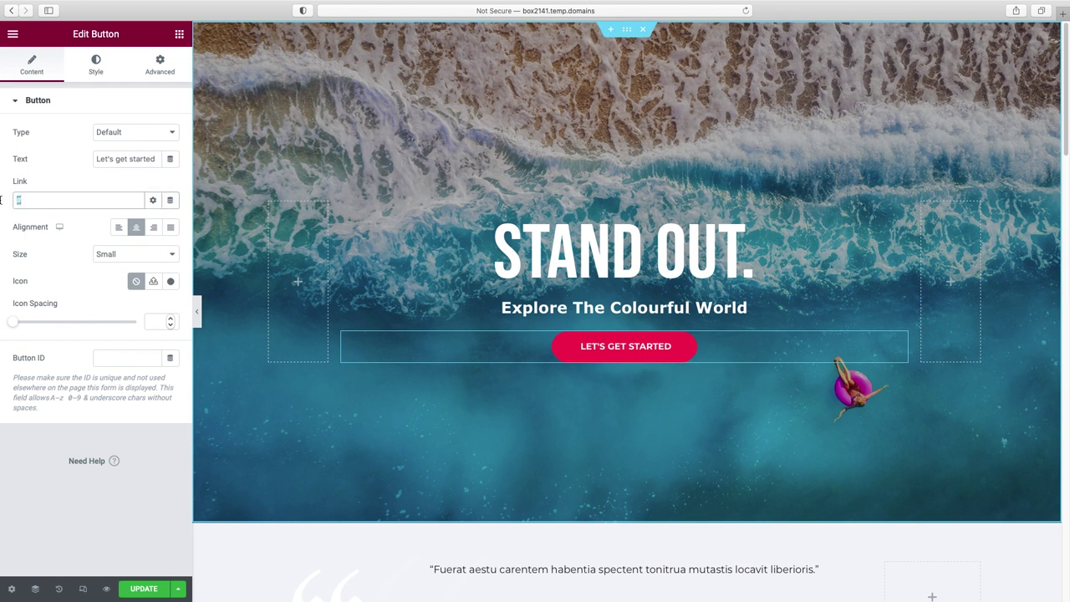
type("https://yourwebsite.com/contact")
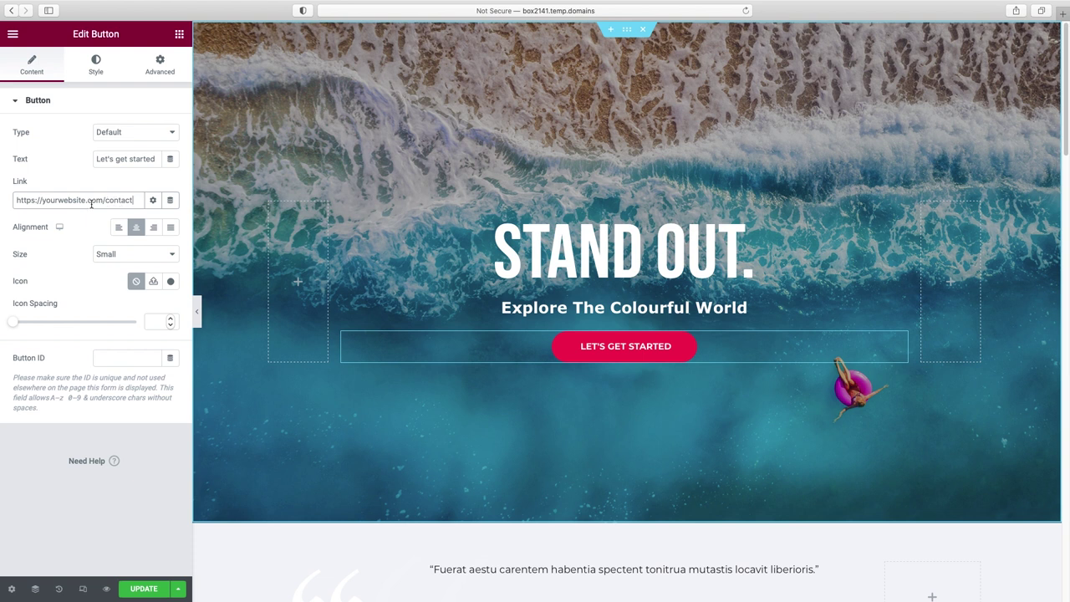
- Try a gradient button background, then revert to a solid Classic background
left_click(96, 67)
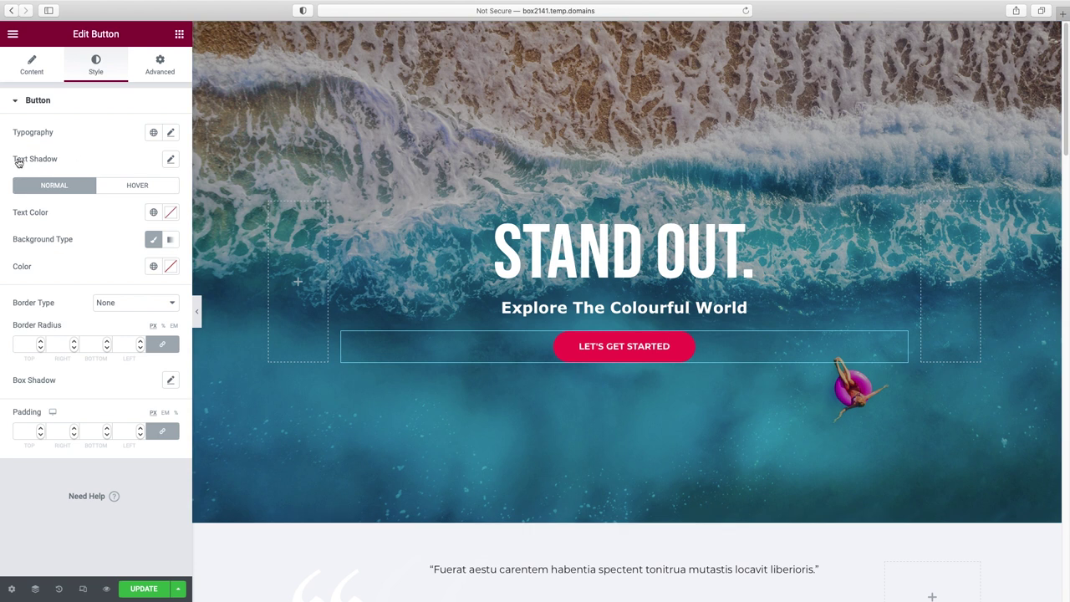
left_click(169, 241)
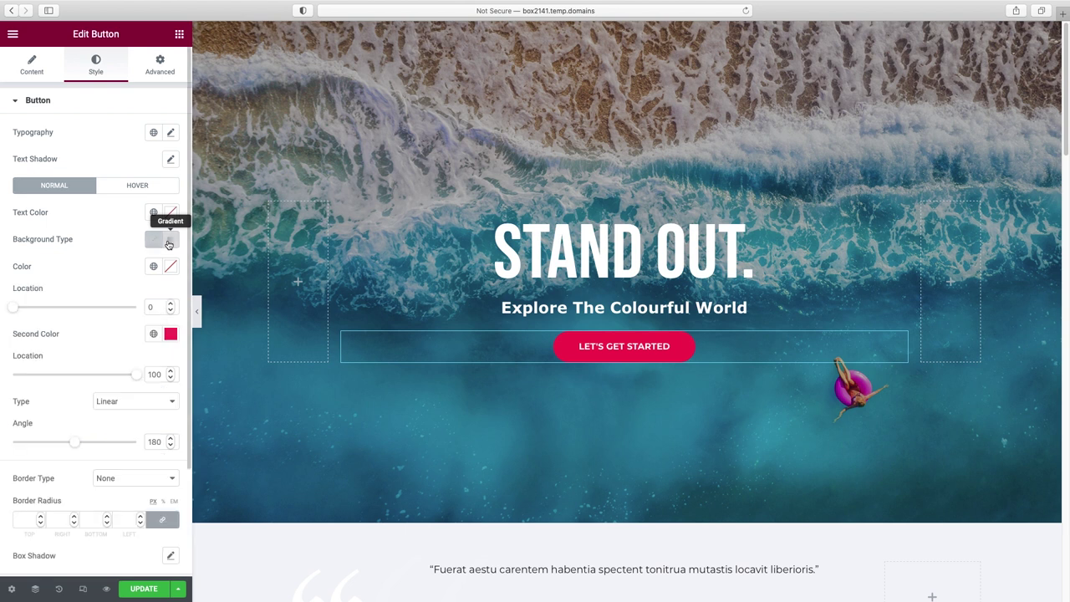
left_click(171, 266)
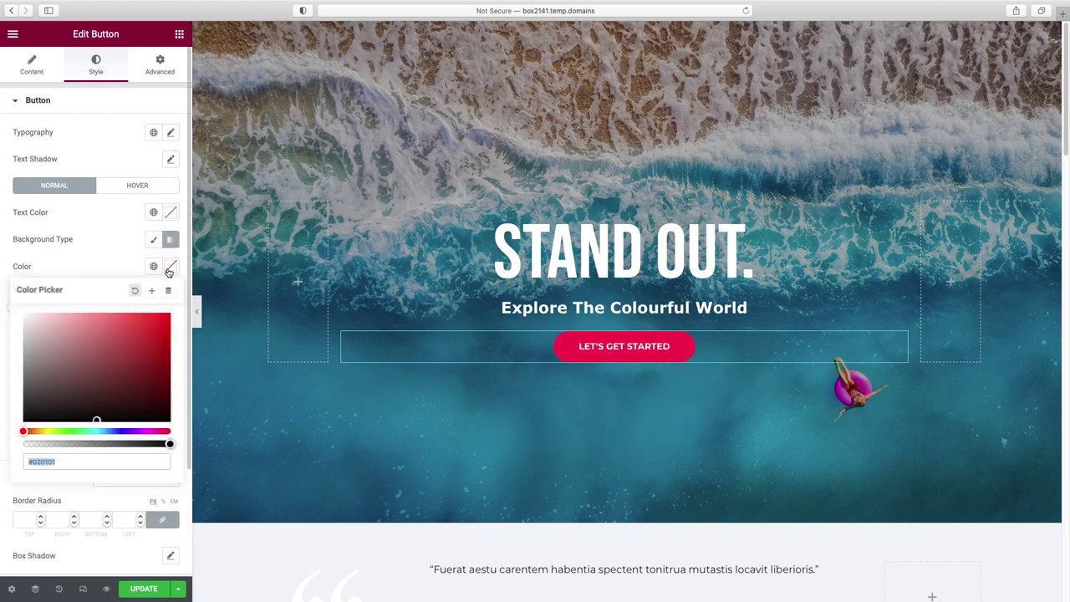
left_click(118, 320)
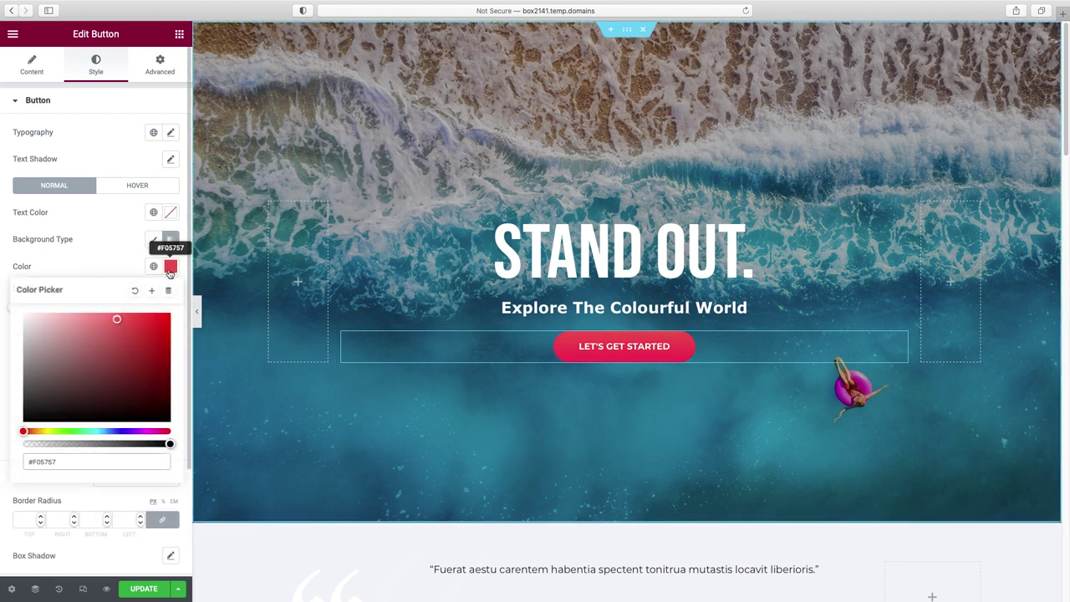
left_click(153, 242)
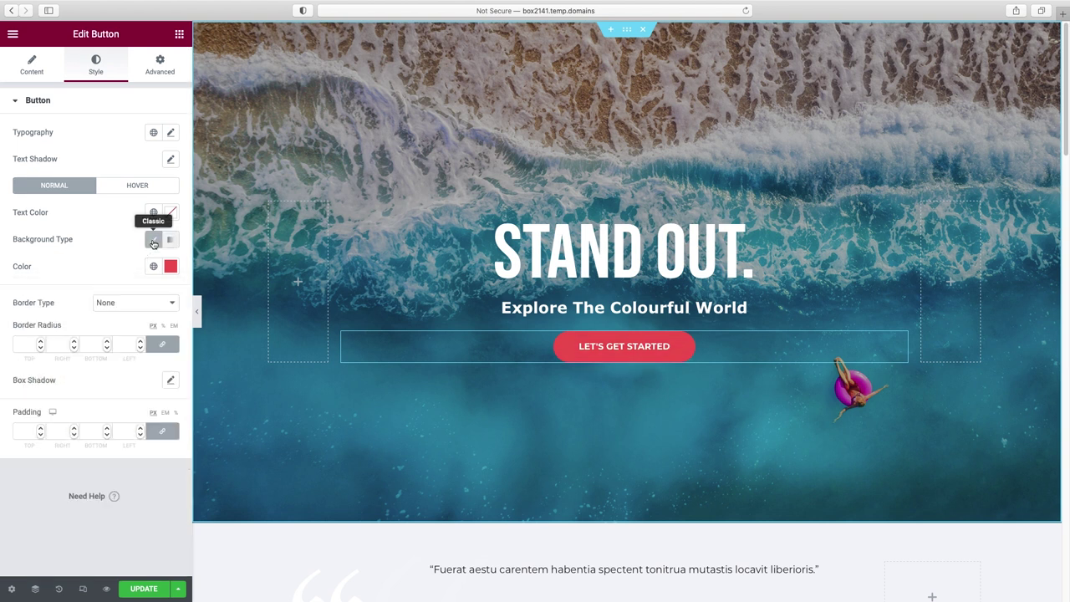
left_click(171, 266)
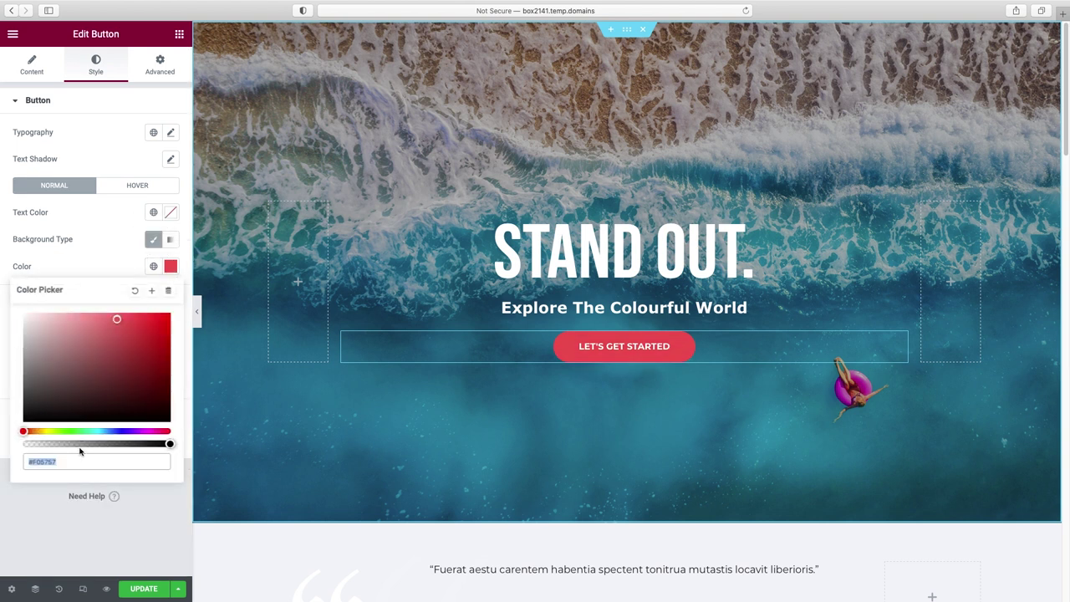
type("FD41E5")
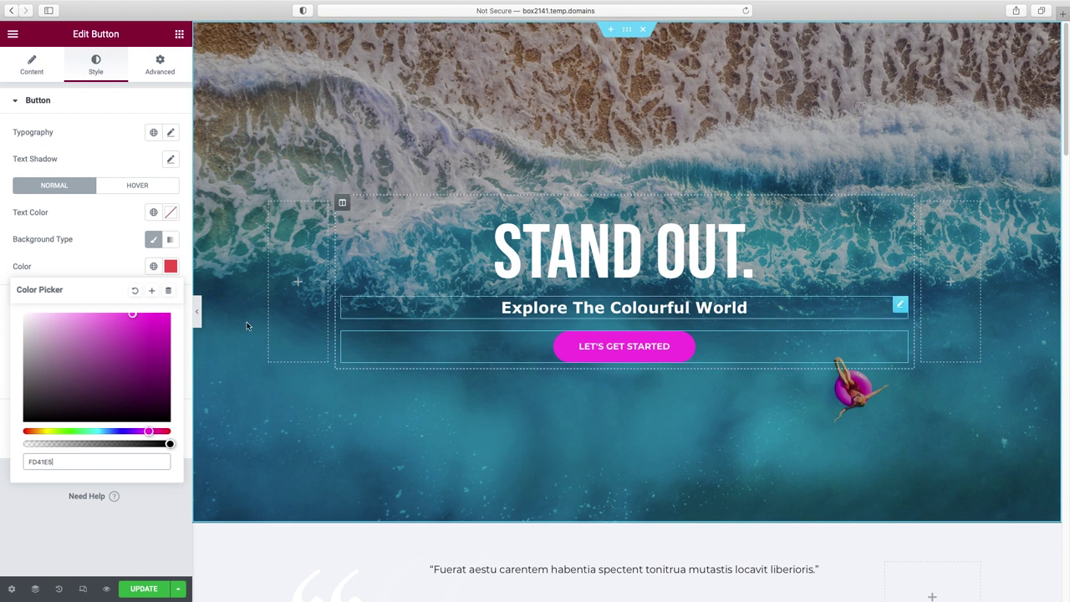
left_click(197, 311)
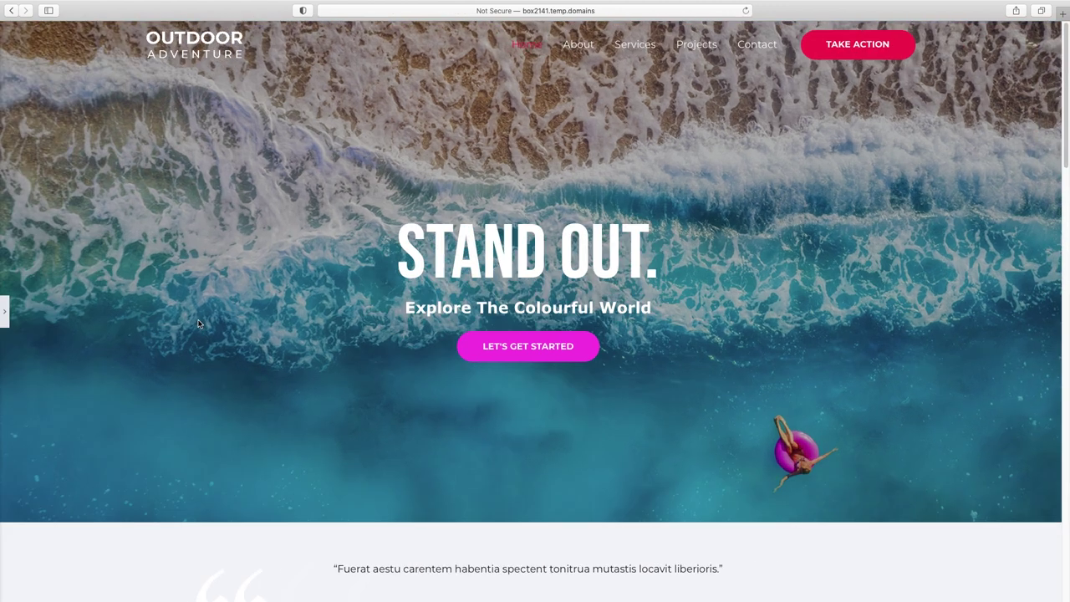
left_click(6, 315)
- Set the button's background colour to yellow-green #90E02A
left_click(170, 266)
left_click_drag(148, 432, 69, 432)
left_click_drag(139, 356, 127, 324)
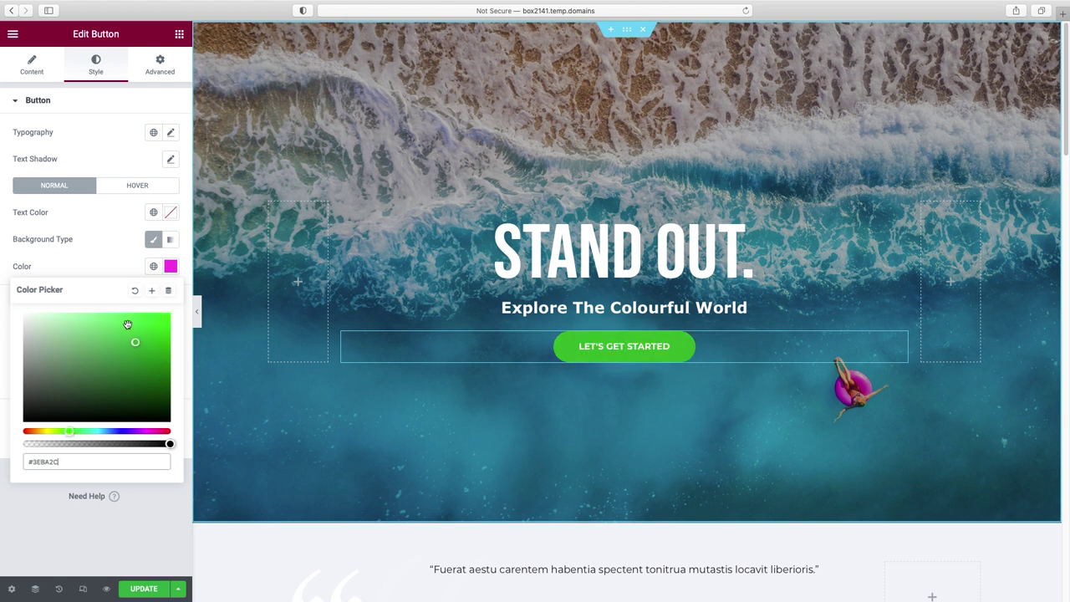
left_click_drag(63, 461, 8, 459)
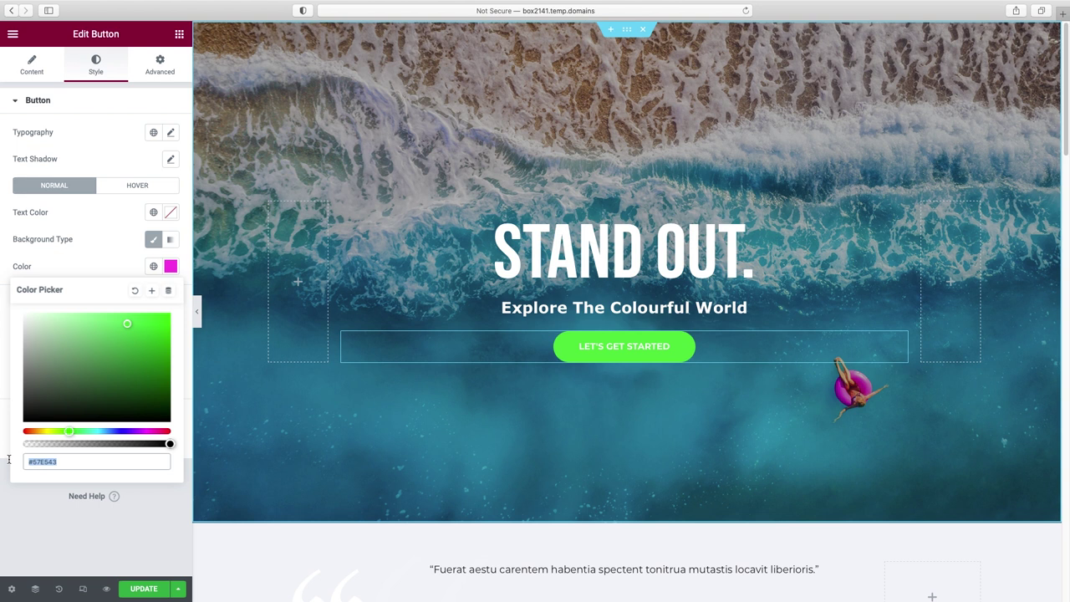
type("#90E02A")
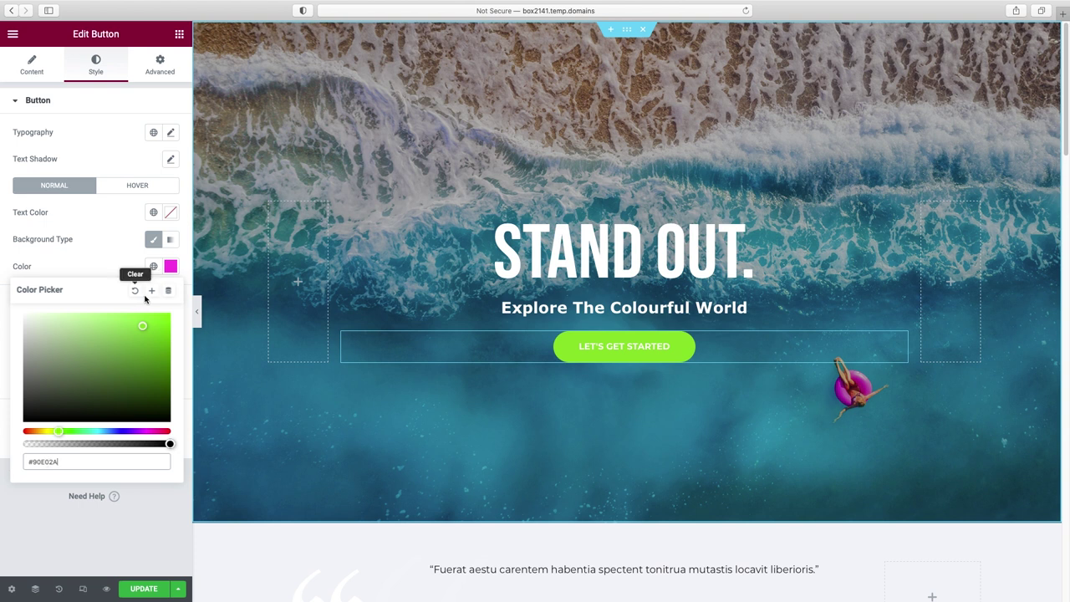
- Save #90E02A as the global colour 'button green' and preview the hero
left_click(153, 292)
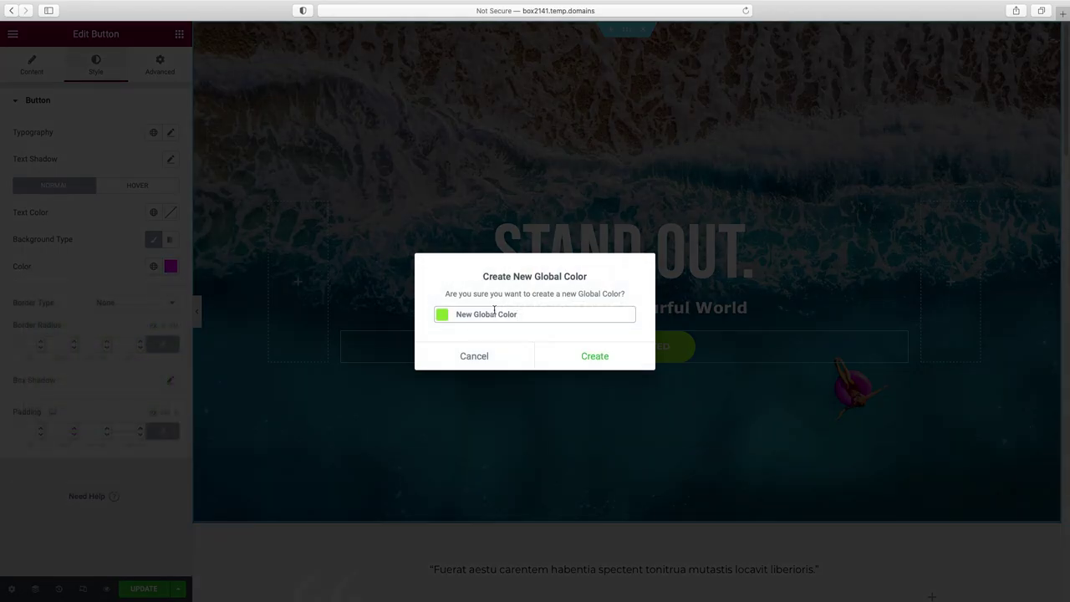
left_click_drag(455, 315, 541, 315)
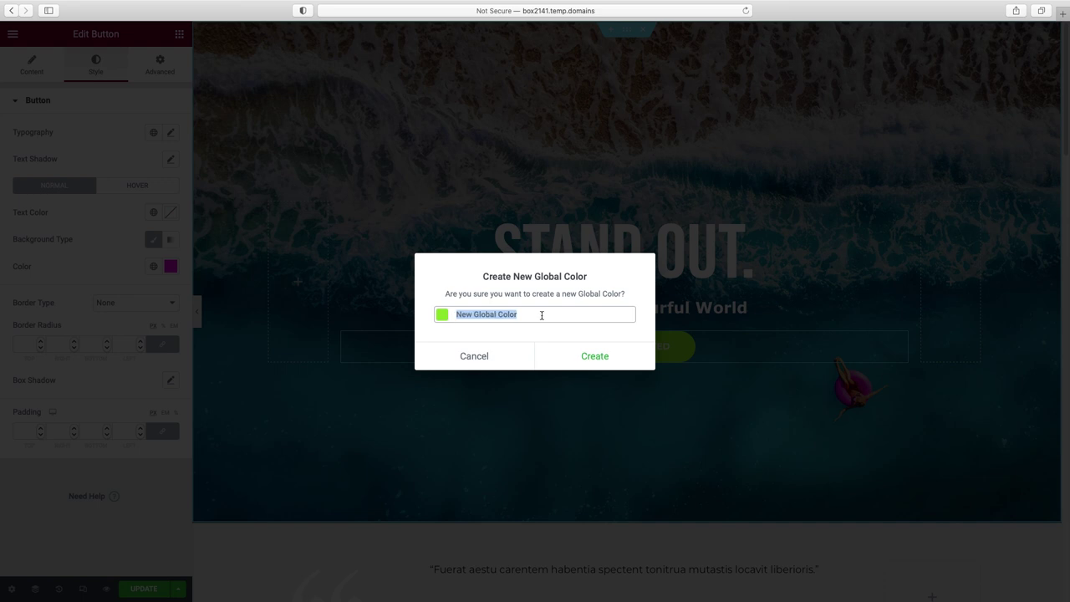
type("button green")
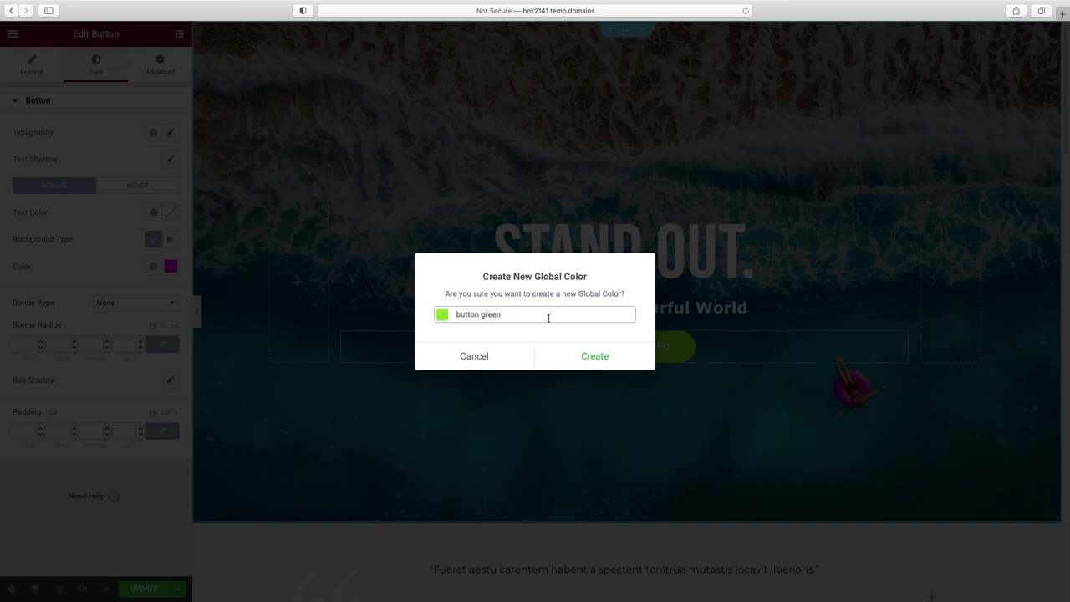
left_click(602, 358)
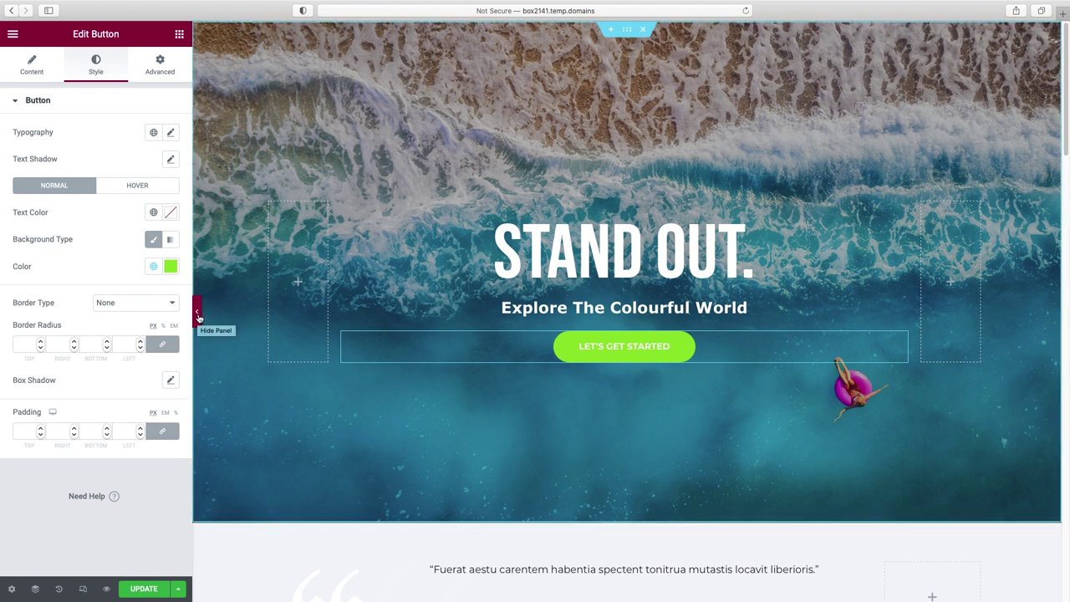
left_click(198, 316)
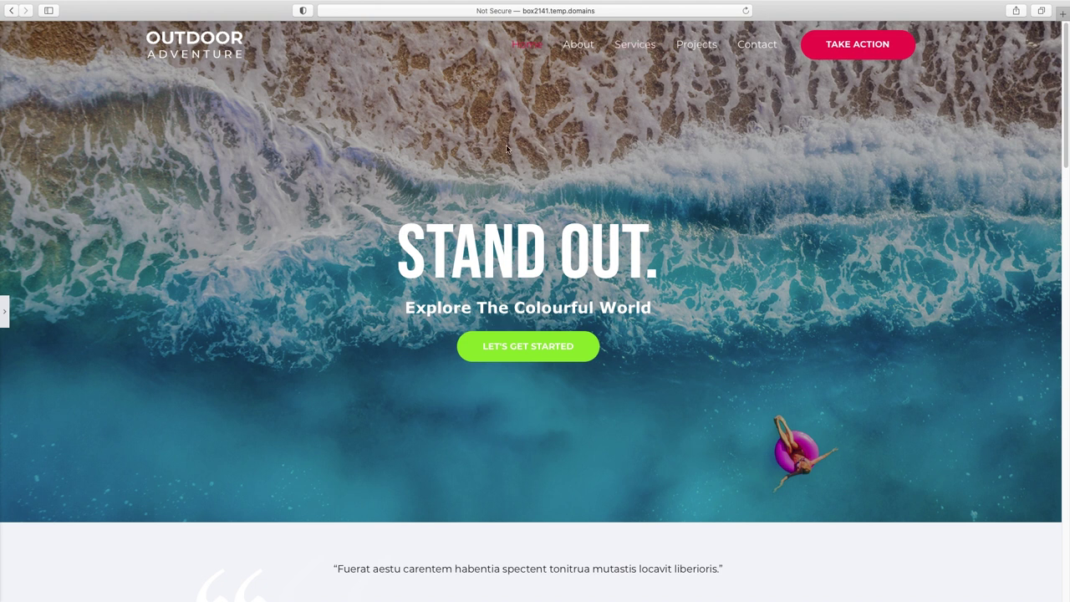
left_click(5, 315)
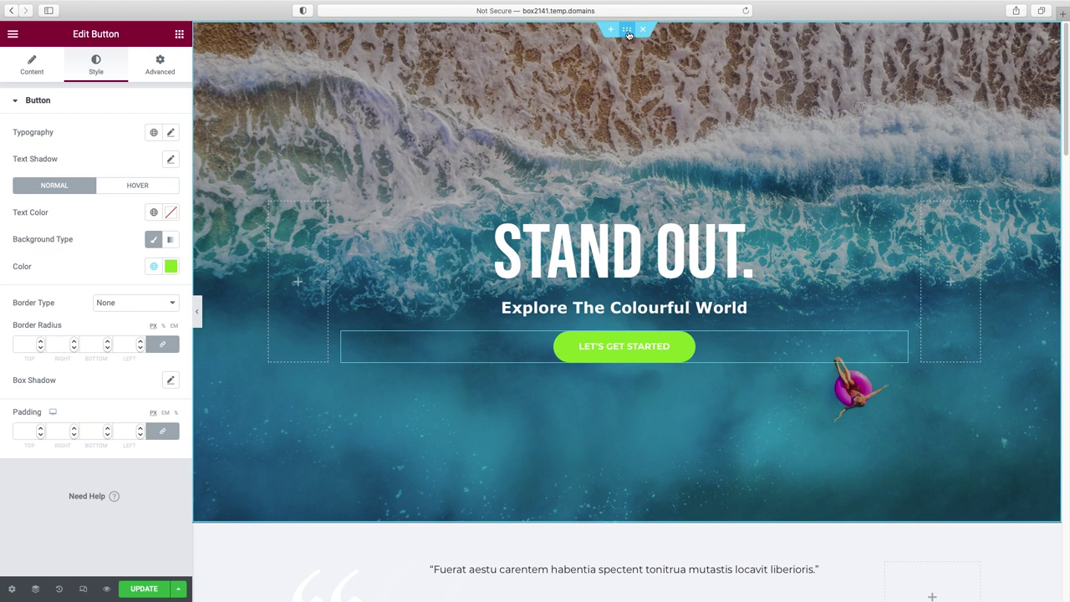
- Set the hero section's background image position to Custom
left_click(629, 35)
mouse_move(67, 237)
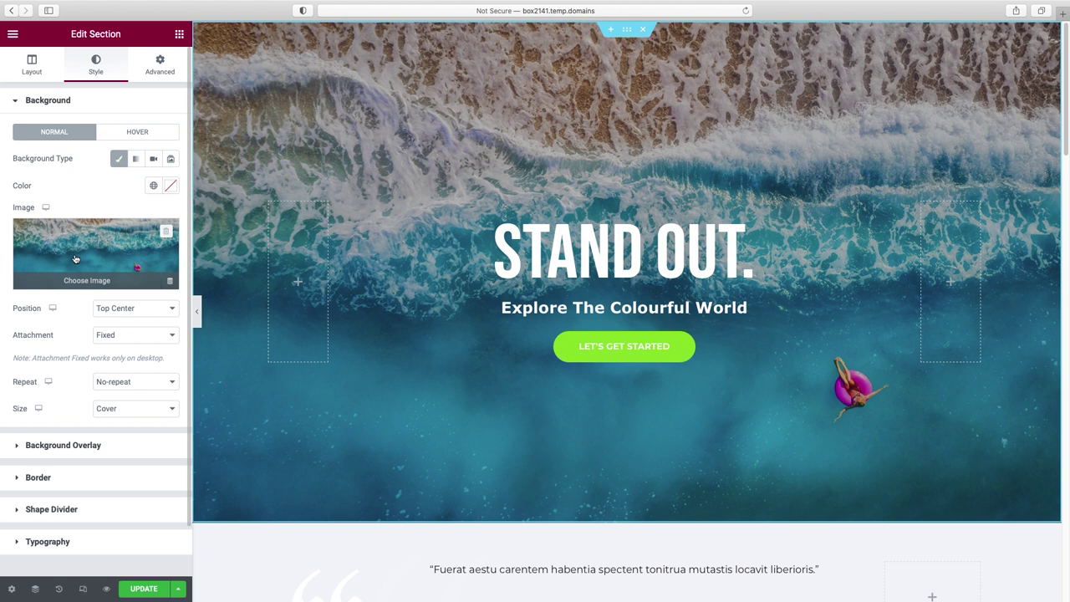
left_click(111, 309)
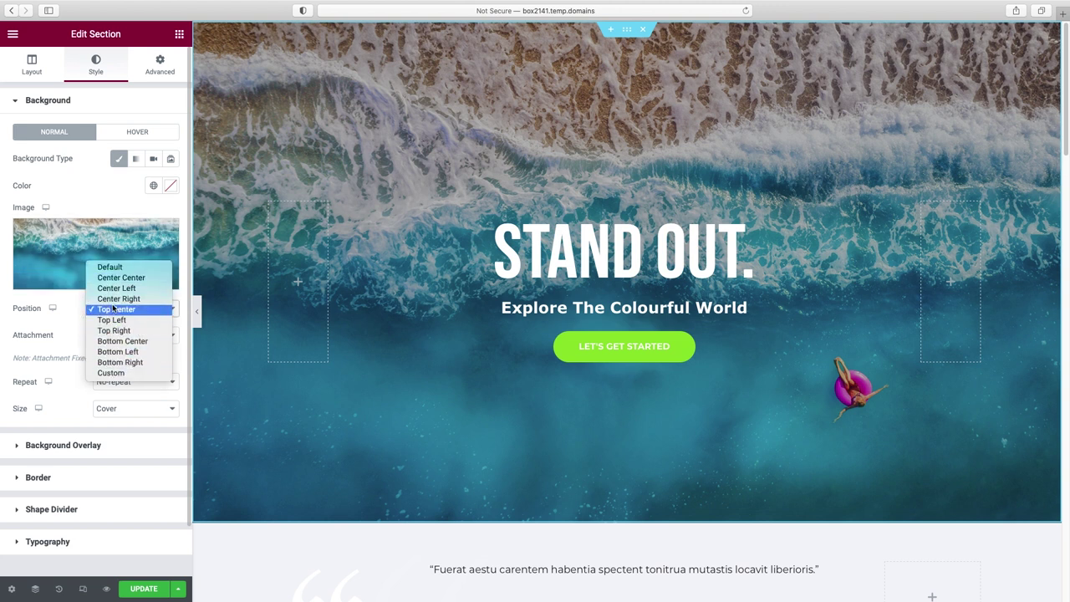
left_click(113, 280)
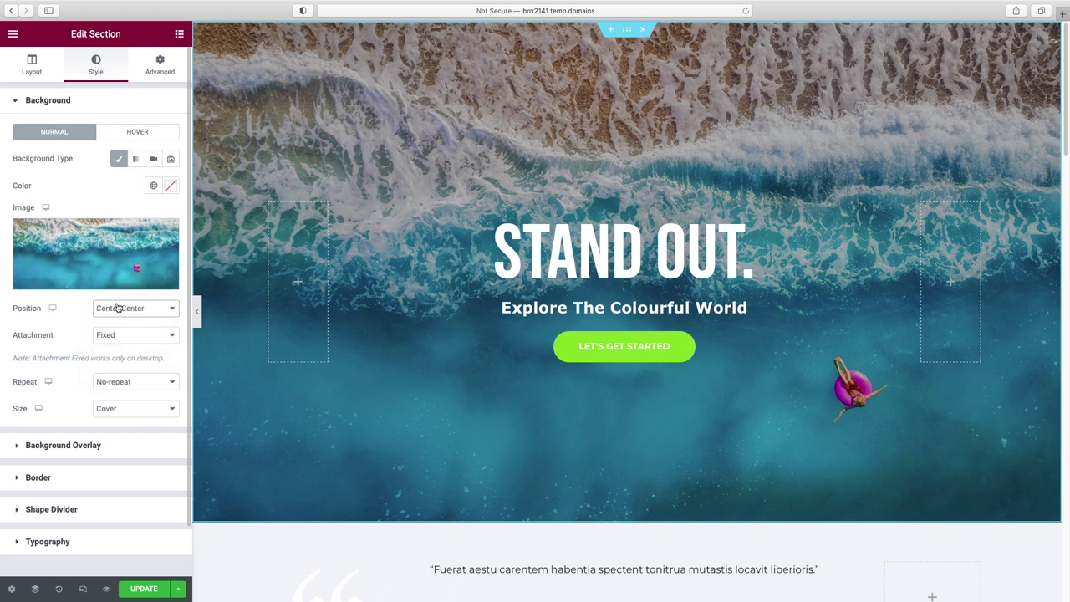
left_click(119, 309)
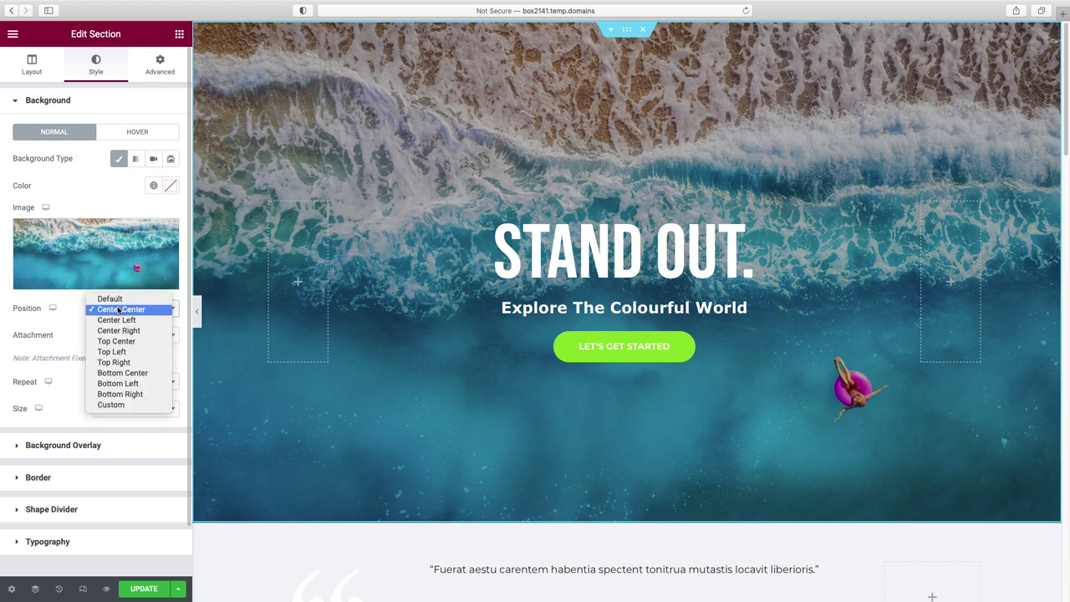
left_click(118, 405)
- Offset the ocean background to X 0 px and Y -124 px, then preview it
left_click_drag(75, 390, 65, 394)
left_click_drag(83, 352, 92, 351)
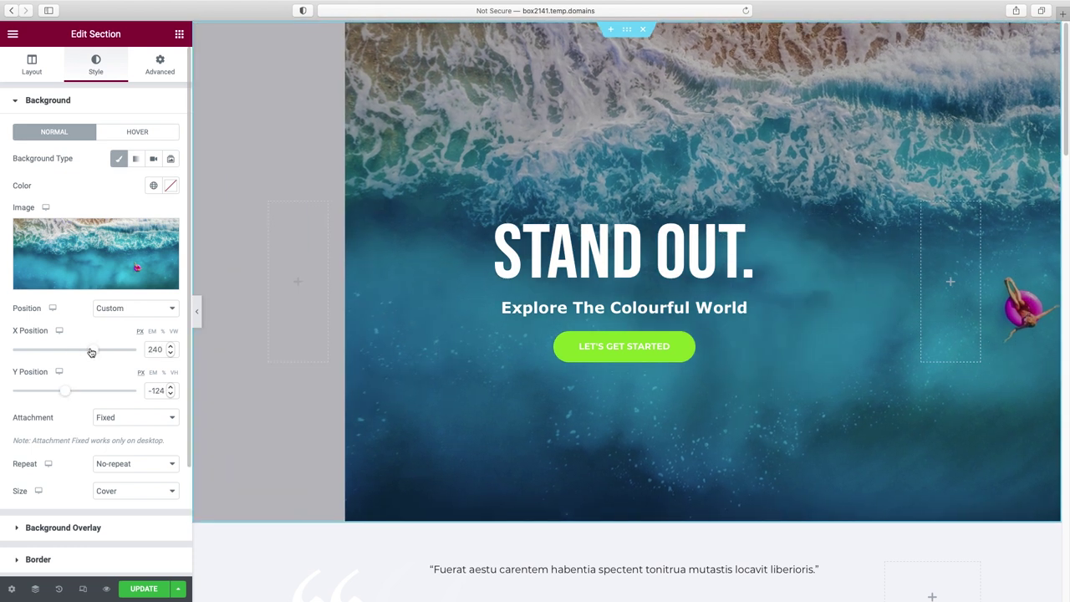
double_click(154, 350)
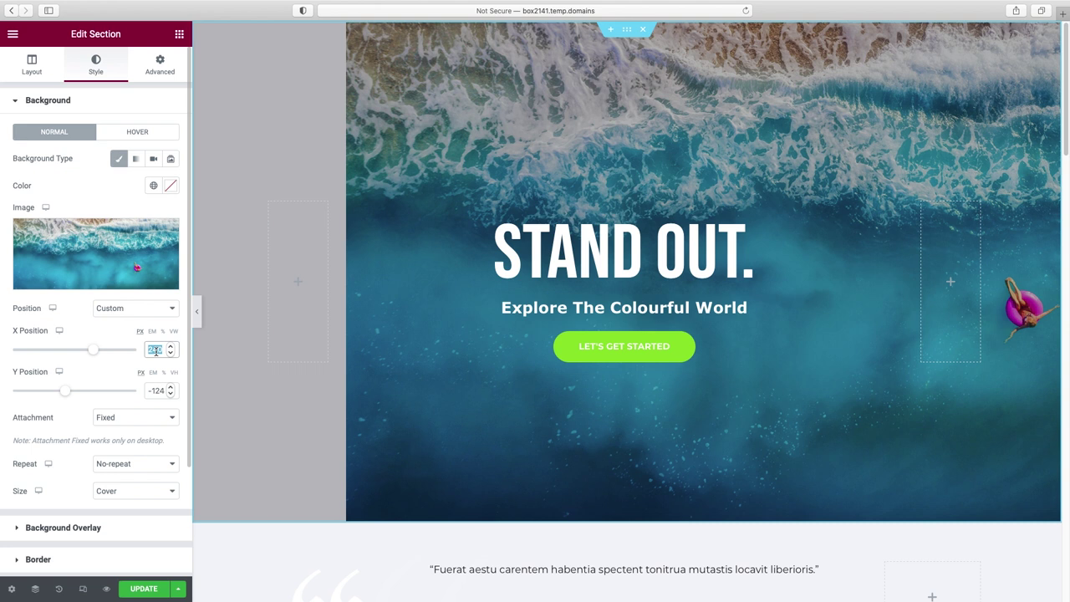
key("BackSpace")
type("240")
double_click(155, 350)
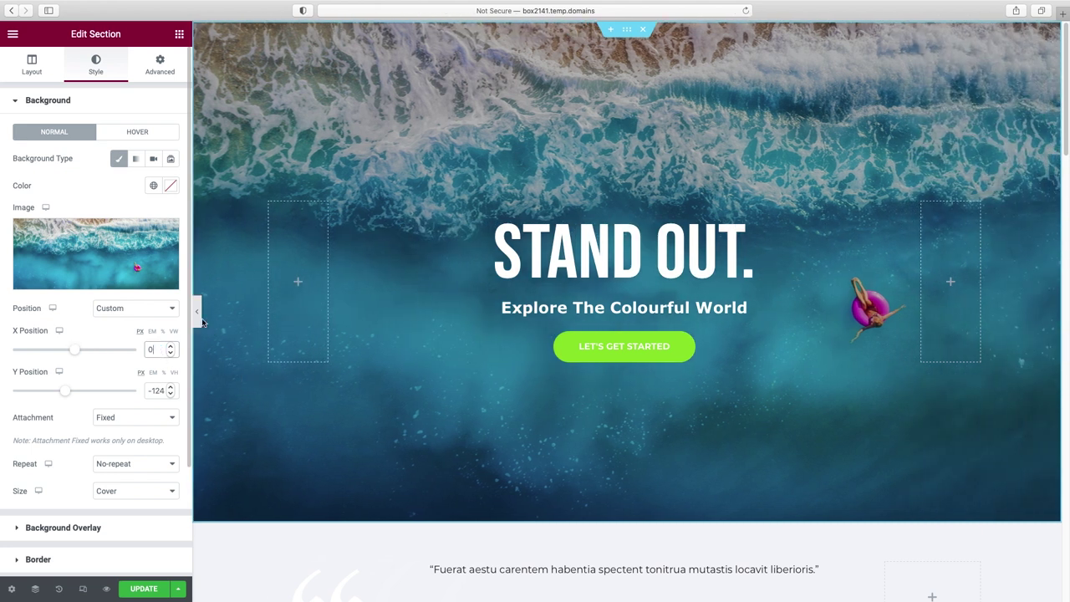
left_click(196, 312)
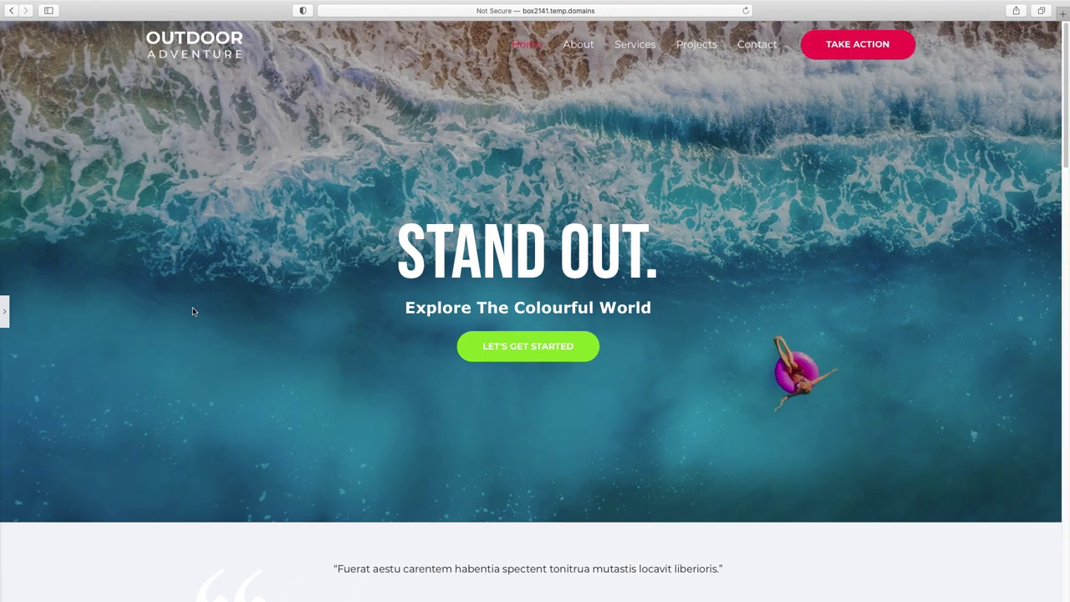
left_click(6, 311)
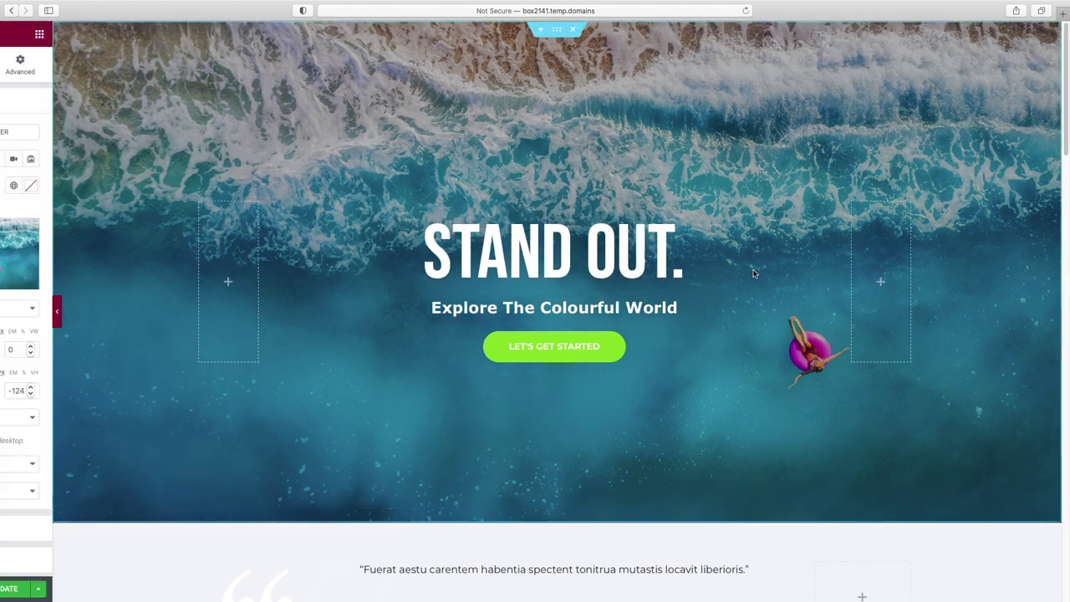
scroll(750, 273, "down", 5)
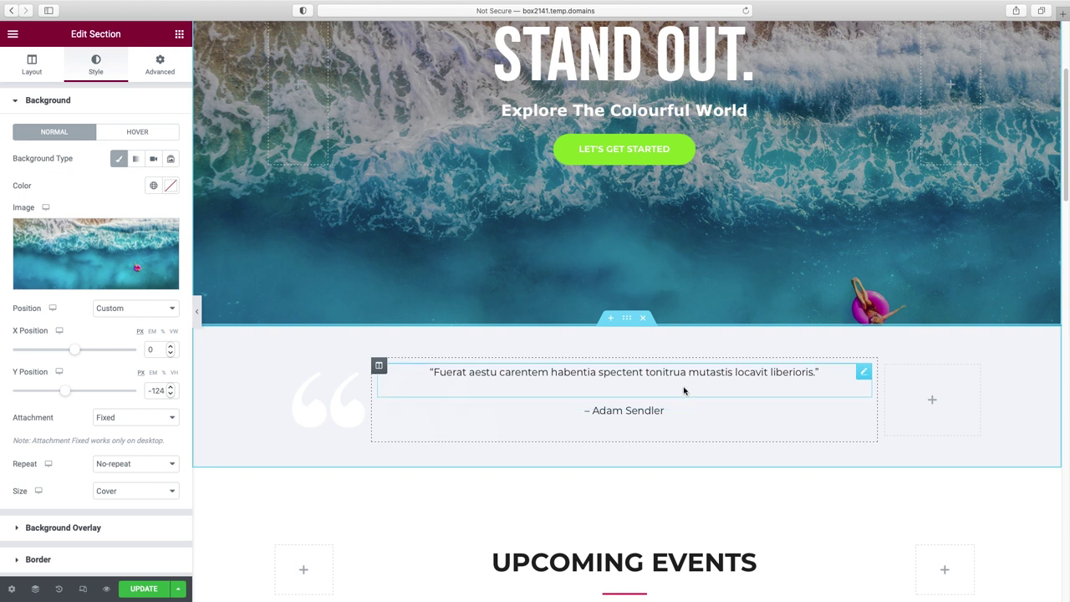
- Remove the testimonial quote section, insert a blank section under the hero, and launch Starter Templates
left_click(644, 320)
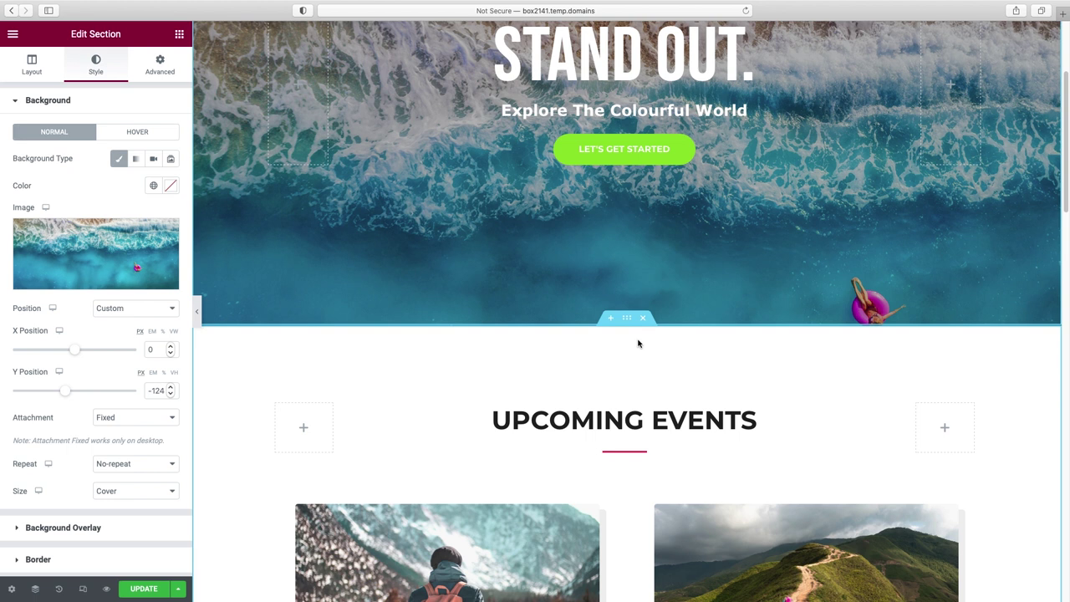
left_click(611, 321)
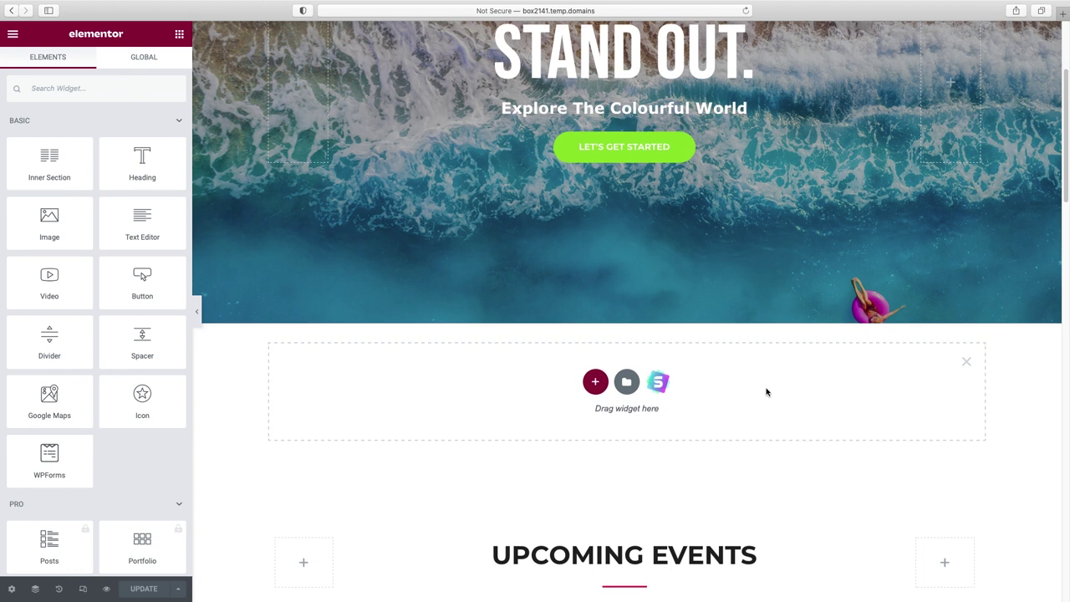
scroll(767, 393, "down", 2)
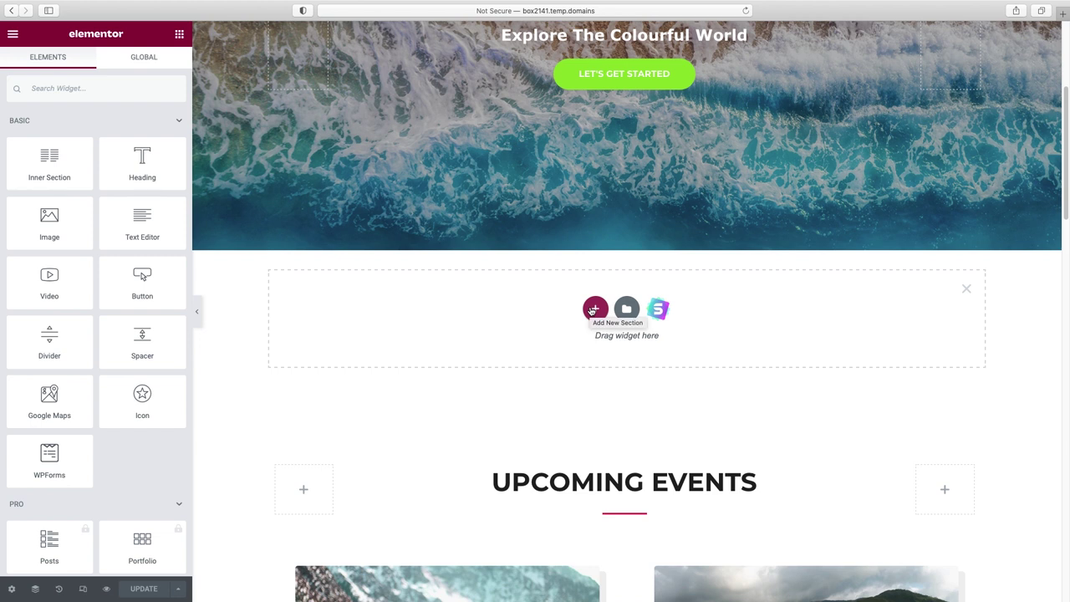
left_click_drag(142, 284, 593, 351)
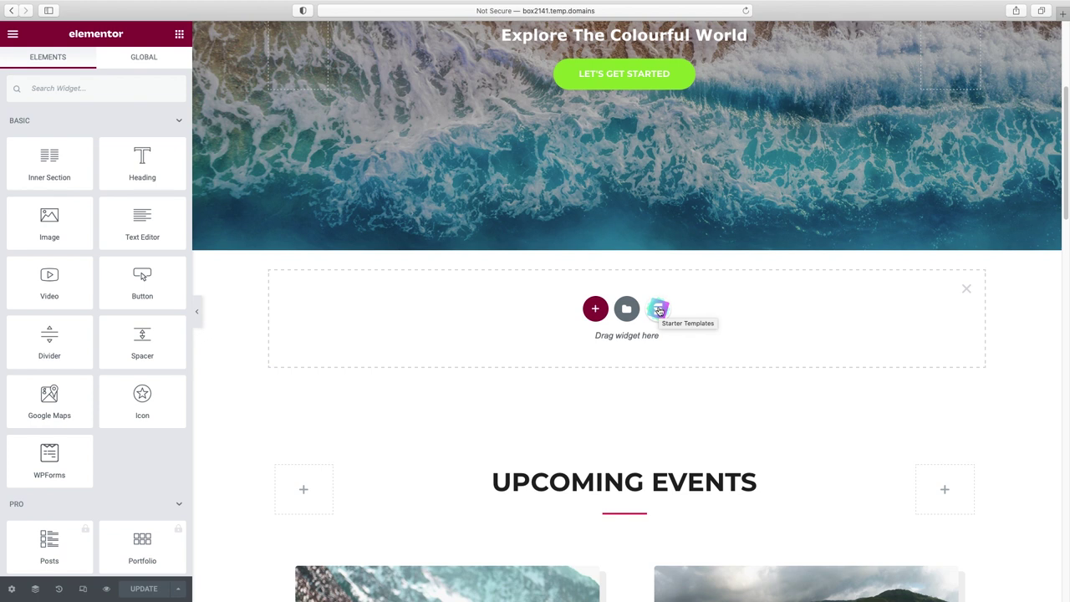
left_click(658, 312)
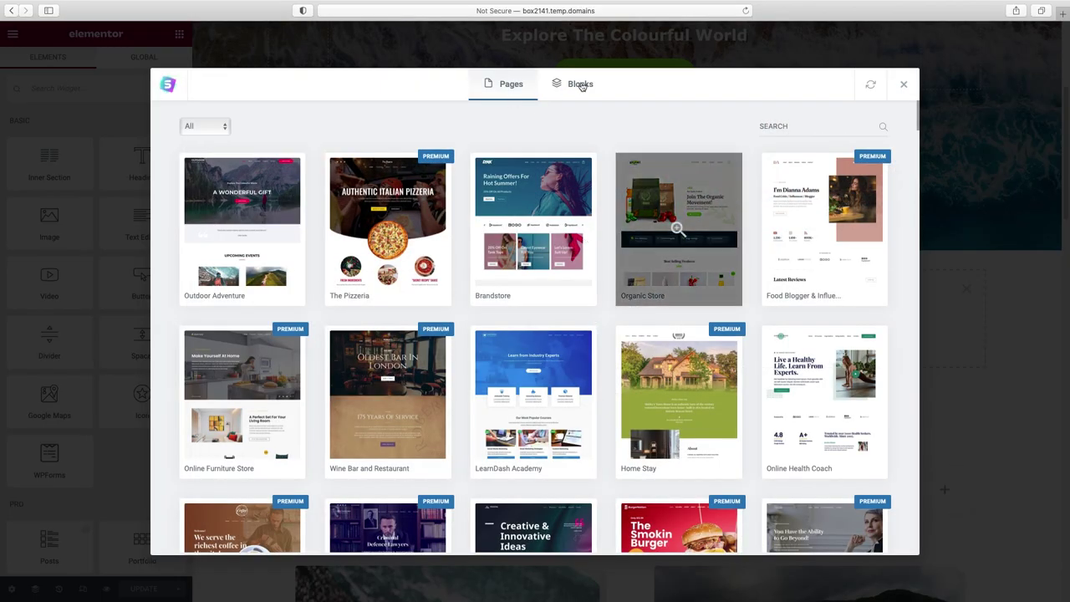
- Switch the library to Blocks and browse down the block grid
left_click(581, 84)
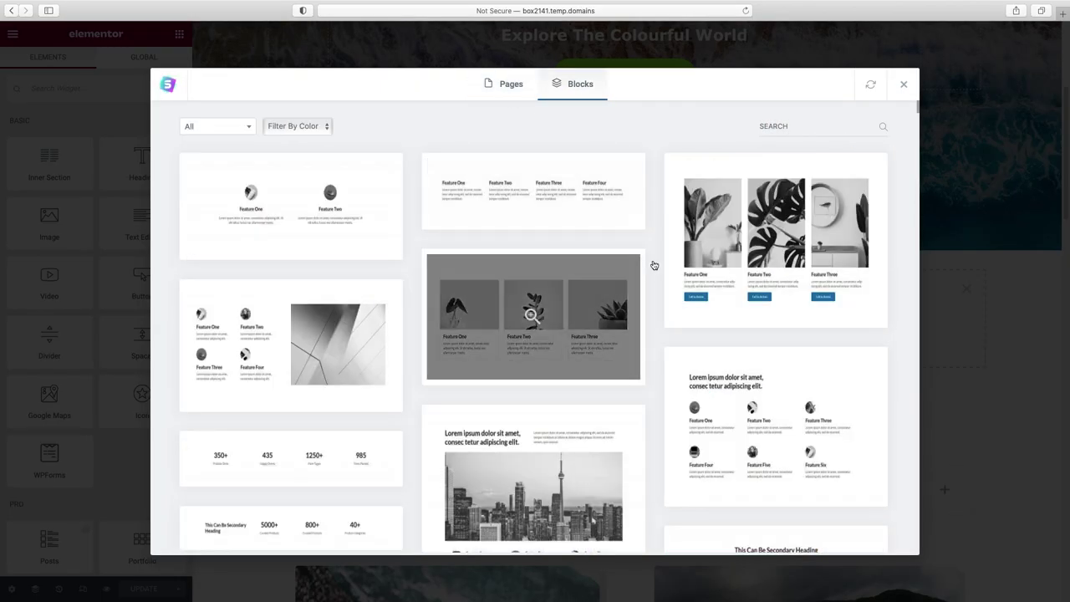
scroll(657, 264, "down", 5)
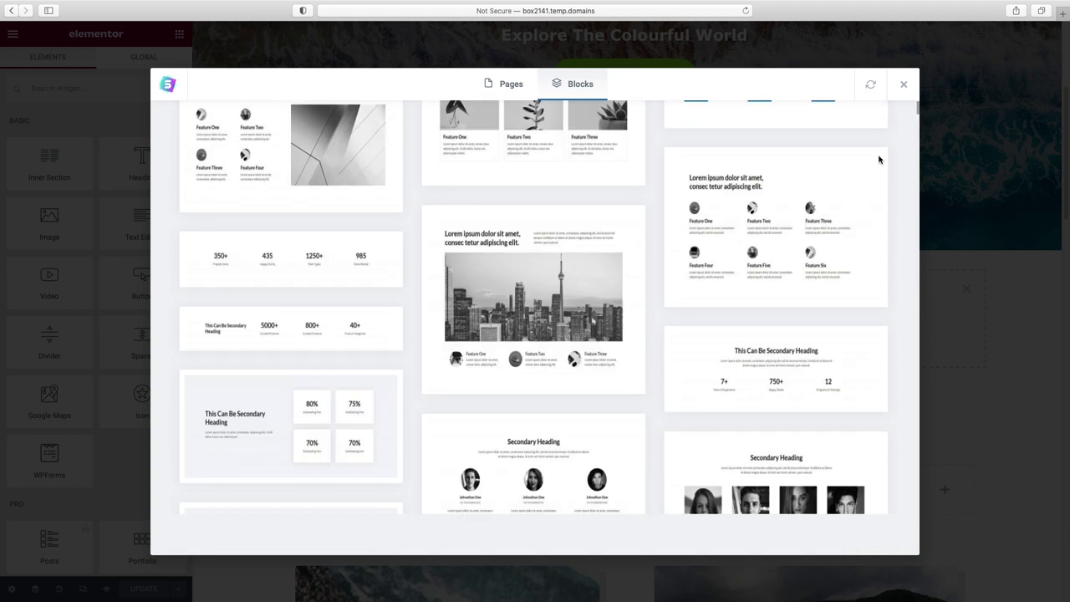
scroll(879, 158, "down", 10)
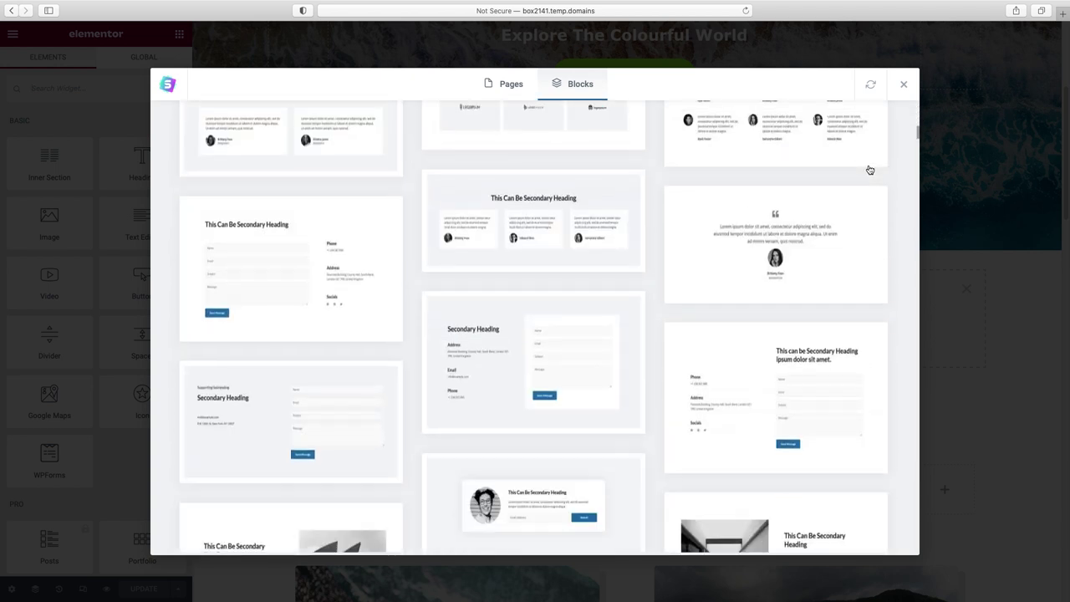
scroll(869, 169, "down", 15)
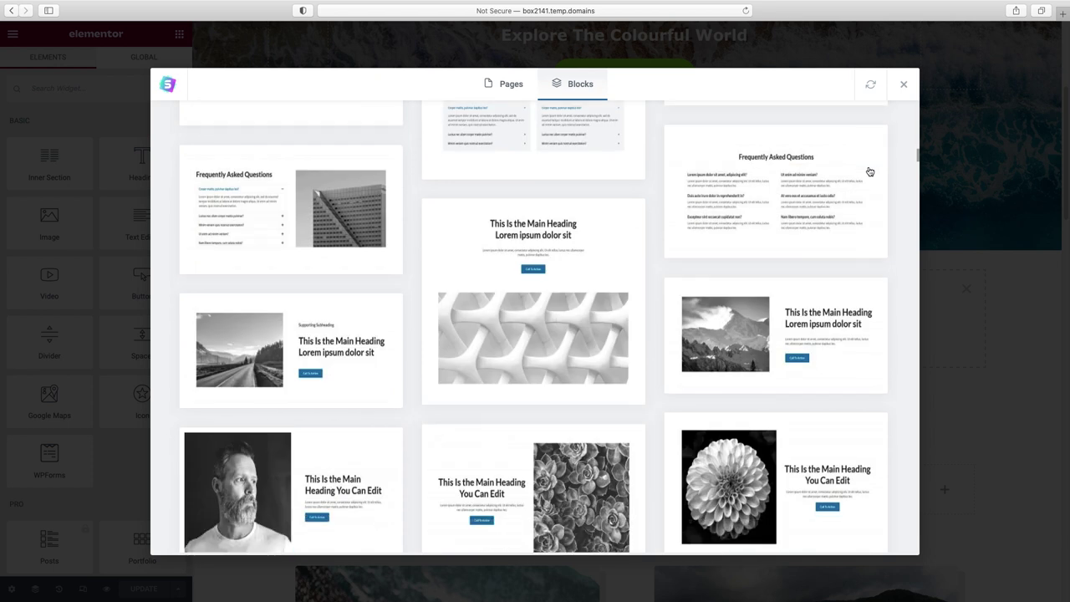
scroll(870, 171, "down", 15)
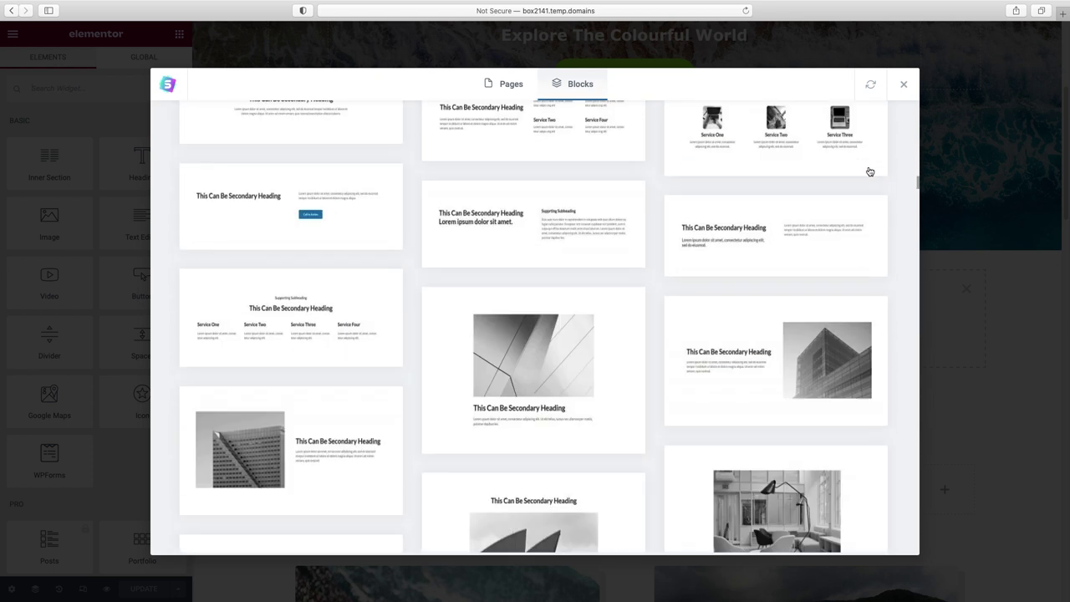
scroll(870, 171, "down", 5)
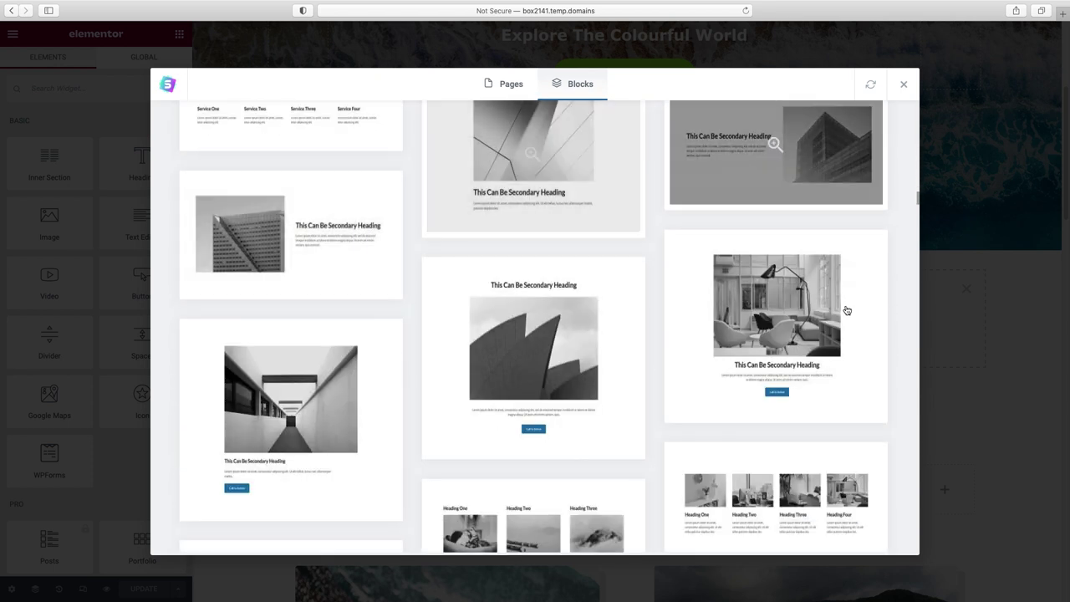
scroll(711, 341, "down", 3)
scroll(712, 341, "down", 15)
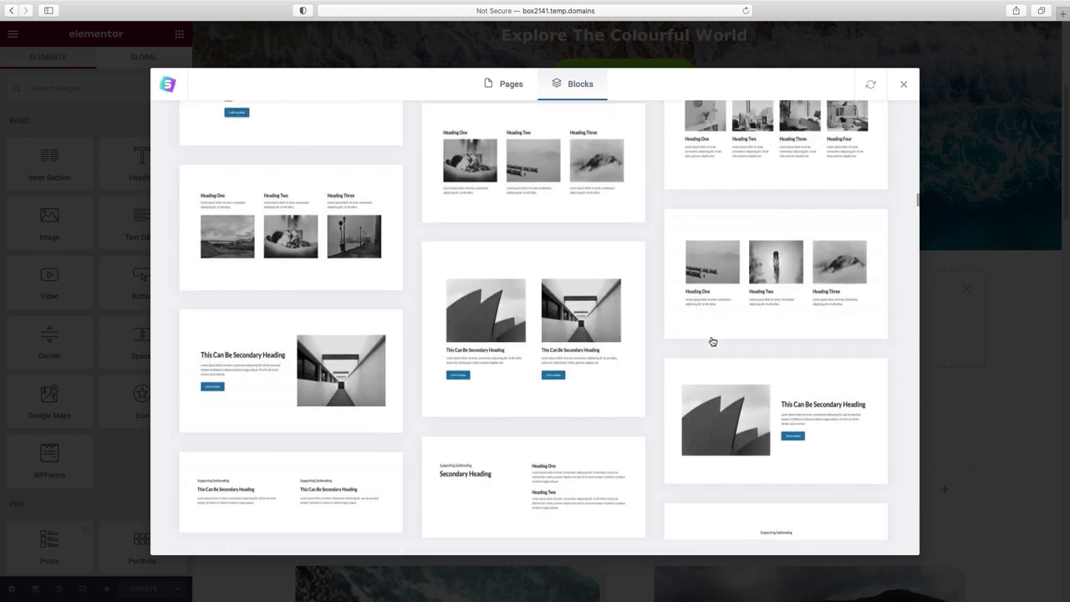
scroll(711, 341, "down", 15)
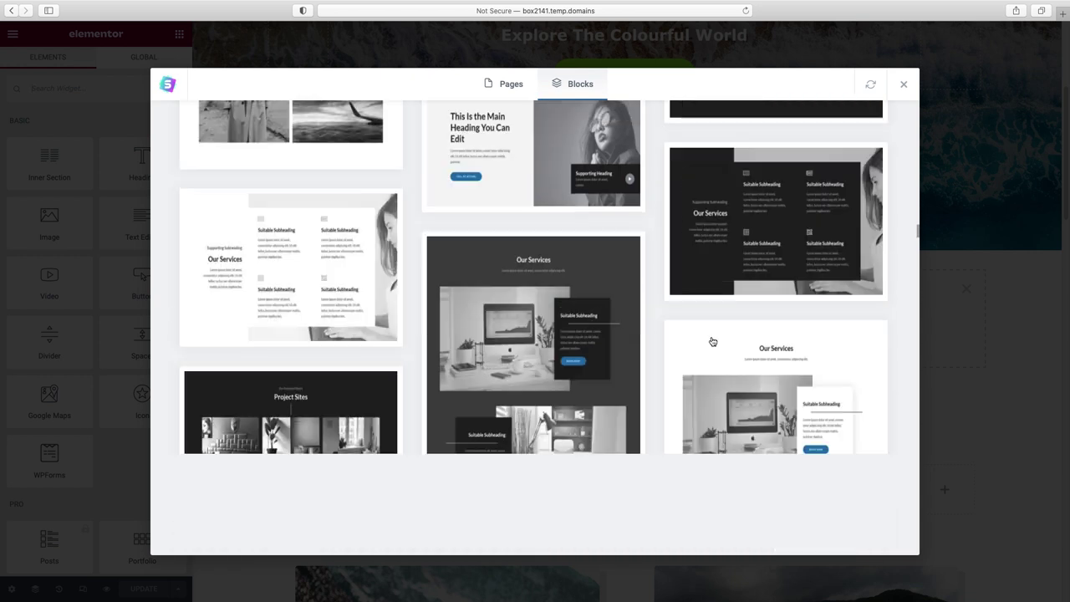
scroll(712, 341, "down", 15)
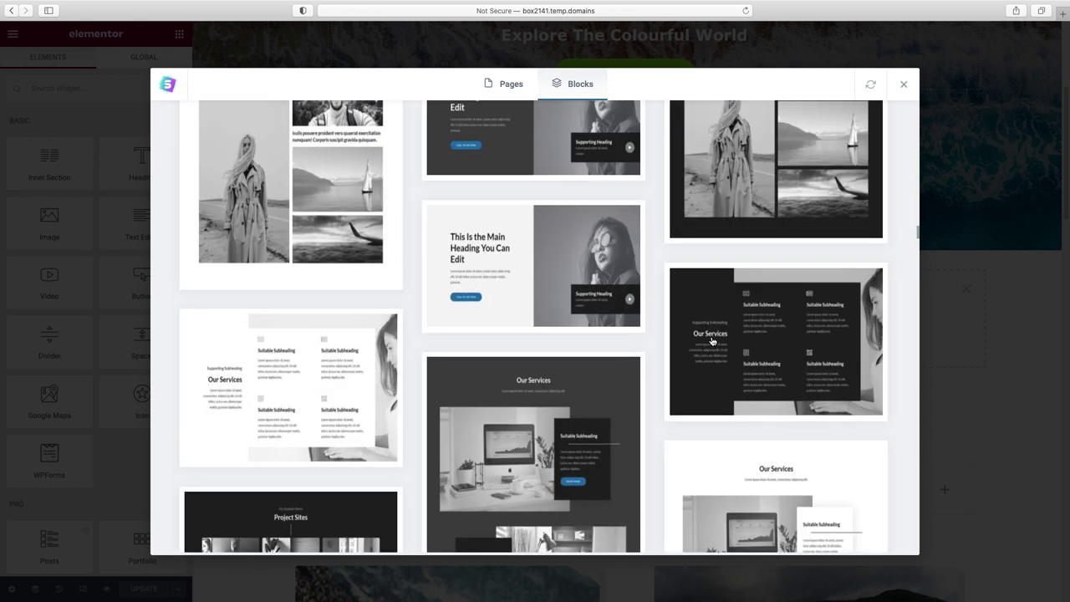
left_click(712, 341)
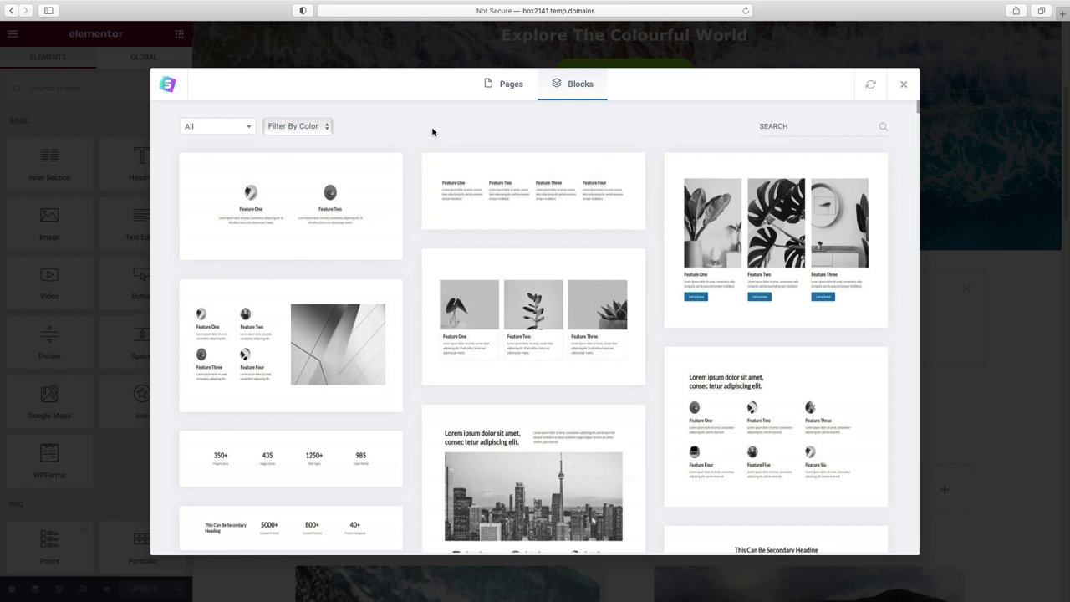
- Try the category and dark colour filters, then return to All light blocks
left_click(249, 127)
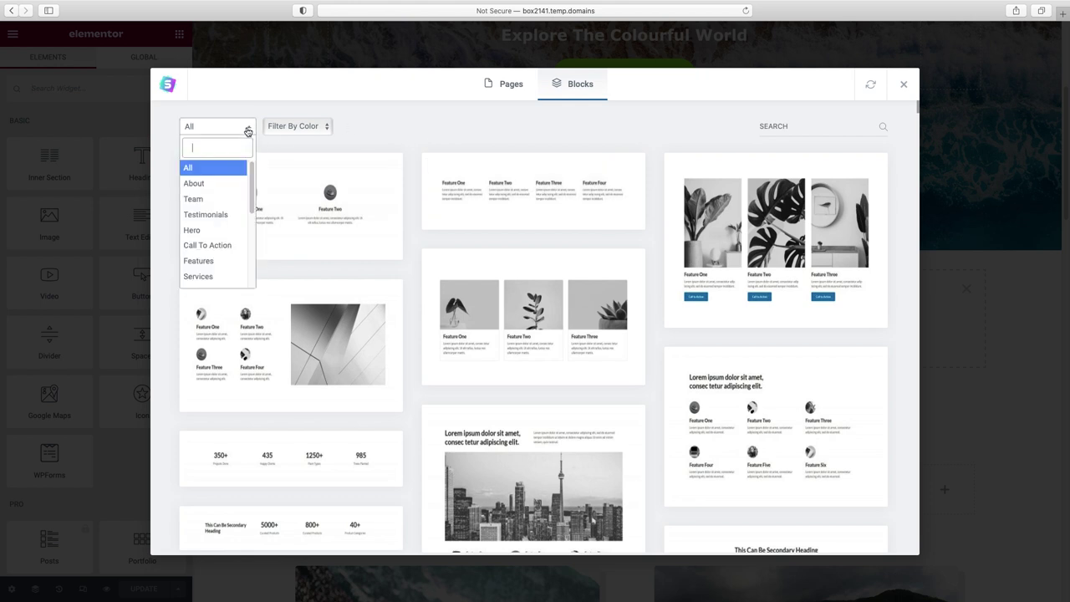
scroll(224, 210, "down", 5)
scroll(224, 215, "up", 5)
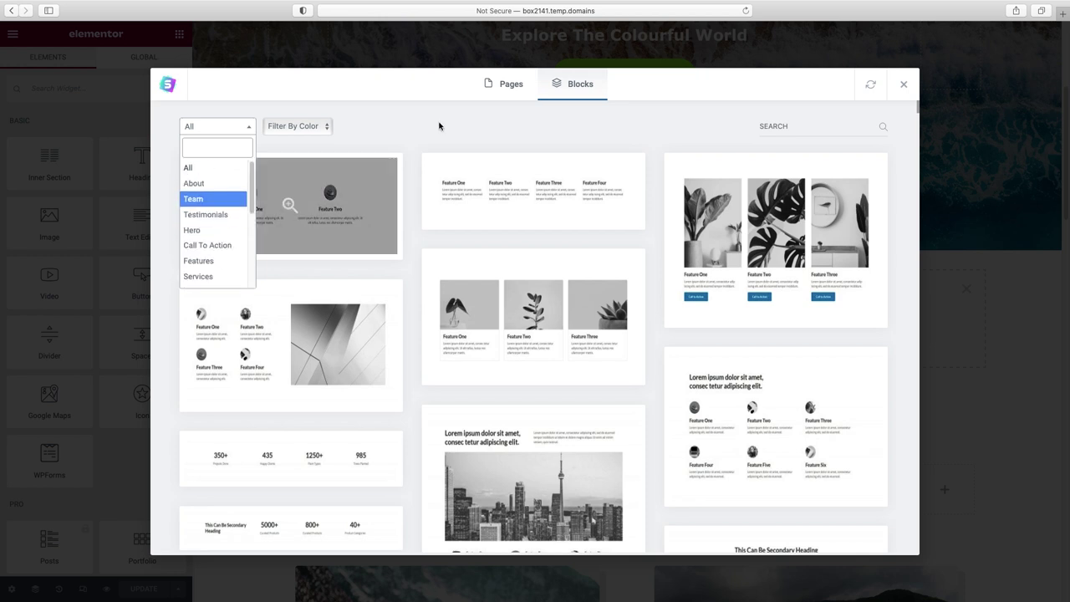
left_click(396, 135)
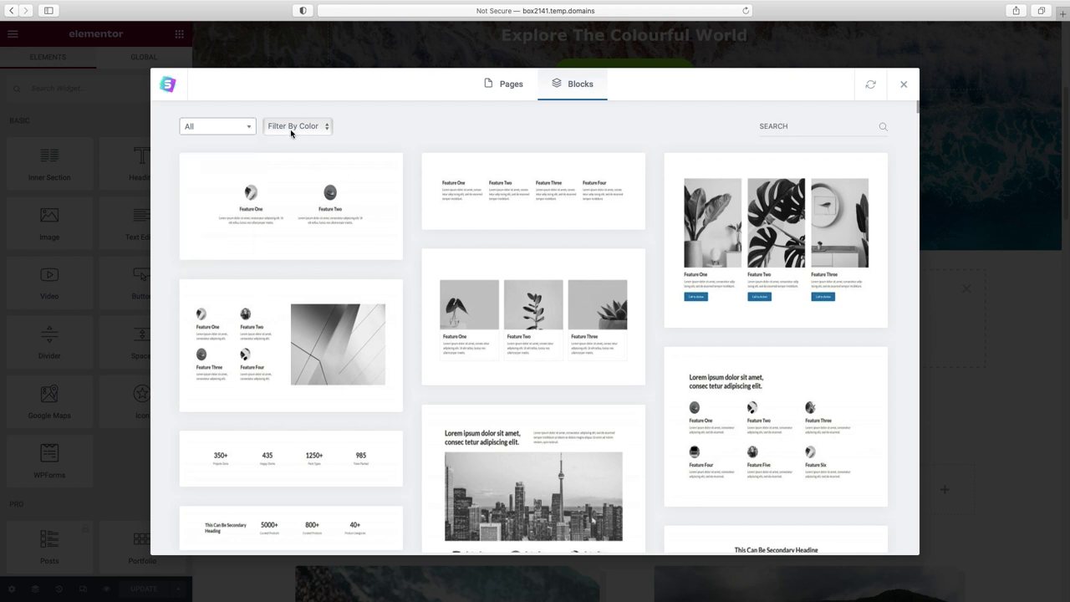
left_click(327, 130)
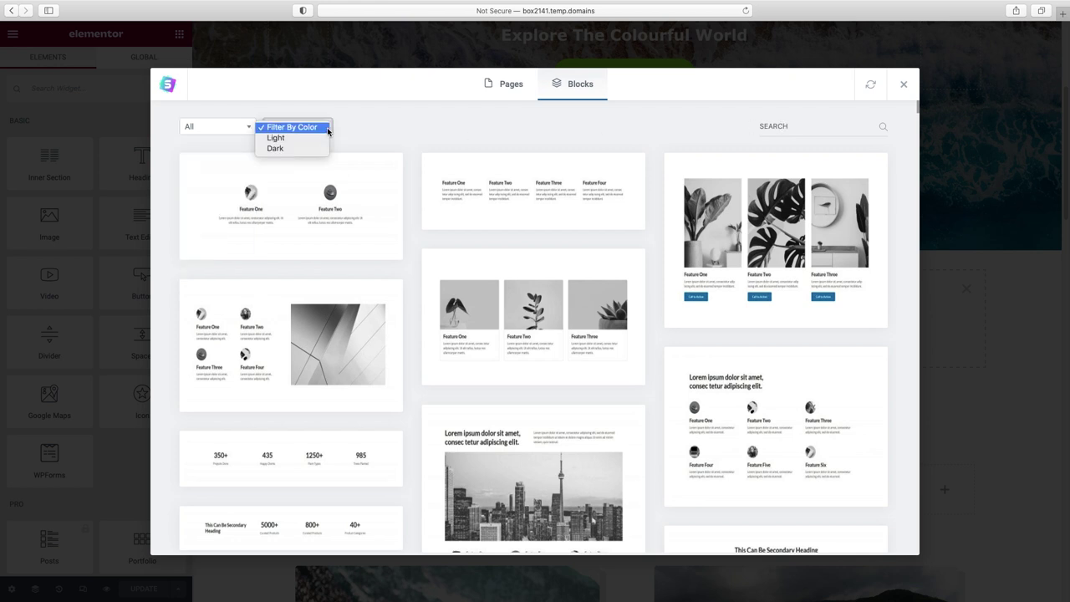
left_click(313, 147)
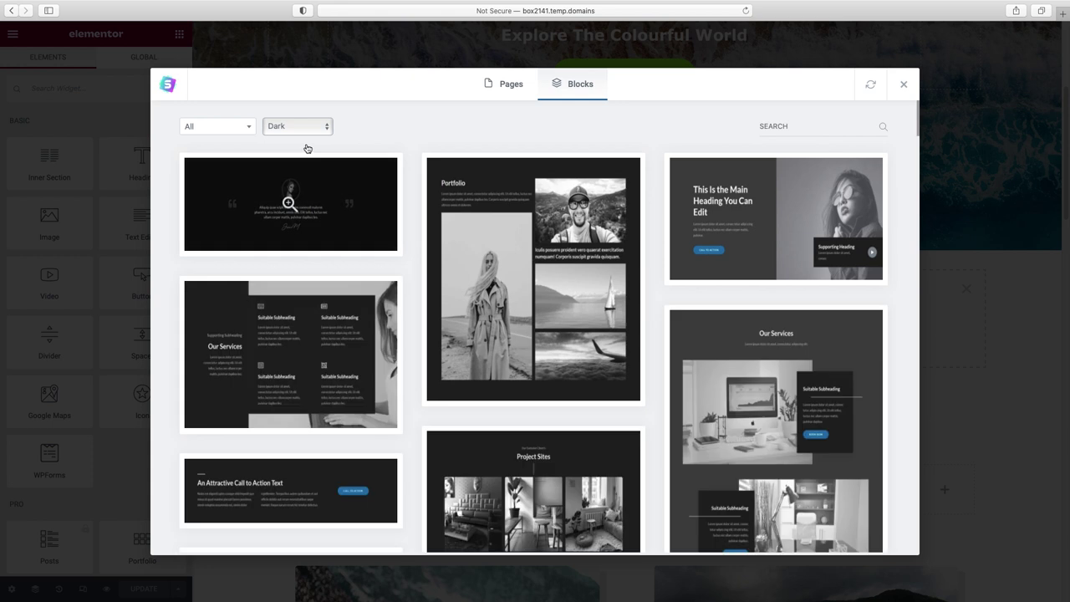
left_click(327, 127)
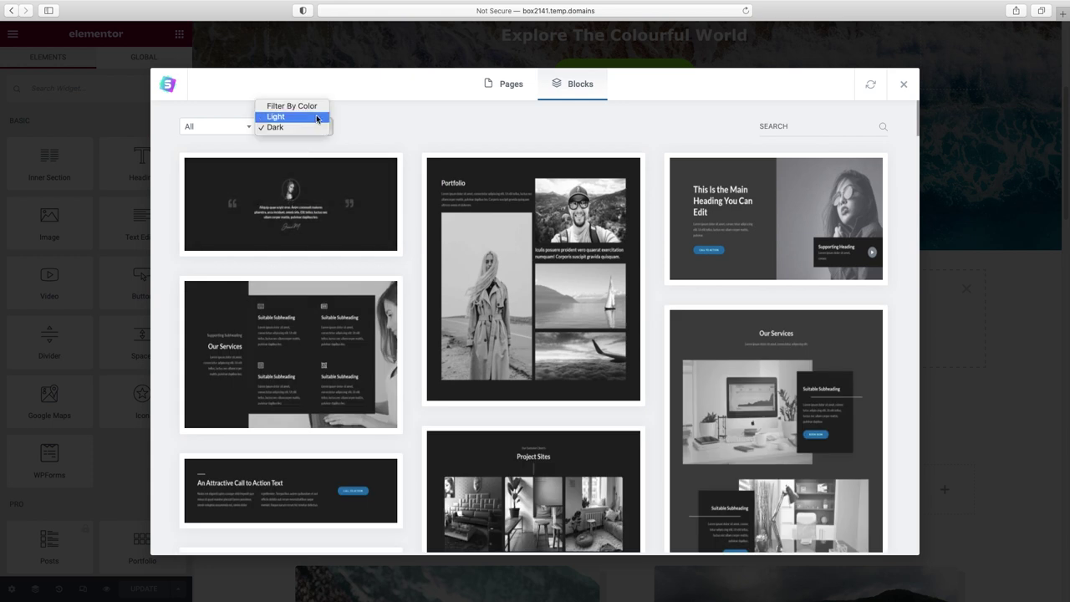
left_click(317, 107)
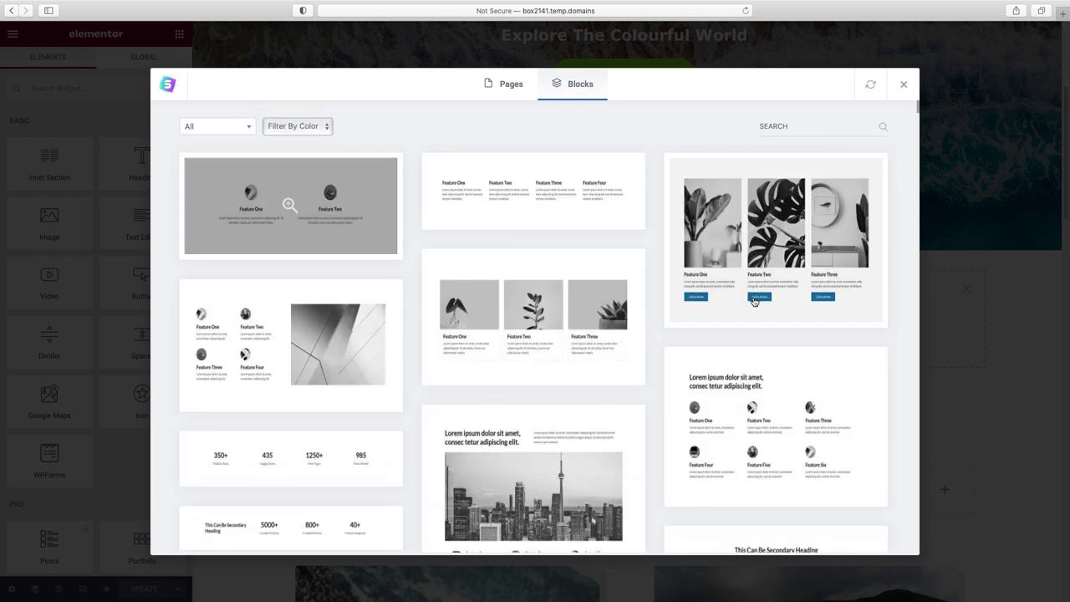
- Open the preview of the city-skyline block with three features
scroll(660, 275, "down", 2)
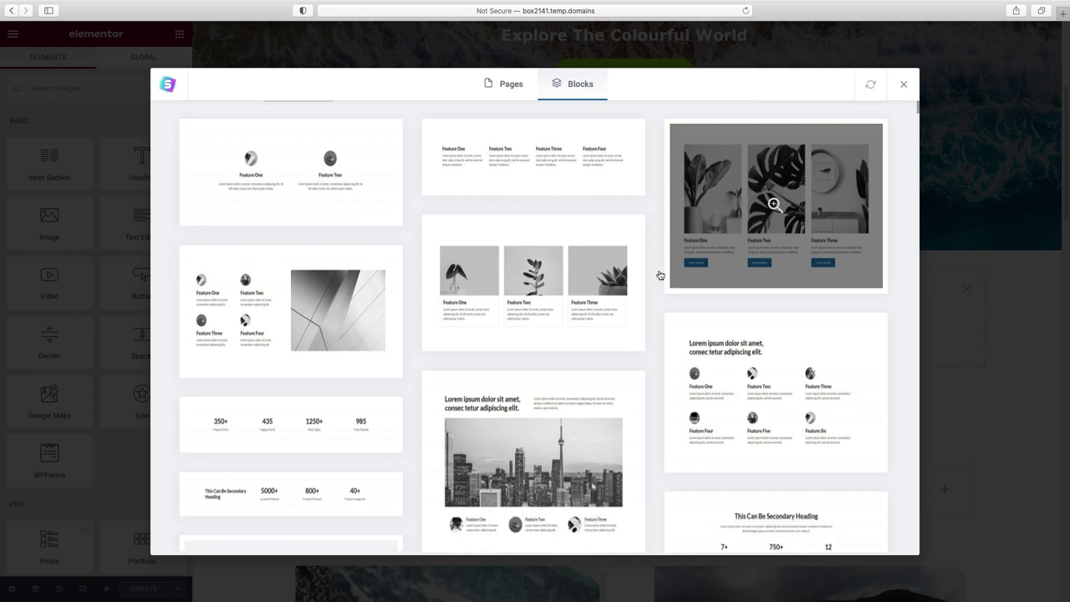
scroll(660, 275, "down", 5)
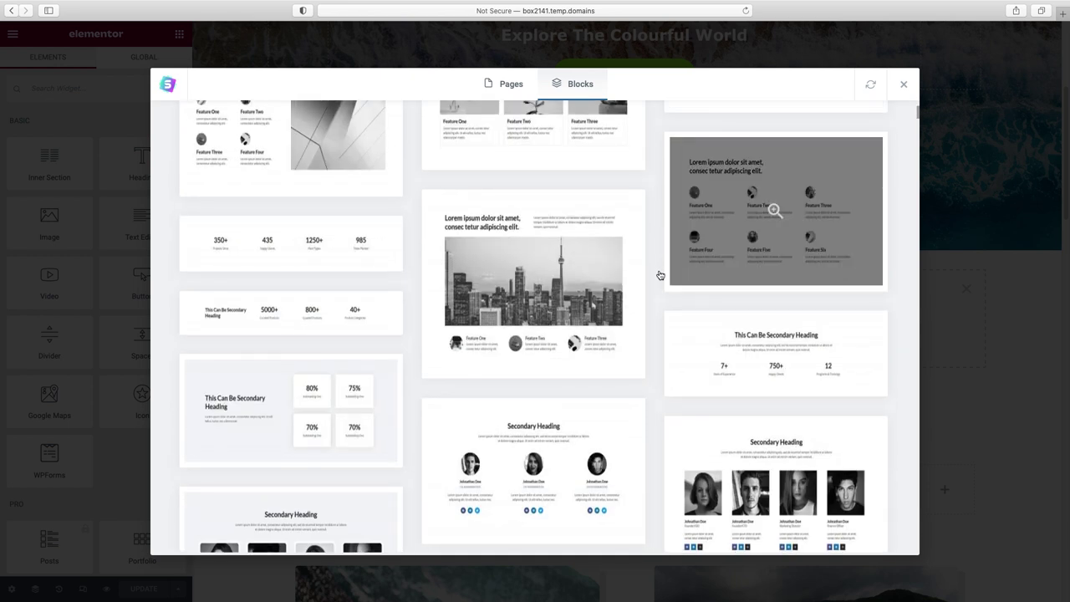
scroll(660, 275, "down", 1)
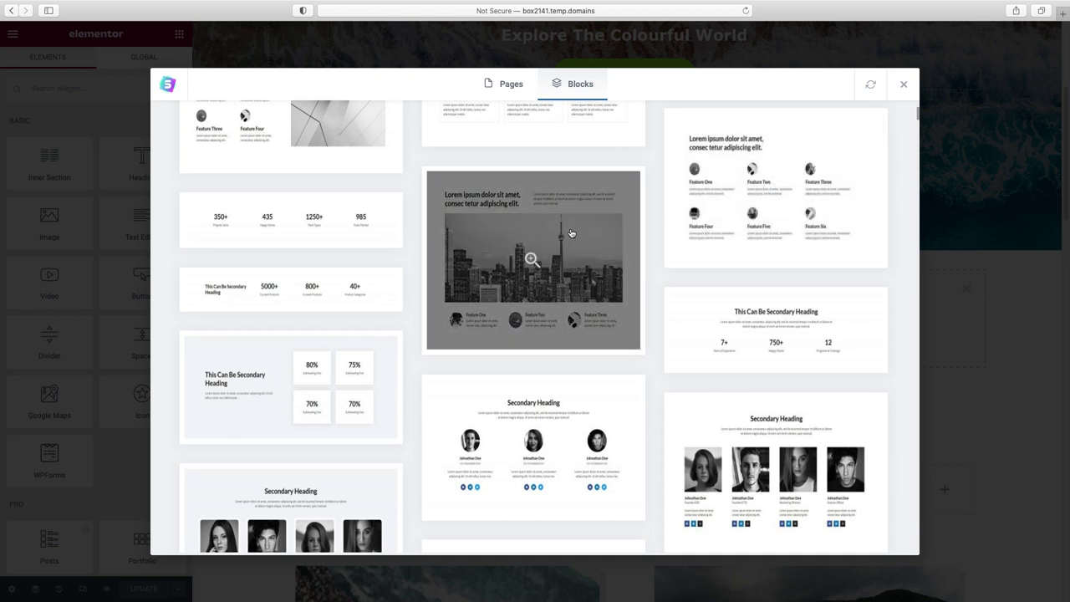
left_click(571, 233)
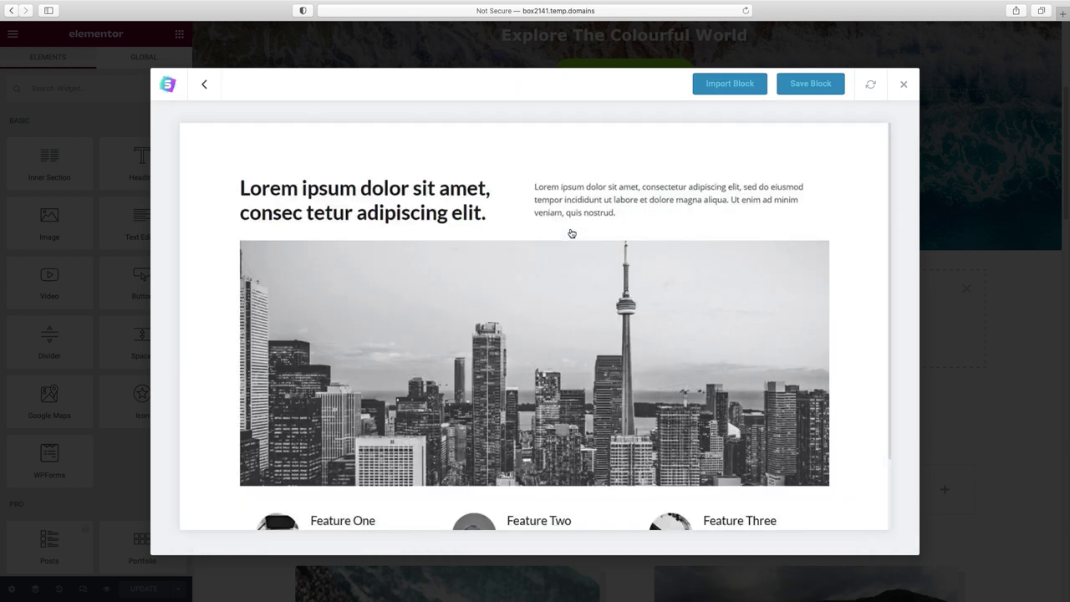
- Import the city-skyline feature block onto the page below the hero
left_click(739, 89)
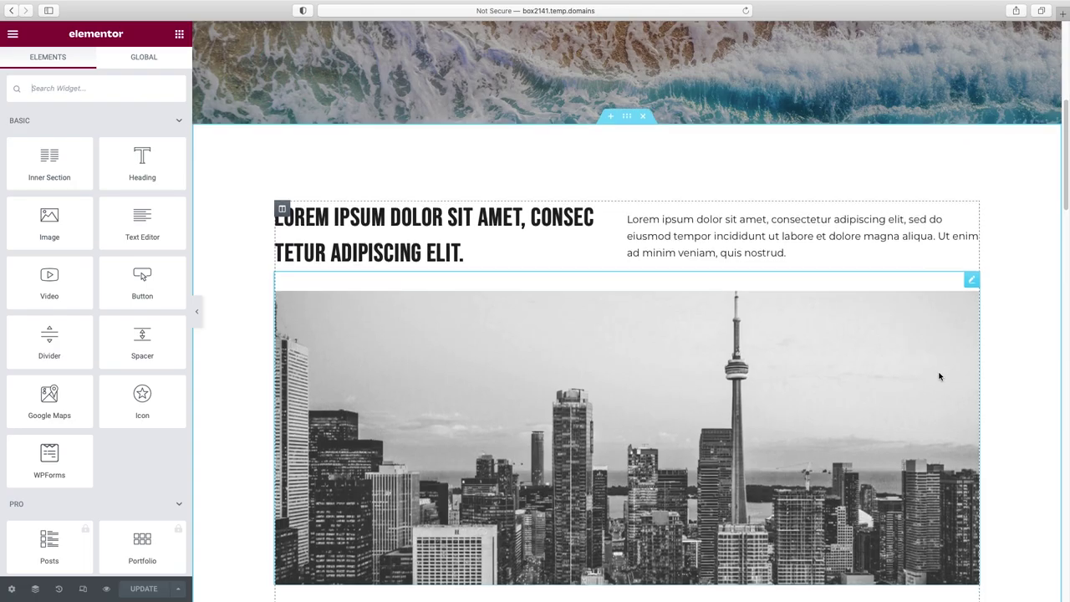
scroll(940, 376, "down", 2)
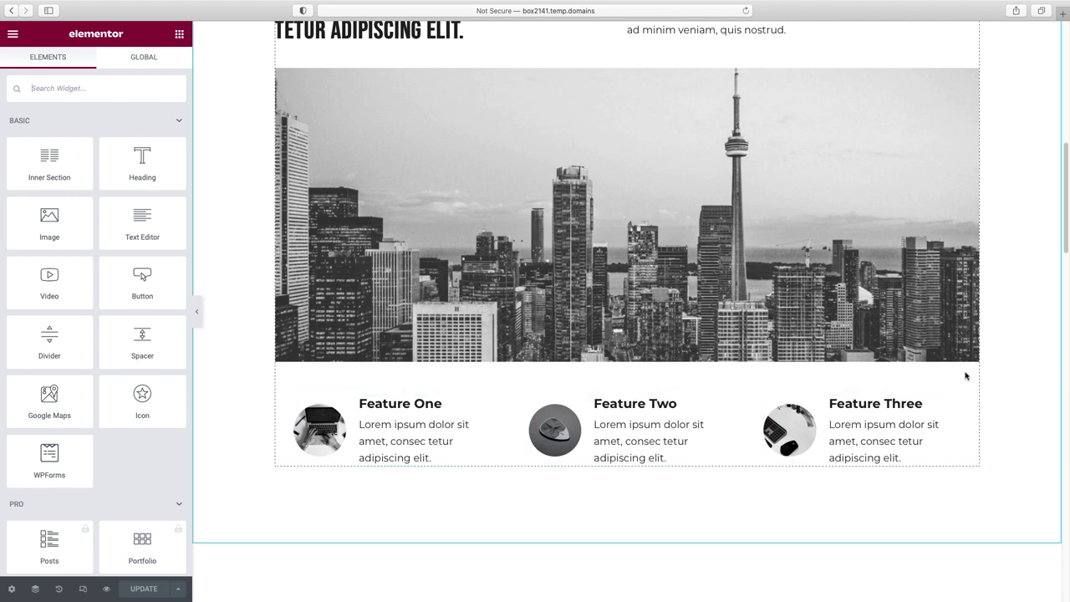
scroll(991, 386, "up", 1)
scroll(991, 385, "up", 1)
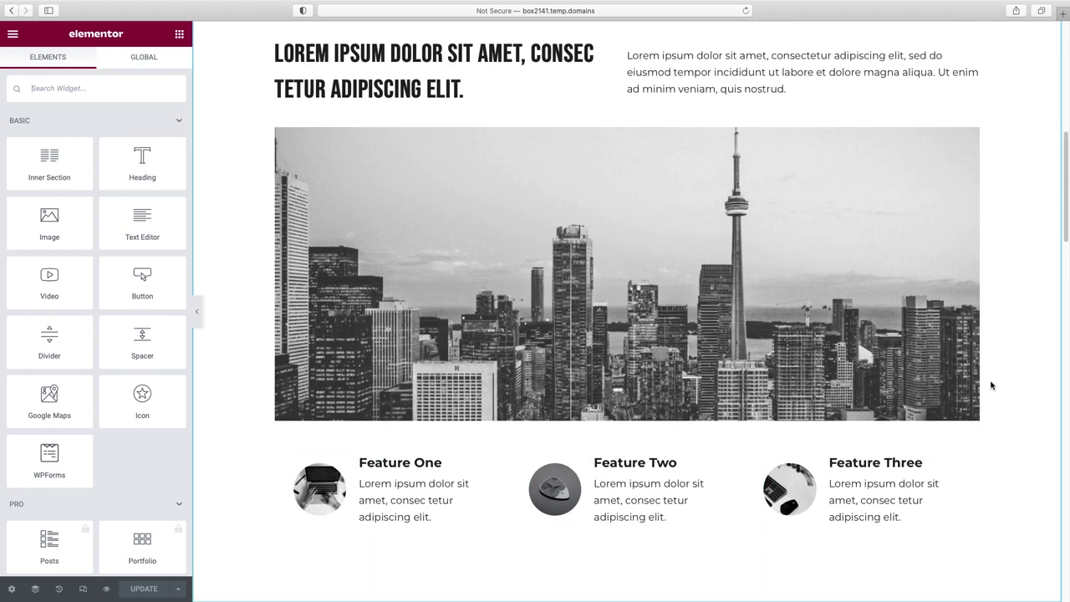
scroll(991, 386, "up", 1)
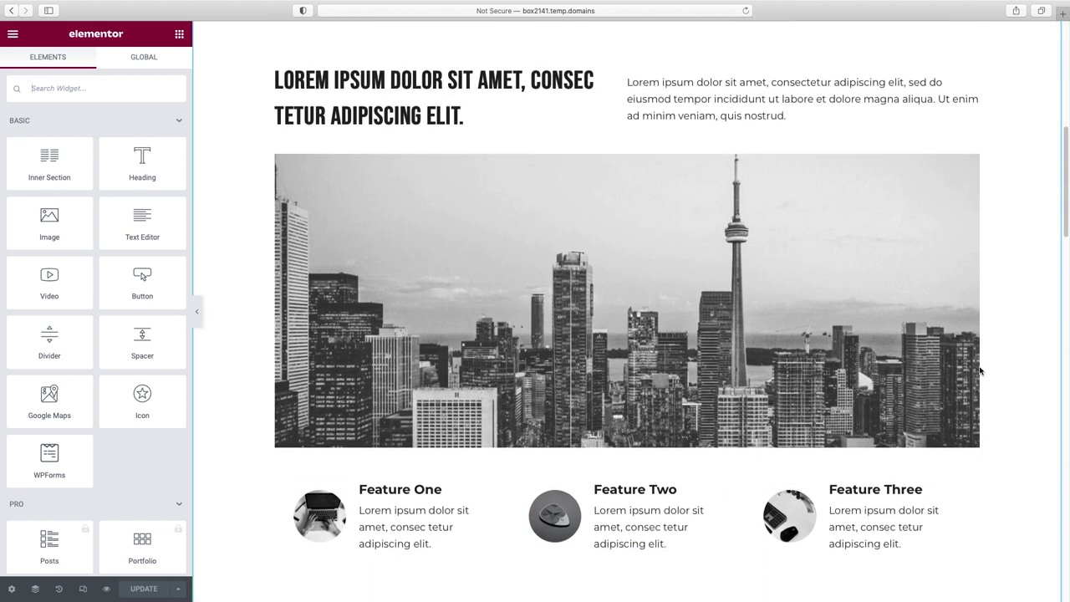
- Delete the paragraph Text Editor widget beside the Lorem Ipsum heading
left_click(424, 81)
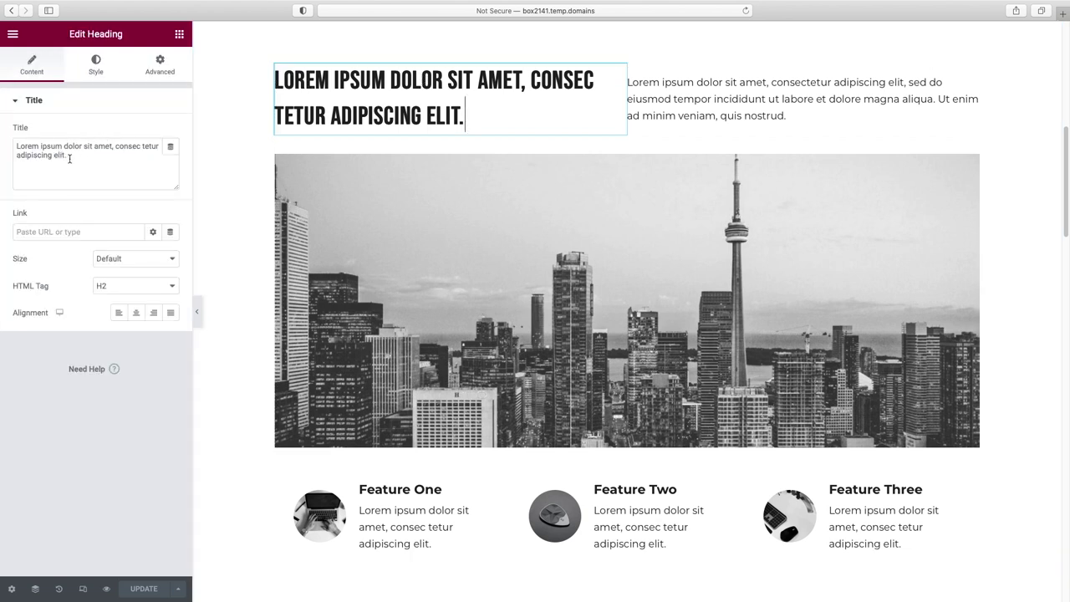
left_click(692, 97)
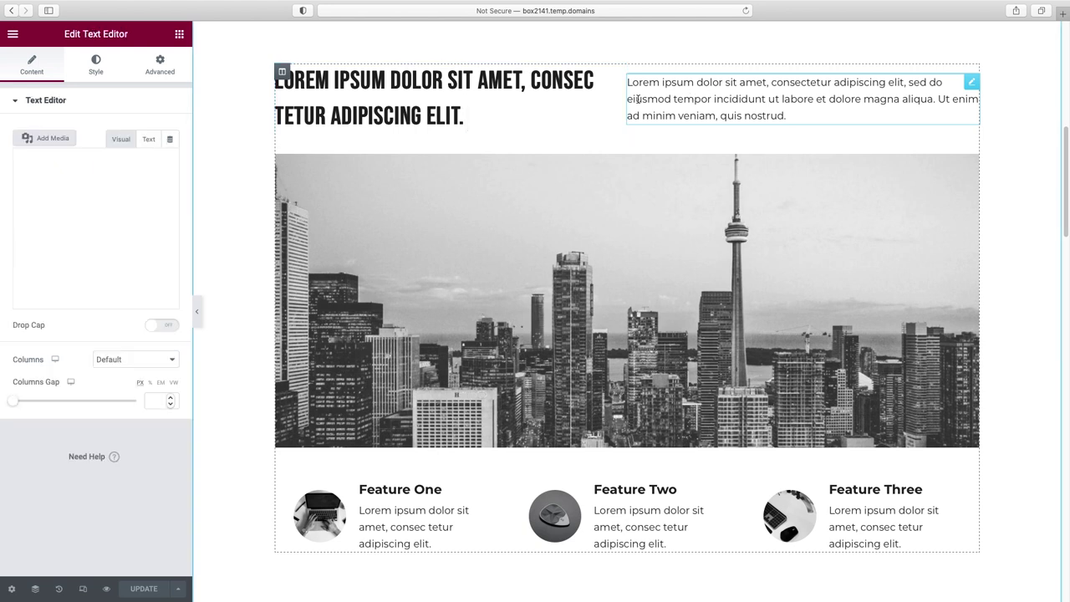
right_click(973, 87)
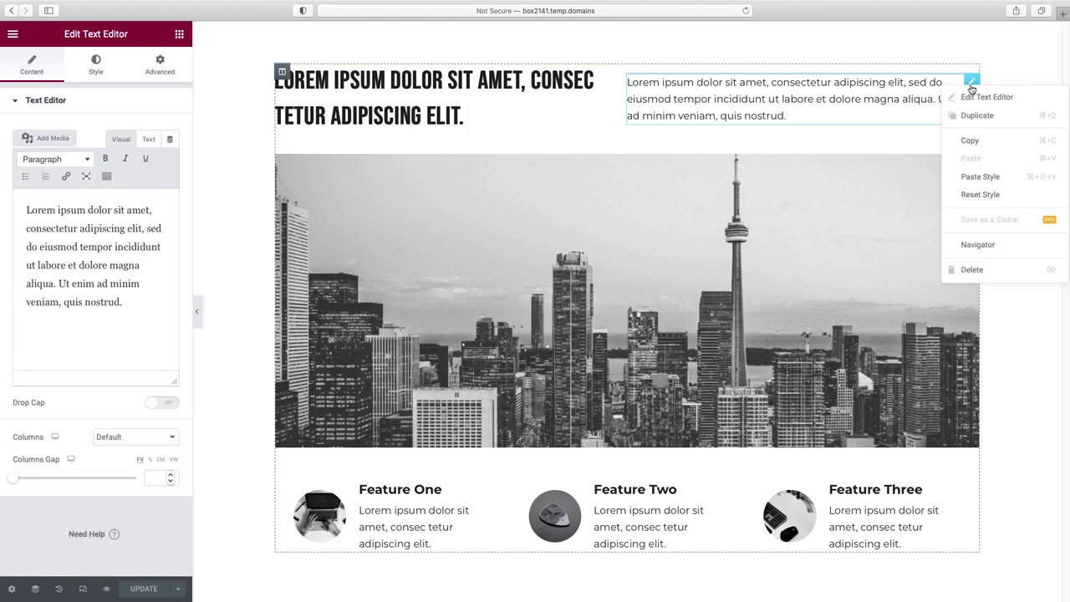
left_click(973, 268)
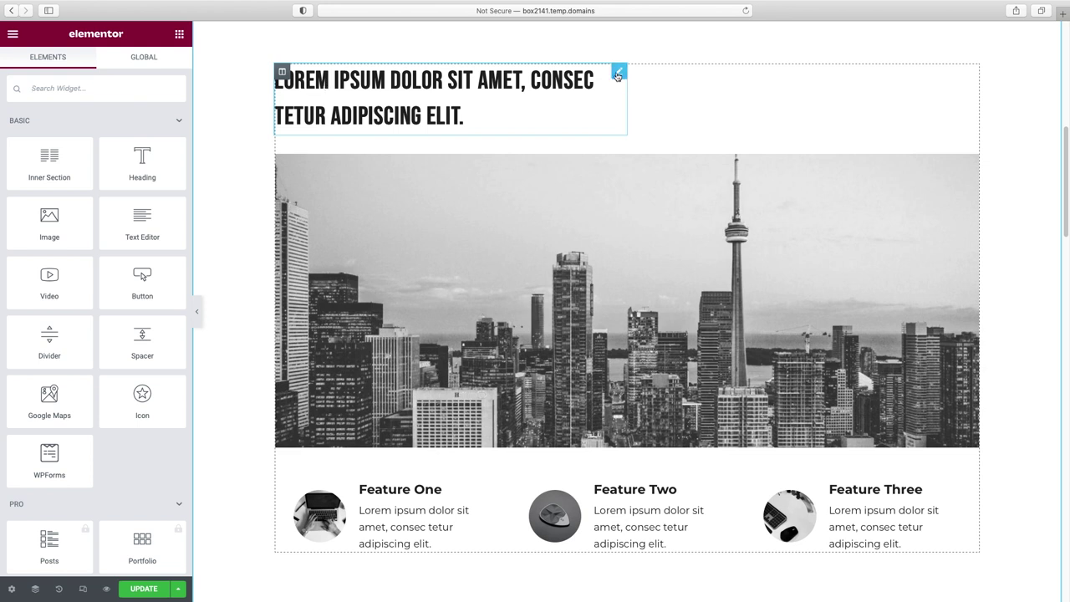
- Set the Lorem Ipsum heading's Typography line height to 1.1 em
left_click(618, 73)
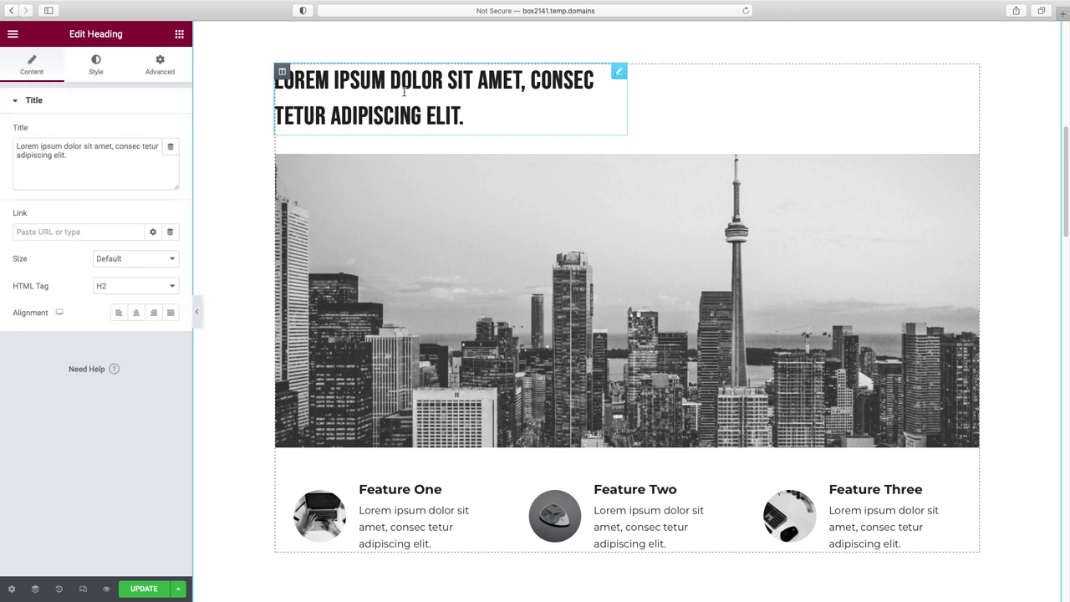
left_click(96, 68)
left_click(171, 159)
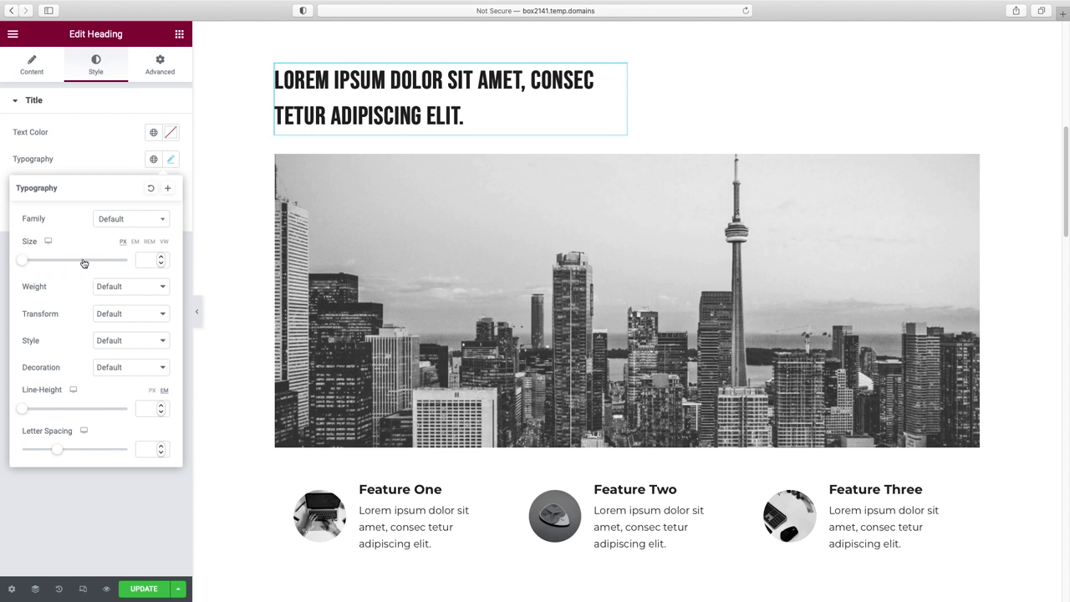
left_click(126, 318)
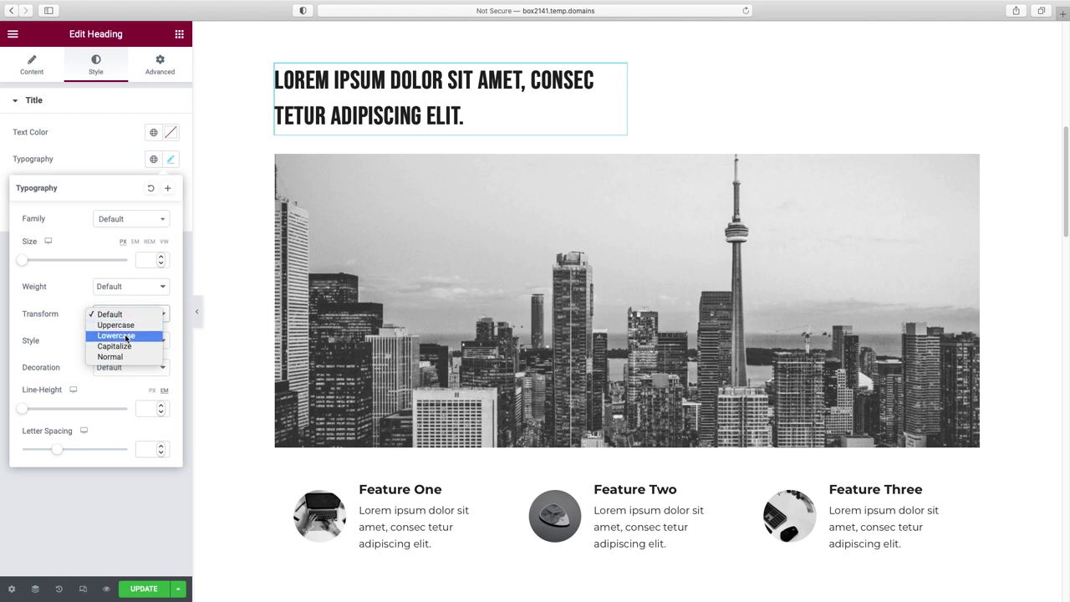
left_click(71, 343)
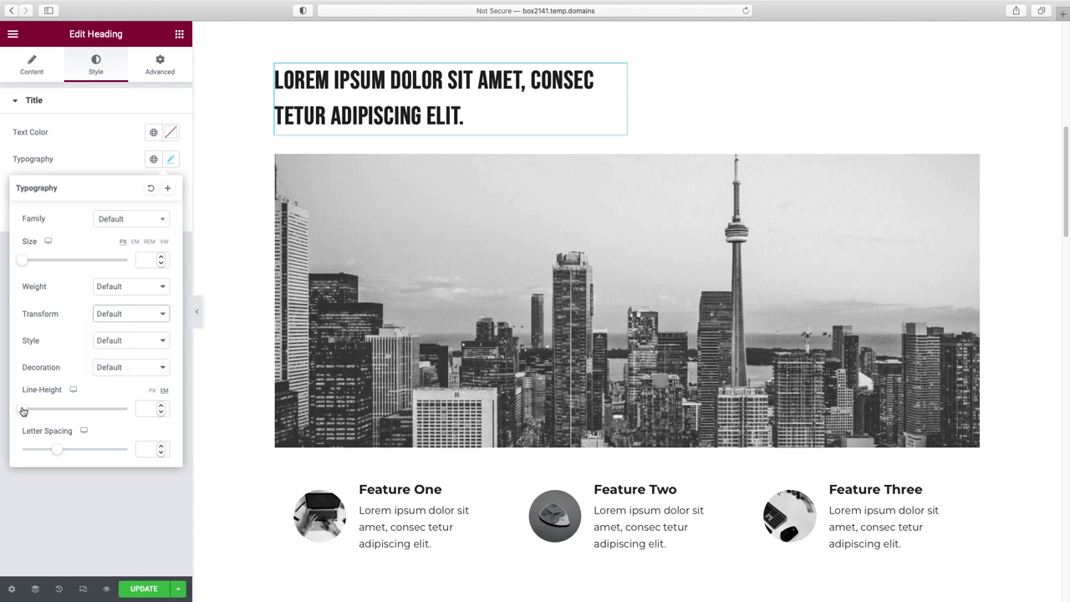
left_click(27, 409)
left_click_drag(27, 411, 33, 410)
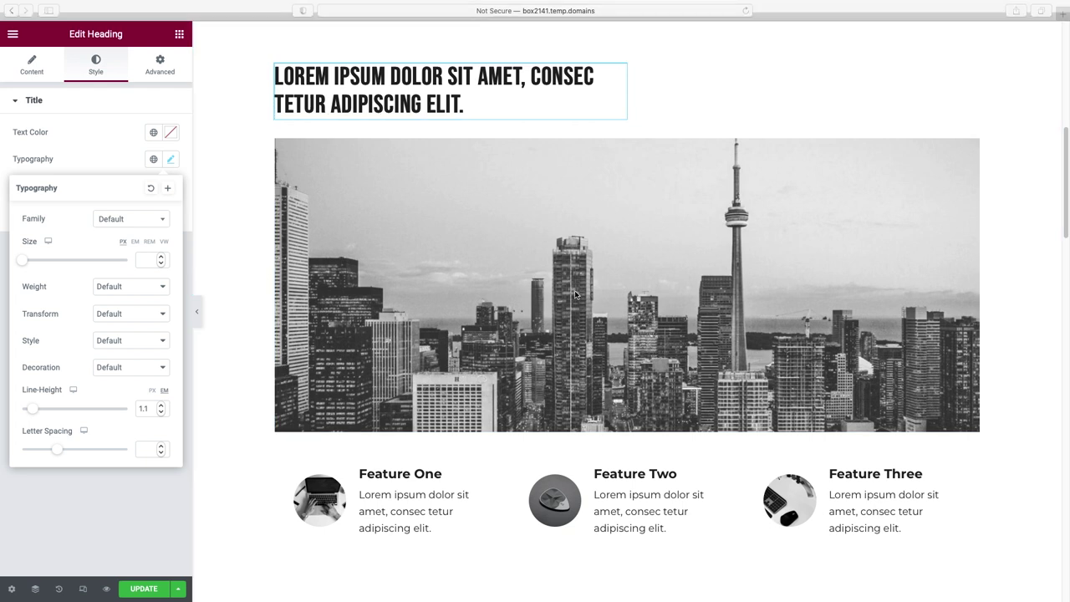
left_click(601, 279)
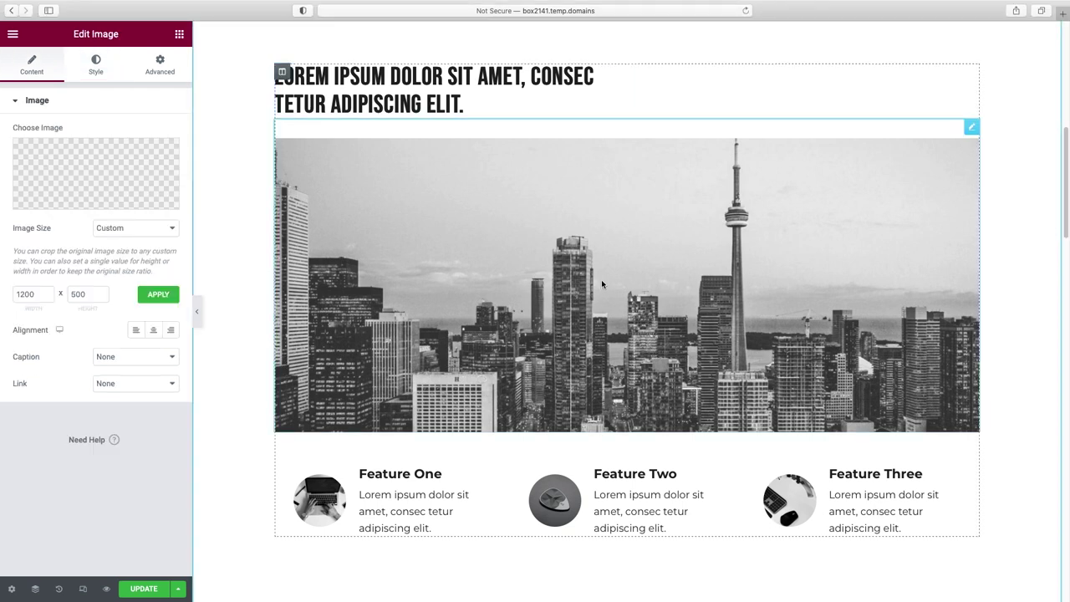
- Swap the skyline image for the Media Library photo of a woman on a laptop on a seaside terrace
left_click(87, 201)
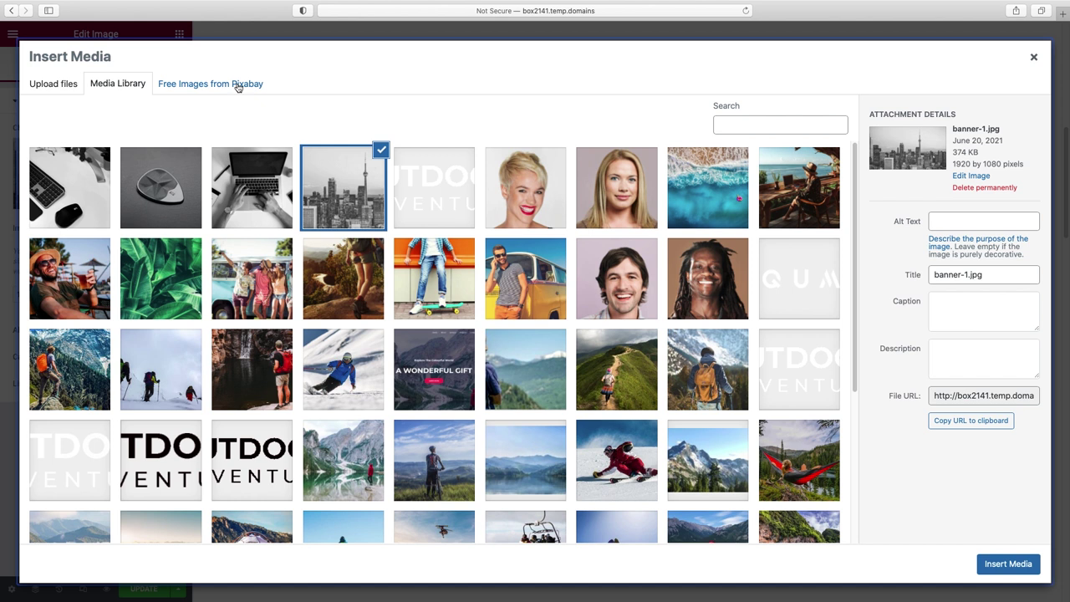
left_click(794, 177)
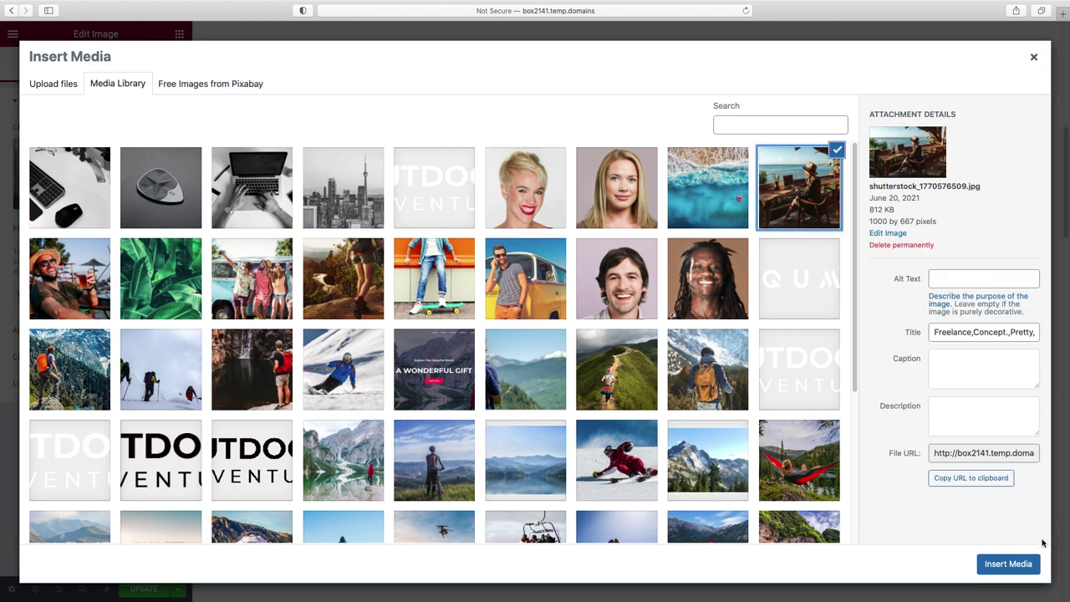
left_click(1018, 565)
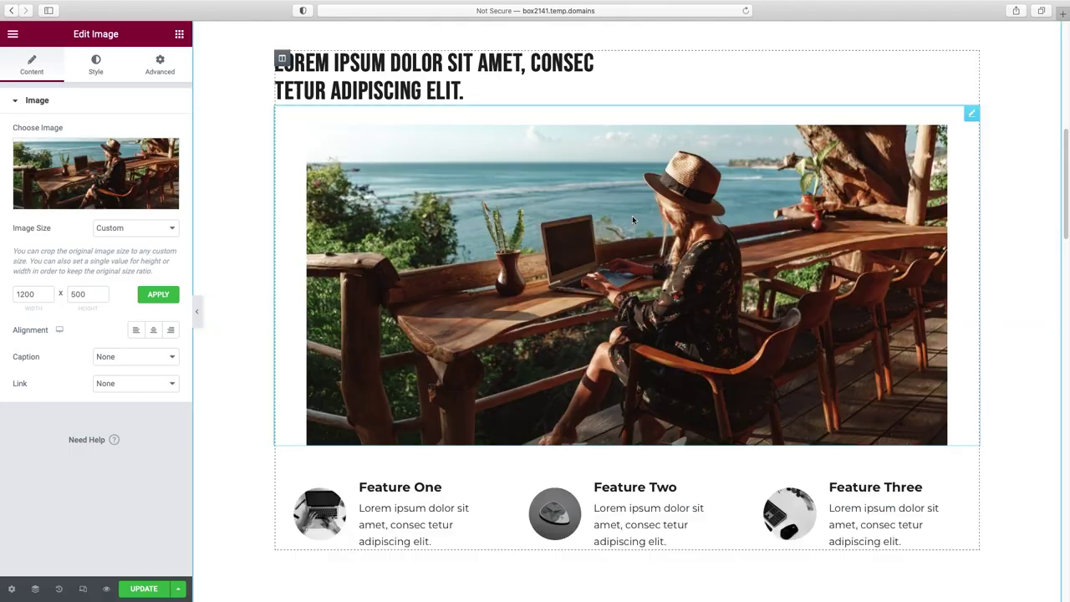
scroll(632, 216, "down", 3)
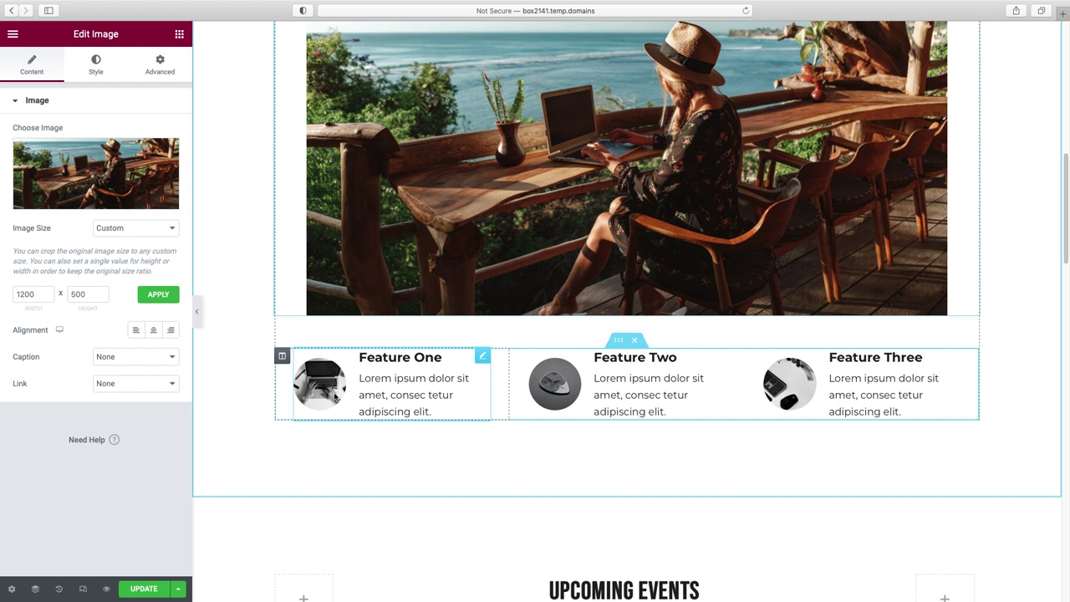
left_click(482, 357)
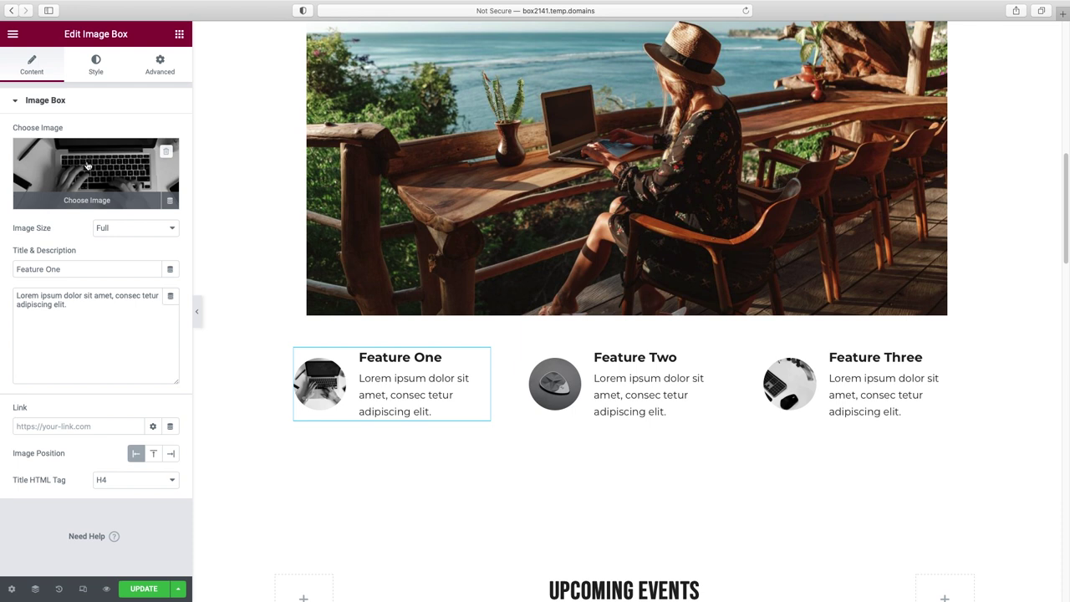
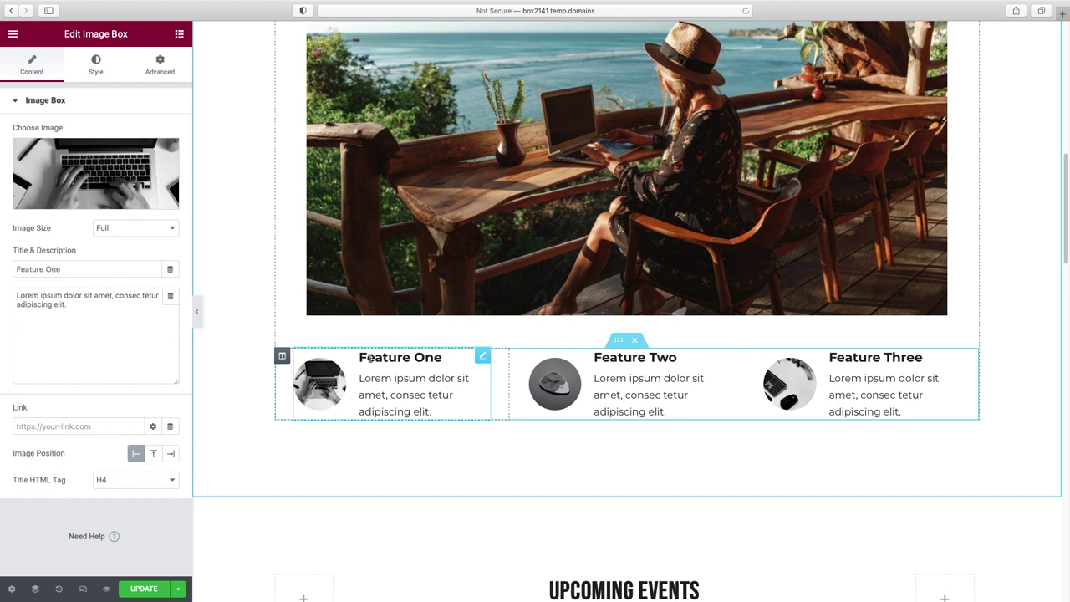
- Delete the Feature One, Feature Two and Feature Three image boxes below the photo
right_click(481, 358)
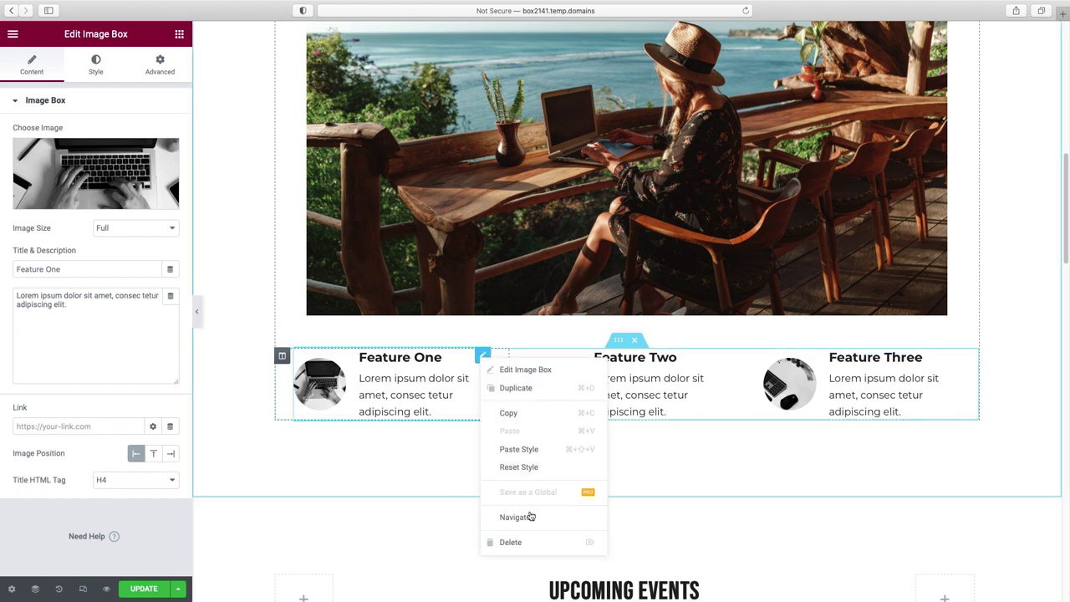
left_click(528, 543)
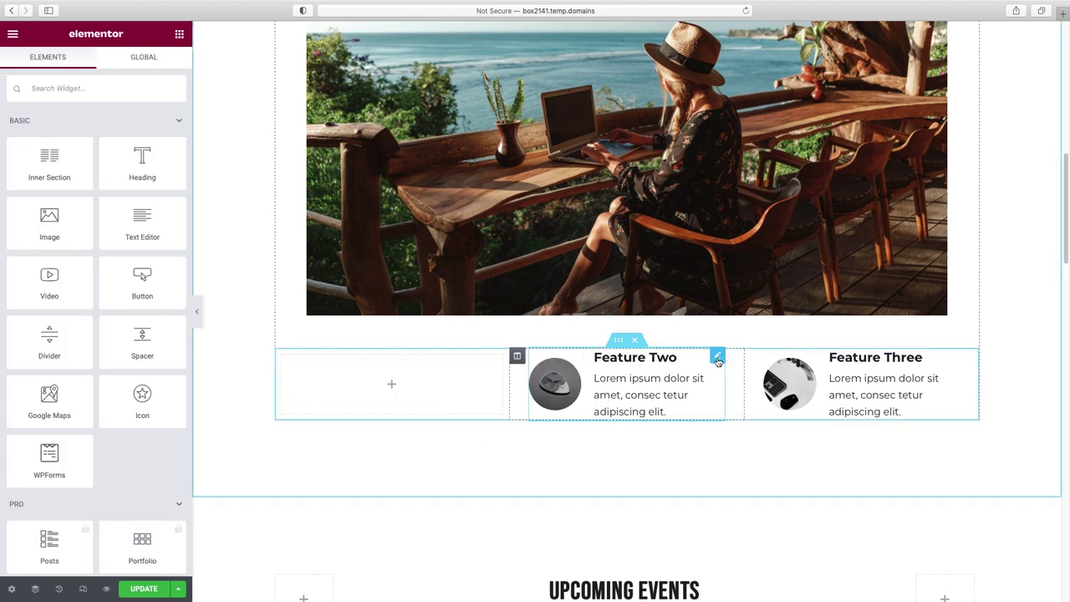
right_click(717, 357)
left_click(747, 543)
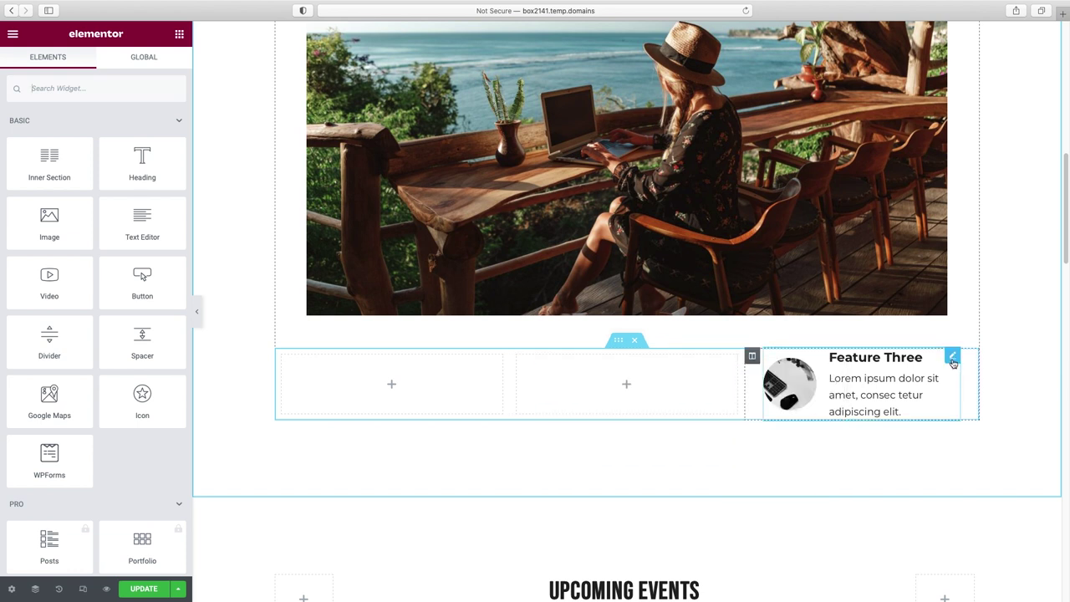
right_click(953, 358)
left_click(970, 544)
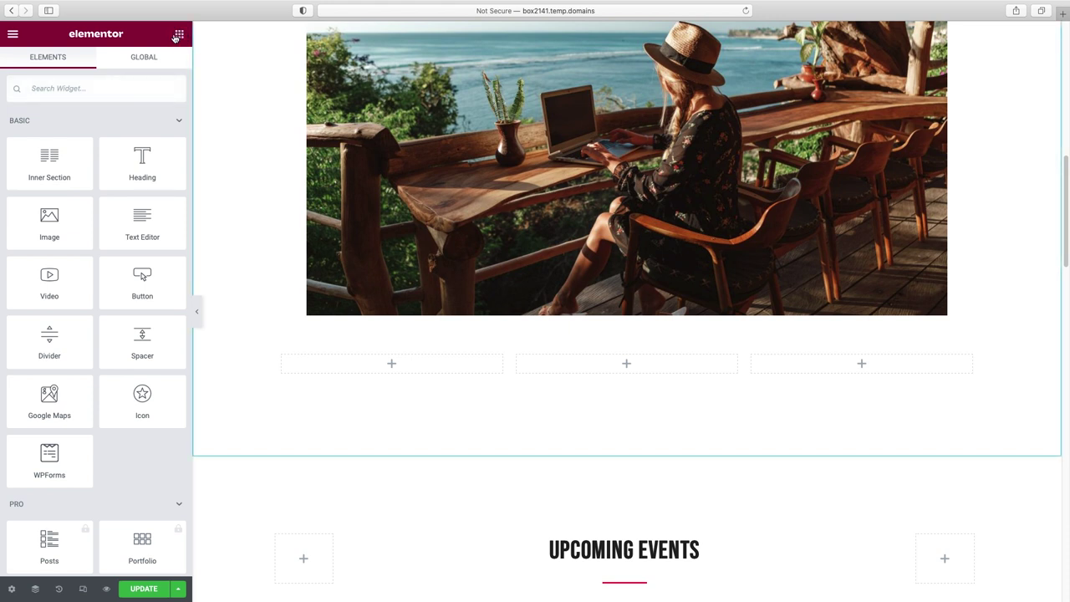
- Search the widgets for 'icon' and drop an Icon Box into the first empty column
left_click(72, 89)
type("icon")
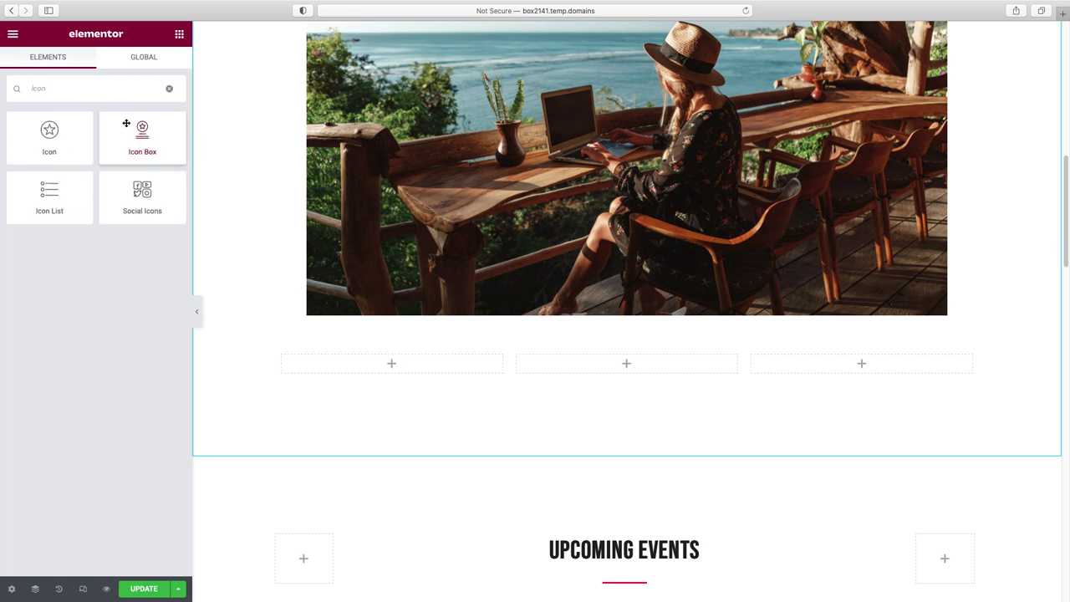
left_click_drag(146, 135, 391, 365)
scroll(390, 372, "down", 1)
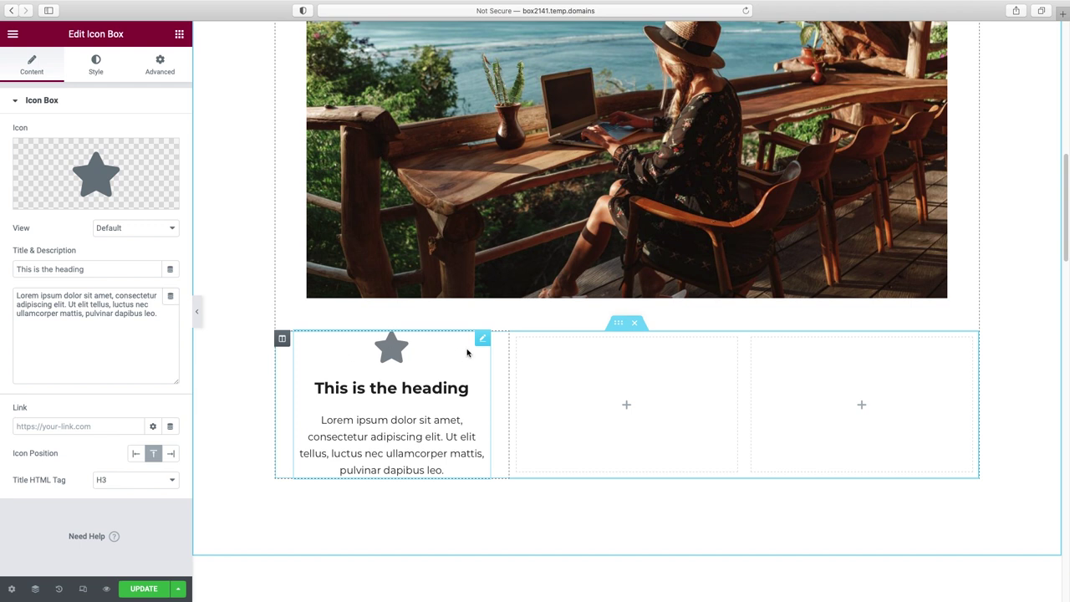
mouse_move(73, 142)
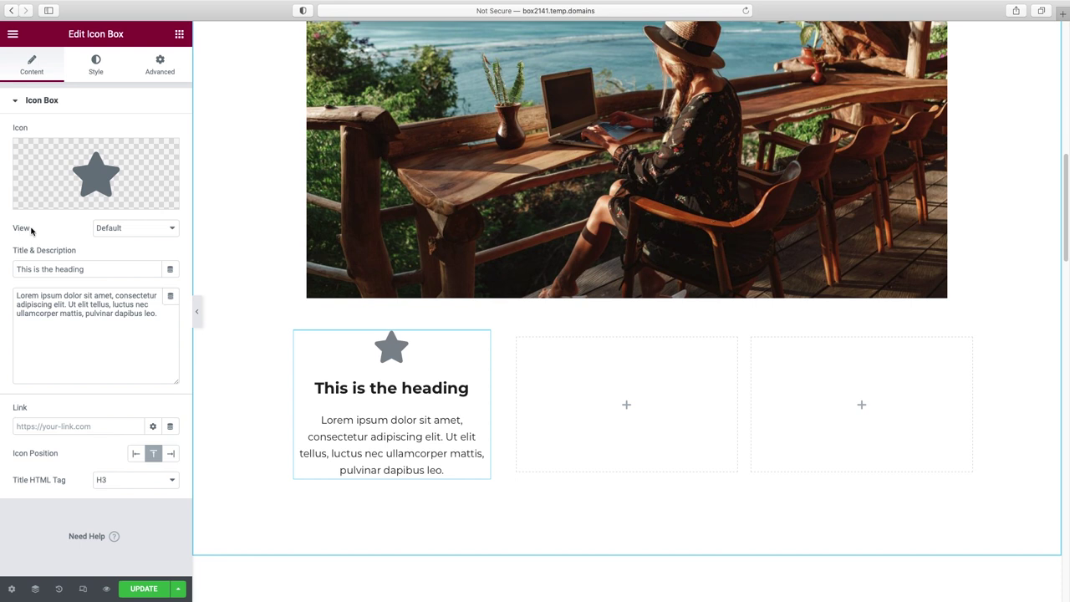
- Try the Stacked square and Framed circle icon views, then return the star to Default view
left_click(148, 229)
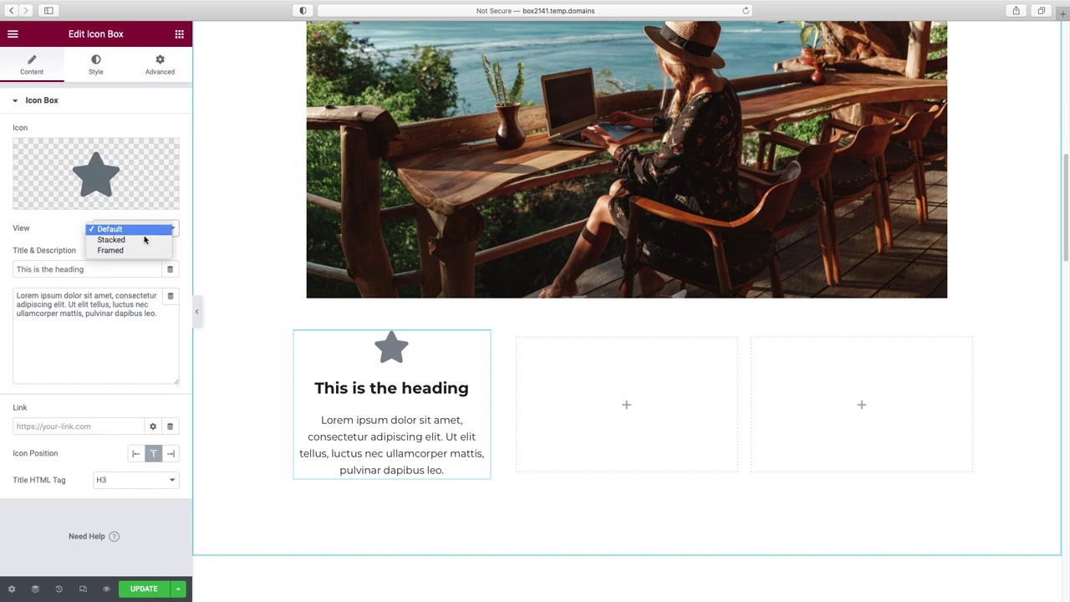
left_click(143, 242)
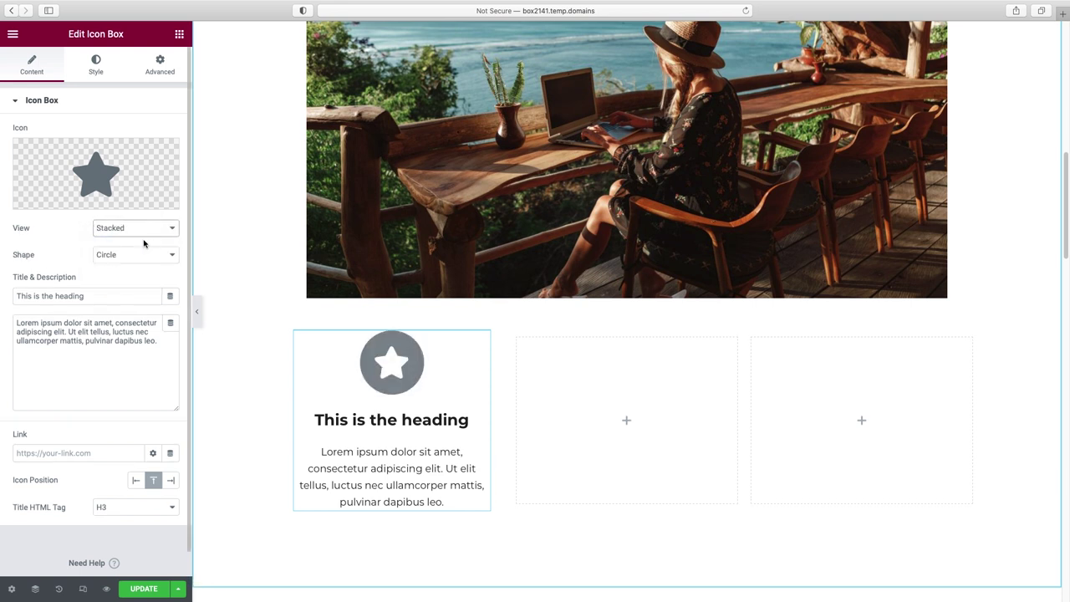
left_click(139, 256)
left_click(138, 266)
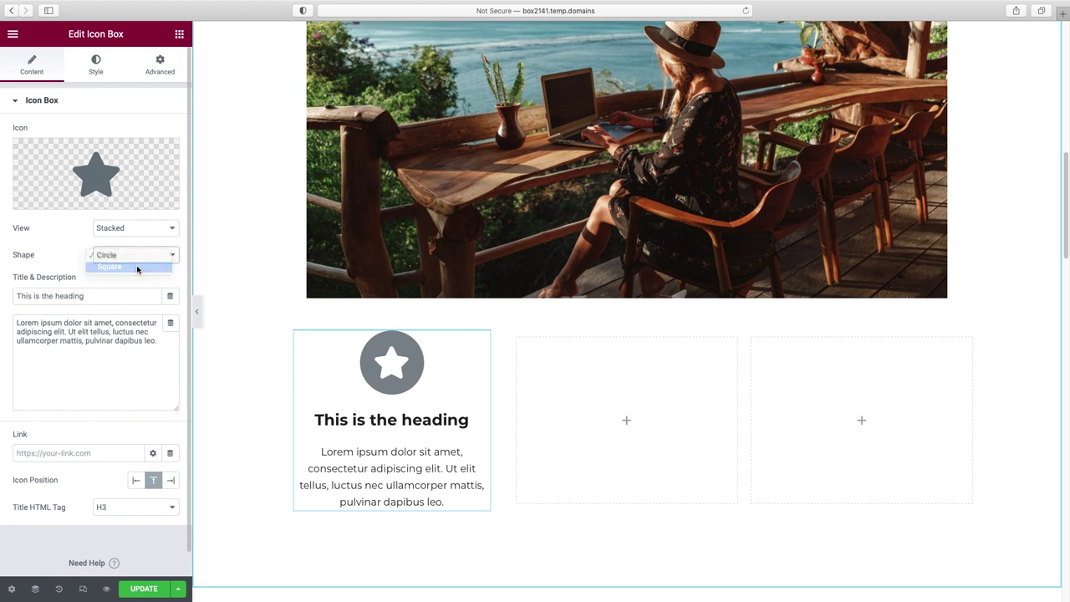
left_click(136, 230)
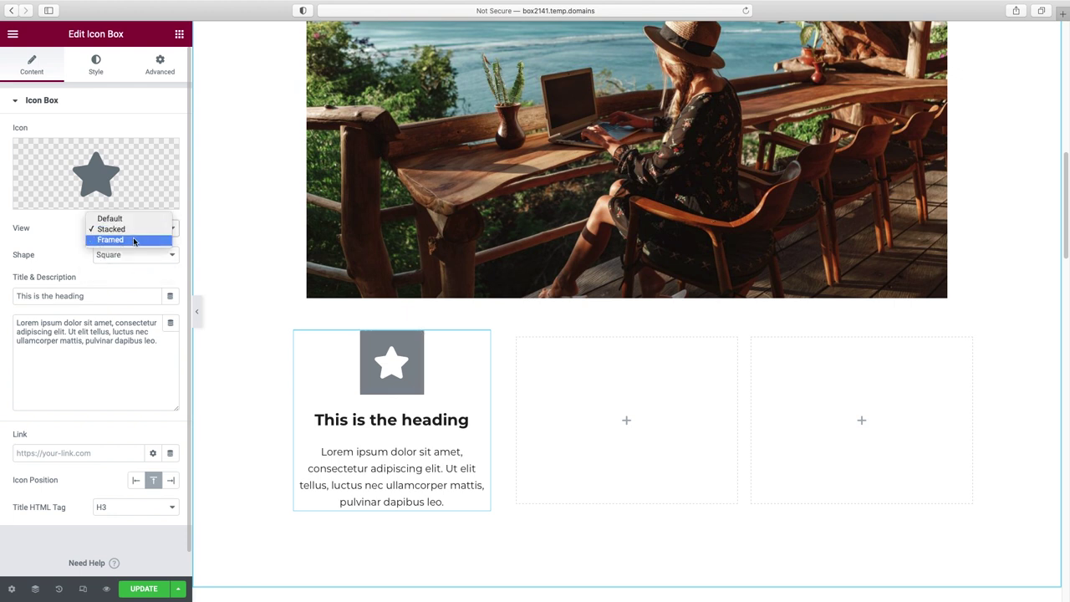
left_click(134, 241)
left_click(134, 256)
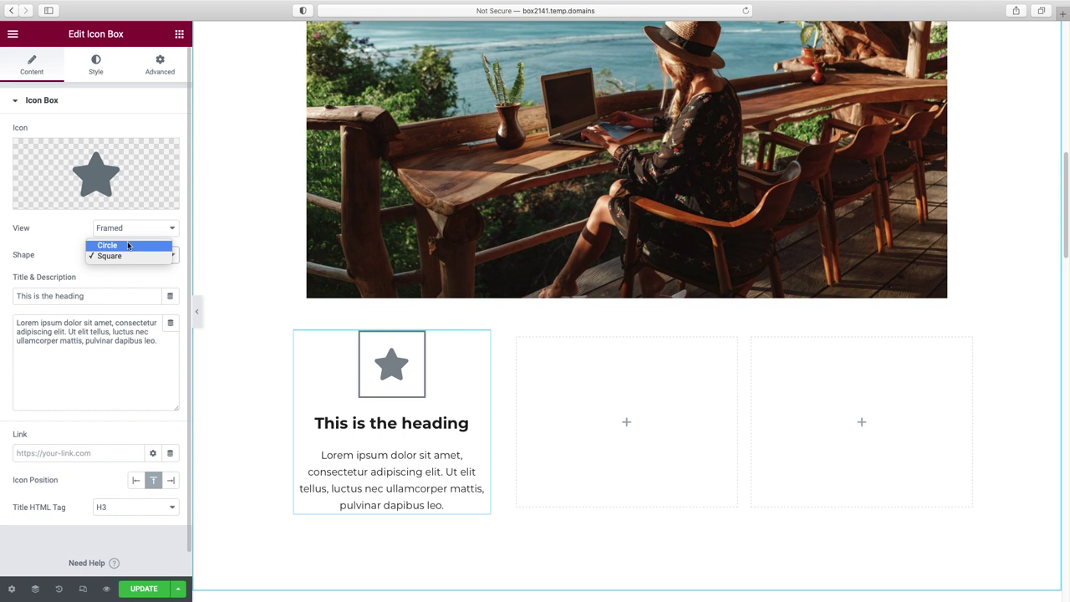
left_click(128, 245)
left_click(132, 228)
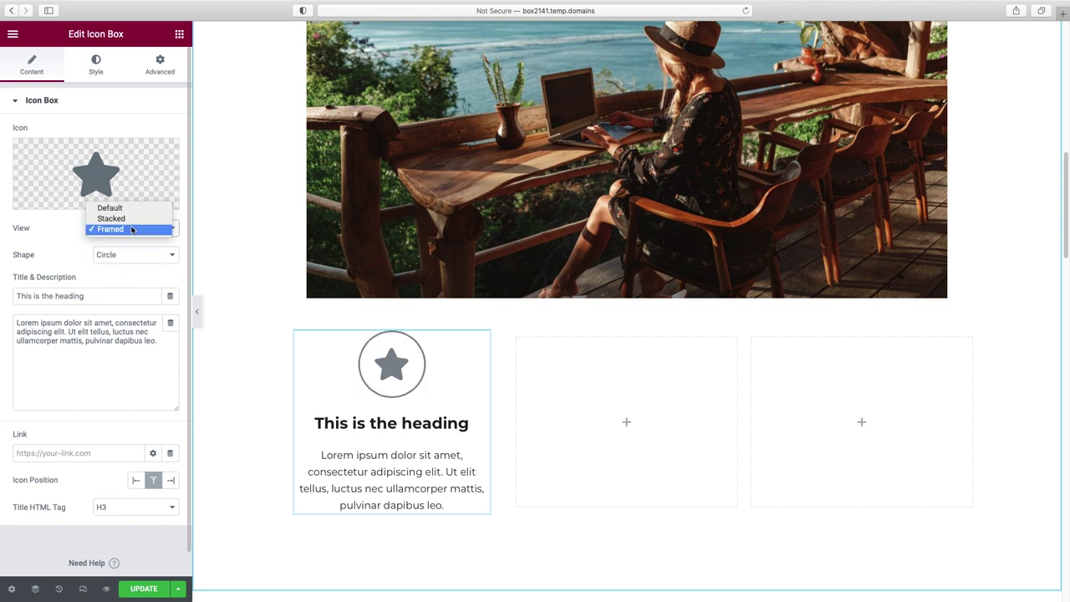
left_click(113, 207)
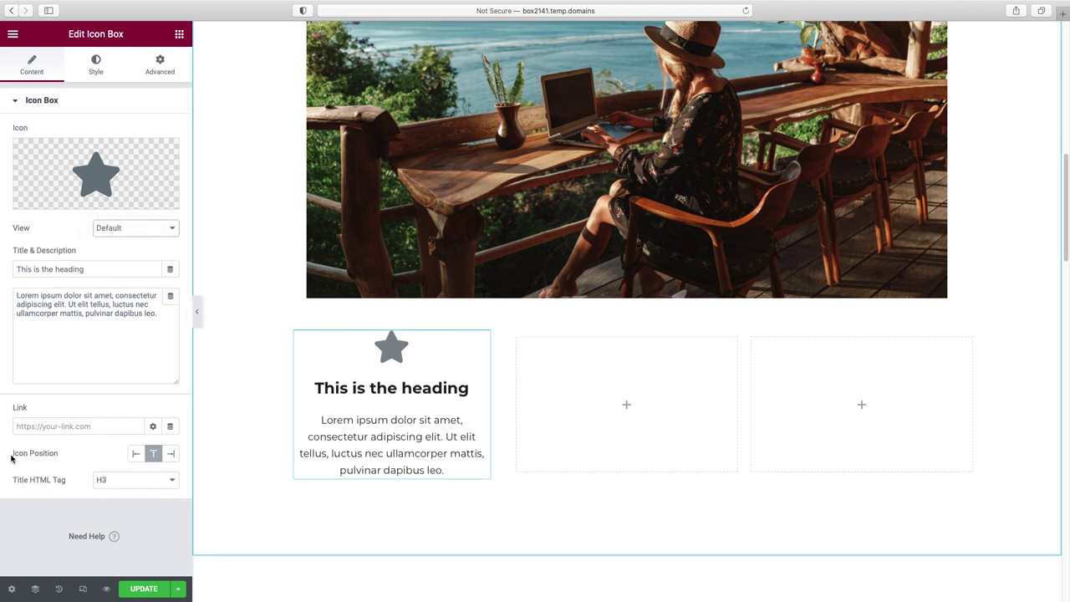
- Set the icon position to Left of the heading
left_click(171, 456)
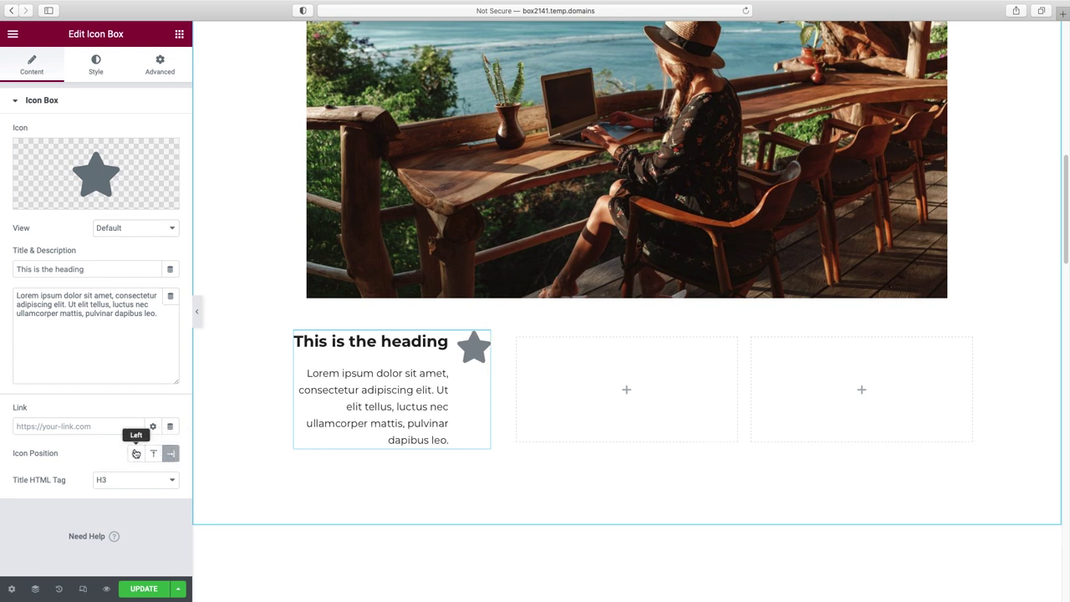
left_click(135, 453)
left_click(155, 455)
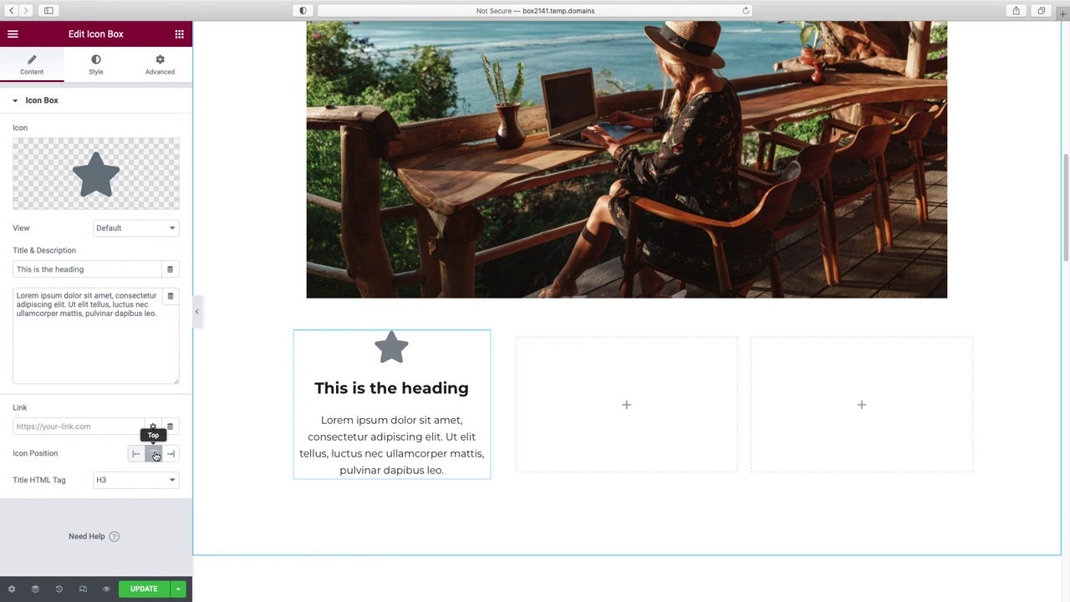
left_click(135, 456)
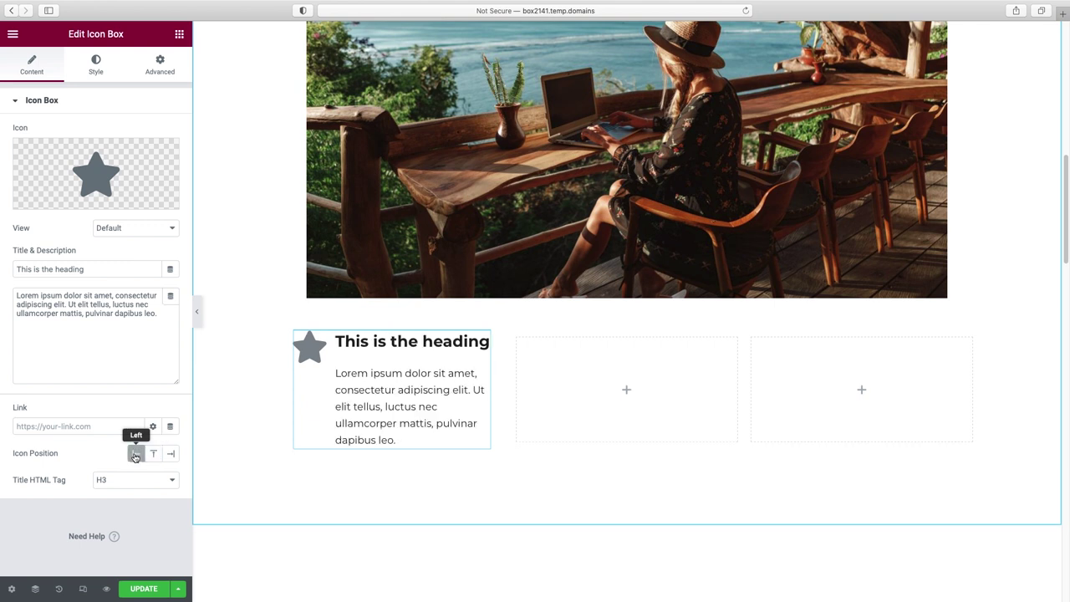
- Retitle the icon box 'Fast Service' and trim its description to one sentence
triple_click(85, 268)
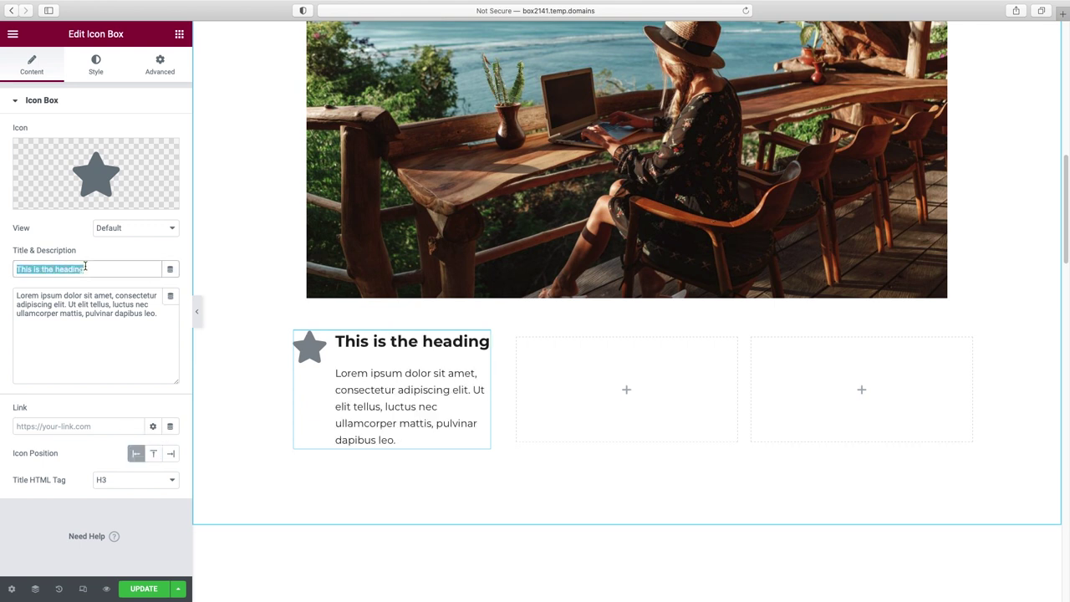
type("Fast S")
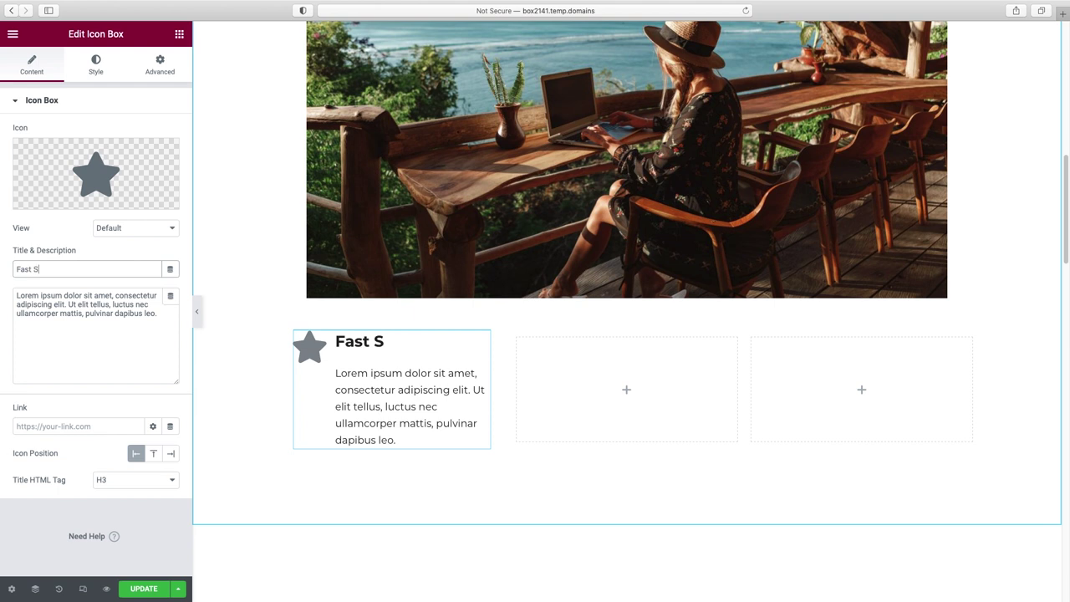
type("ervice")
left_click_drag(69, 305, 170, 321)
key("BackSpace")
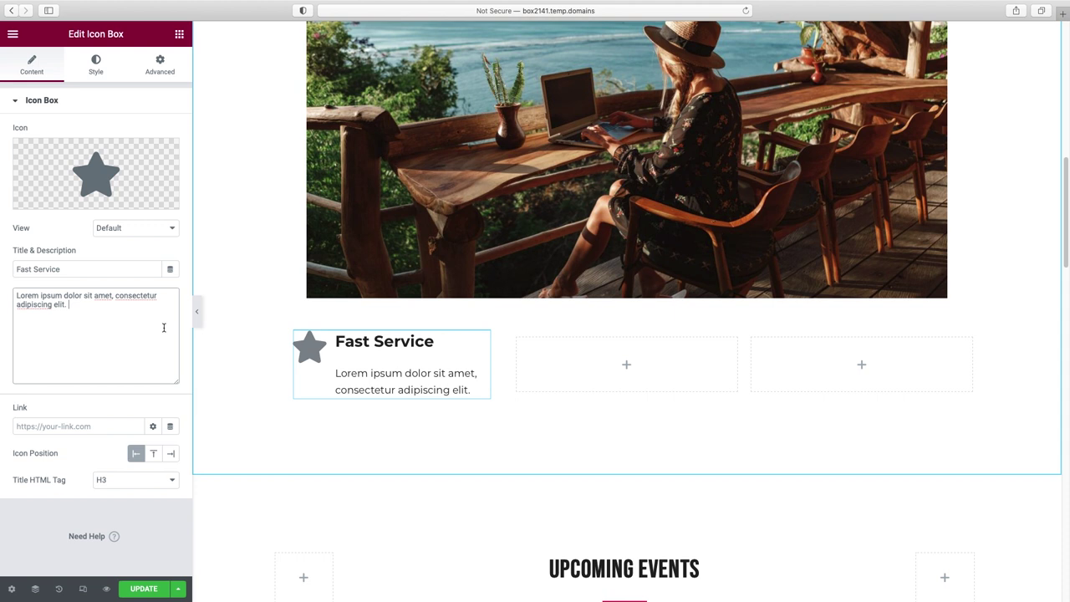
- Replace the star with the Paper plane icon, found by searching 'plane' in the Icon Library
mouse_move(84, 178)
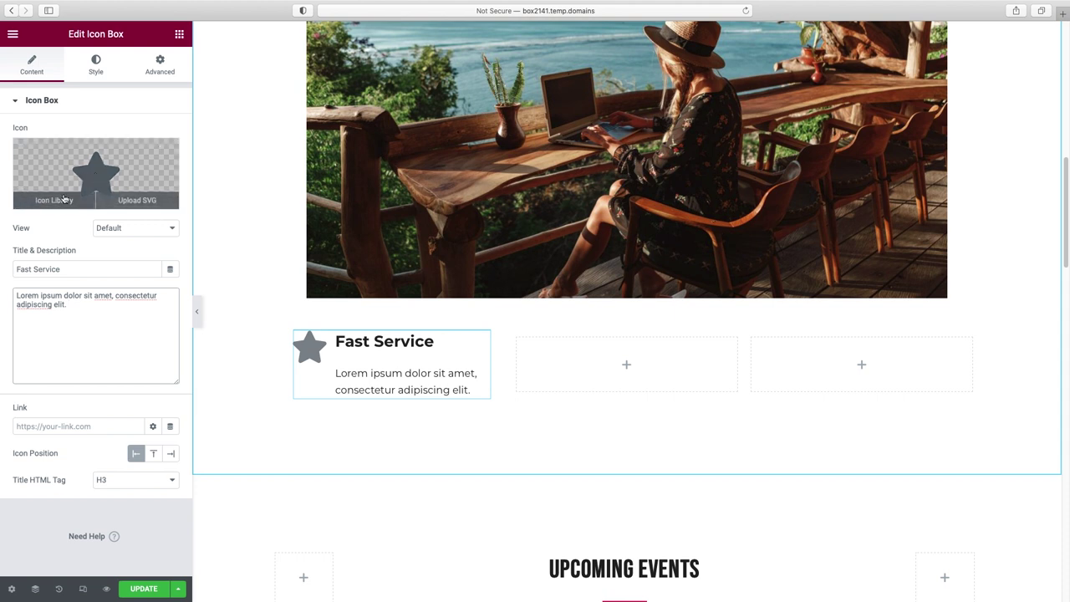
left_click(55, 201)
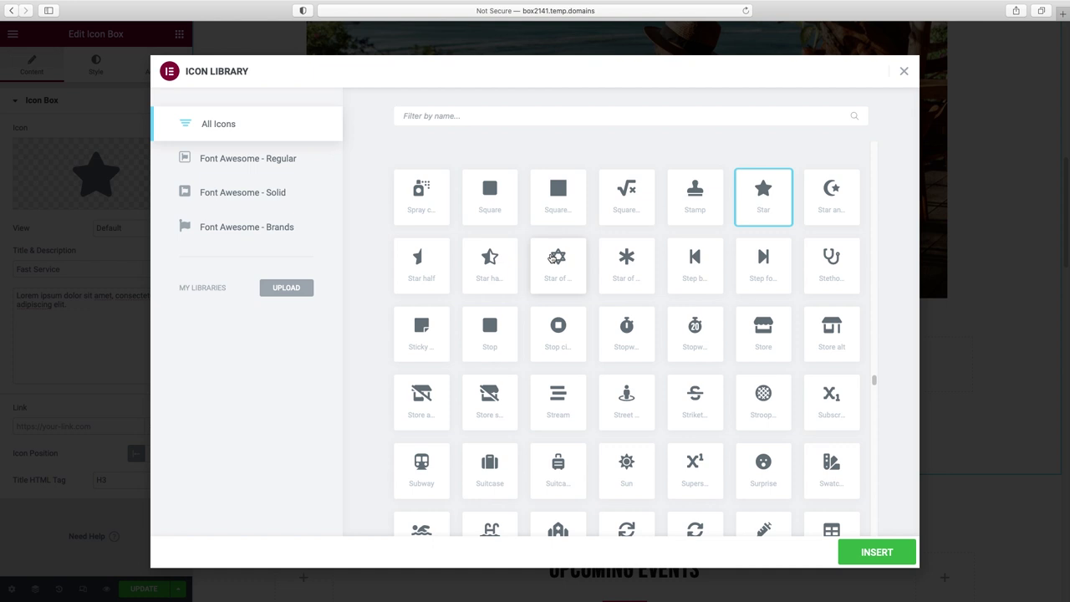
scroll(568, 268, "down", 5)
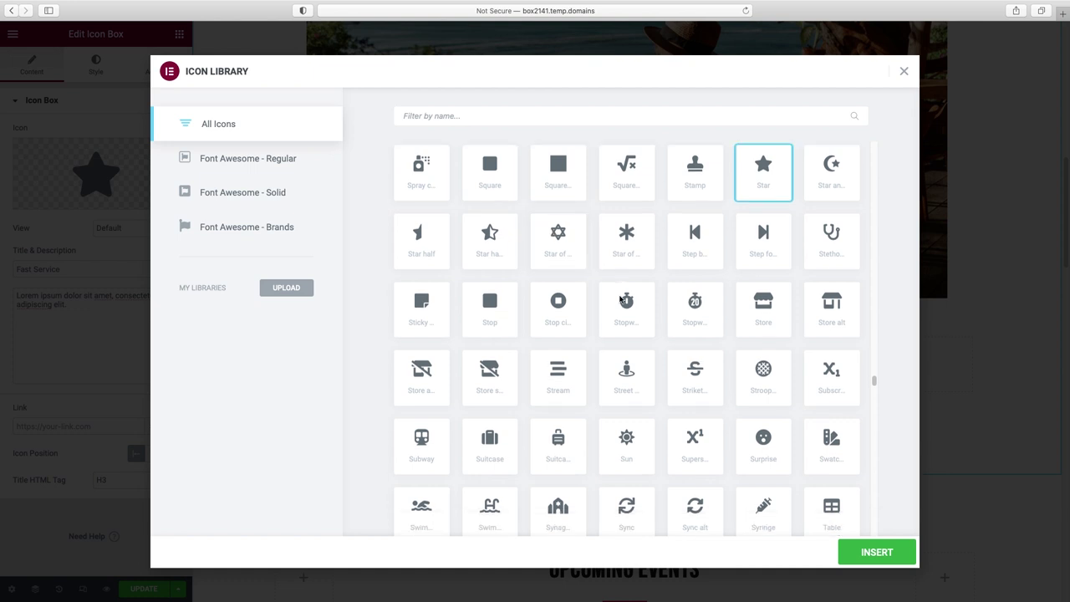
scroll(620, 301, "up", 3)
scroll(619, 302, "down", 3)
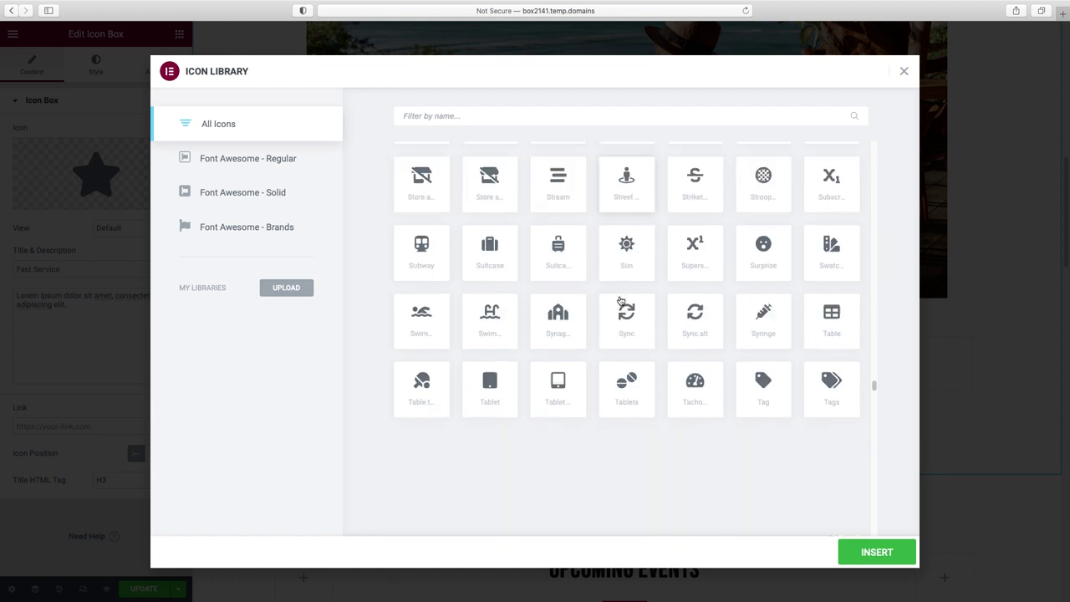
scroll(620, 301, "up", 10)
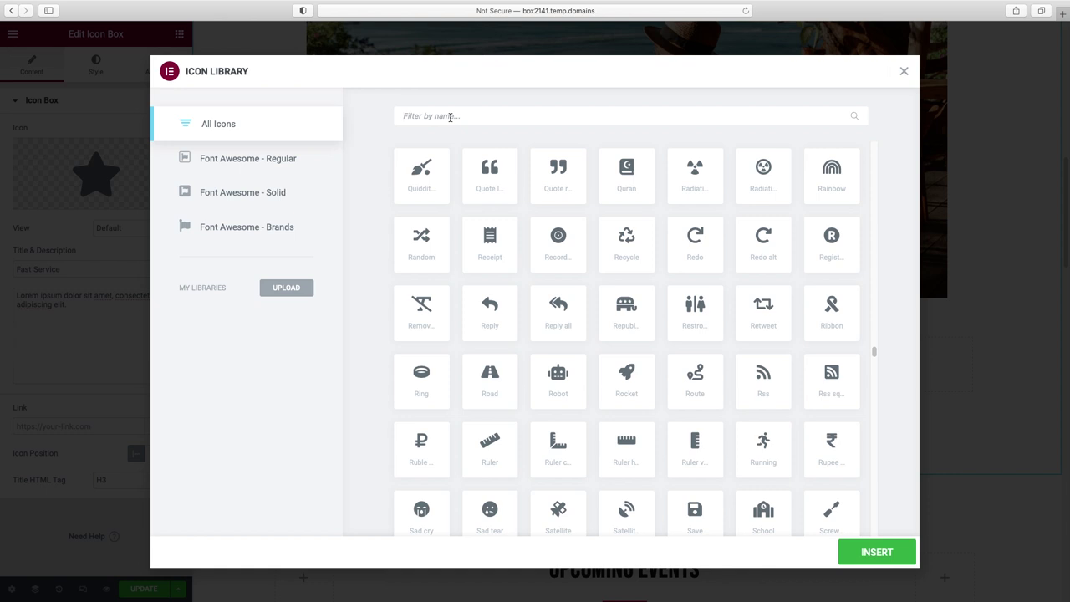
type("fast")
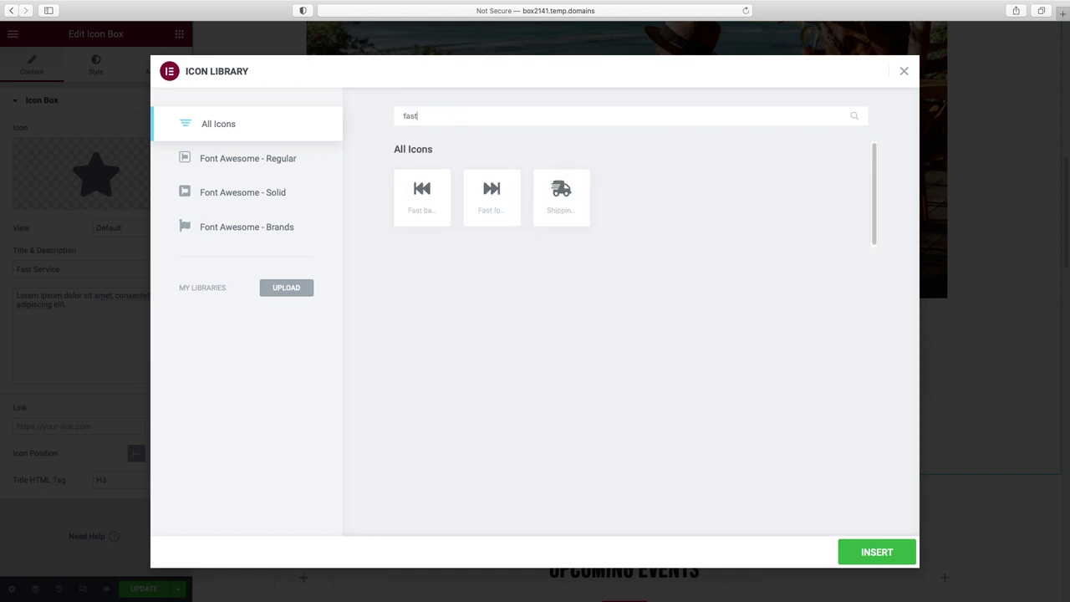
left_click_drag(452, 119, 372, 112)
type("airplane")
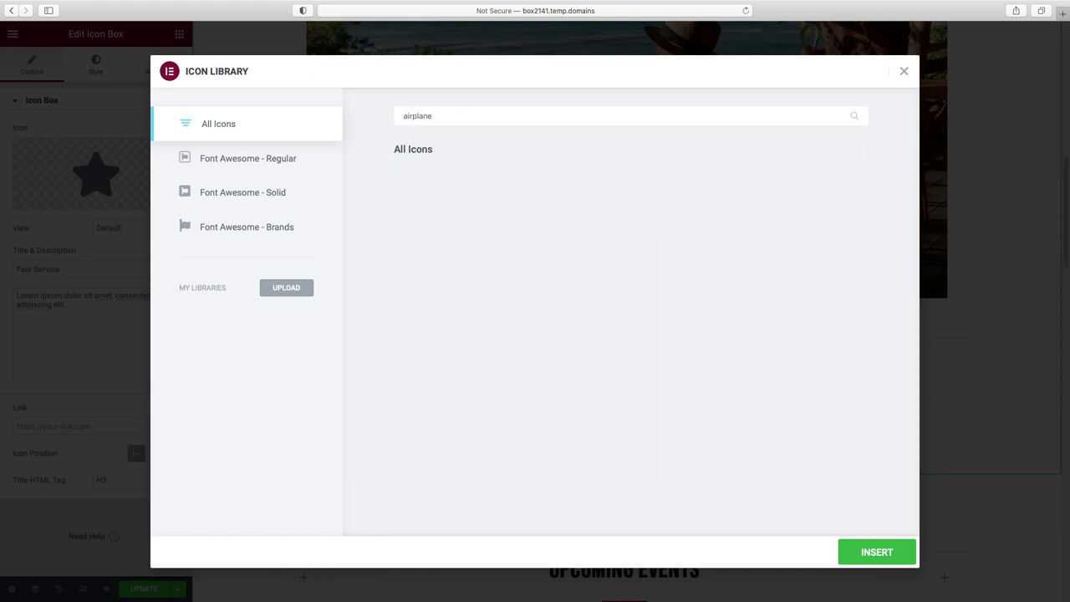
key("BackSpace")
key("BackSpace")
key("BackSpace")
key("BackSpace")
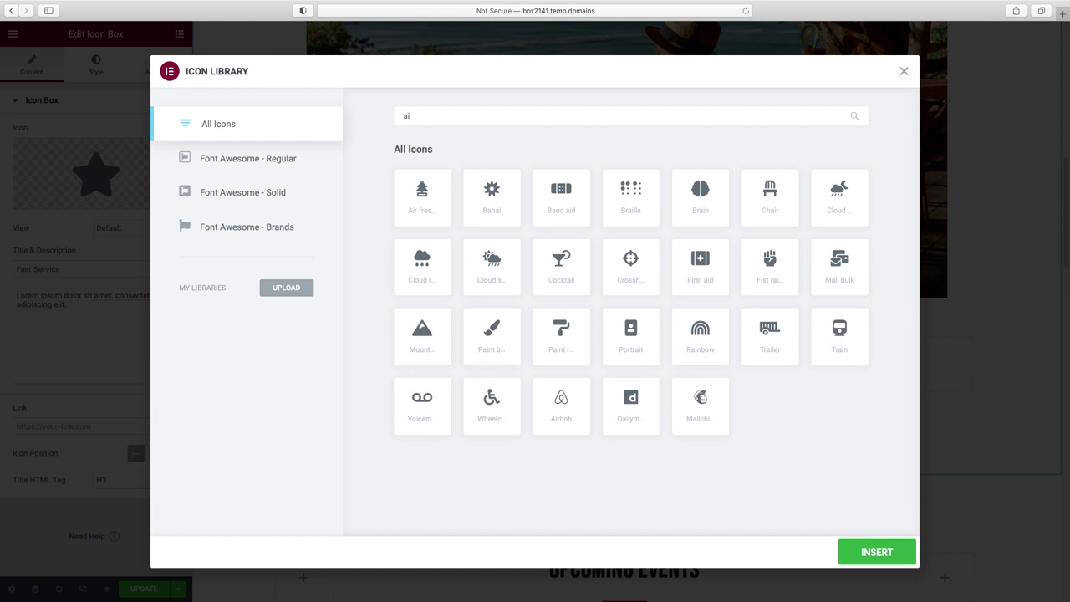
type("plane")
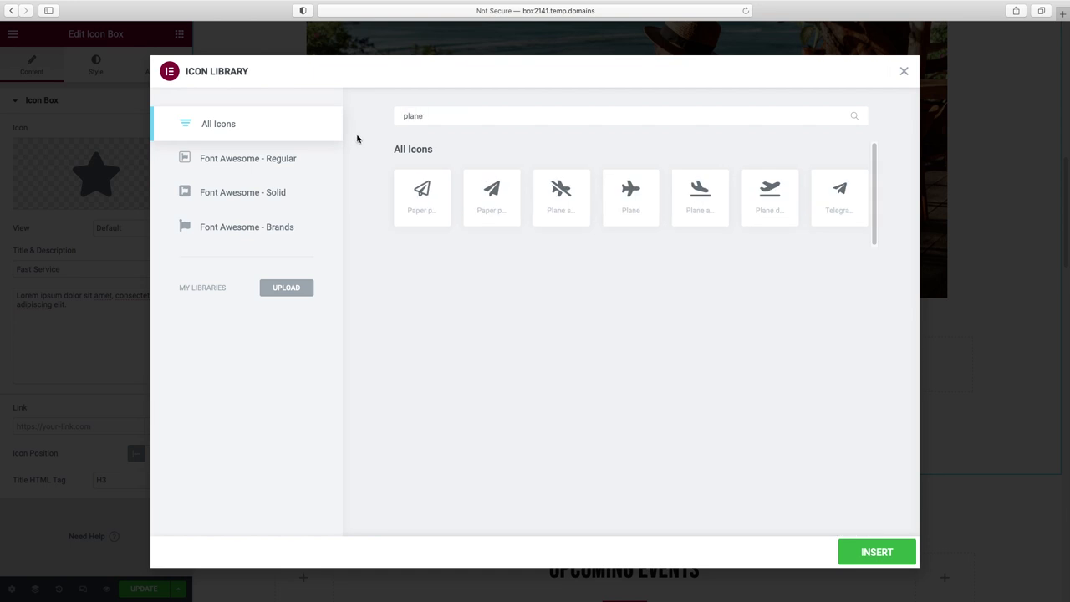
left_click(500, 198)
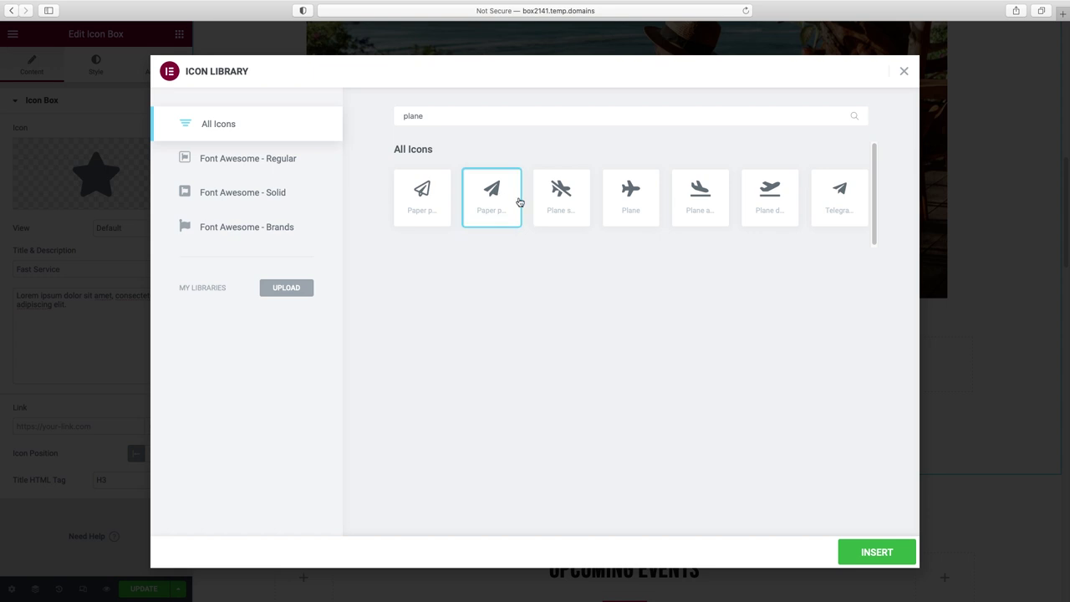
left_click(888, 555)
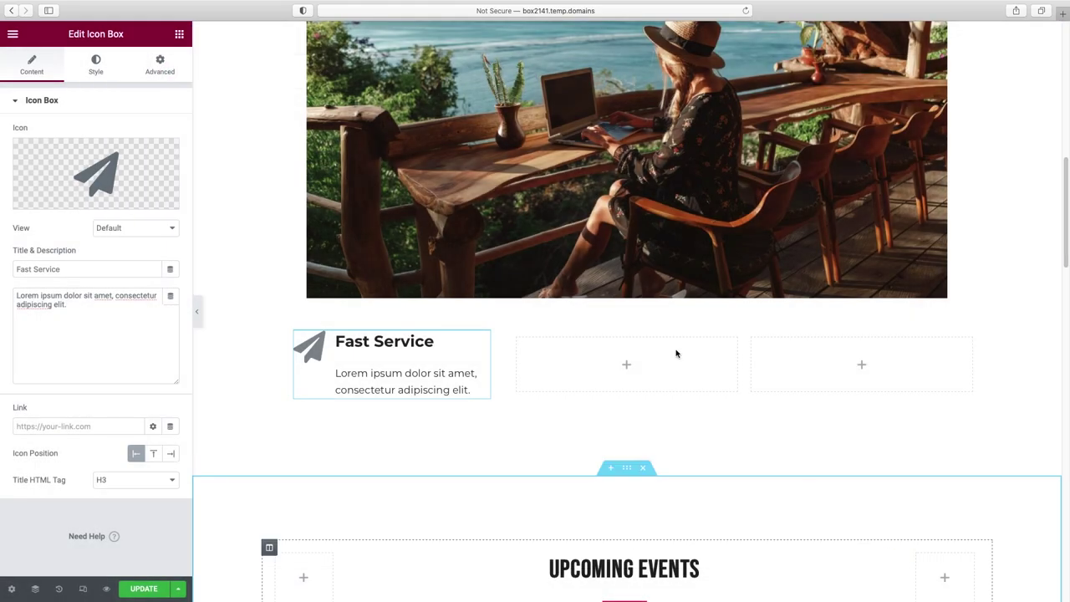
- Colour the paper plane icon #F52156 and save it as global colour 'Magenta accent'
left_click(97, 67)
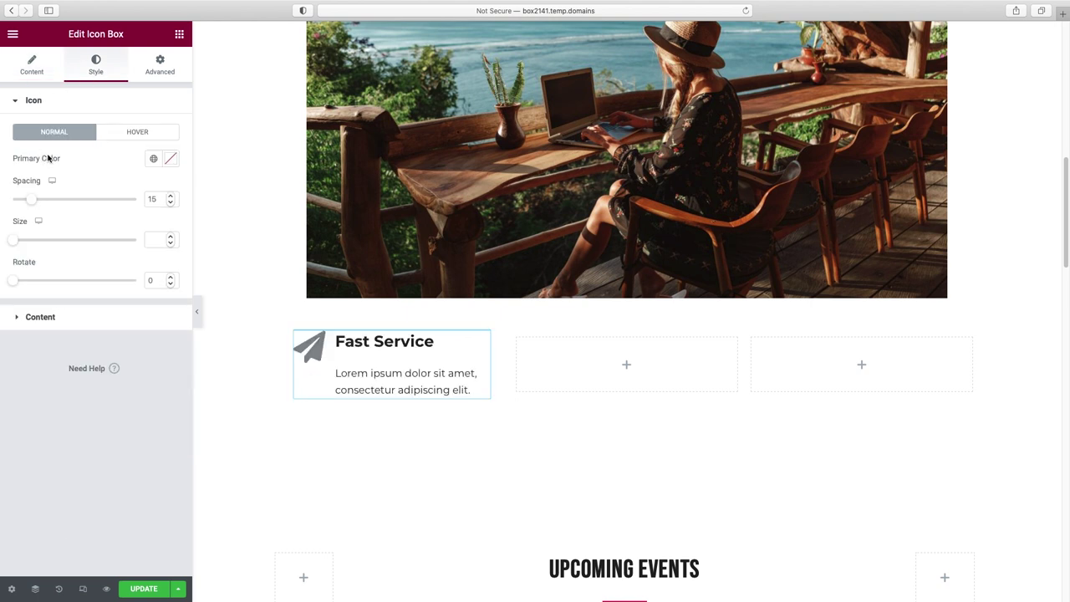
left_click(172, 159)
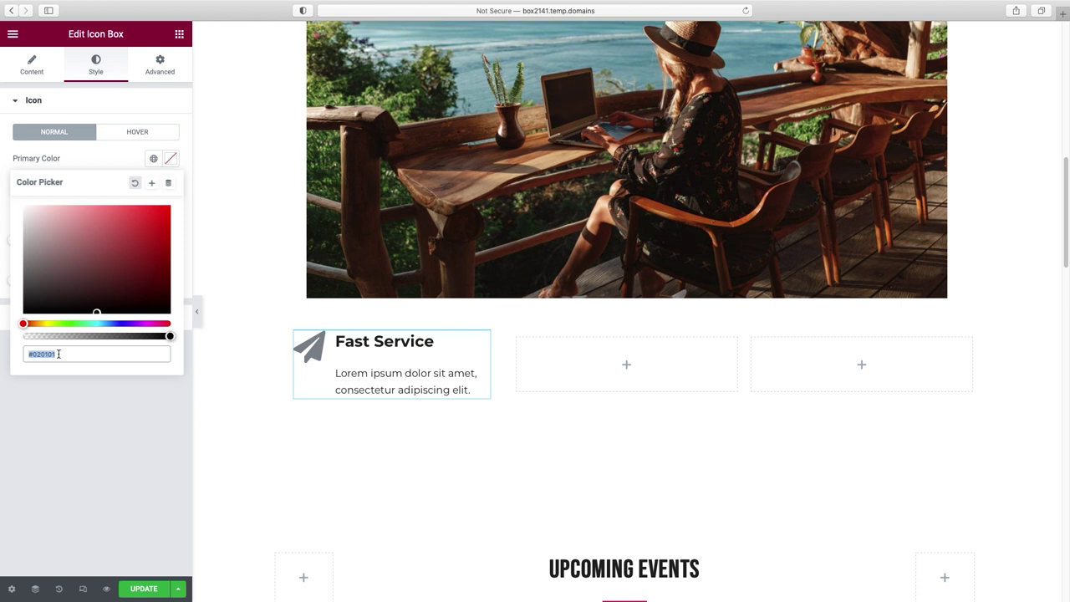
type("#F52156")
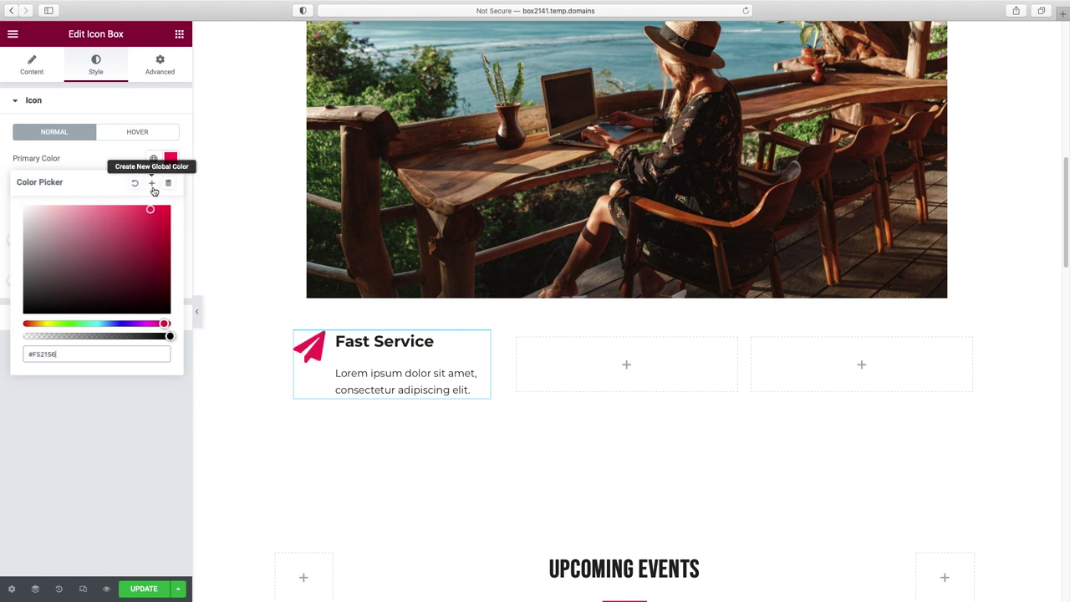
left_click(152, 186)
left_click_drag(518, 314, 415, 318)
type("Mage")
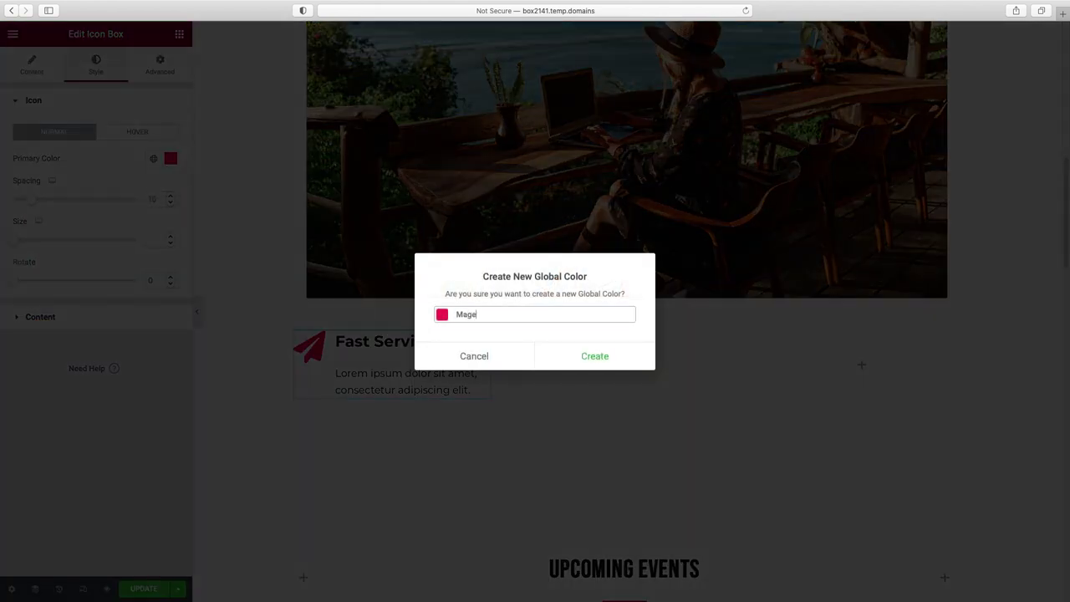
type("nta accent")
left_click(585, 358)
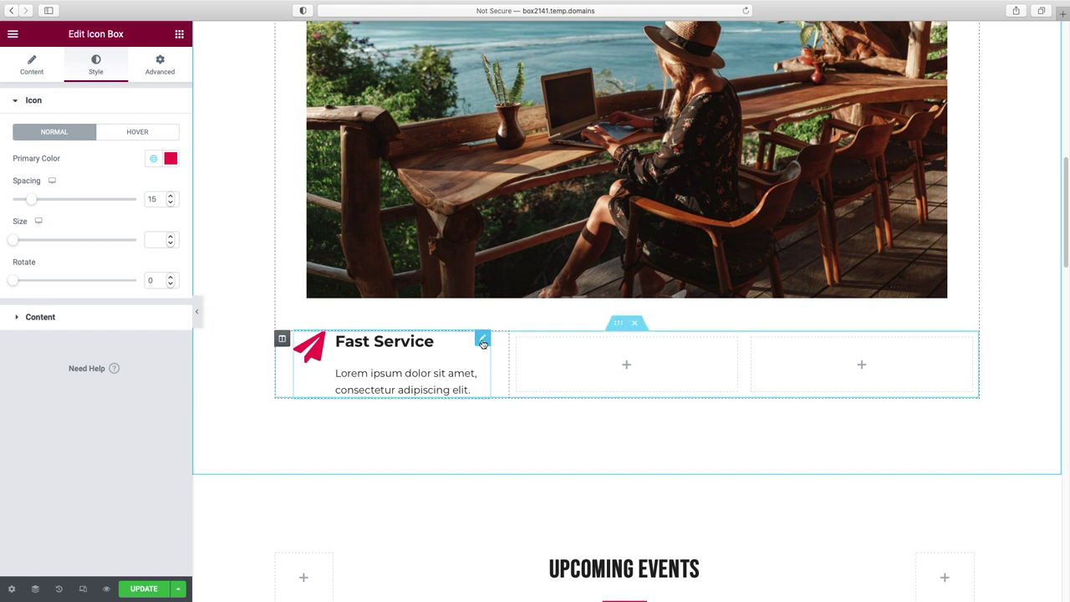
- Copy the Fast Service icon box and paste it into the middle and right empty columns
right_click(483, 343)
key("Escape")
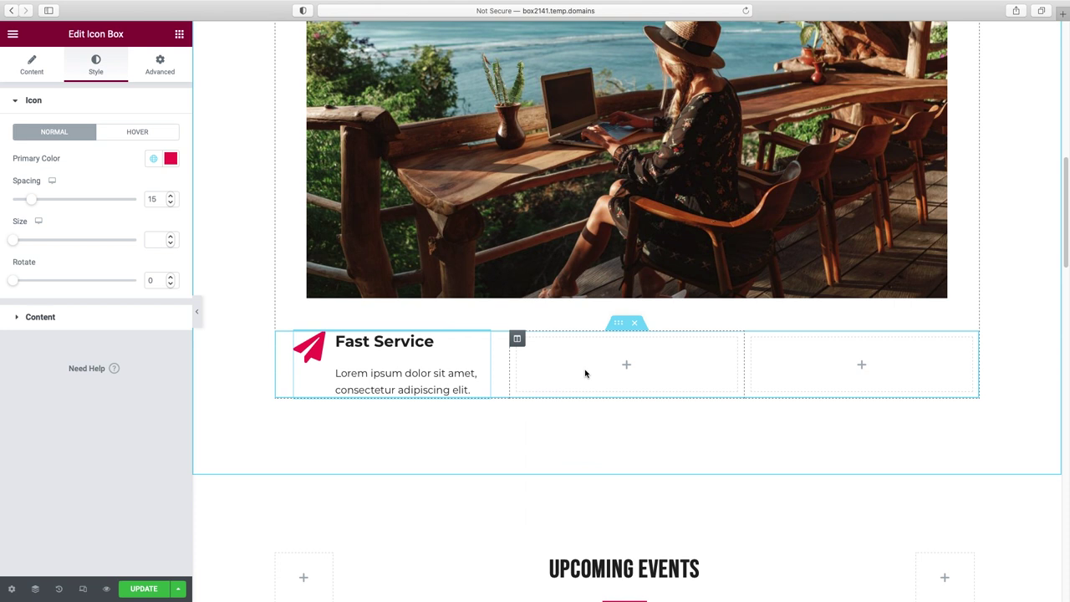
right_click(629, 365)
left_click(671, 461)
right_click(795, 362)
left_click(827, 458)
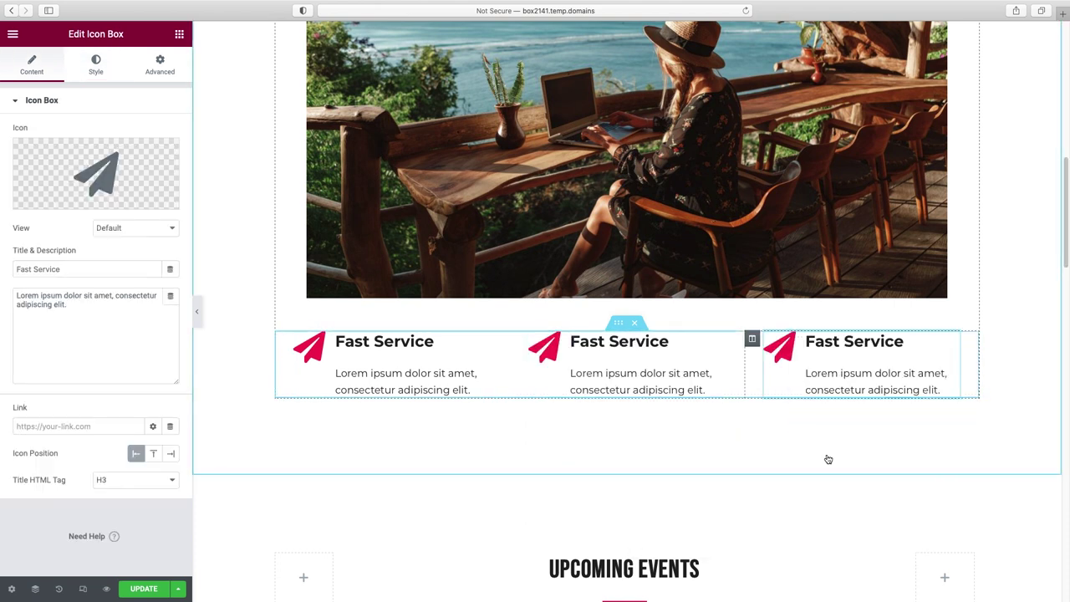
- Retitle the middle box 'All the Extras' and give it the plus icon
left_click(627, 343)
triple_click(53, 266)
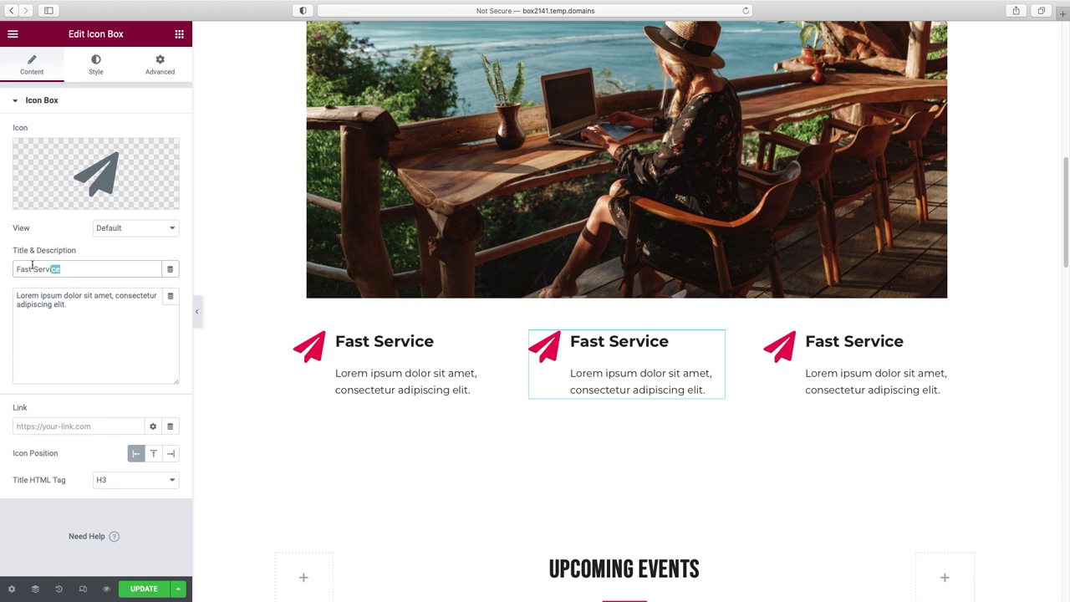
type("All the Extras")
left_click(53, 204)
type("plus")
left_click(769, 192)
left_click(877, 555)
- Retitle the right box 'Start-to-Finish' and give it the route icon
left_click(827, 393)
triple_click(53, 268)
type("Start-to-Finish")
left_click(53, 200)
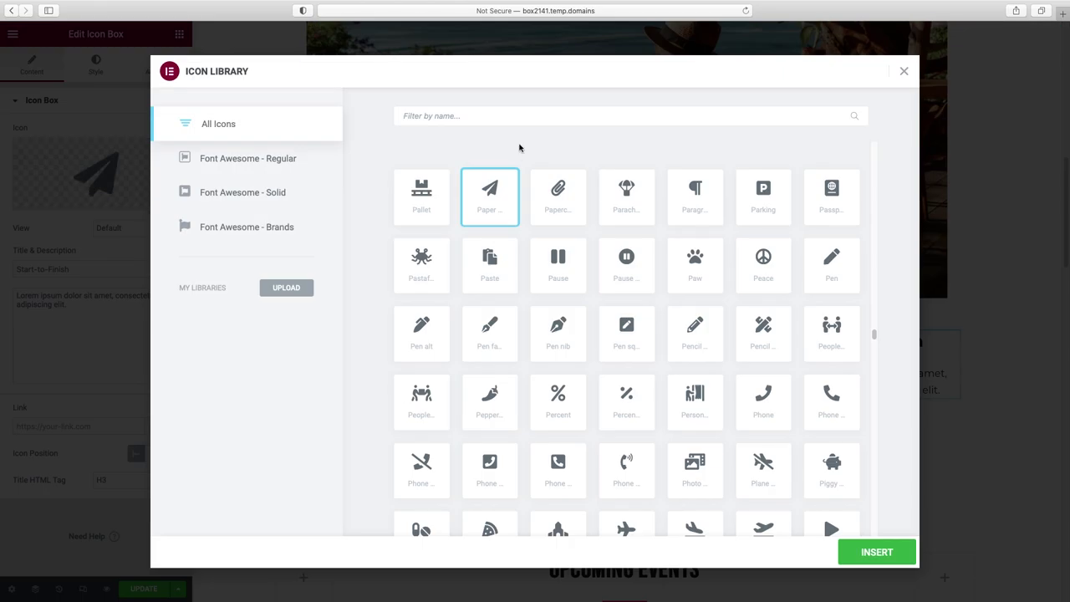
left_click(498, 117)
type("route")
left_click(421, 197)
left_click(877, 552)
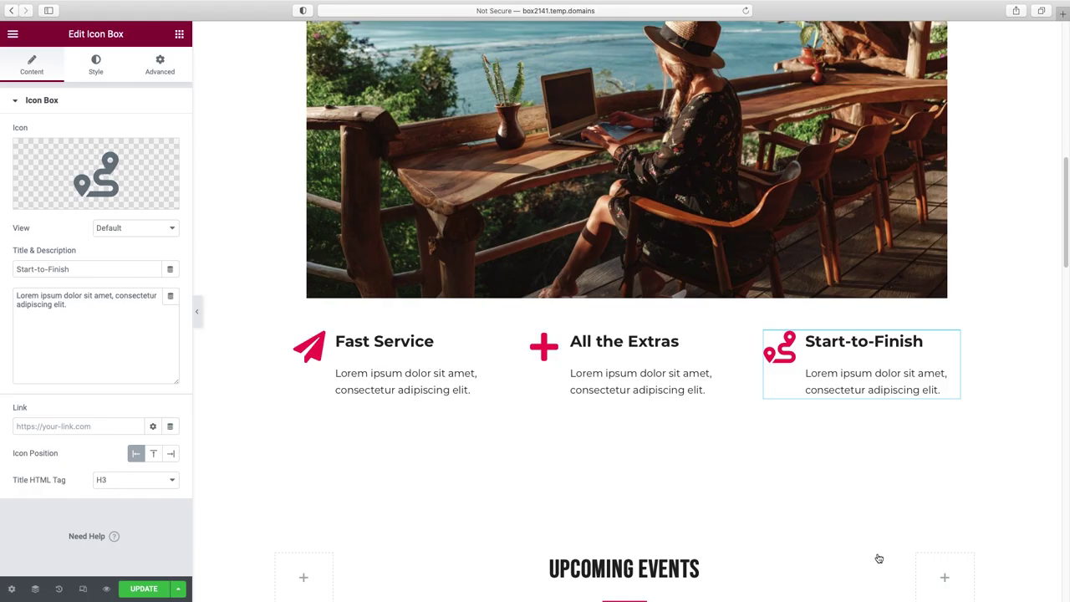
- Hide the editing panel and scroll to preview the three icon boxes
left_click(197, 311)
scroll(524, 308, "up", 5)
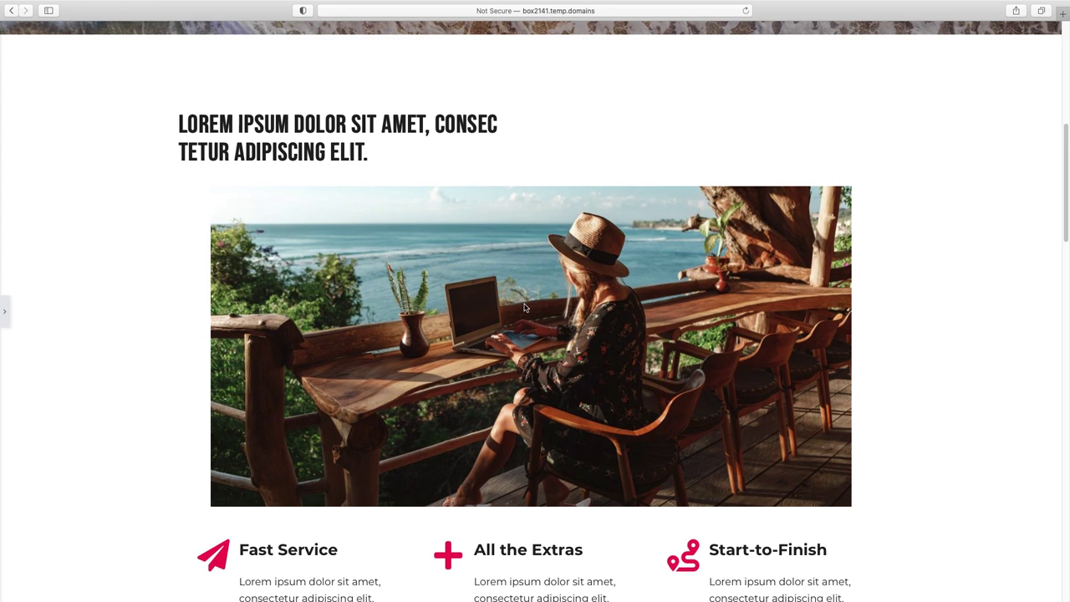
scroll(525, 308, "up", 4)
scroll(524, 308, "down", 6)
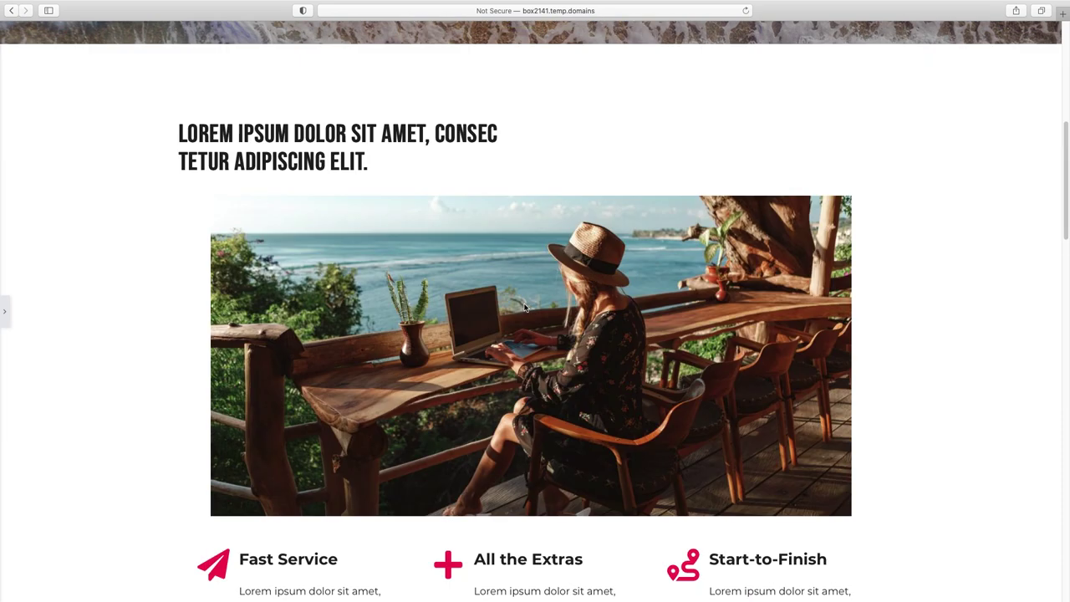
scroll(524, 307, "down", 5)
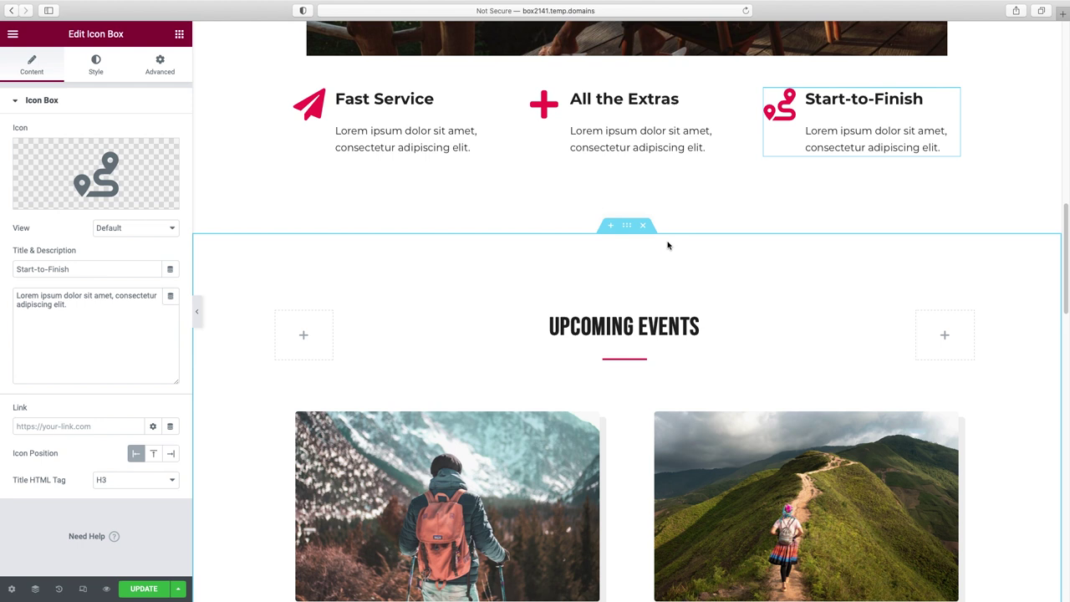
scroll(665, 254, "down", 3)
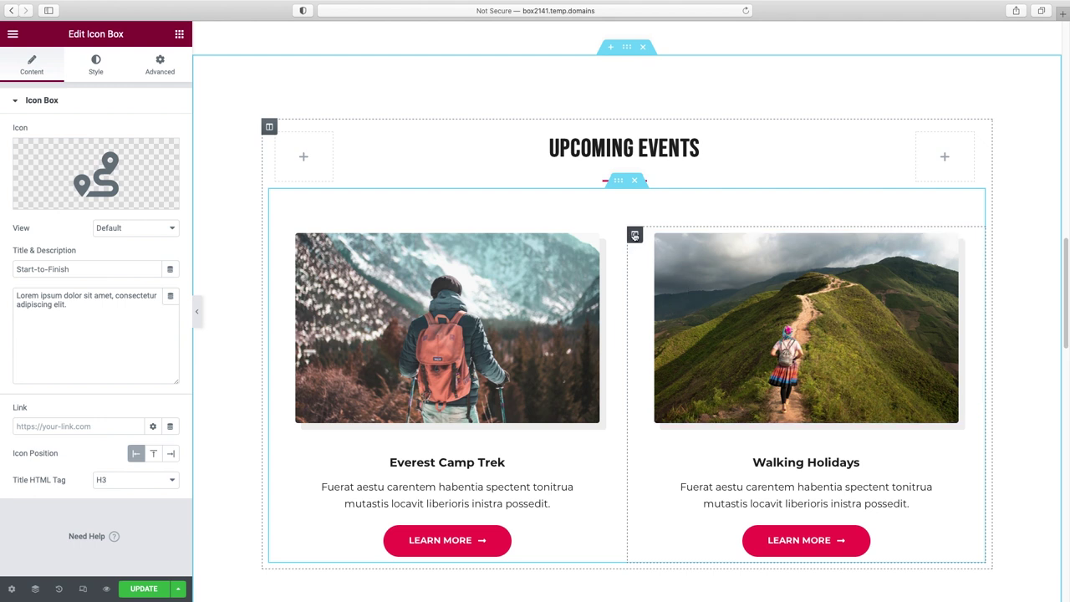
right_click(635, 236)
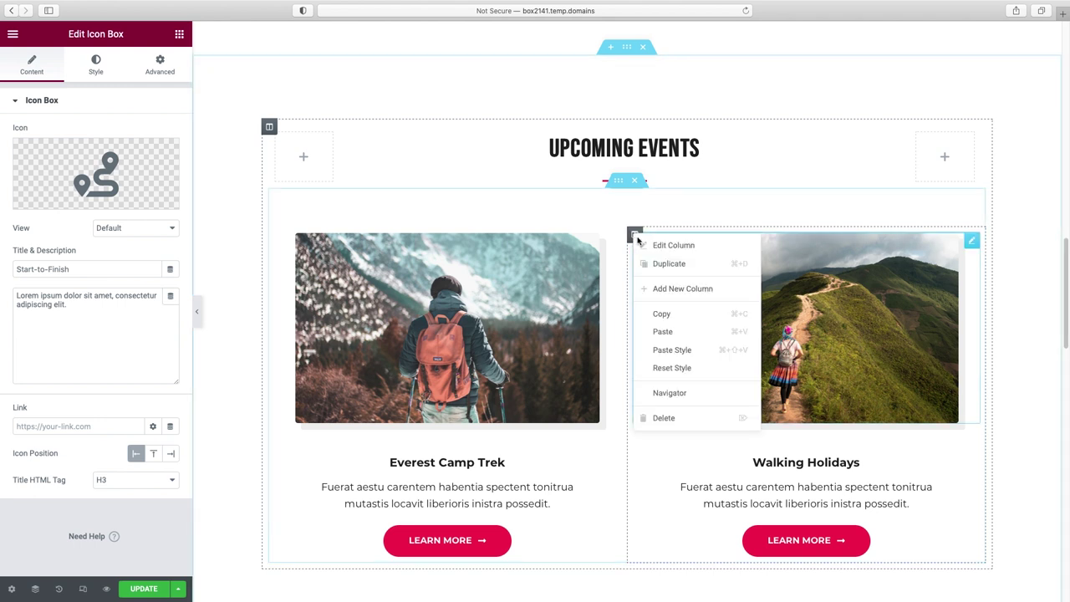
left_click(673, 272)
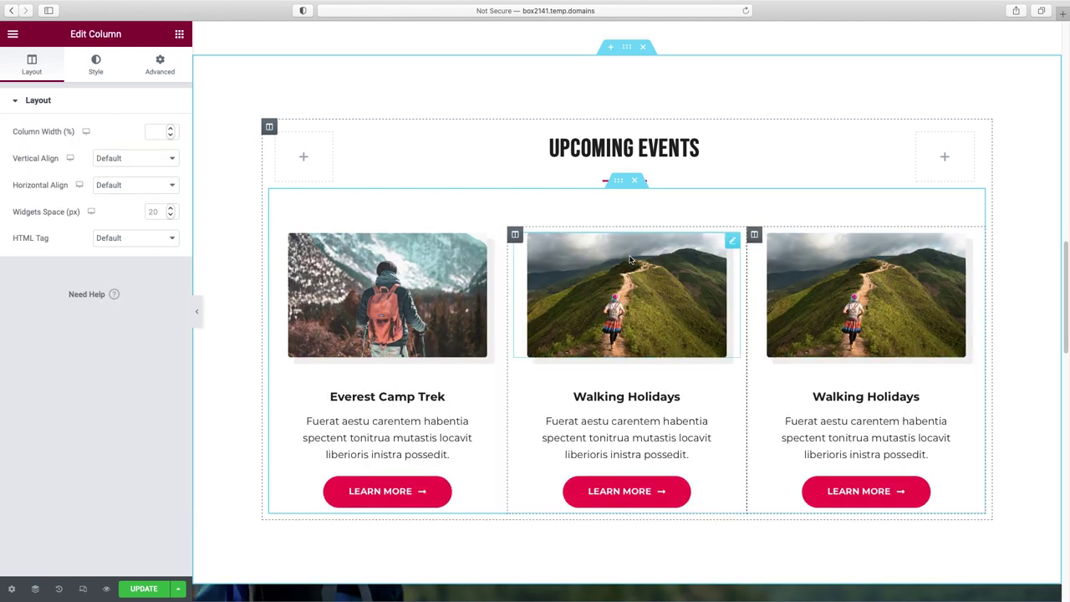
right_click(619, 183)
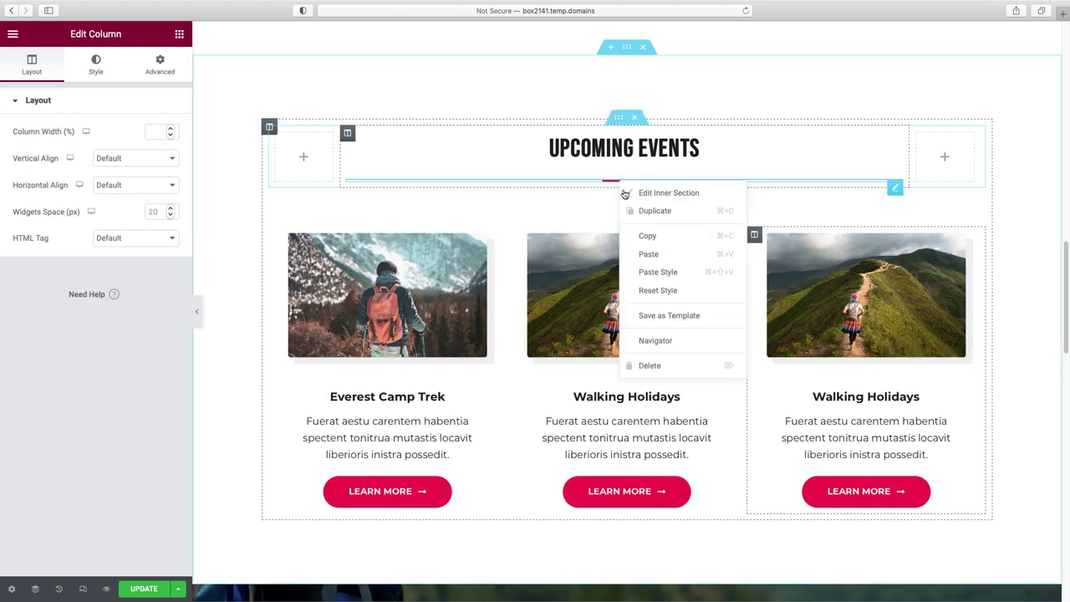
left_click(671, 211)
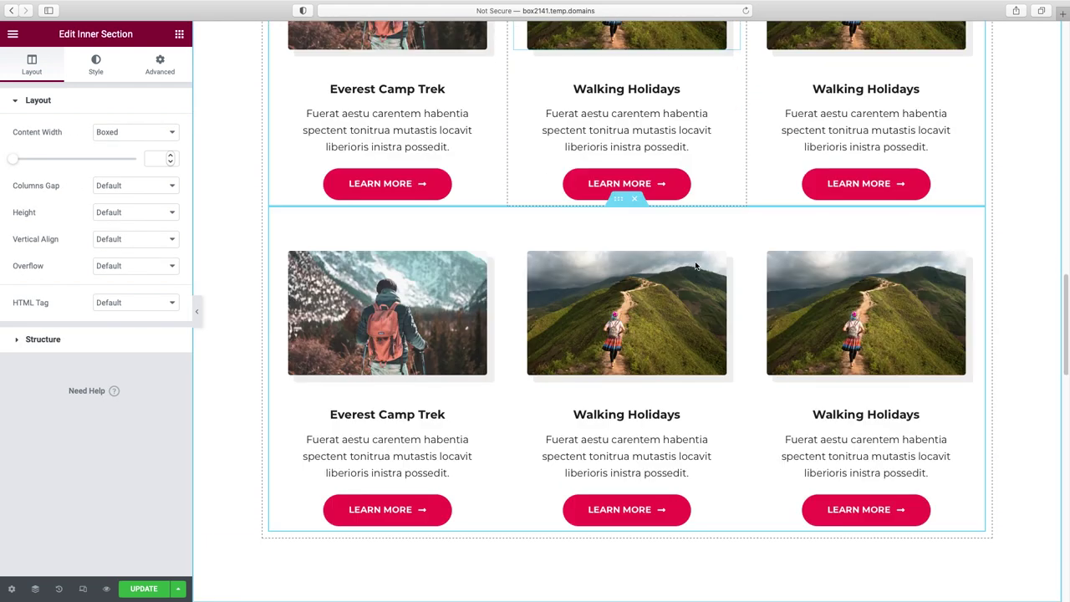
scroll(695, 265, "up", 3)
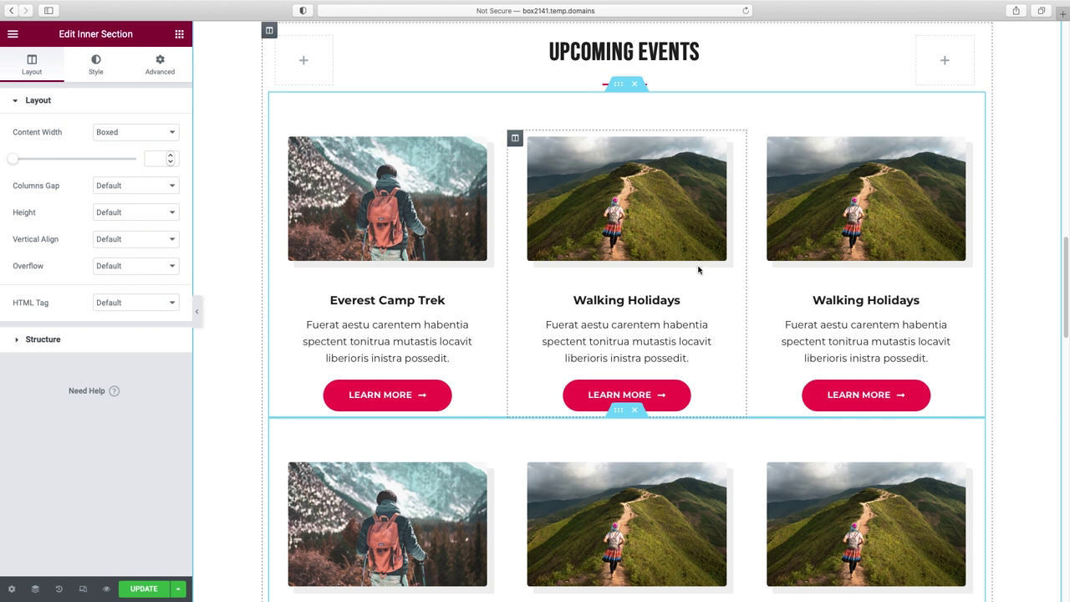
left_click(636, 413)
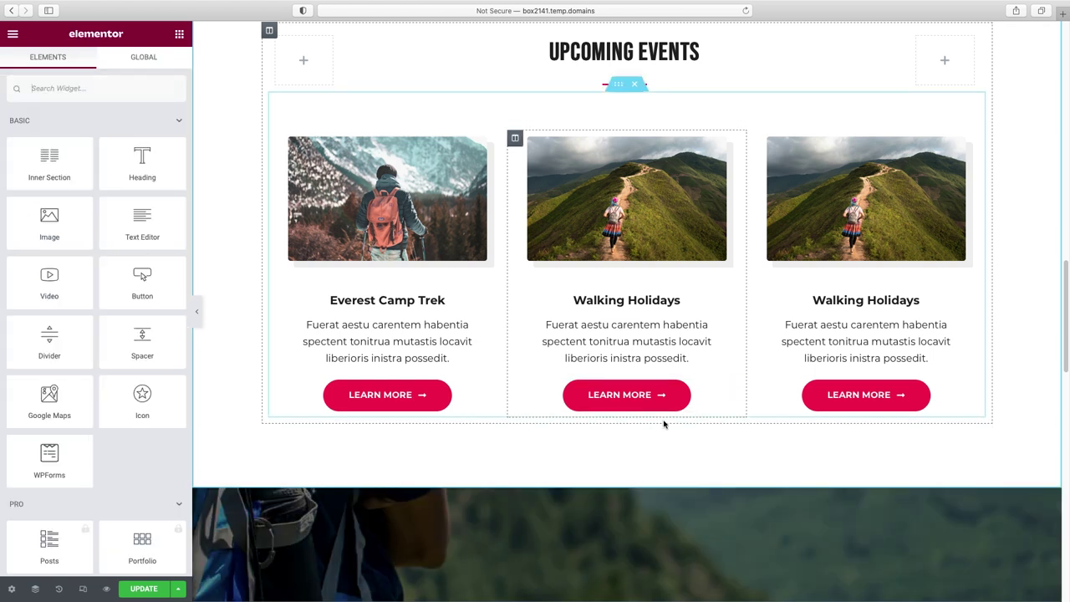
scroll(711, 402, "up", 4)
right_click(755, 313)
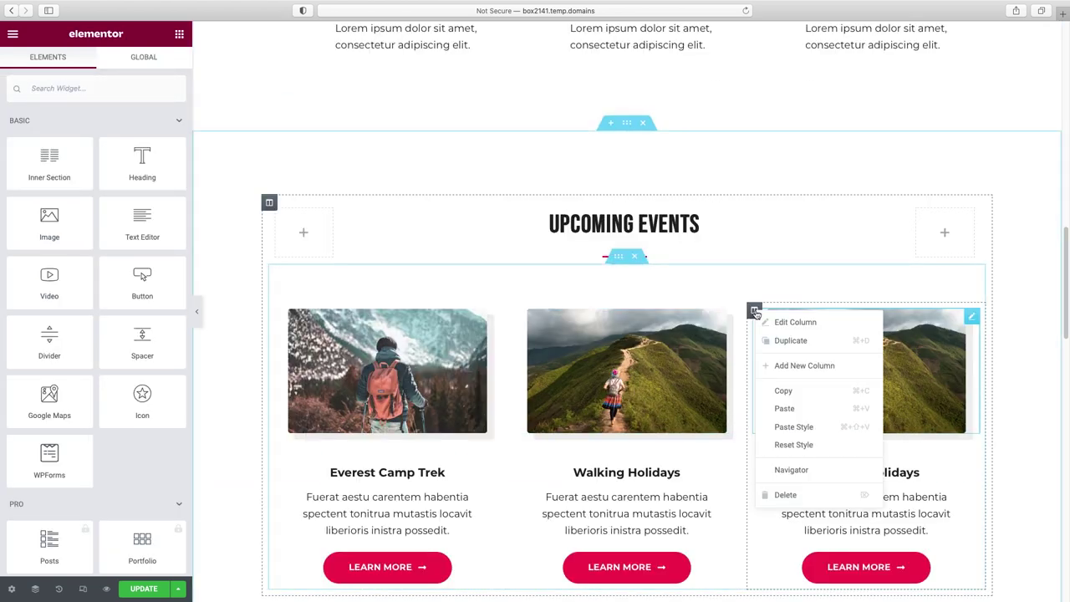
left_click(786, 495)
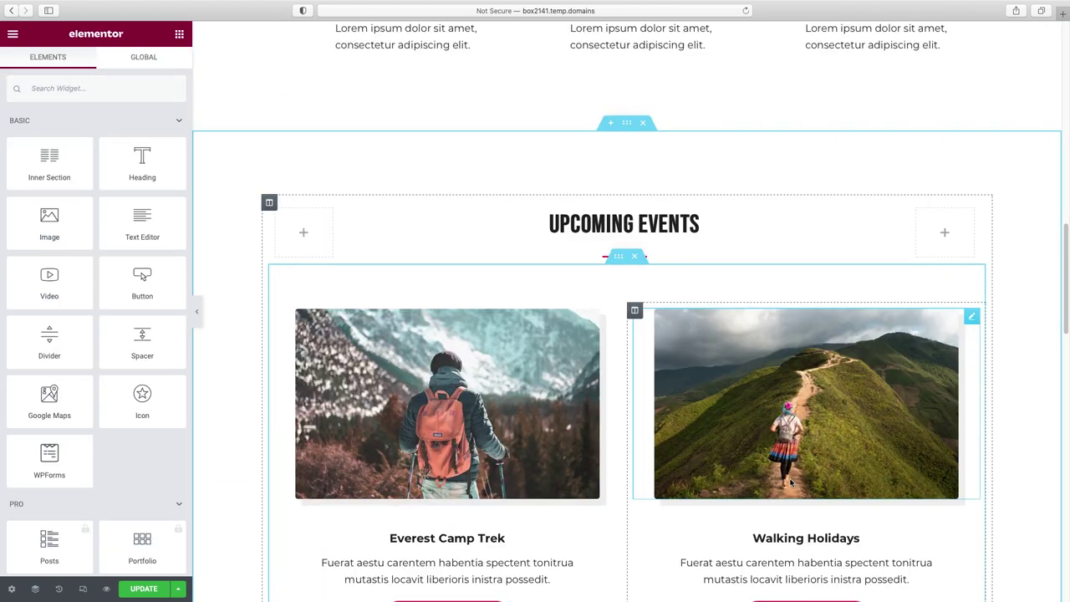
scroll(800, 270, "up", 1)
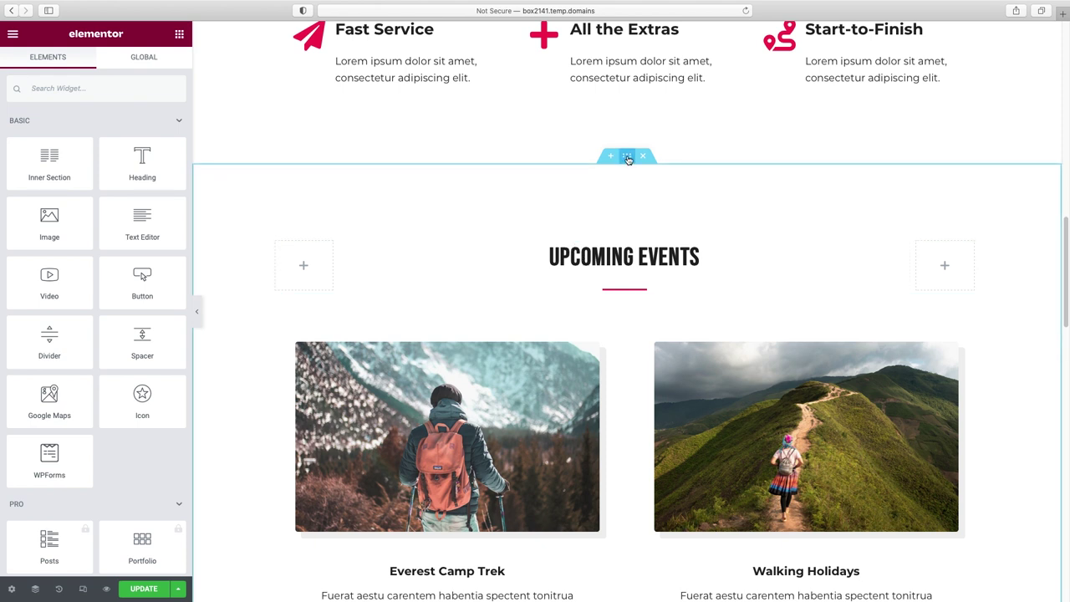
- Give the Upcoming Events section a Classic background in cream #FCF8F2
right_click(633, 183)
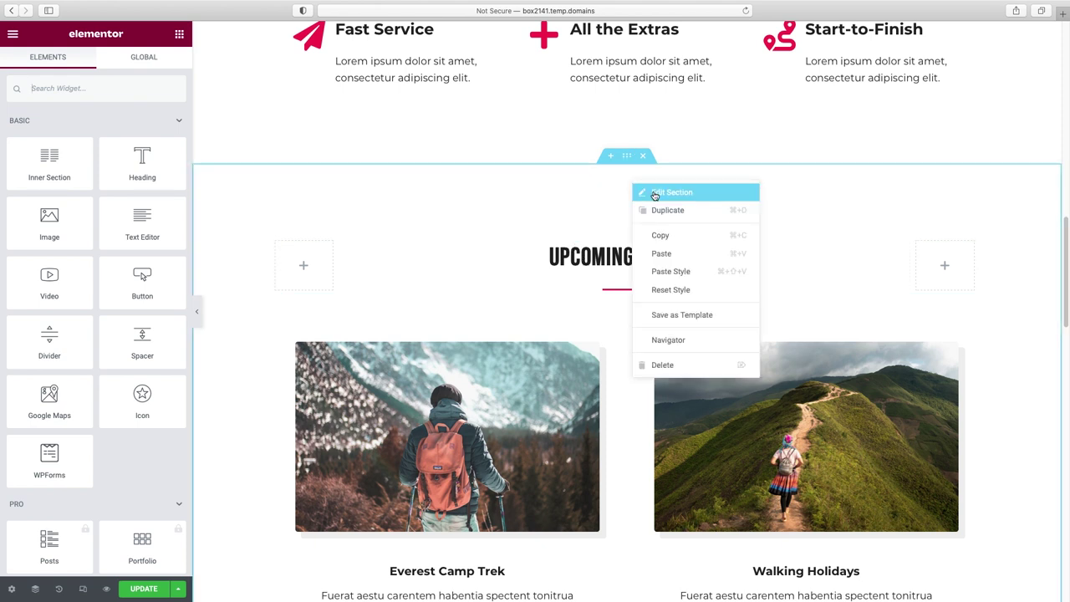
left_click(655, 193)
left_click(97, 67)
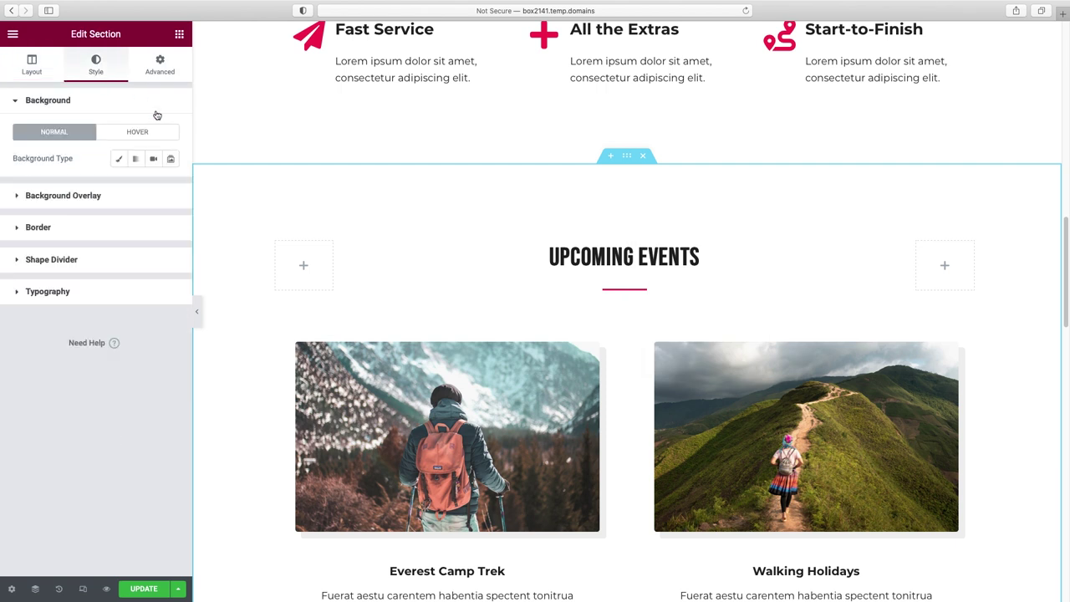
left_click(119, 160)
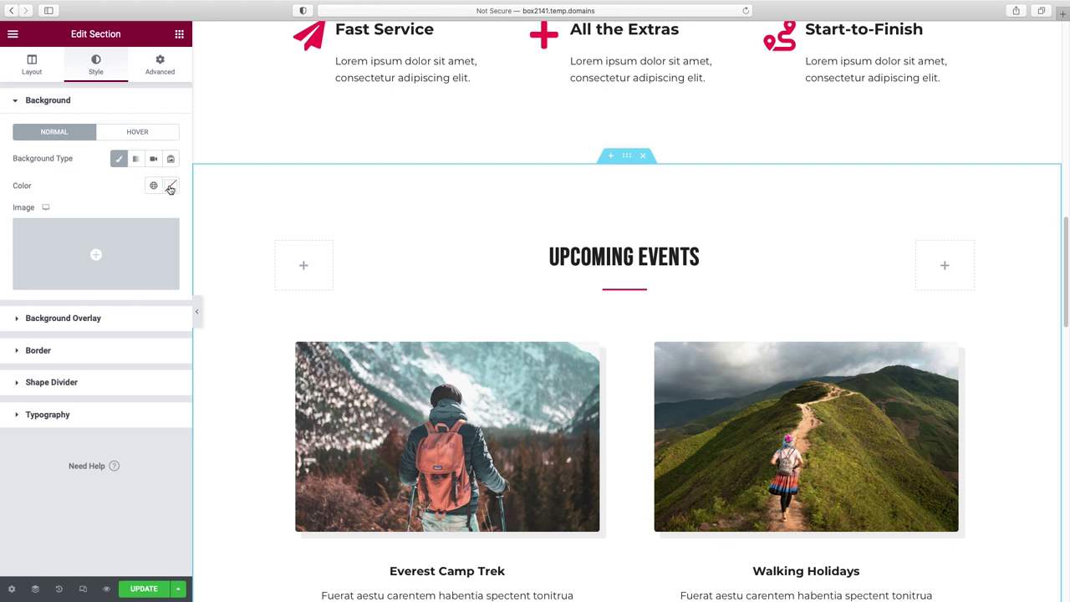
left_click(169, 187)
type("#FCF8F2")
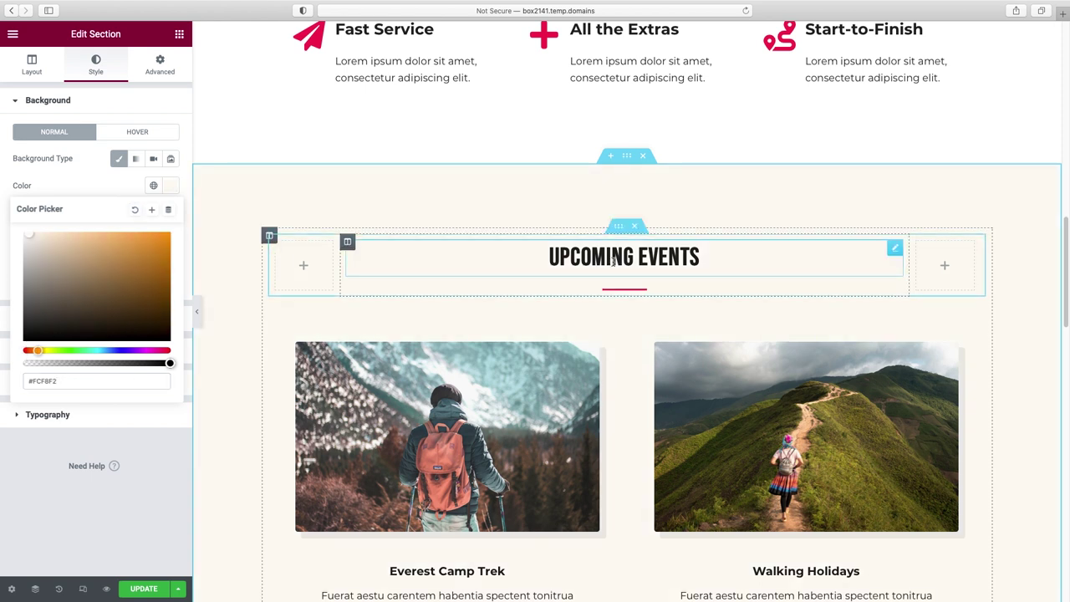
left_click(895, 248)
- Rename the heading to 'Our Services' and delete the divider beneath it
triple_click(70, 150)
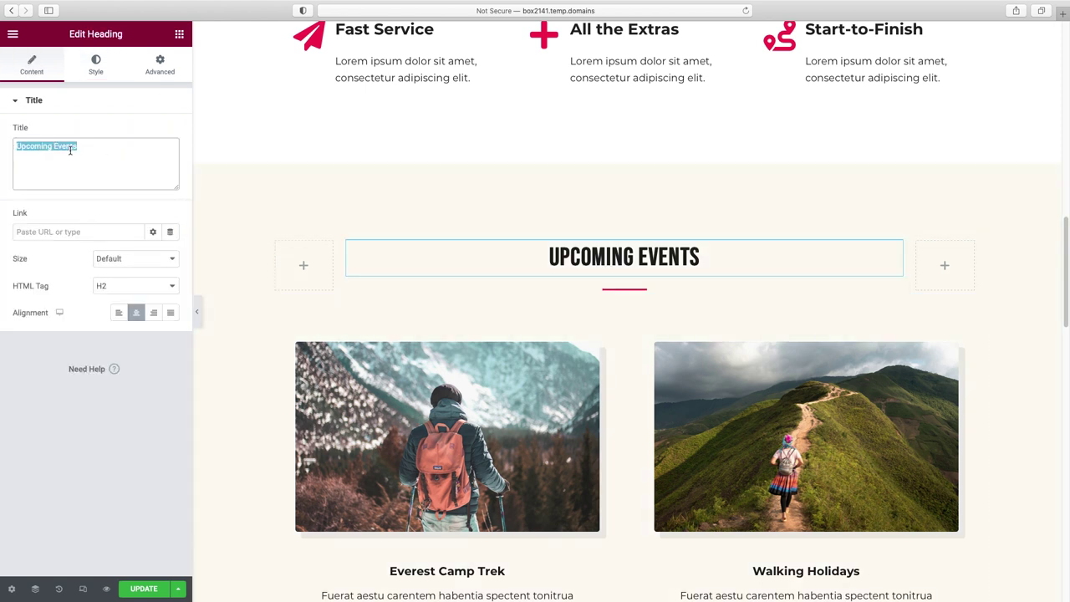
type("Our Service")
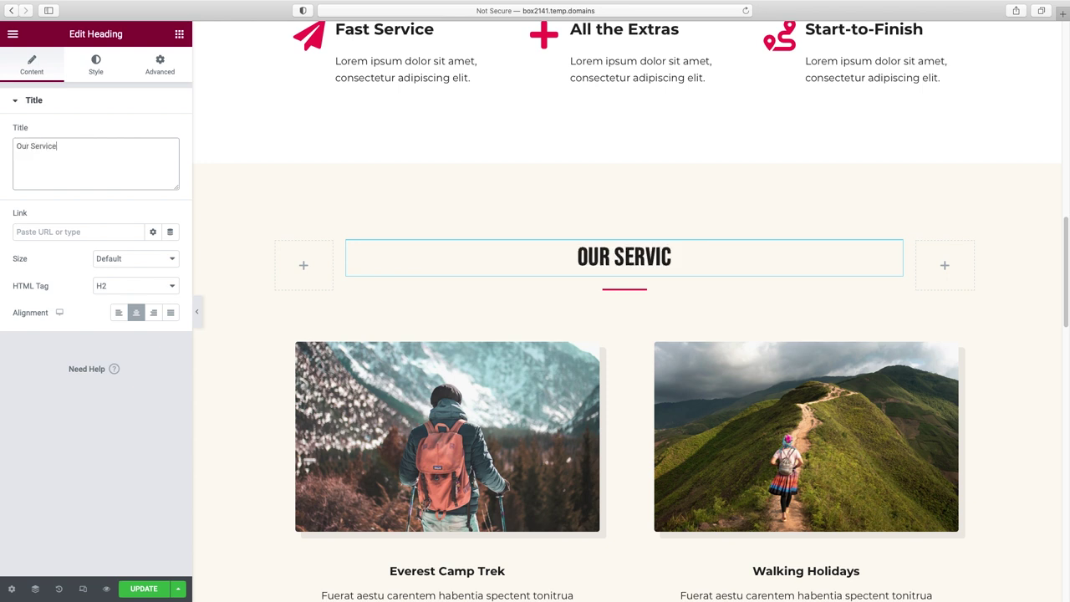
type("s")
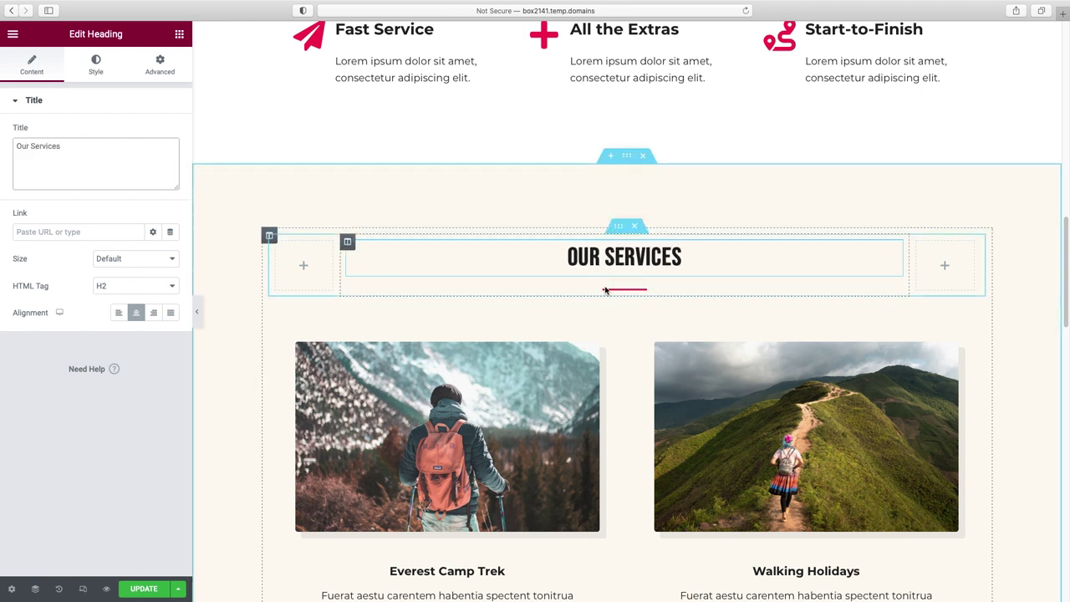
right_click(606, 290)
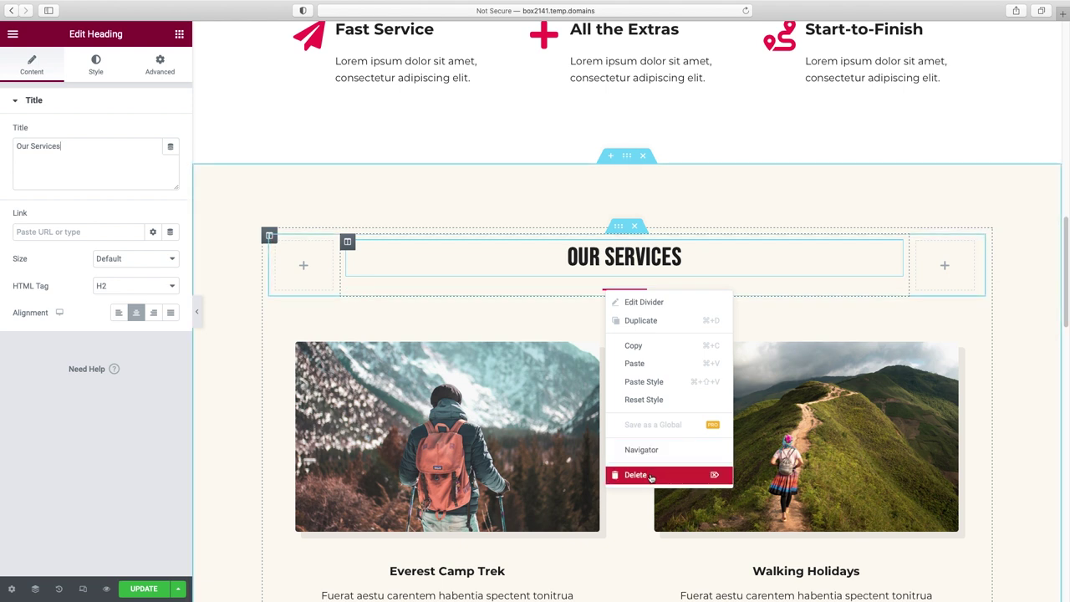
left_click(635, 475)
scroll(514, 334, "down", 2)
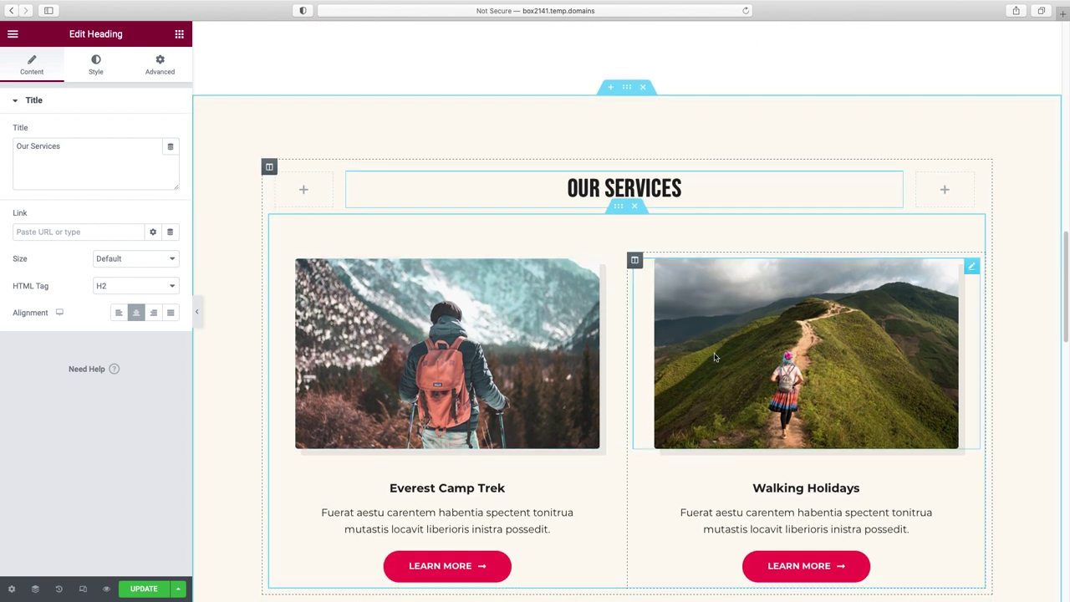
scroll(719, 334, "down", 1)
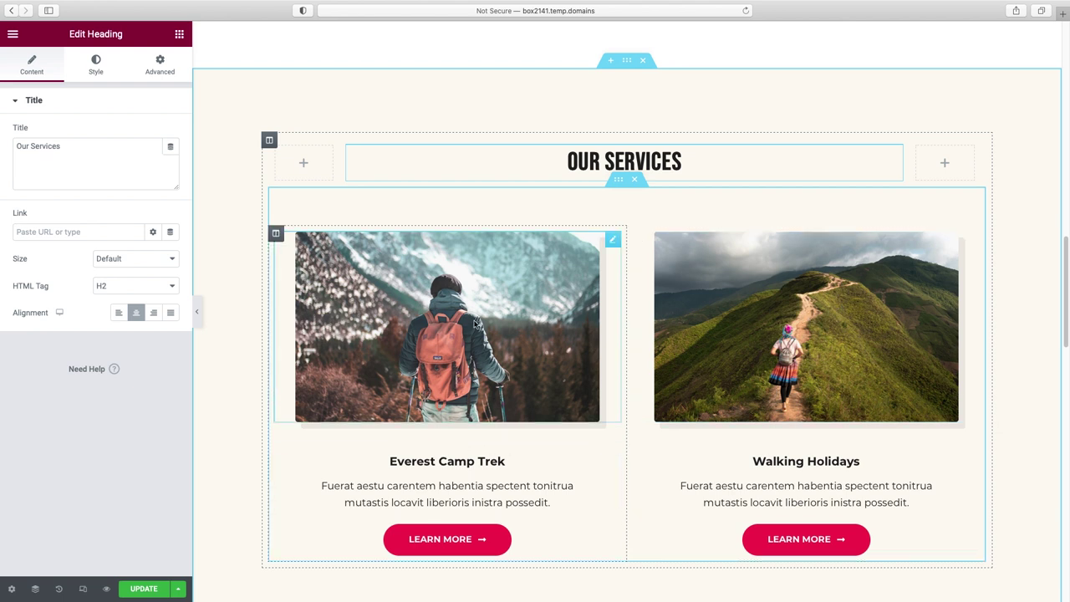
- Swap the Everest Camp Trek image for the Media Library photo of the man with a drink
left_click(475, 324)
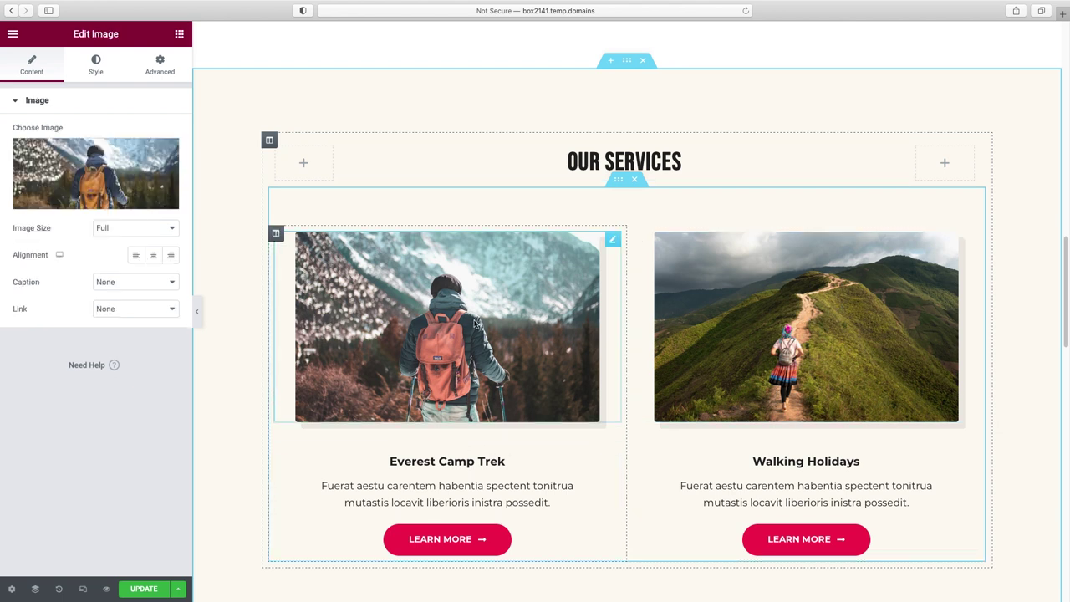
left_click(79, 205)
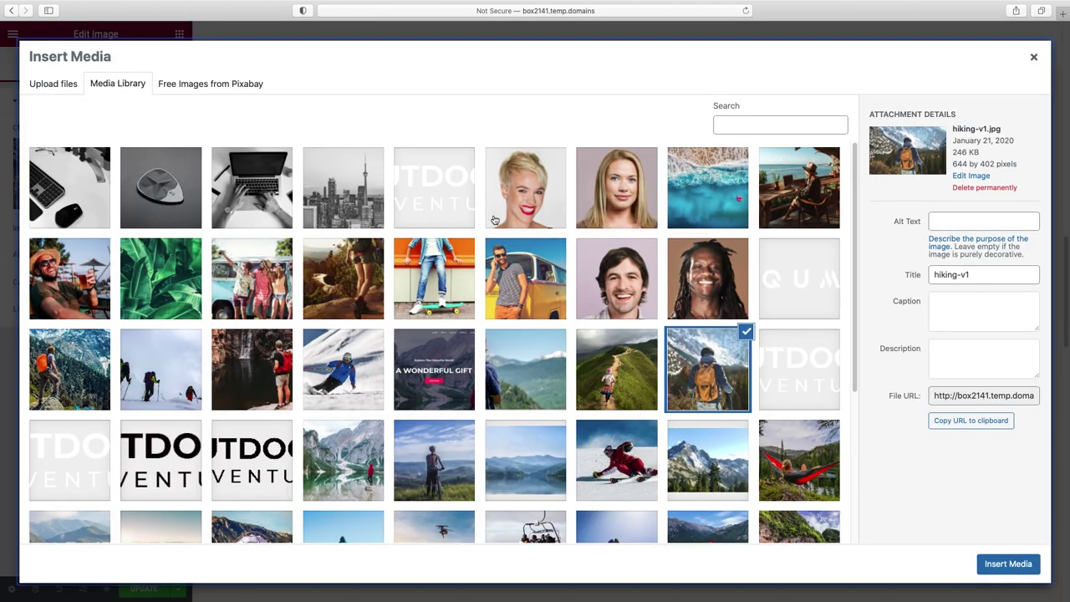
left_click(76, 280)
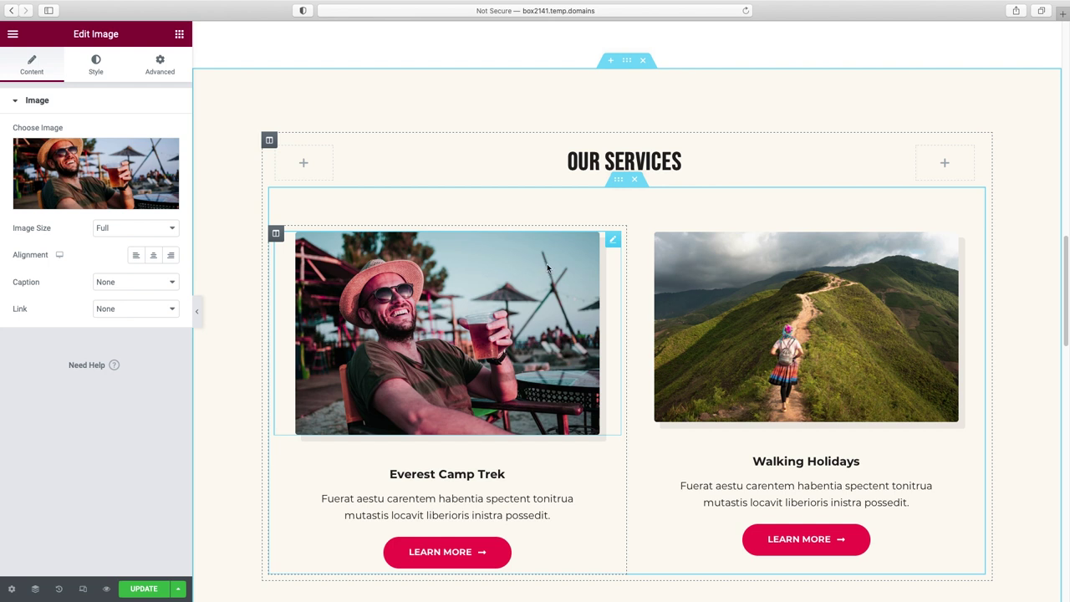
left_click(93, 70)
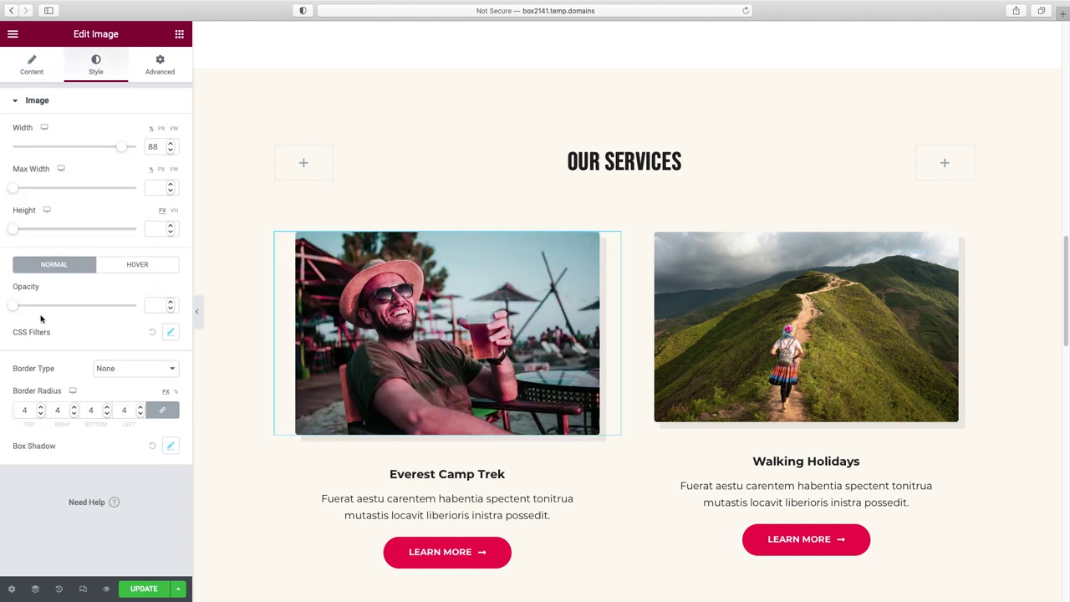
left_click(175, 336)
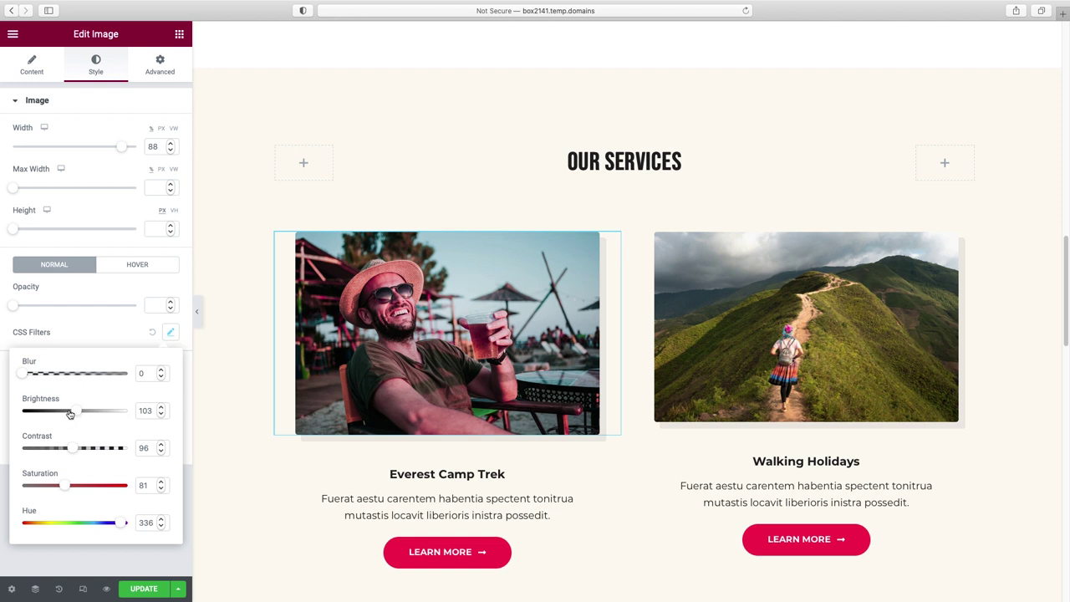
left_click_drag(75, 411, 46, 412)
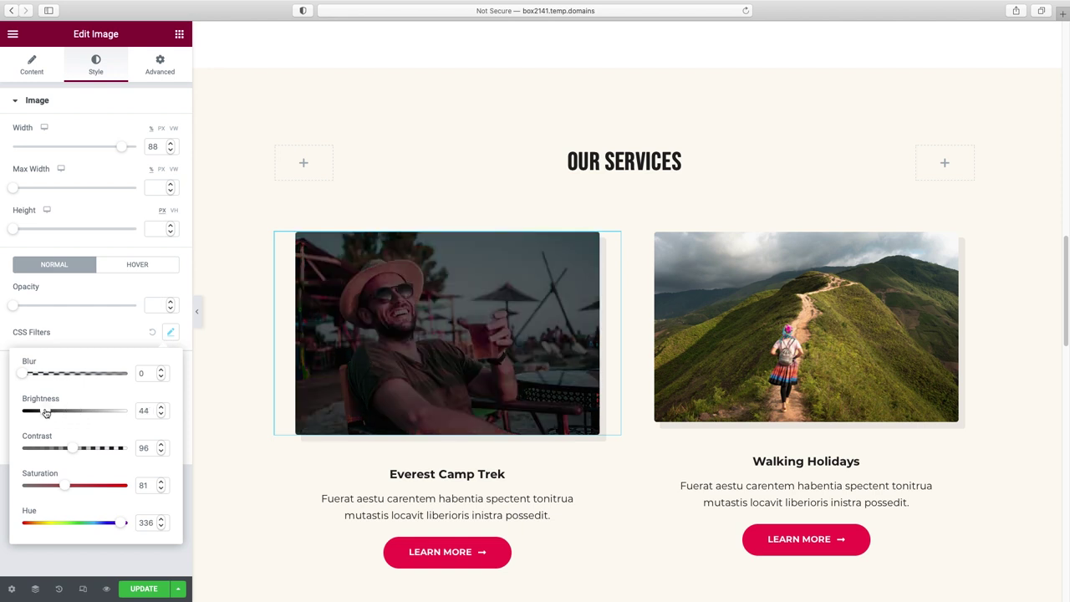
left_click_drag(74, 451, 88, 449)
left_click(66, 485)
left_click(89, 485)
left_click_drag(121, 523, 88, 523)
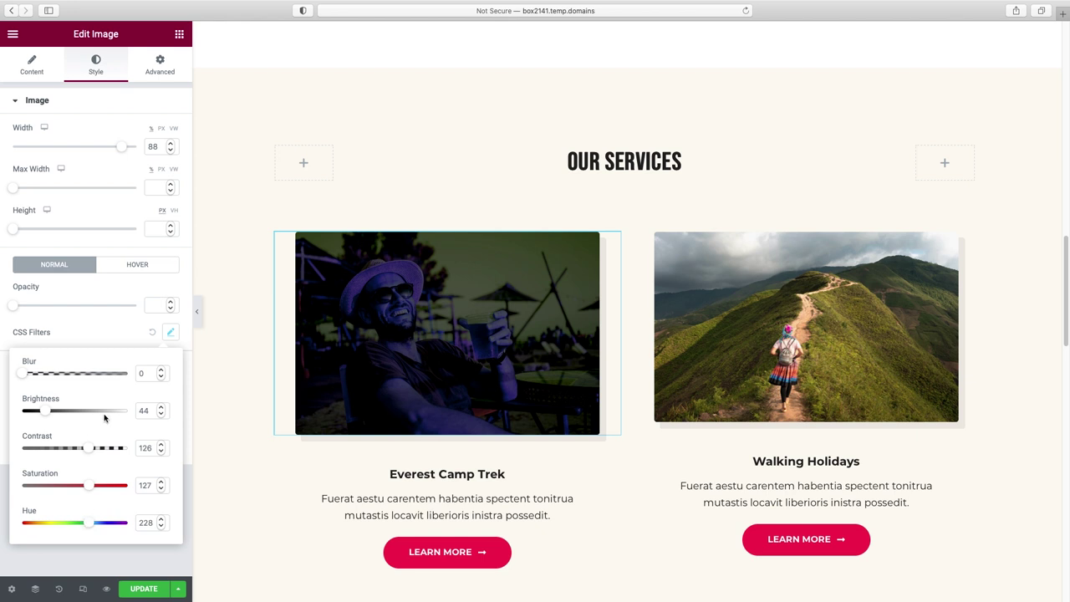
left_click(154, 336)
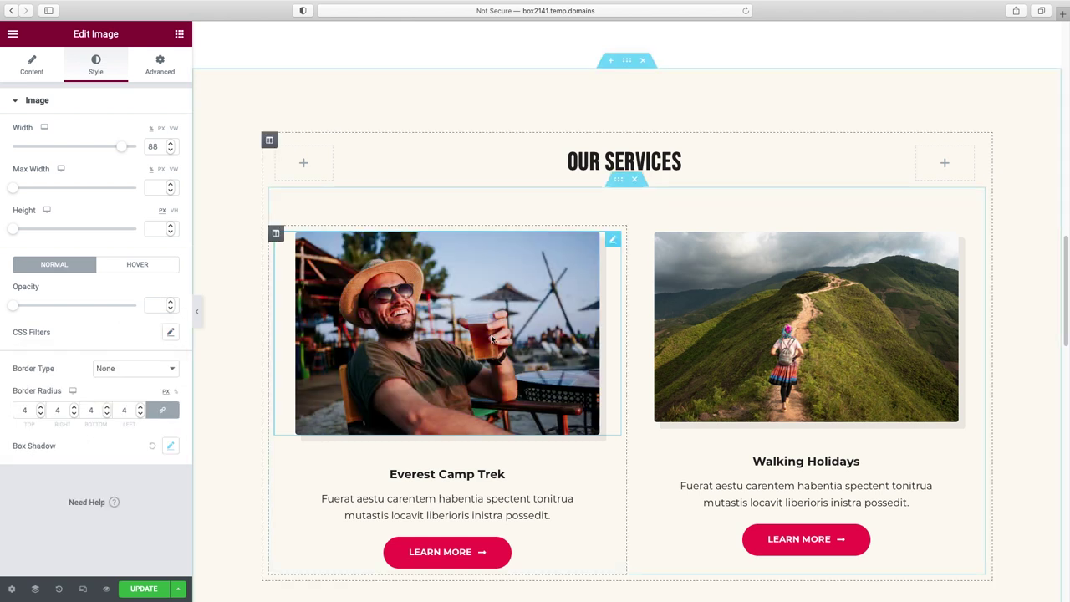
scroll(495, 338, "down", 1)
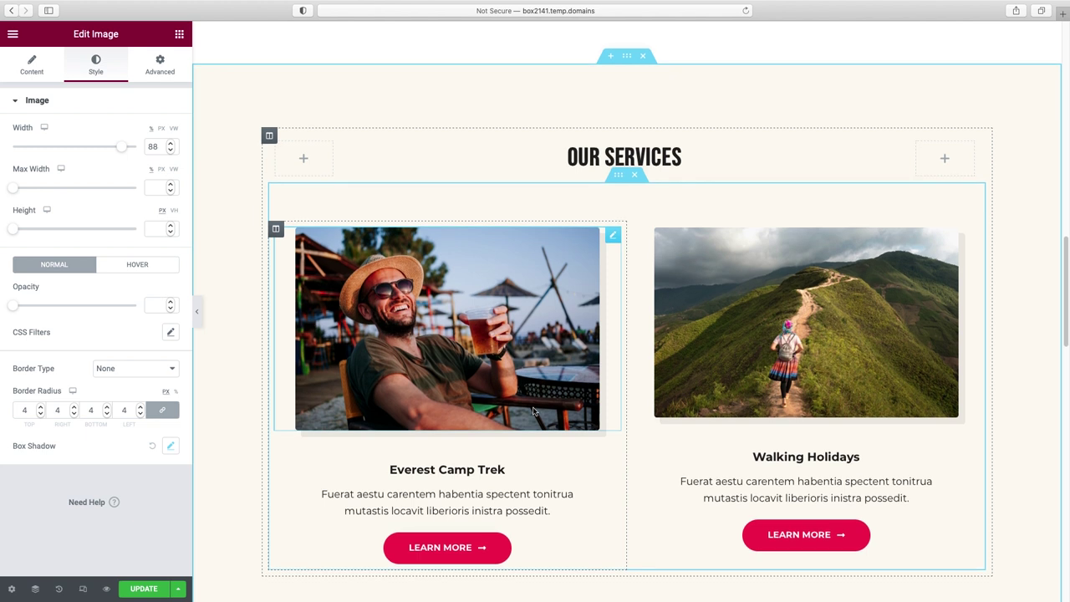
- Retitle the Everest Camp Trek card 'Service 1'
left_click(470, 472)
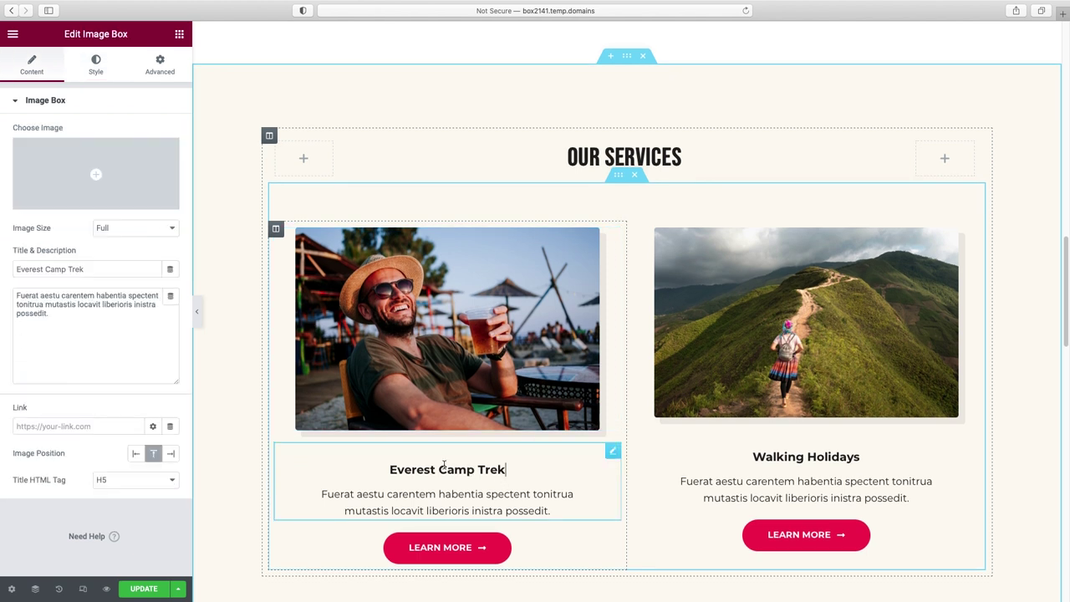
triple_click(75, 270)
type("Service 1")
scroll(461, 555, "down", 1)
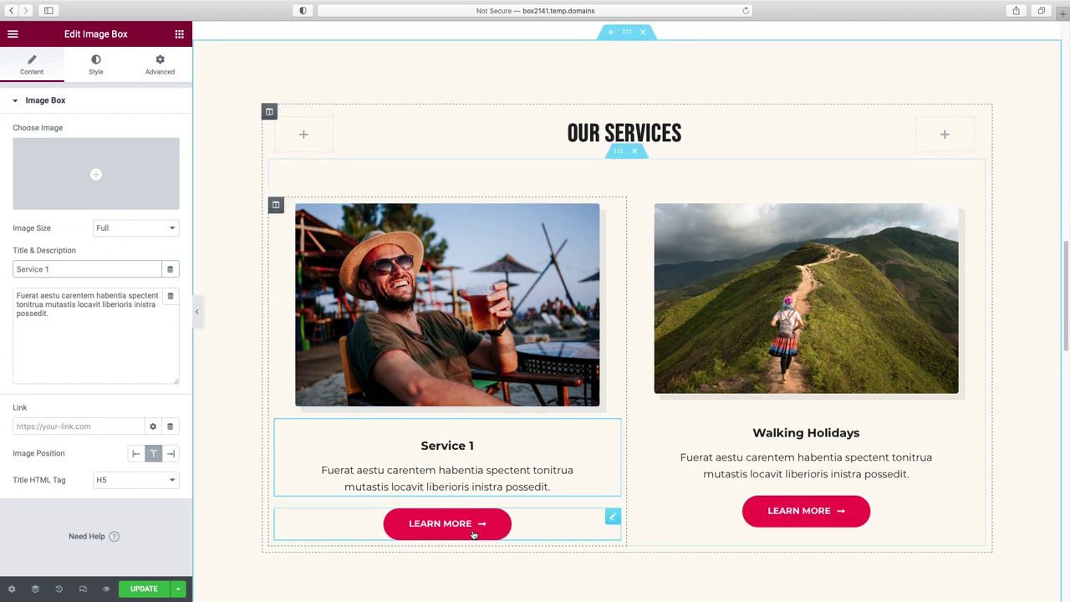
- Give the card's Learn More button the global 'button green' background colour
left_click(477, 537)
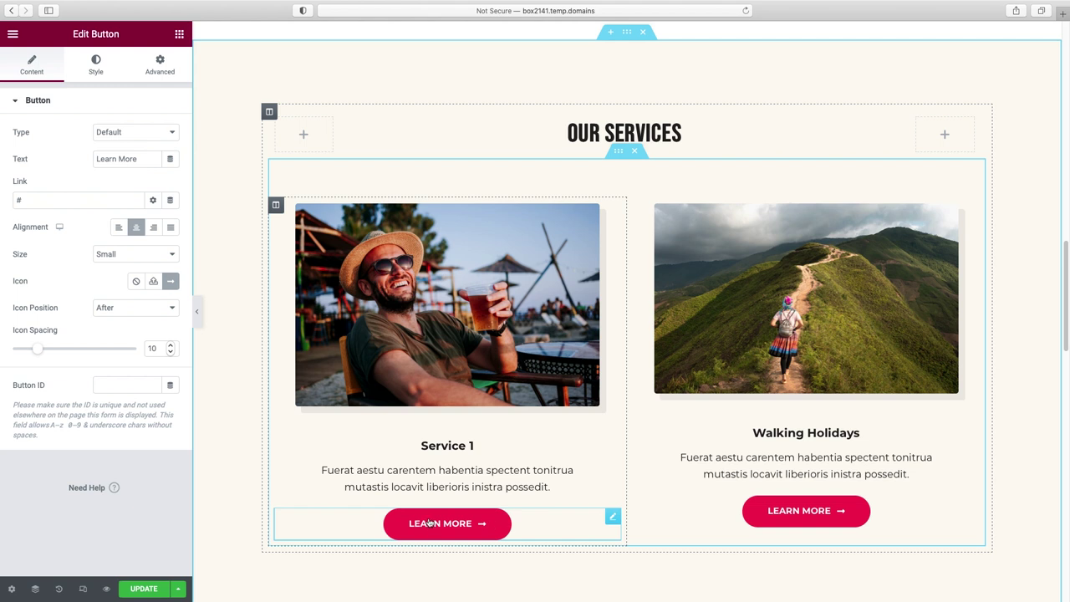
triple_click(147, 159)
left_click_drag(34, 201, 4, 205)
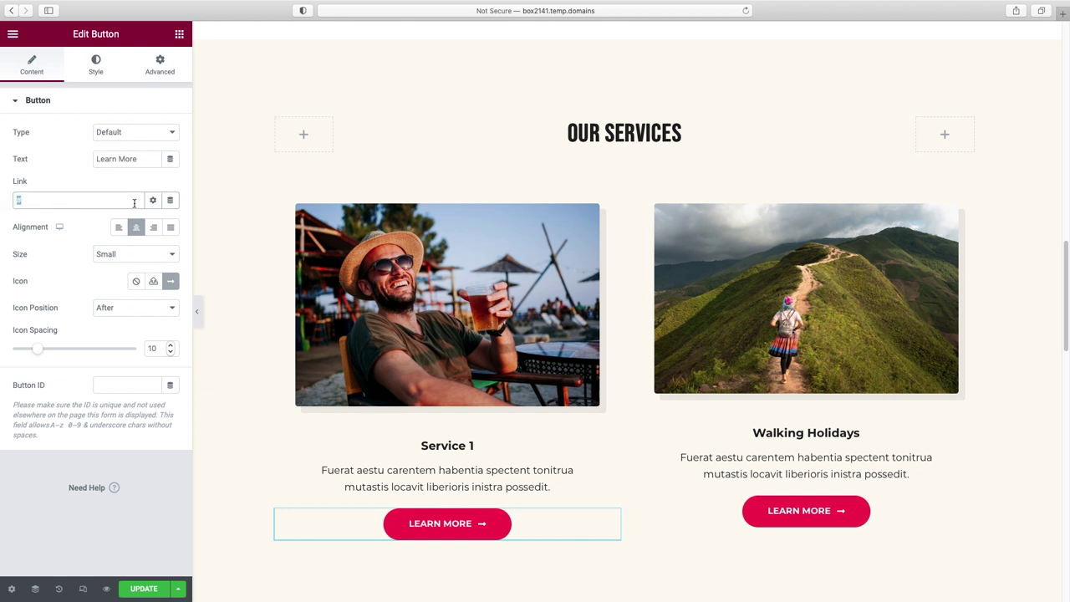
left_click(98, 72)
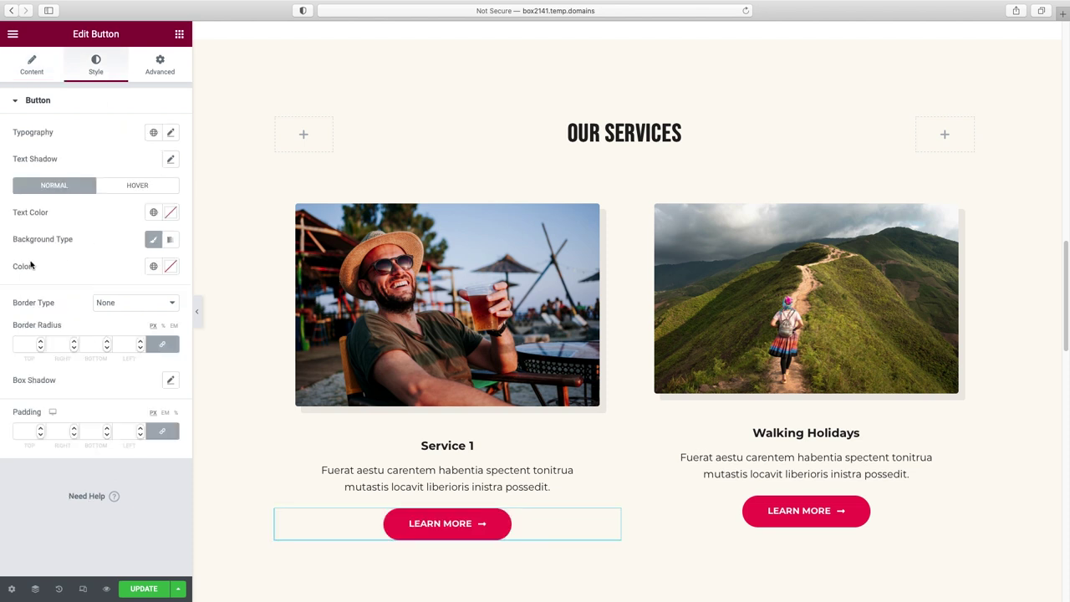
left_click(154, 266)
scroll(95, 414, "down", 3)
left_click(71, 446)
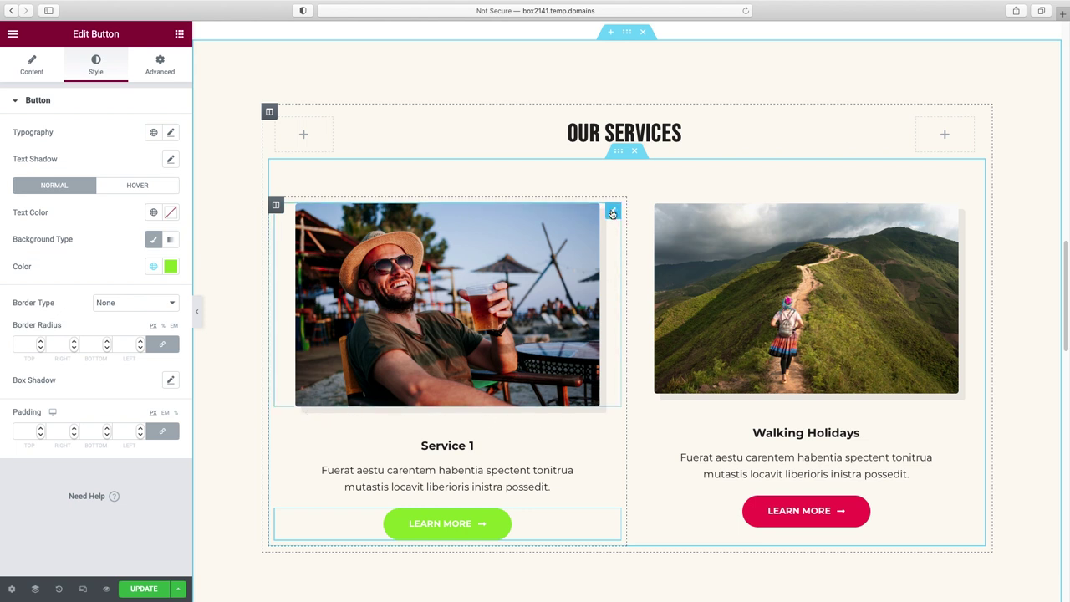
left_click(613, 214)
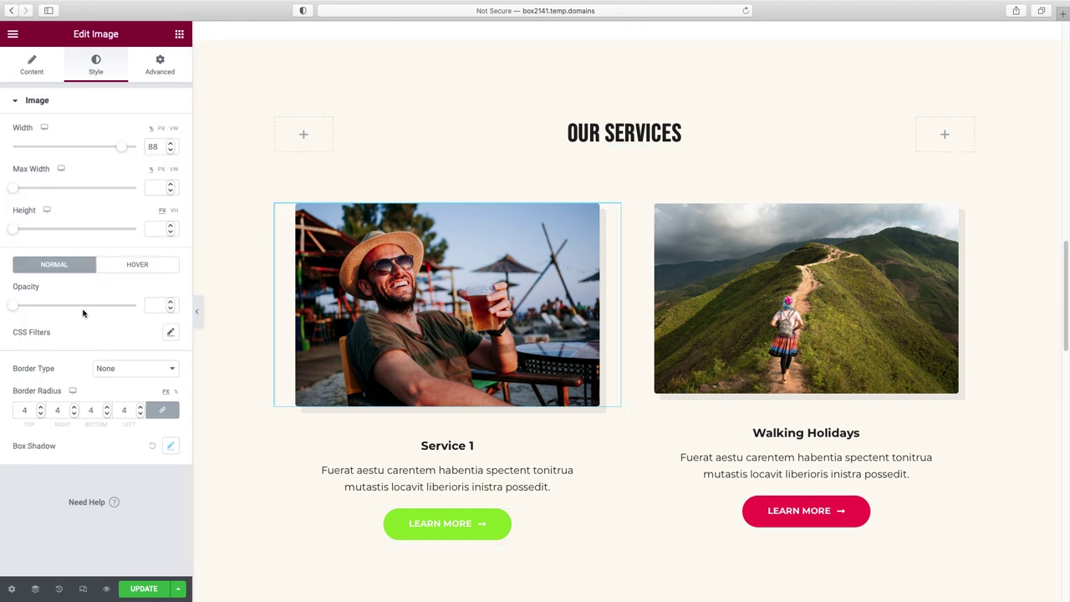
- Open the Service 1 photo's box shadow and set horizontal offset 38 and vertical offset 40
left_click(171, 450)
scroll(168, 449, "down", 1)
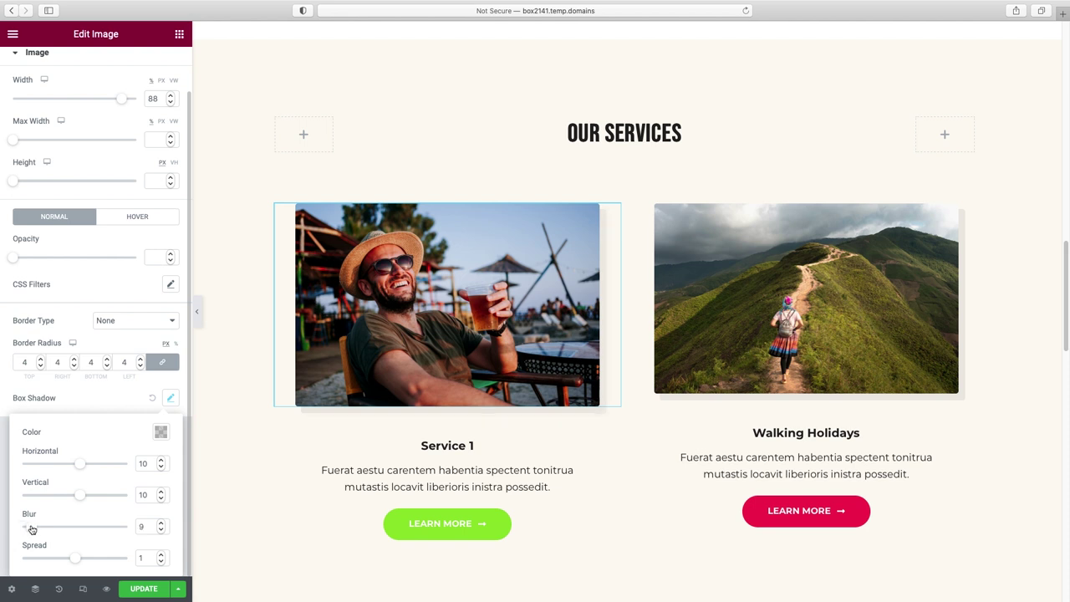
left_click(84, 466)
left_click(94, 469)
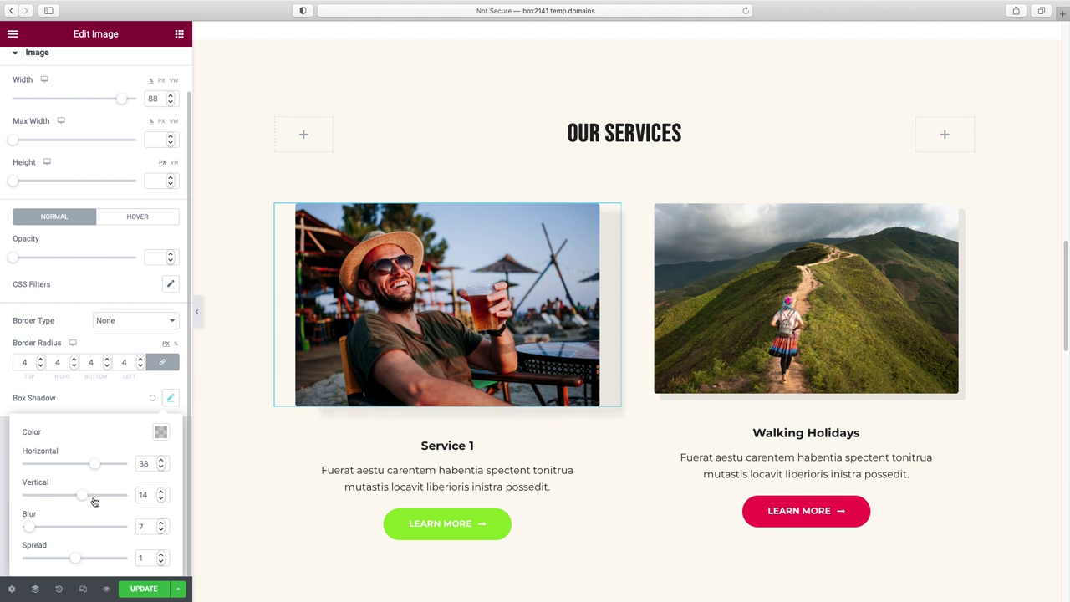
left_click(94, 497)
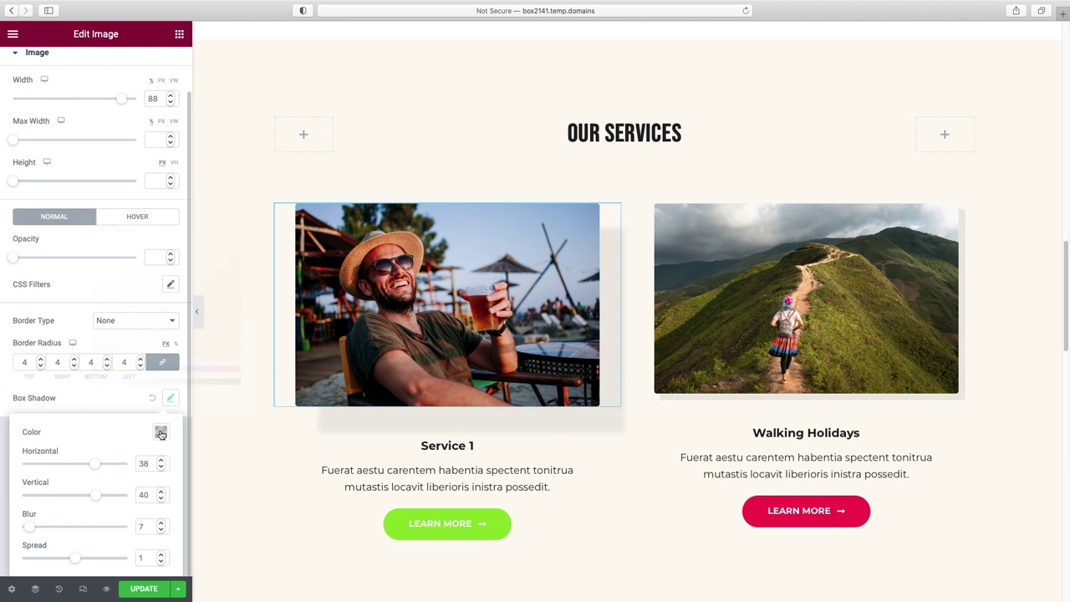
- Clear the shadow colour so the Service 1 photo shows no drop shadow
left_click(160, 433)
left_click_drag(106, 384, 127, 383)
left_click(239, 228)
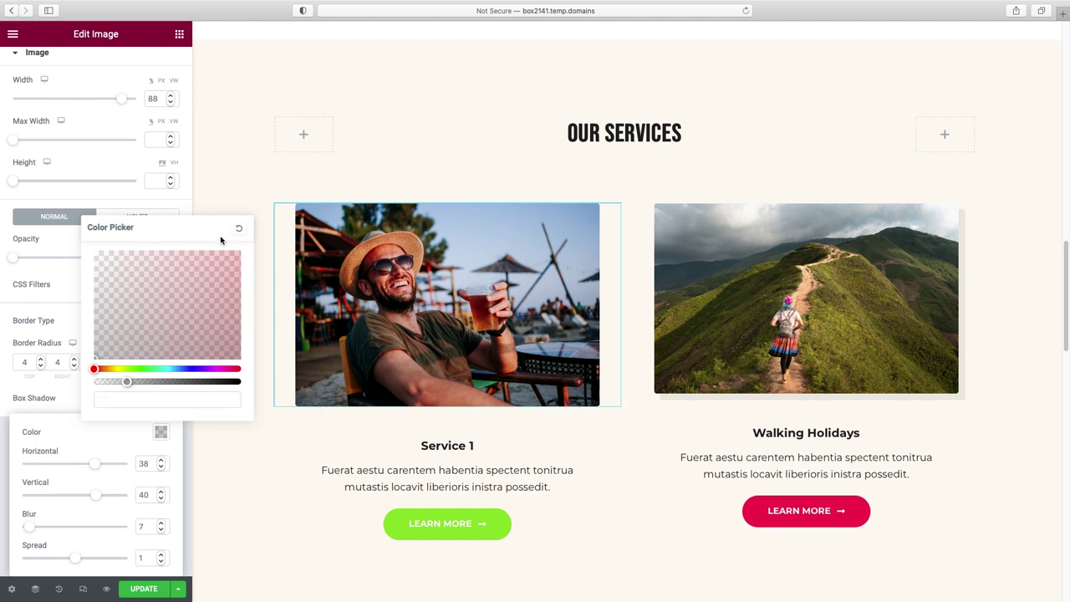
left_click(240, 202)
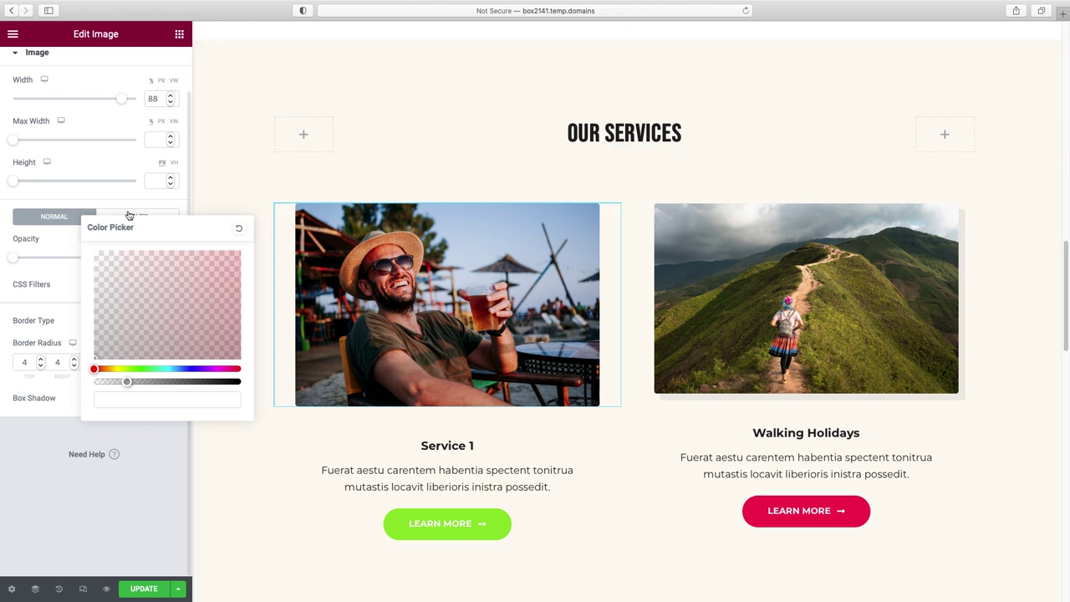
left_click(102, 205)
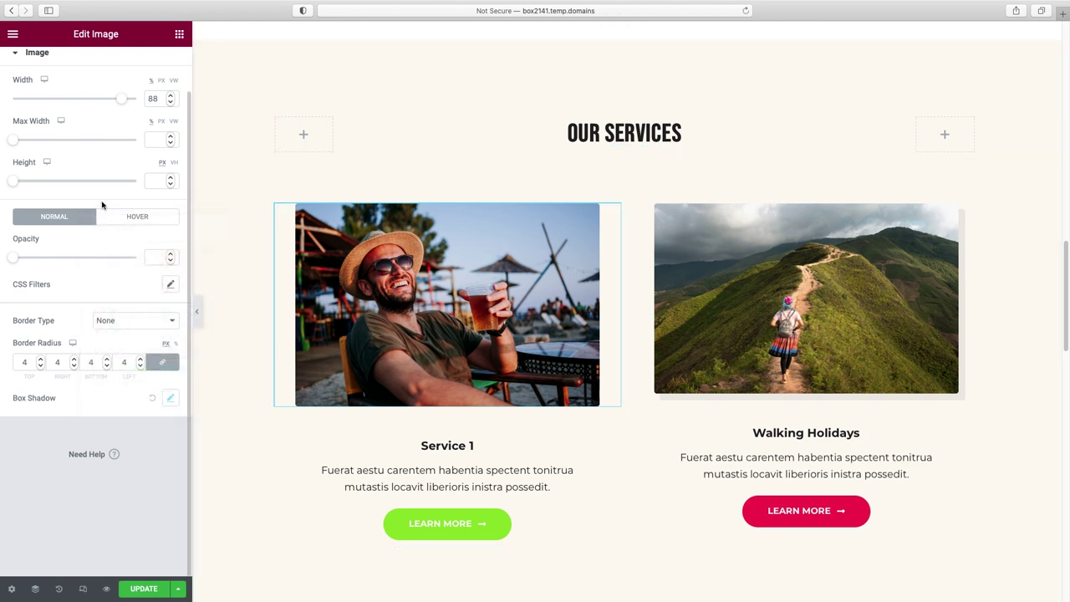
scroll(110, 241, "up", 2)
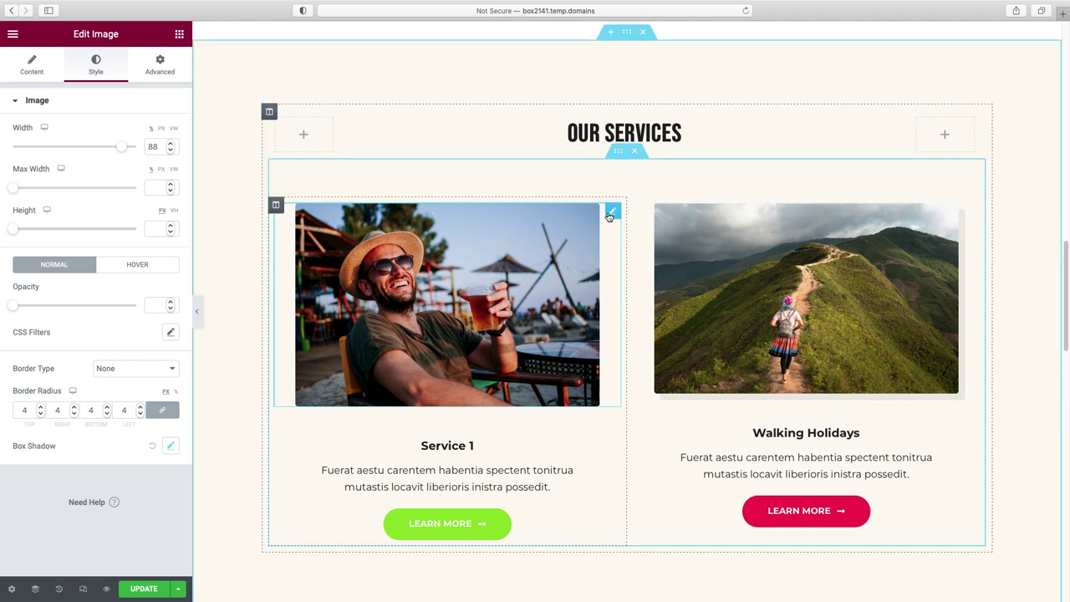
- Try the flower, Sketch and Blob mask shapes on the Service 1 photo, then switch the mask off
left_click(155, 67)
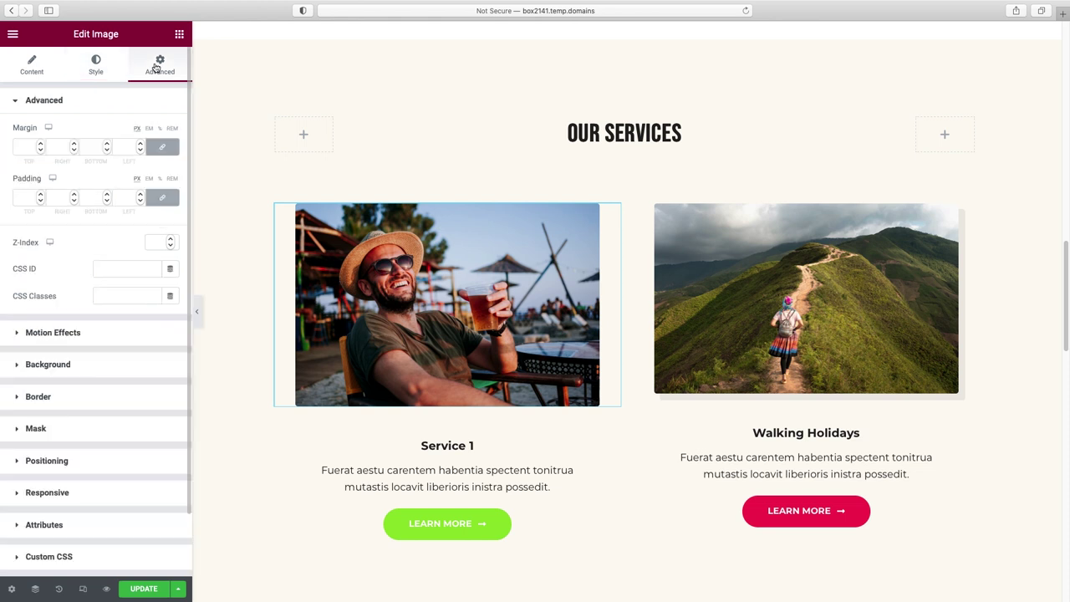
left_click(35, 432)
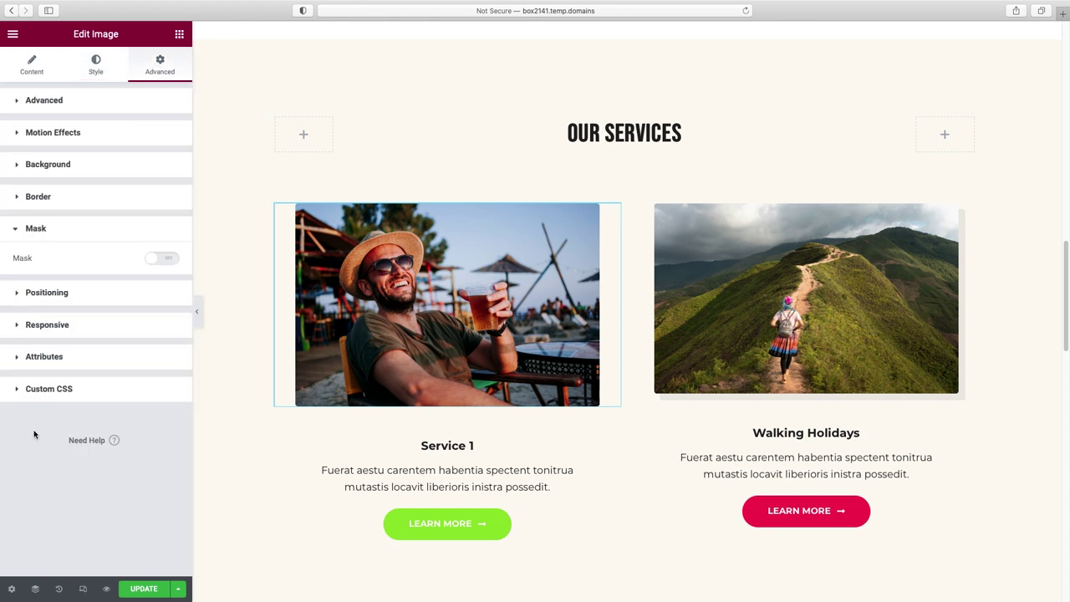
left_click(166, 259)
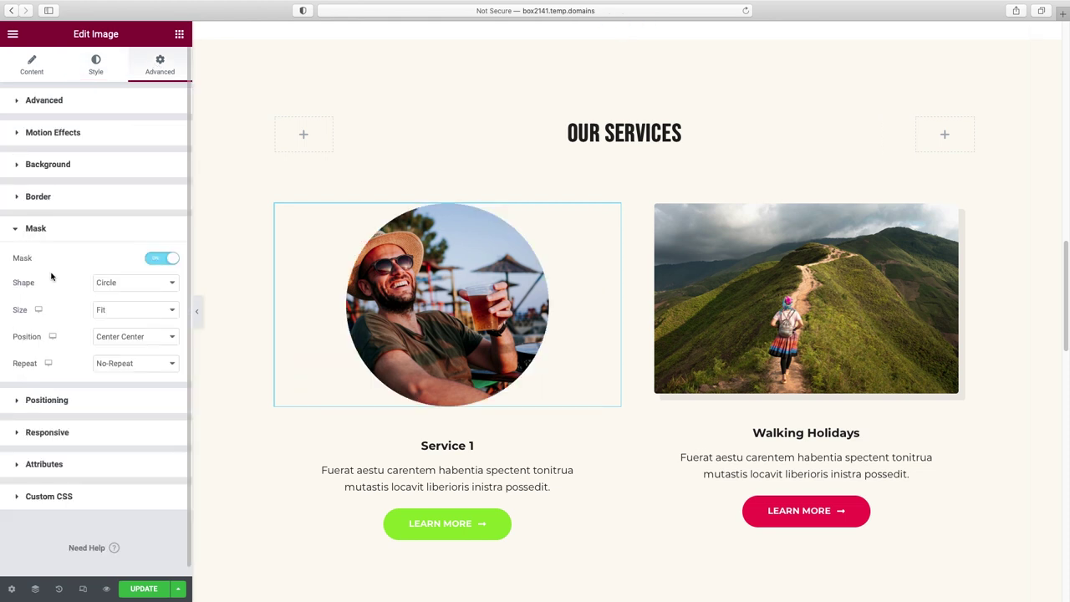
left_click(127, 287)
left_click(127, 293)
left_click(131, 286)
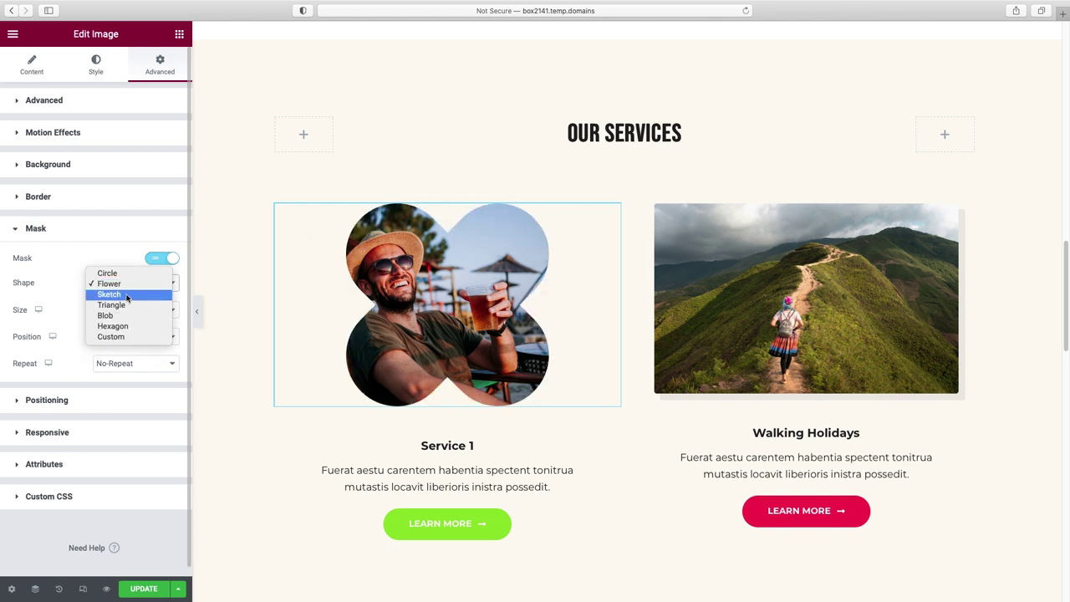
left_click(129, 291)
left_click(127, 284)
left_click(128, 293)
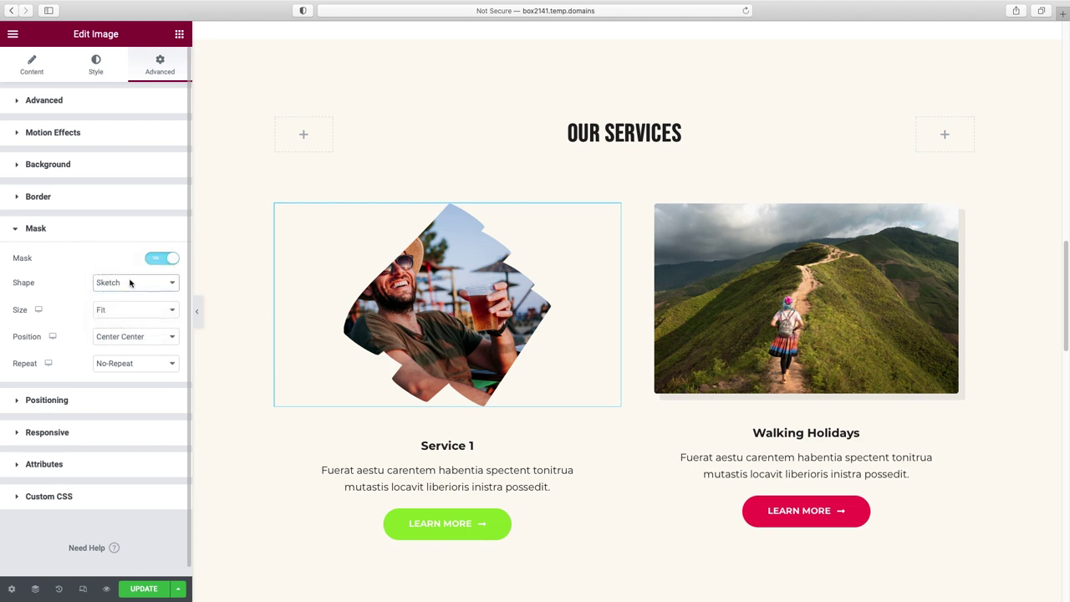
left_click(131, 285)
left_click(126, 293)
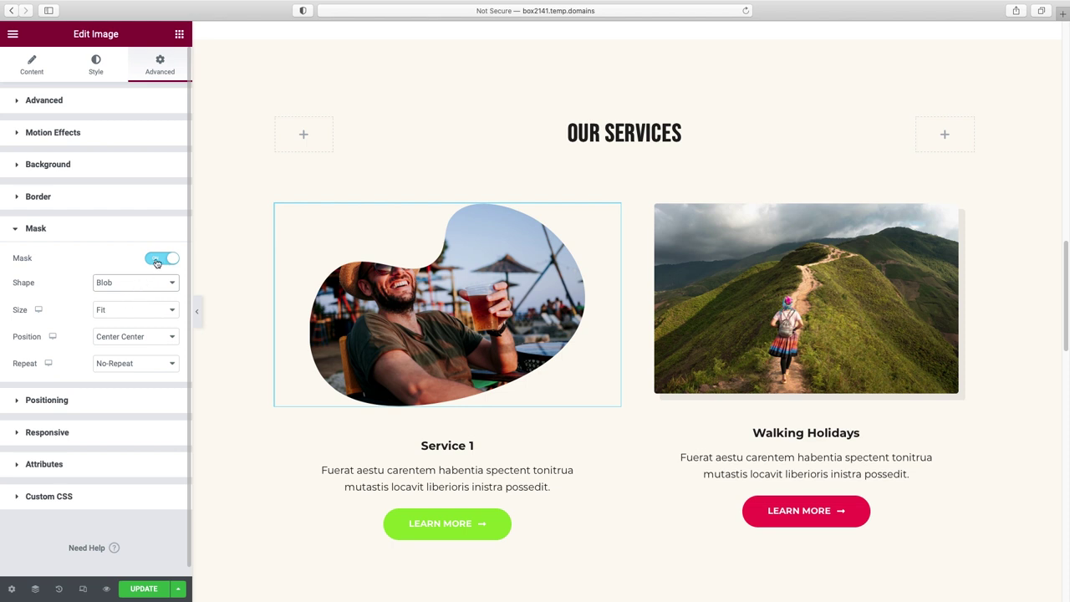
left_click(159, 259)
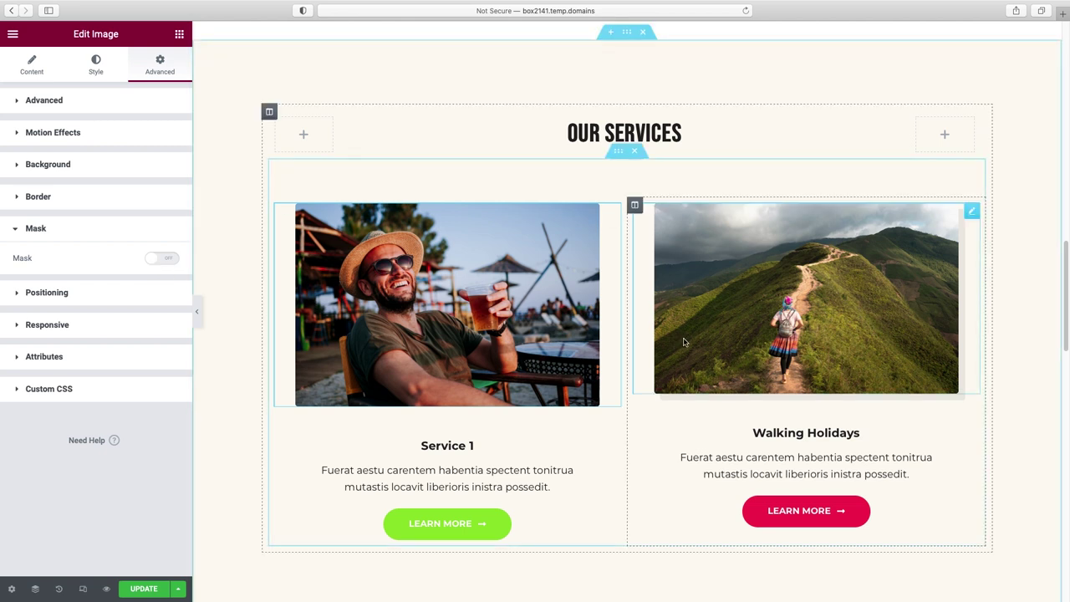
- Swap the Walking Holidays photo for the van photo and retitle the card 'Service 2'
left_click(795, 316)
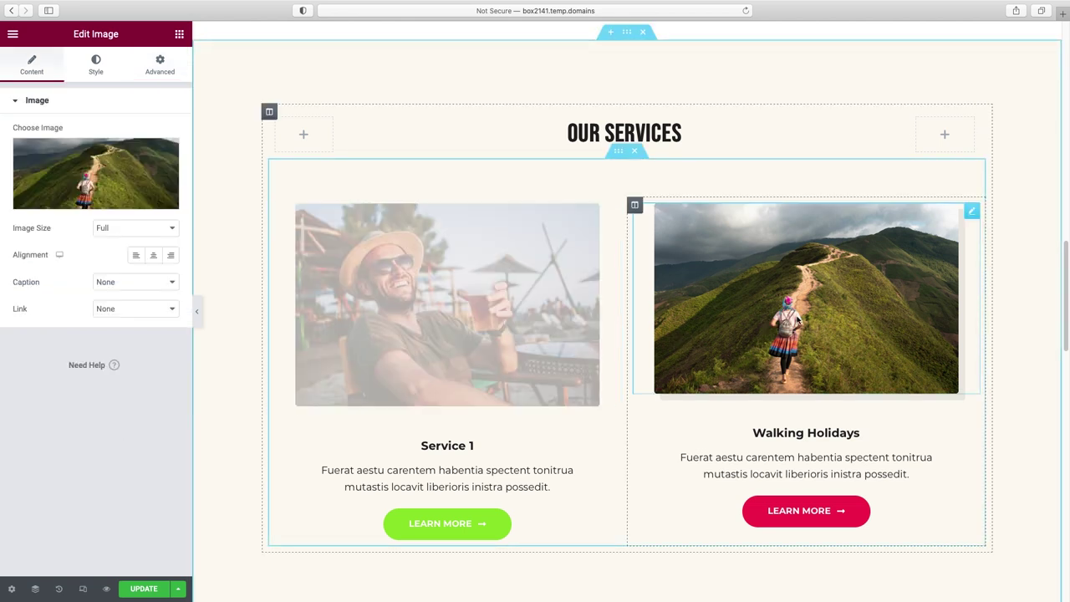
left_click(96, 173)
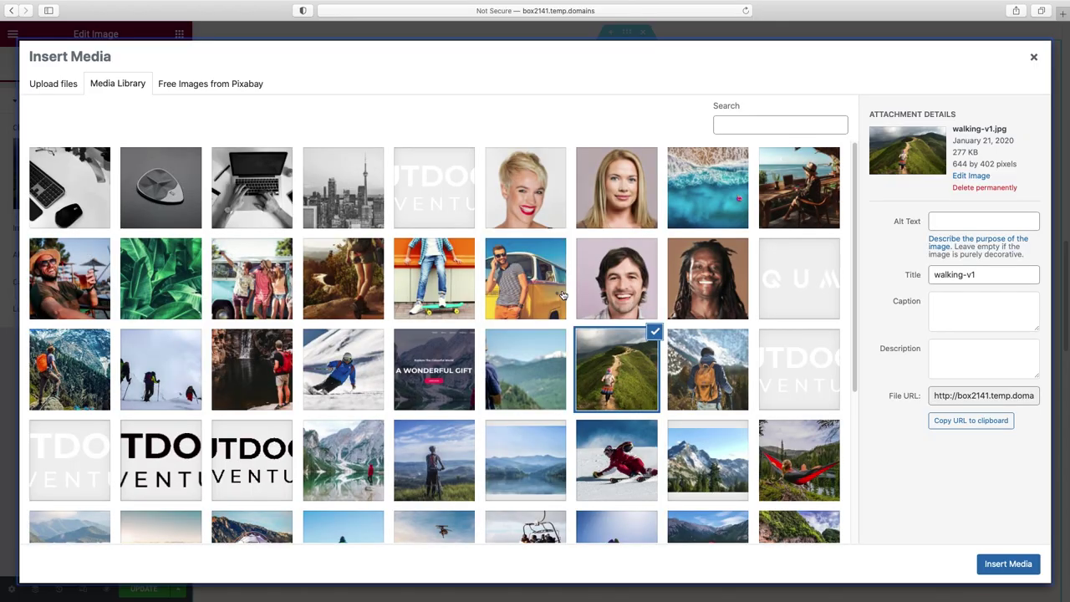
left_click(525, 278)
left_click(1008, 564)
key("super+a")
type("Service 2")
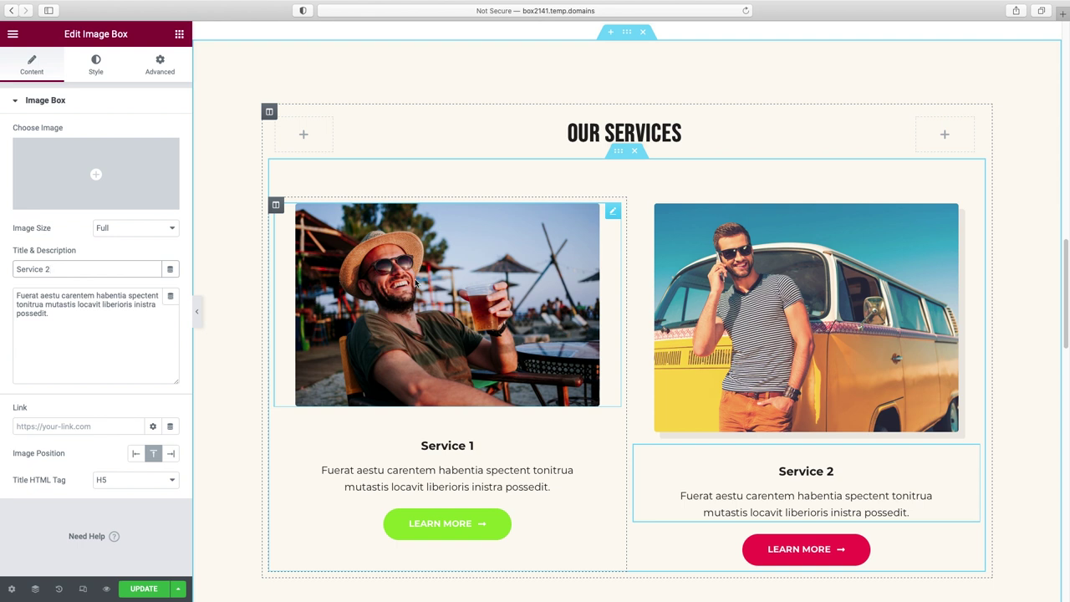
- Copy the Service 1 photo's style and paste it onto the Service 2 photo
right_click(526, 272)
left_click(568, 325)
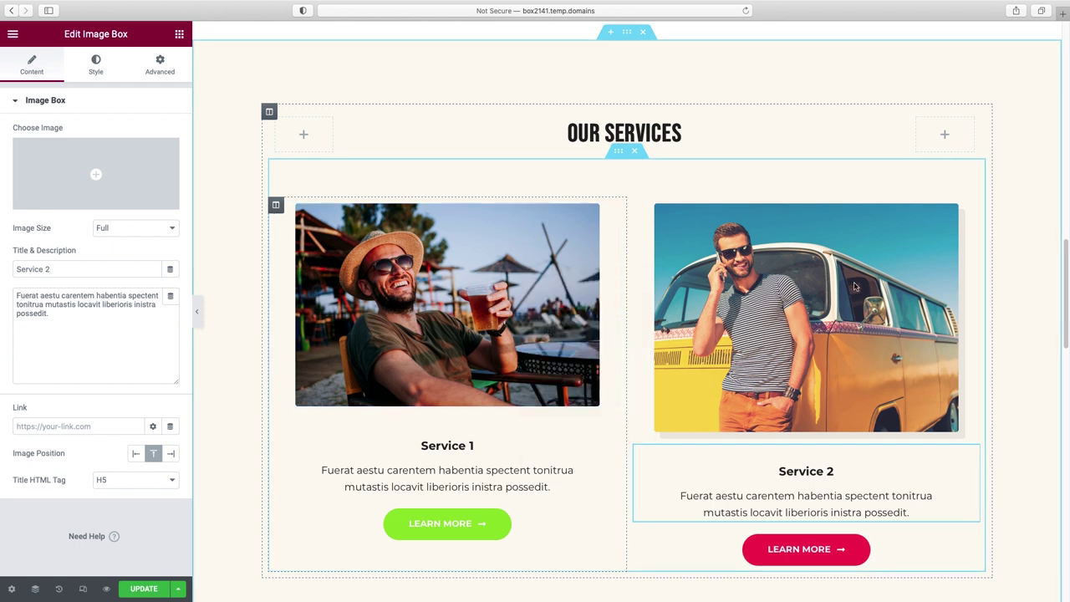
right_click(902, 230)
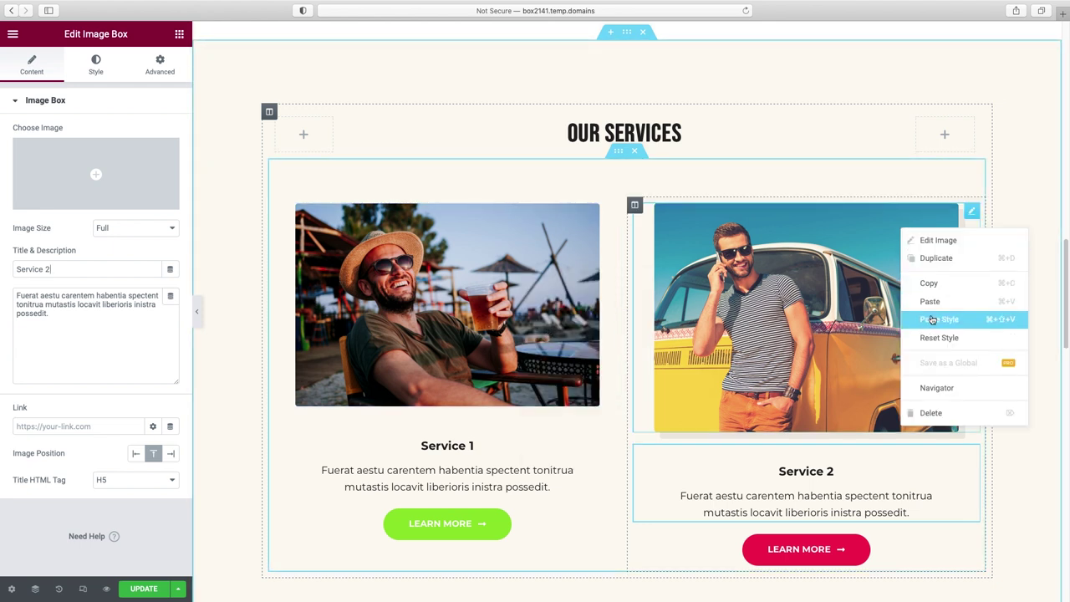
left_click(932, 320)
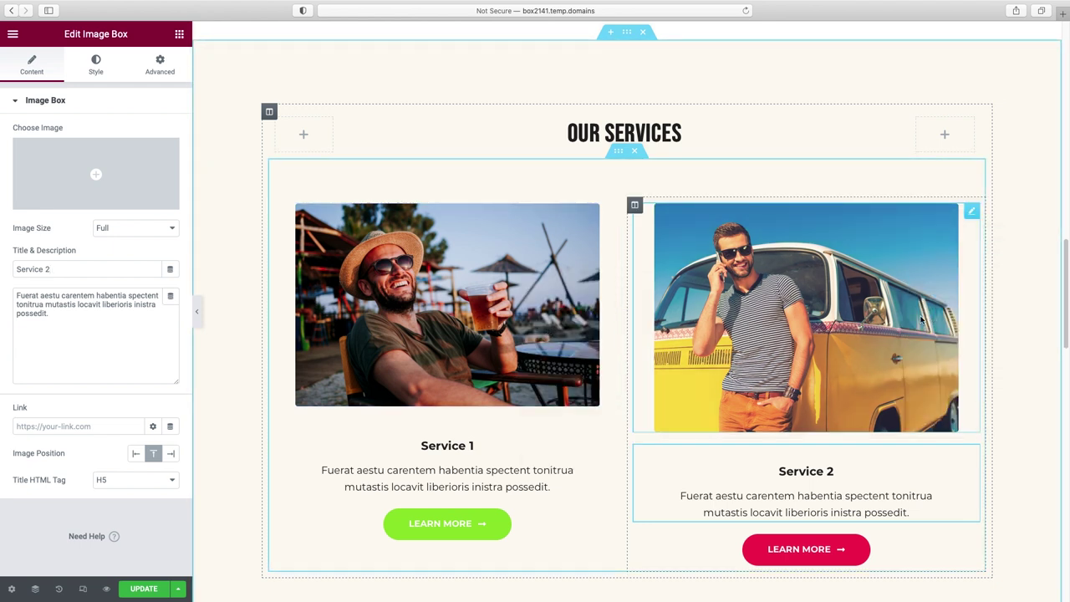
- Paste the Service 1 Learn More button style onto Service 2, making it green
right_click(455, 521)
left_click(485, 460)
right_click(847, 545)
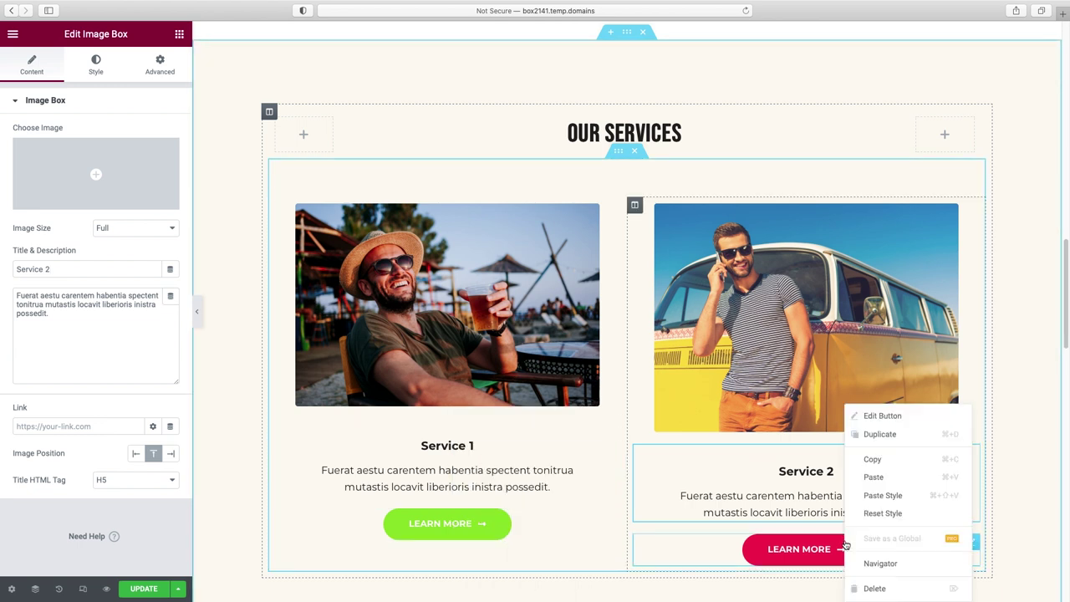
left_click(882, 495)
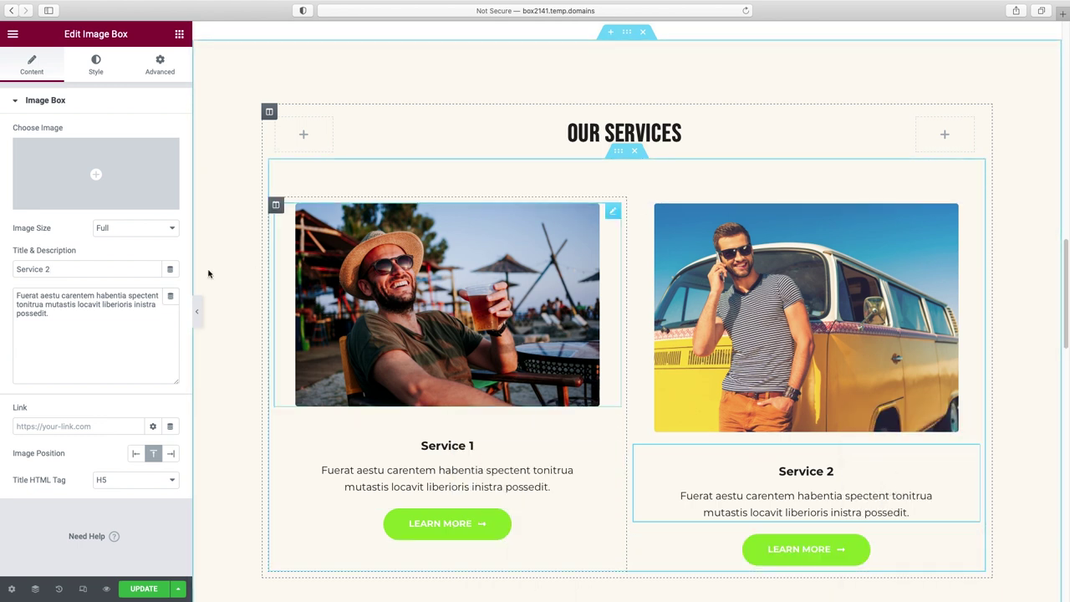
left_click(199, 317)
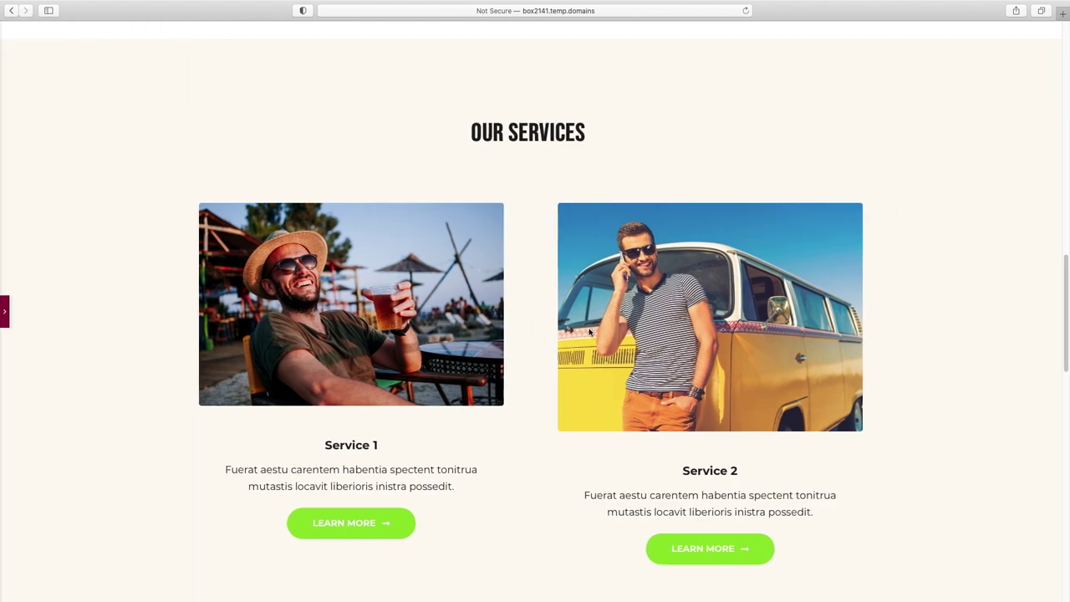
- Remove the Explore the World and Upcoming Tours & Destination sections from below Our Services
scroll(586, 335, "up", 15)
scroll(588, 330, "down", 10)
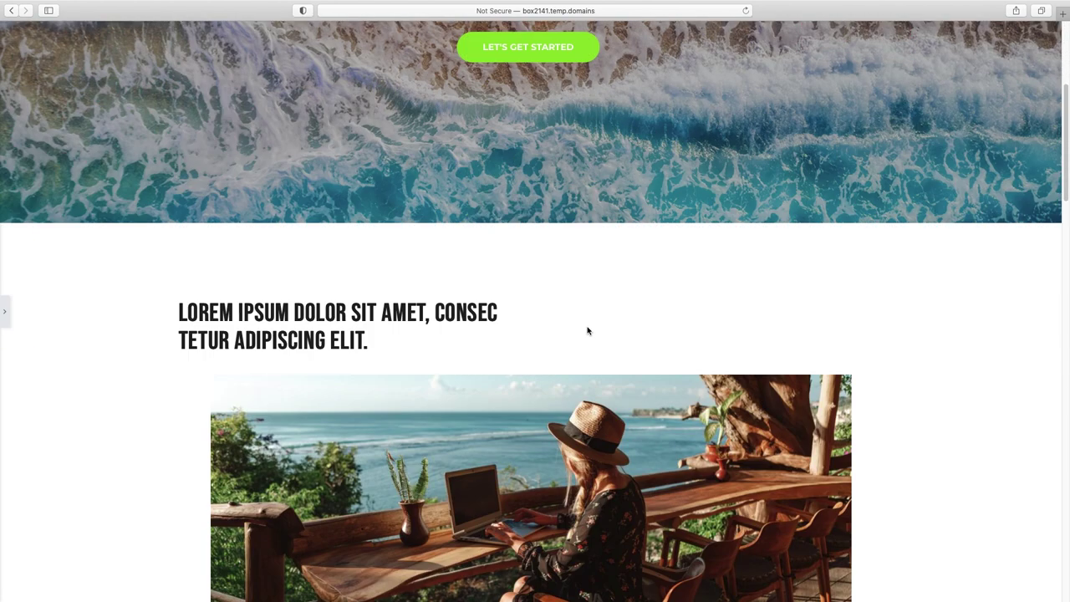
scroll(587, 330, "down", 6)
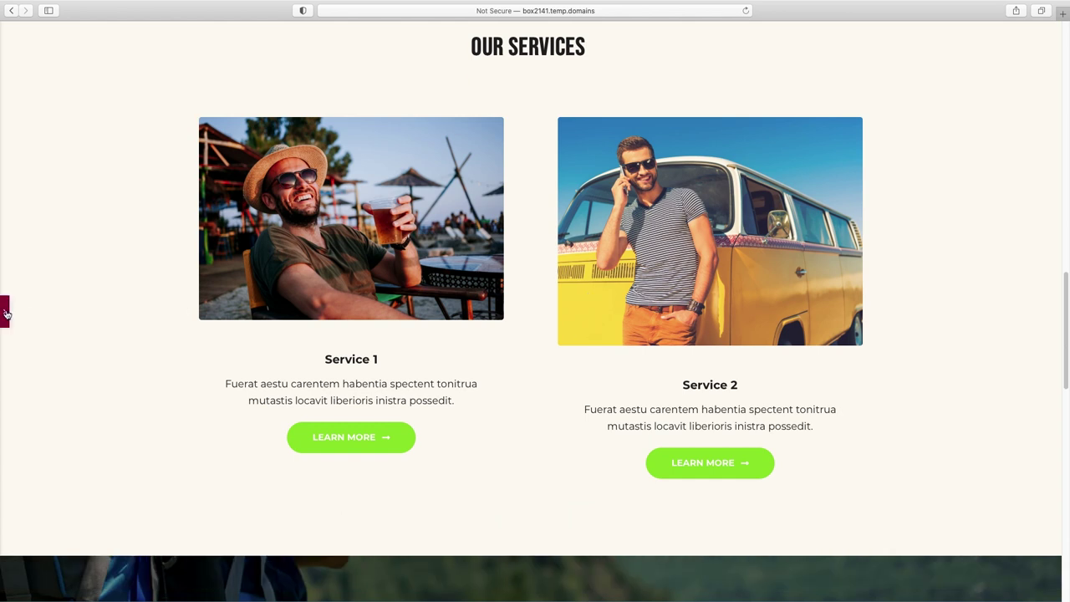
left_click(660, 327)
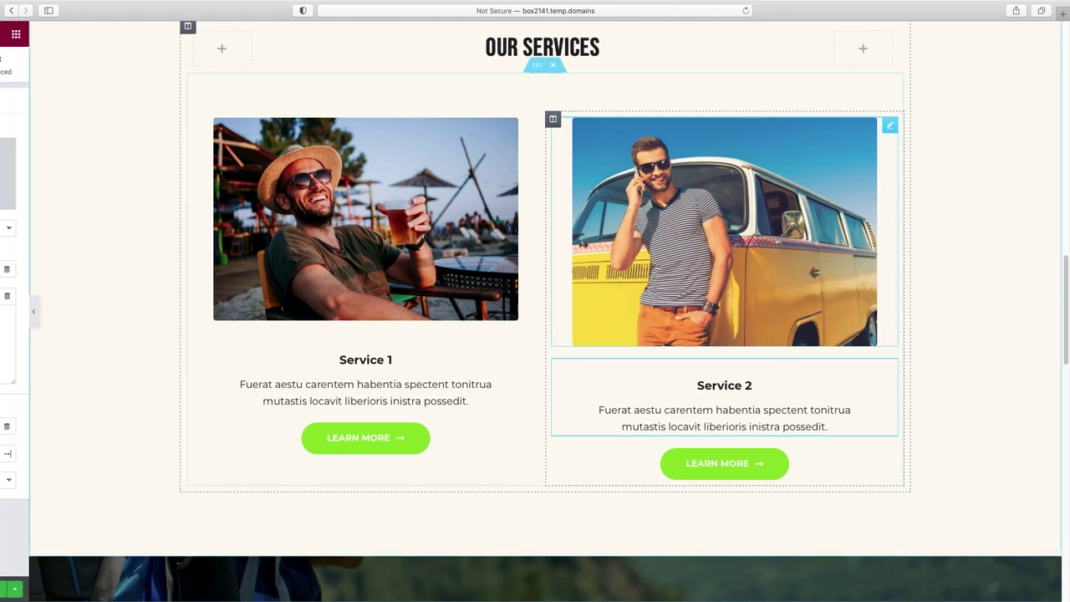
scroll(787, 337, "down", 3)
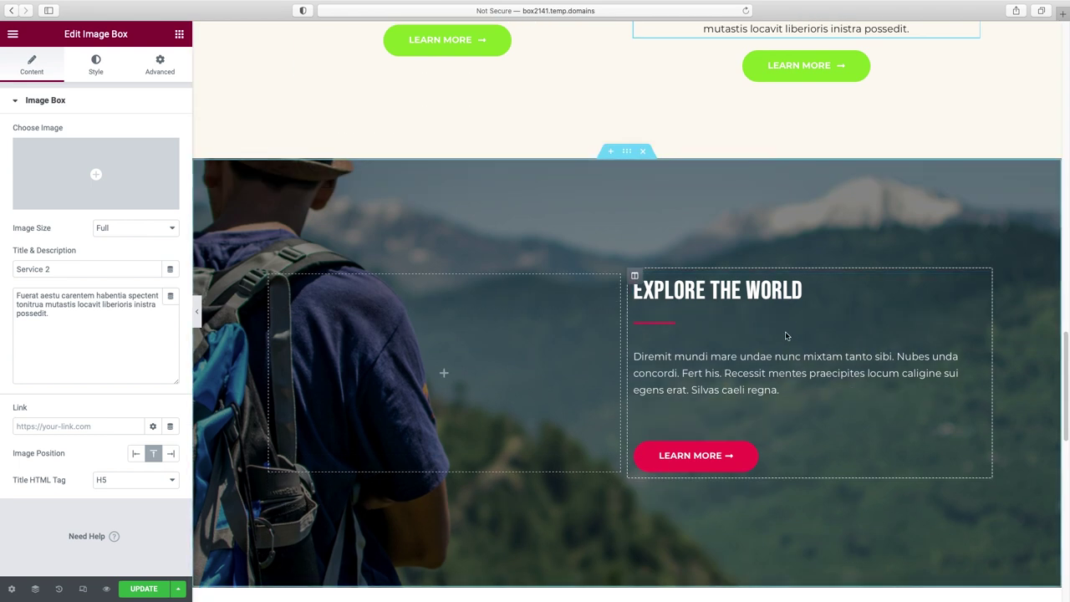
scroll(815, 356, "down", 6)
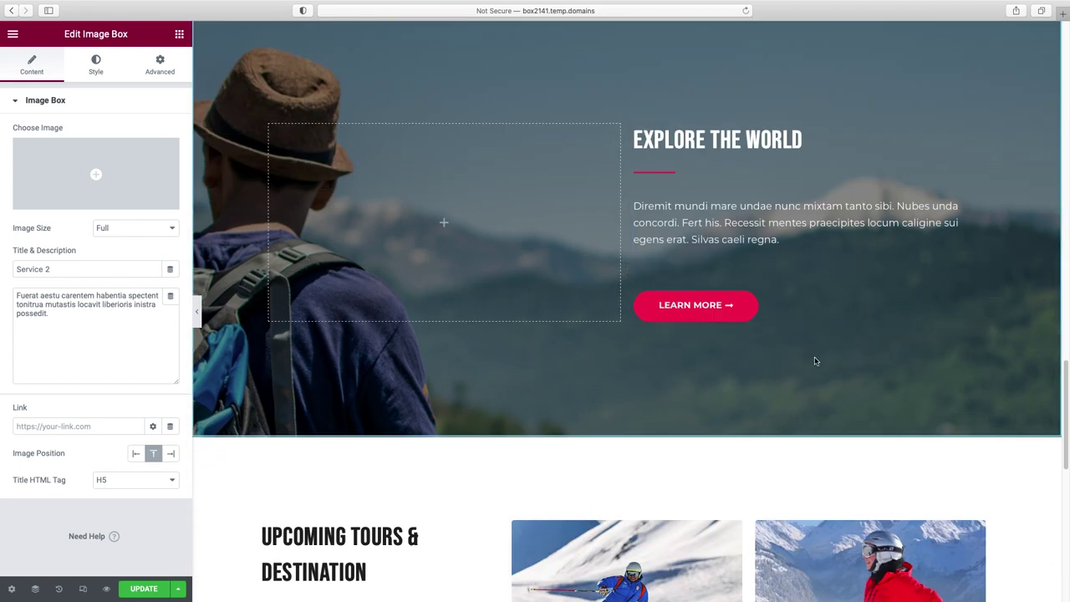
scroll(815, 359, "down", 2)
scroll(815, 360, "up", 3)
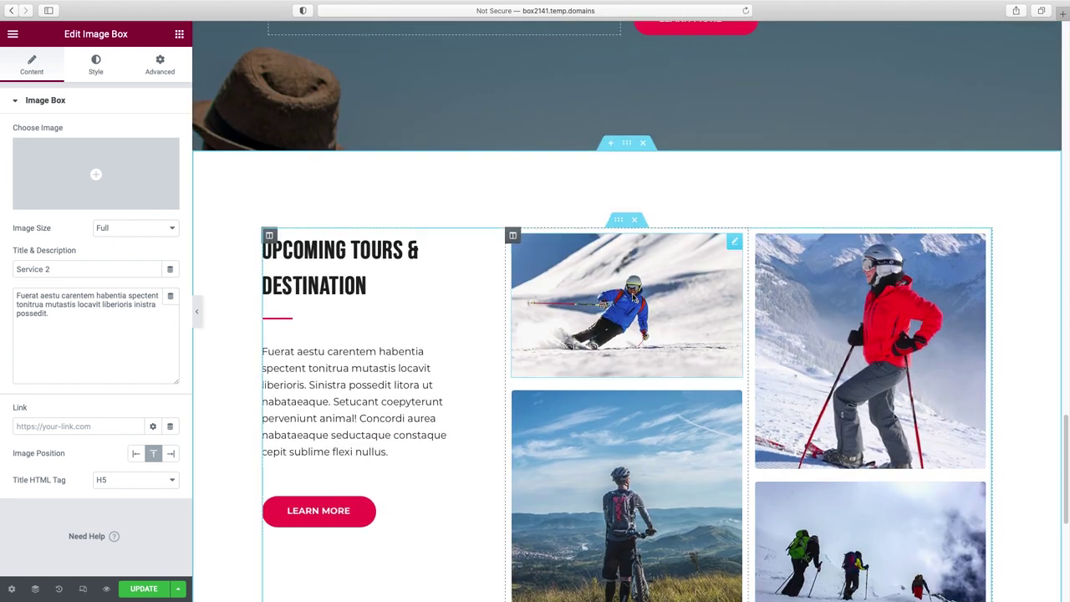
scroll(632, 298, "up", 5)
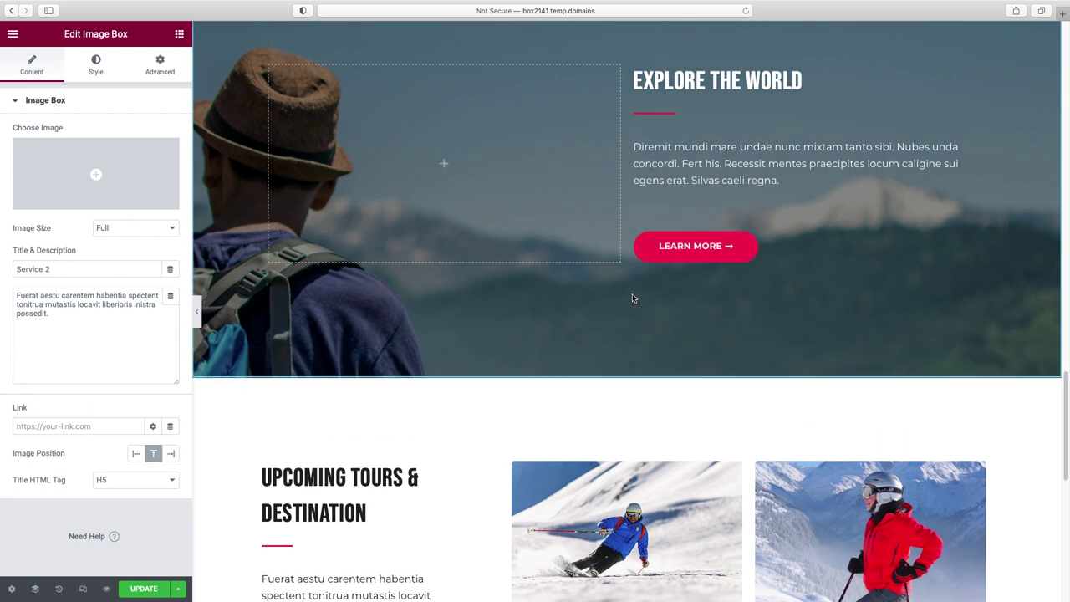
scroll(632, 298, "up", 2)
scroll(644, 297, "up", 3)
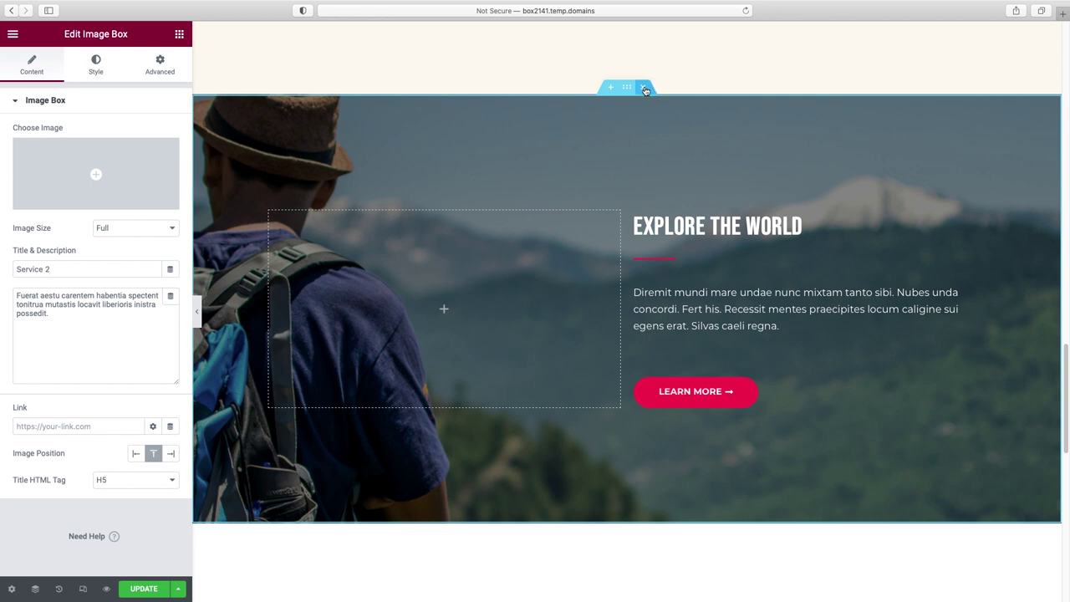
left_click(645, 88)
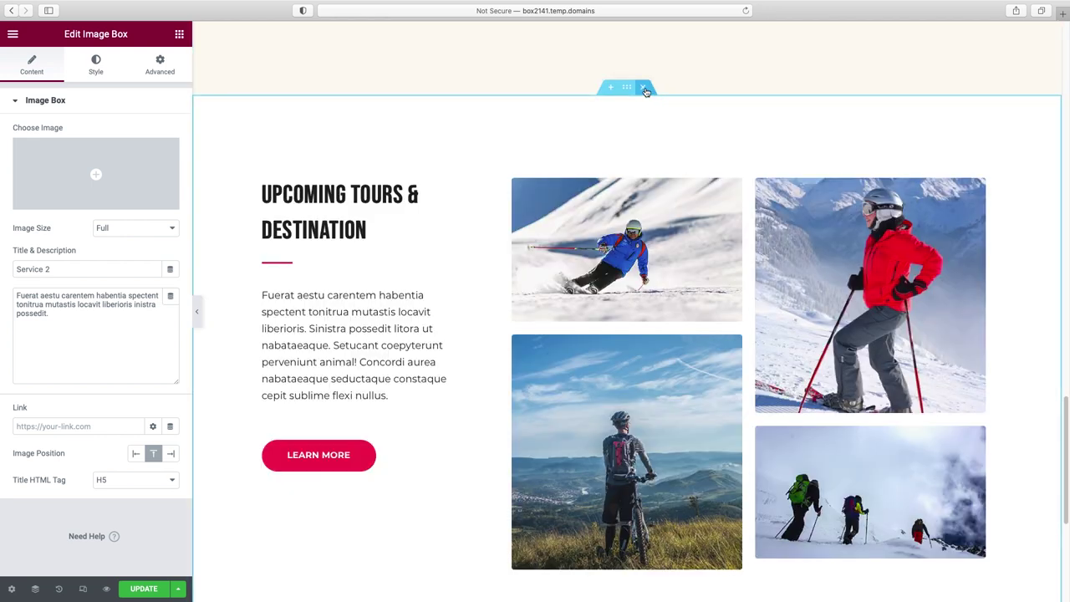
left_click(645, 88)
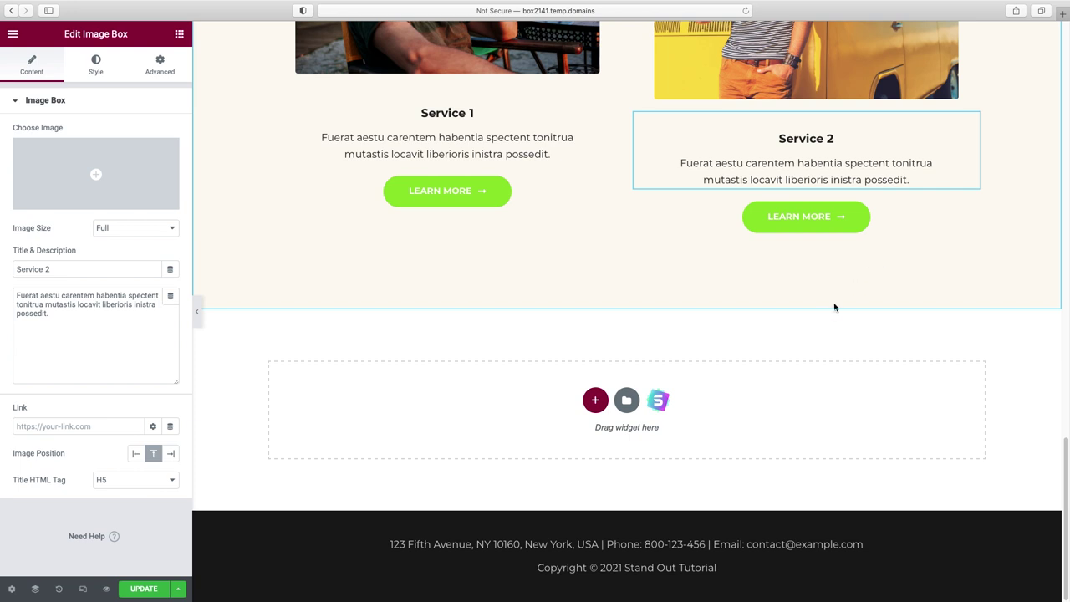
- Import the dark three-card Testimonials block from the template library below the services
left_click(658, 403)
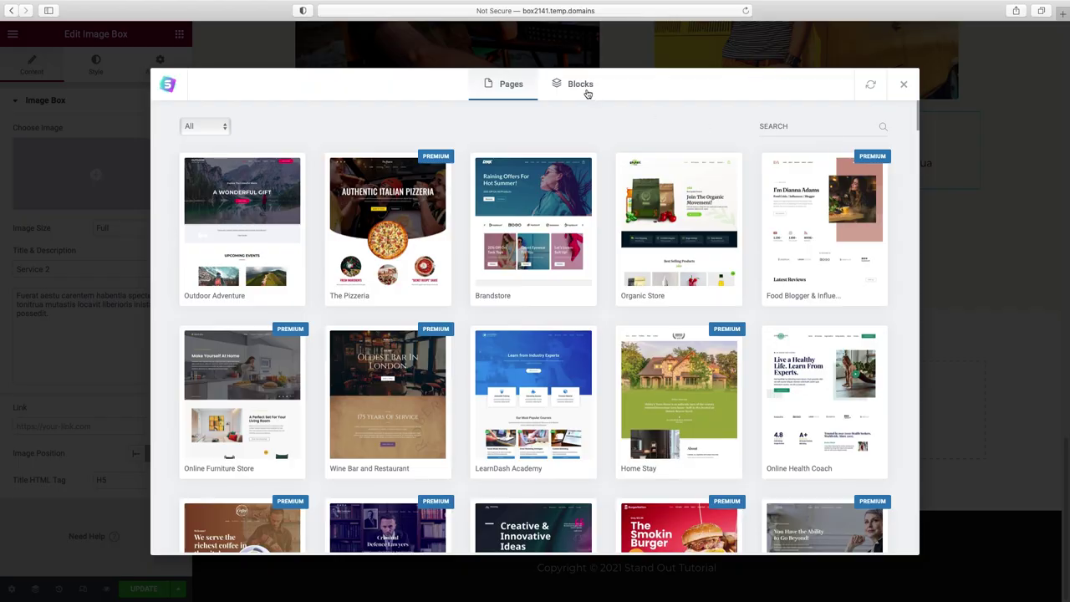
left_click(577, 87)
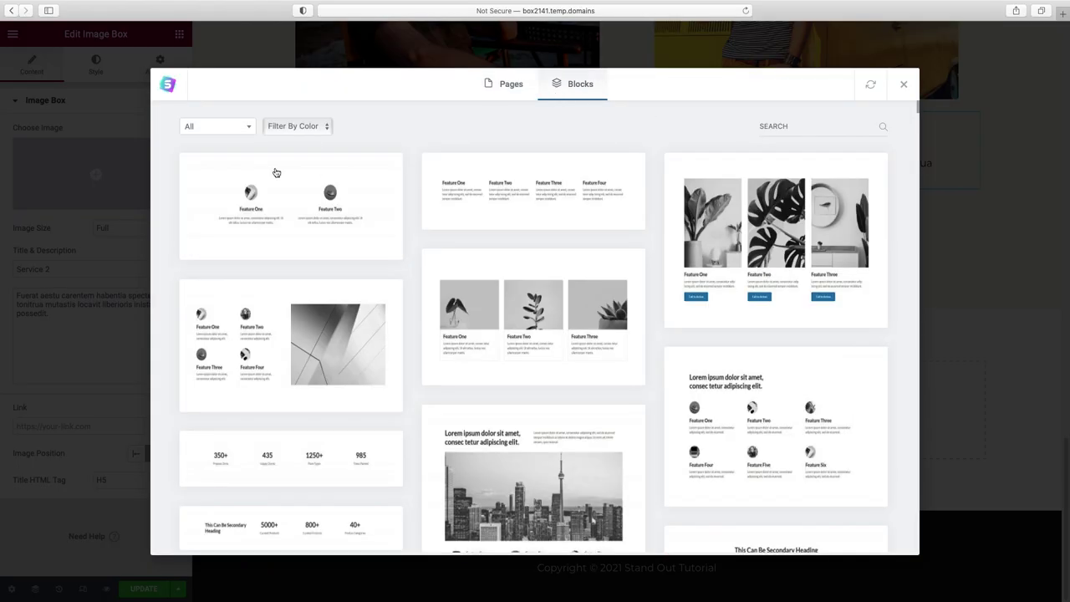
left_click(246, 130)
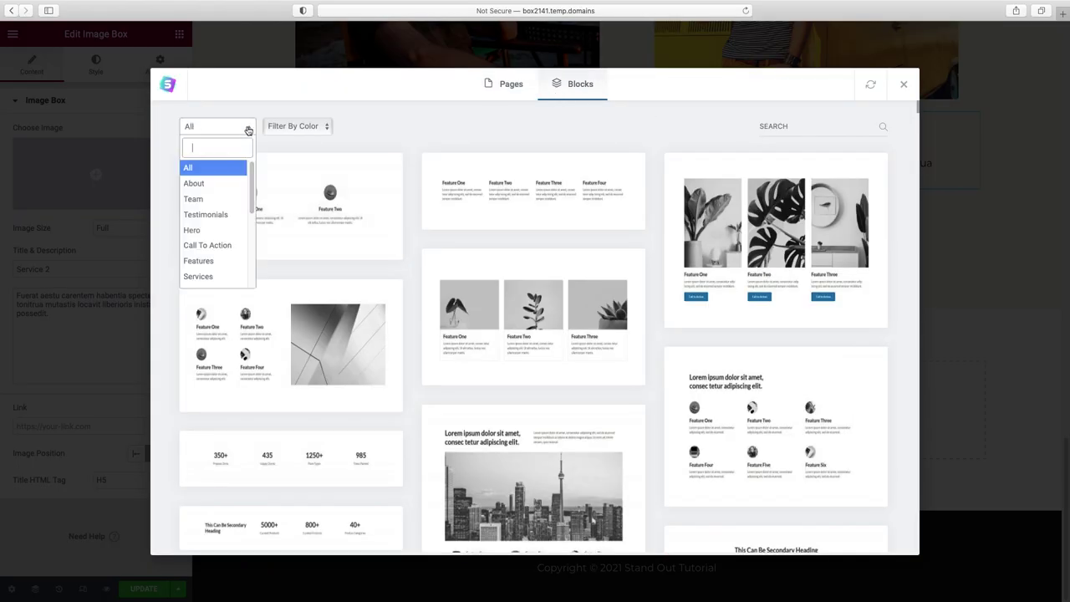
left_click(223, 212)
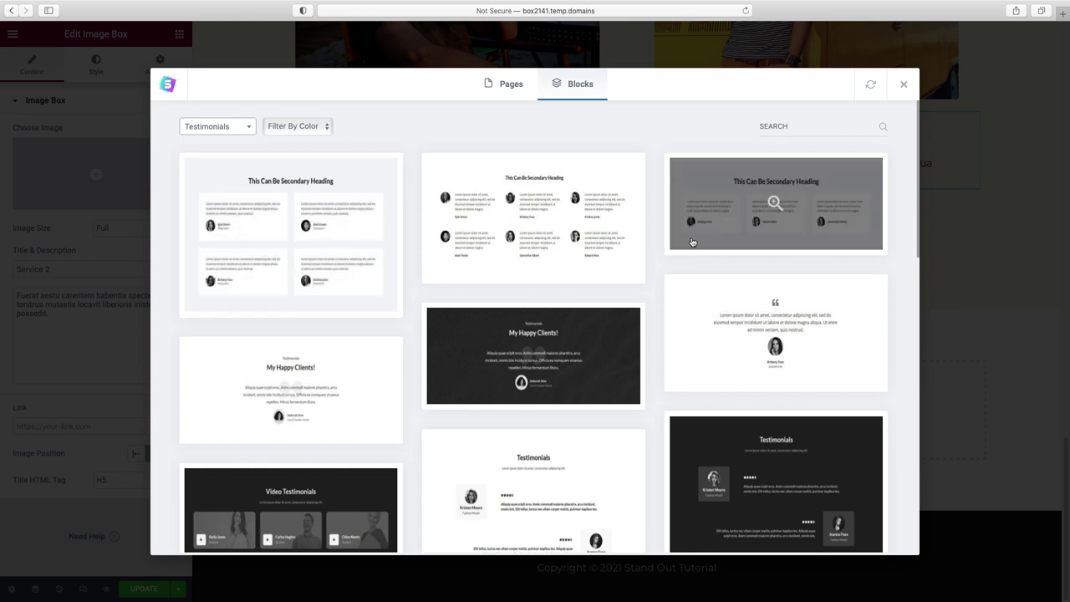
scroll(667, 244, "down", 15)
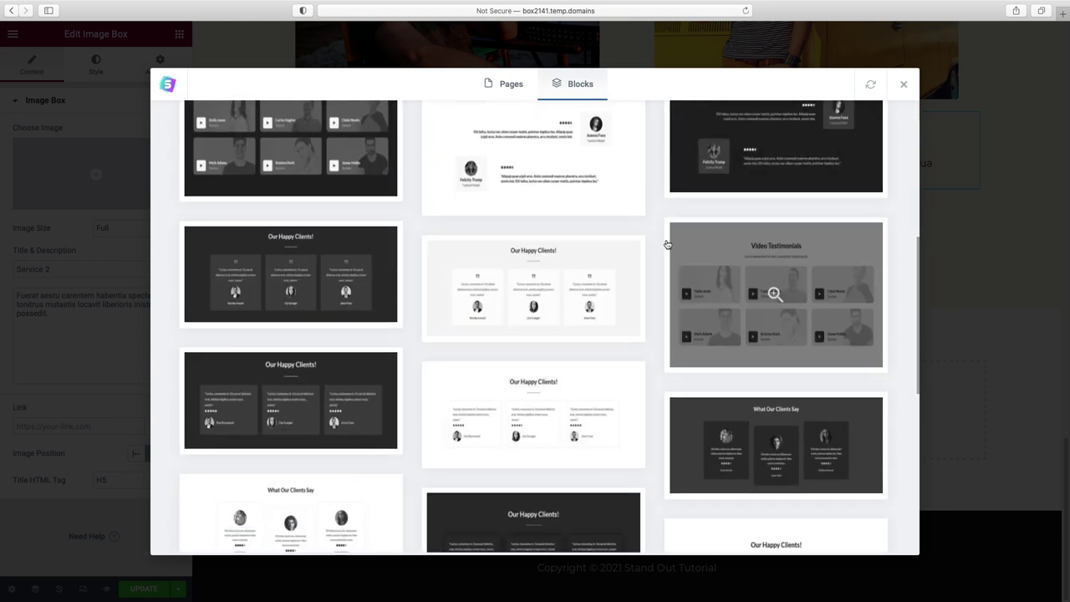
scroll(667, 244, "down", 3)
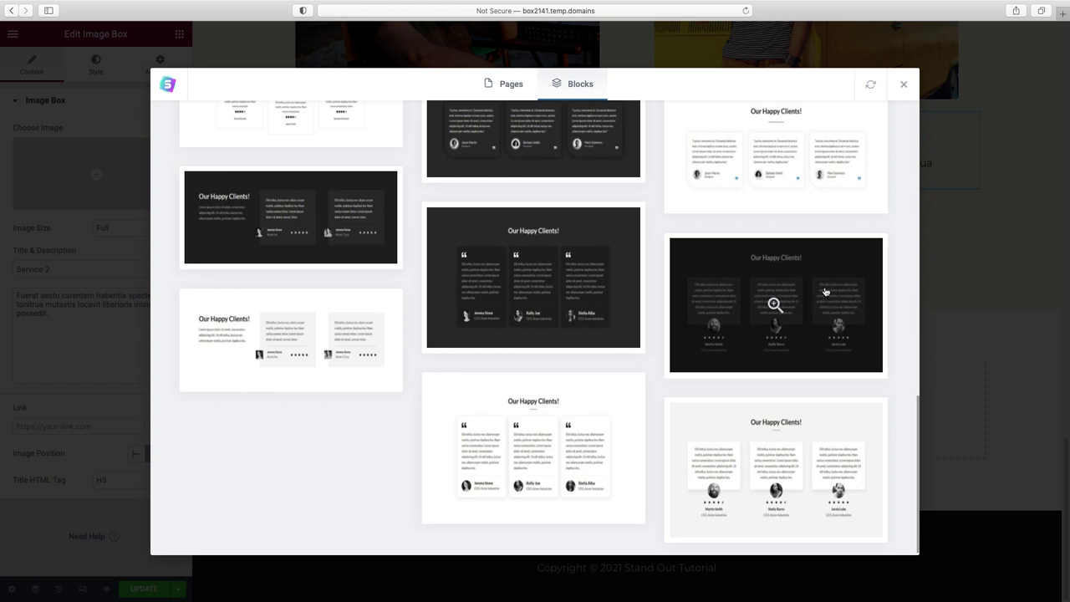
left_click(826, 291)
left_click(730, 86)
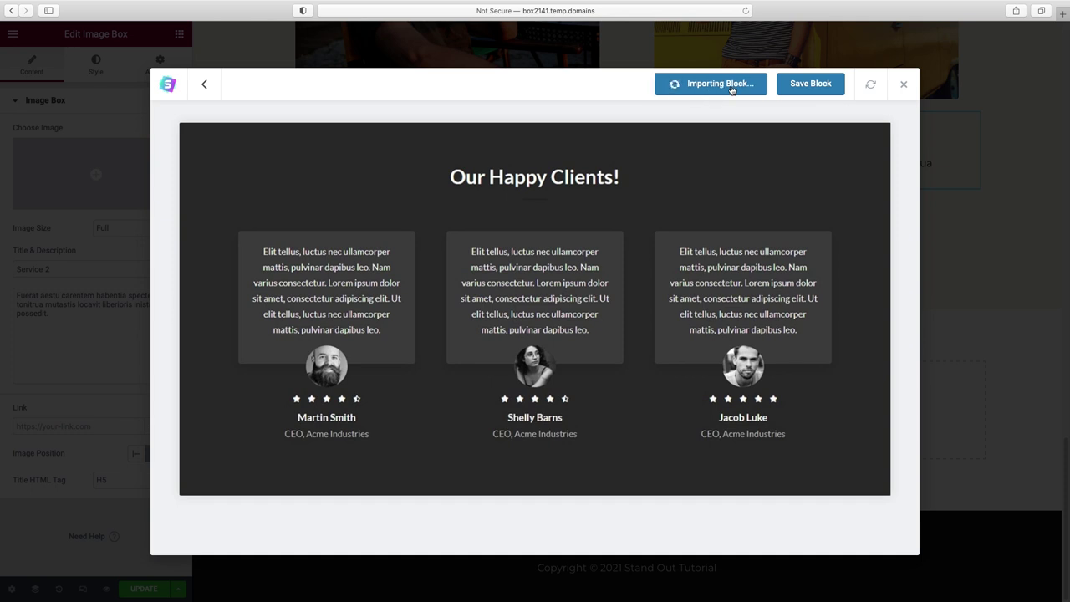
scroll(751, 163, "down", 5)
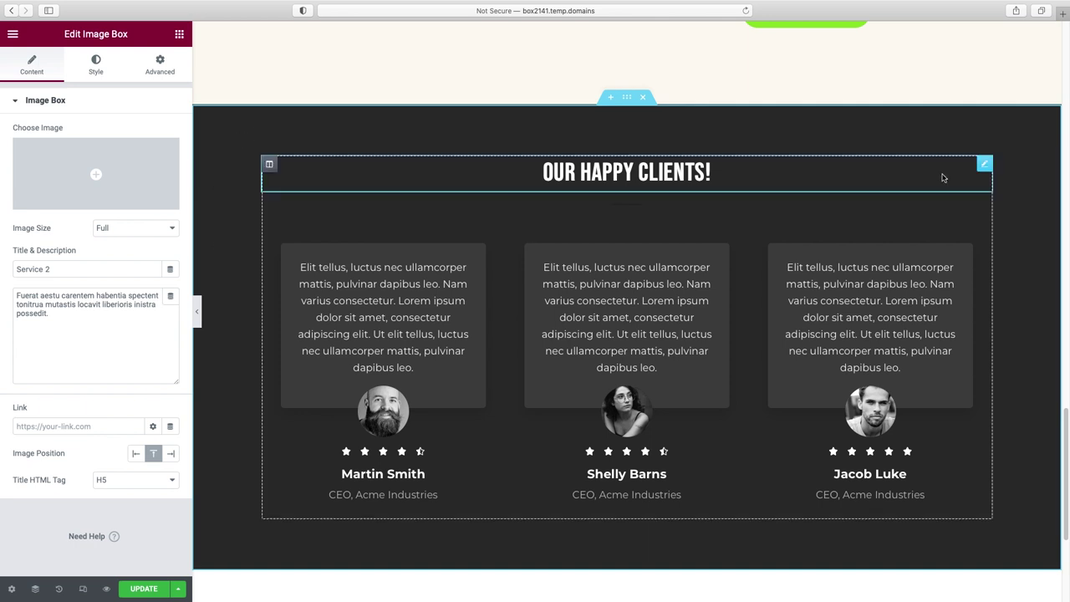
- Start choosing a background image in the testimonials section's Style settings
left_click(628, 99)
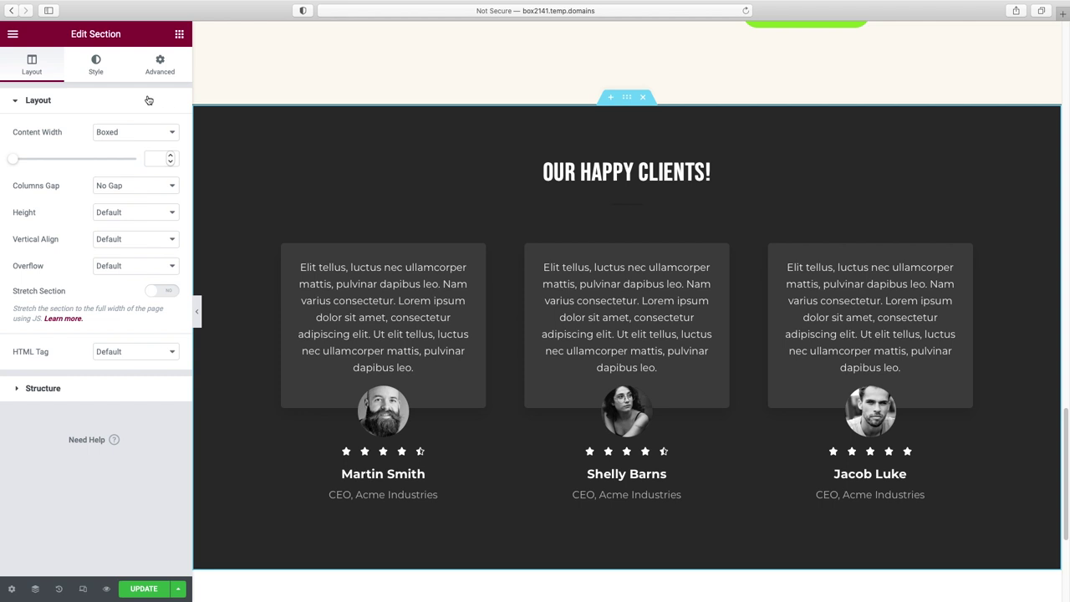
left_click(97, 67)
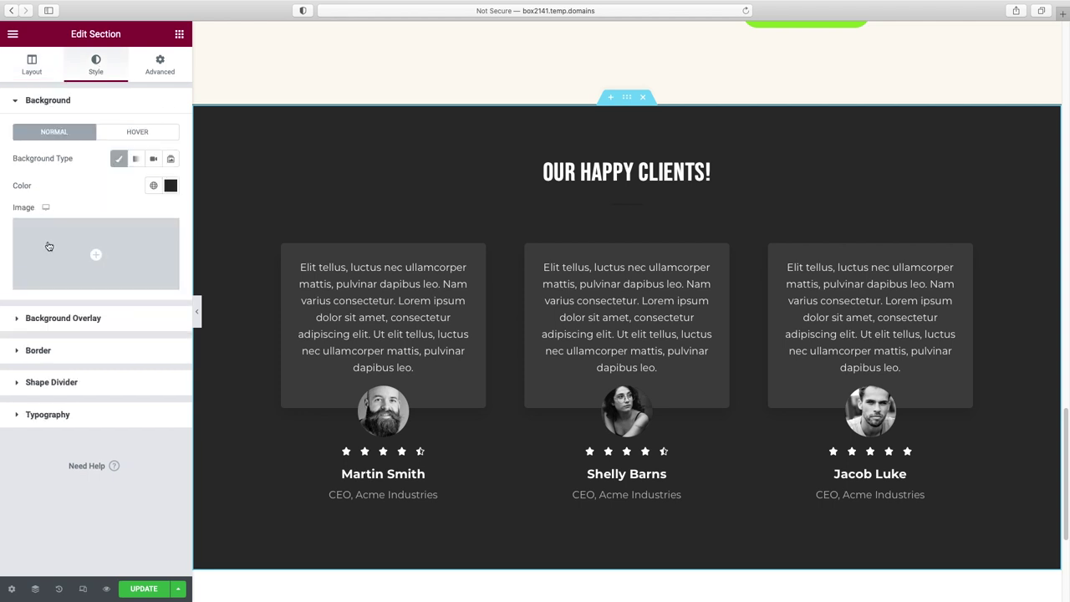
left_click(93, 280)
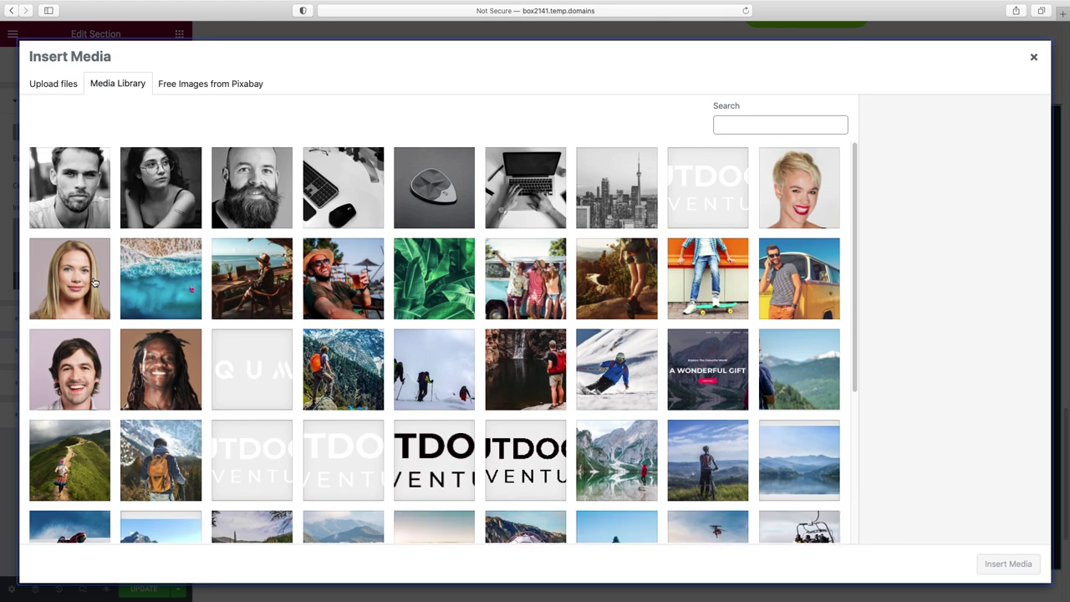
- Search Pixabay free images for 'tropical' and filter to horizontal orientation
left_click(198, 86)
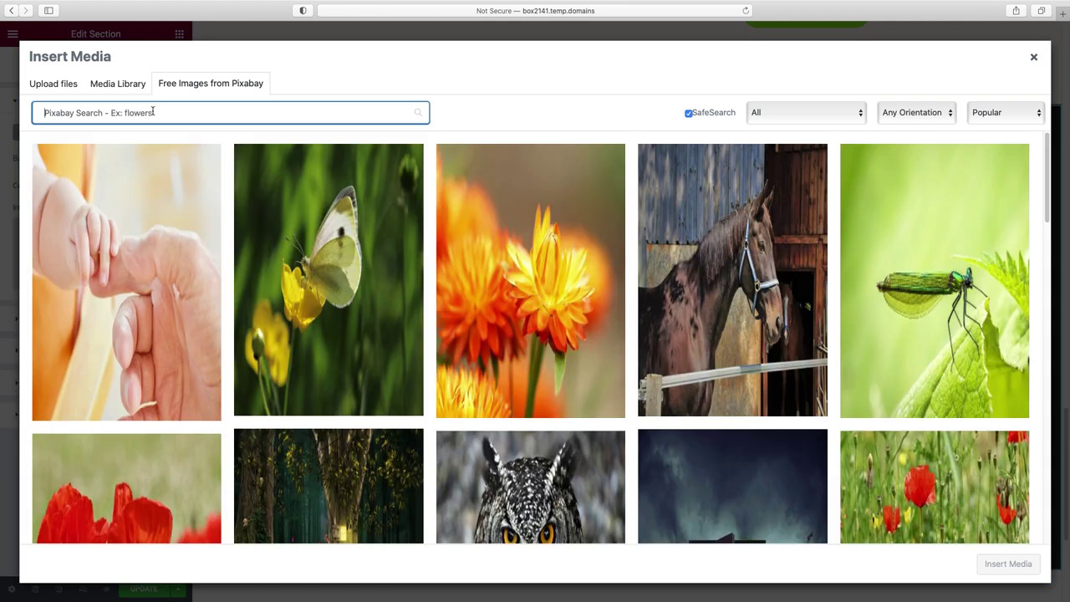
type("tropical")
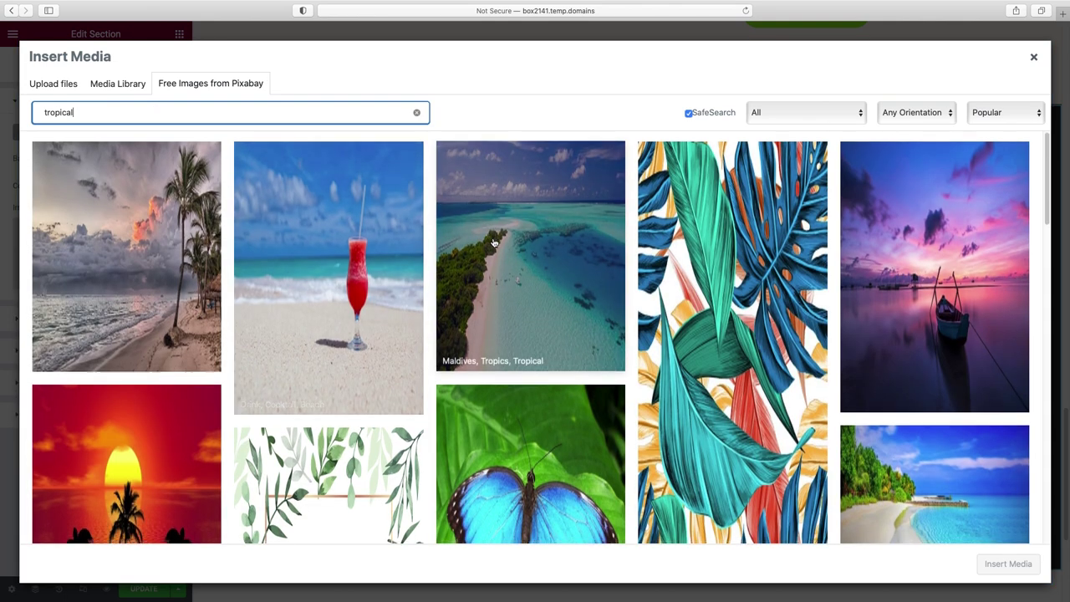
scroll(493, 242, "down", 6)
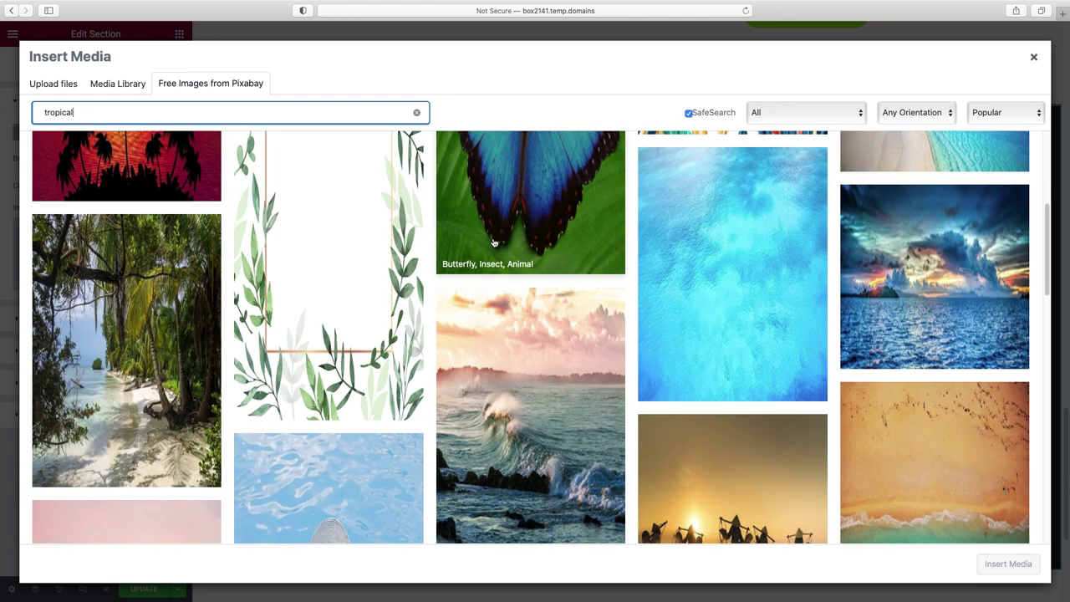
scroll(494, 242, "down", 5)
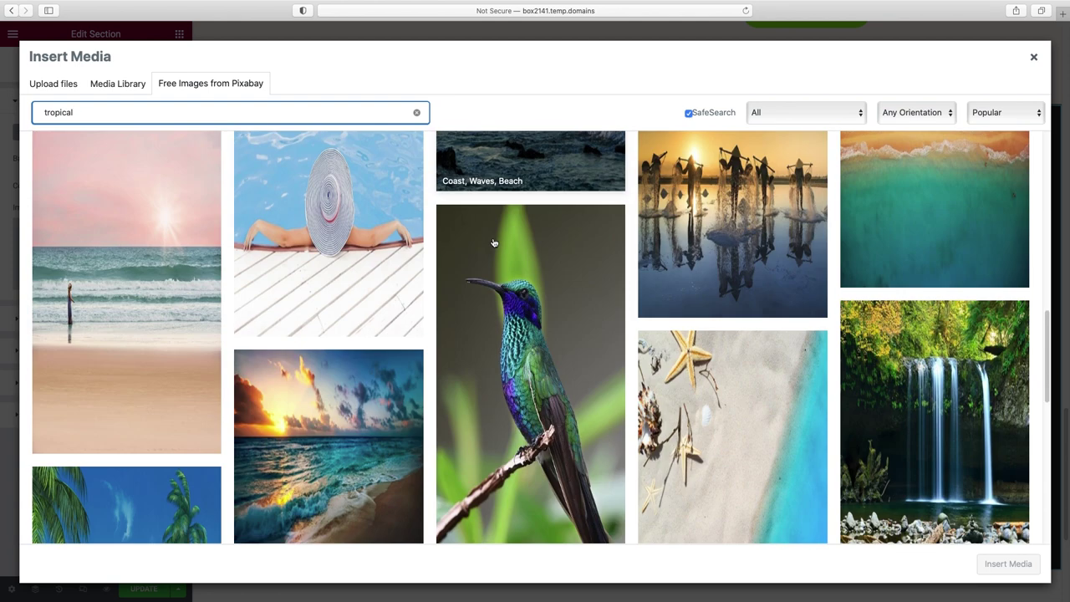
scroll(493, 242, "up", 11)
left_click(916, 112)
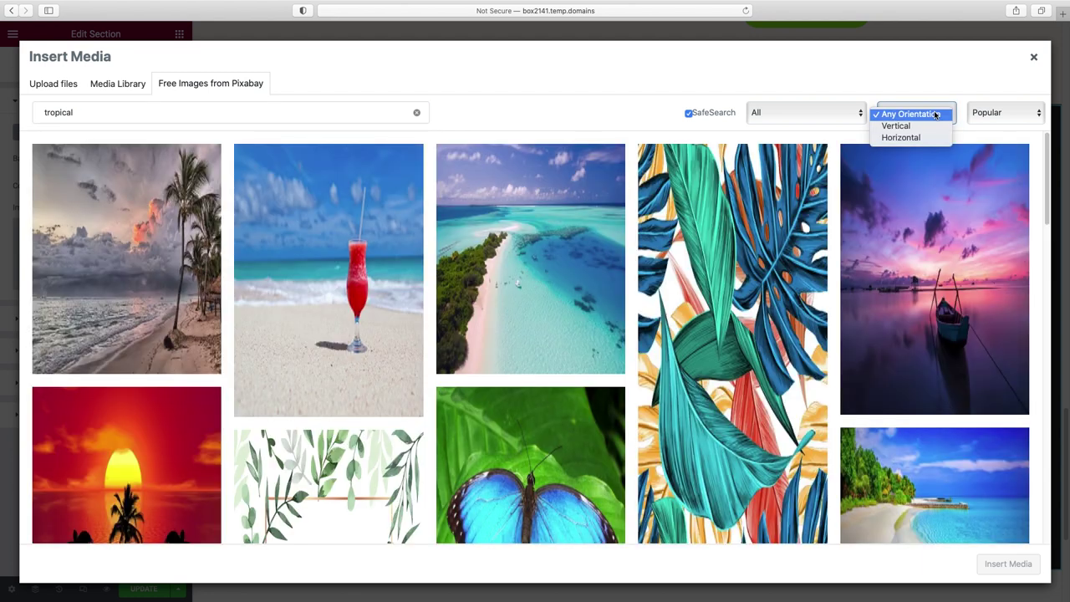
left_click(918, 138)
- Insert the palm-tree and rocky-coast beach photo as the section background
scroll(771, 288, "down", 2)
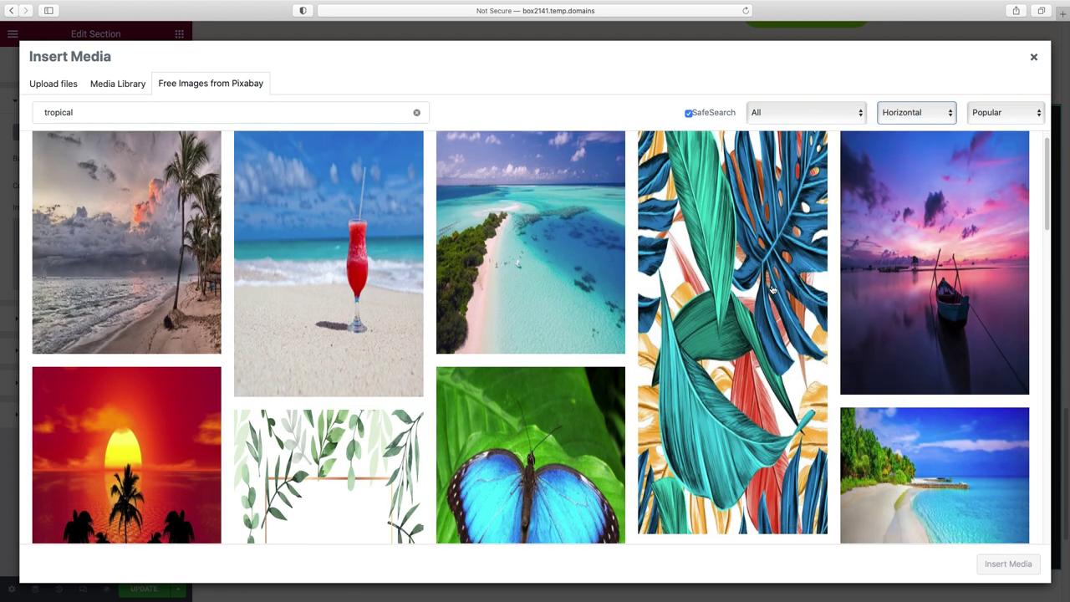
scroll(773, 290, "down", 10)
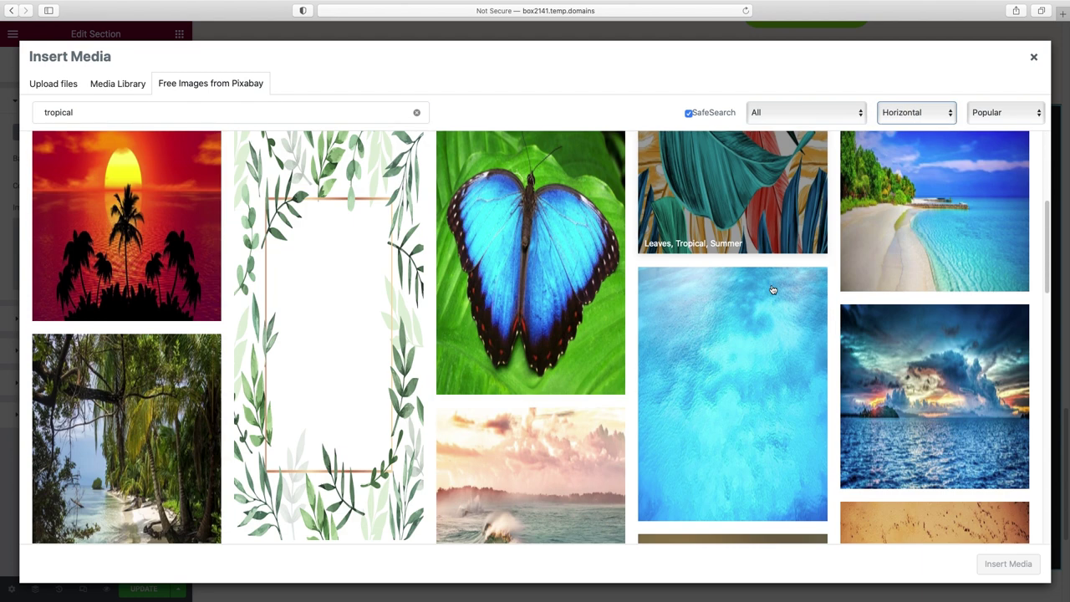
scroll(773, 290, "down", 6)
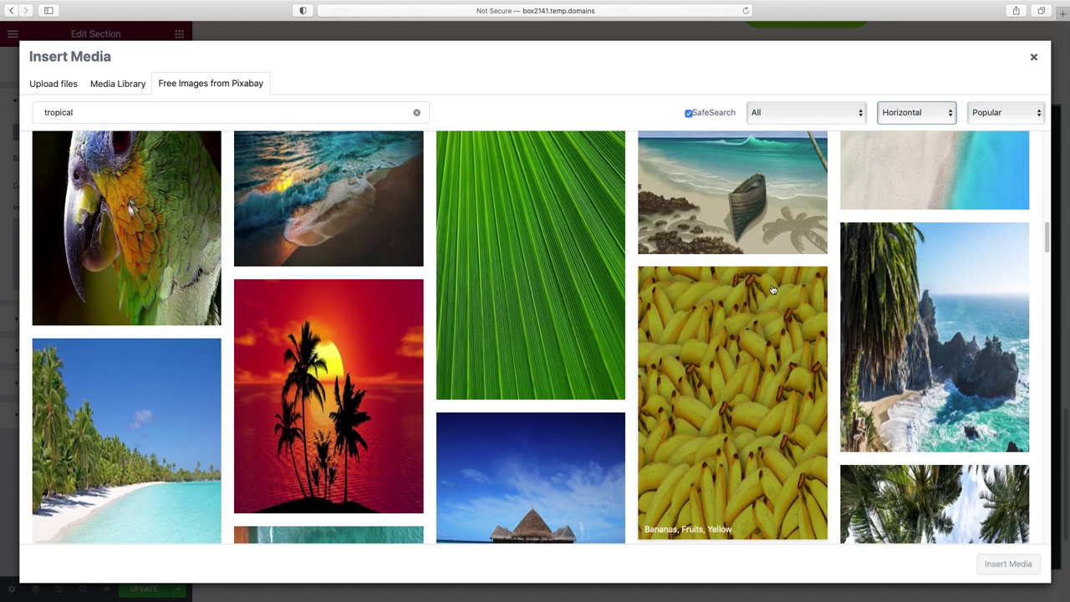
scroll(931, 303, "down", 1)
scroll(931, 302, "down", 3)
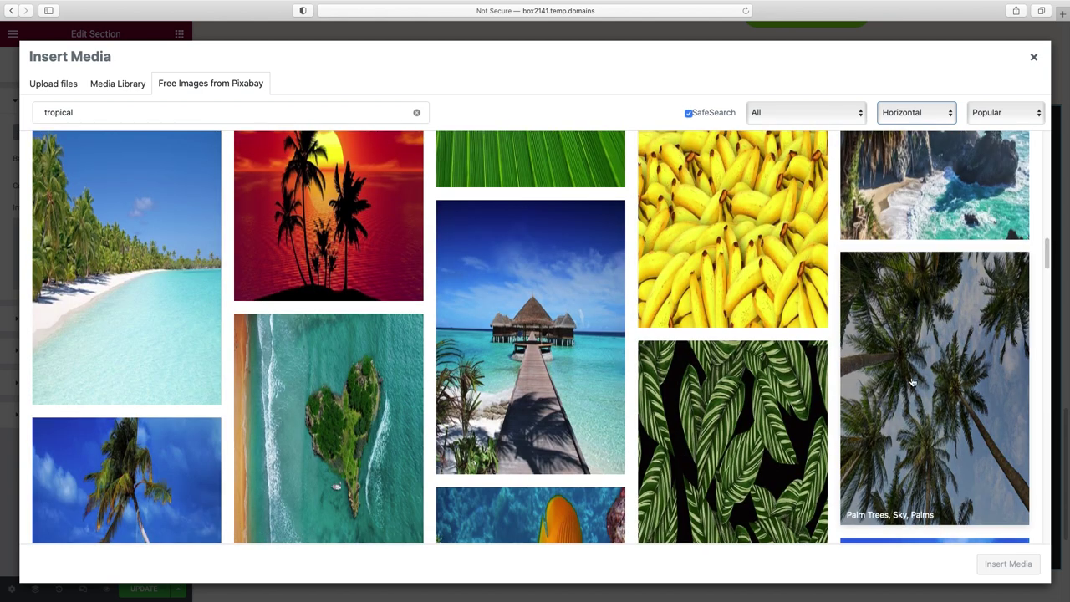
scroll(907, 256, "up", 2)
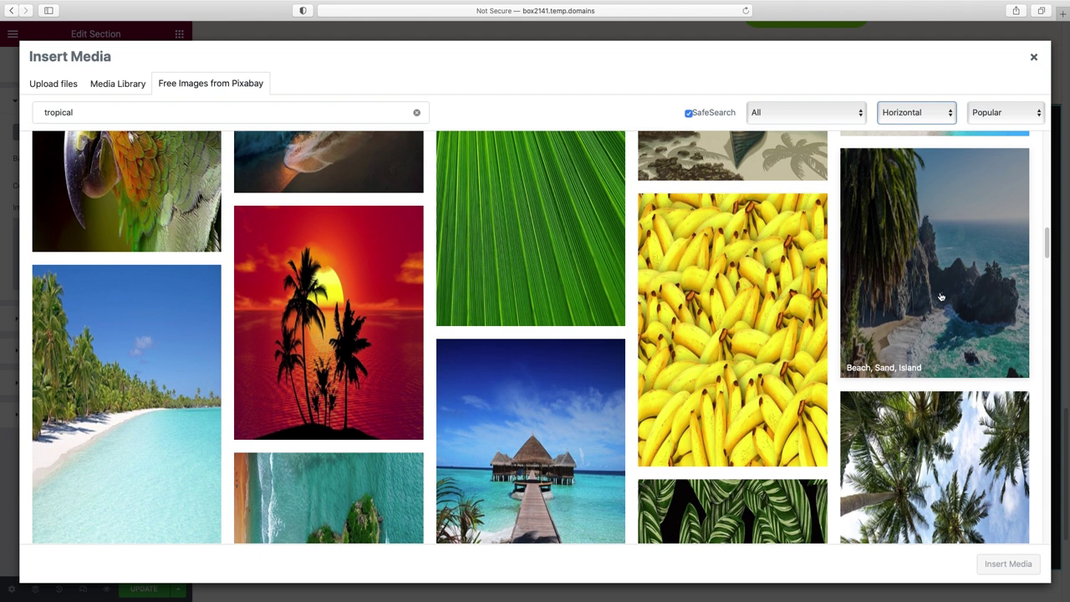
scroll(941, 296, "up", 1)
left_click(930, 311)
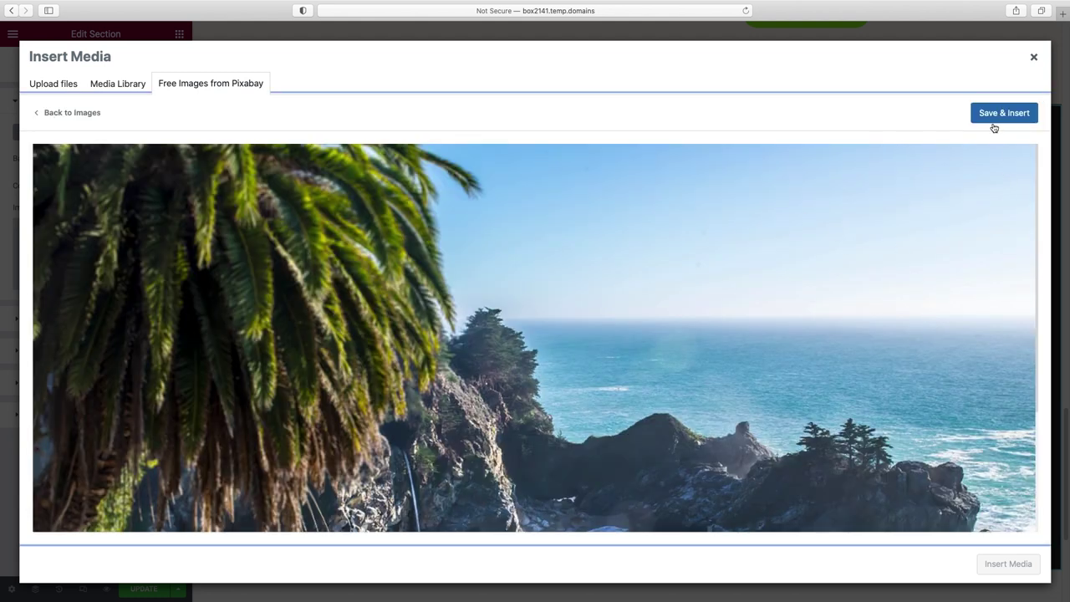
left_click(994, 117)
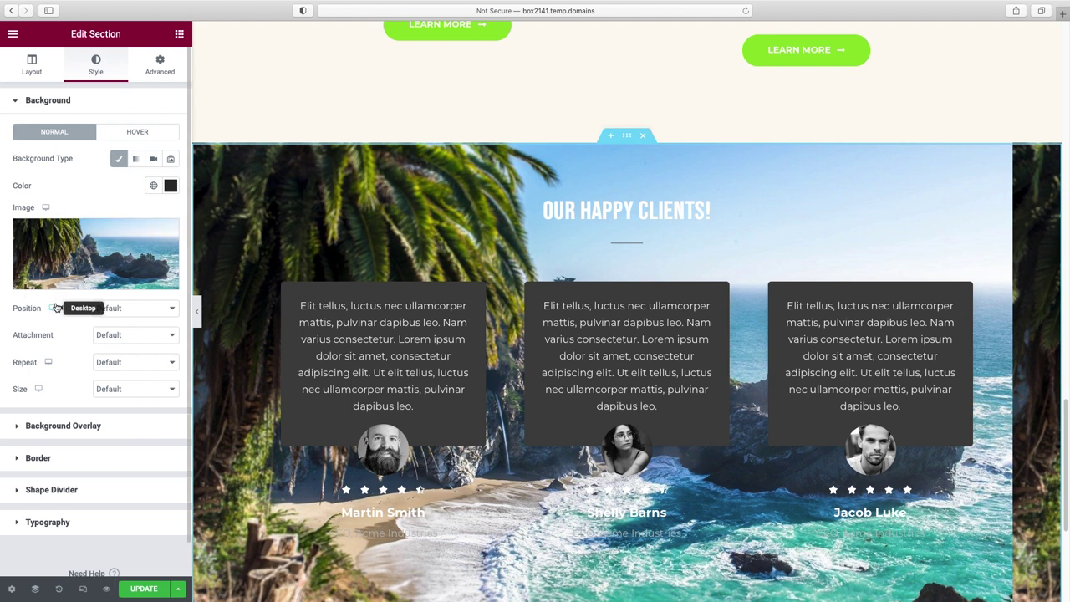
- Set the beach background's Attachment to Fixed and Size to Cover
scroll(273, 367, "down", 2)
scroll(273, 368, "up", 3)
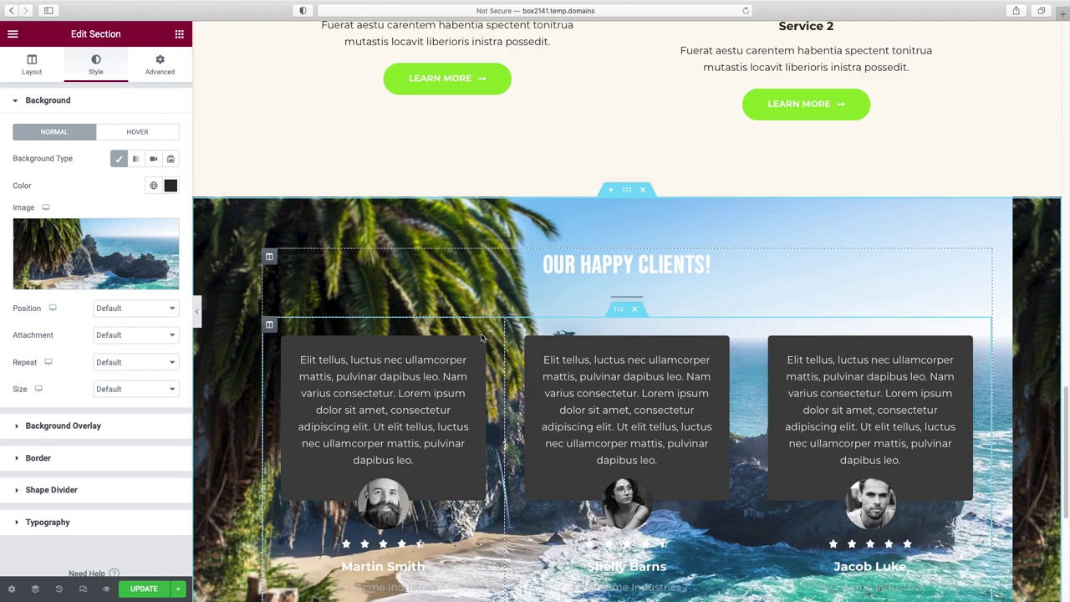
scroll(482, 337, "down", 3)
scroll(482, 337, "up", 1)
left_click_drag(1069, 426, 1061, 424)
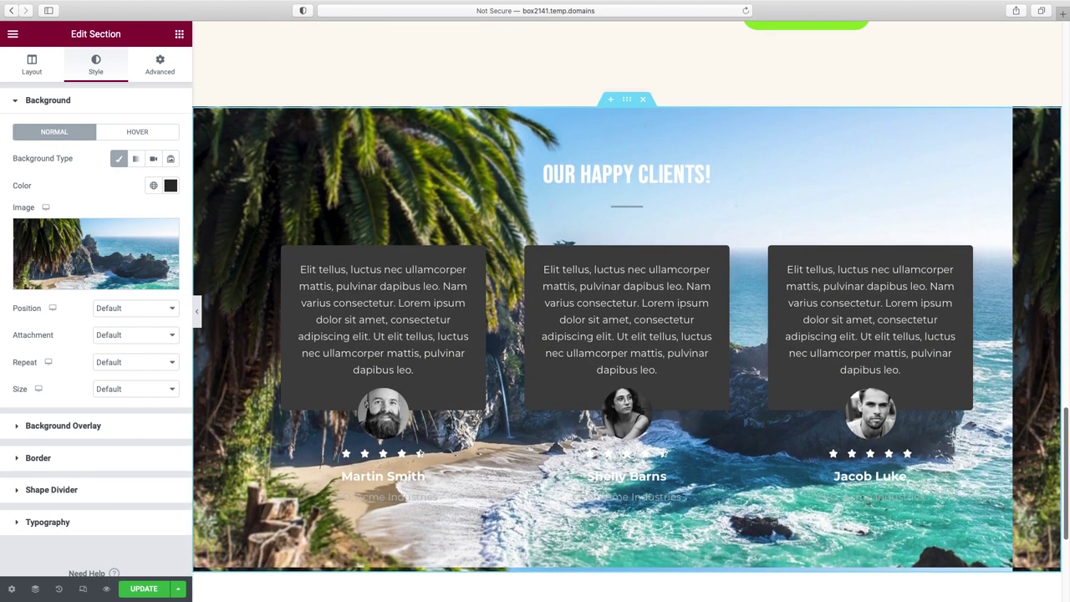
left_click(124, 335)
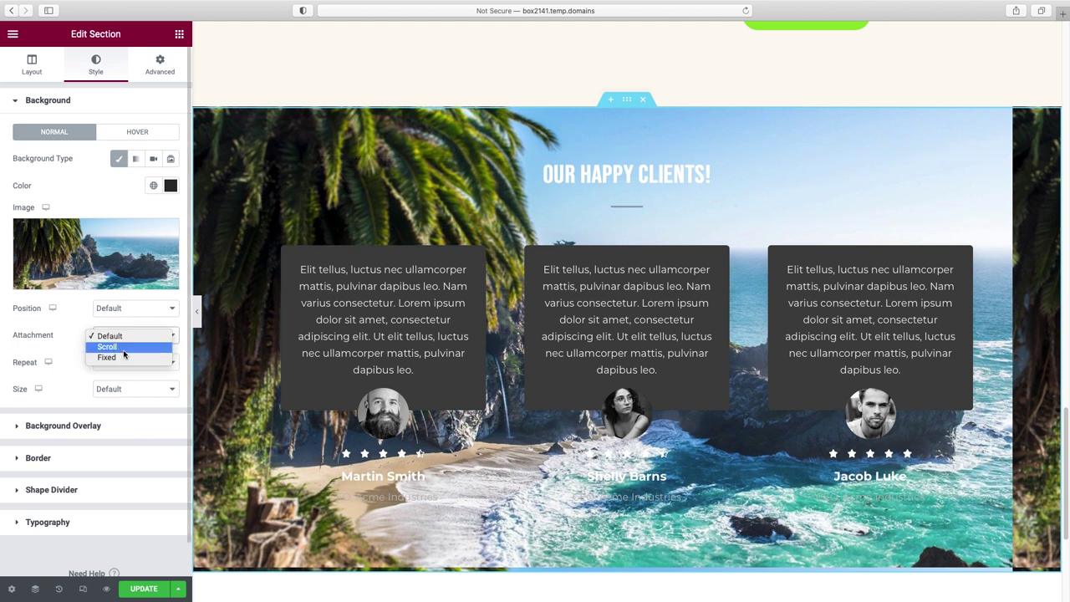
key("Escape")
left_click(122, 361)
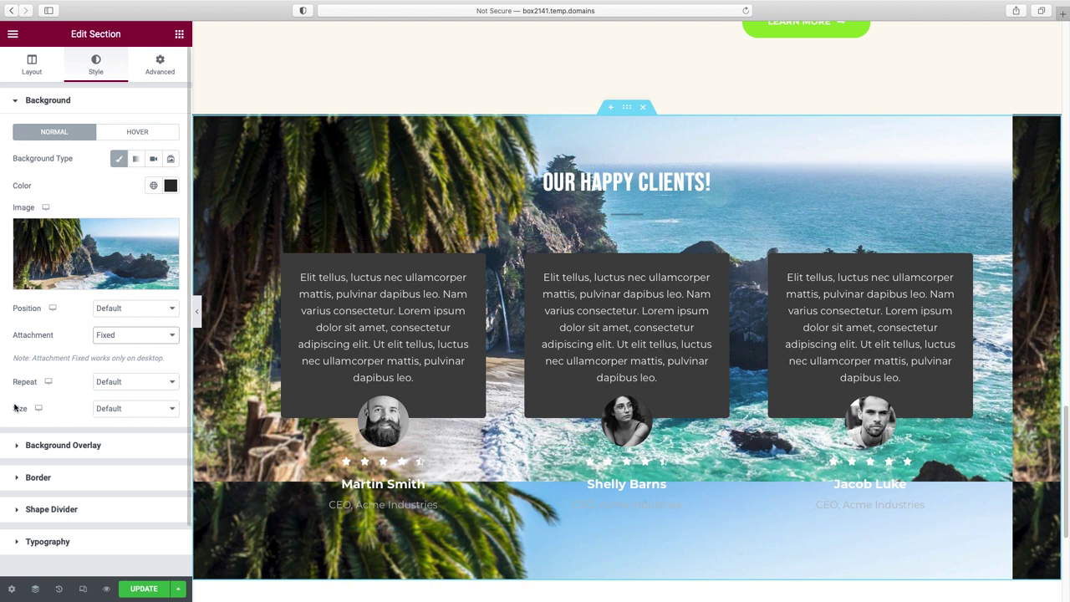
left_click(138, 411)
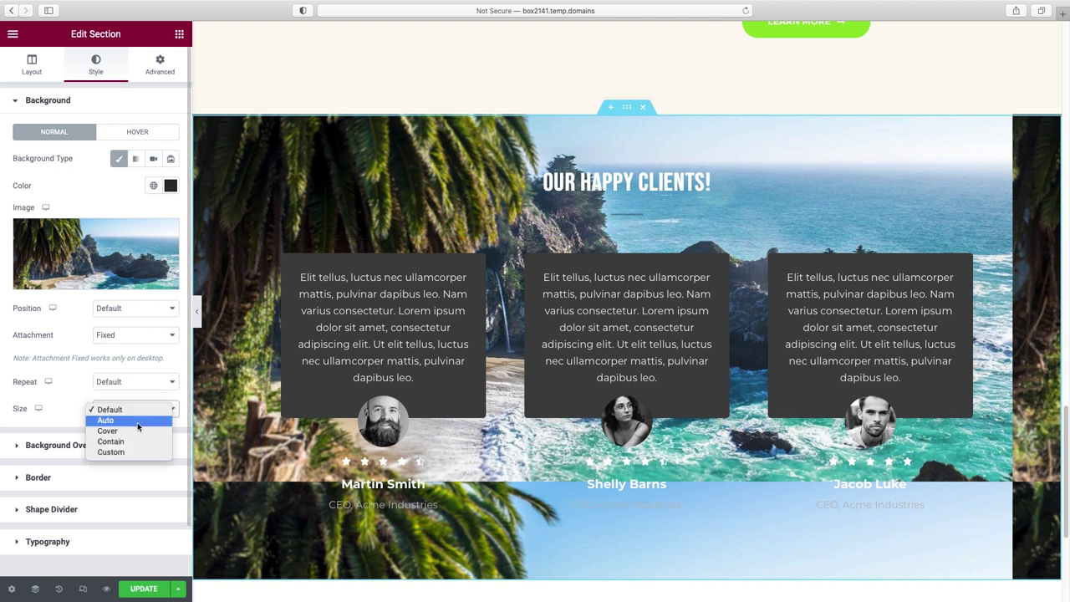
left_click(136, 432)
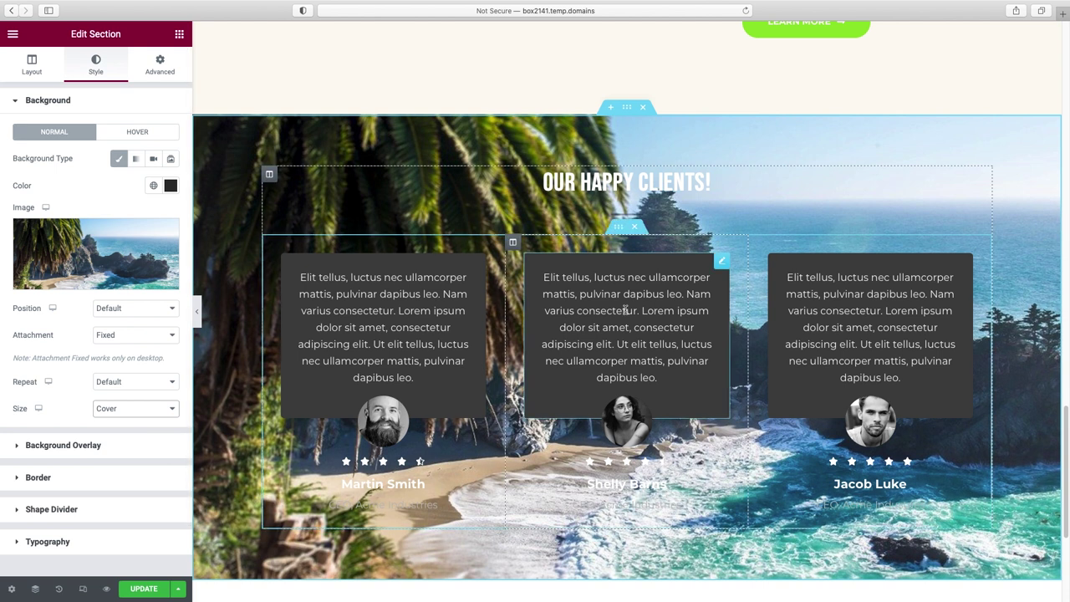
scroll(989, 334, "down", 3)
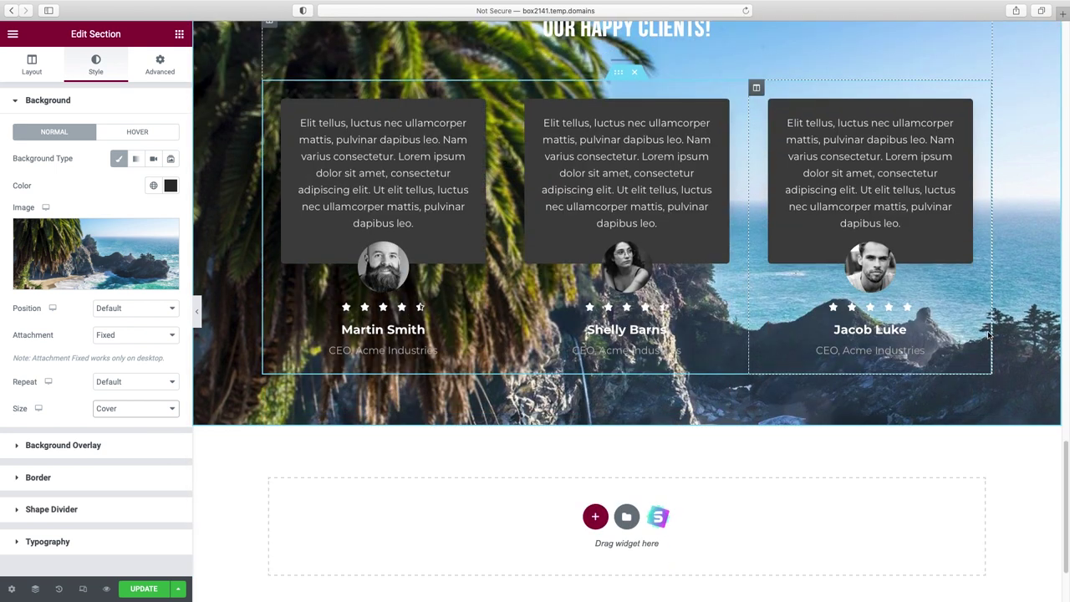
scroll(989, 334, "up", 3)
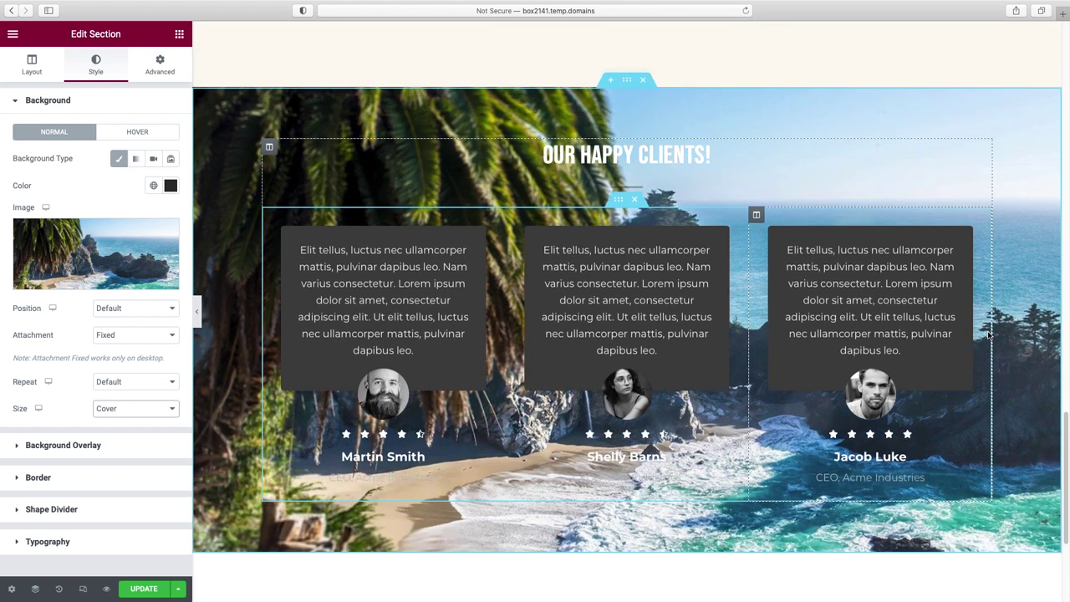
left_click(62, 107)
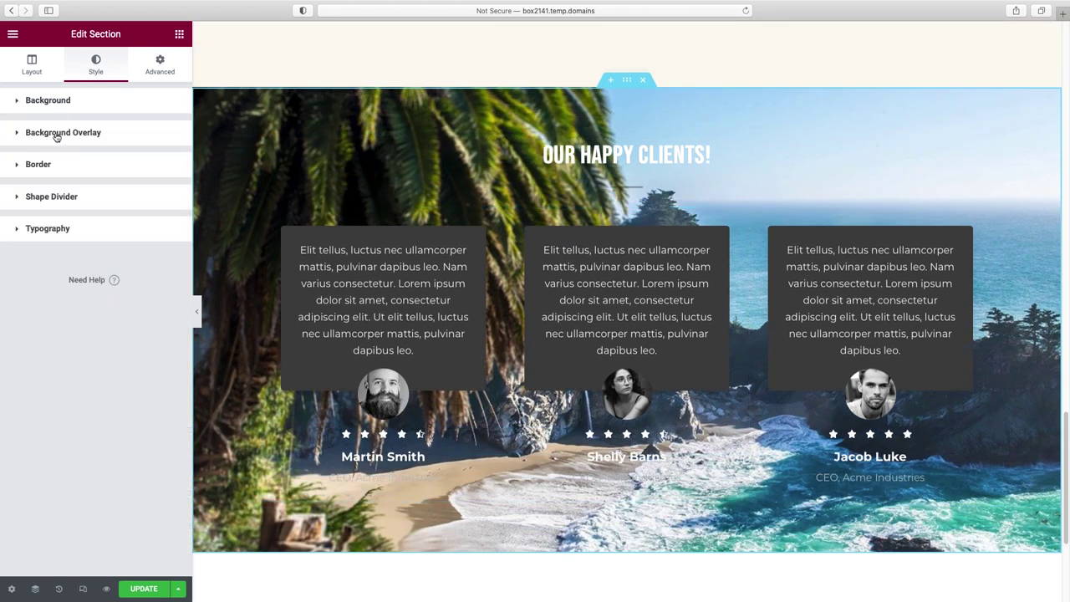
- Add a Classic black background overlay at about 0.69 opacity over the beach photo
left_click(56, 134)
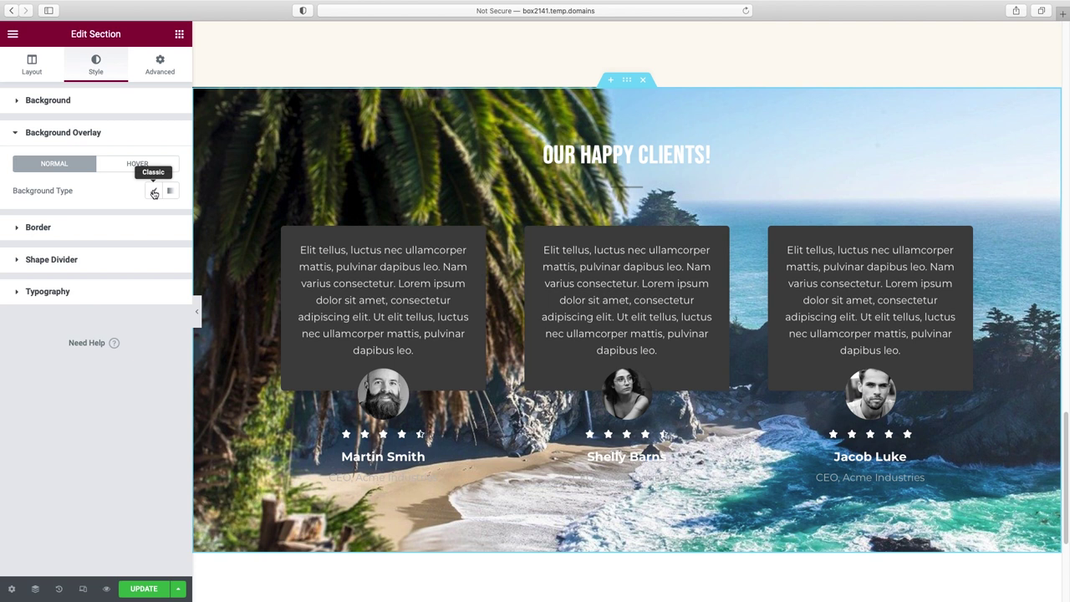
left_click(153, 192)
left_click(171, 218)
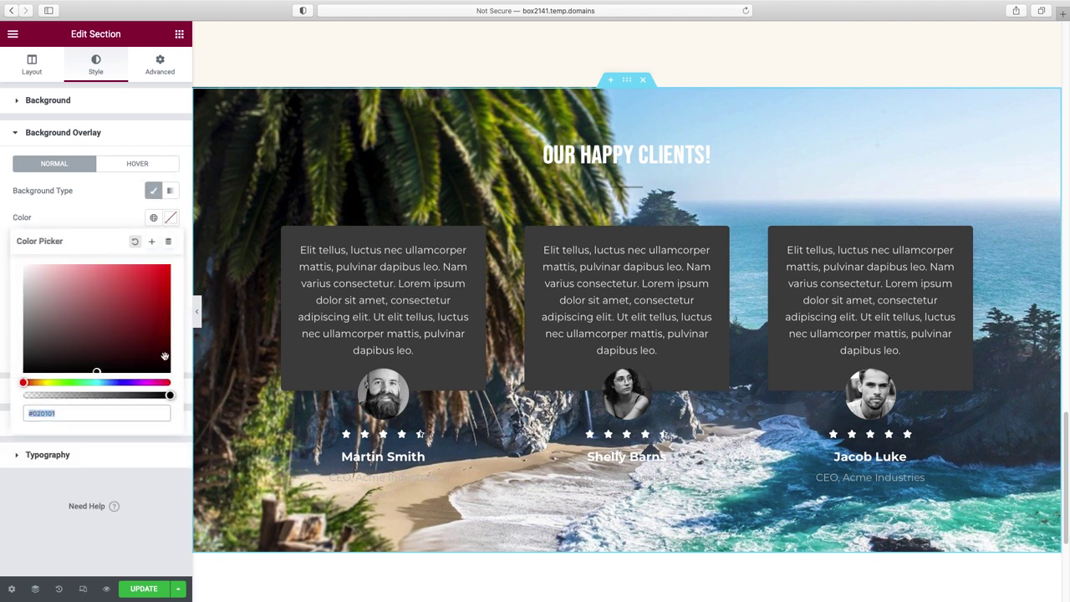
left_click(165, 356)
left_click(112, 211)
left_click_drag(81, 358, 101, 358)
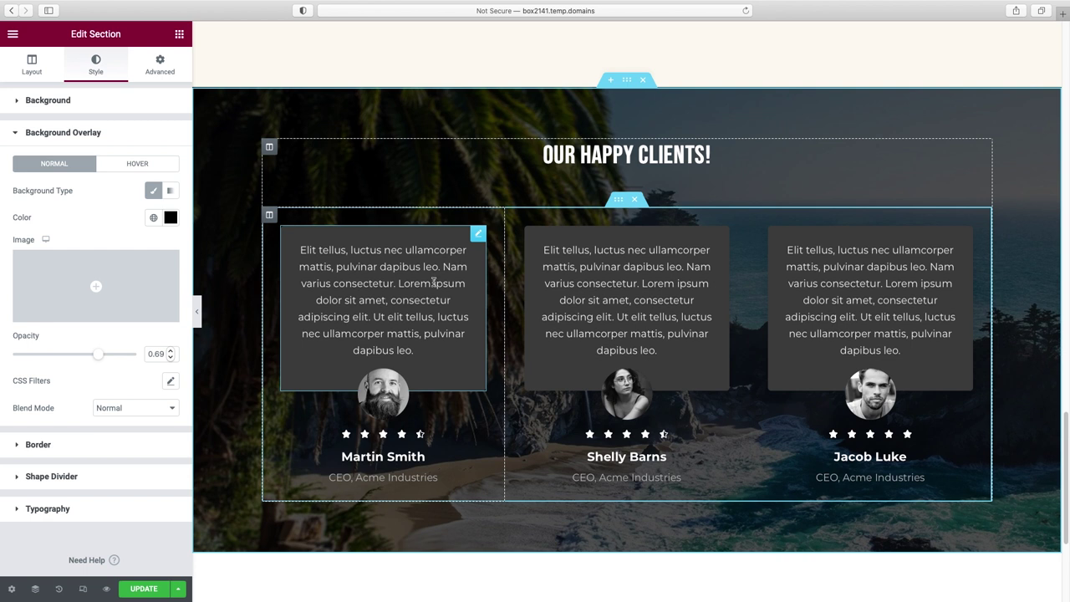
left_click(629, 150)
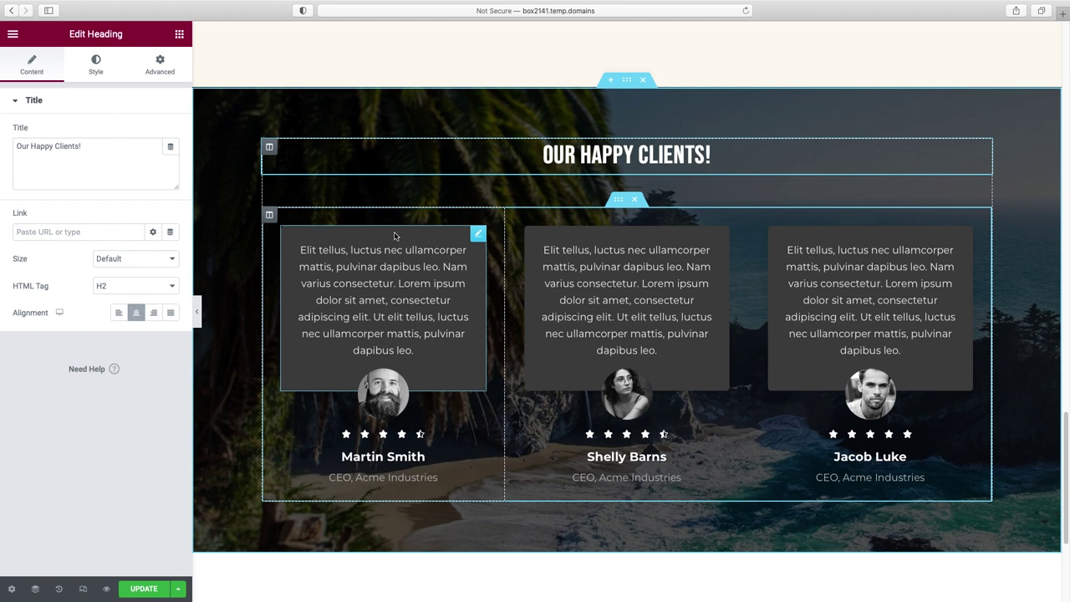
- Give the first testimonial card's text a dark colour
left_click(478, 235)
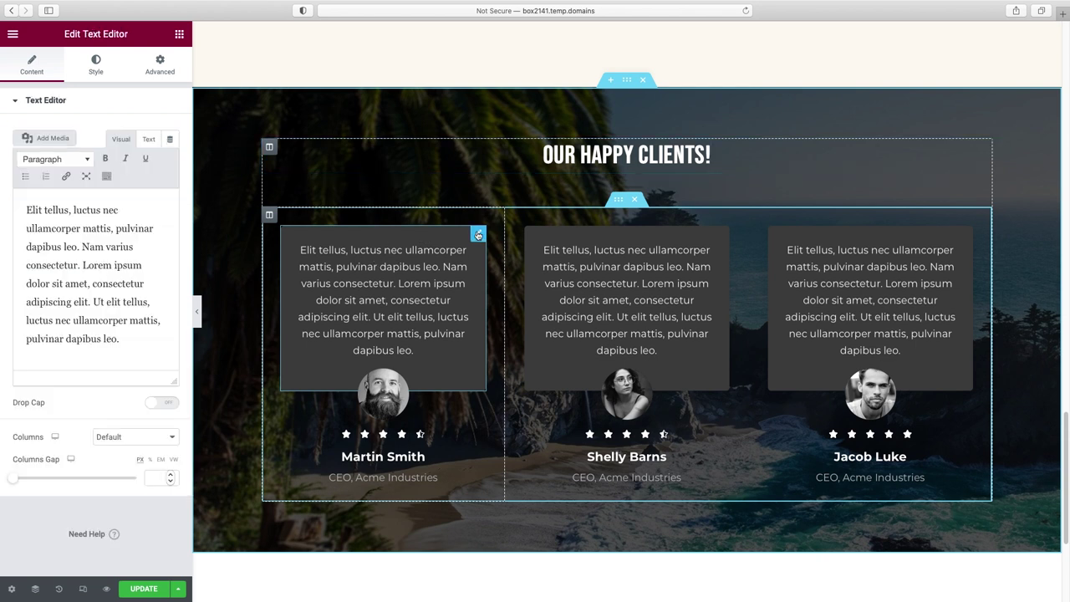
left_click(95, 66)
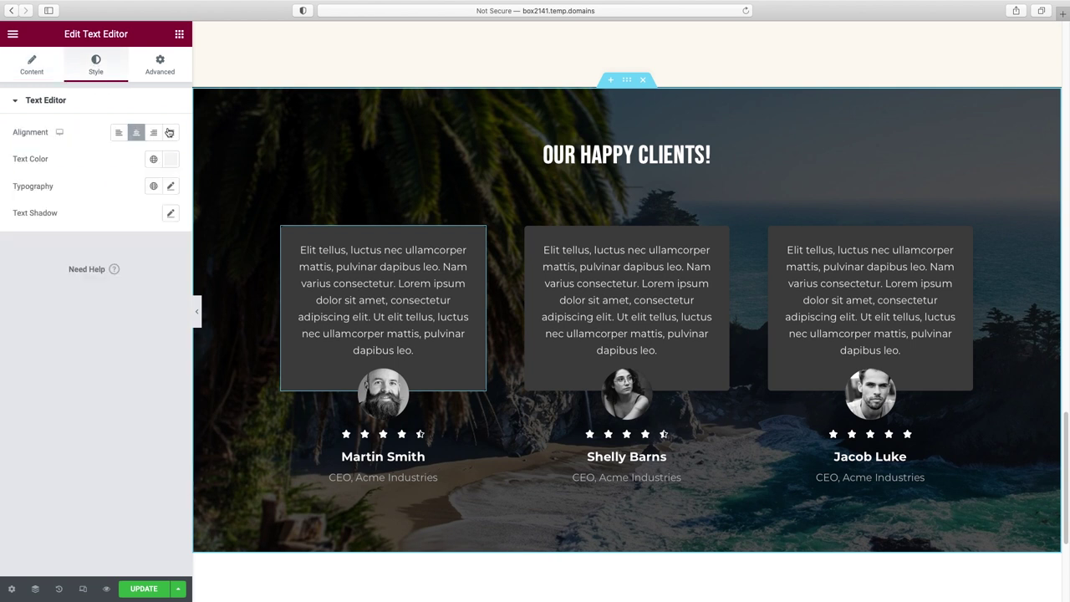
left_click(170, 158)
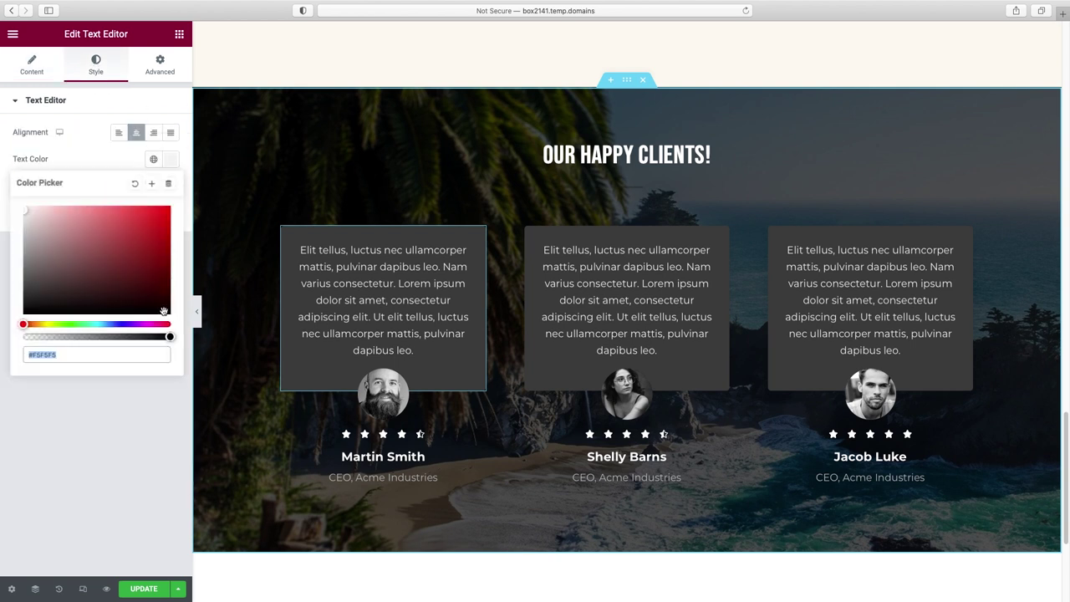
left_click(162, 309)
left_click(106, 82)
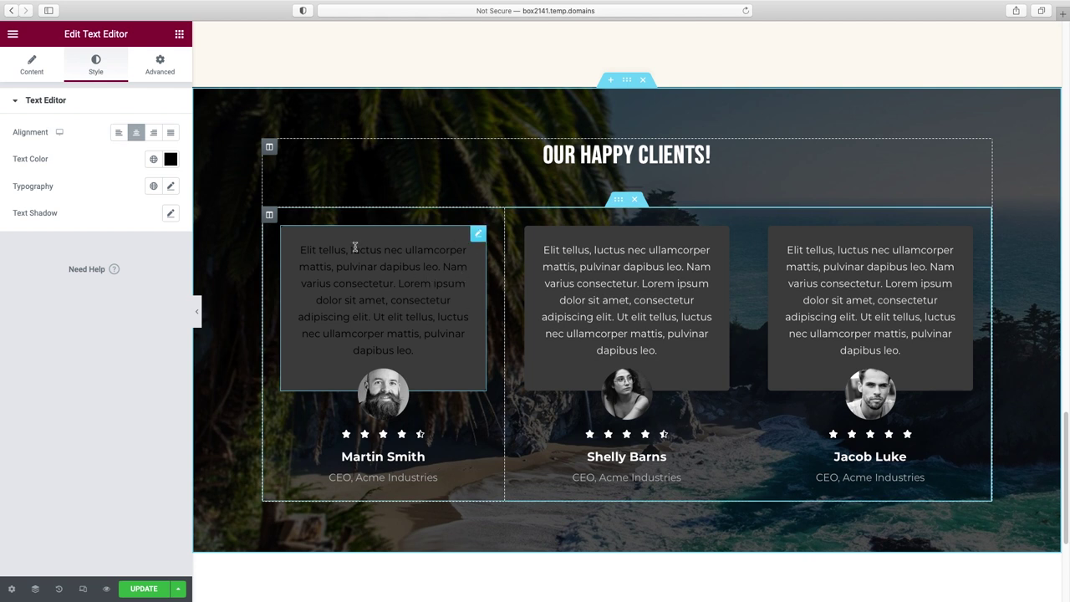
- Set the first testimonial card's Advanced background to Classic white #FFFFFF
left_click(163, 71)
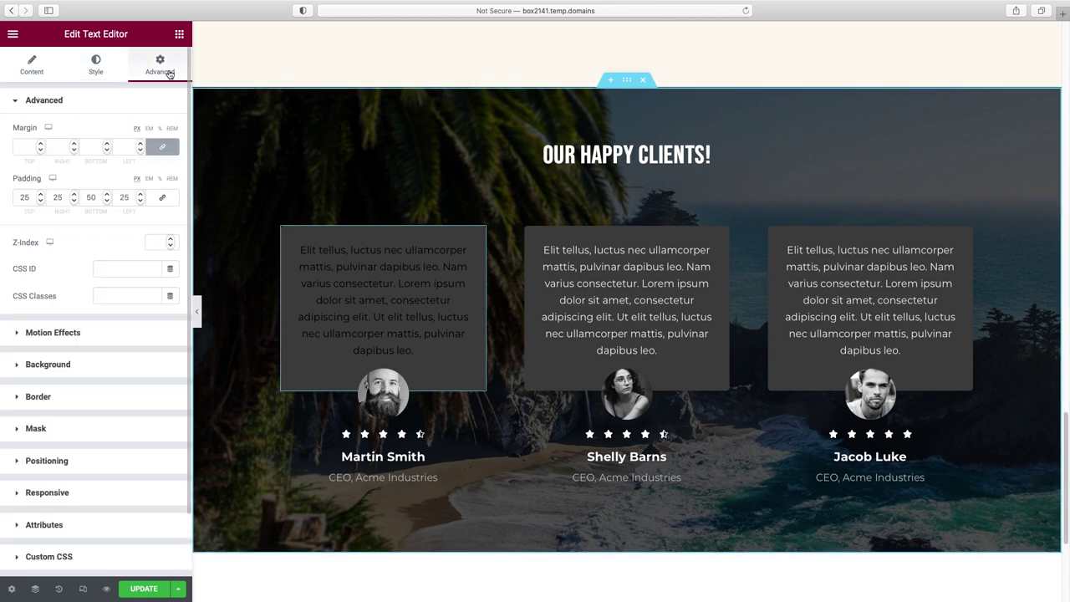
left_click(50, 365)
left_click(172, 251)
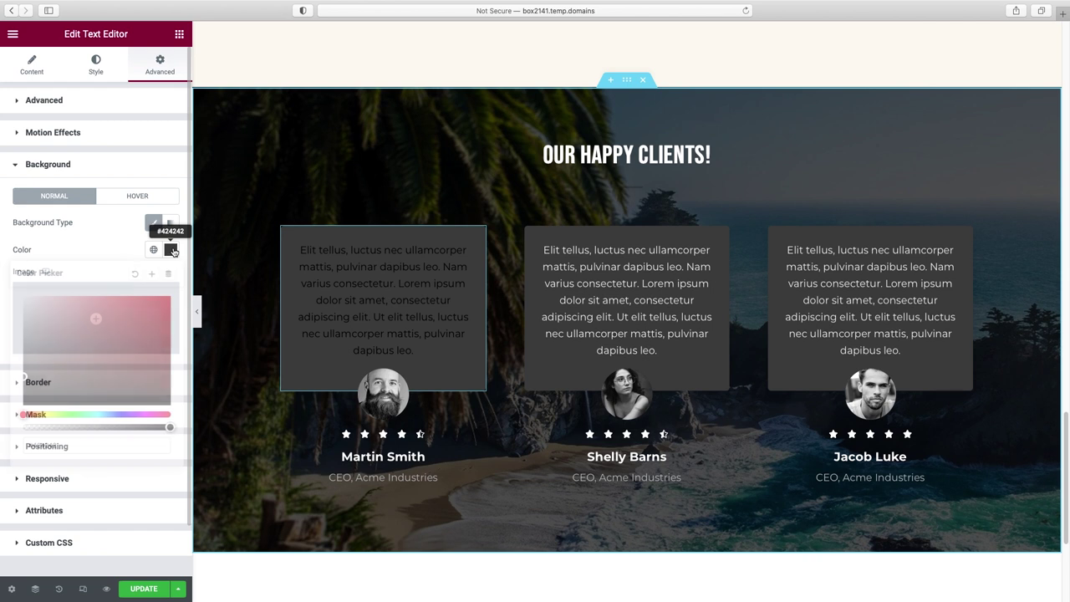
left_click(23, 297)
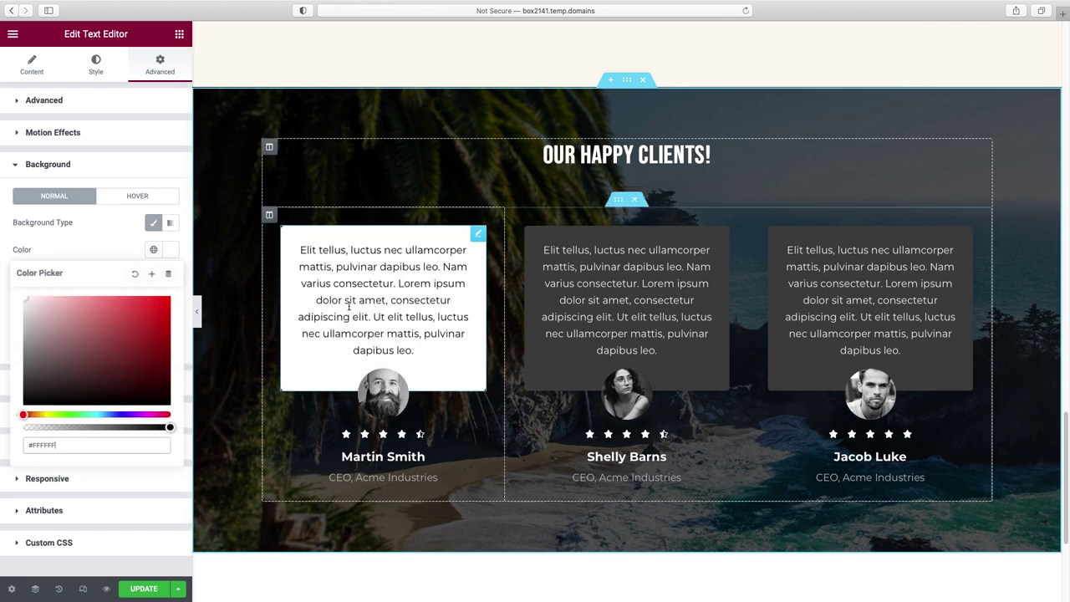
scroll(349, 307, "down", 1)
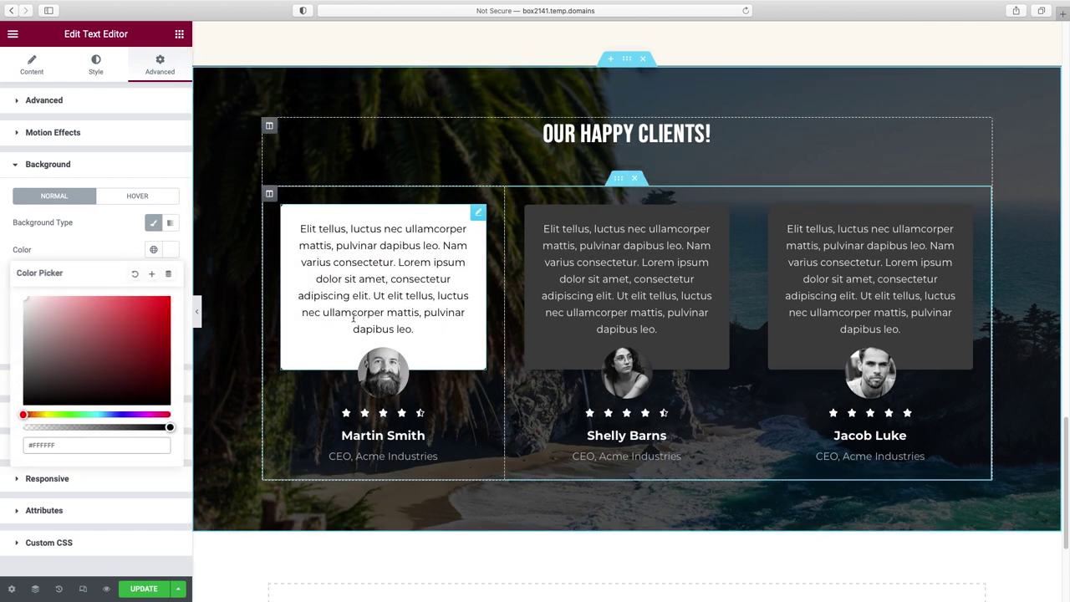
left_click(388, 377)
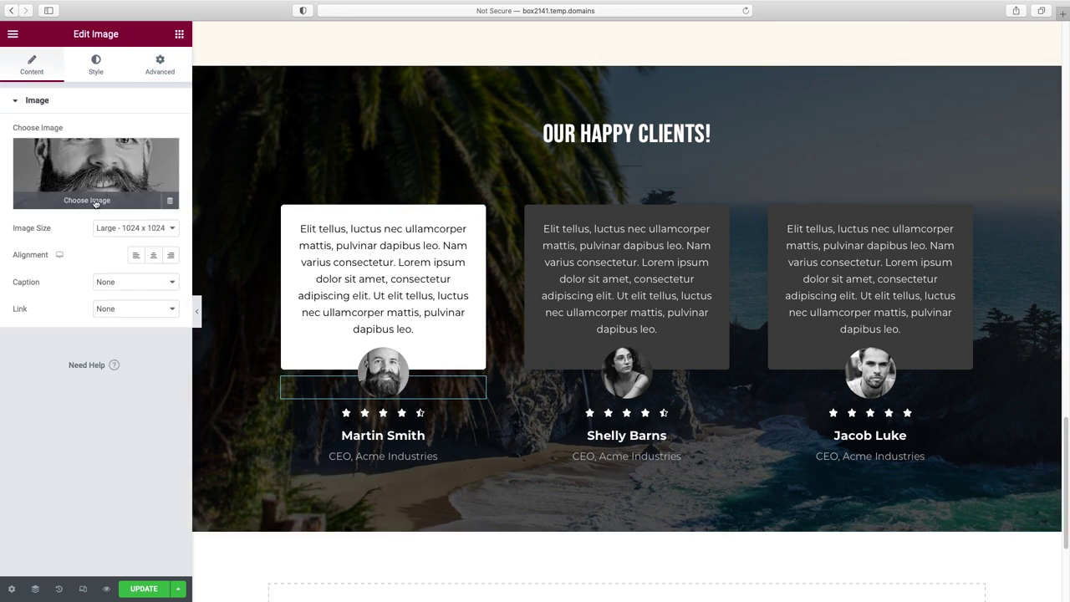
- Replace the first testimonial's photo with the woman1.jpg portrait
left_click(96, 202)
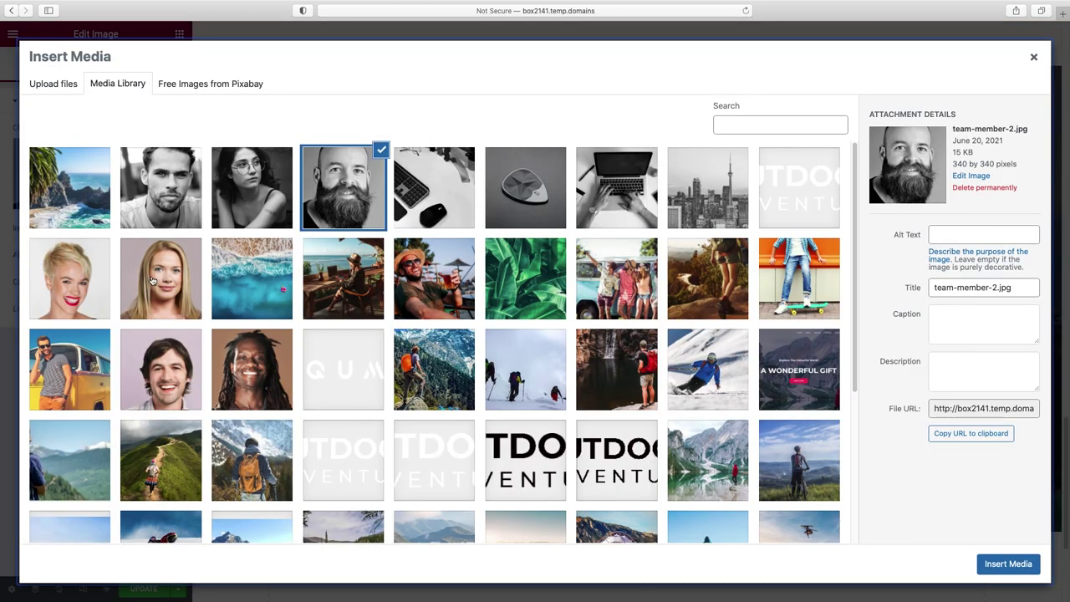
left_click(154, 282)
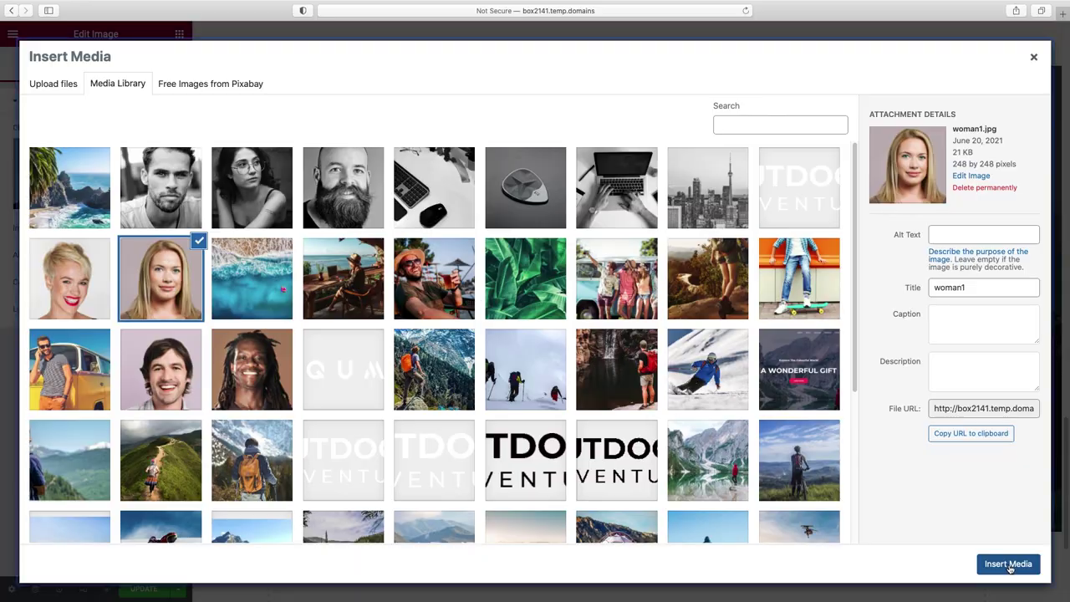
left_click(1008, 563)
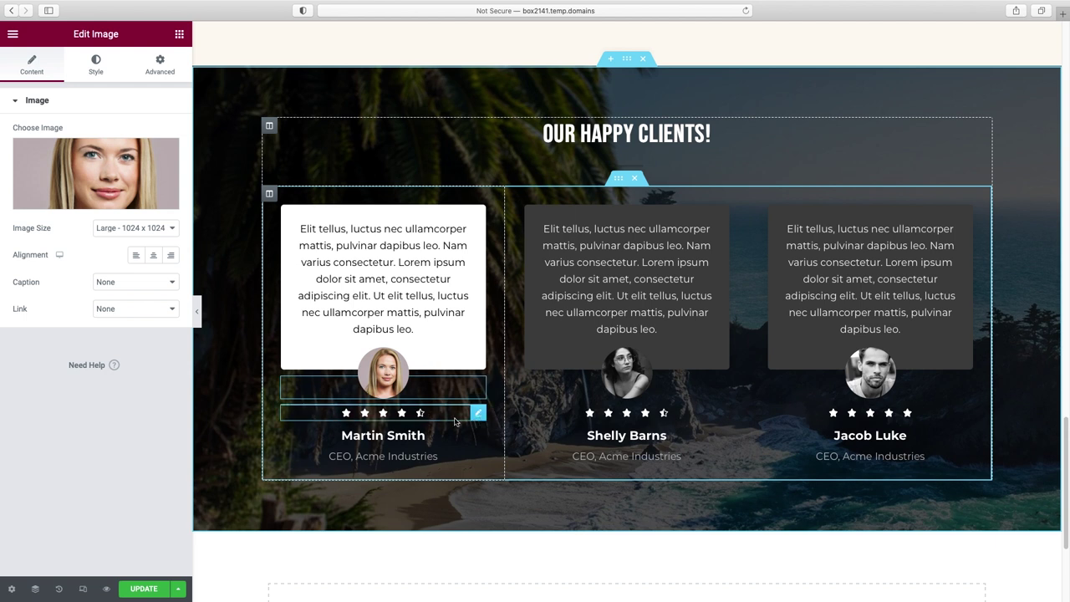
- Colour the first testimonial's star rating gold #FFC01A
left_click(480, 414)
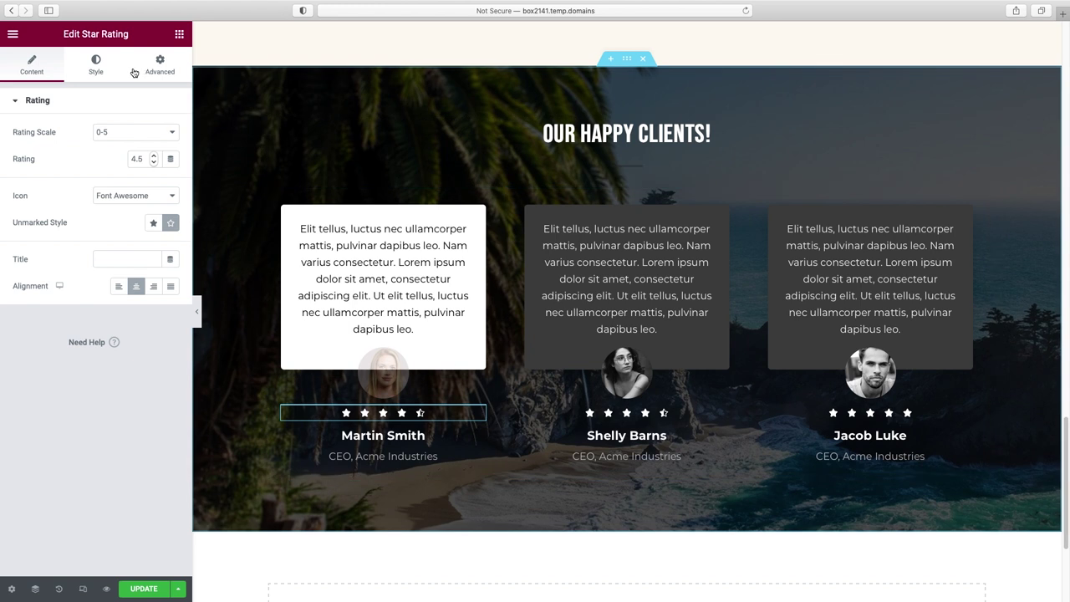
left_click(97, 70)
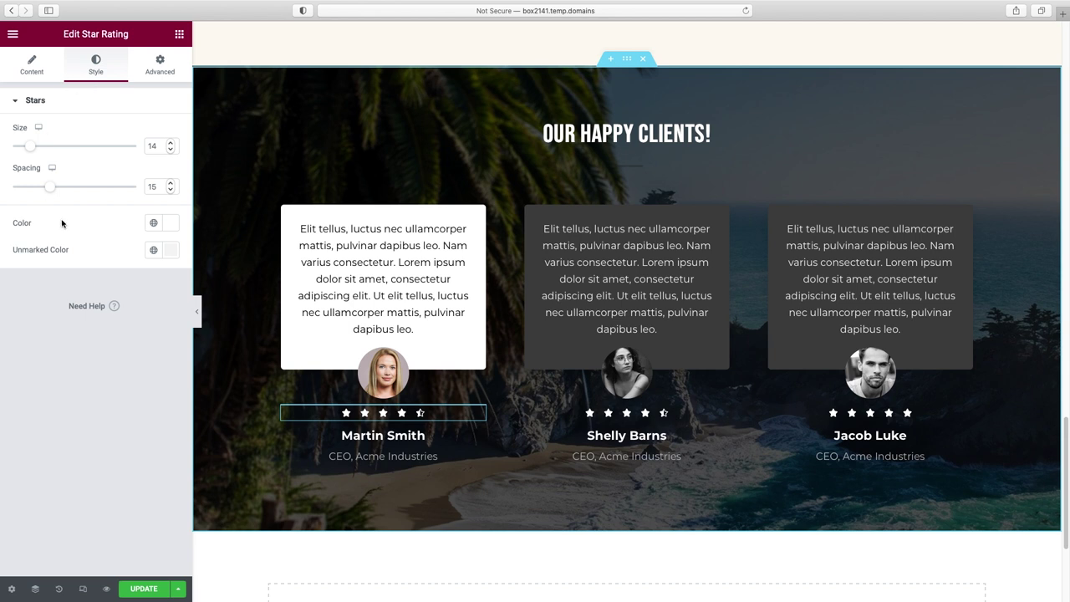
left_click(171, 222)
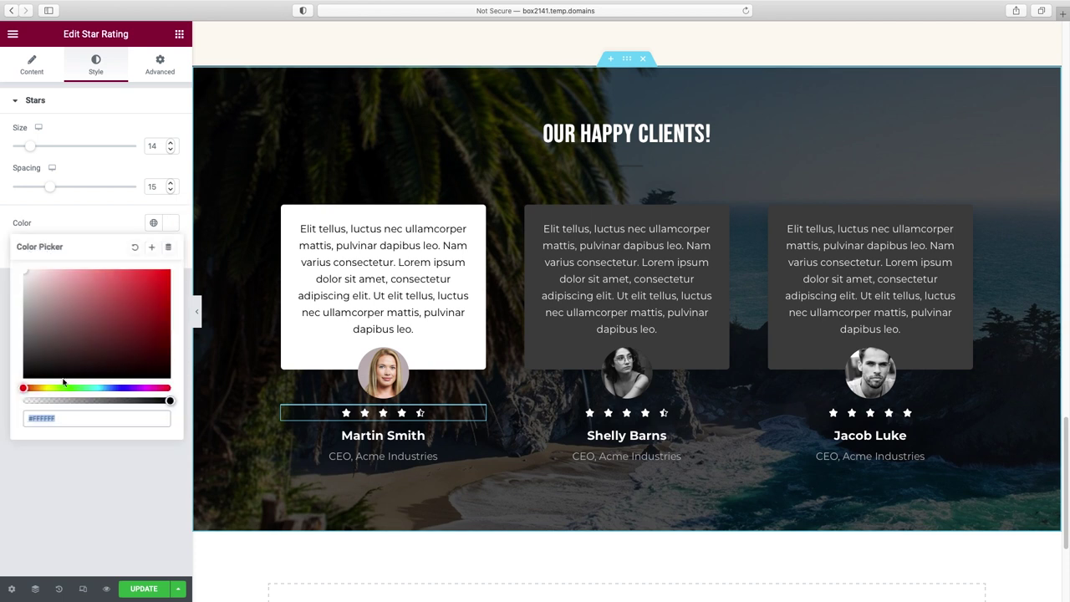
left_click(43, 389)
left_click_drag(43, 389, 44, 388)
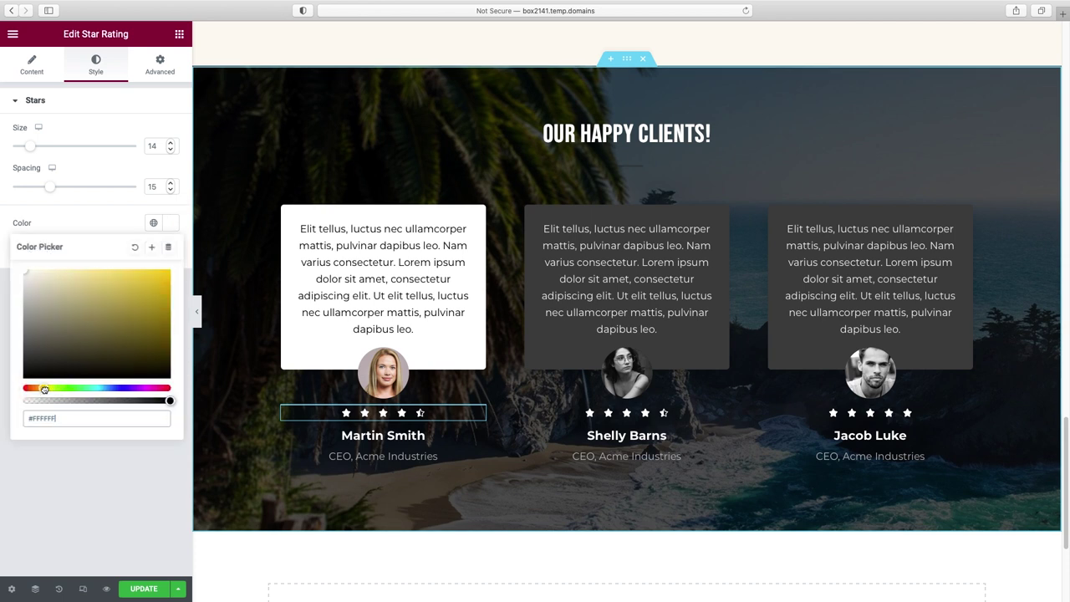
left_click_drag(140, 281, 156, 271)
left_click(40, 388)
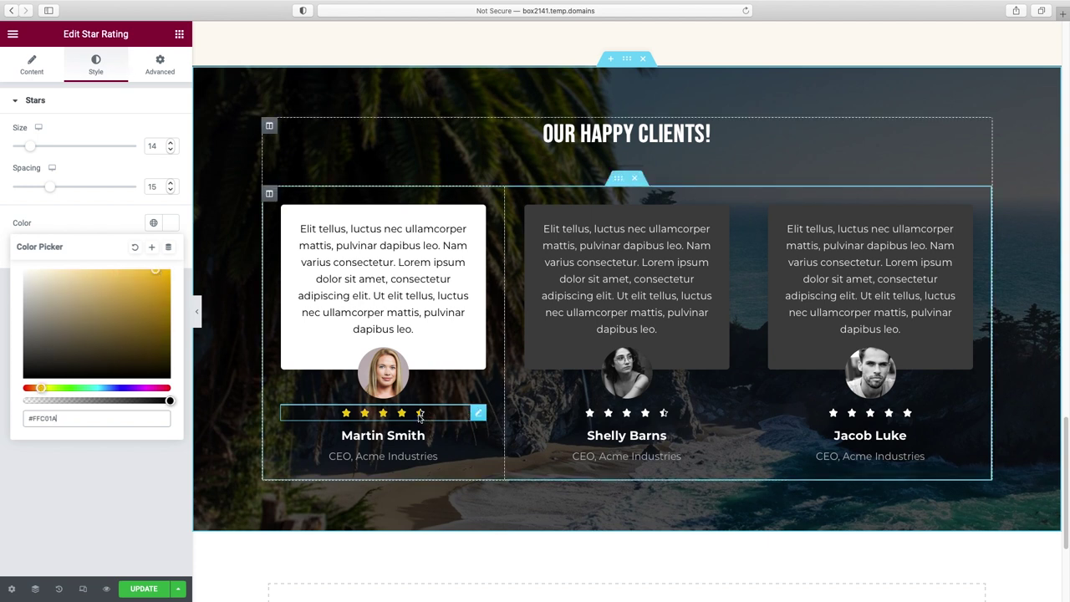
- Set the first testimonial's rating value to 5 stars
left_click(34, 73)
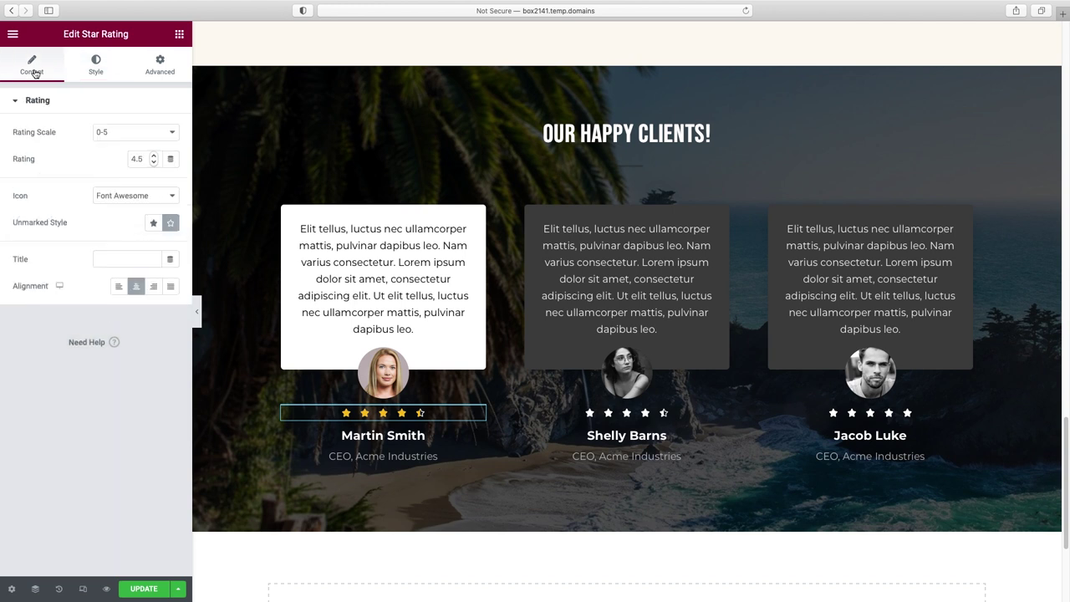
left_click(153, 159)
left_click_drag(144, 158, 117, 158)
type("5")
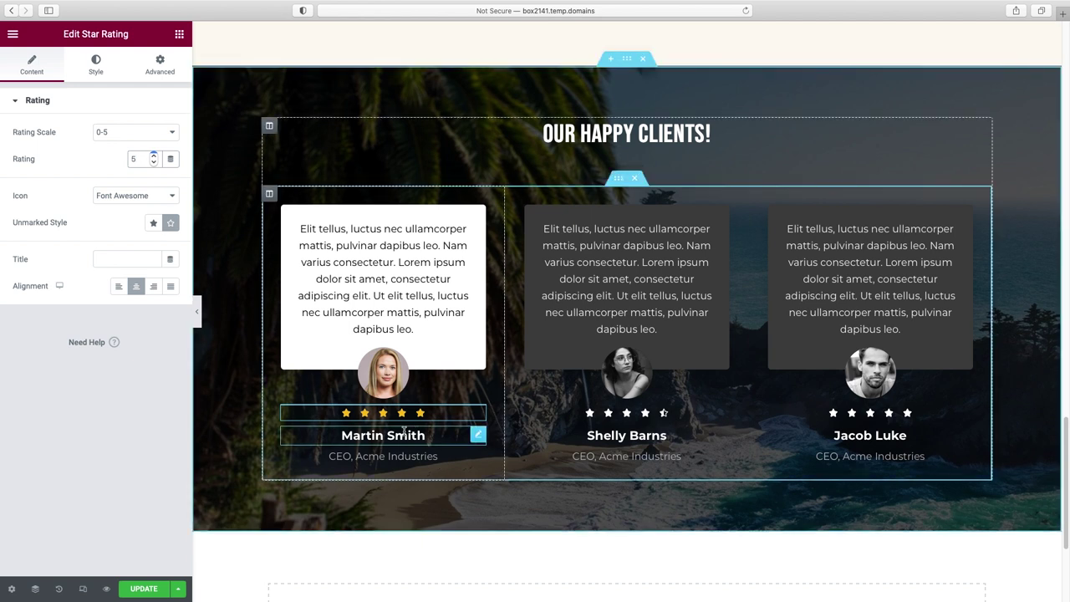
left_click(358, 436)
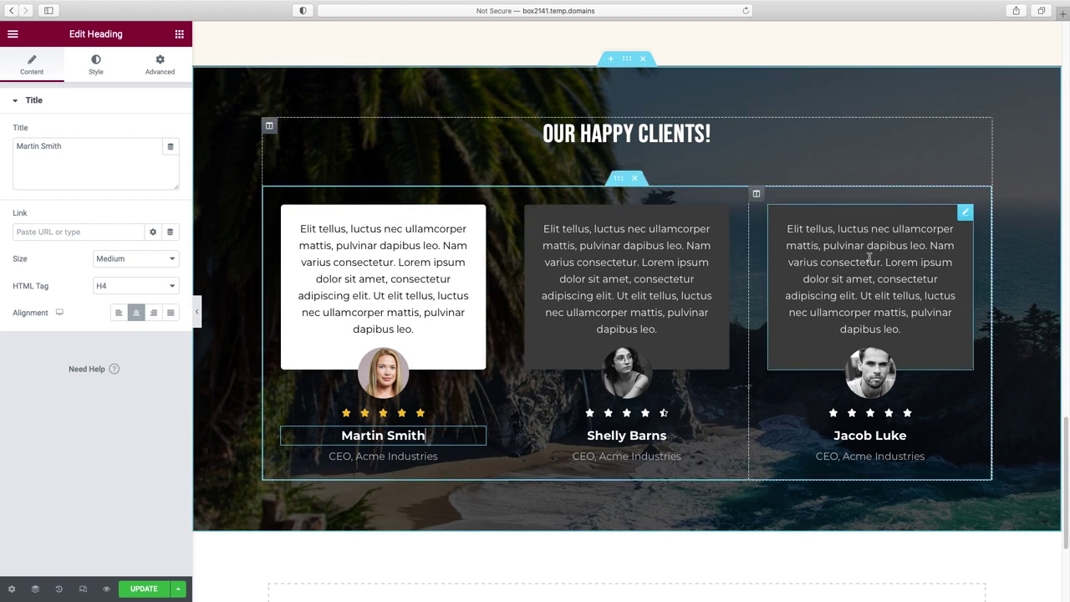
- Copy the first card and paste its white style onto the second and third cards
right_click(475, 215)
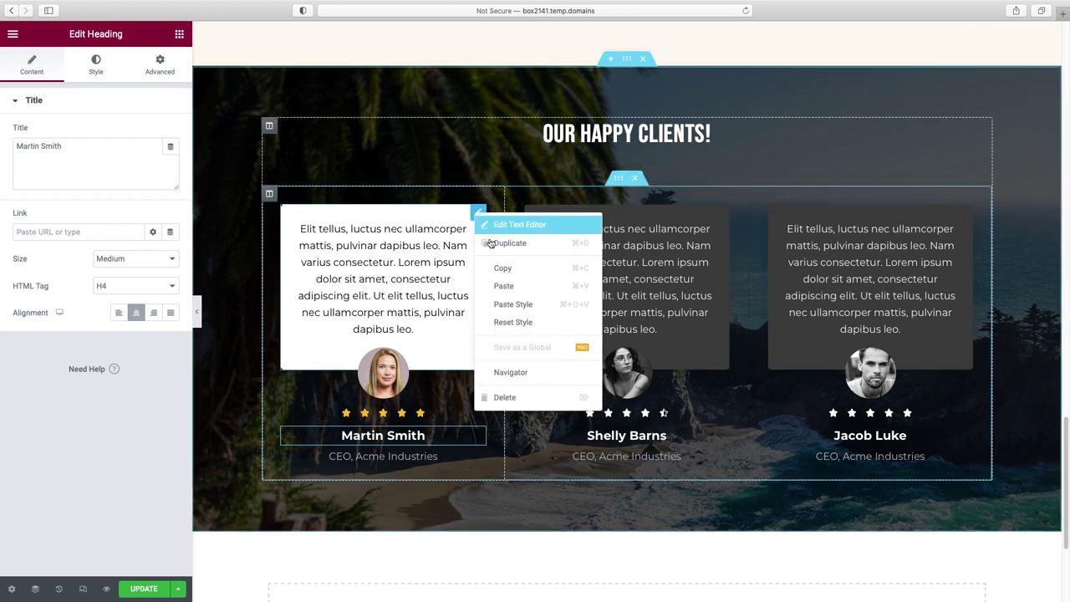
left_click(491, 265)
right_click(720, 215)
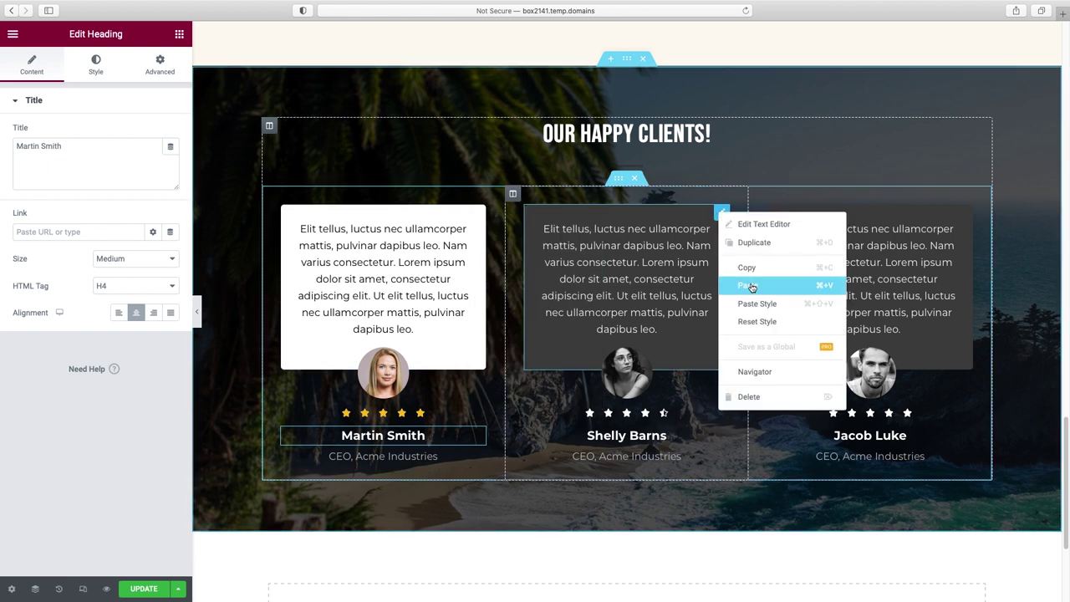
left_click(757, 304)
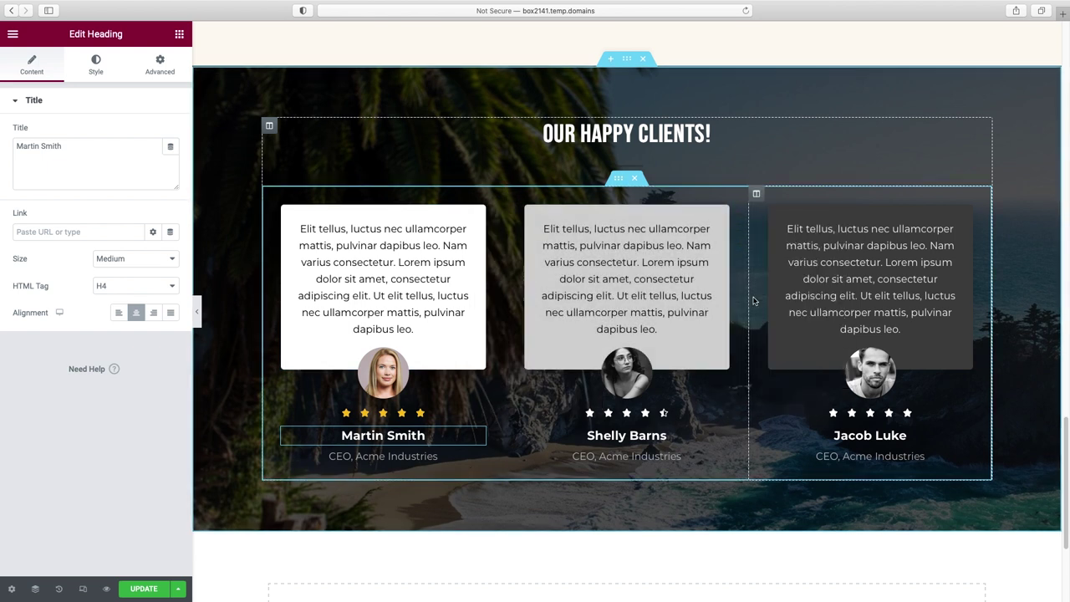
right_click(985, 215)
left_click(985, 303)
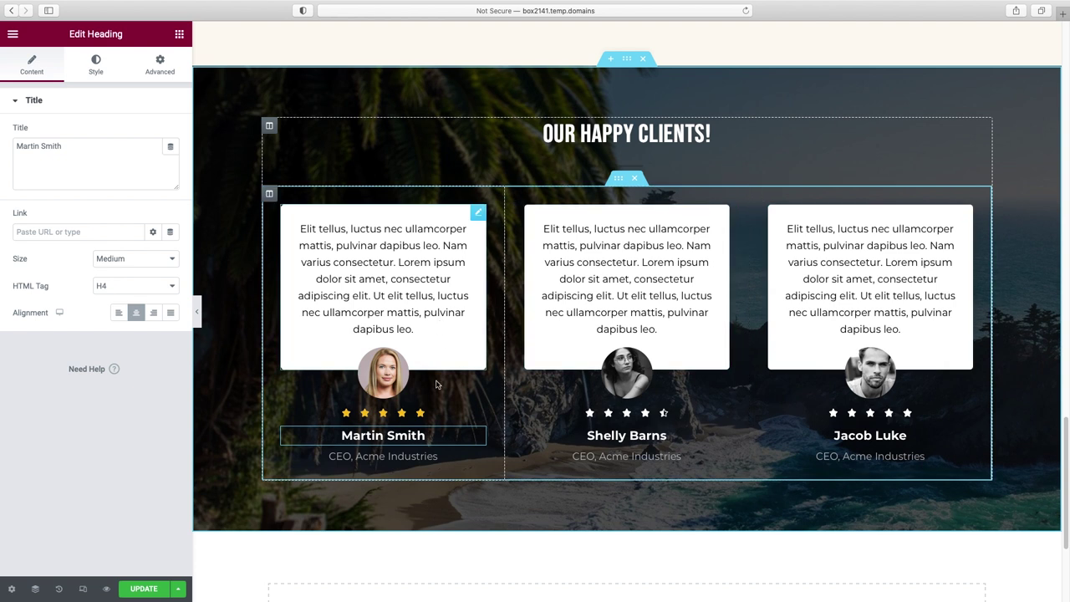
- Paste the first rating's gold star style onto the second and third ratings
right_click(475, 412)
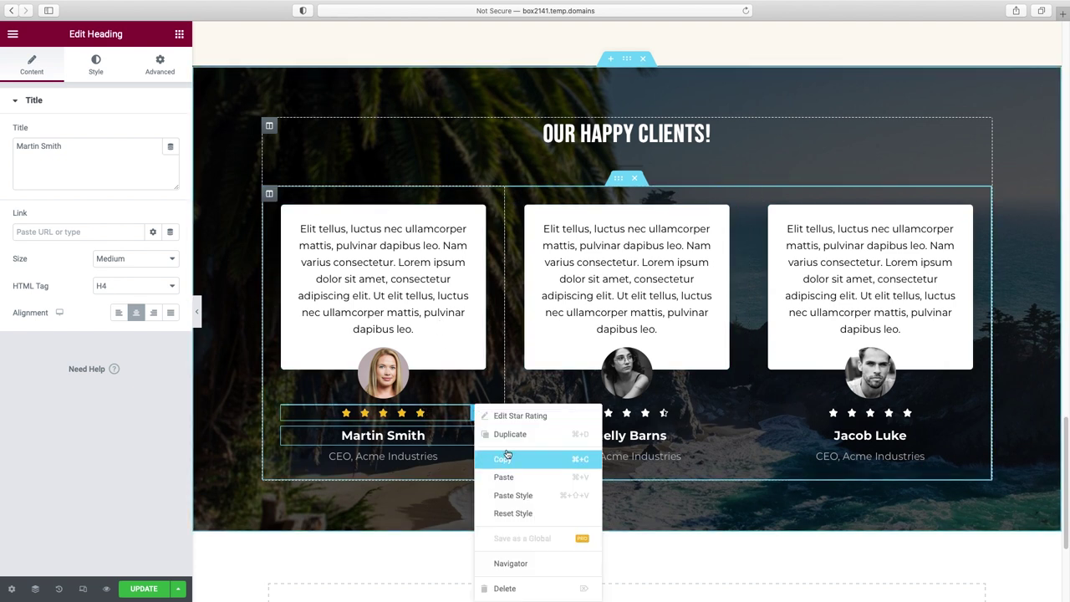
left_click(503, 459)
right_click(719, 413)
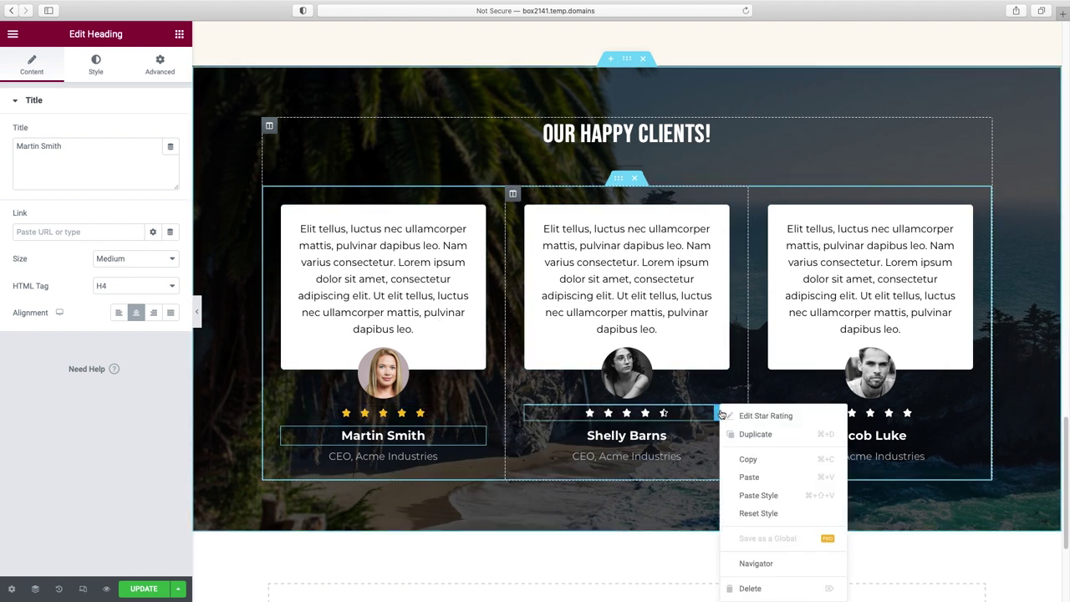
left_click(746, 495)
right_click(943, 413)
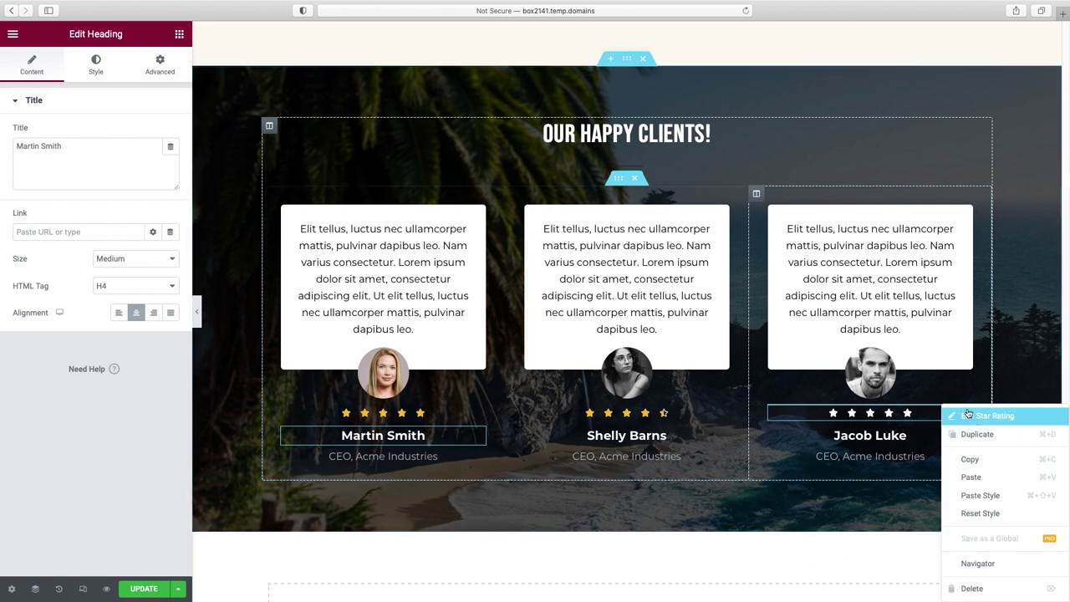
left_click(982, 494)
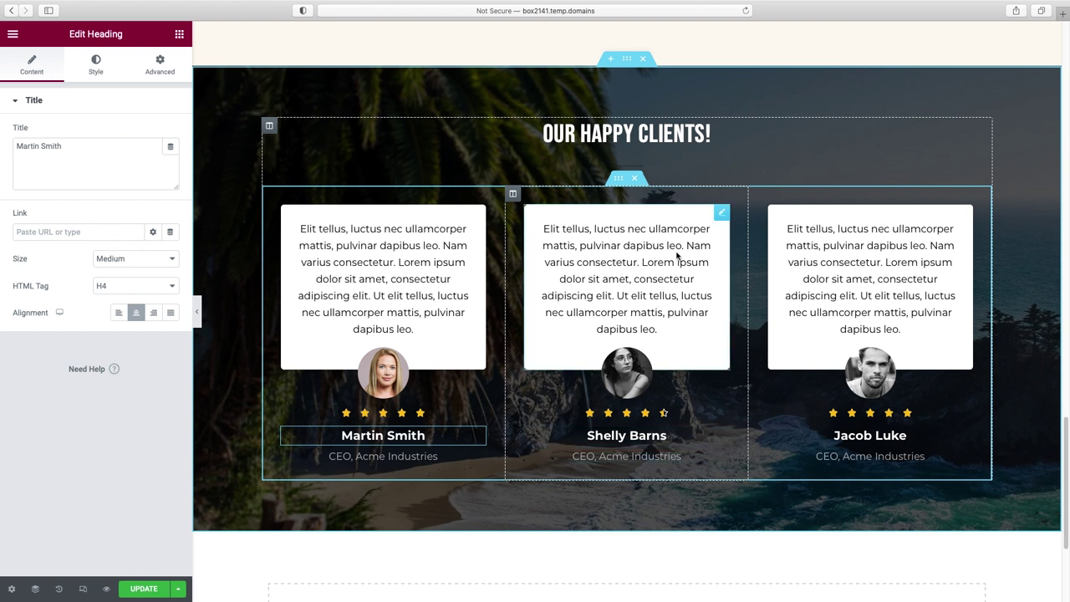
- Give the second testimonial a new photo and five stars, and the third the woman2.jpg portrait
double_click(623, 378)
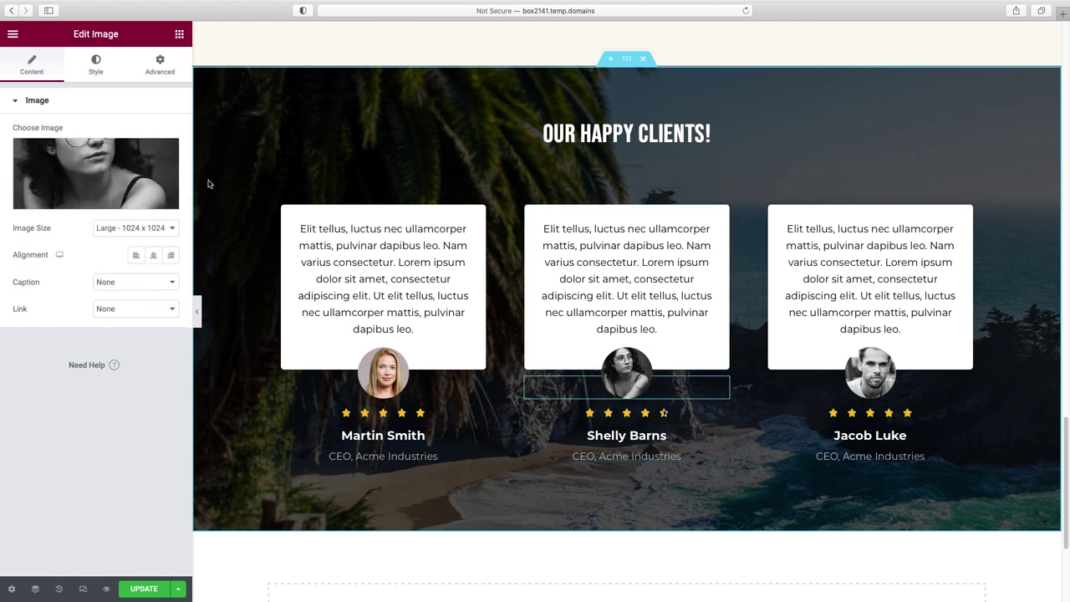
left_click(252, 369)
left_click(1009, 563)
left_click(627, 413)
left_click(136, 159)
double_click(870, 372)
left_click(72, 275)
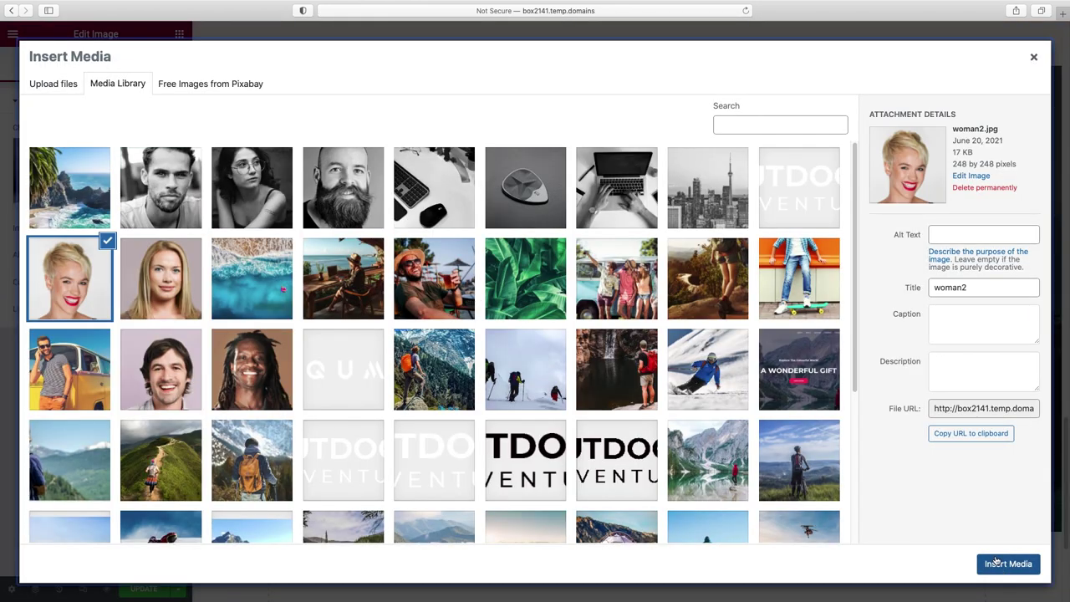
left_click(1008, 564)
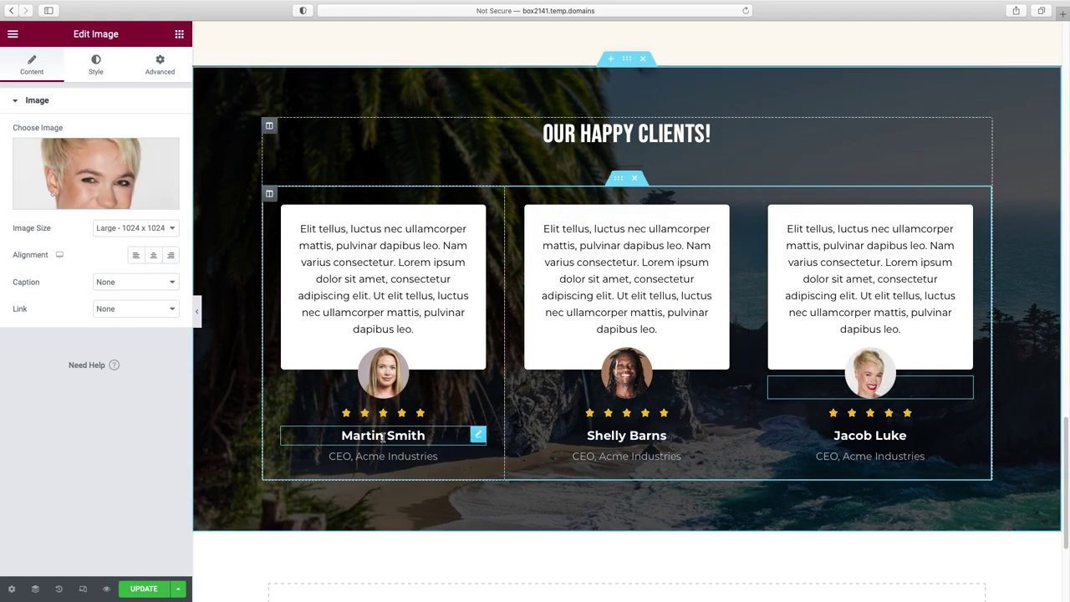
left_click(479, 436)
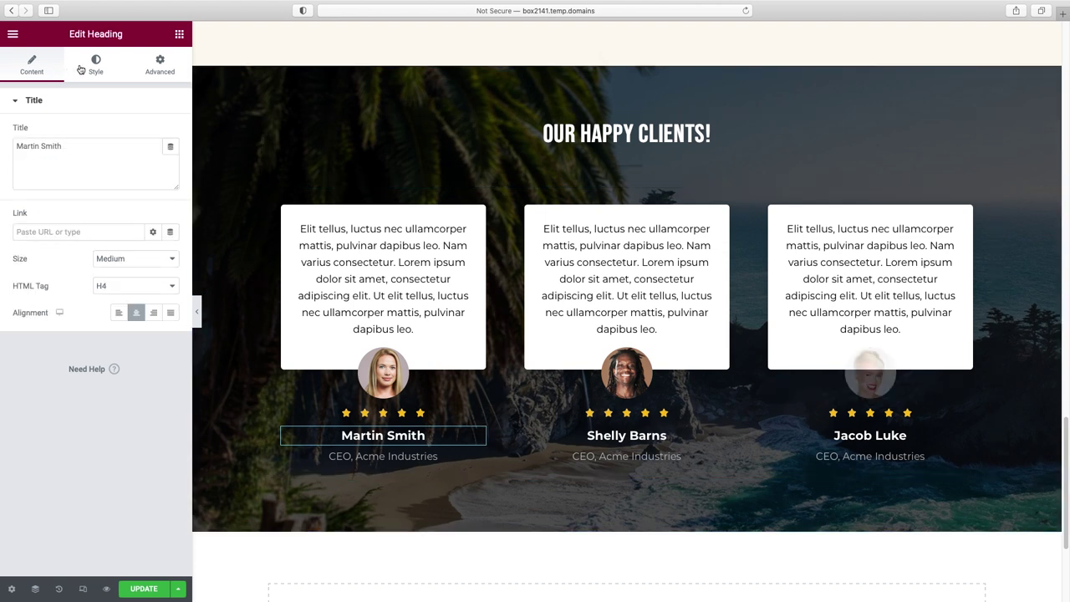
left_click(97, 72)
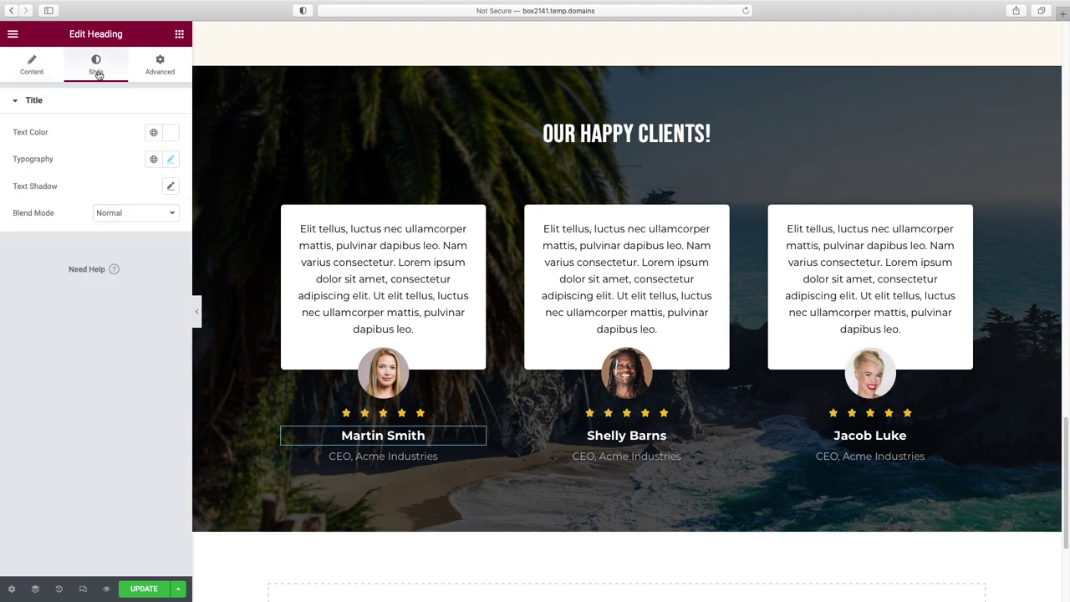
left_click(169, 159)
left_click(117, 221)
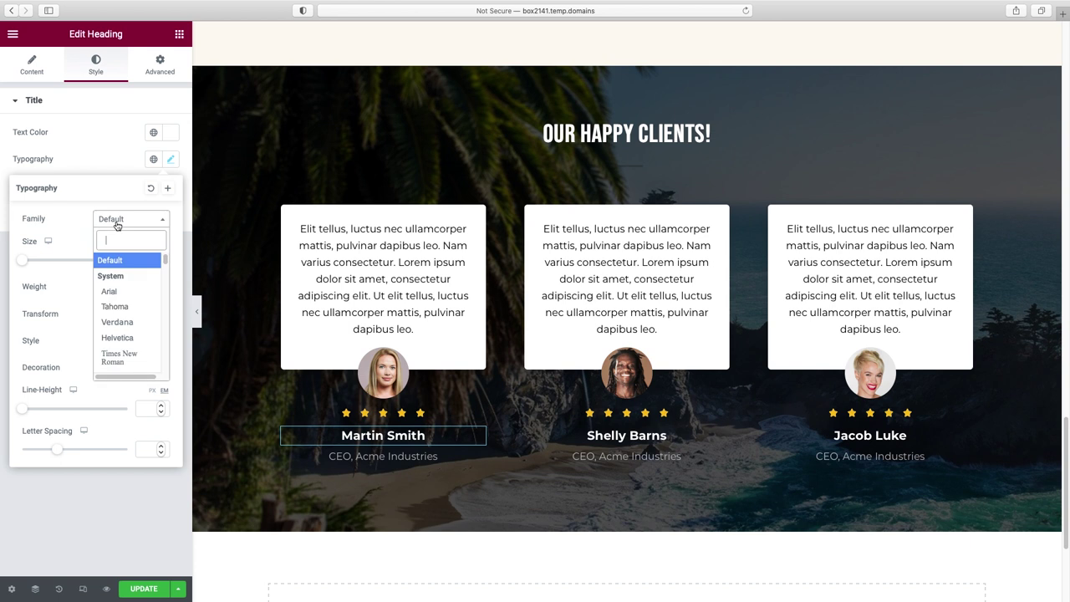
type("beb")
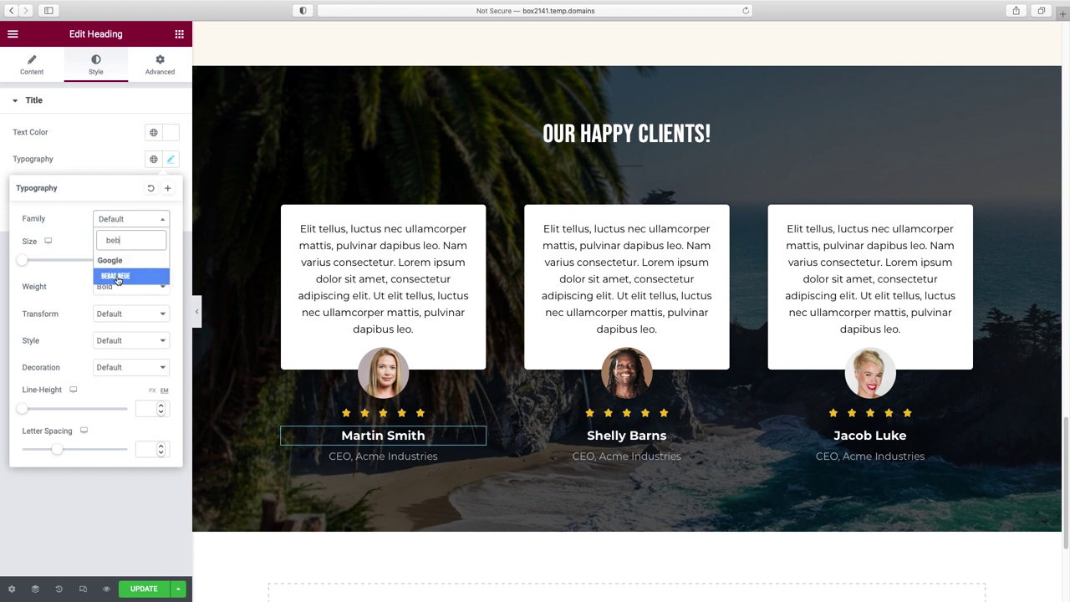
left_click(116, 277)
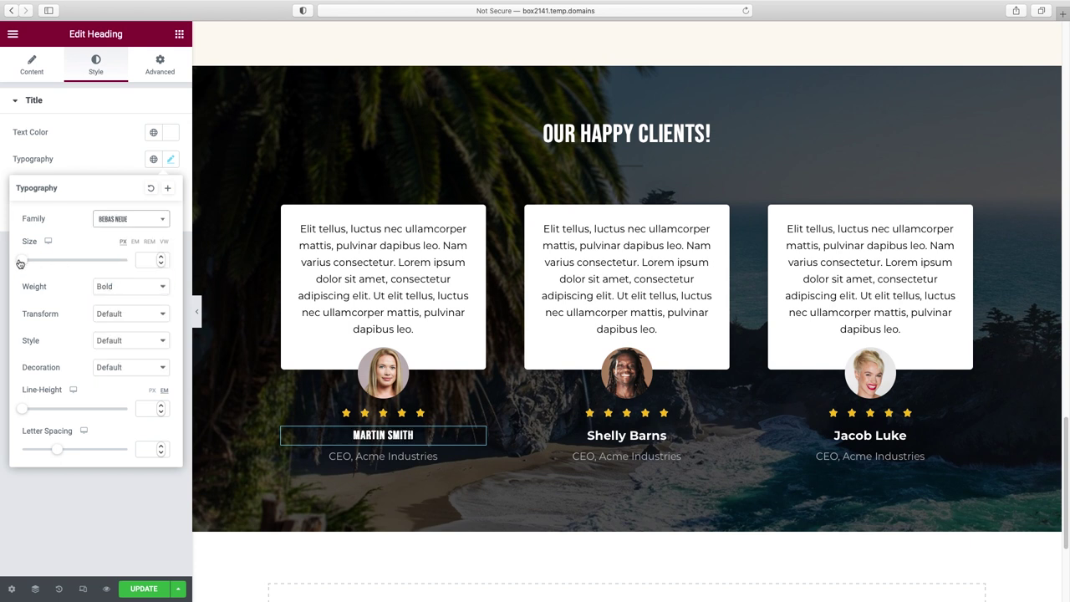
left_click_drag(23, 261, 34, 260)
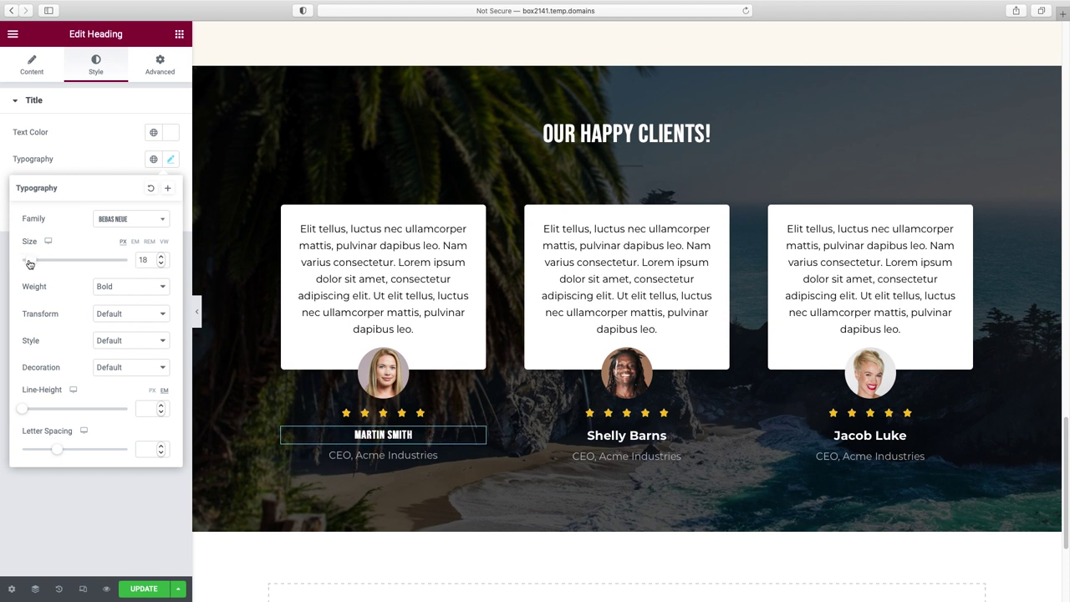
left_click(114, 287)
left_click(113, 279)
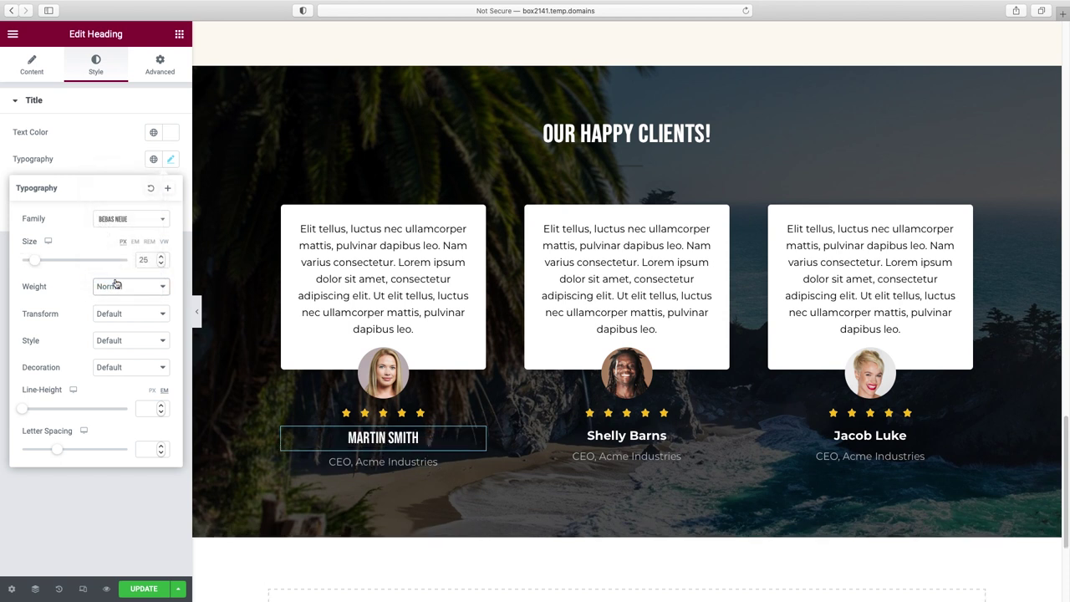
right_click(474, 437)
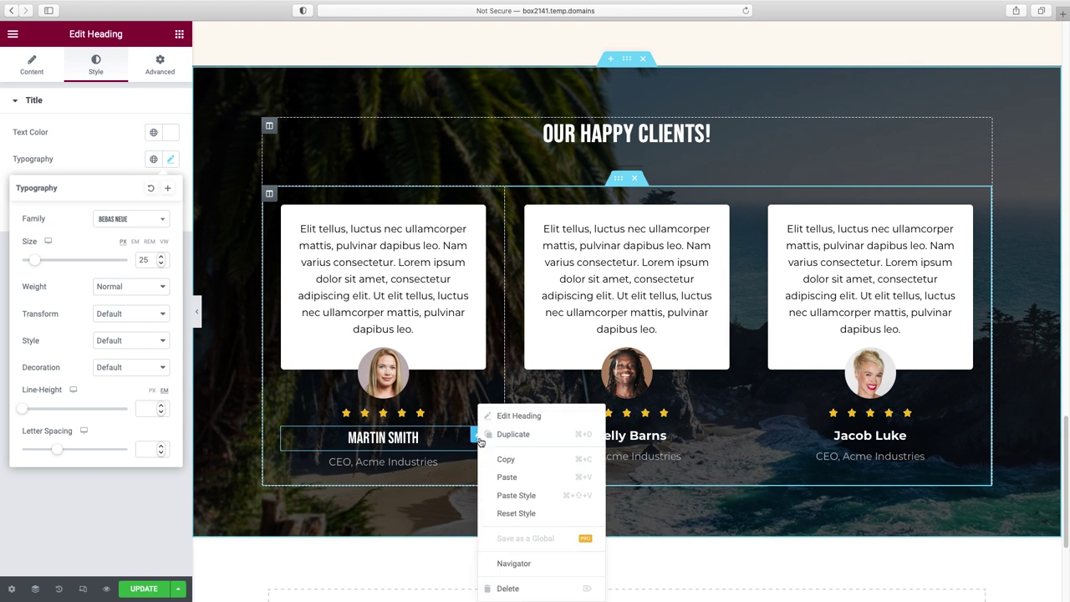
left_click(510, 459)
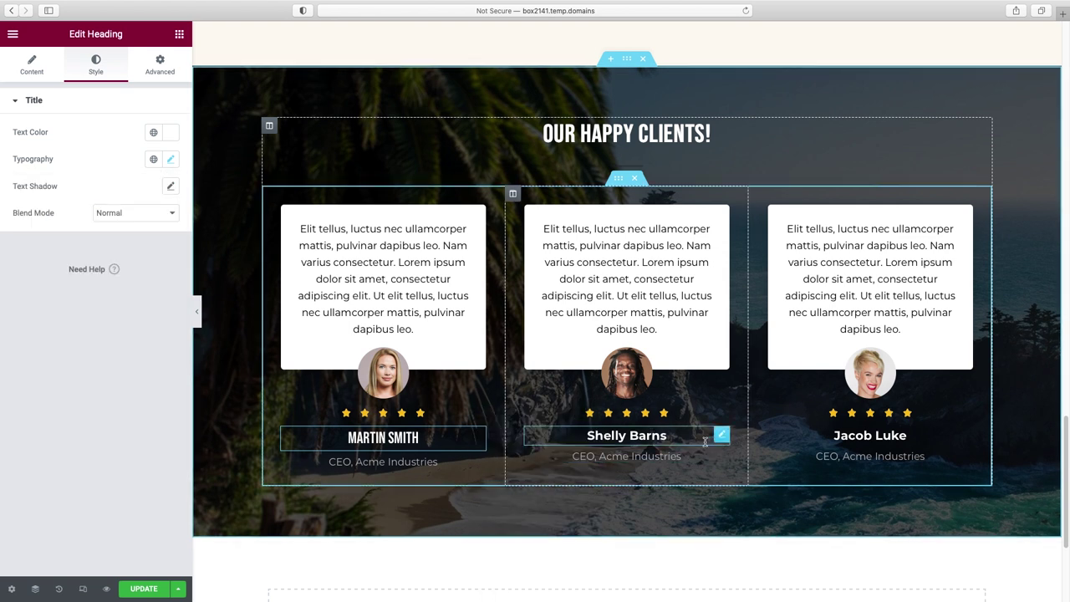
right_click(713, 438)
left_click(688, 495)
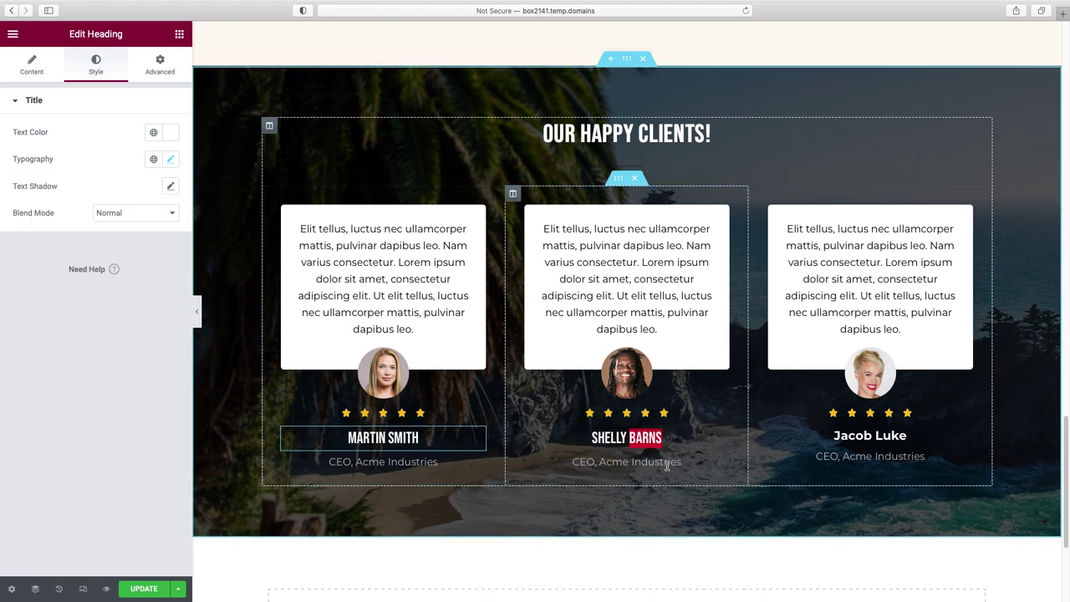
right_click(892, 436)
left_click(926, 499)
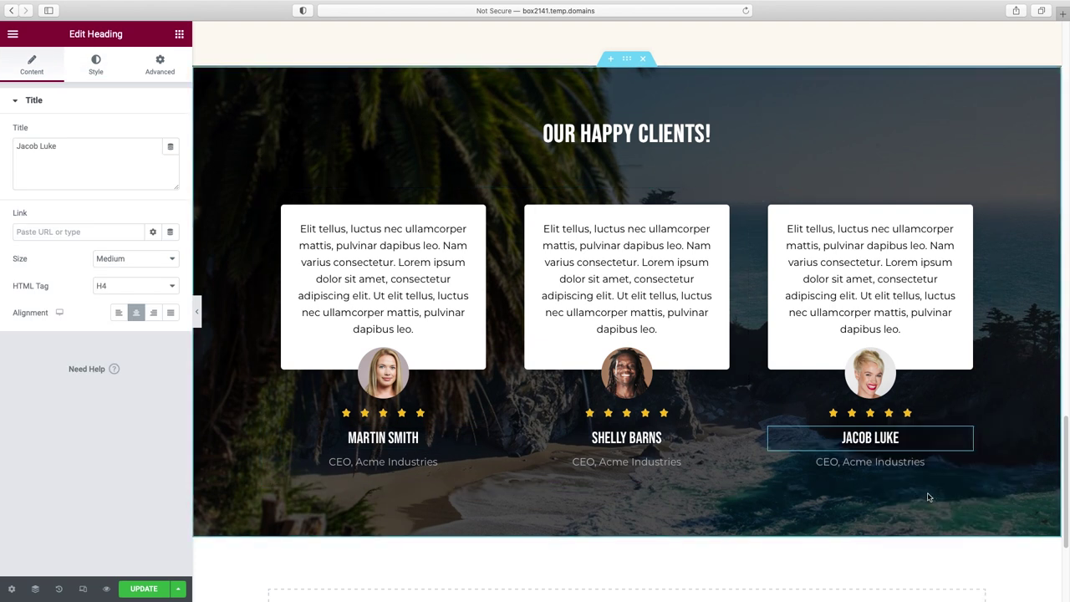
scroll(730, 257, "down", 5)
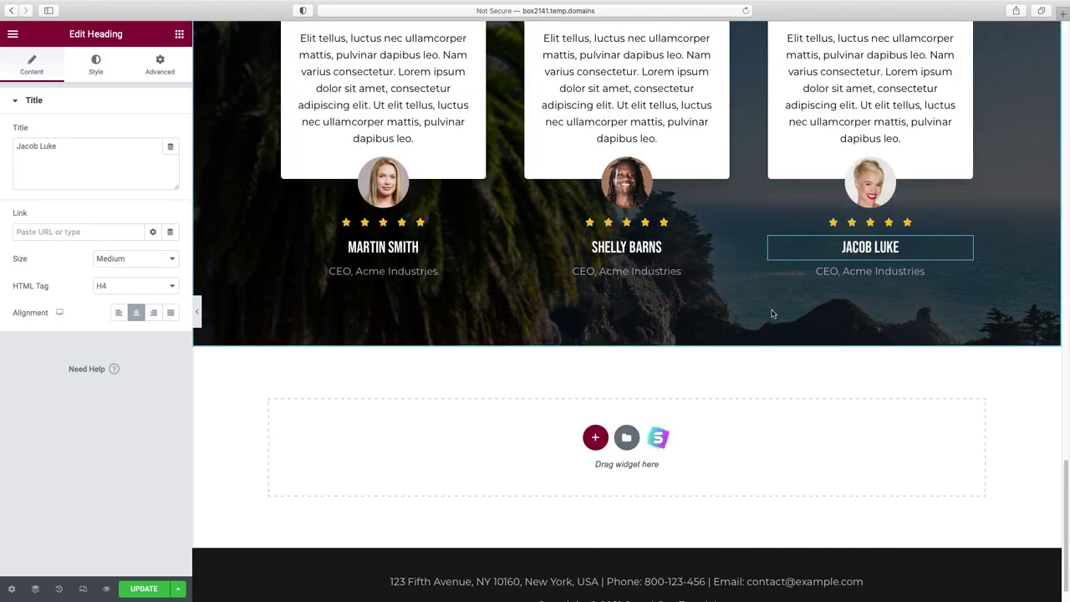
- Insert a two-column section in the empty area below the Our Happy Clients testimonials
scroll(763, 359, "down", 1)
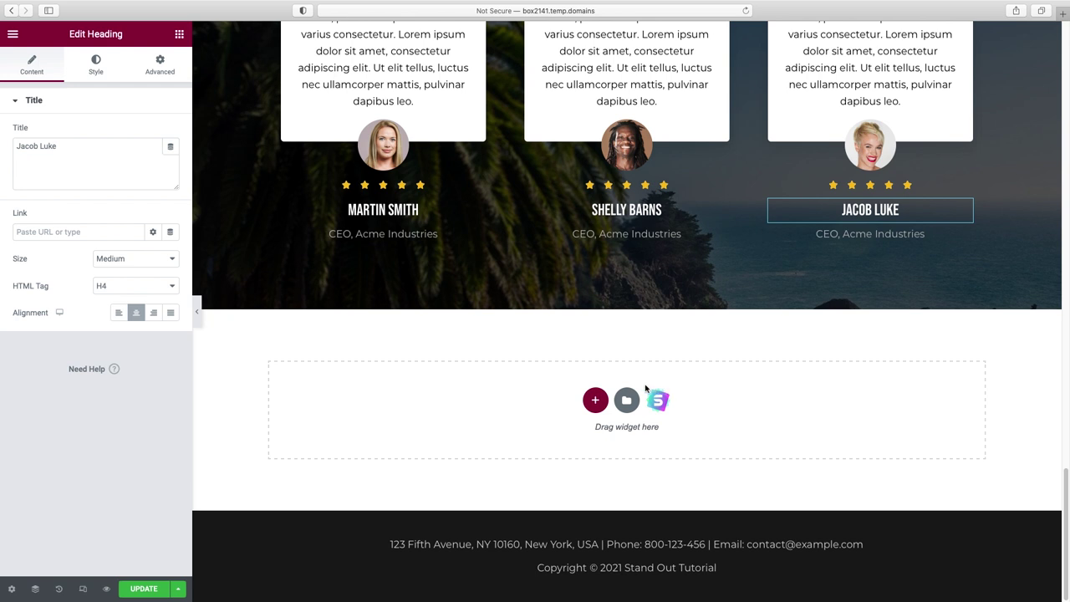
left_click(596, 401)
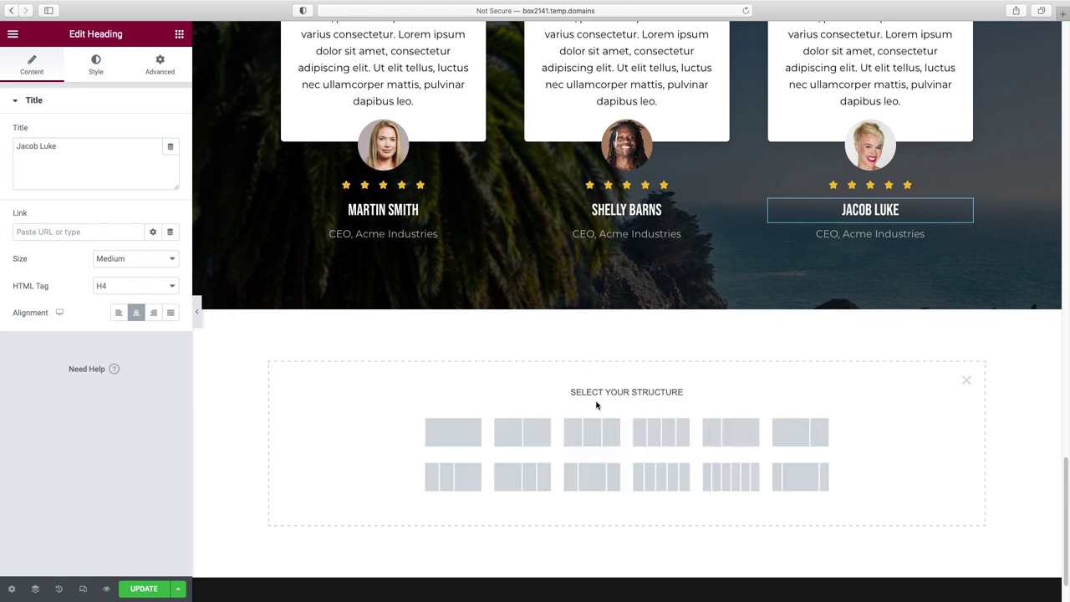
scroll(596, 406, "down", 1)
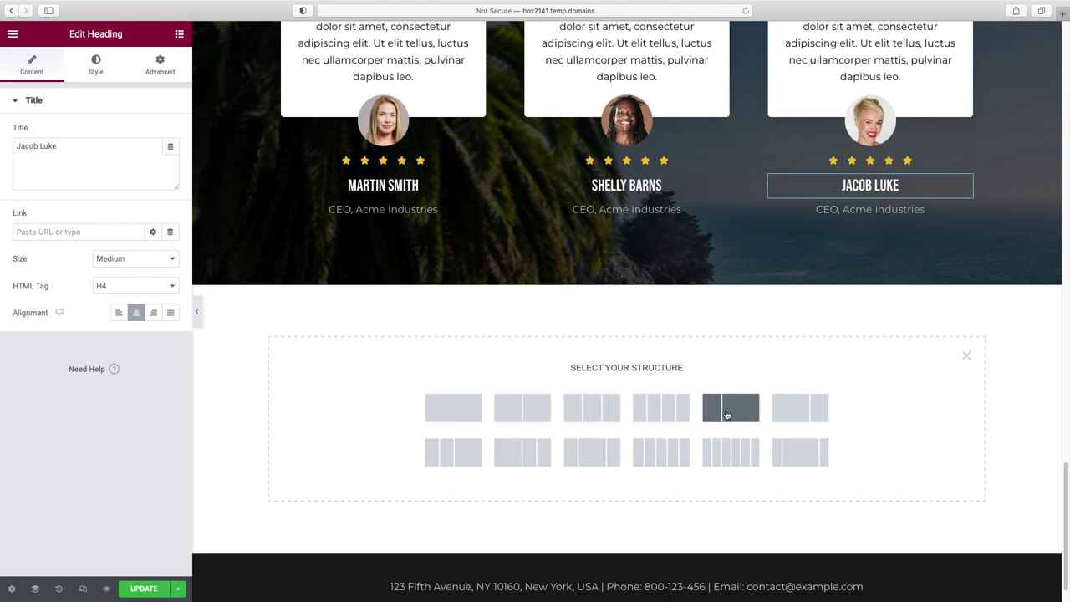
left_click(537, 409)
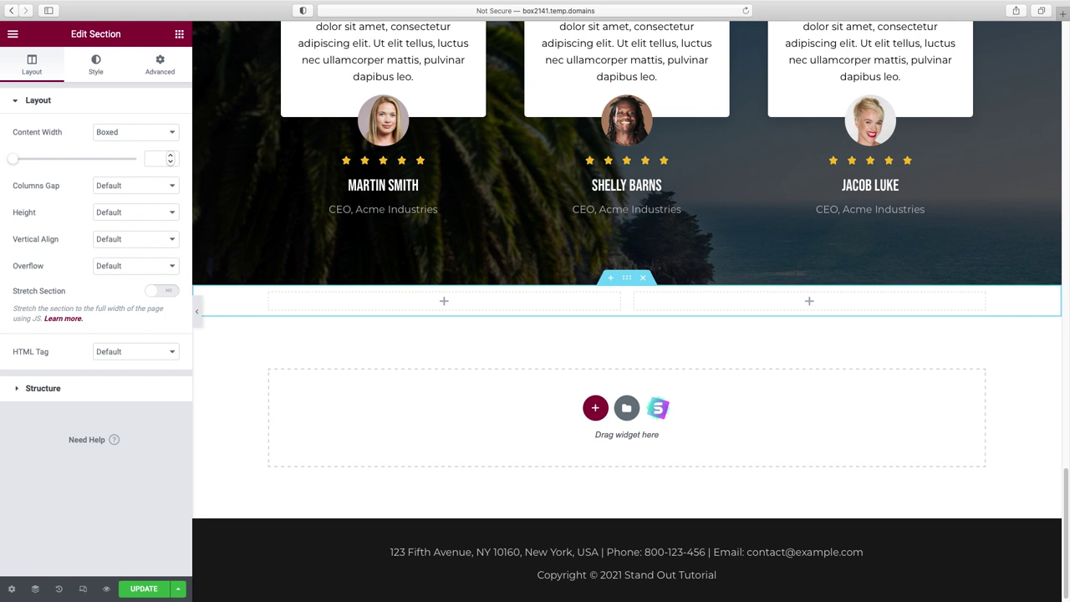
left_click(180, 34)
- Place Heading and Text Editor widgets in the left column and a Video widget on the right
left_click_drag(141, 159, 444, 302)
left_click_drag(141, 221, 372, 292)
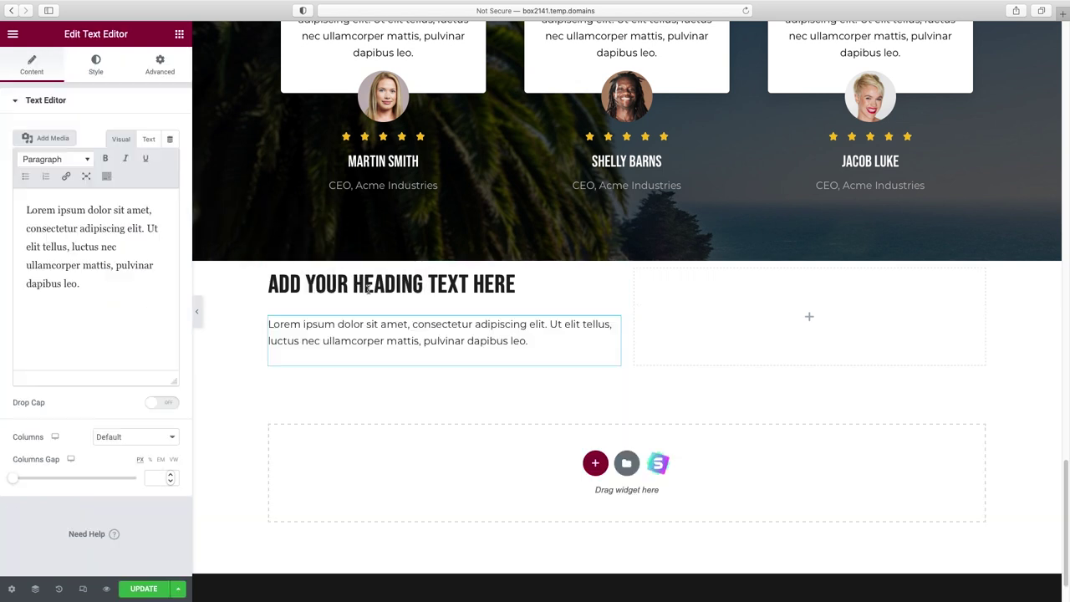
left_click(180, 35)
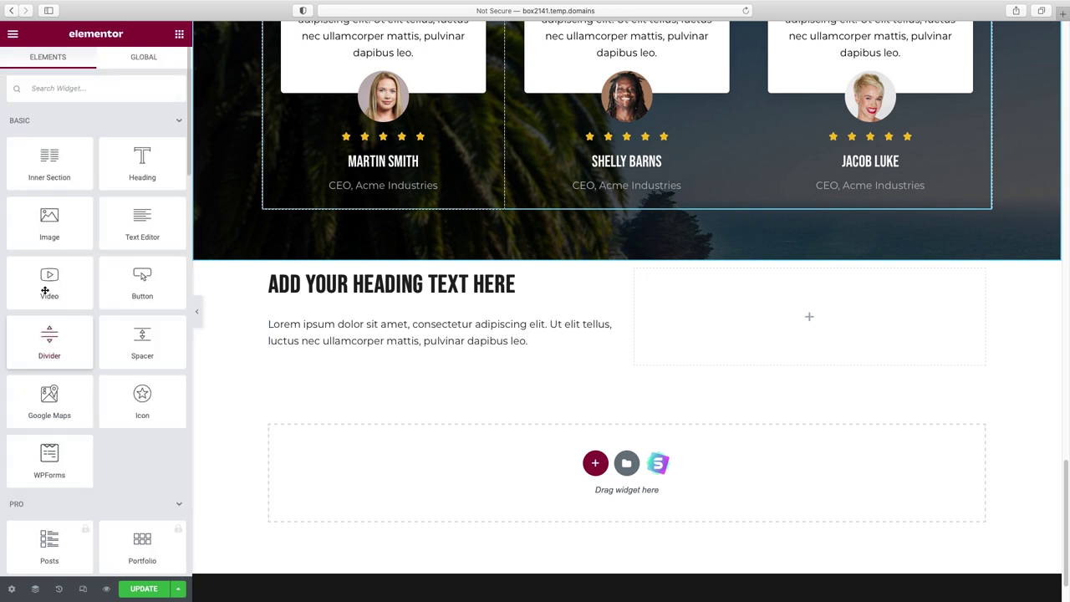
left_click_drag(49, 278, 800, 329)
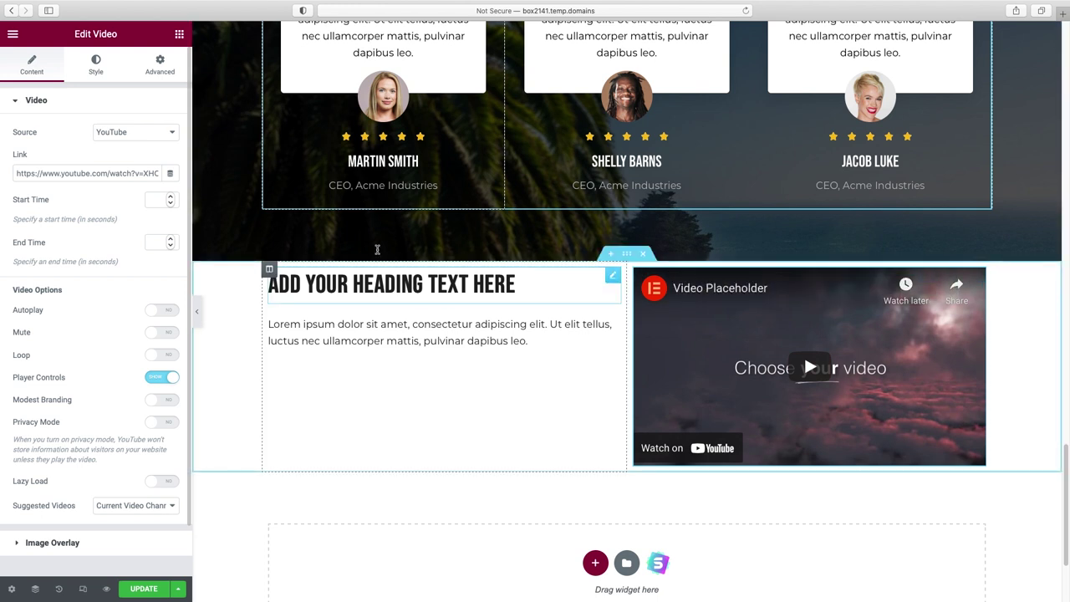
left_click(193, 307)
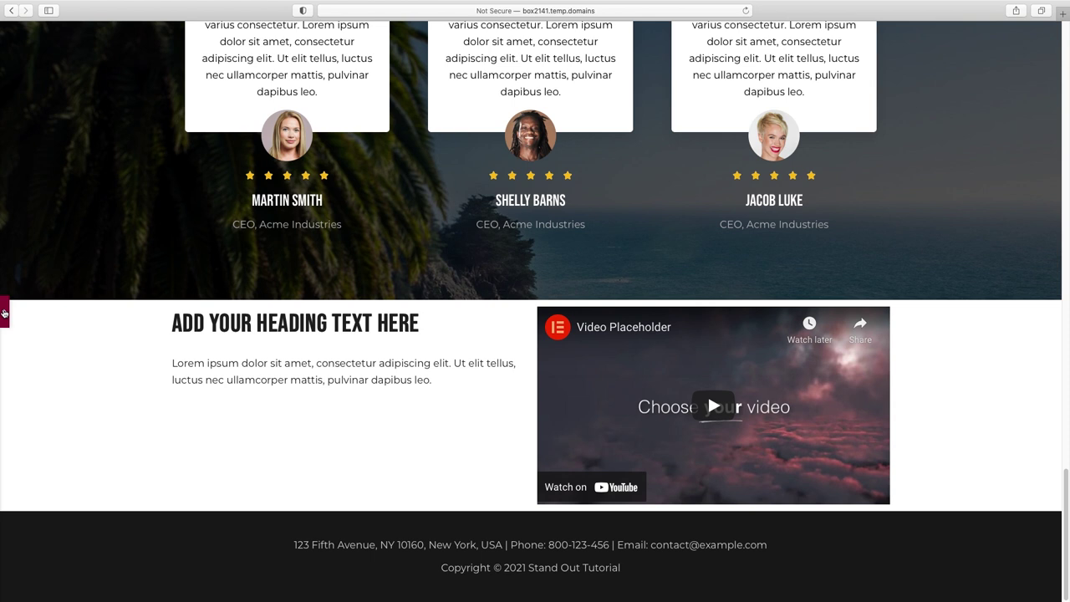
left_click(3, 313)
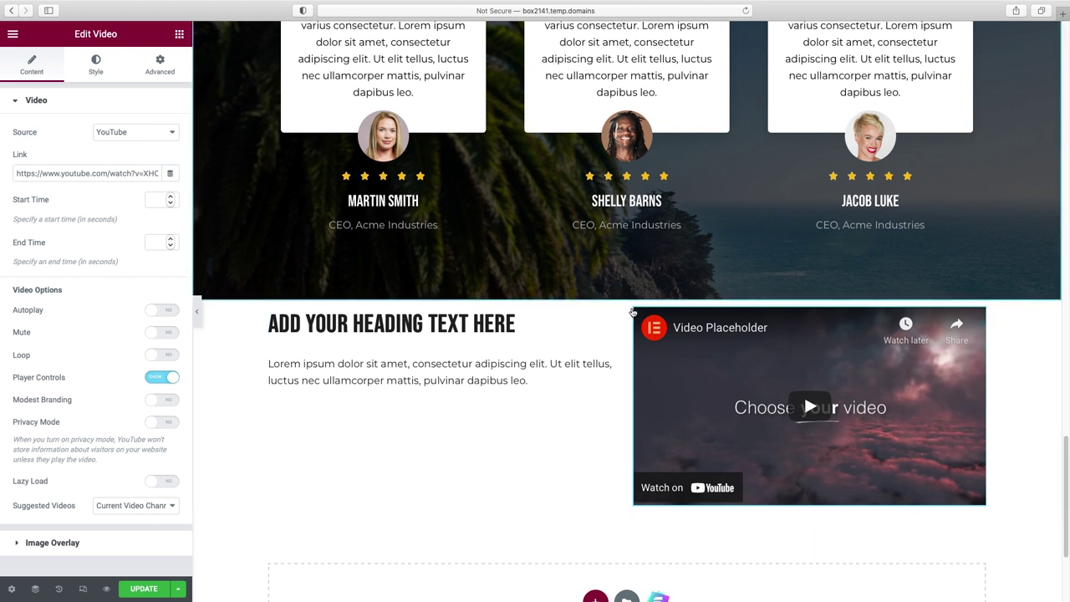
- Unlink the new section's padding and set top and bottom padding to 80 px
left_click(626, 293)
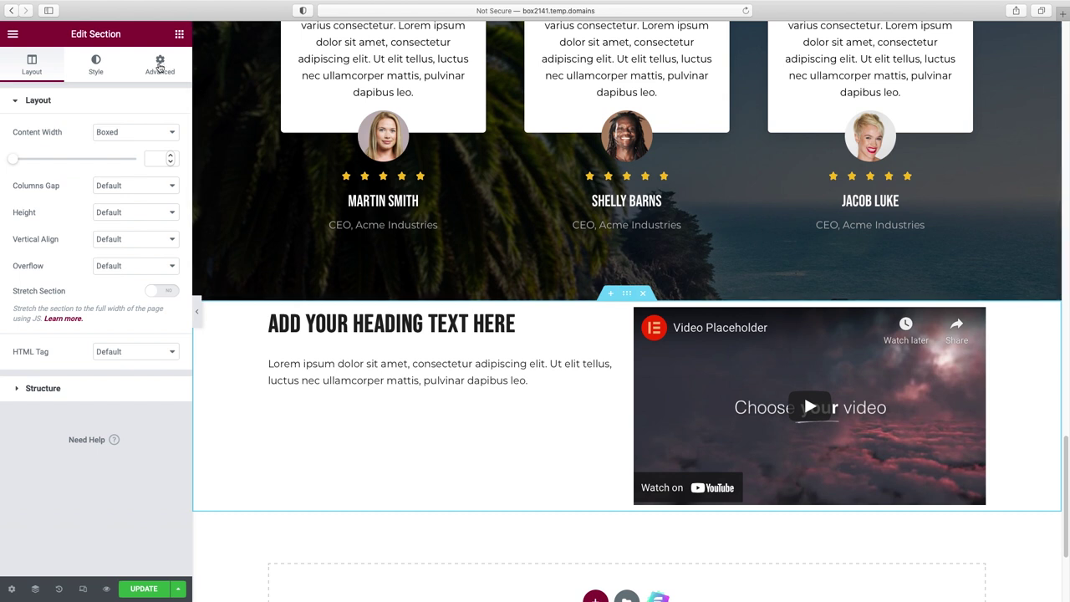
left_click(160, 66)
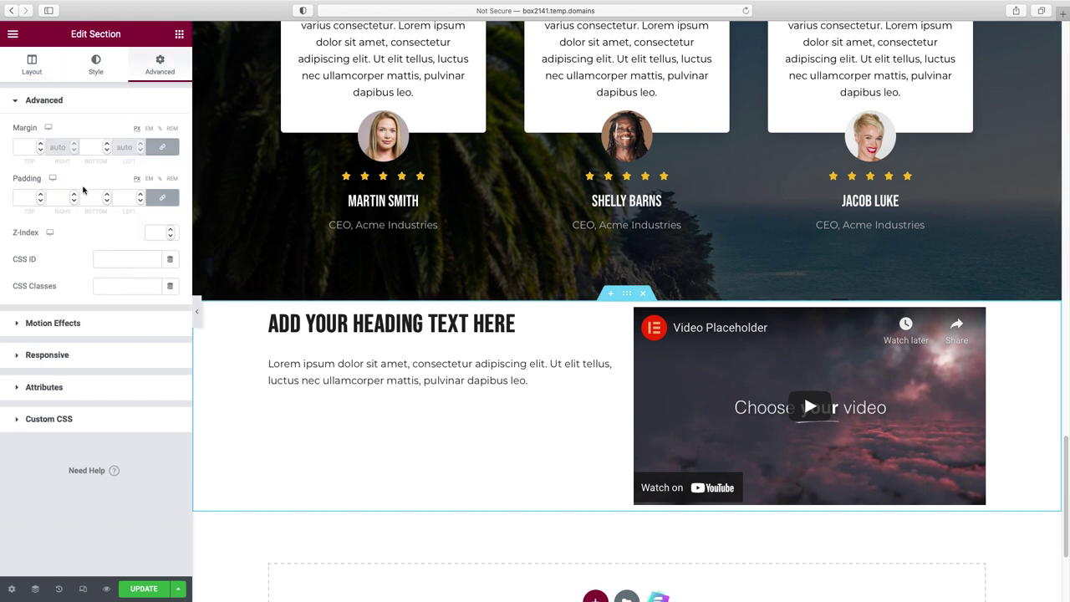
left_click(164, 200)
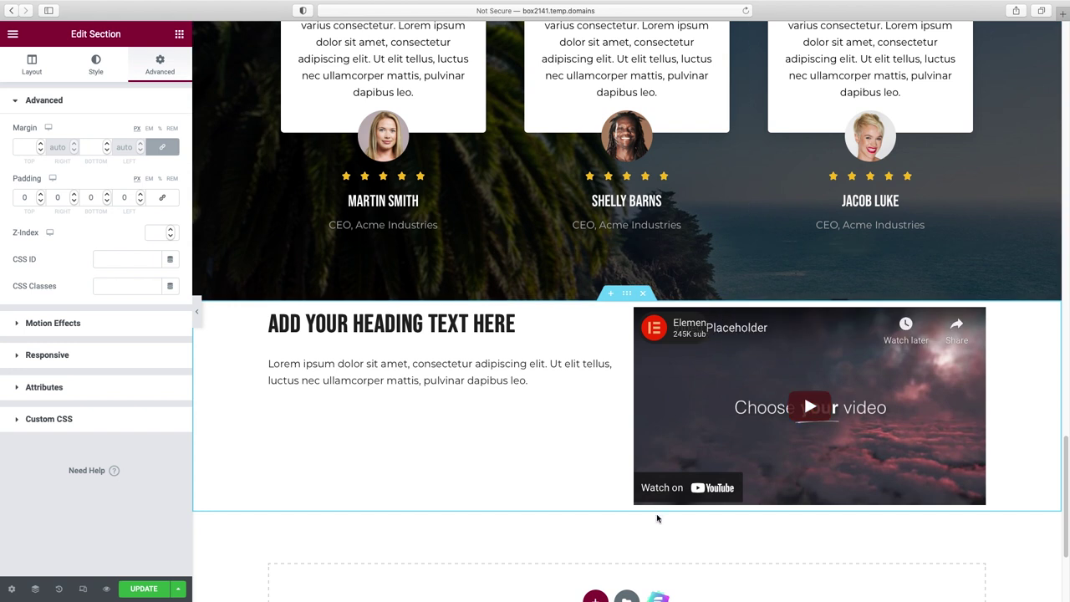
left_click(16, 198)
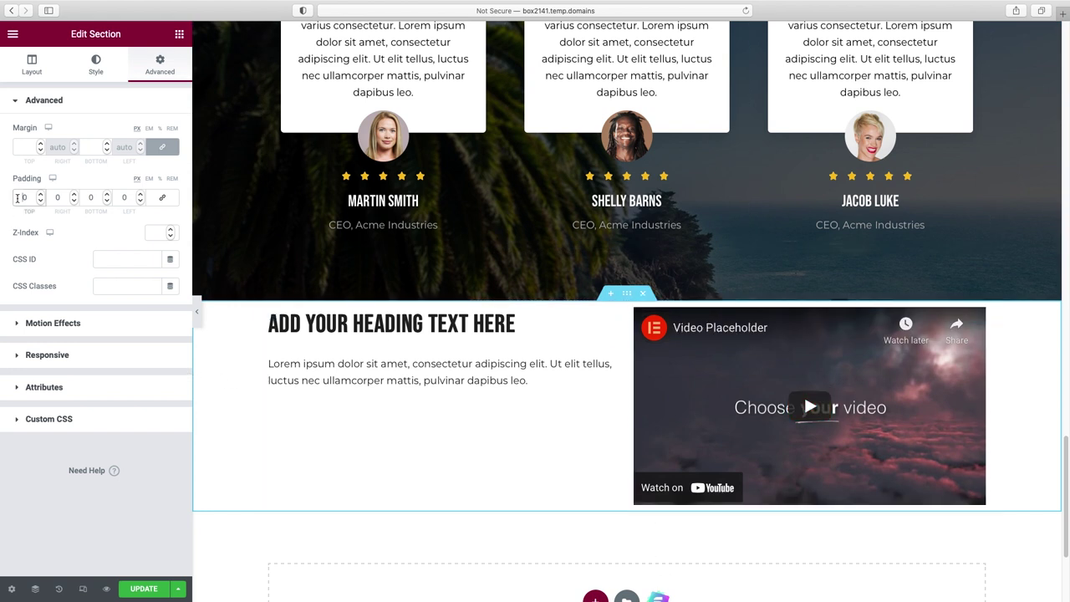
type("5")
left_click(87, 199)
type("5")
left_click(19, 198)
type("8")
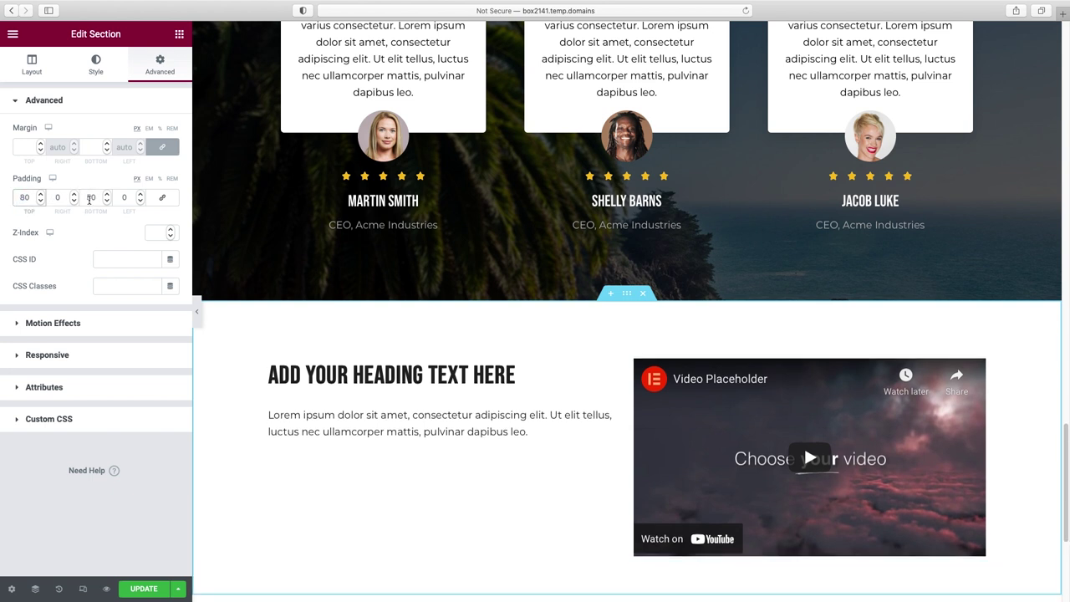
left_click(90, 198)
key("BackSpace")
type("8")
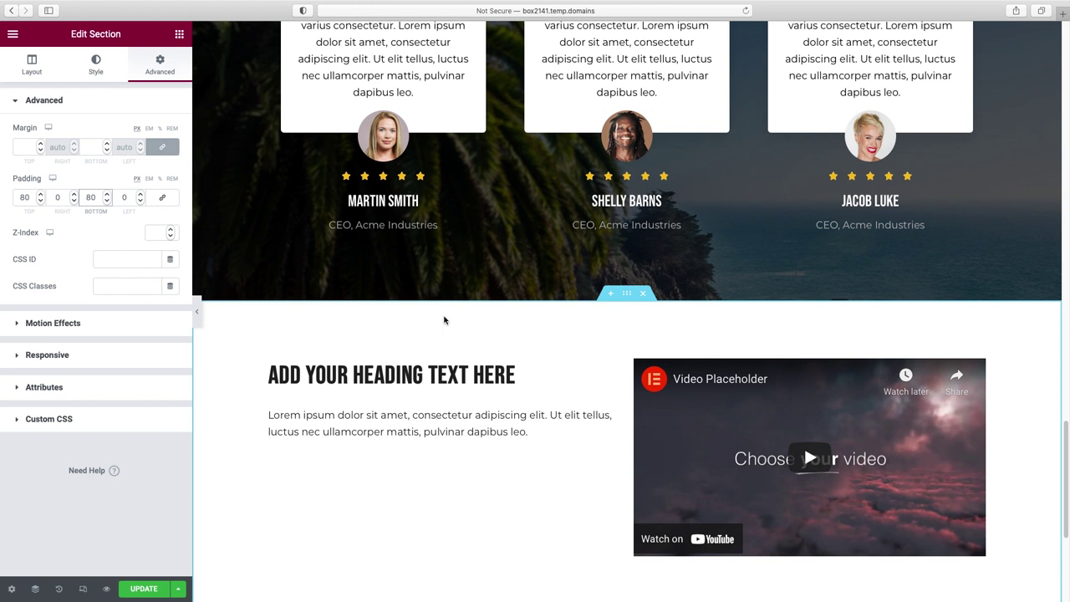
scroll(444, 318, "down", 2)
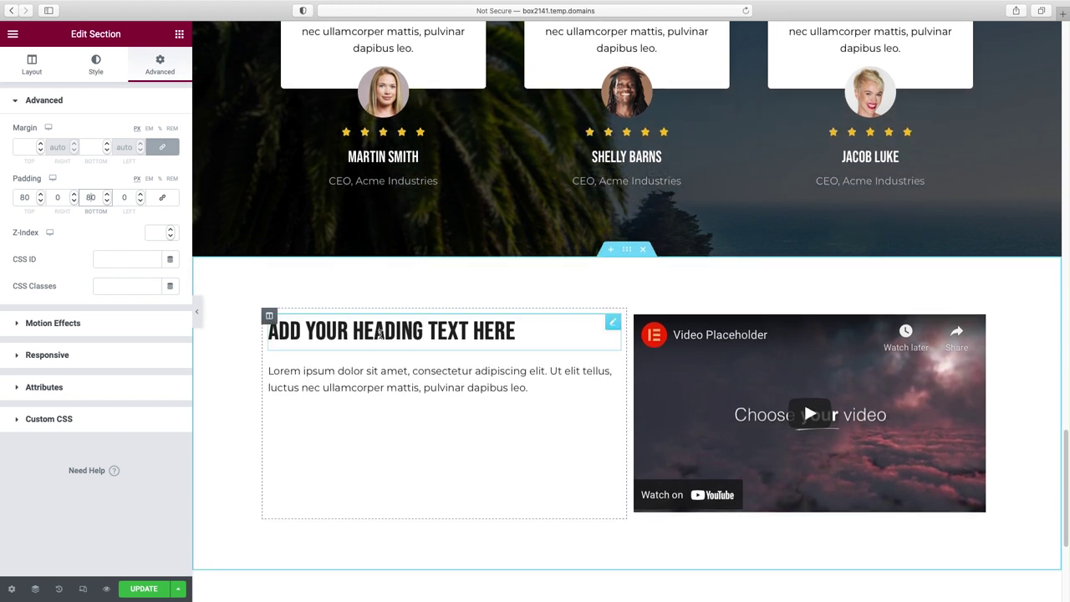
- Change the new section's heading title to 'About us'
left_click(379, 333)
triple_click(97, 145)
type("About us")
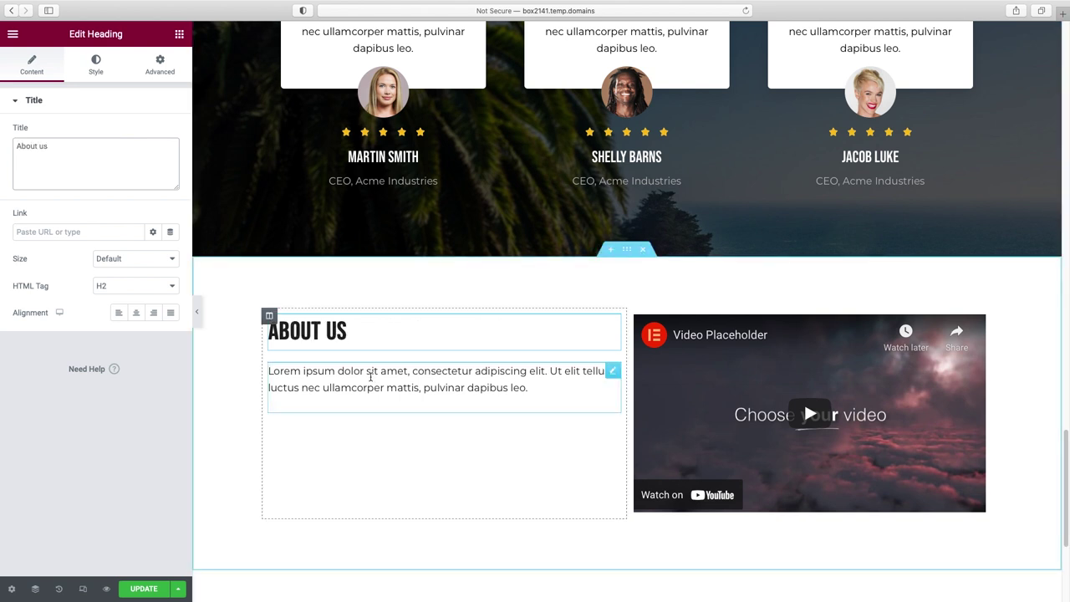
- Paste new text over the placeholder paragraph and split it into two paragraphs before 'Mollis'
left_click(380, 383)
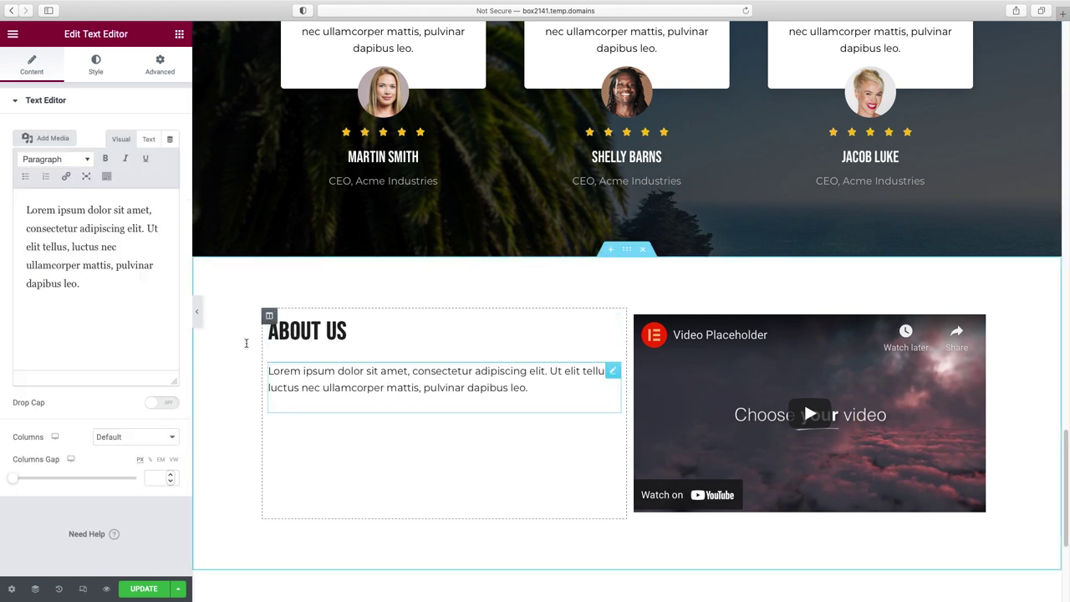
left_click_drag(101, 296, 4, 217)
key("super+a")
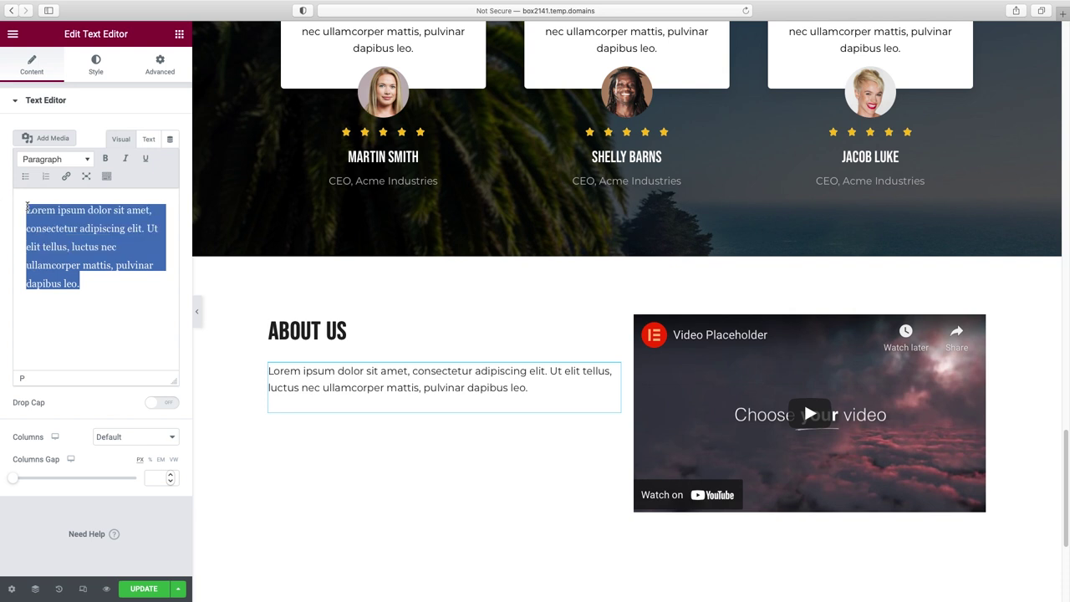
type("At vero eos et accus amus et iusto odio dignis simos ducimus qui blanditiis prae sentium volup tatum deleniti atque corrupti quos dolores et quas molestias excepturi sint occaecati cupid itate non providen. Mollis senectus nostrum consequ tatur iusto orci, dolorum, consec tetur aspe riores aliqua leo et, placeat, deleniti, volup tatum modi volup tates aute justo, adipis cing iaculis esse eu moles tiae provident neces sitatibus labore corporis.")
left_click(80, 226)
key("Return")
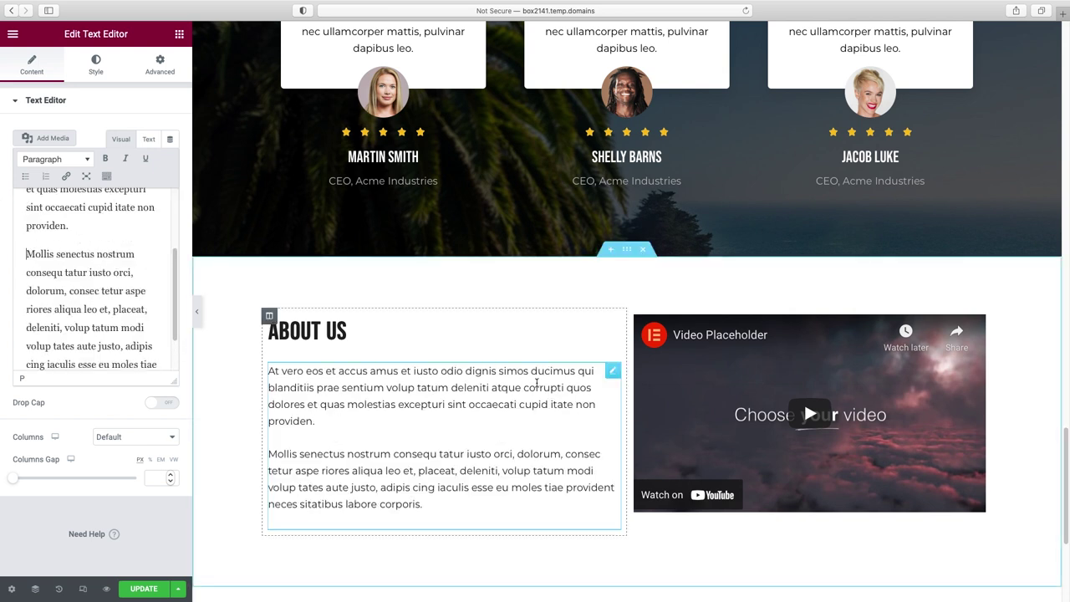
scroll(852, 441, "down", 1)
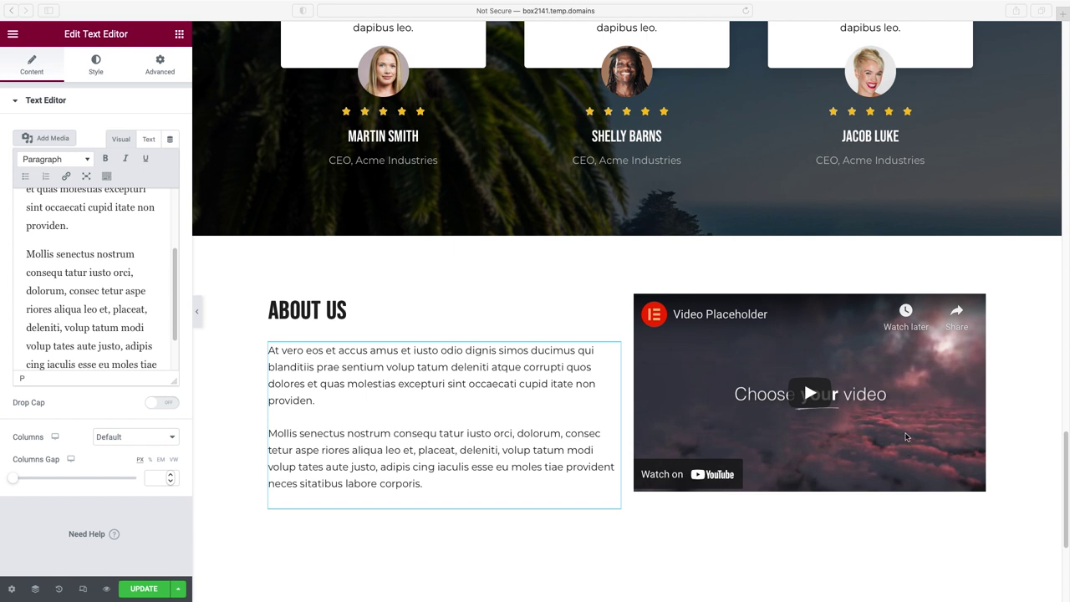
- Paste a new YouTube link into the Video widget and switch its player controls off
left_click(960, 367)
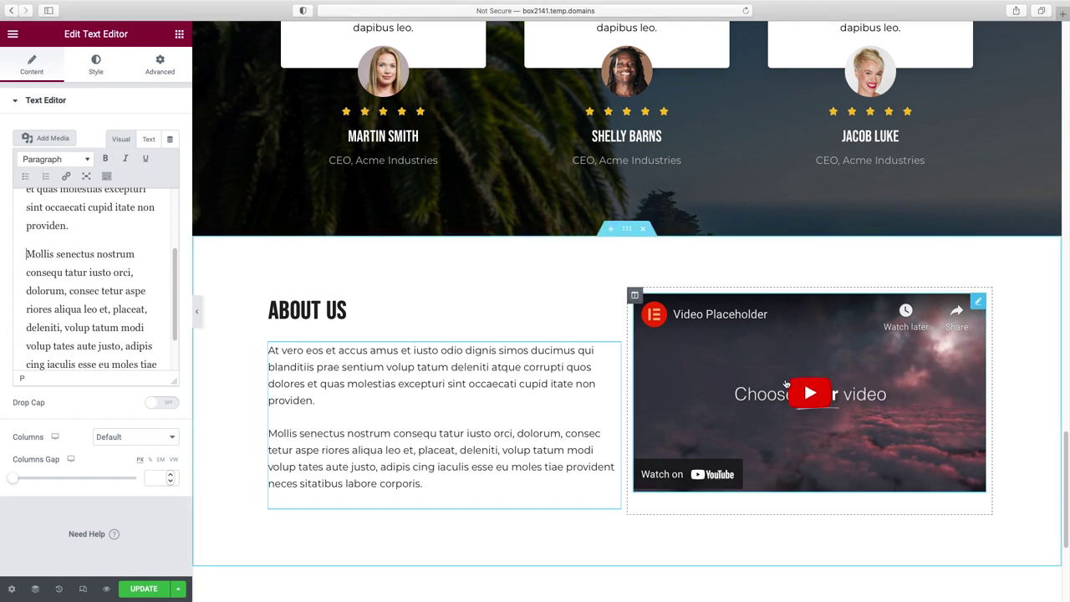
left_click(979, 303)
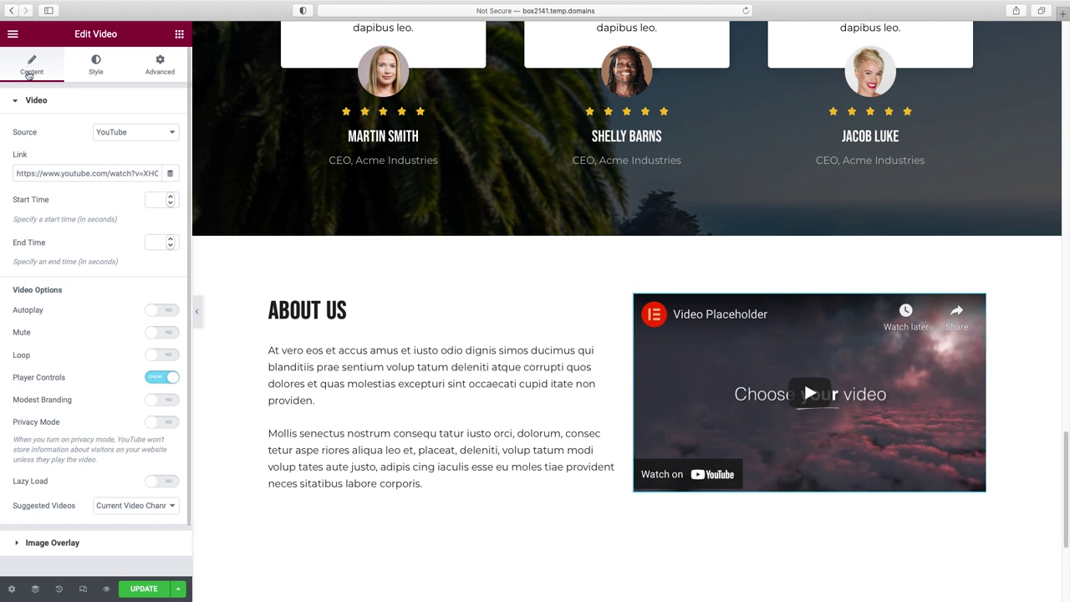
left_click(141, 137)
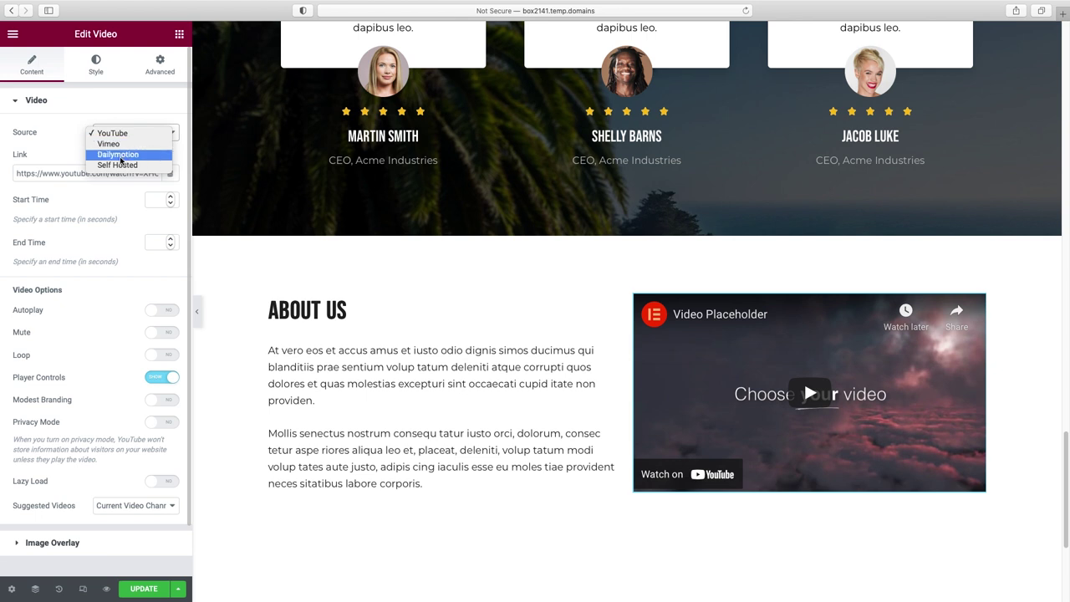
left_click(74, 152)
double_click(62, 175)
triple_click(62, 176)
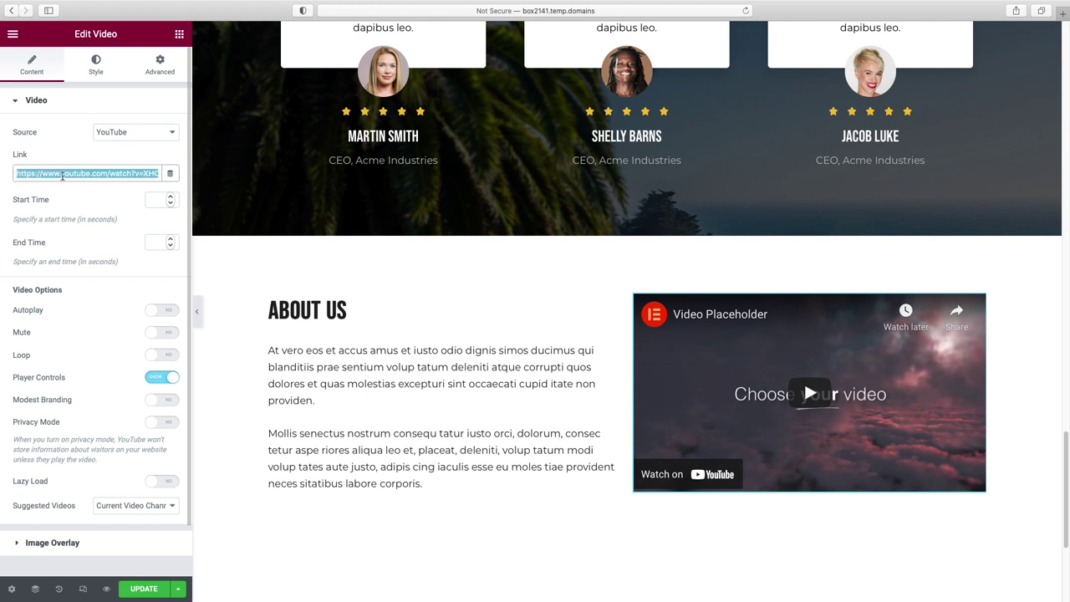
type("https://www.youtube.com/watch?v=dfKKW6lOASQ")
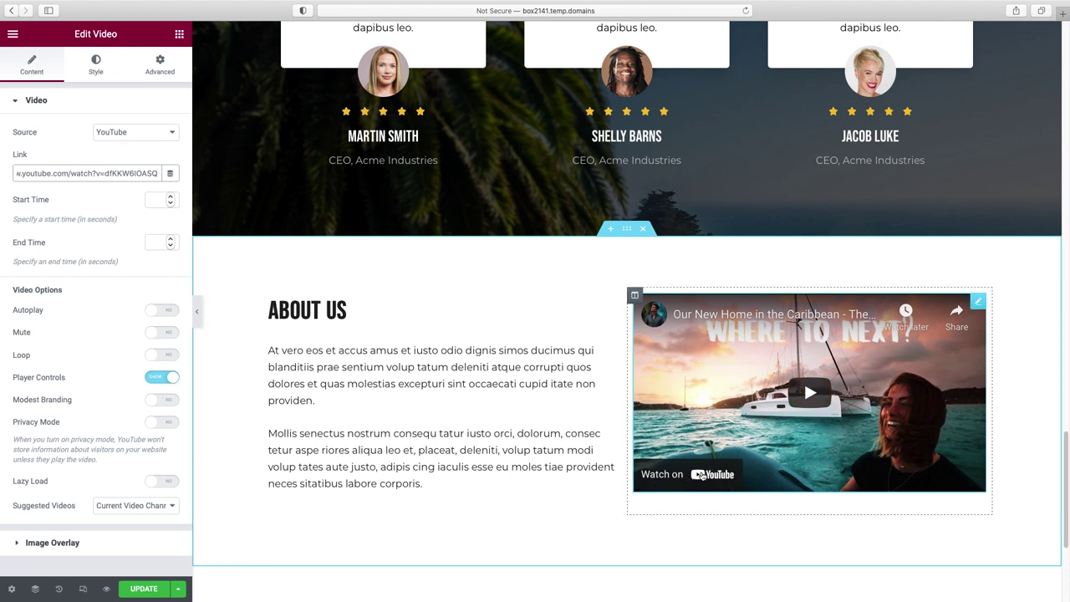
left_click(163, 378)
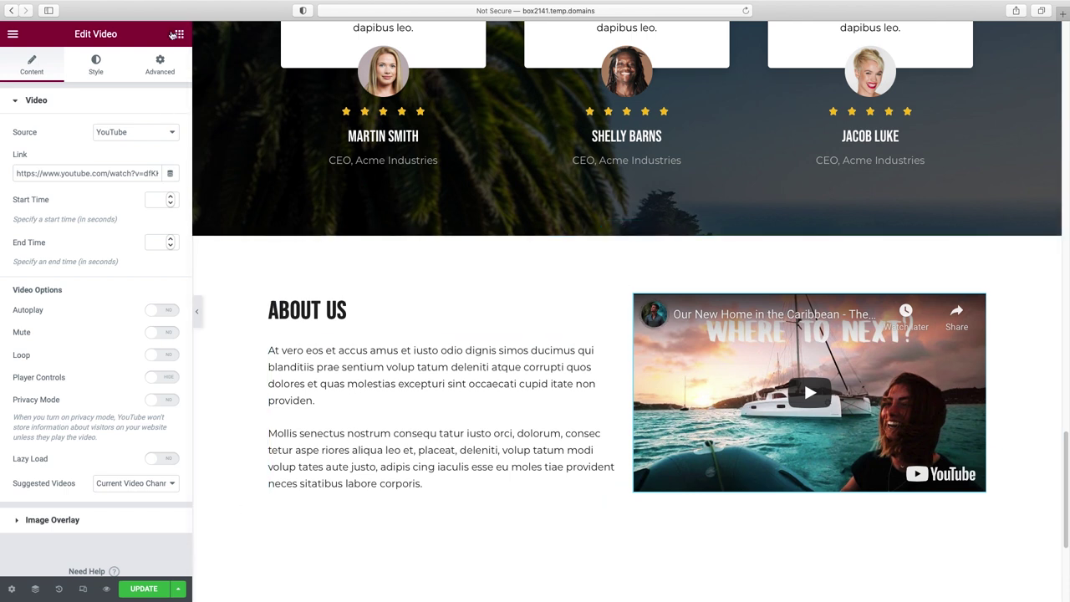
key("Escape")
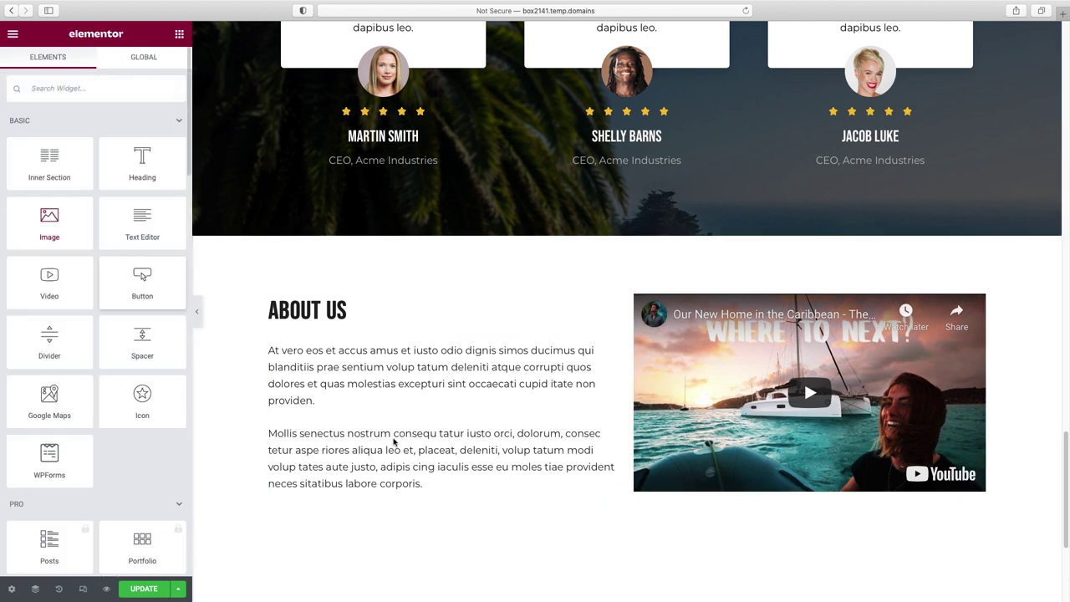
- Copy the Services Learn More button, paste it below the About Us text, and align it left
scroll(418, 415, "up", 10)
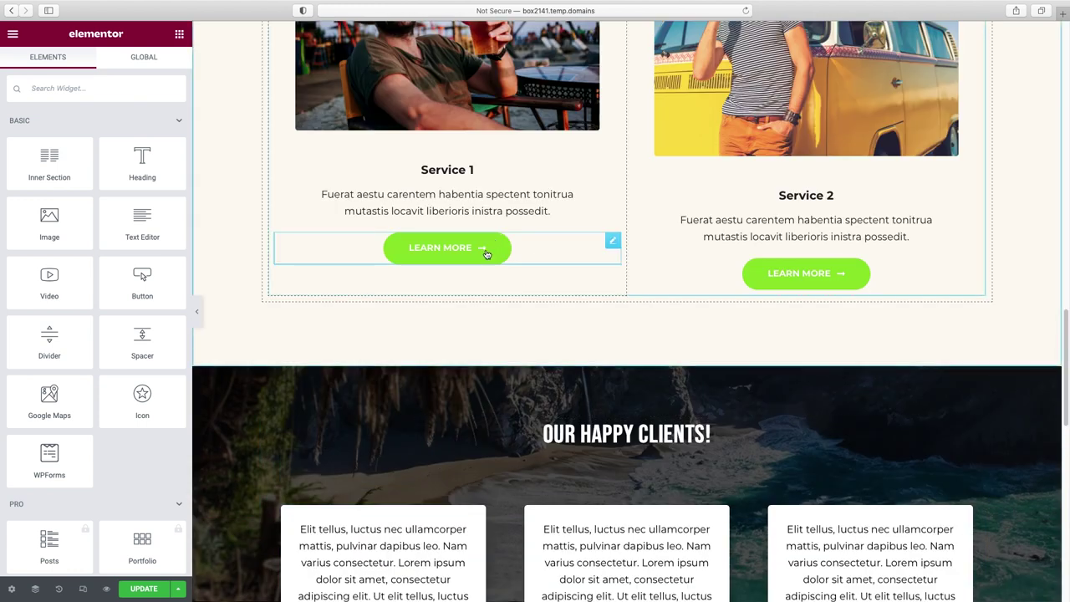
right_click(485, 251)
left_click(519, 306)
scroll(519, 306, "down", 10)
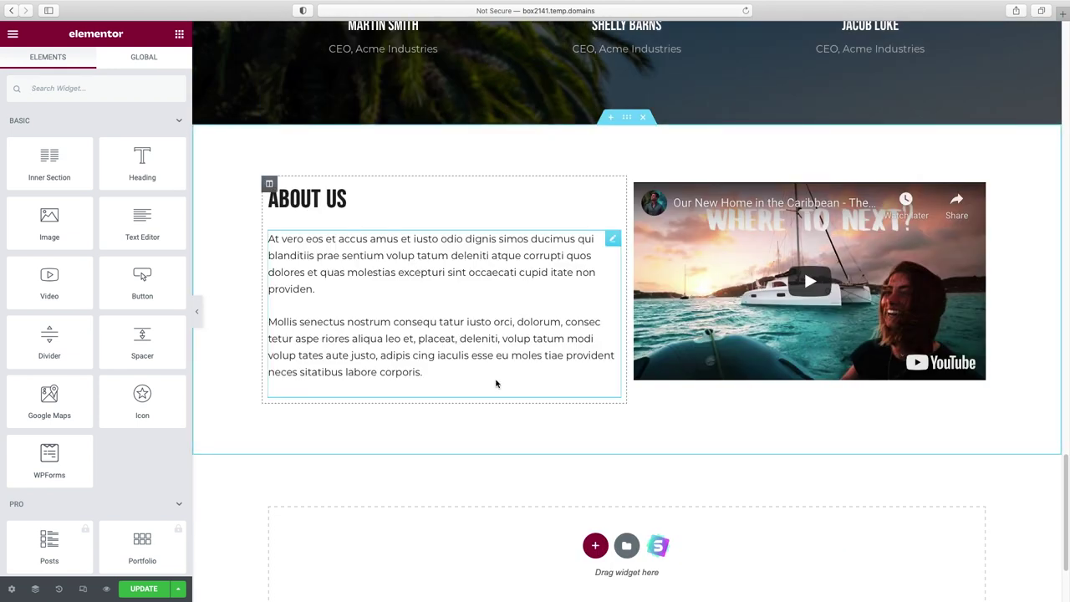
right_click(496, 383)
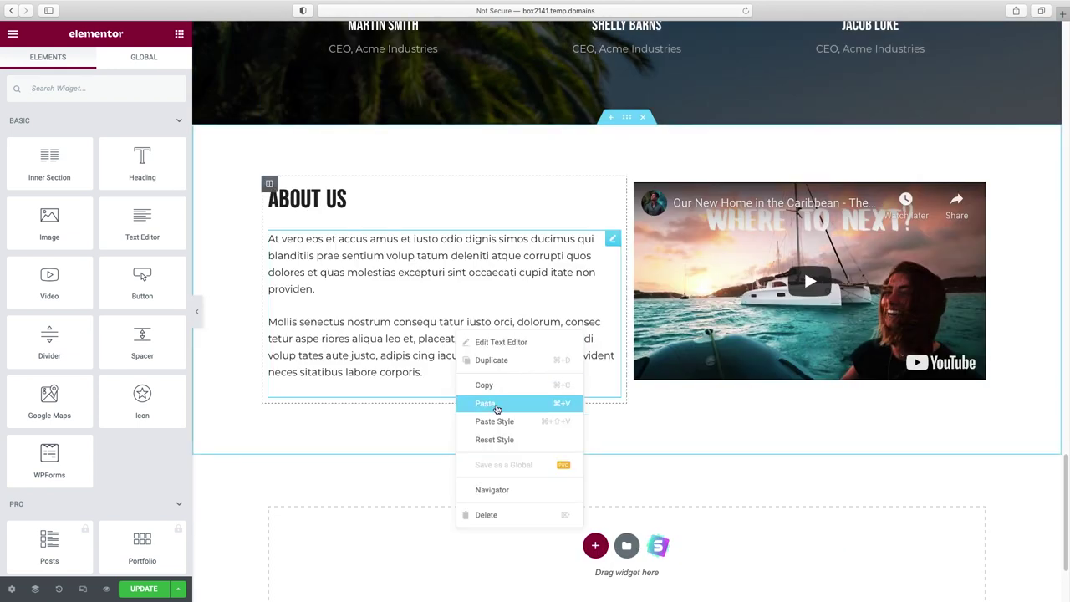
left_click(497, 404)
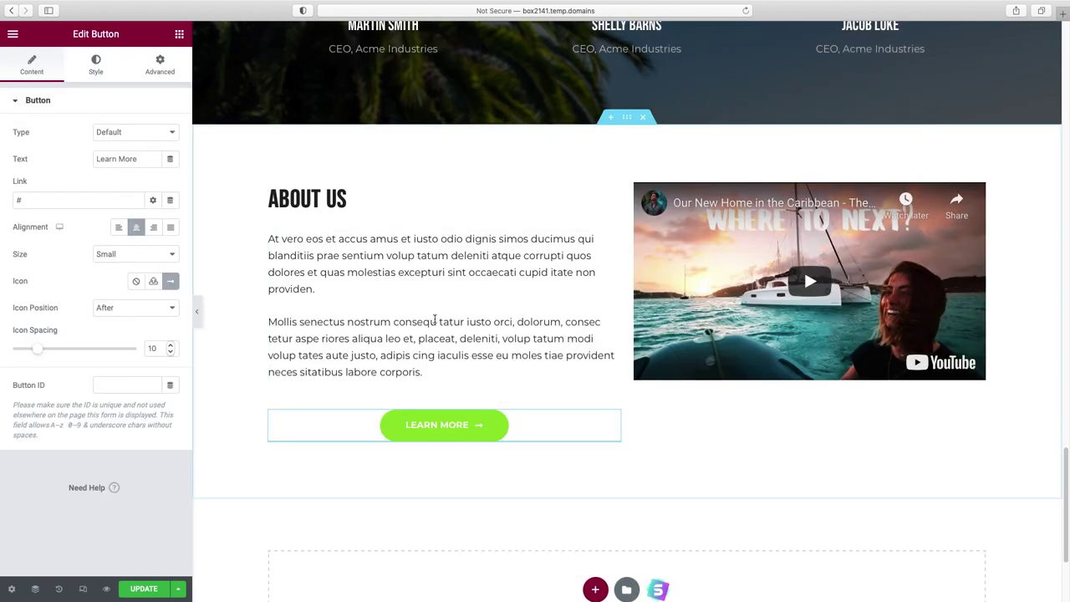
left_click(118, 228)
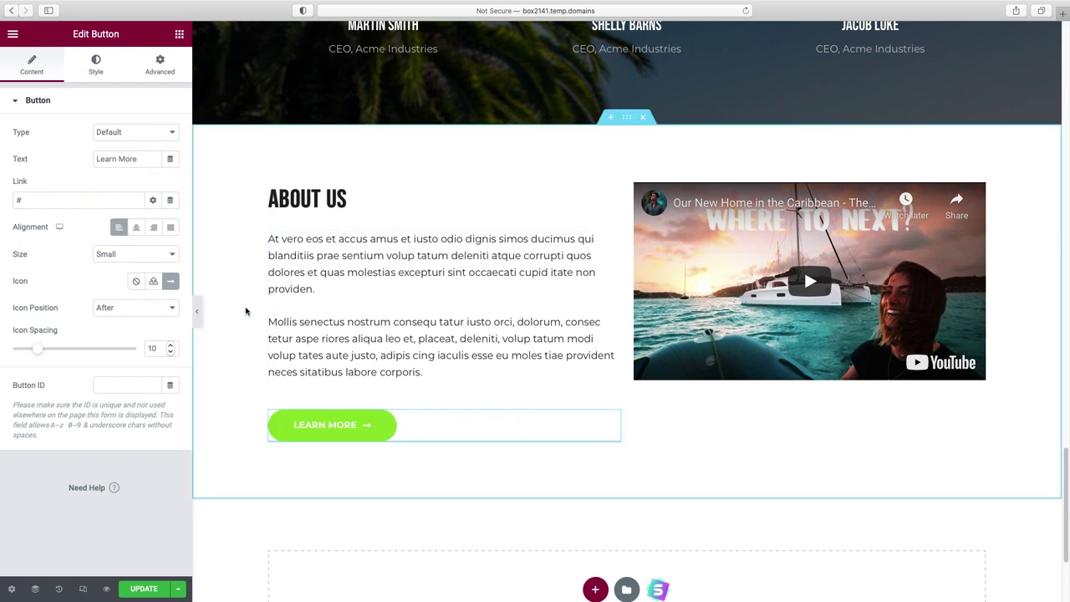
- Preview the page without the editing panel, then bring the panel back and scroll down
left_click(199, 313)
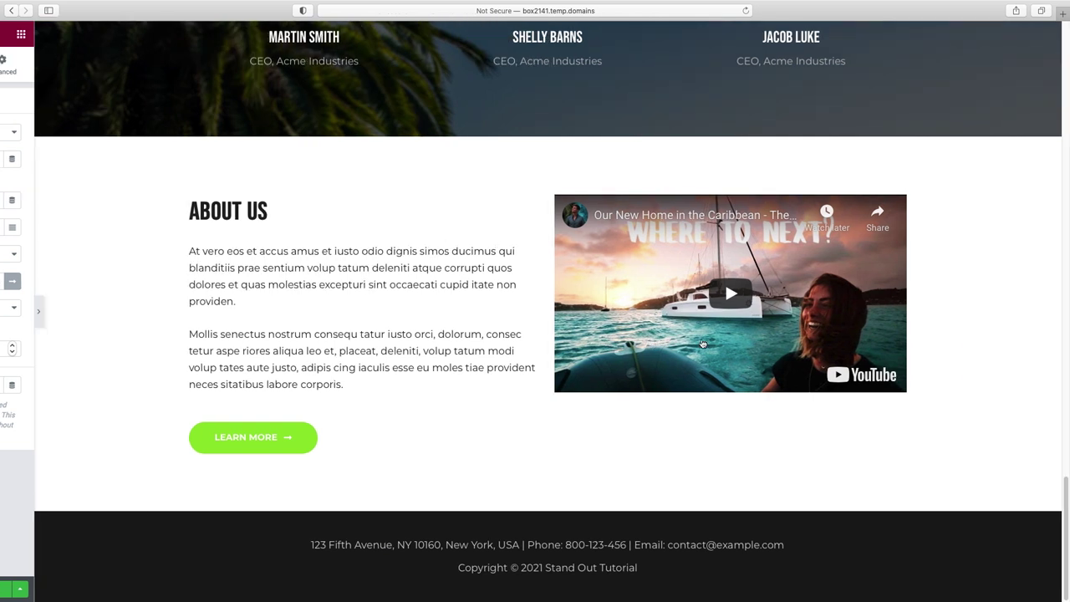
scroll(702, 344, "down", 1)
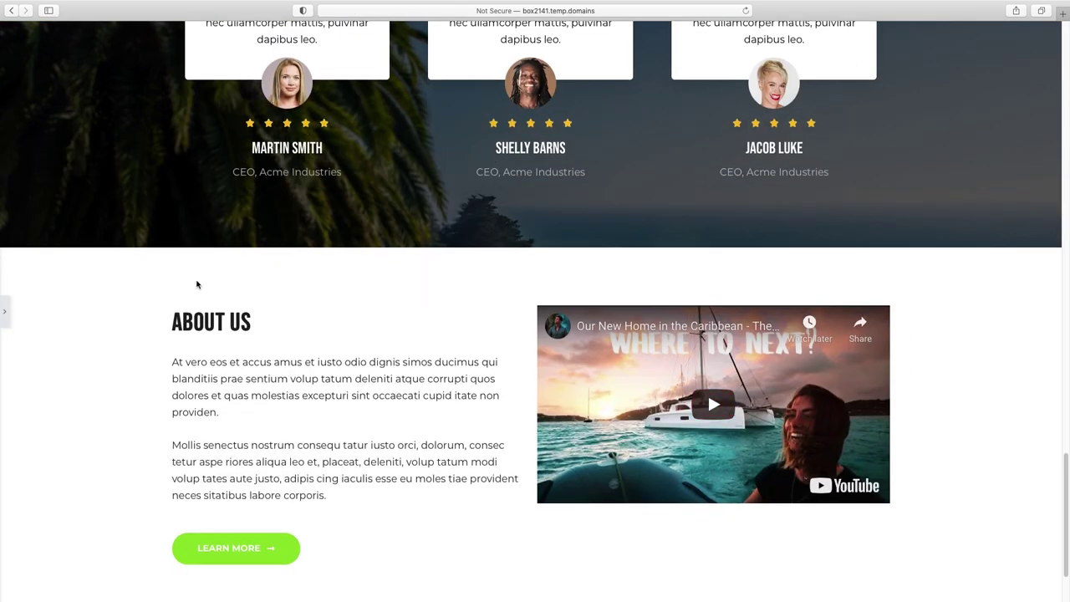
left_click(5, 312)
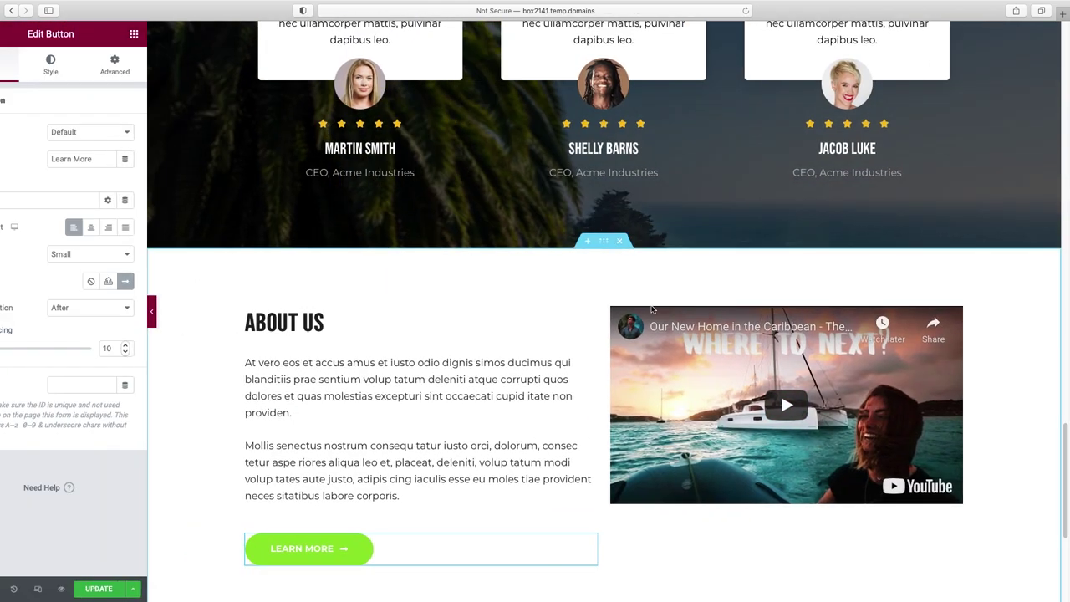
scroll(653, 309, "down", 4)
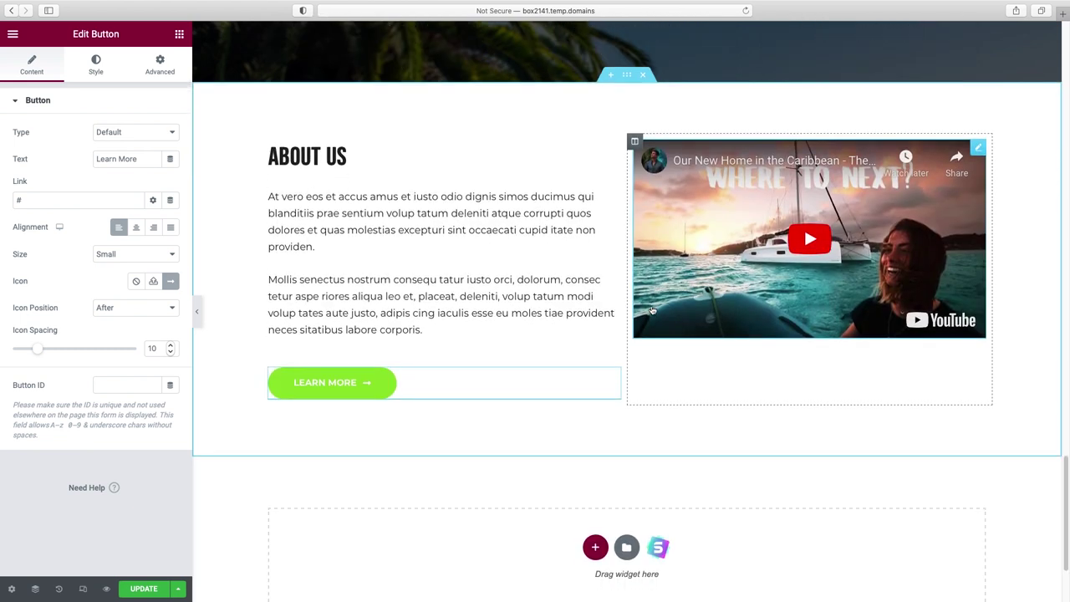
scroll(700, 451, "down", 1)
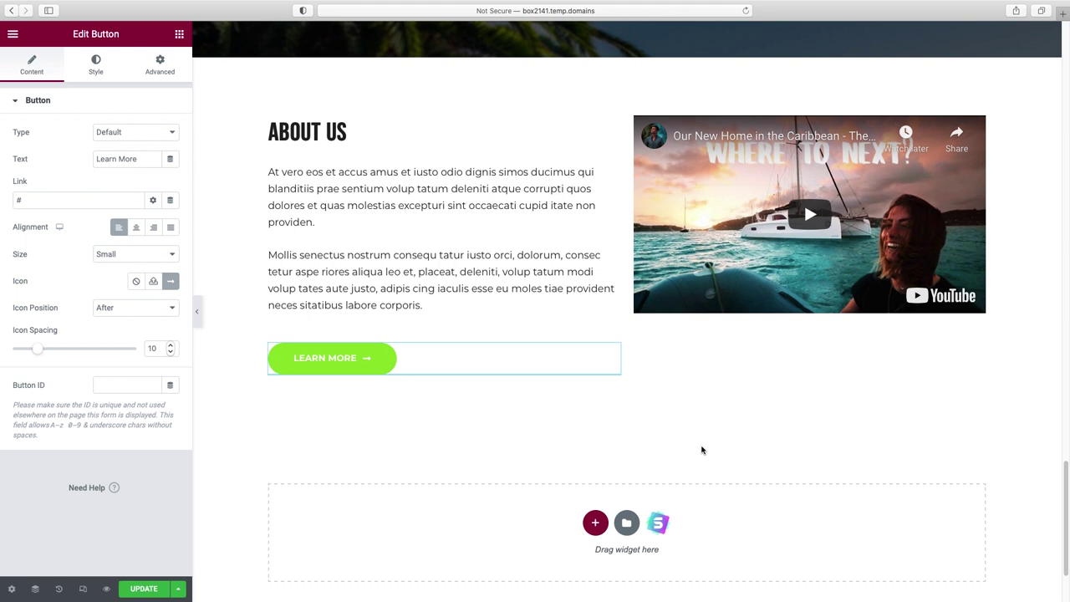
scroll(702, 448, "down", 1)
scroll(748, 409, "down", 1)
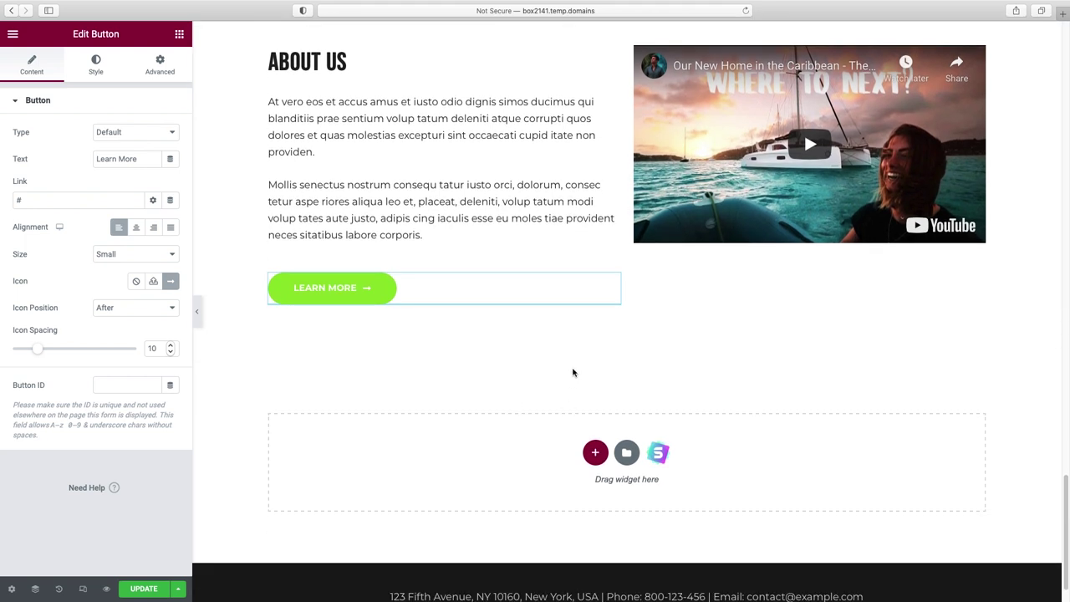
- Insert the dark Call To Action block from the template library's Blocks
left_click(659, 454)
left_click(580, 84)
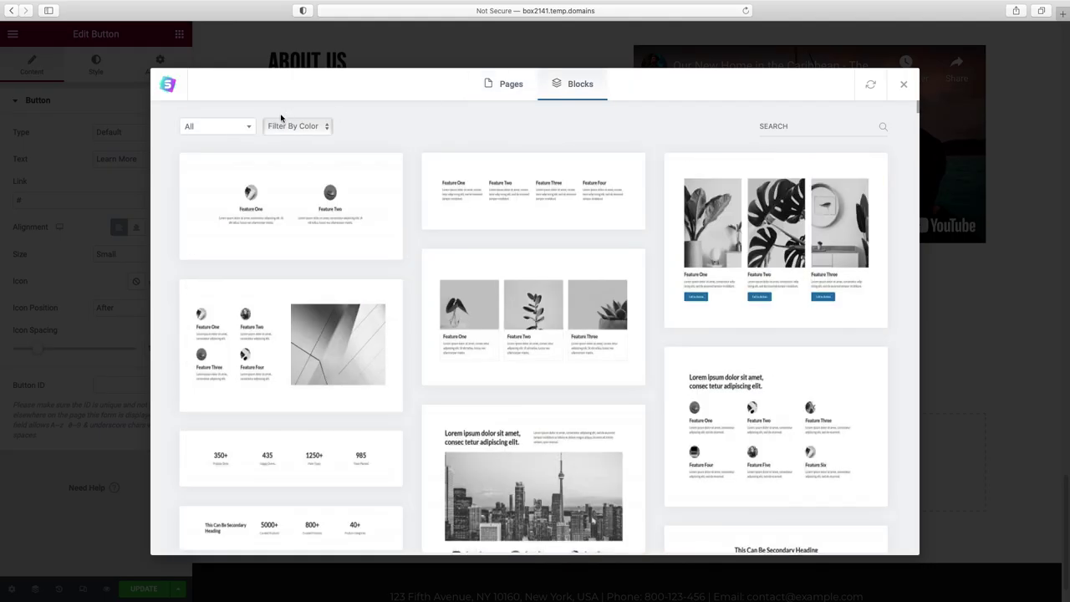
left_click(242, 130)
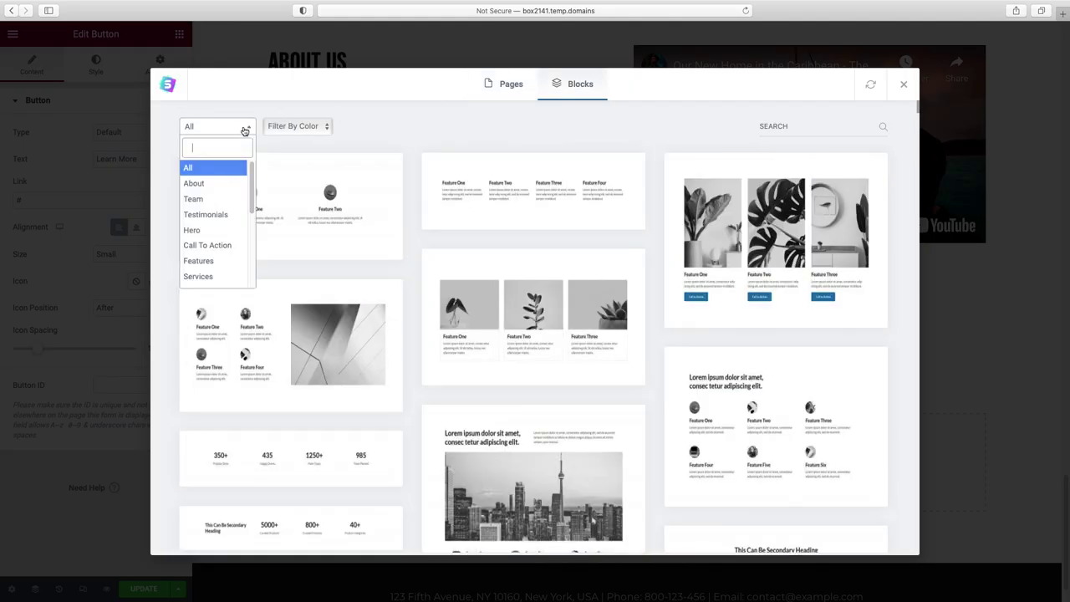
left_click(216, 248)
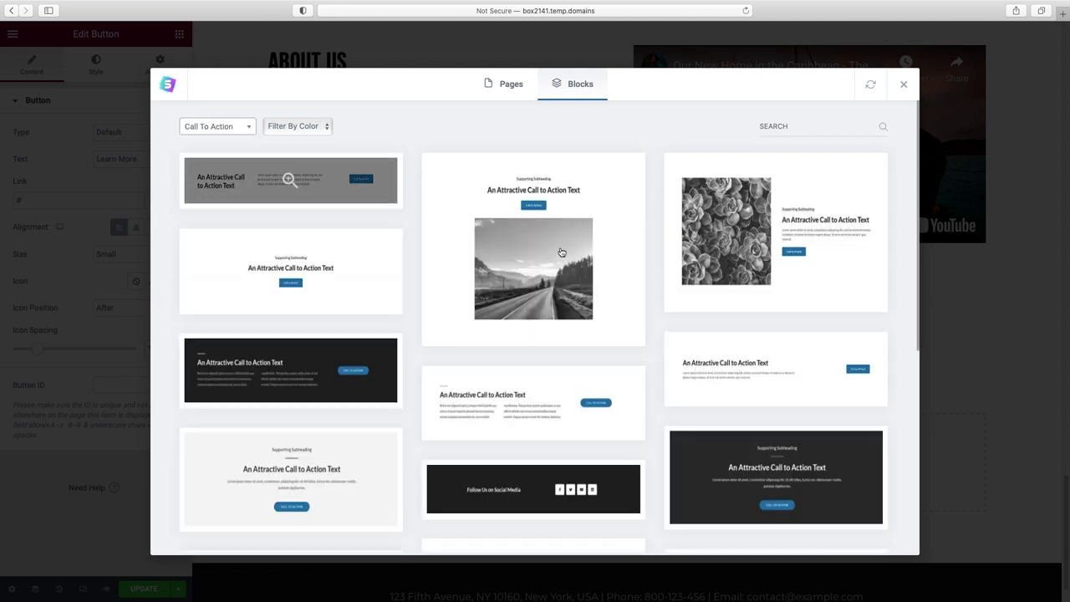
scroll(597, 275, "down", 4)
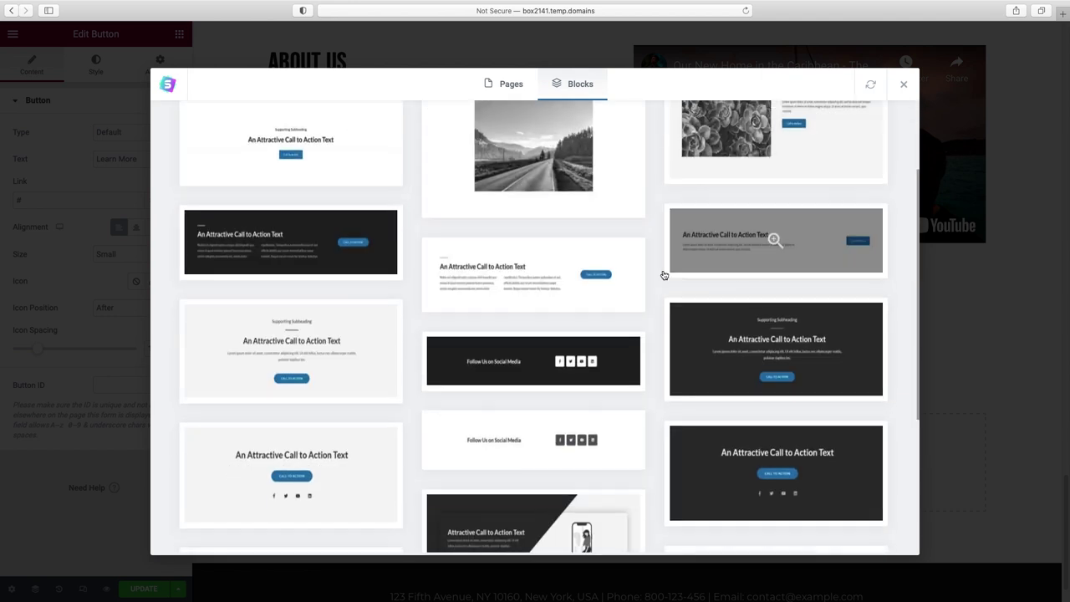
left_click(831, 432)
left_click(729, 83)
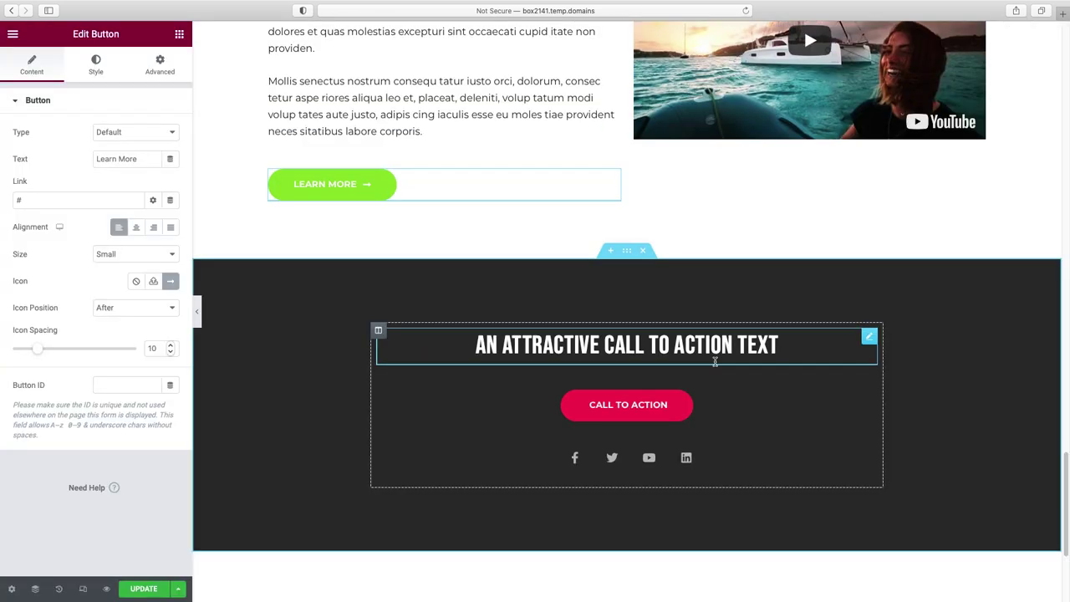
scroll(713, 362, "down", 1)
- Retitle the call-to-action heading to 'see how we can help you'
left_click(656, 322)
double_click(37, 147)
triple_click(37, 147)
type("see how we can help you")
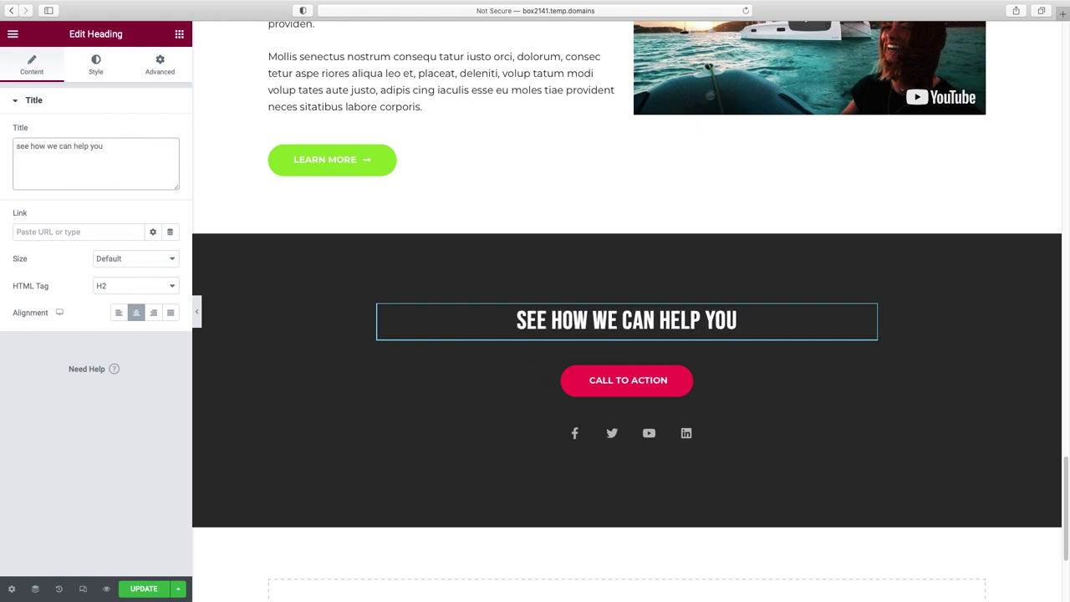
- Paste the Learn More button's style onto the Call to Action button and center it
right_click(362, 156)
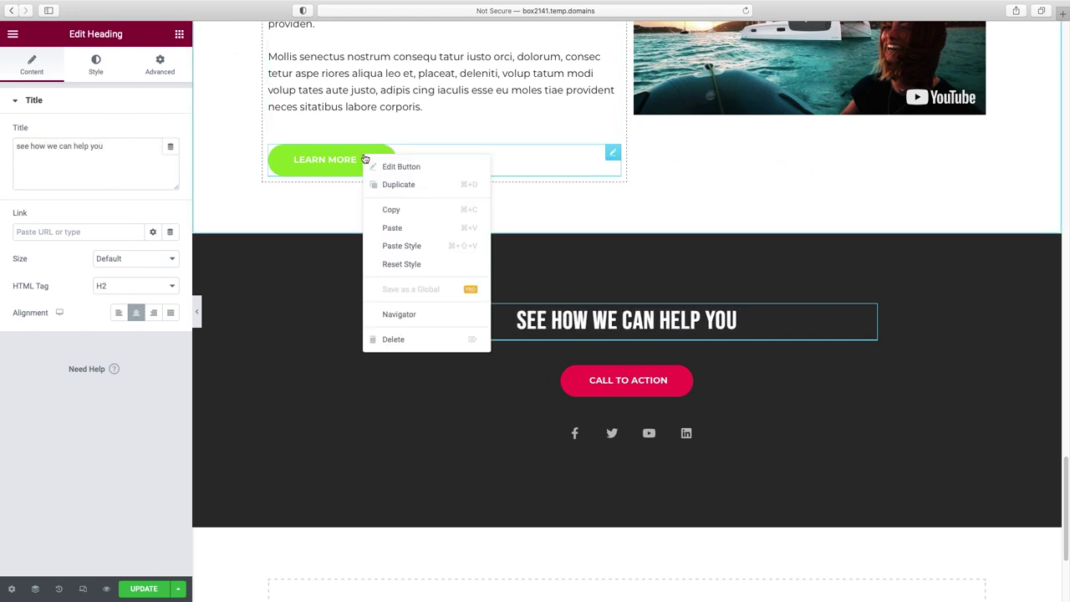
left_click(393, 209)
right_click(653, 380)
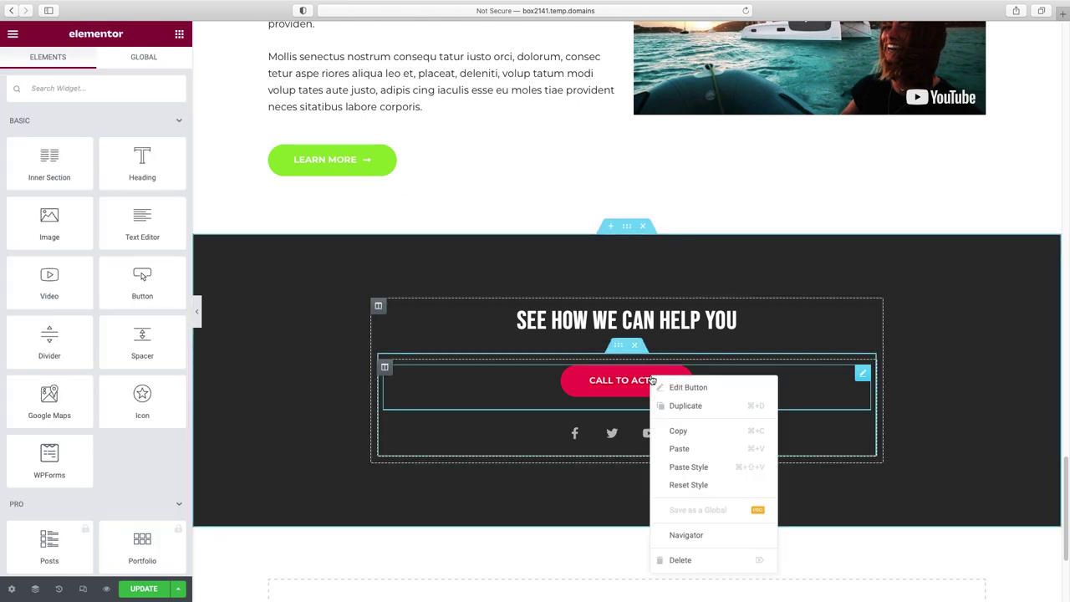
left_click(685, 466)
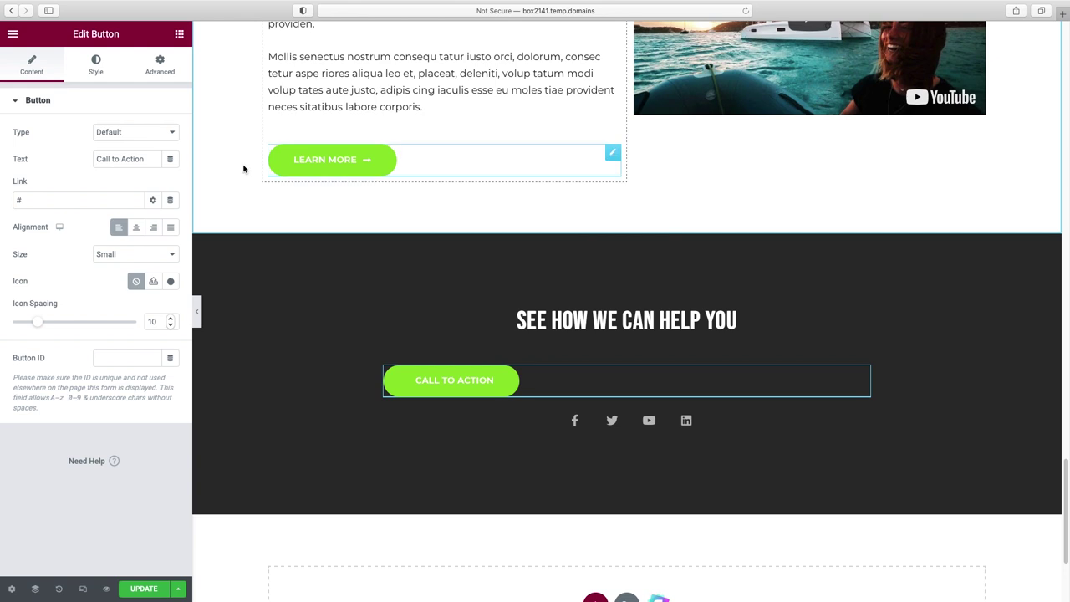
left_click(137, 226)
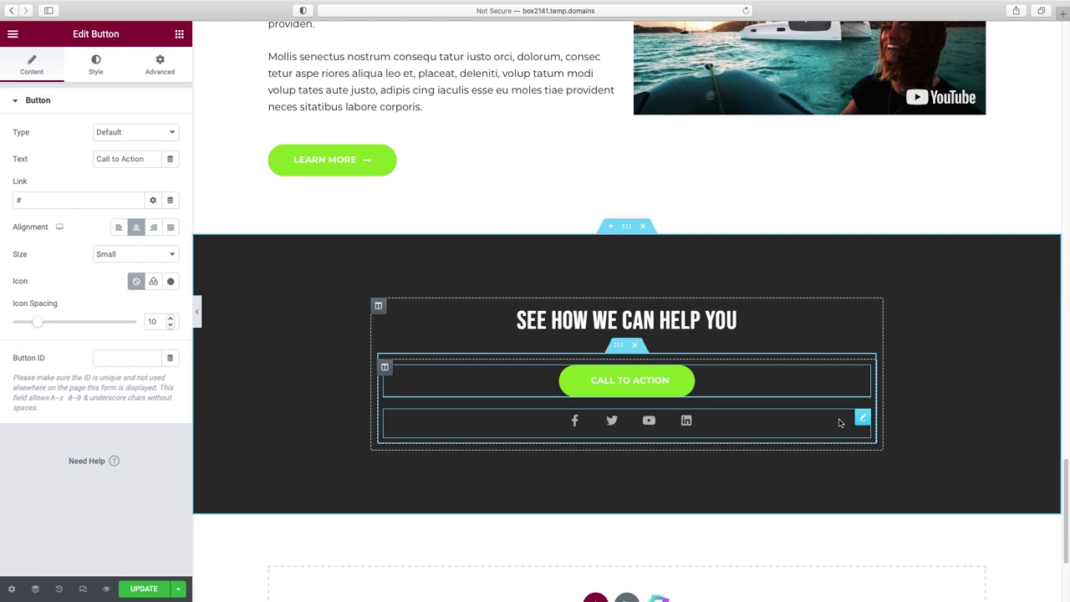
- Check the social icons' Facebook link and style settings, then delete the icons row from the CTA
left_click(864, 418)
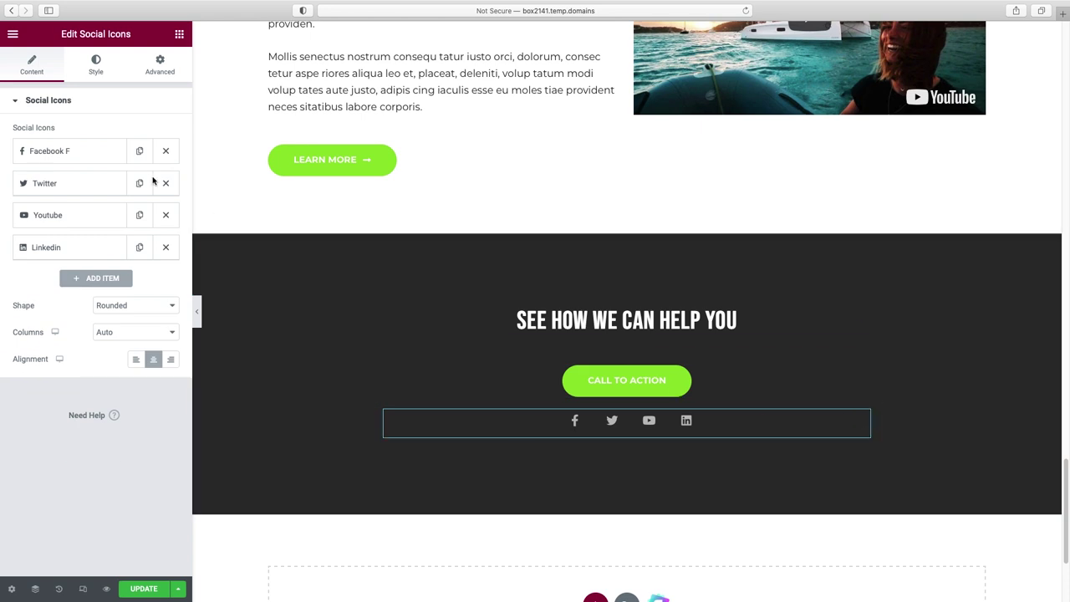
left_click(50, 151)
mouse_move(56, 247)
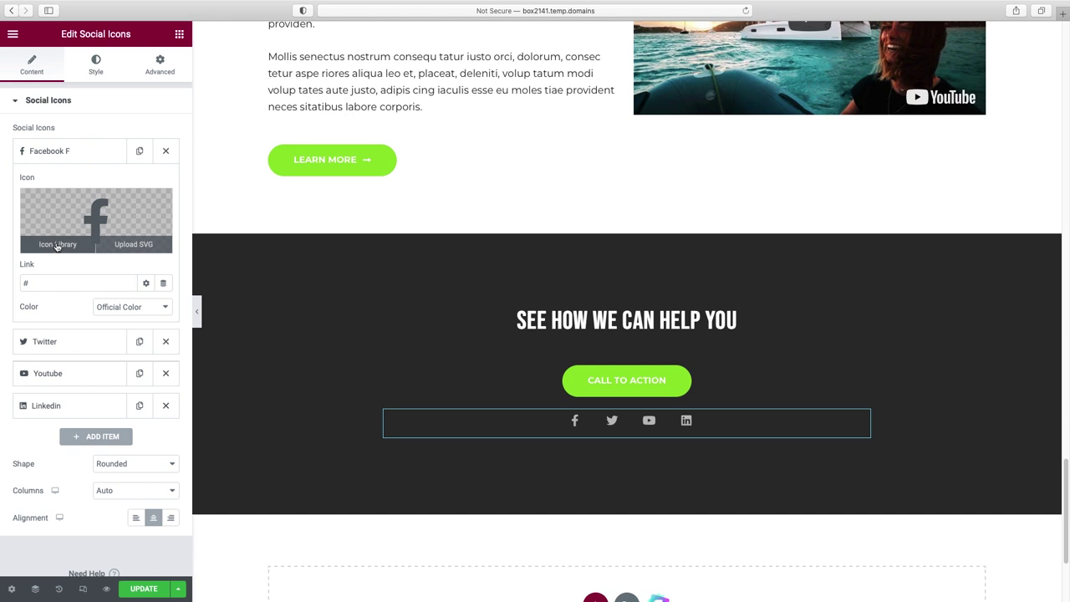
left_click(26, 283)
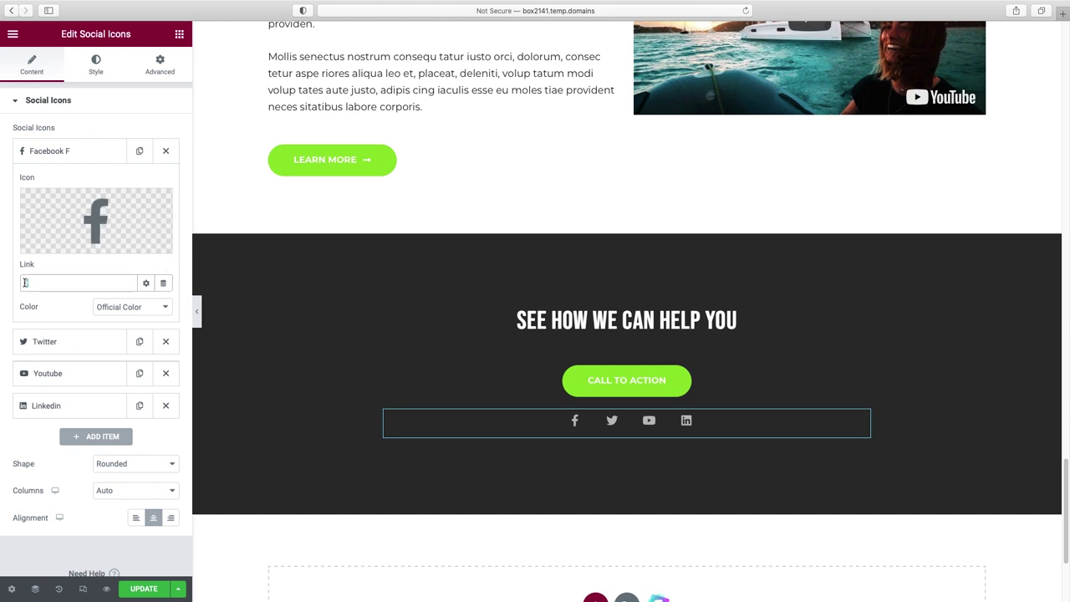
left_click(97, 67)
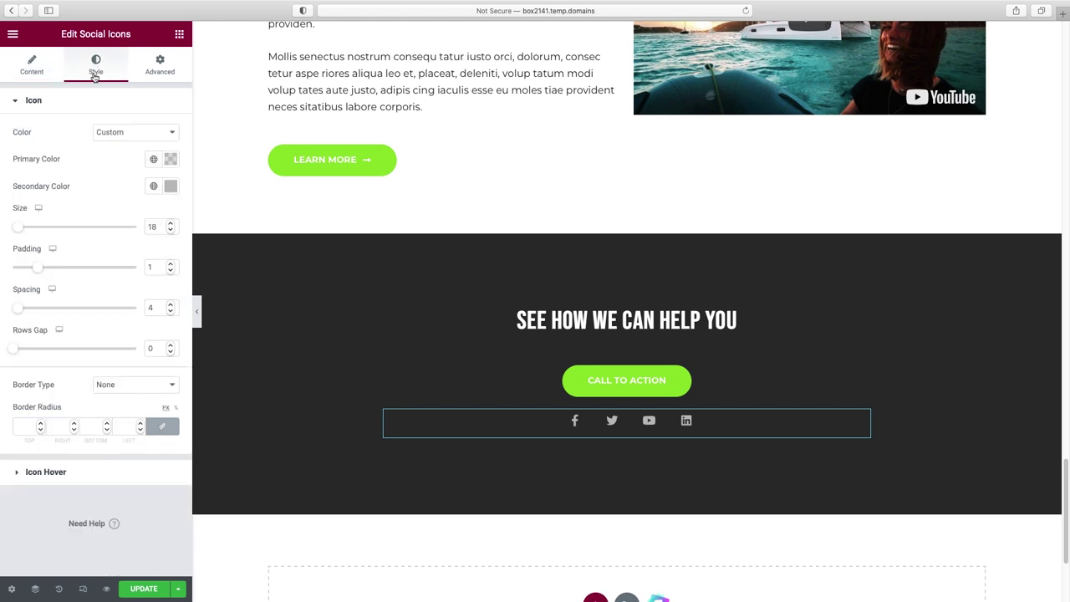
right_click(860, 416)
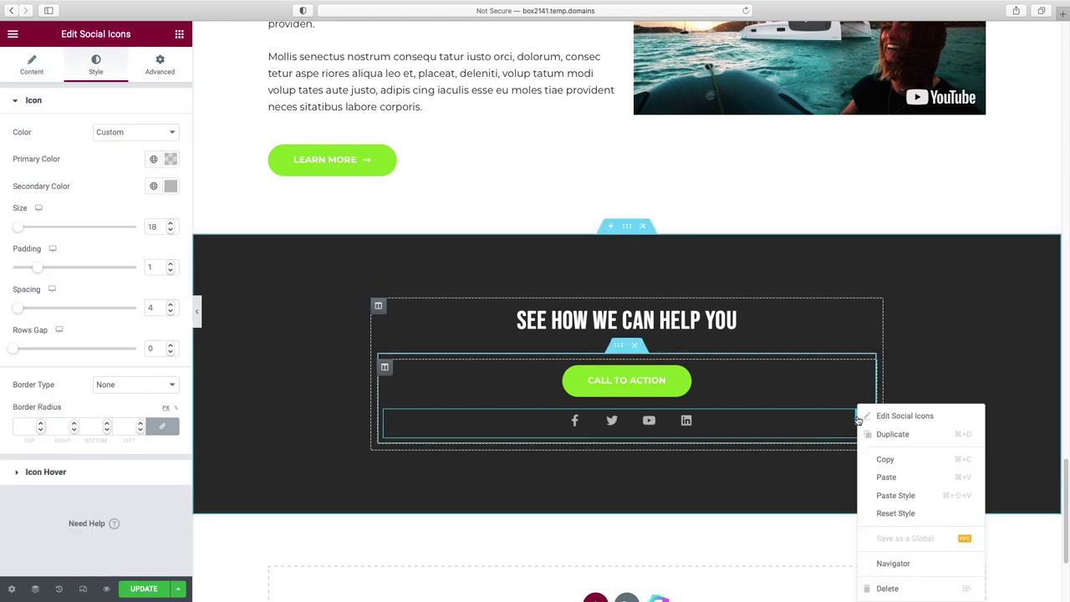
left_click(887, 588)
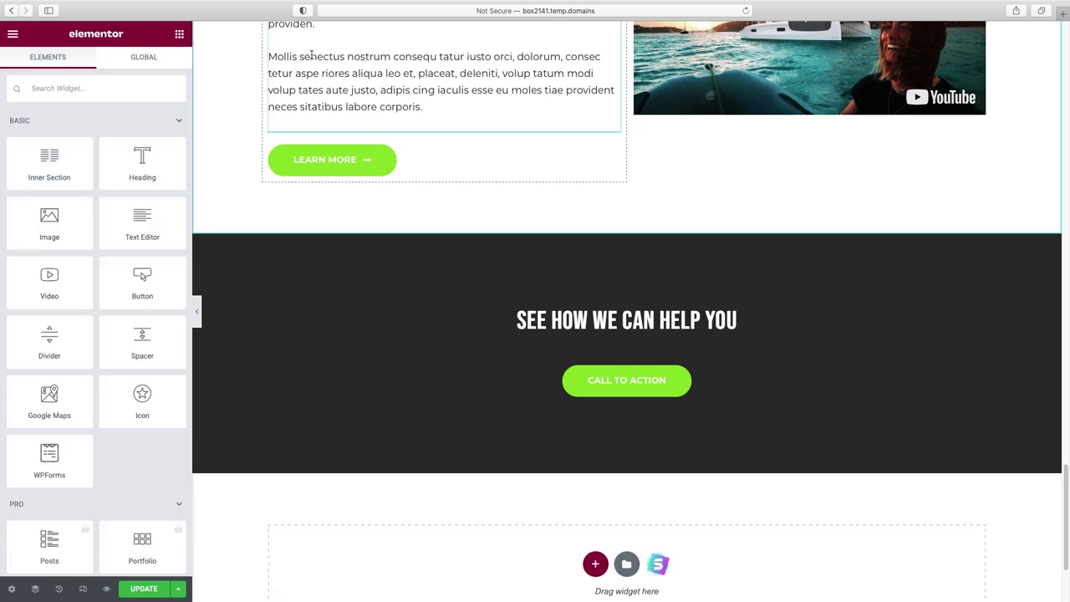
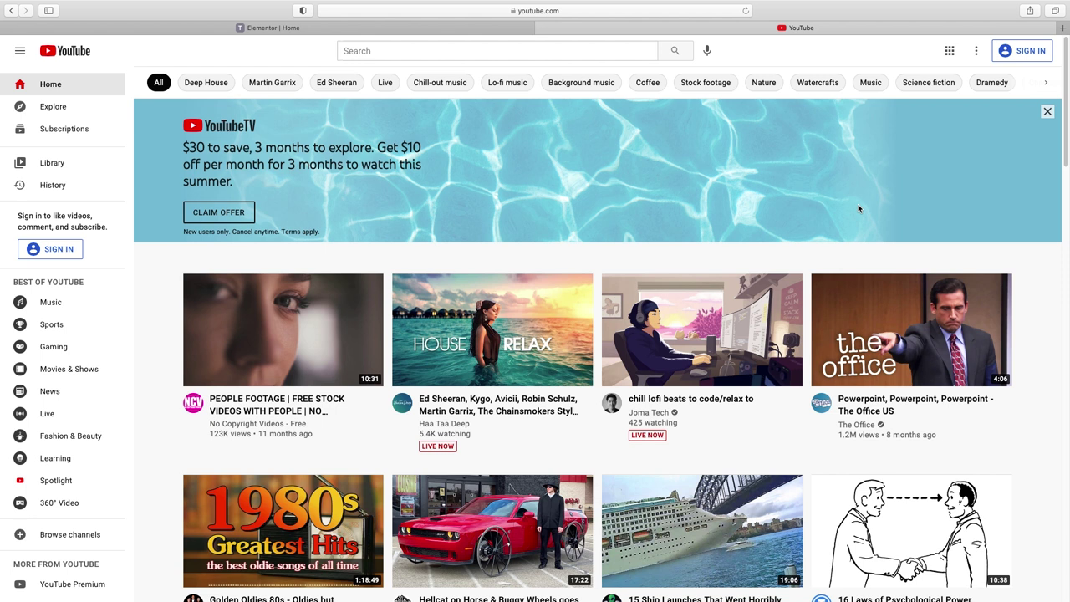
- Search YouTube for 'beach stock video free', open 'Beautiful beach background 4K' and select its URL
left_click(400, 51)
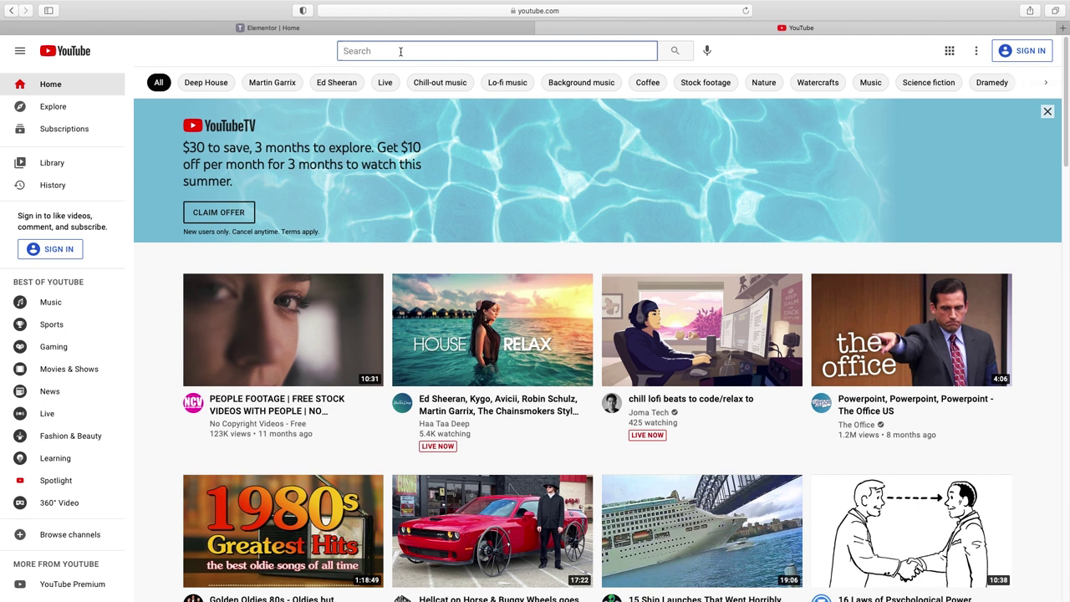
type("beach stock ")
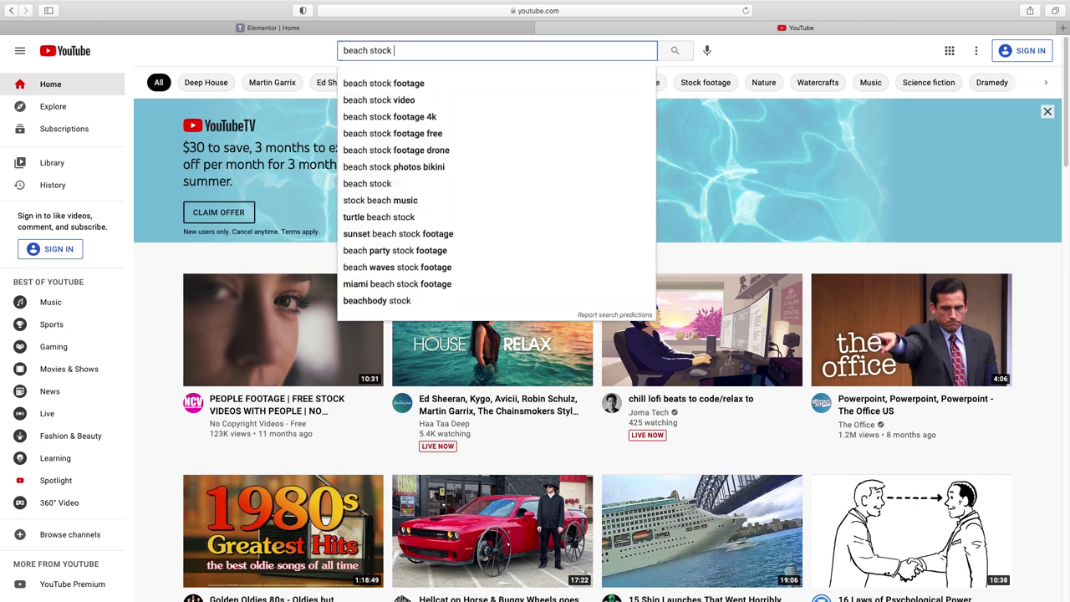
type("video free")
key("Return")
scroll(607, 243, "down", 5)
scroll(607, 242, "down", 1)
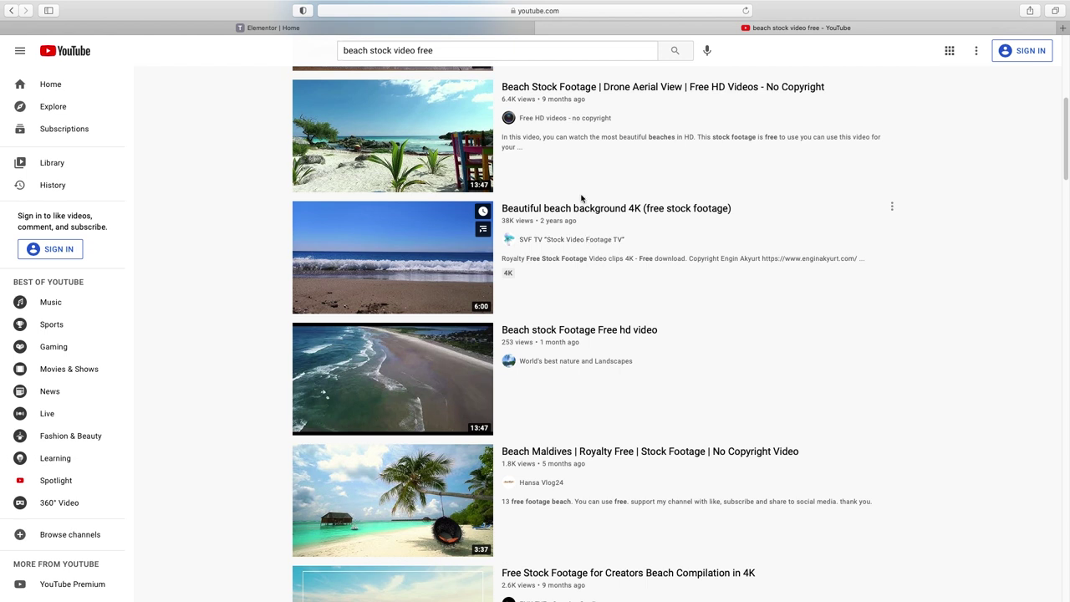
left_click(546, 210)
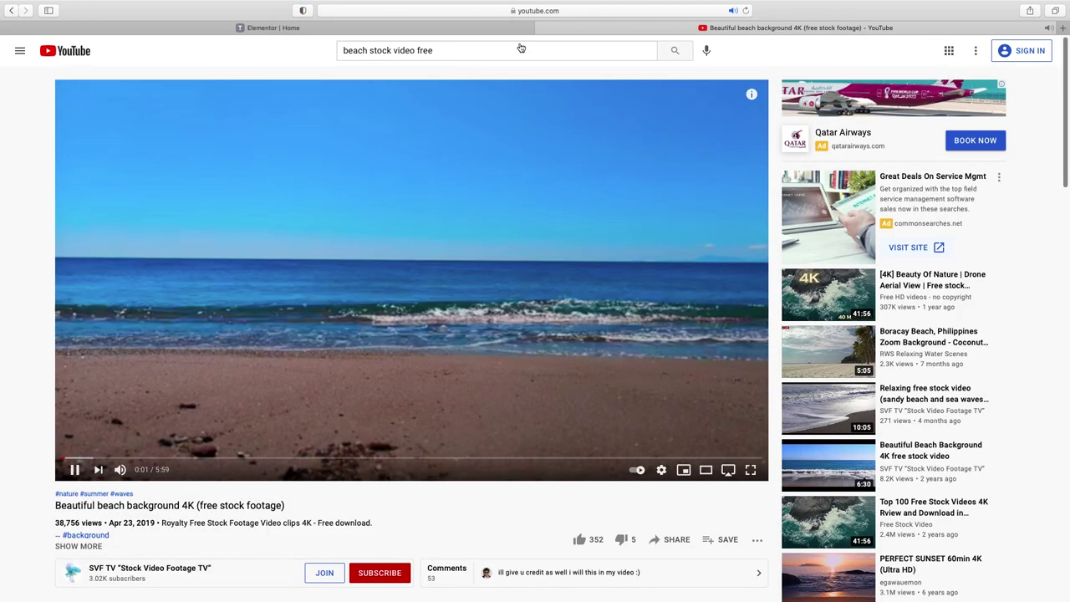
left_click(537, 10)
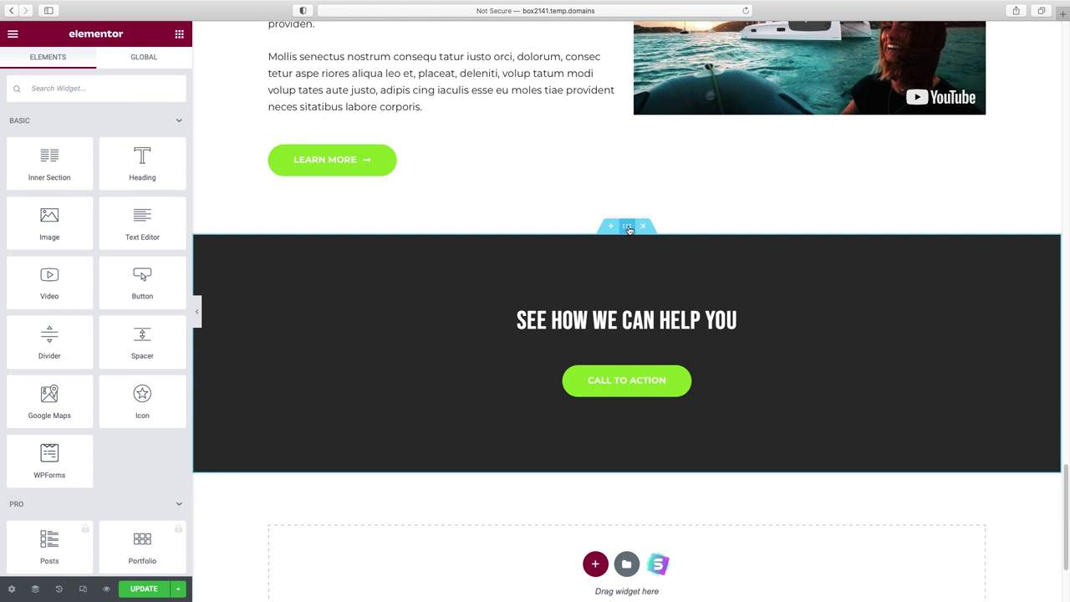
- Make the call-to-action section's background a Video using the copied beach video link
left_click(627, 226)
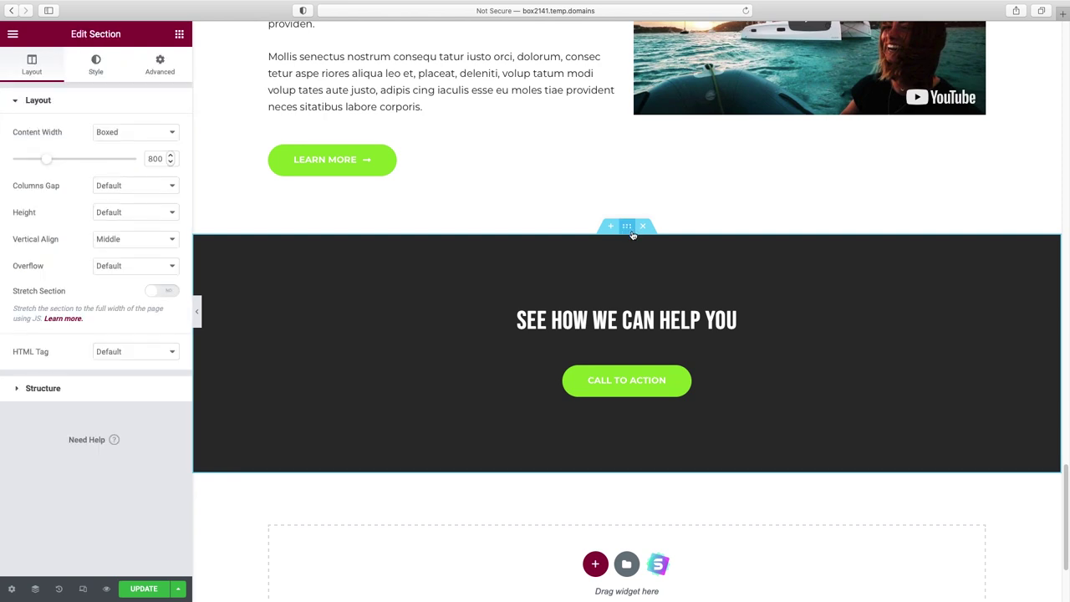
left_click(97, 67)
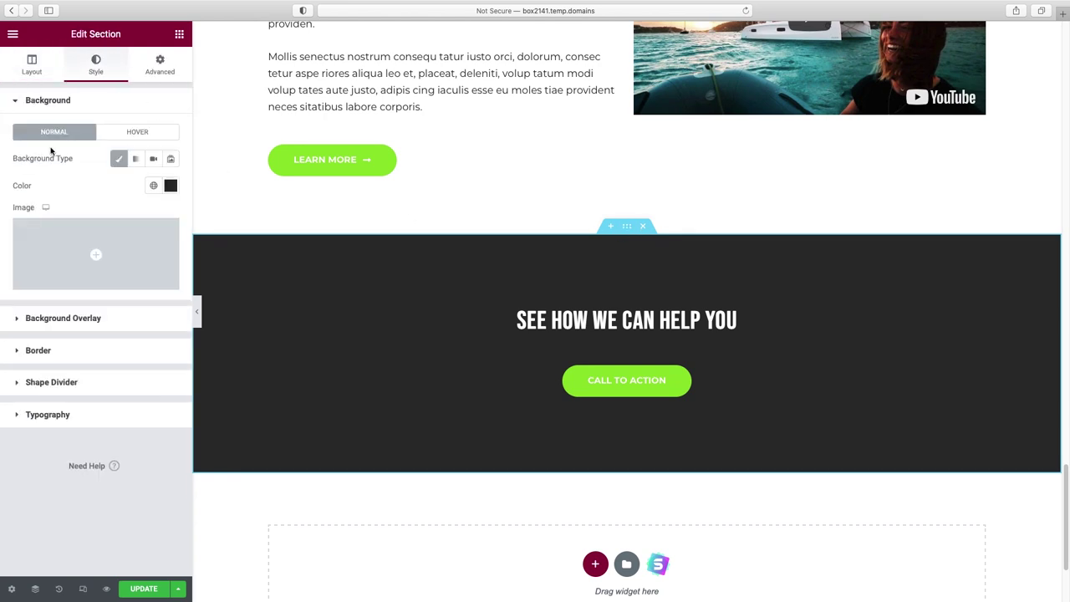
left_click(154, 161)
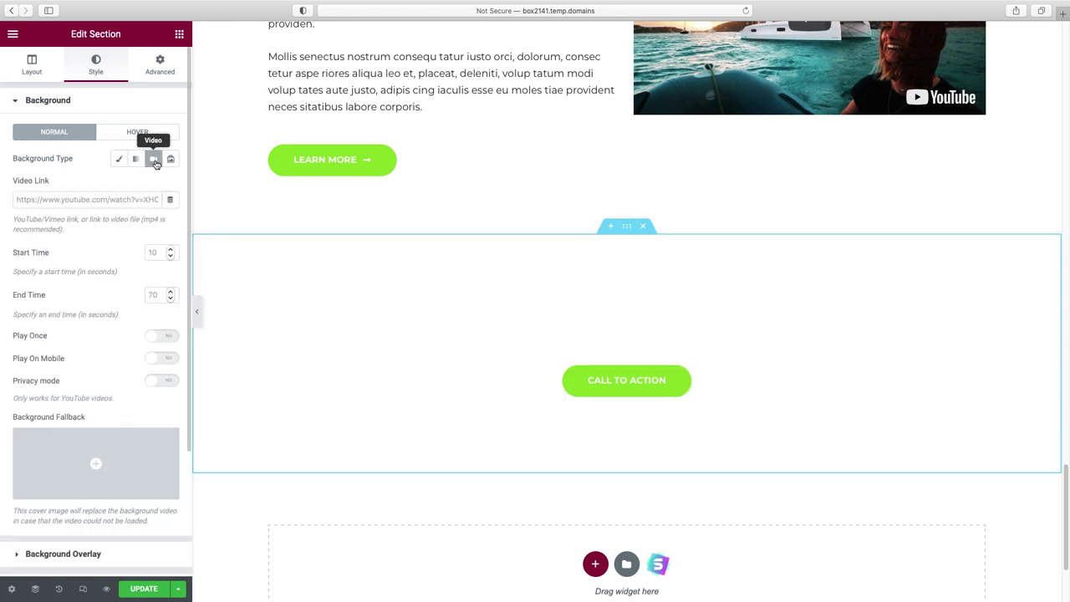
left_click(94, 201)
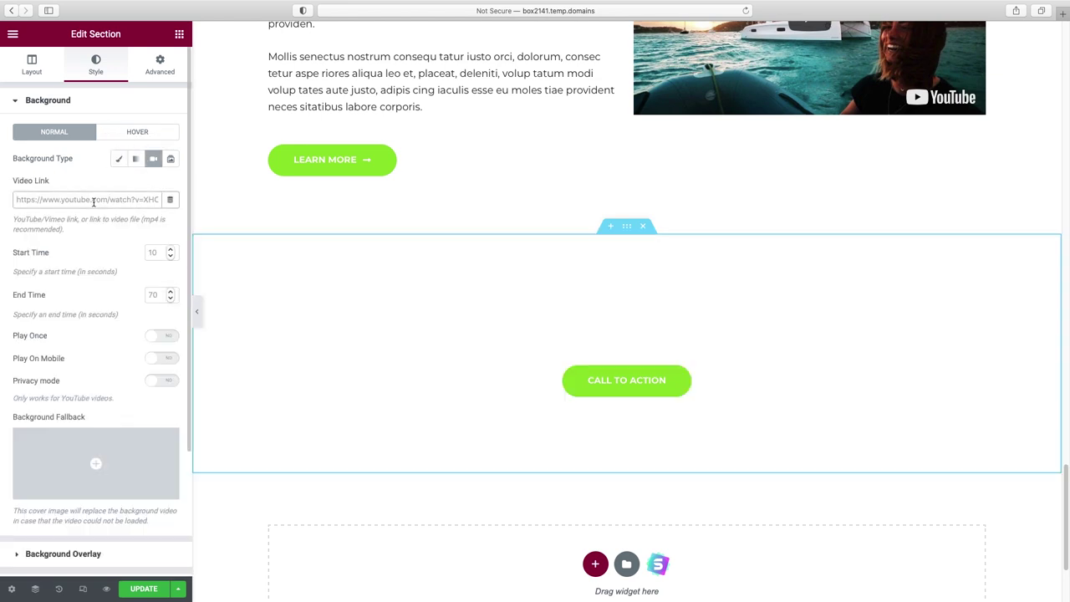
key("super+v")
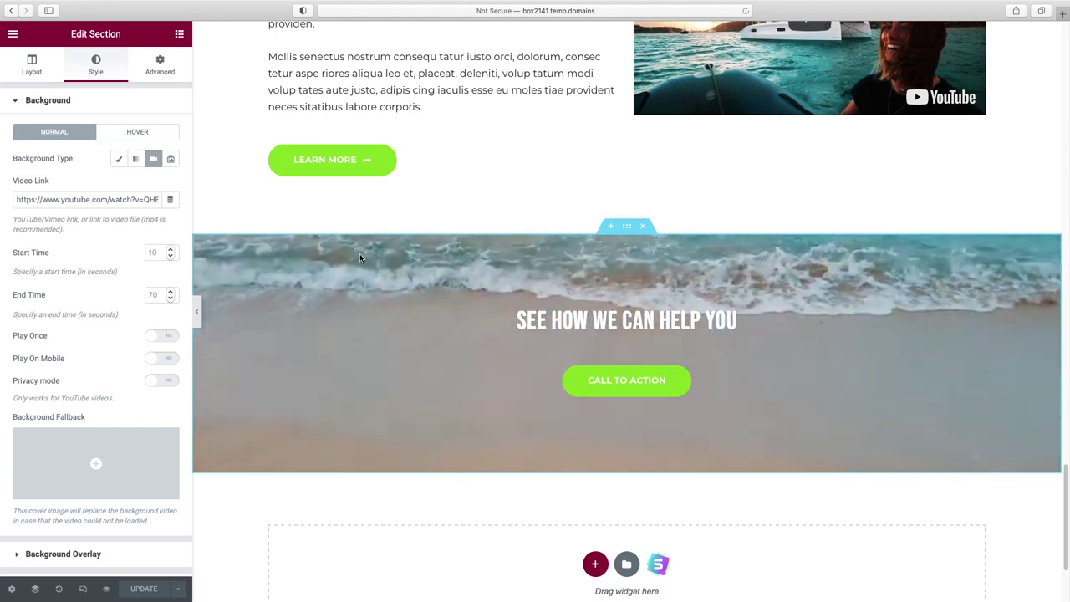
- Set the background video to start at 76 and end at 100 seconds
left_click(158, 254)
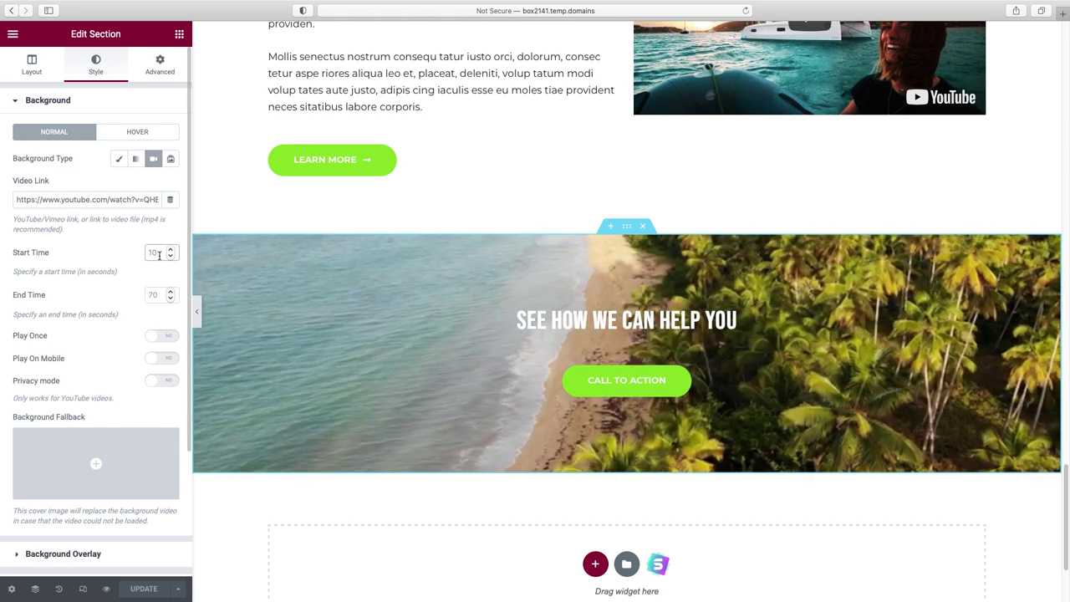
type("76")
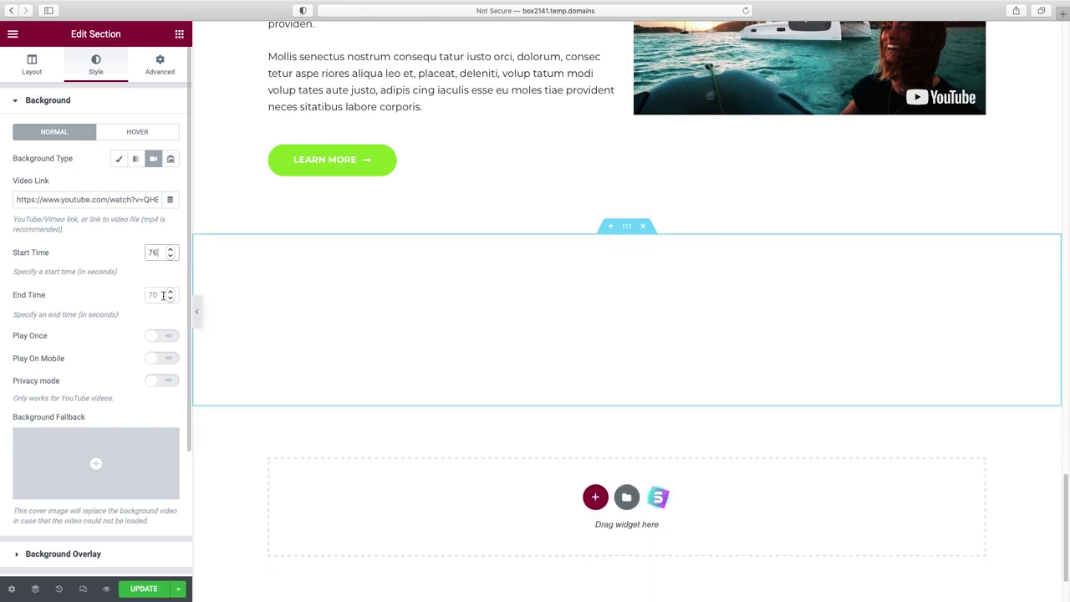
left_click(163, 296)
type("100")
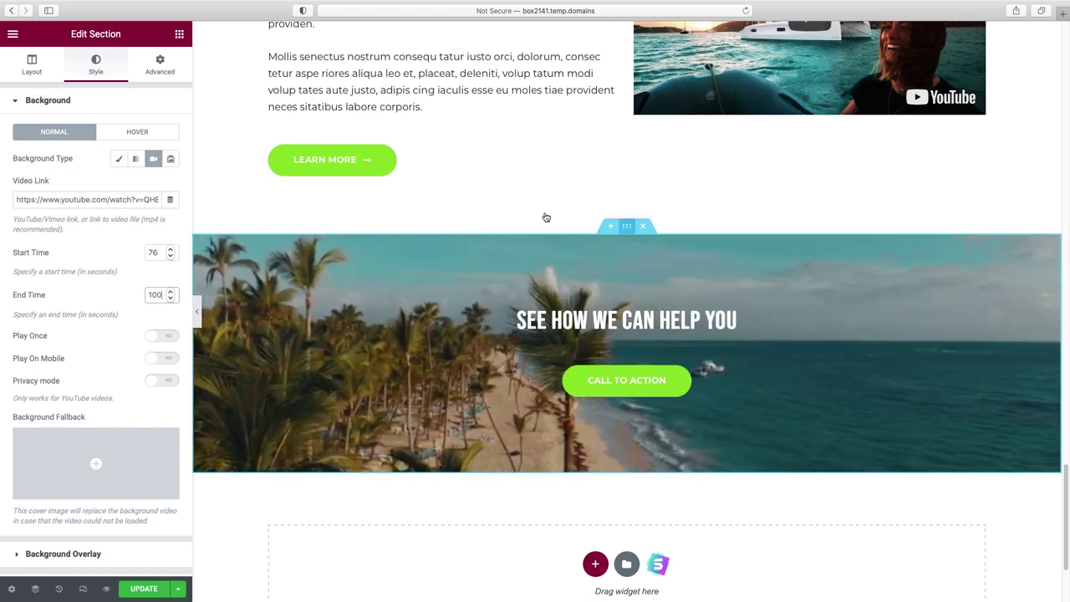
- Add a Classic black background overlay at 0.58 opacity, then hide the panel to preview
left_click(46, 102)
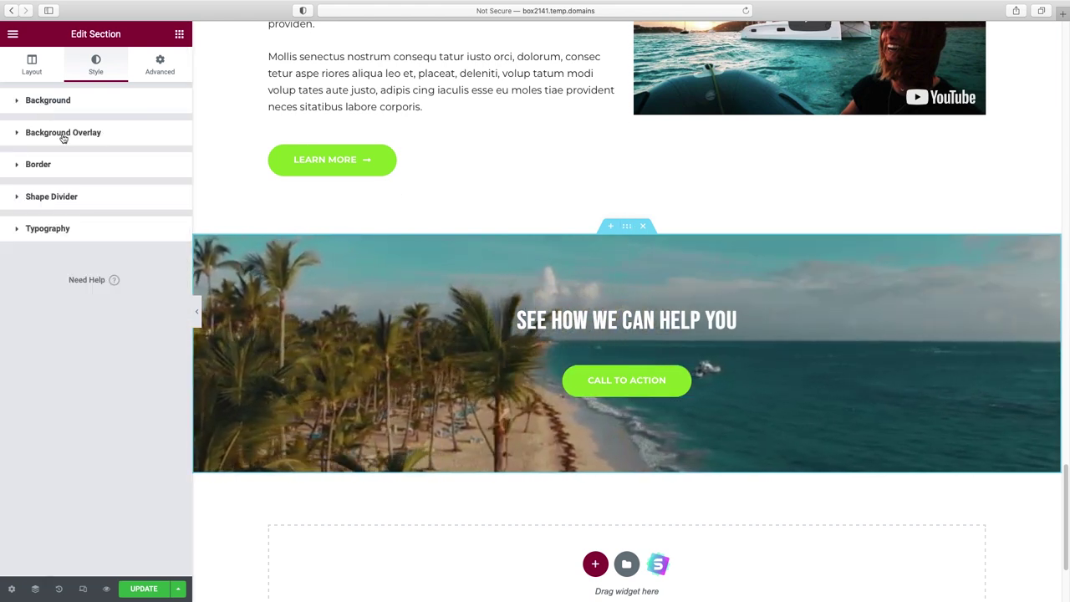
left_click(63, 134)
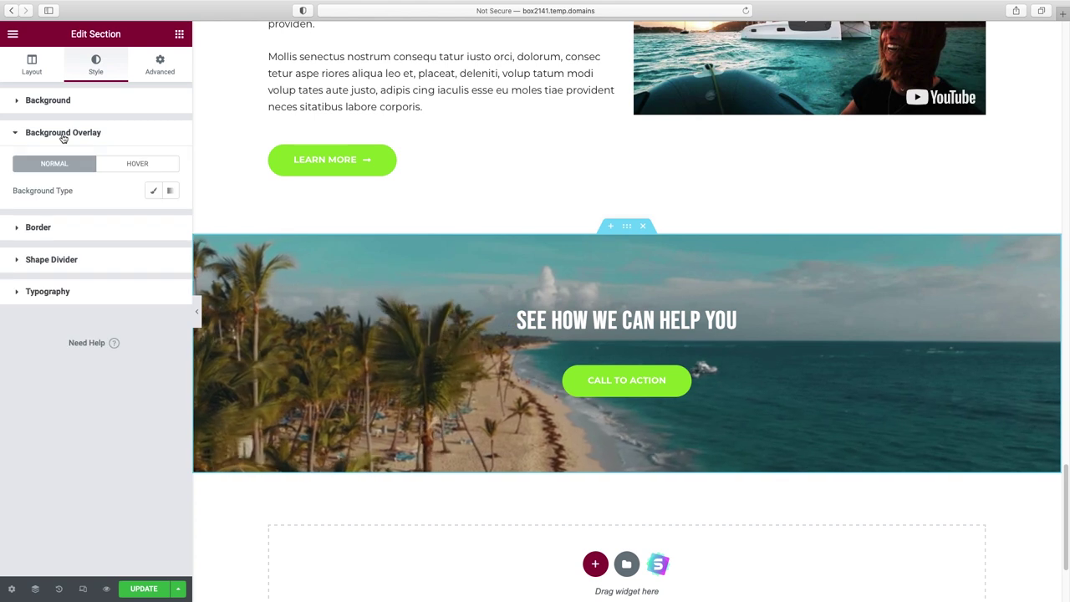
left_click(156, 191)
left_click(171, 217)
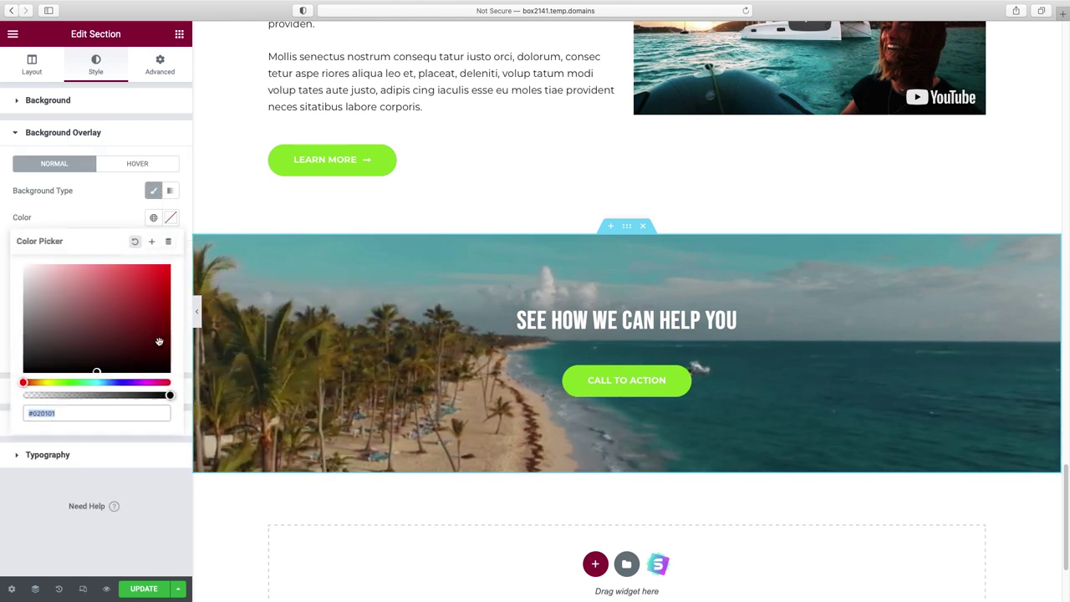
left_click(165, 368)
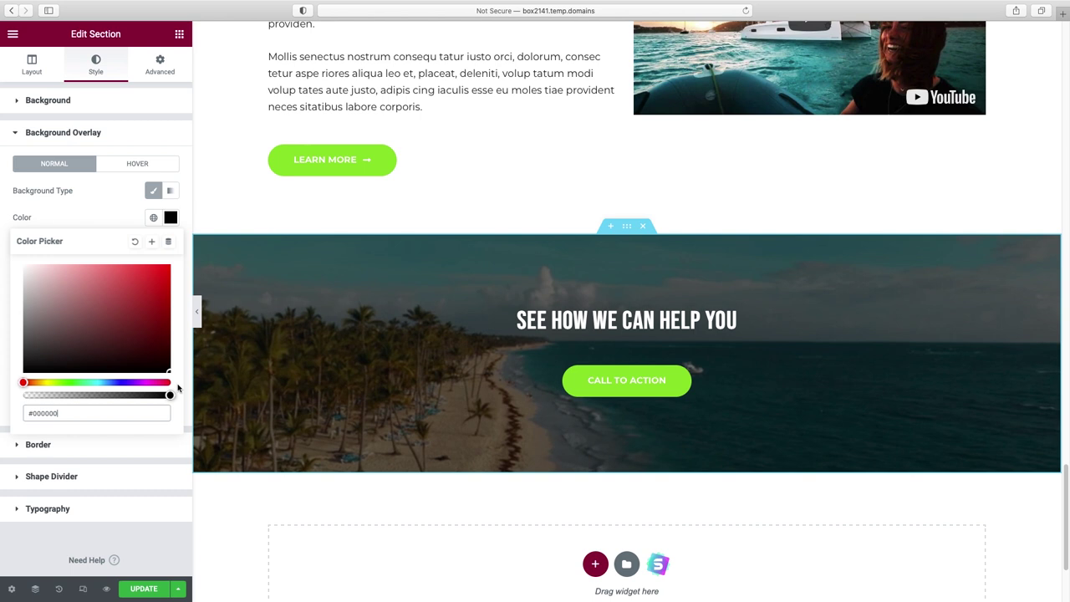
left_click(177, 382)
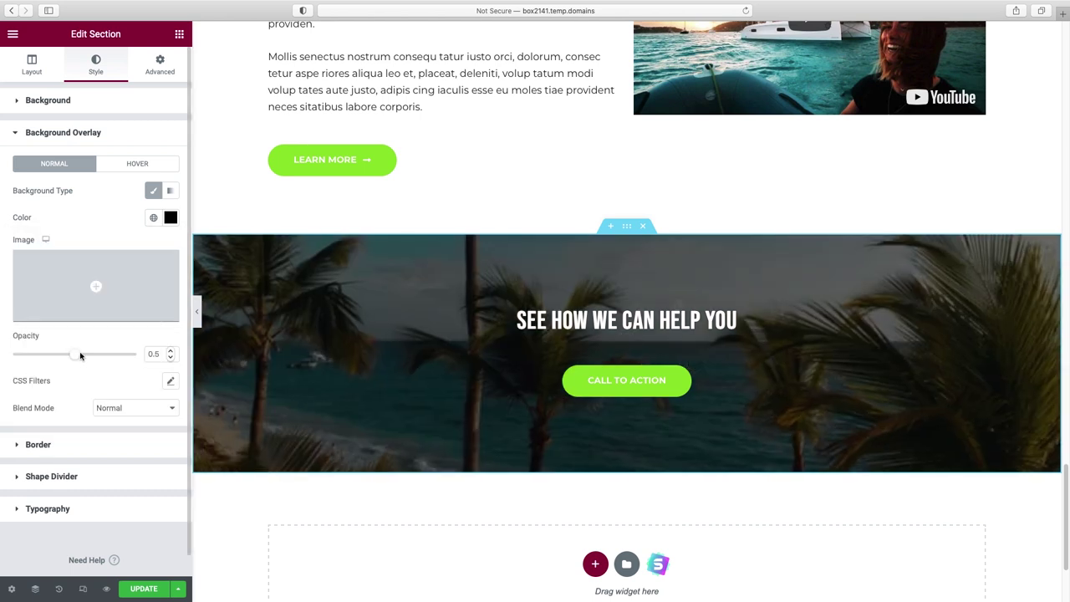
left_click_drag(83, 358, 87, 358)
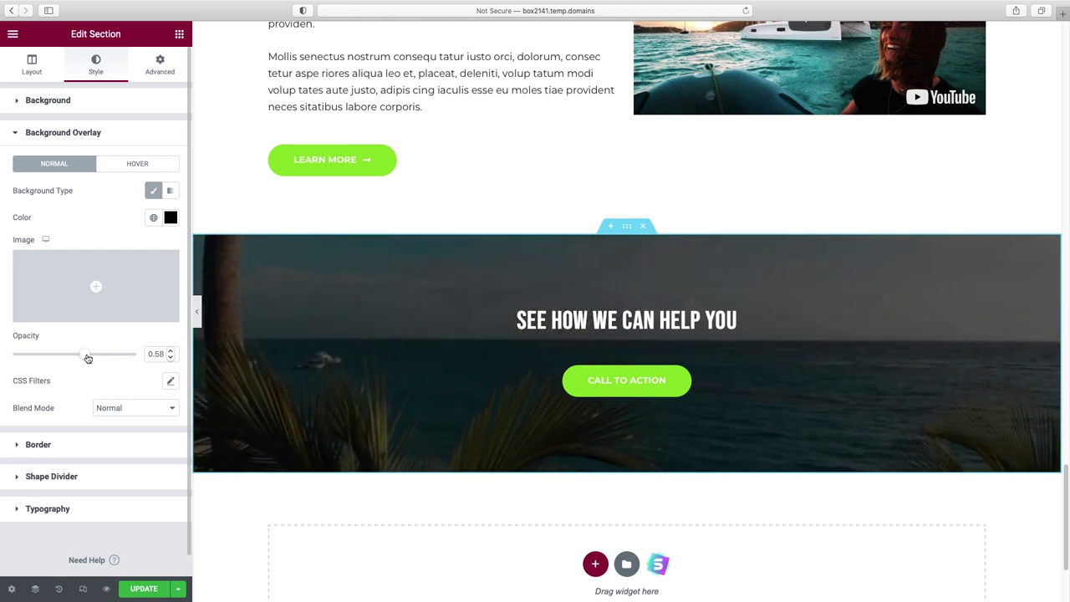
left_click(200, 316)
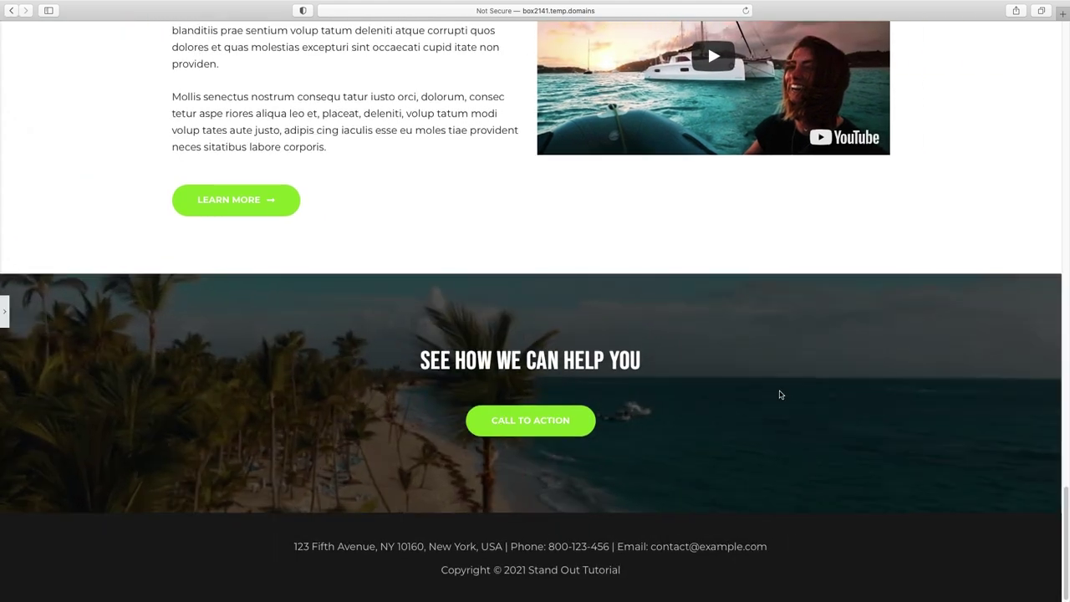
- Review the page back to the top, restore the panel and save the changes with UPDATE
scroll(780, 395, "up", 10)
scroll(780, 394, "up", 10)
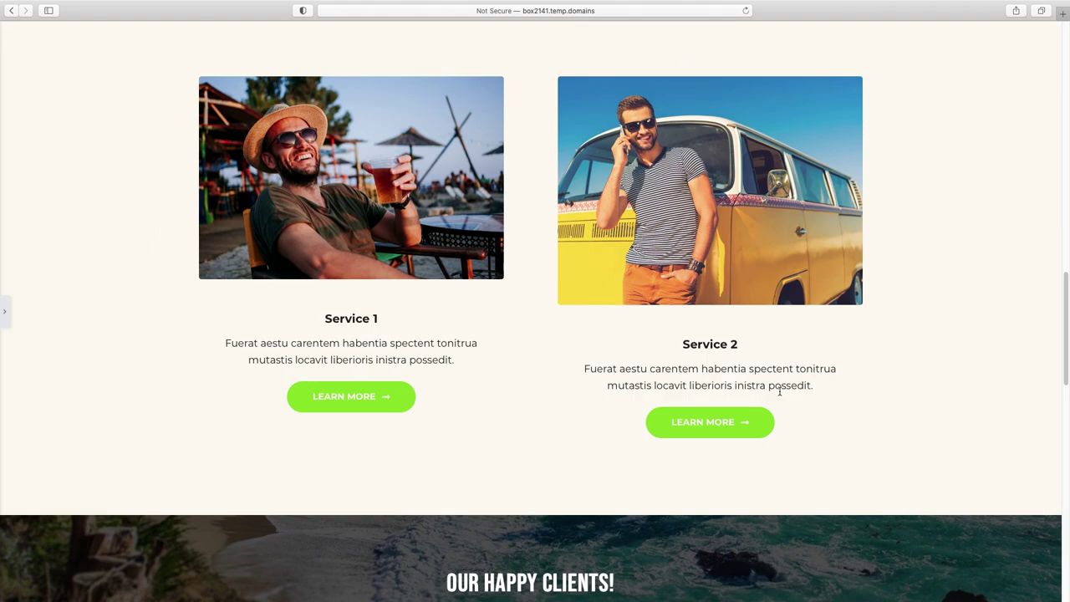
scroll(780, 395, "up", 6)
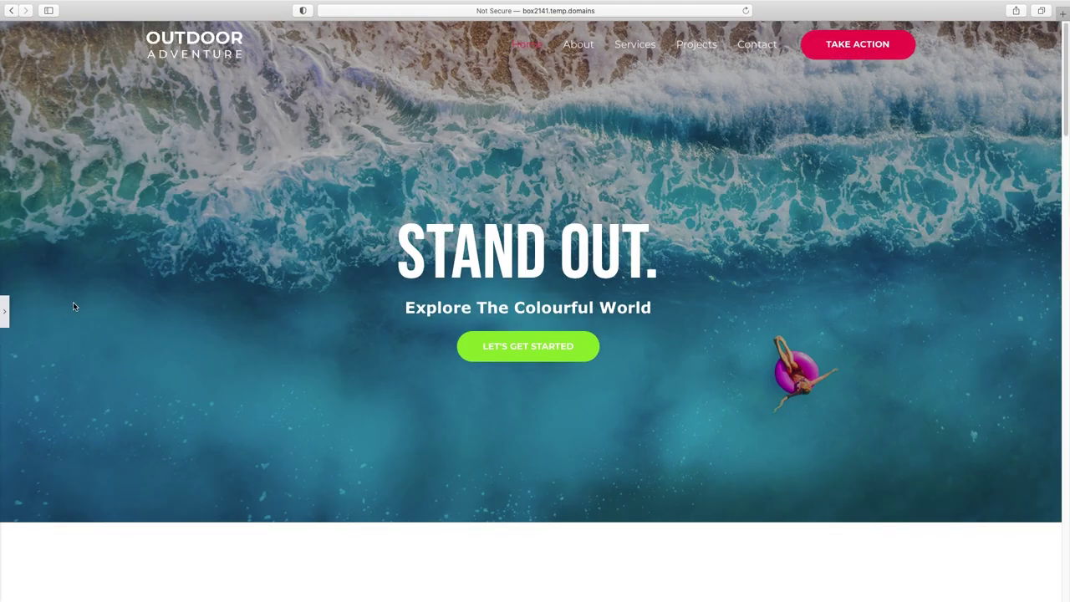
left_click(5, 313)
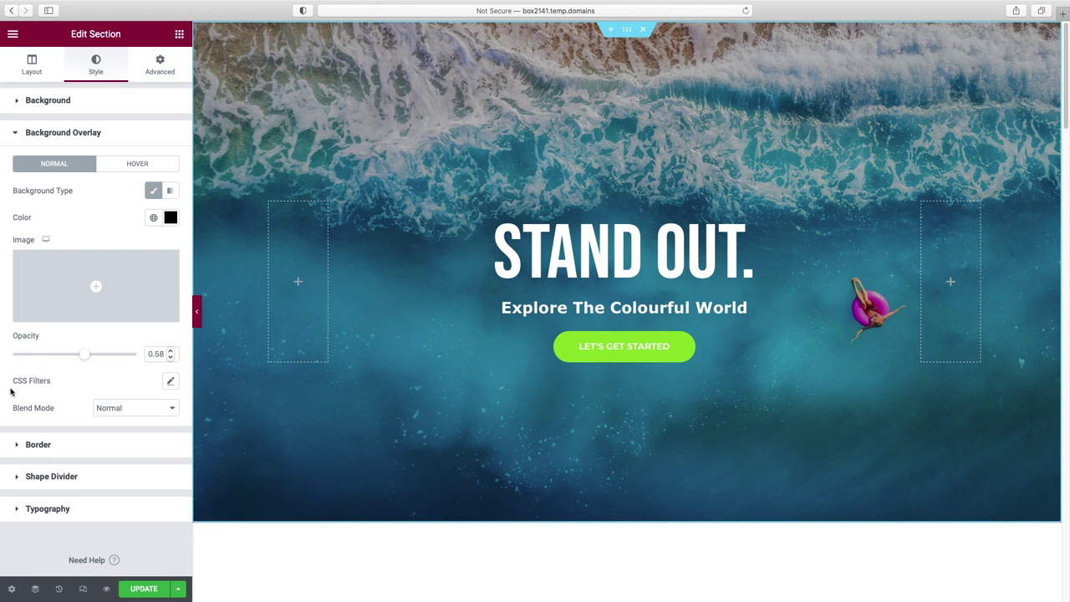
left_click(144, 589)
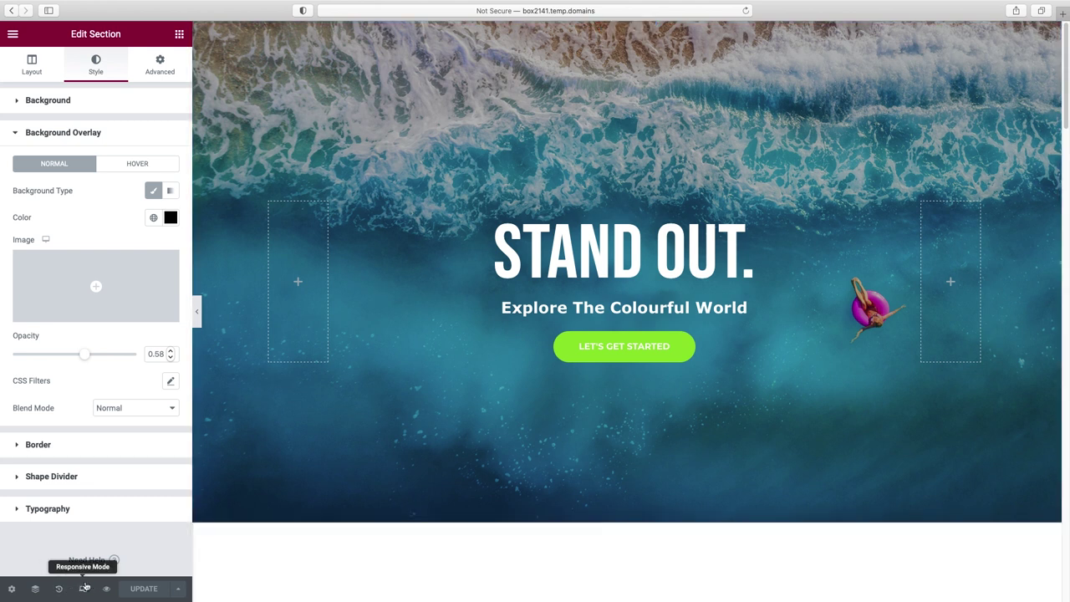
- Switch the editor to the mobile responsive view and scroll through the 320 px preview
left_click(83, 589)
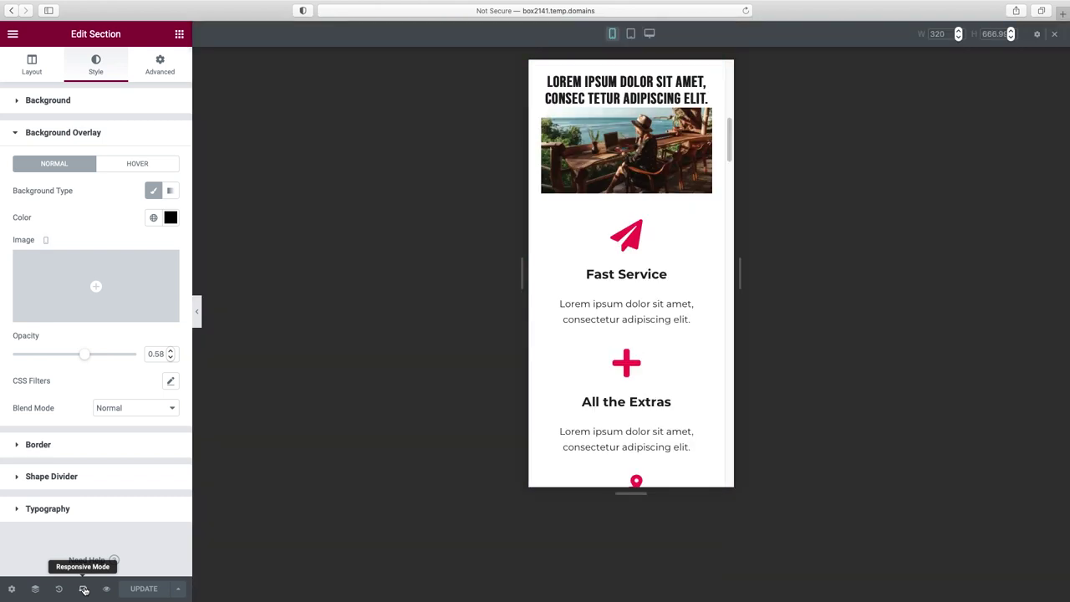
scroll(635, 355, "up", 10)
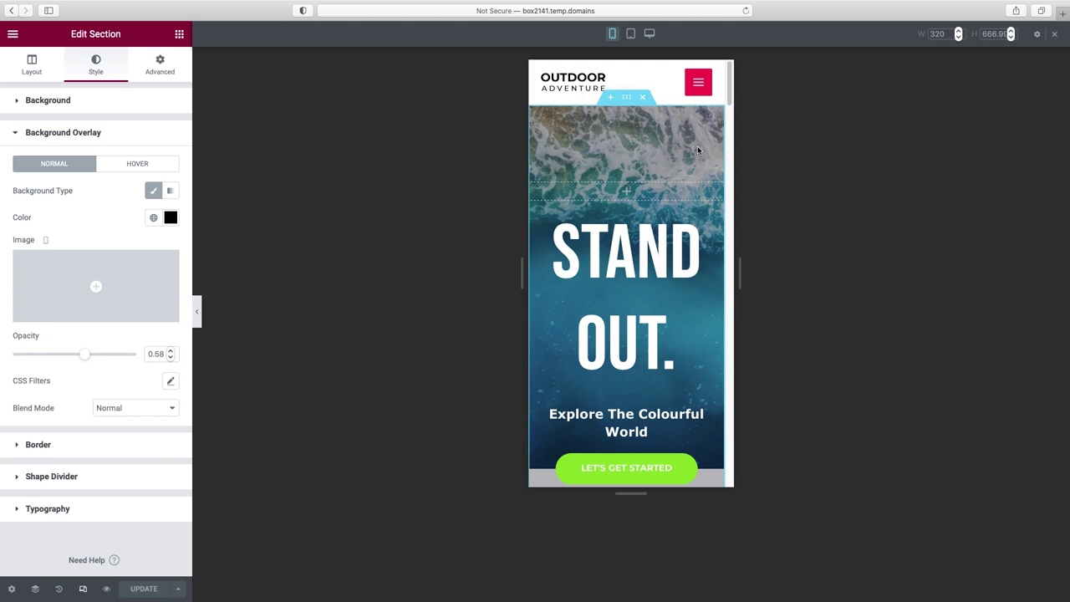
left_click_drag(733, 89, 736, 189)
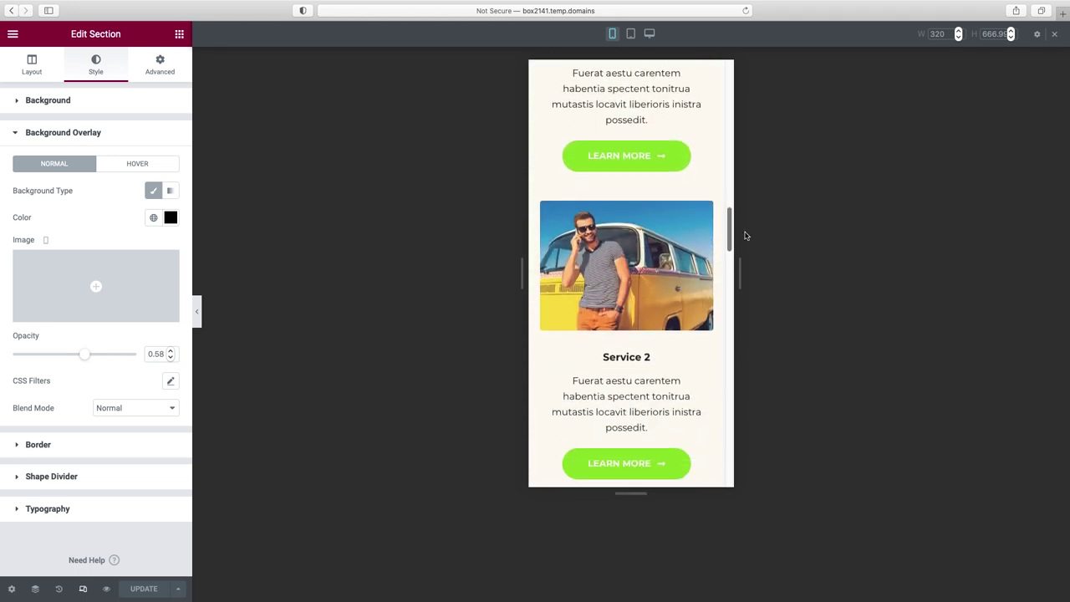
left_click_drag(747, 238, 749, 252)
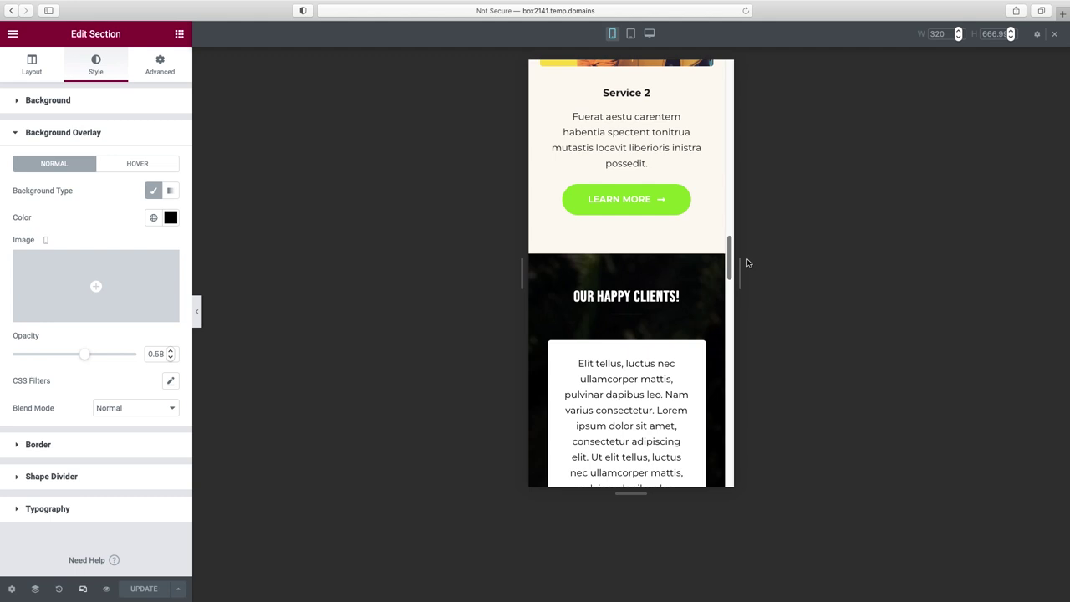
left_click_drag(751, 289, 724, 73)
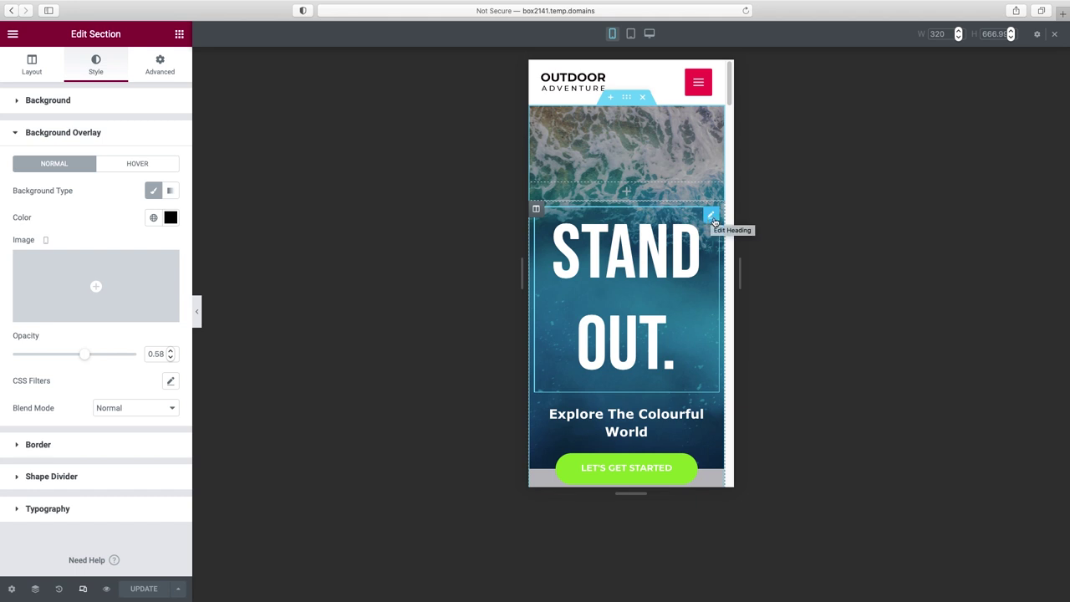
- Set the 'STAND OUT.' heading's mobile typography size to 77 px
left_click(713, 219)
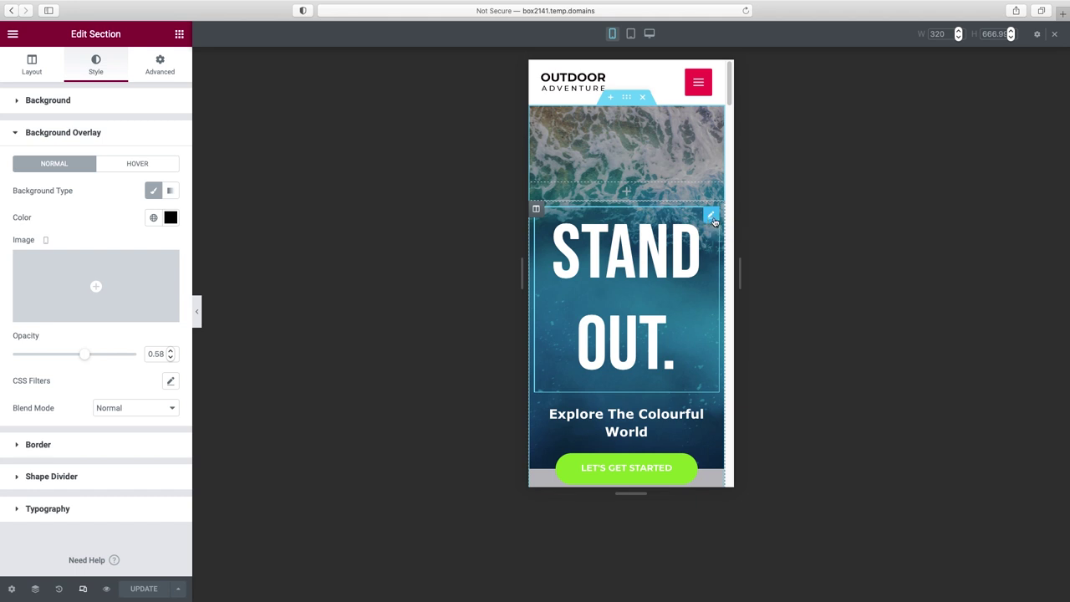
left_click(95, 65)
left_click(170, 159)
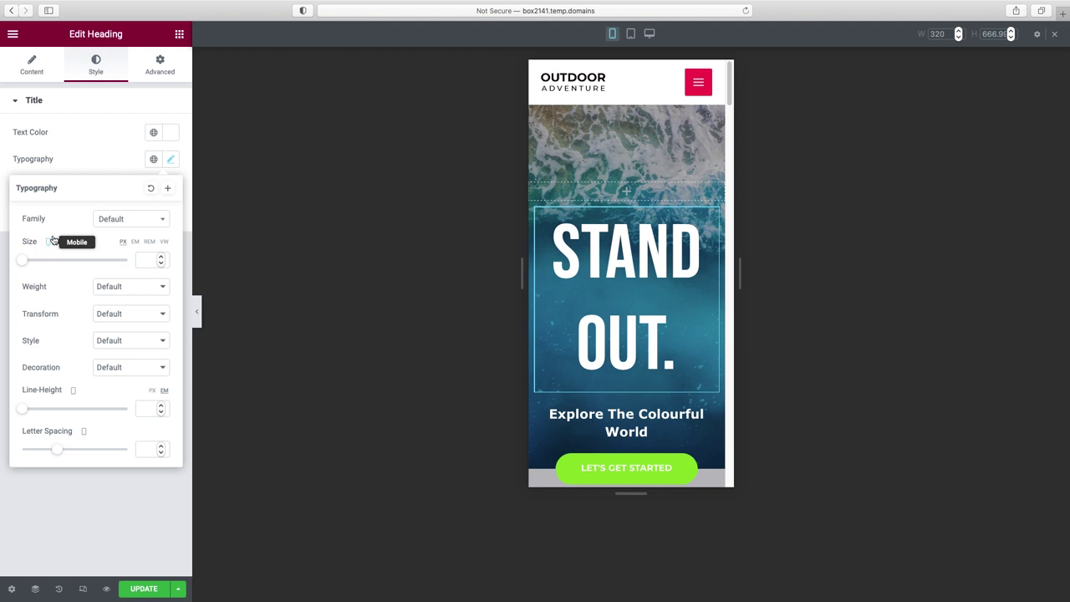
left_click_drag(23, 263, 63, 264)
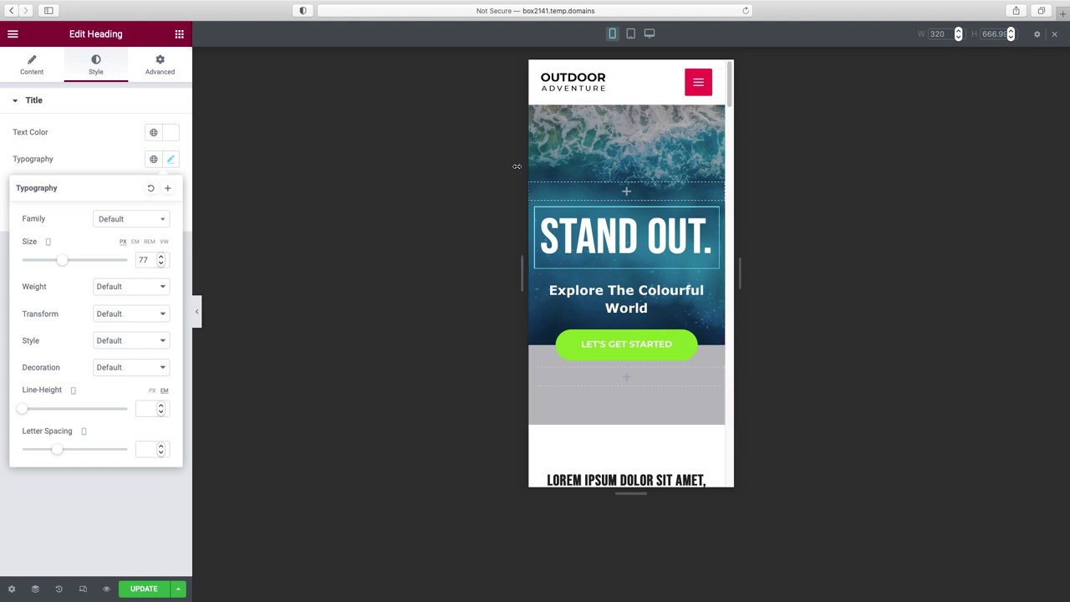
right_click(655, 138)
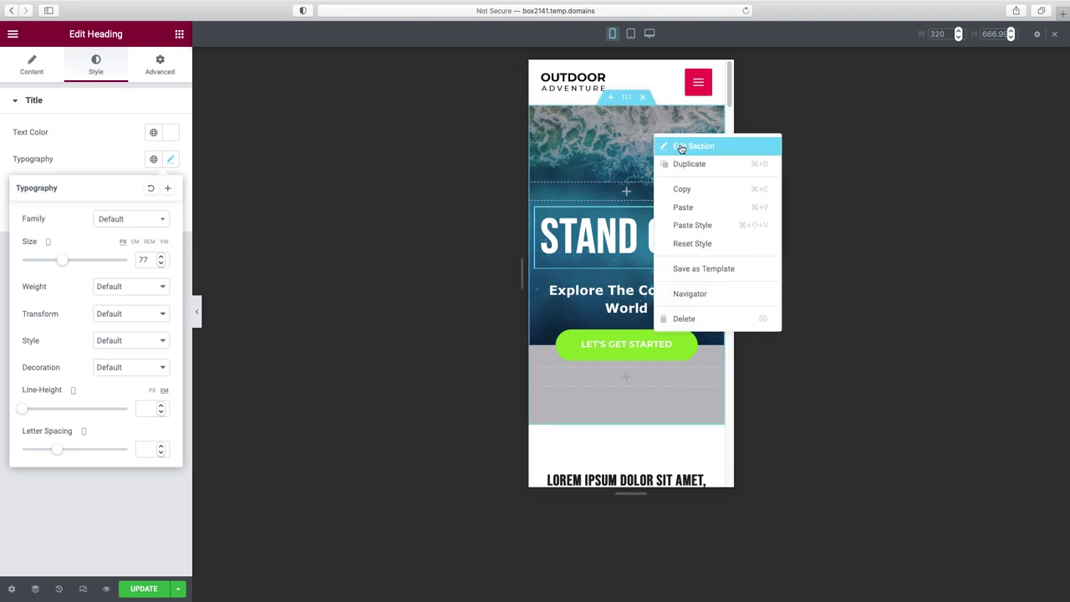
- Open the hero section's background style and set the image position to Custom
left_click(681, 147)
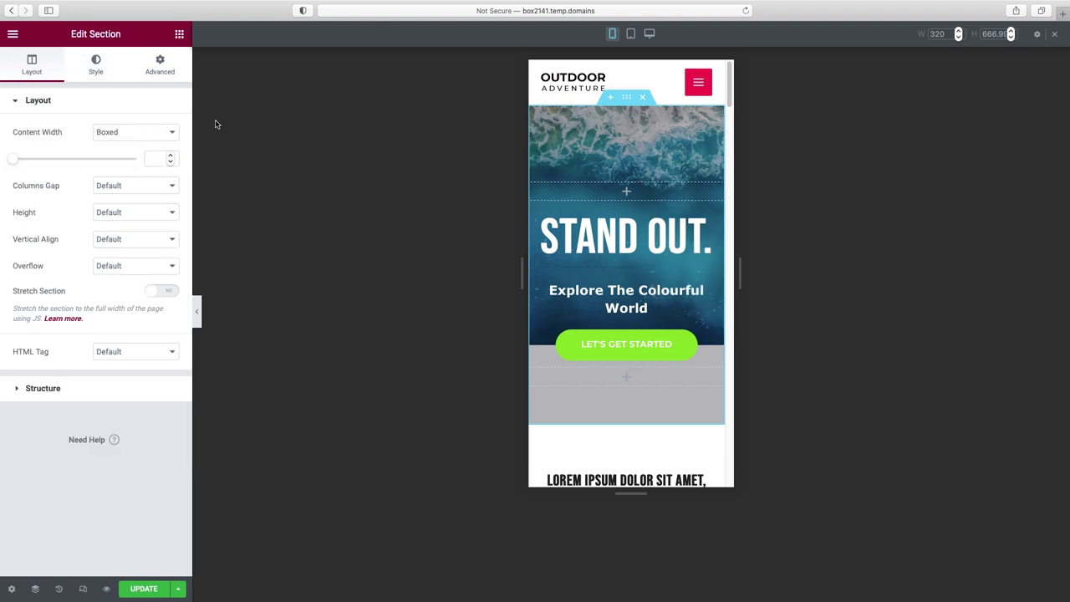
left_click(96, 65)
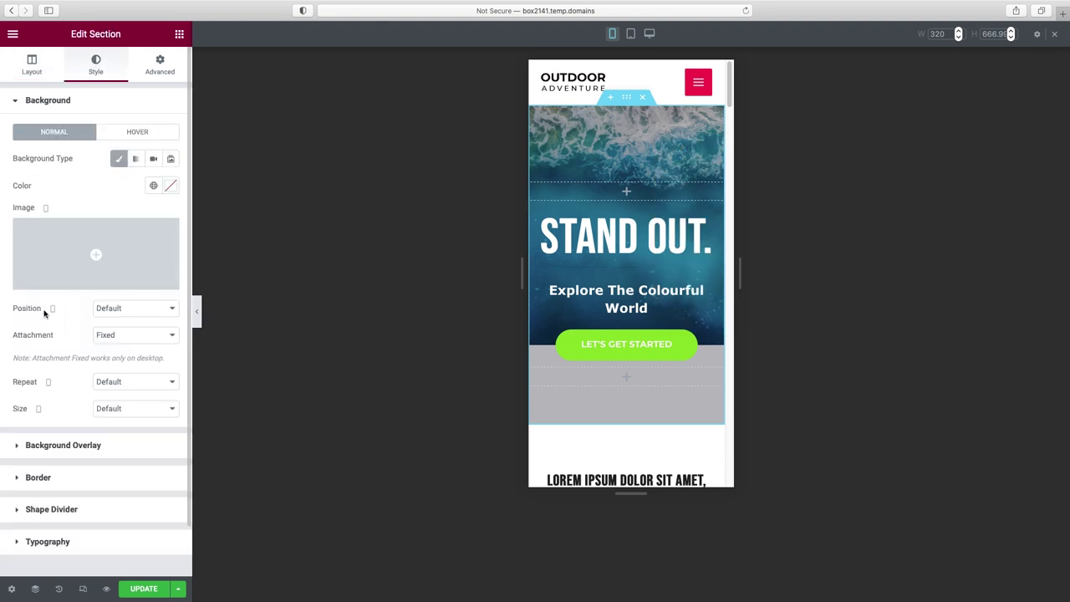
left_click(135, 311)
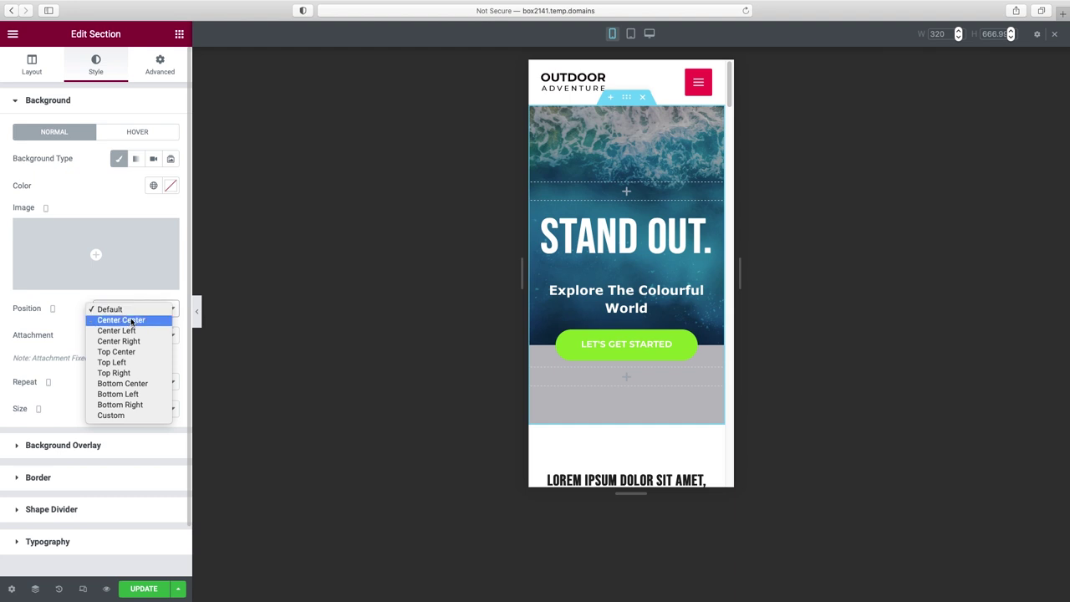
key("Escape")
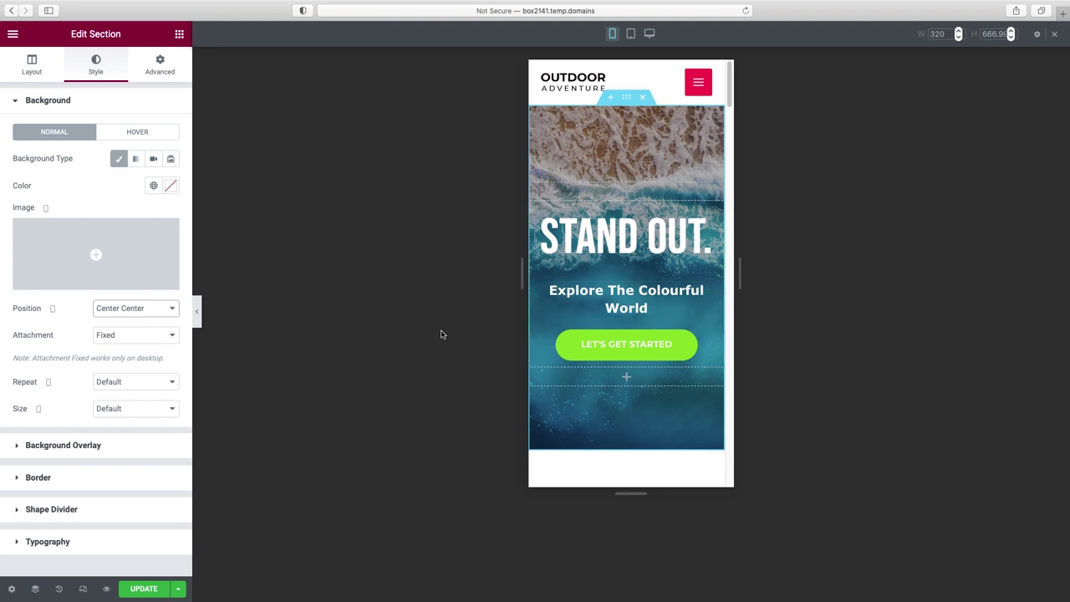
left_click(115, 309)
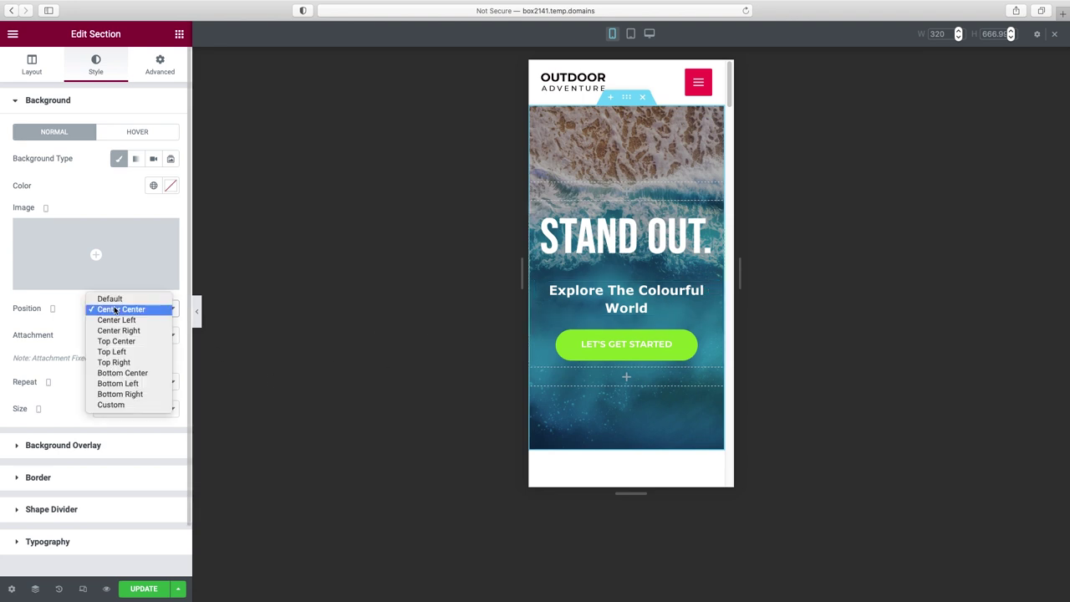
left_click(110, 404)
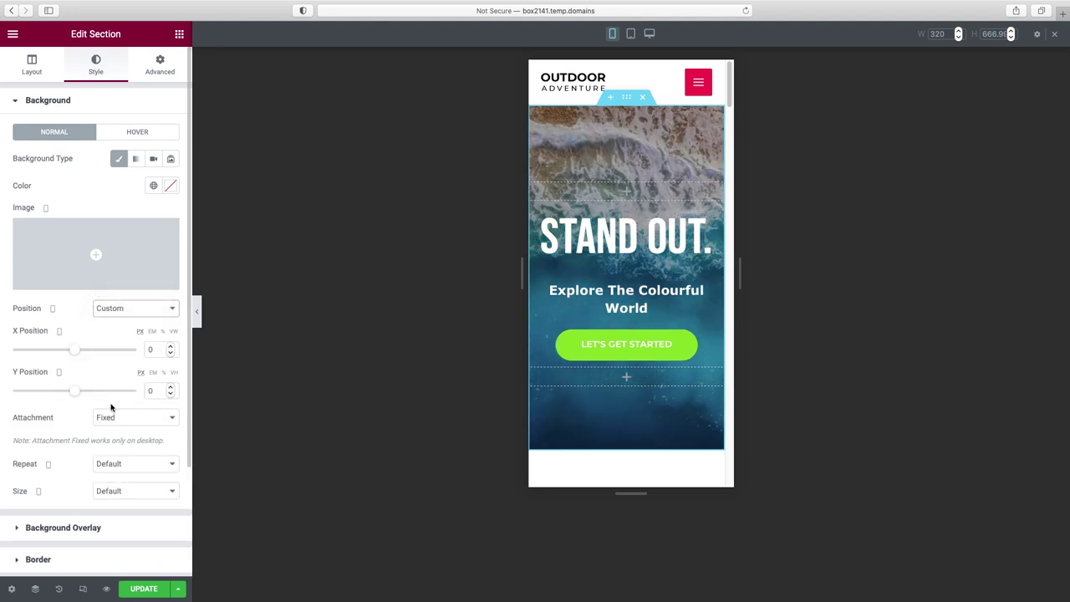
- Set the custom background position to X -339 and Y 0, then preview the page
left_click_drag(72, 350, 47, 359)
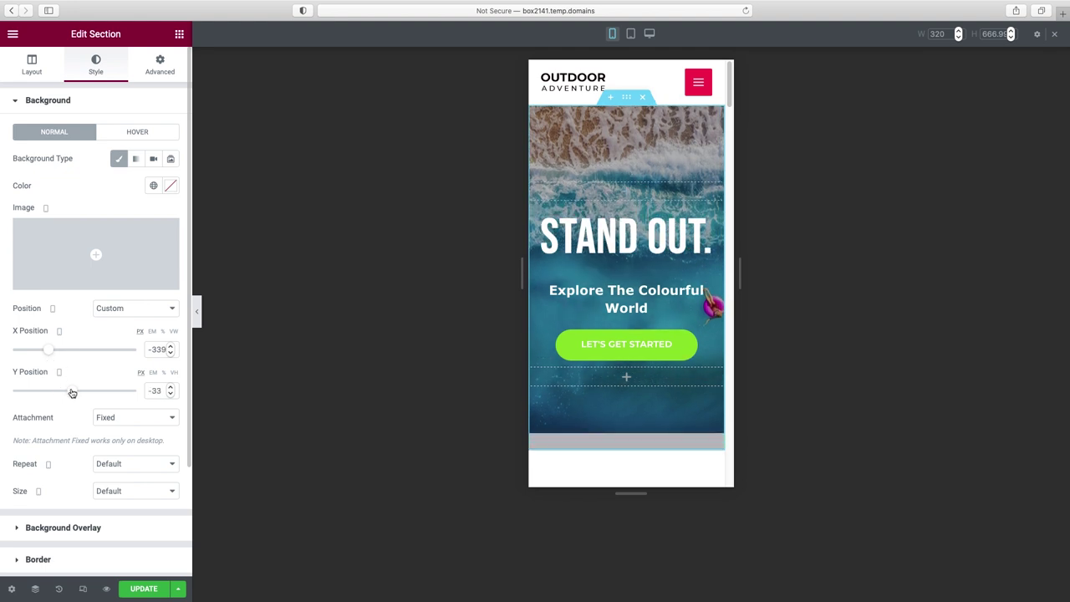
left_click_drag(72, 393, 74, 395)
left_click_drag(160, 393, 132, 392)
type("0")
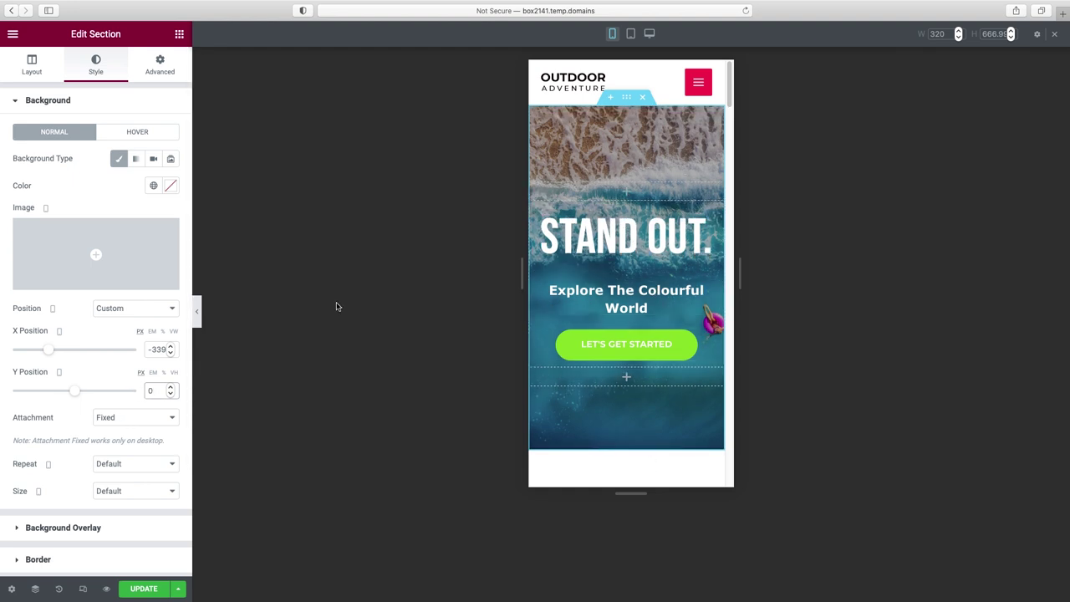
left_click(198, 315)
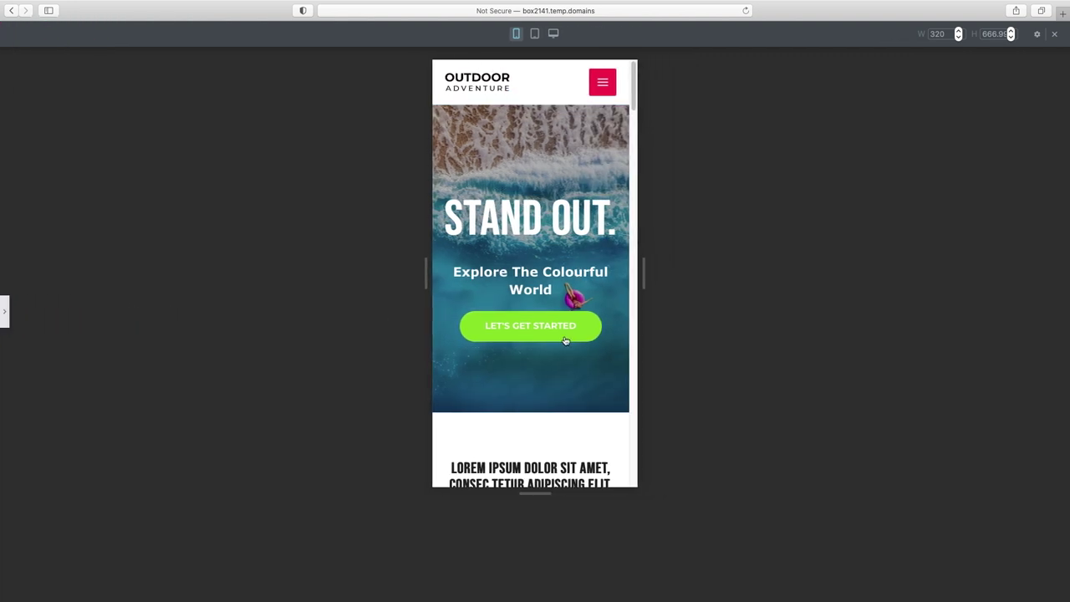
scroll(585, 244, "down", 5)
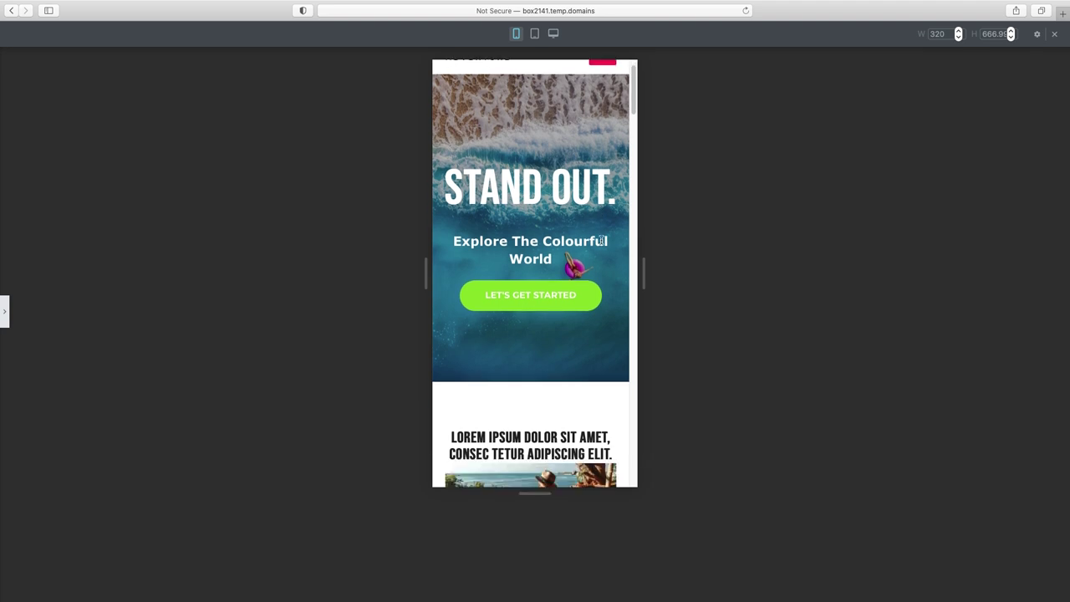
scroll(600, 241, "down", 15)
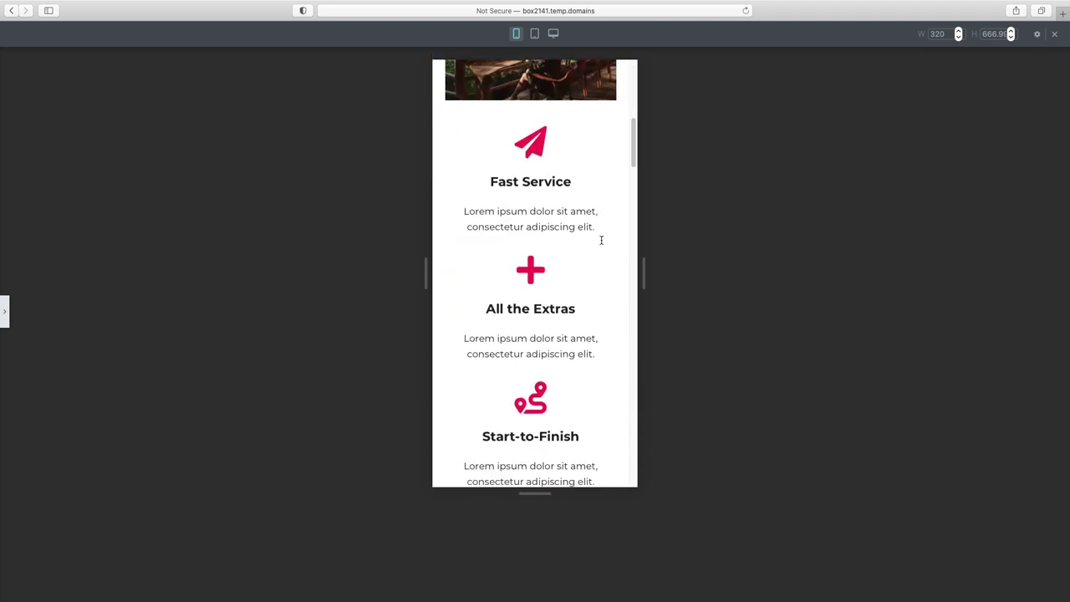
- Scroll down the mobile preview to the 'See How We Can Help You' section
scroll(601, 241, "down", 15)
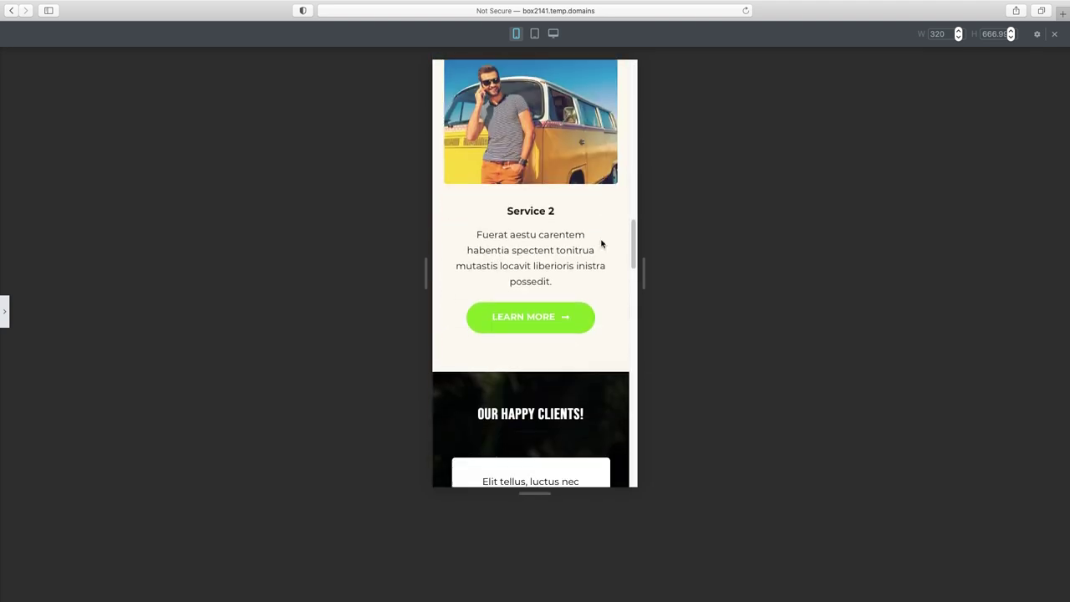
scroll(600, 243, "down", 15)
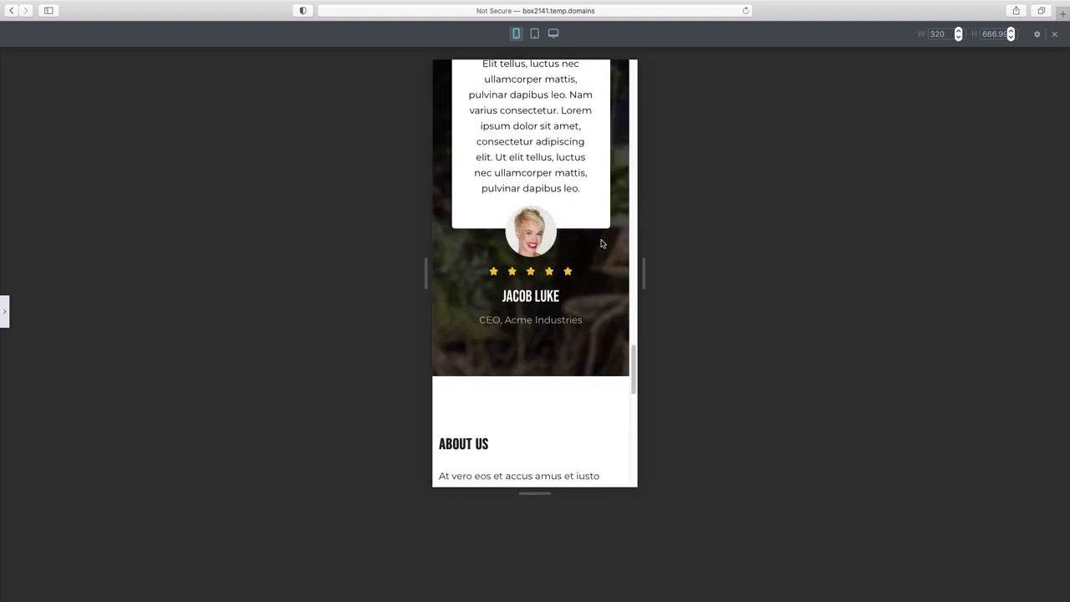
scroll(601, 244, "down", 15)
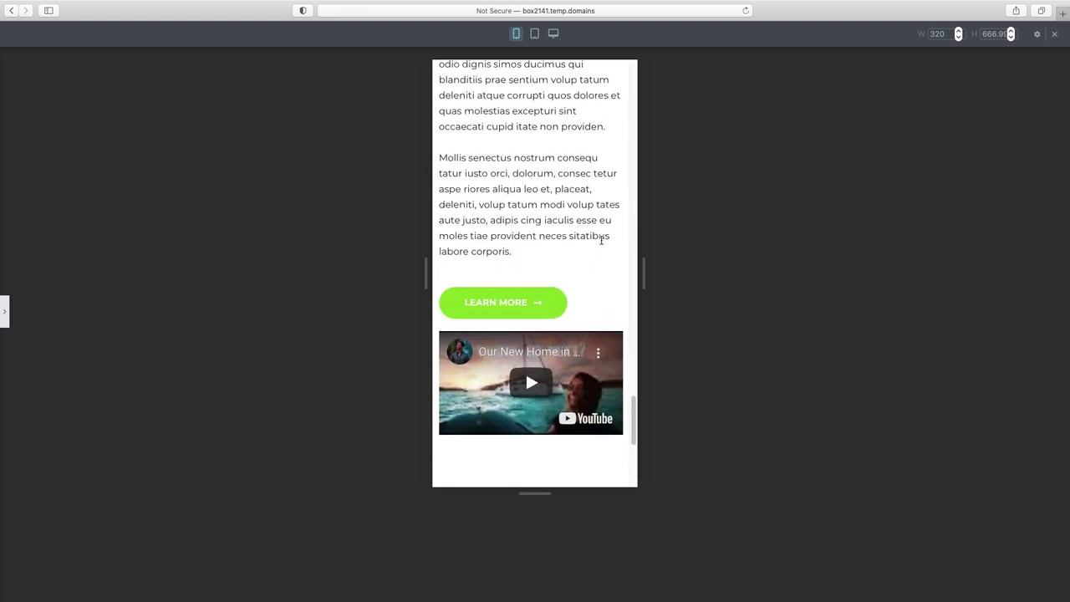
scroll(601, 243, "down", 5)
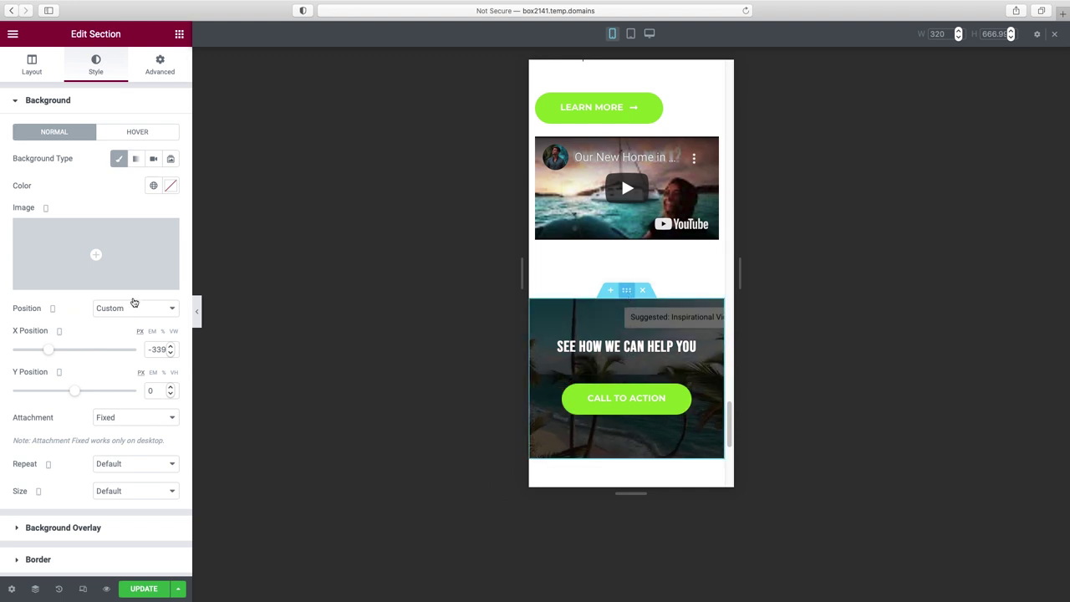
- Leave mobile video playback off and insert the banana-leaf image as the Background Fallback
scroll(93, 354, "down", 5)
scroll(93, 355, "up", 3)
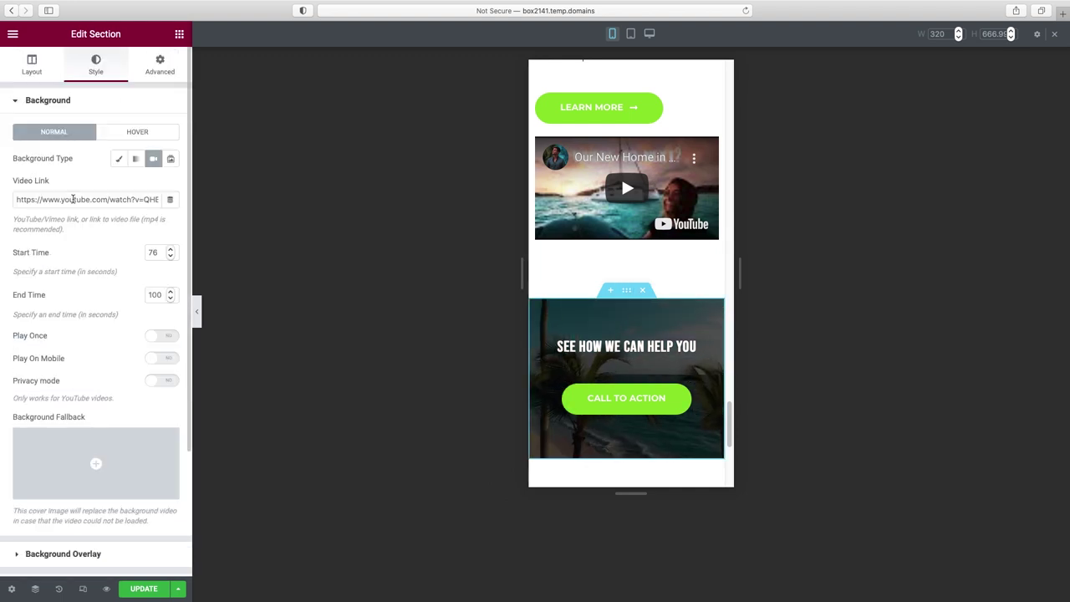
left_click(162, 360)
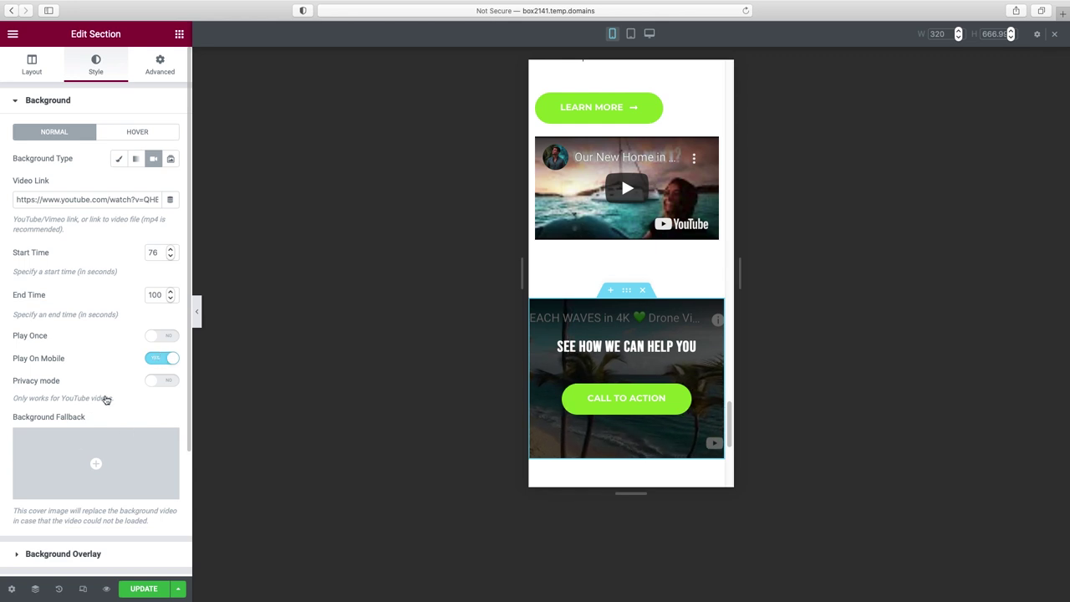
key("ctrl+z")
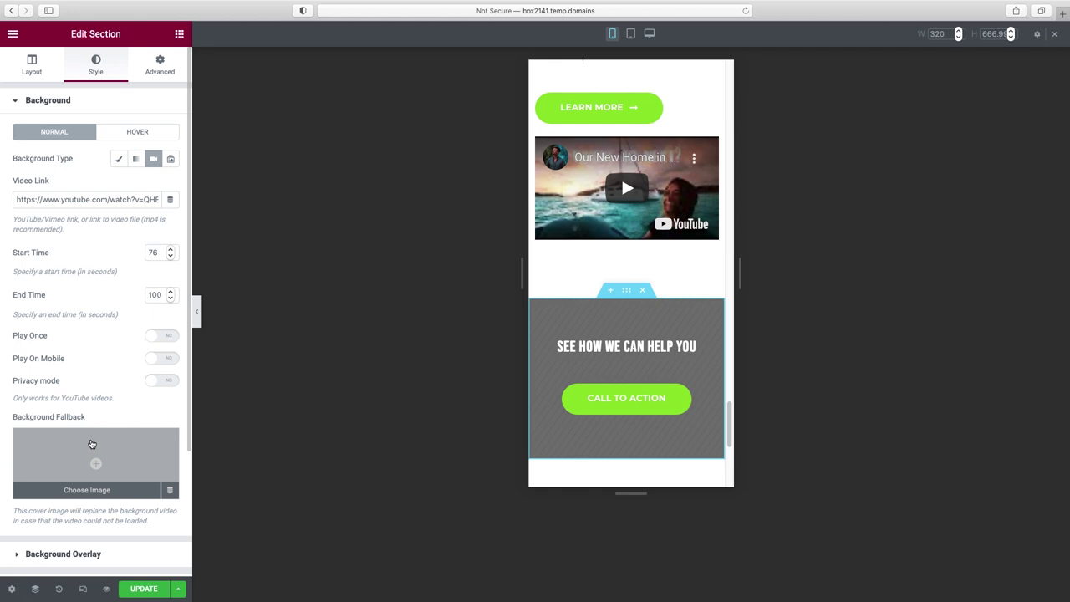
left_click(94, 492)
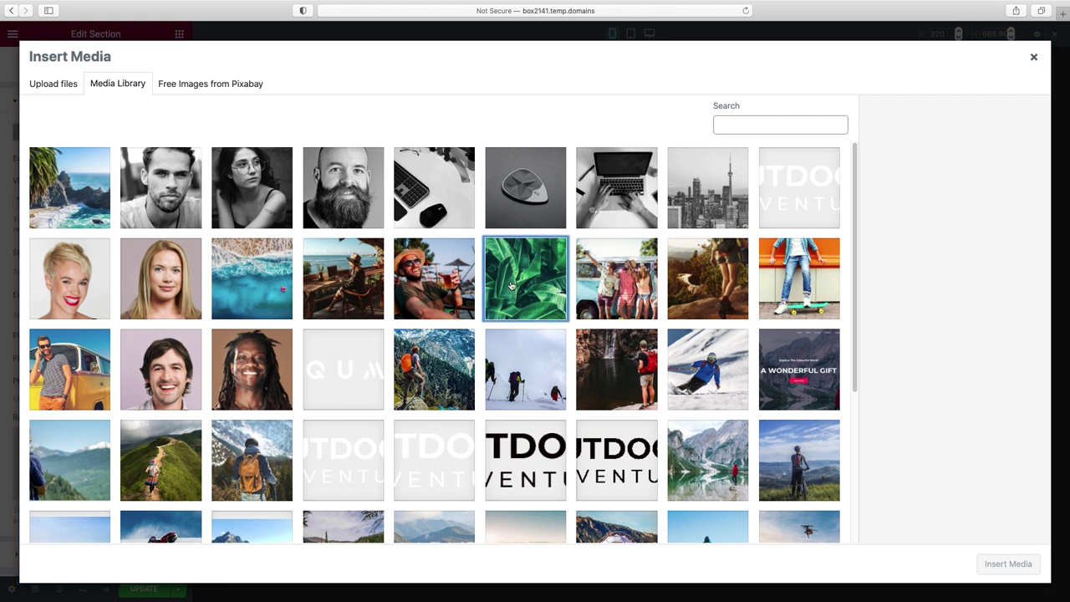
left_click(514, 261)
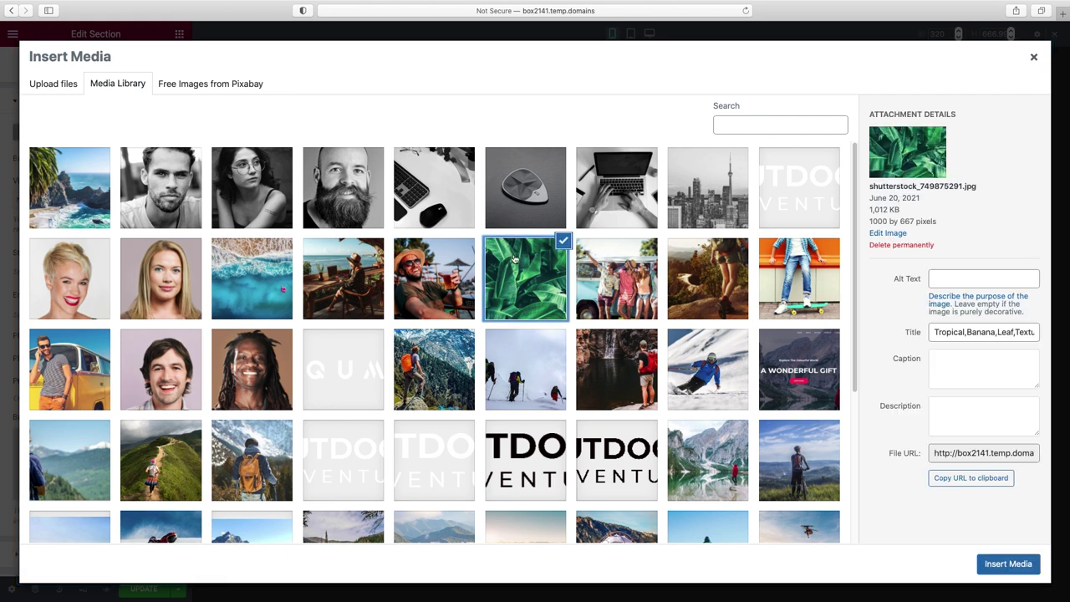
left_click(1009, 564)
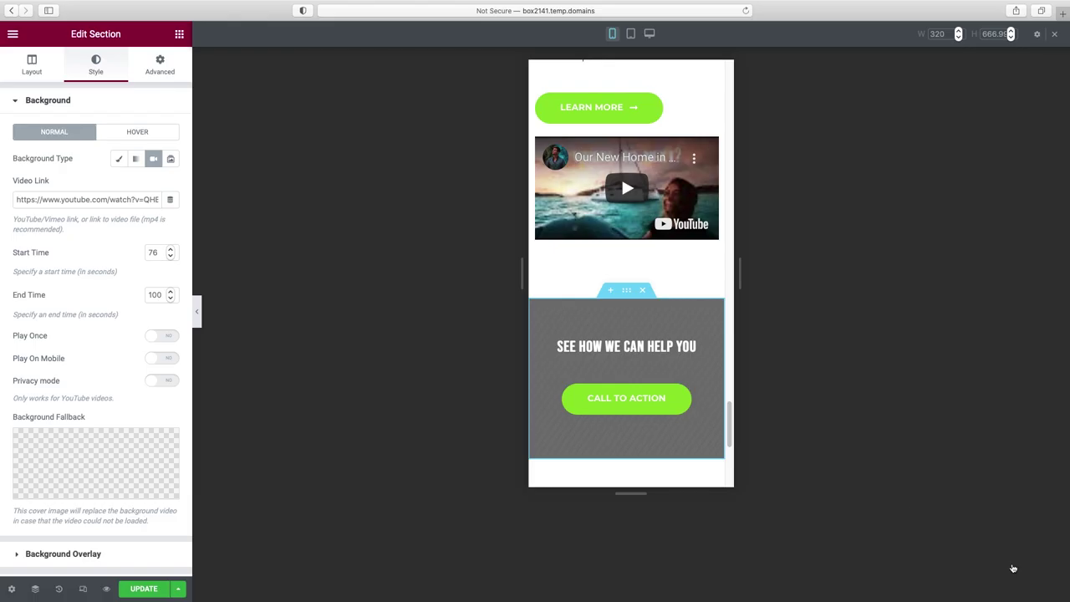
left_click(198, 313)
- Save the page with UPDATE and open Preview Changes in a new tab
scroll(566, 341, "up", 10)
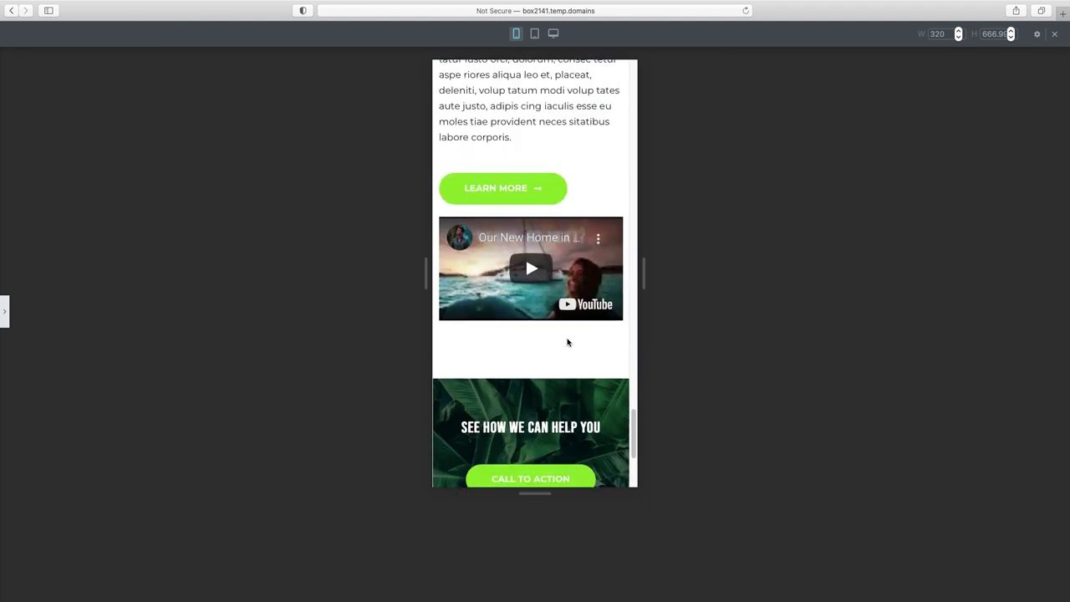
scroll(567, 341, "up", 15)
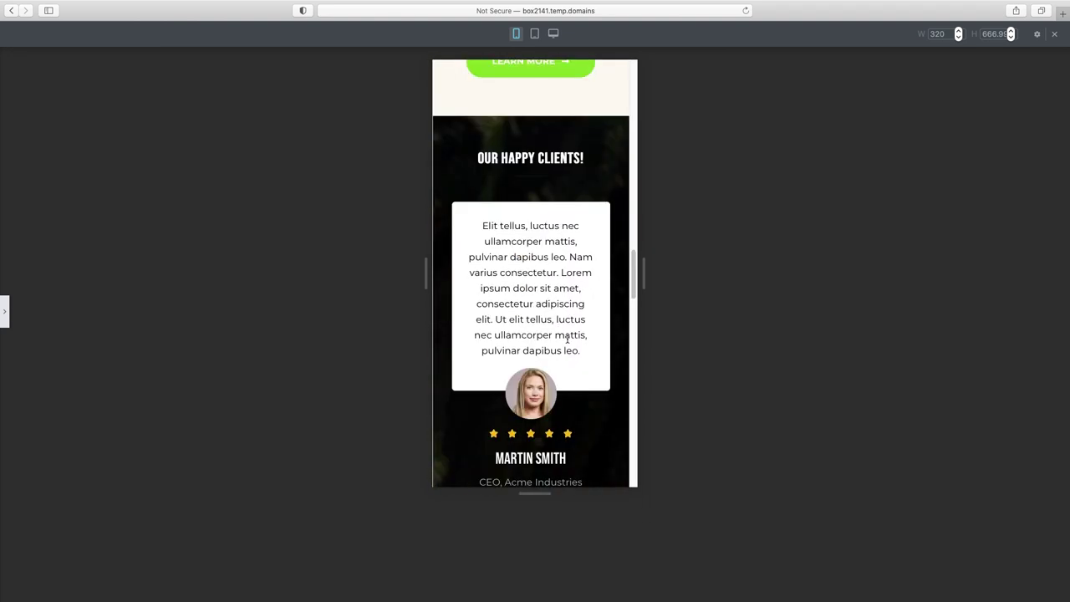
scroll(567, 339, "up", 10)
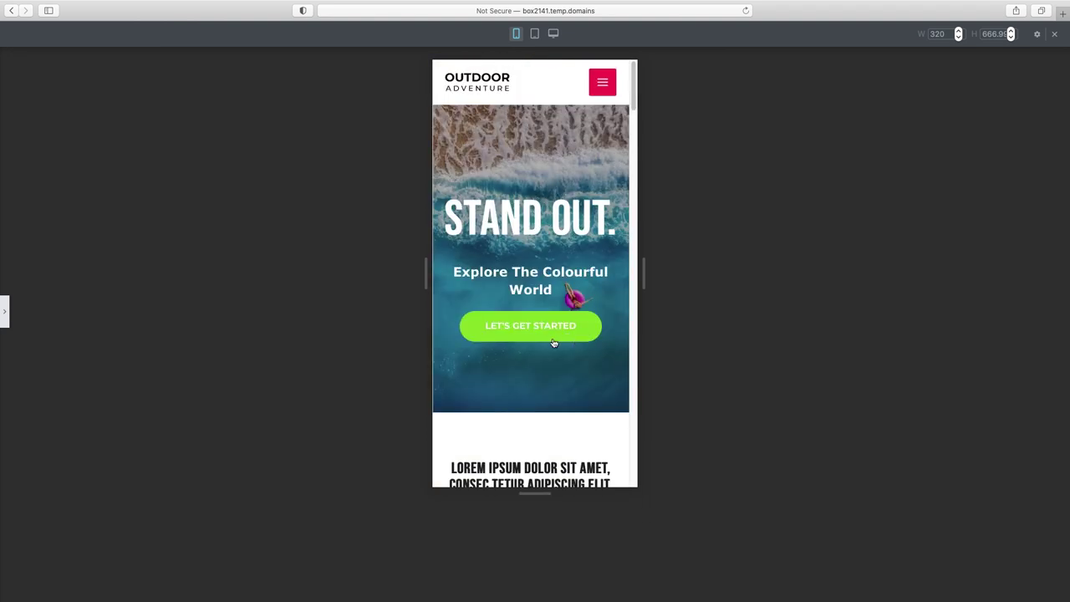
left_click(4, 317)
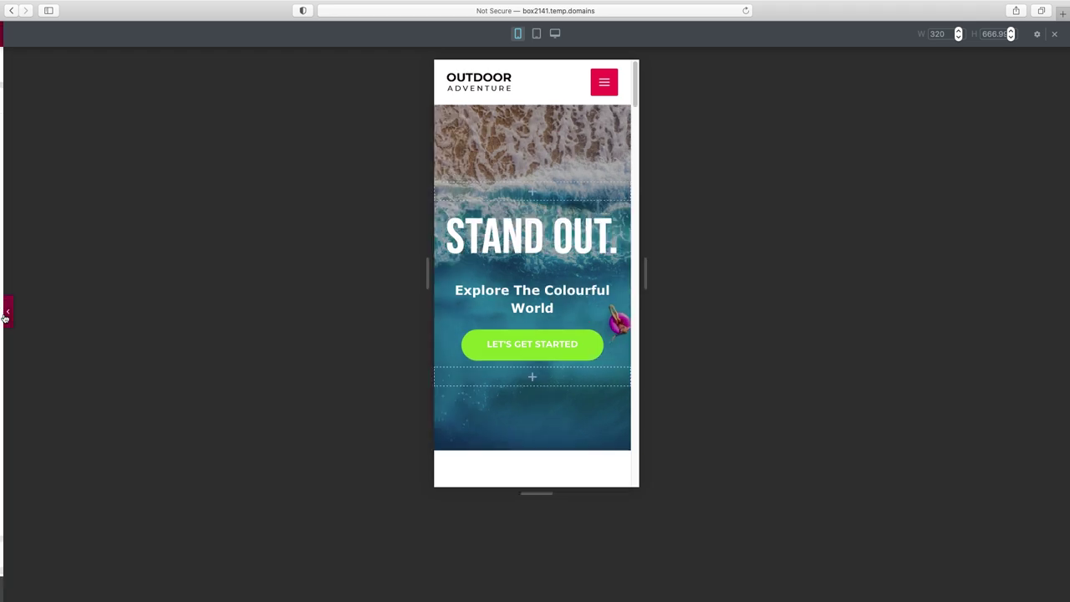
left_click(146, 589)
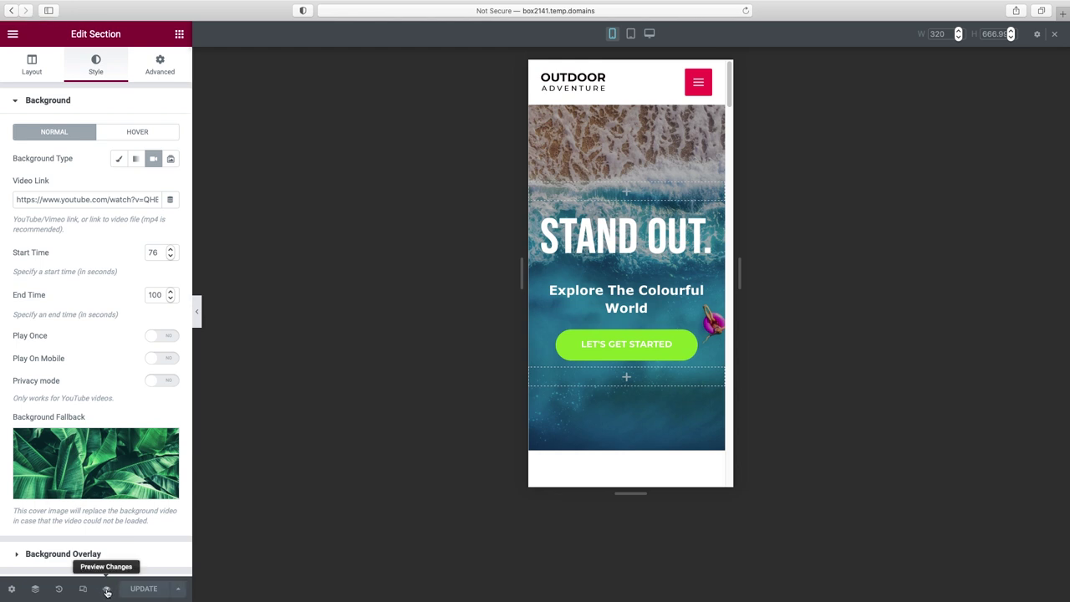
left_click(106, 590)
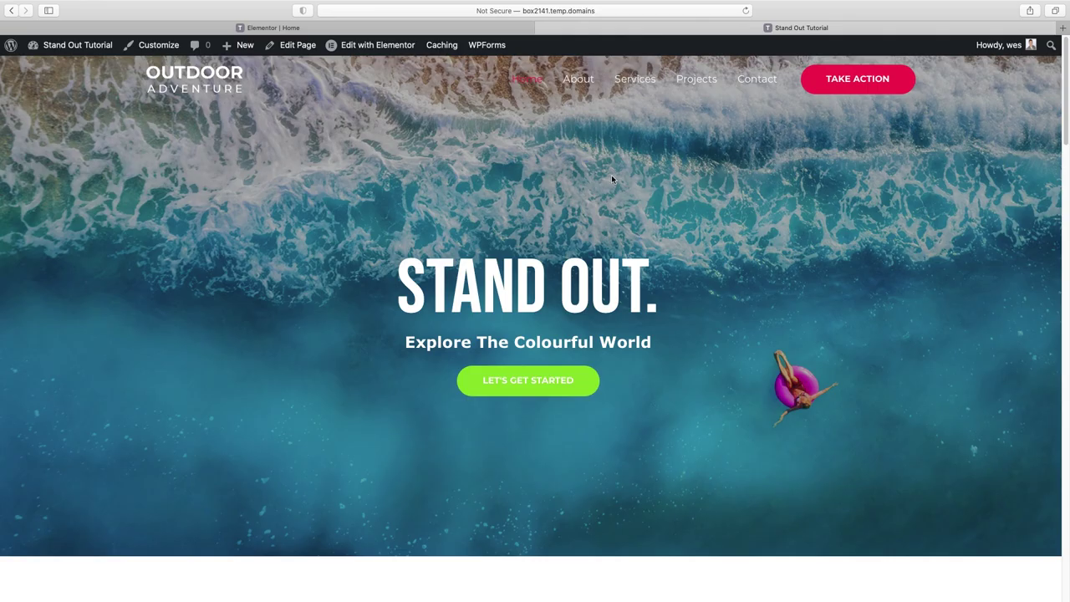
- Go to About from the site navigation and launch it with Edit with Elementor
left_click(577, 81)
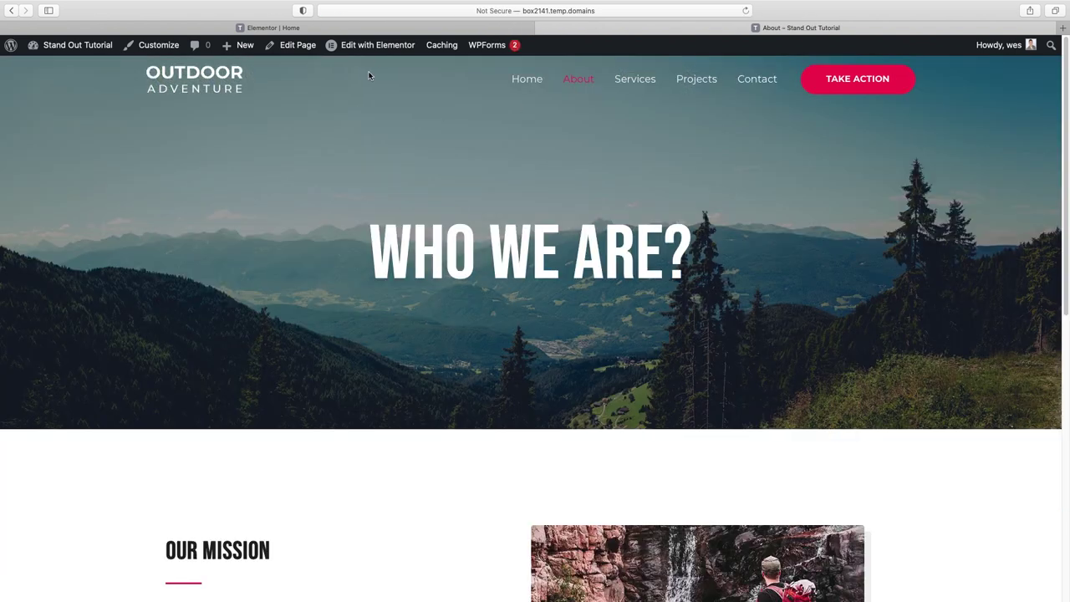
left_click(379, 47)
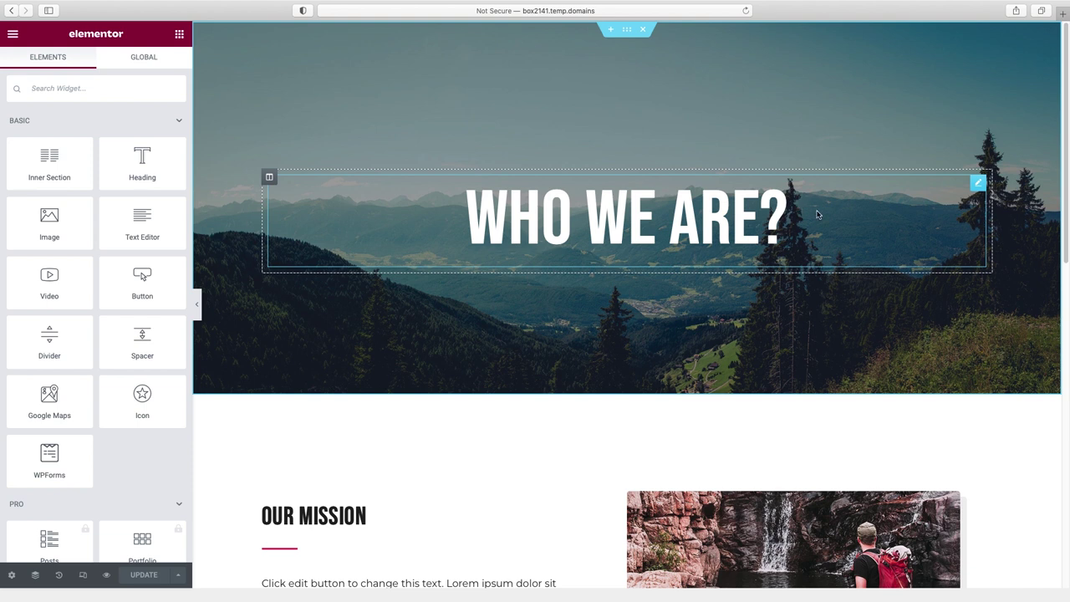
- Select the About page's WHO WE ARE? heading and bring up the hero section's context menu
scroll(801, 220, "down", 5)
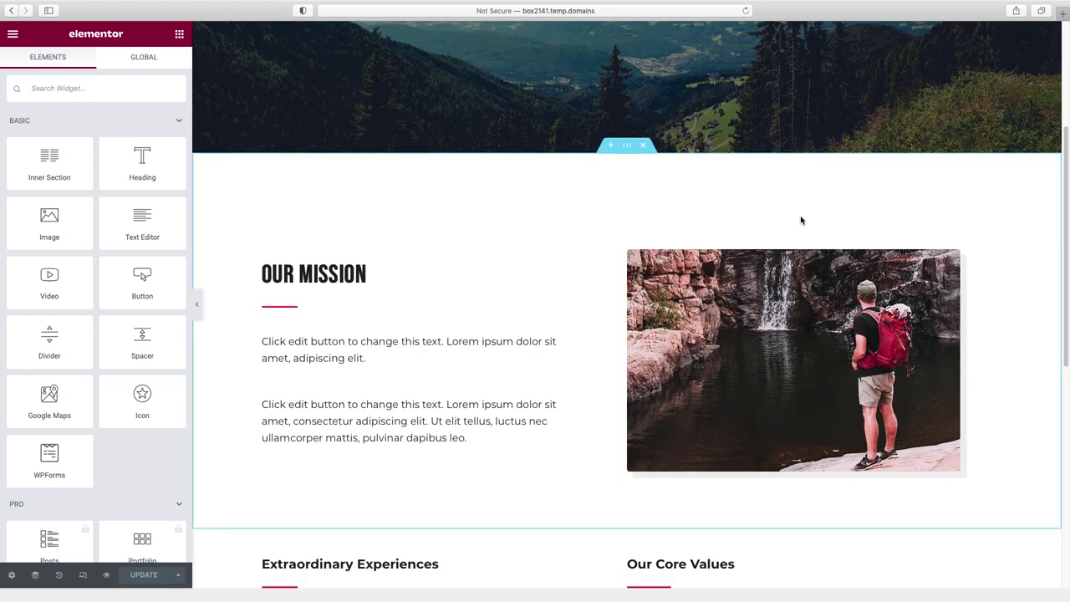
scroll(800, 220, "down", 2)
scroll(801, 220, "up", 7)
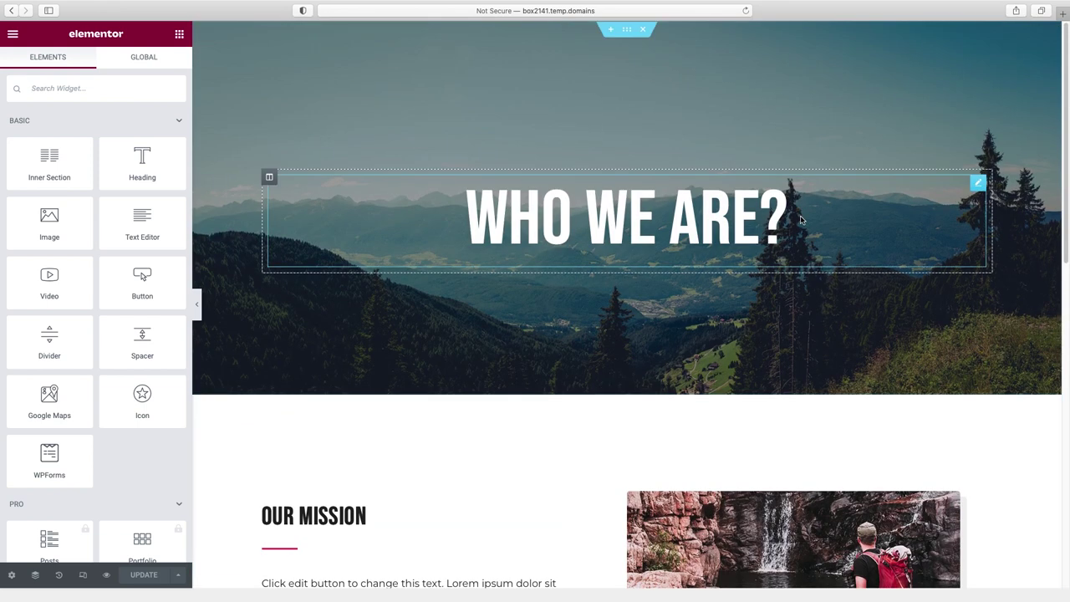
scroll(800, 220, "down", 2)
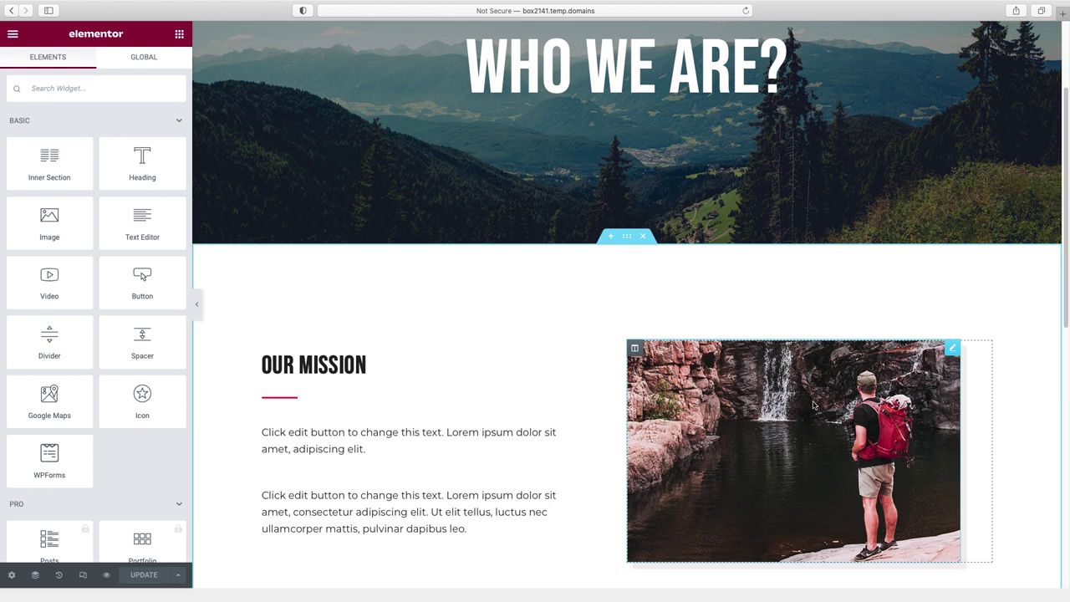
scroll(812, 405, "up", 4)
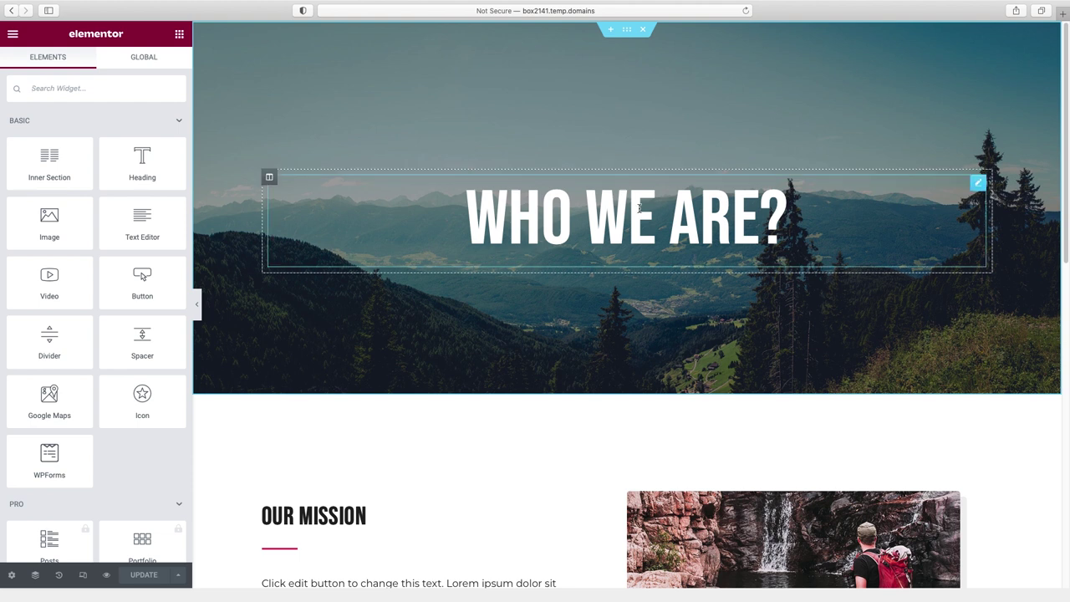
left_click(700, 209)
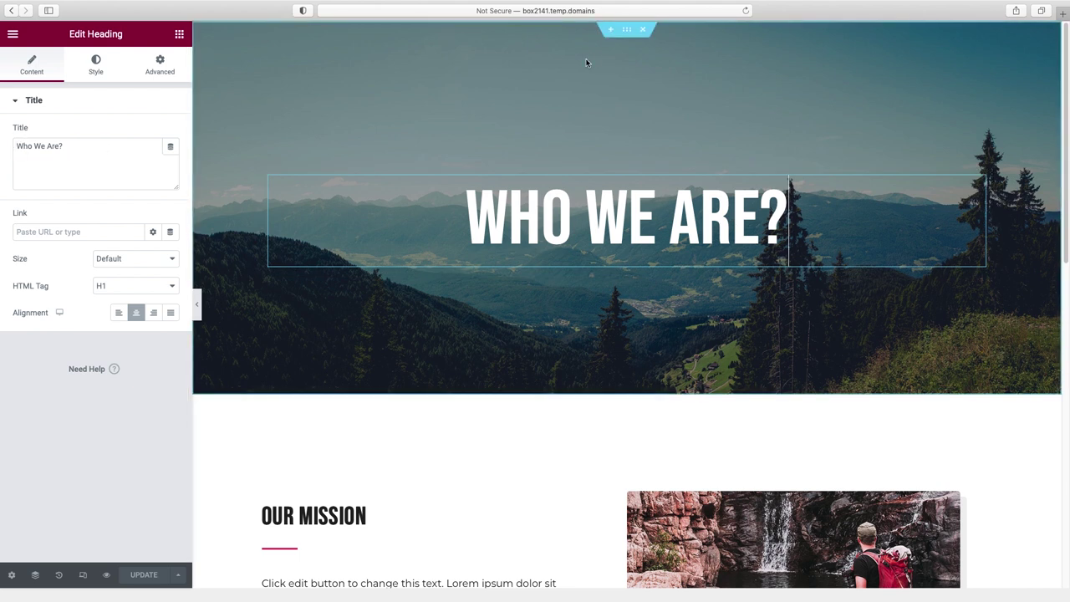
right_click(632, 75)
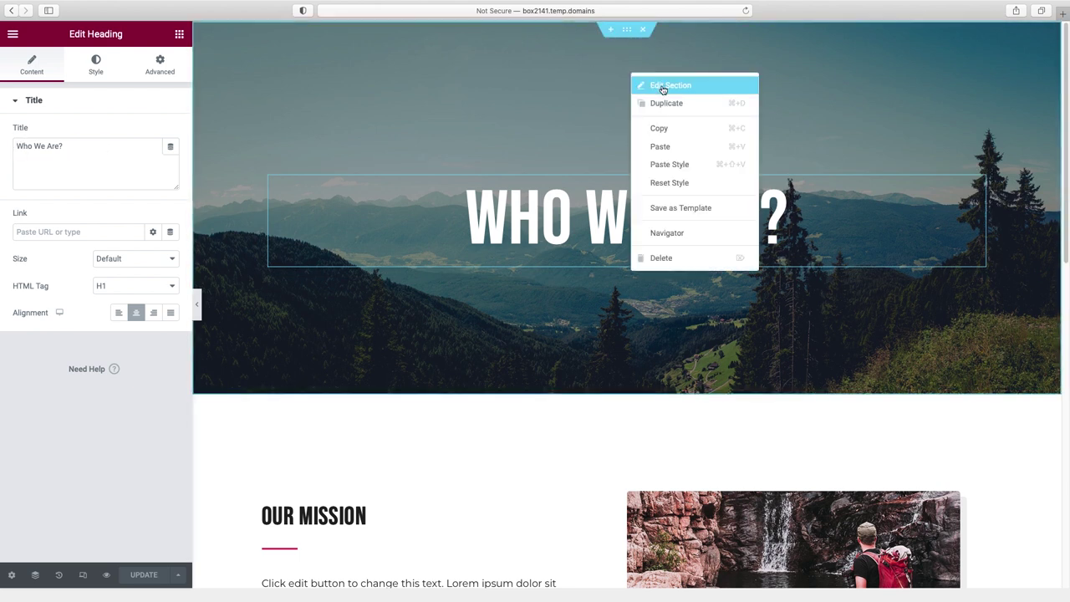
- Set the hero section's background image to the beach-sand-island photo
left_click(663, 86)
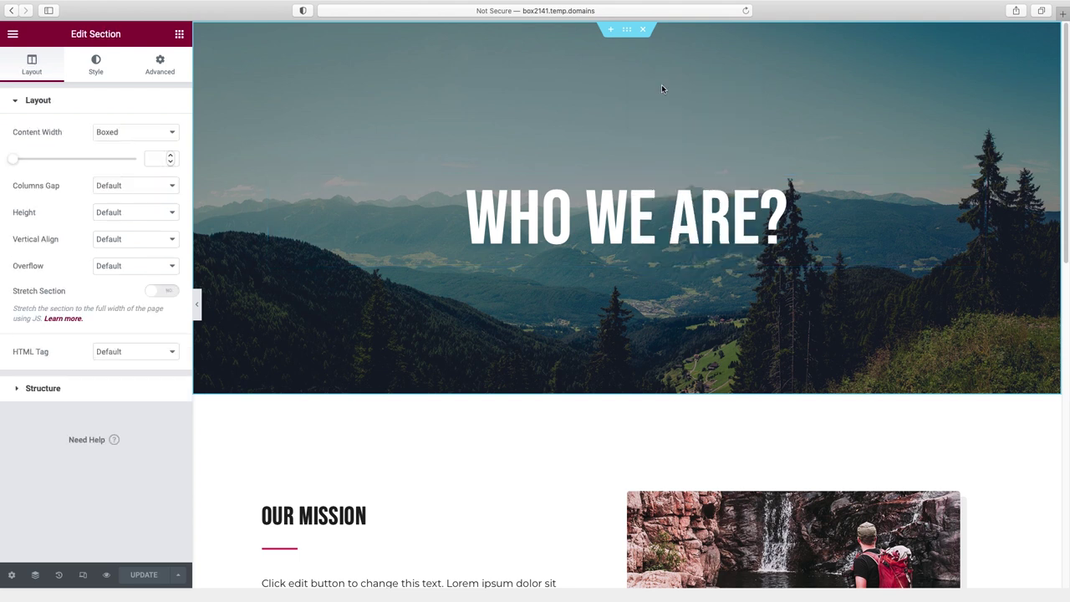
left_click(95, 65)
left_click(100, 282)
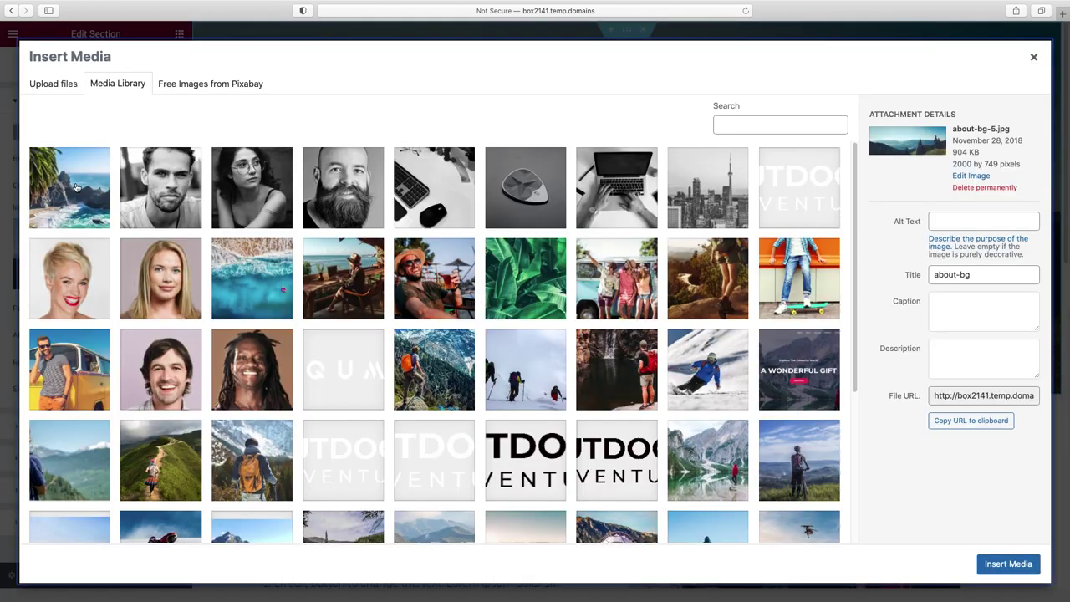
left_click(75, 187)
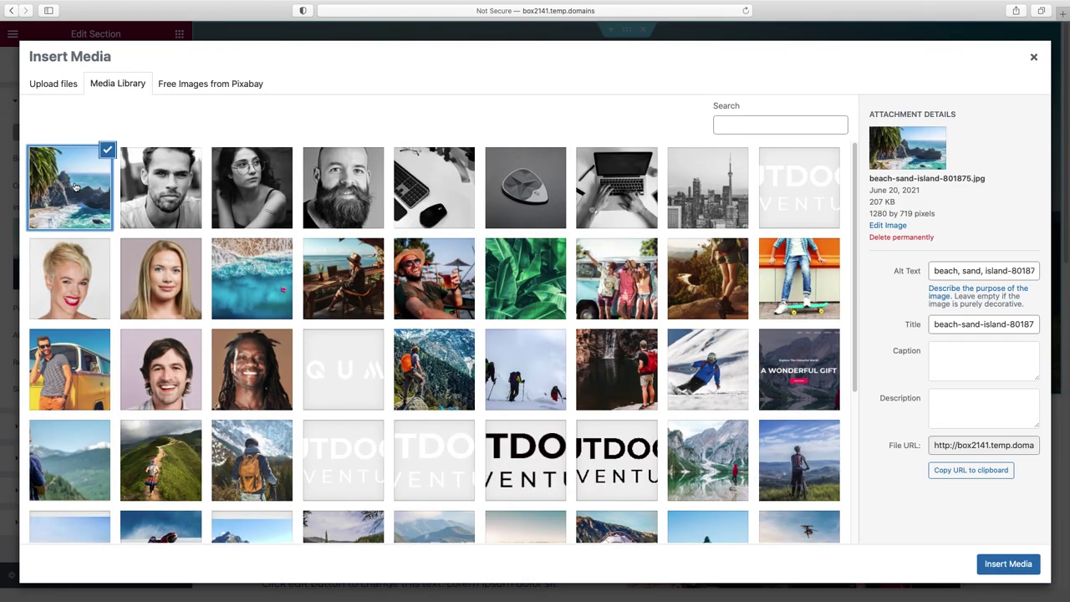
left_click(1007, 564)
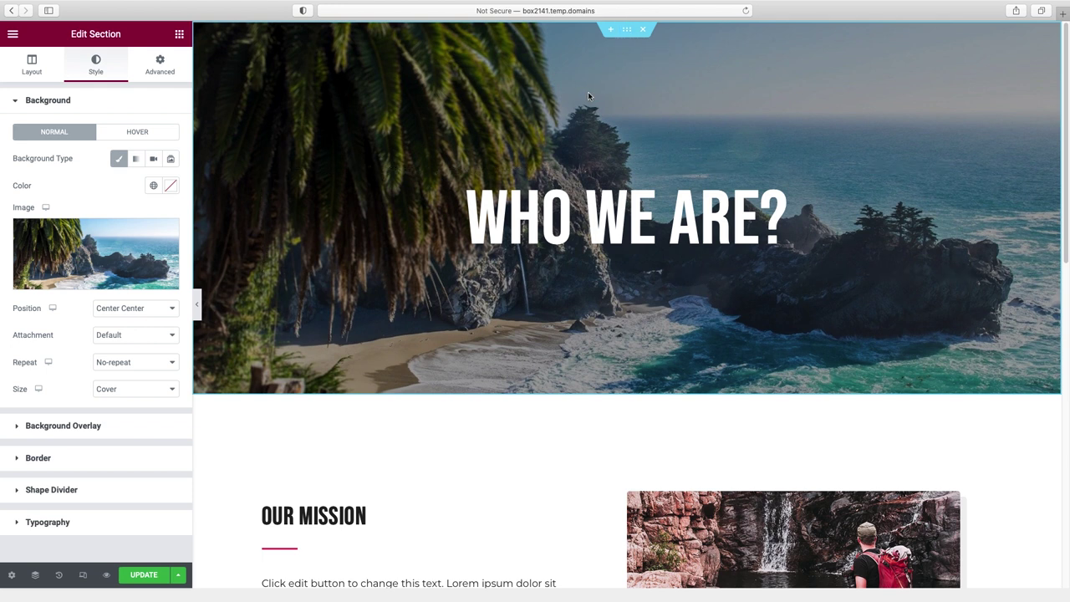
- Change the hero section's top and bottom padding to 150
left_click(163, 67)
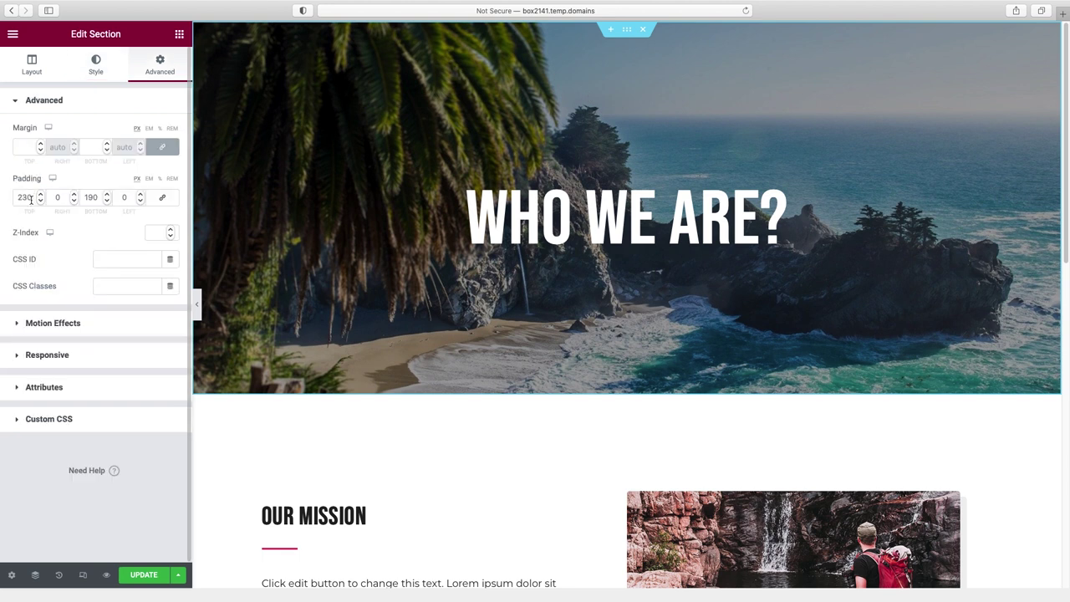
left_click_drag(29, 199, 12, 202)
type("150")
left_click(90, 198)
type("15")
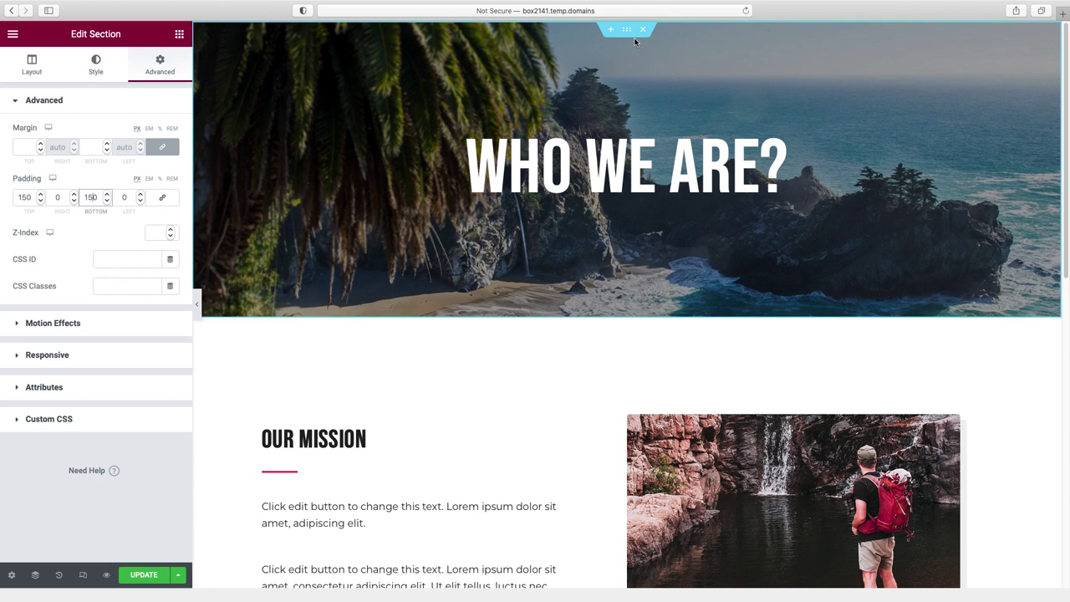
left_click(96, 67)
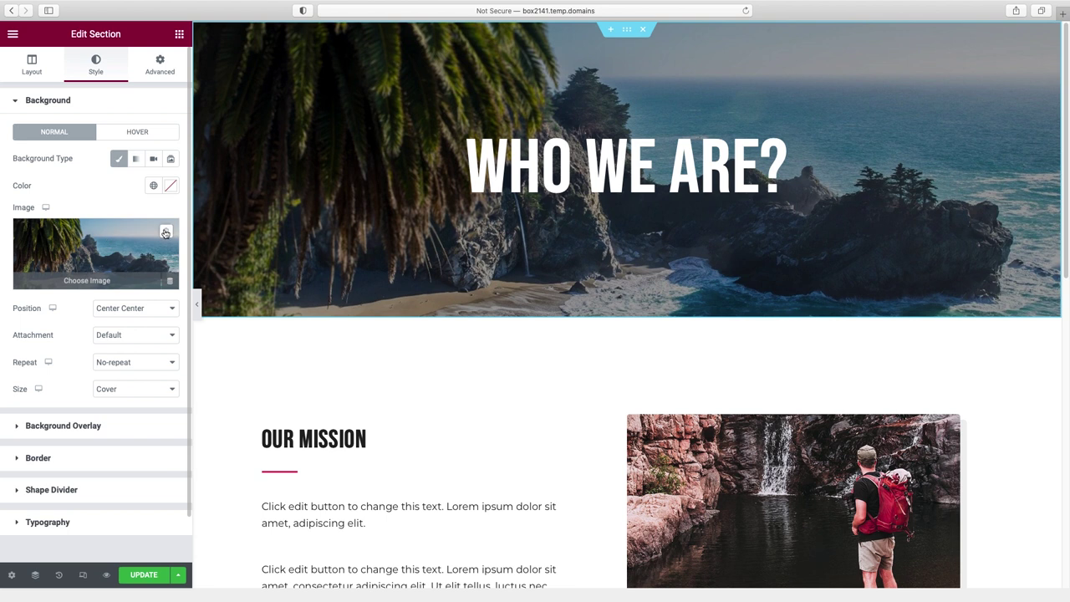
left_click(165, 234)
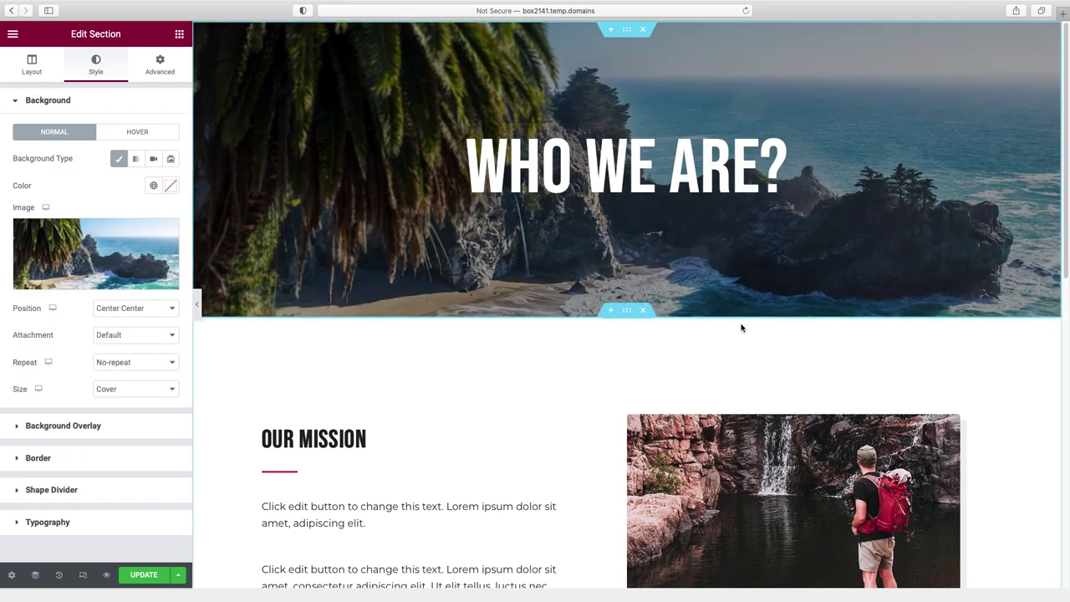
- Change the Our Mission heading title to 'we believe that...'
scroll(800, 351, "down", 5)
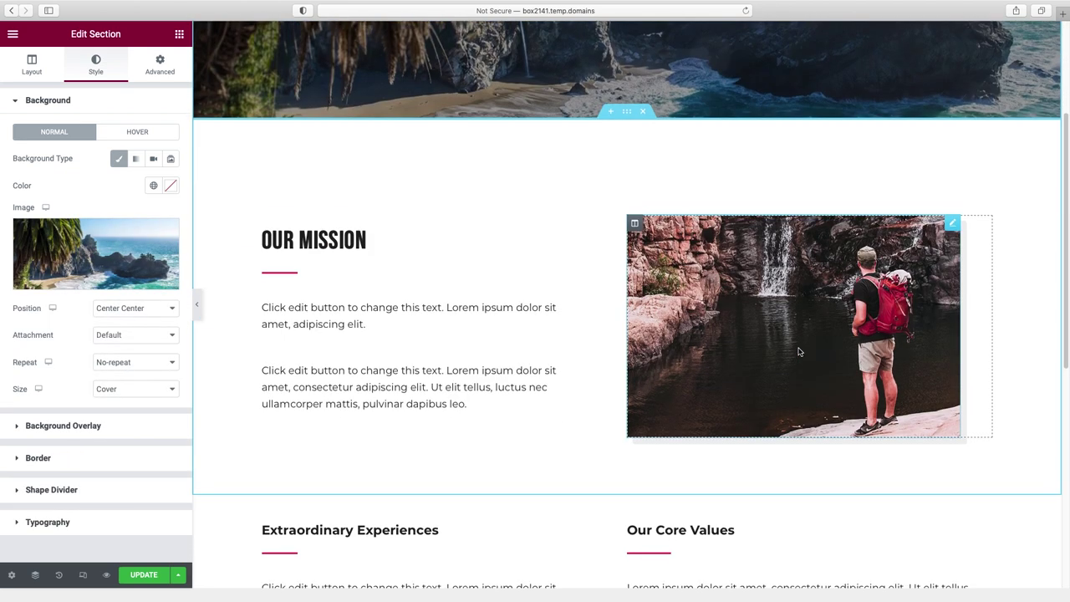
left_click(392, 238)
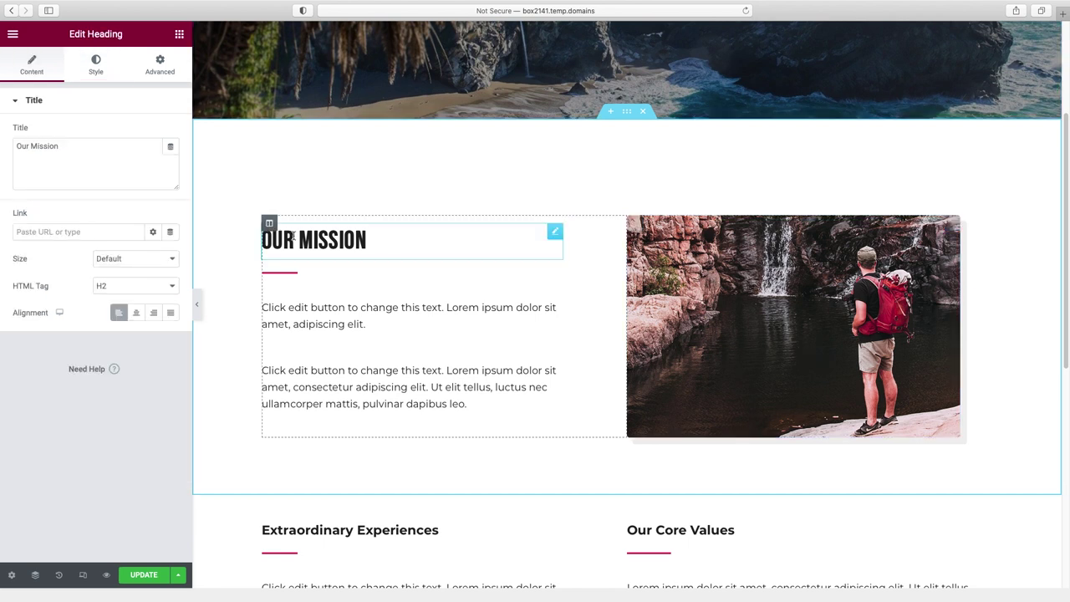
left_click_drag(60, 147, 15, 147)
type("we believe that...")
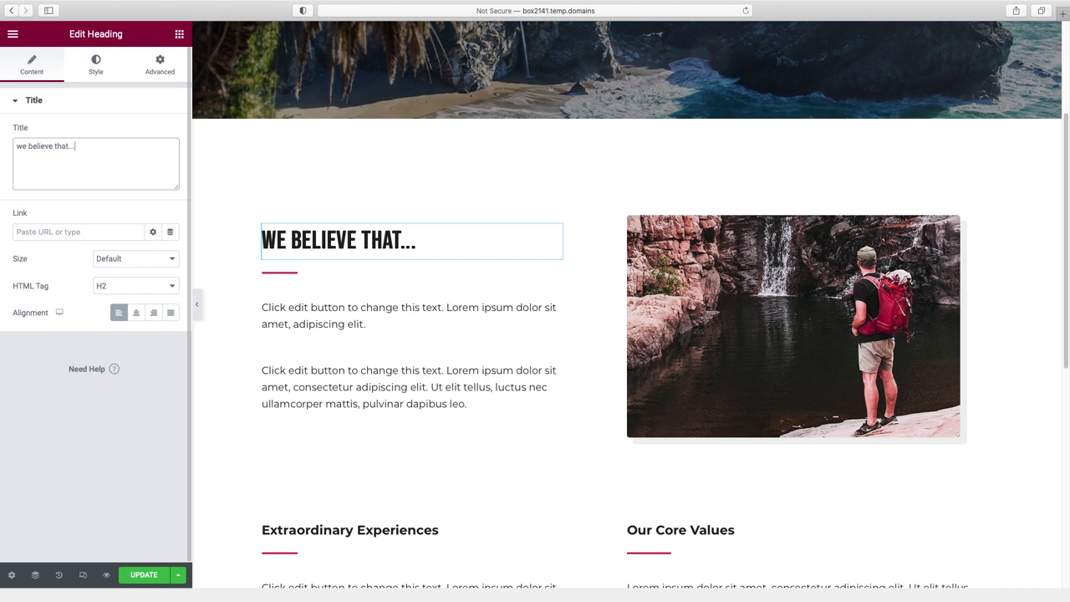
- Delete the red divider under the heading and select the hiker-at-the-waterfall photo
right_click(277, 276)
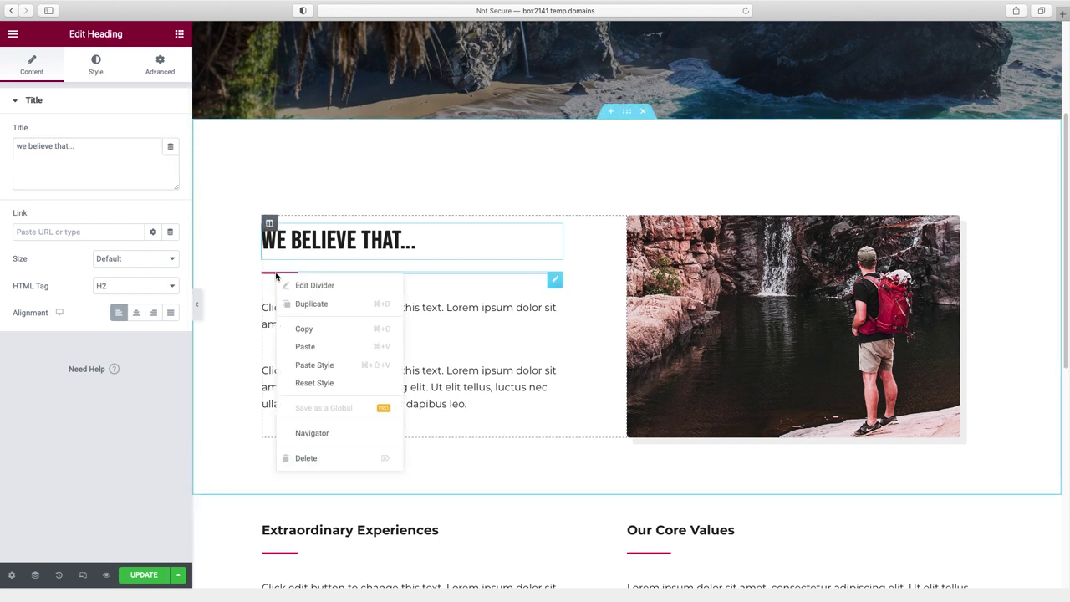
left_click(330, 458)
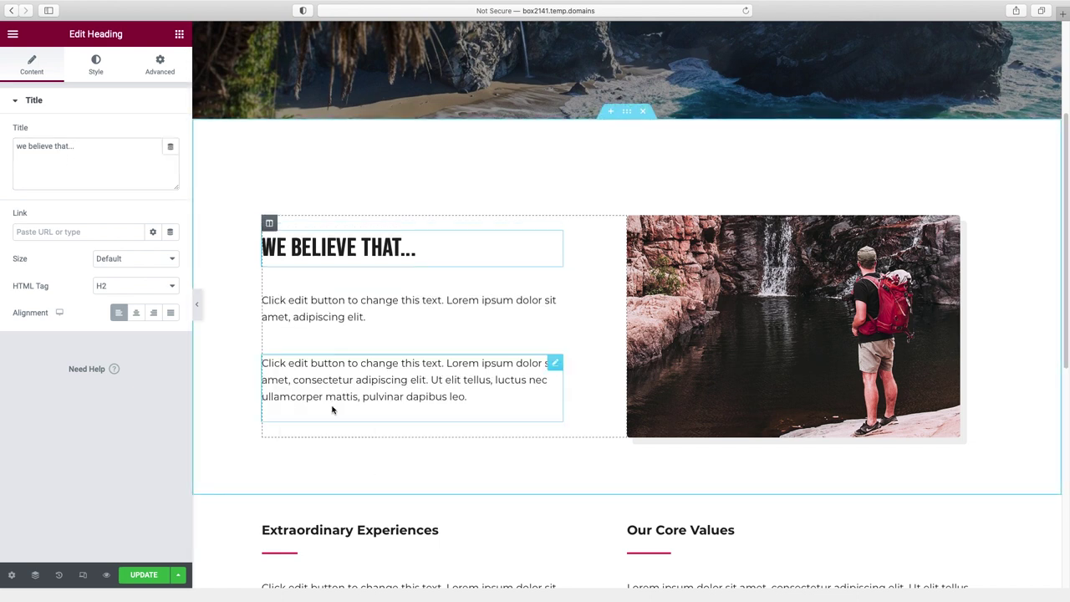
left_click(335, 308)
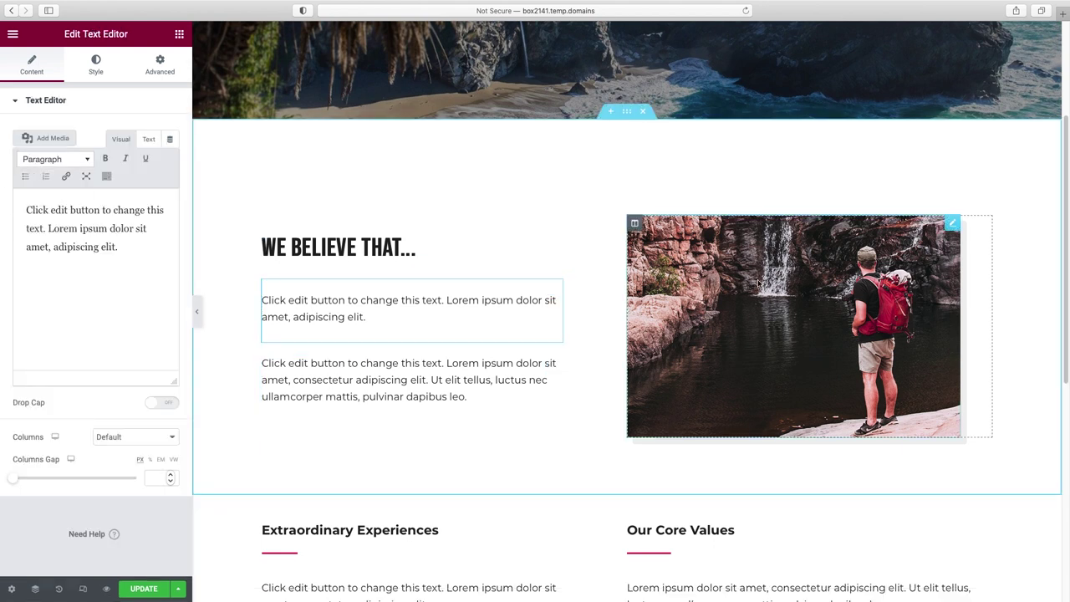
left_click(798, 285)
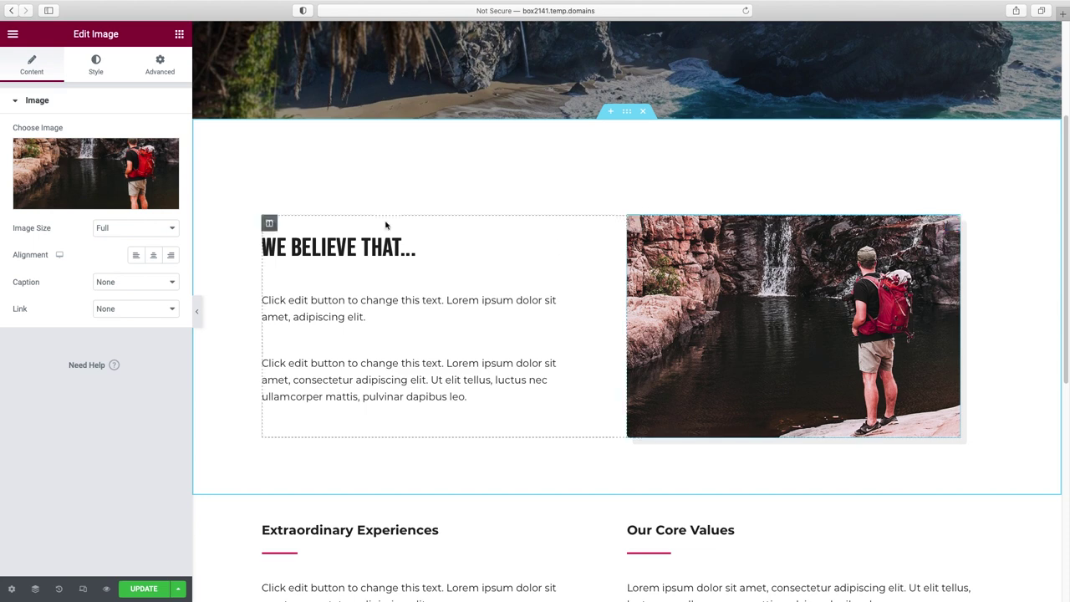
- Replace the mission photo with the picture of friends beside a van
left_click(84, 200)
left_click(613, 276)
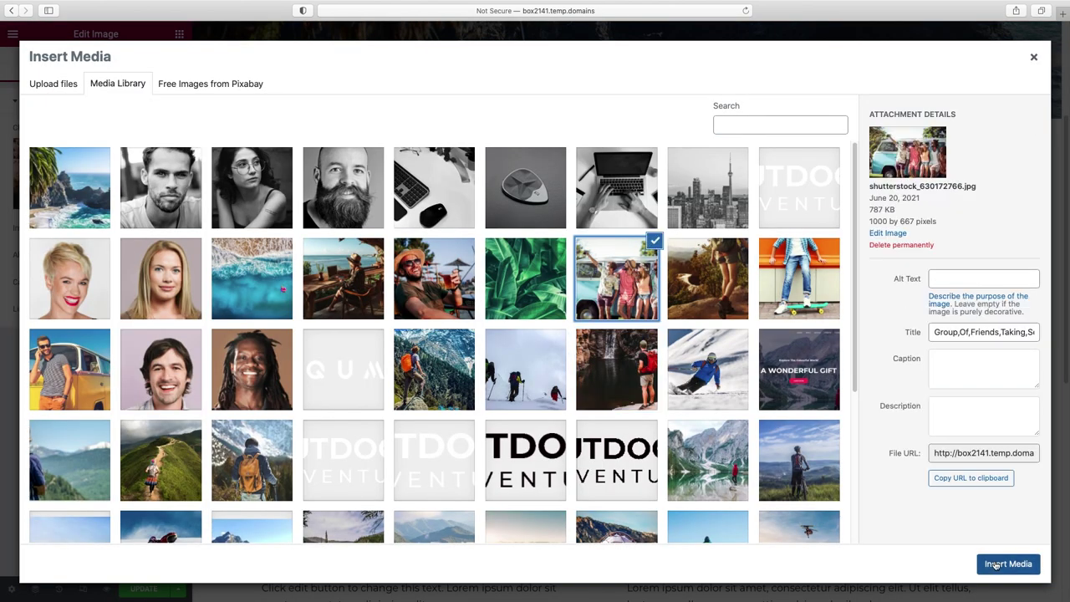
left_click(997, 566)
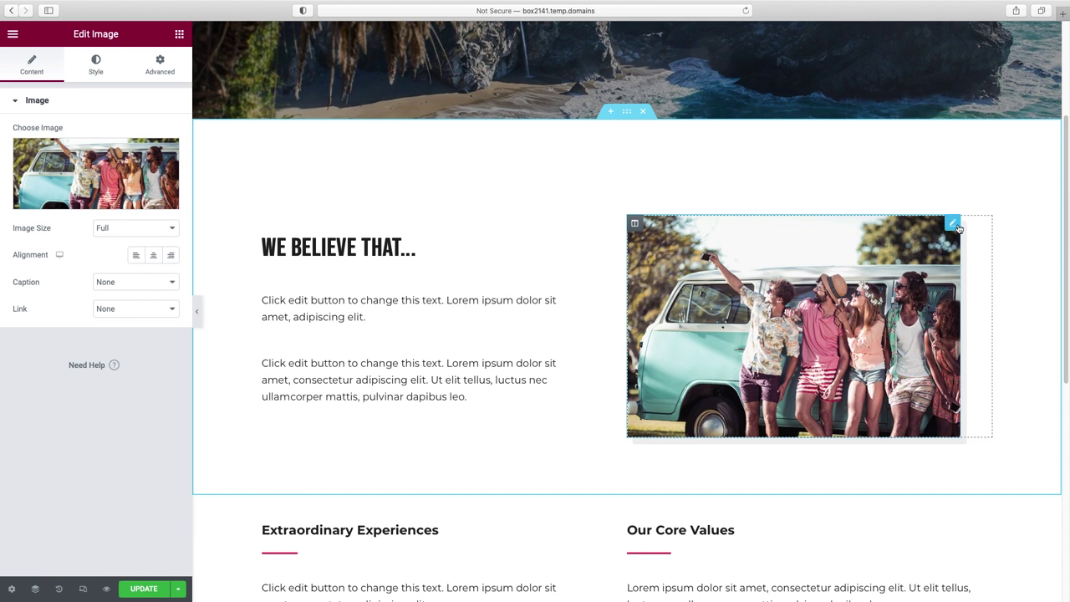
- Reset the image's CSS filters and box shadow to default
left_click(98, 67)
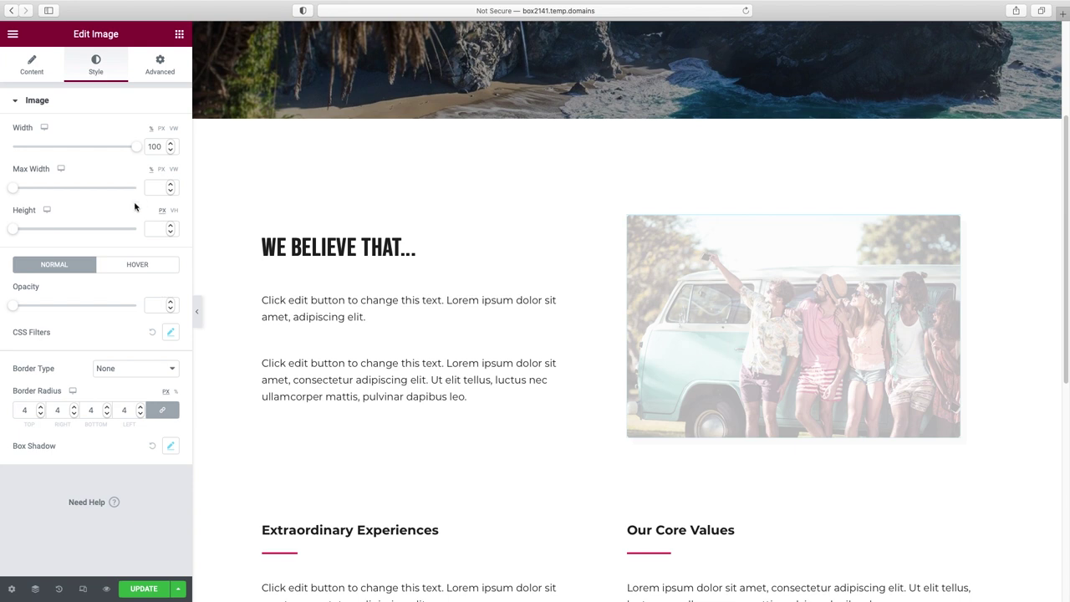
left_click(153, 334)
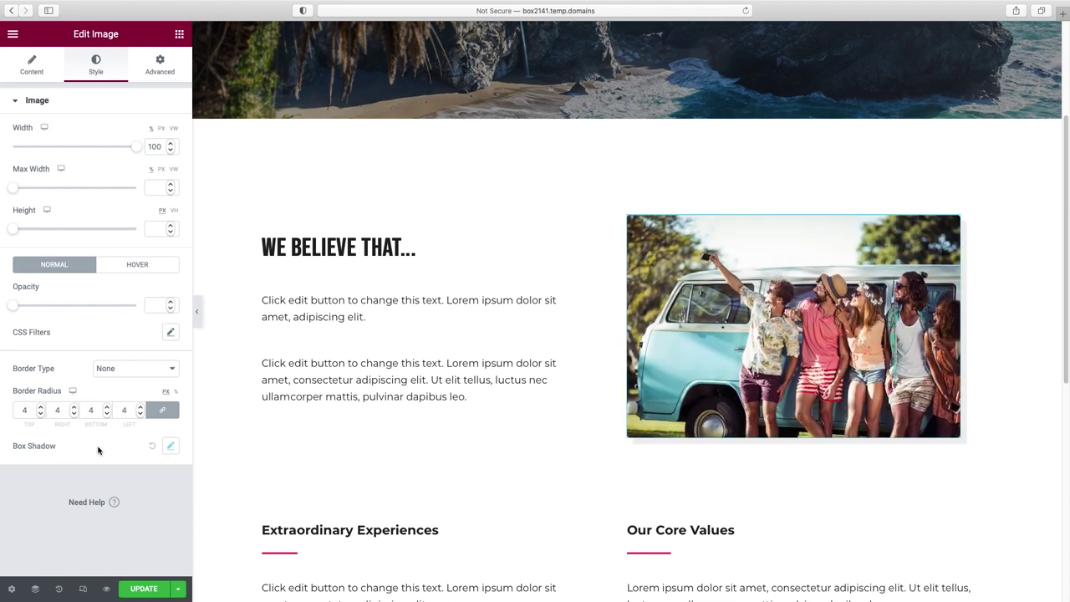
left_click(151, 446)
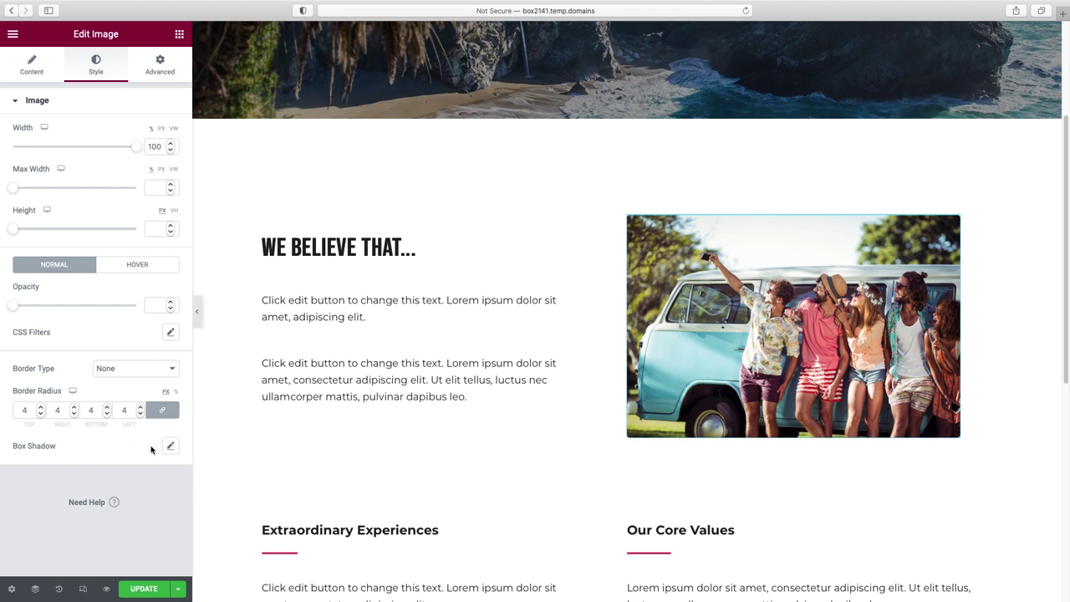
scroll(792, 412, "down", 3)
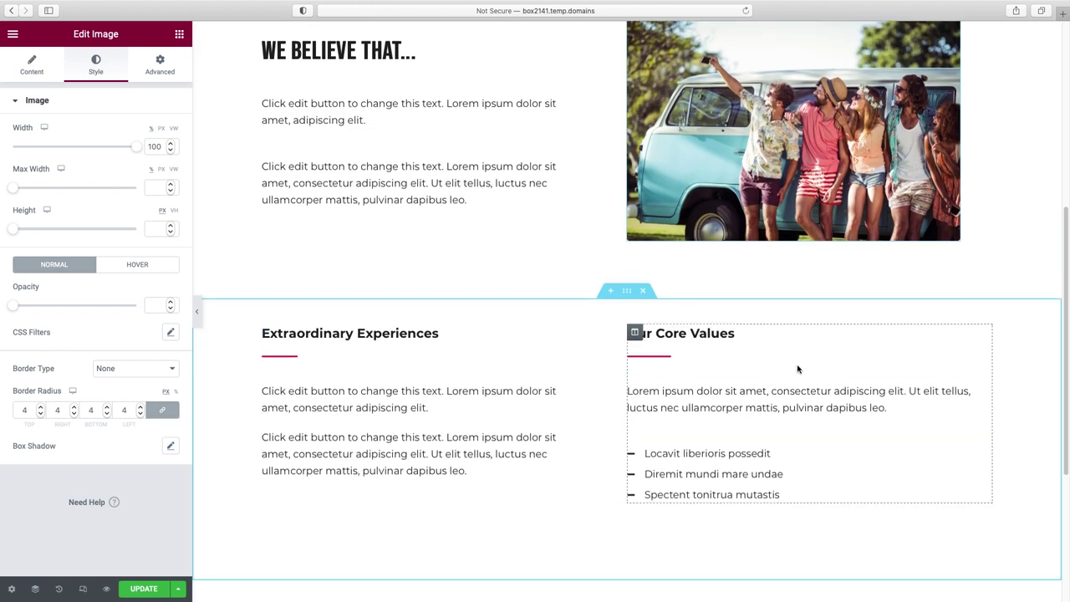
- Delete the Extraordinary Experiences / Our Core Values section
scroll(798, 368, "down", 1)
scroll(771, 361, "down", 3)
scroll(770, 335, "up", 3)
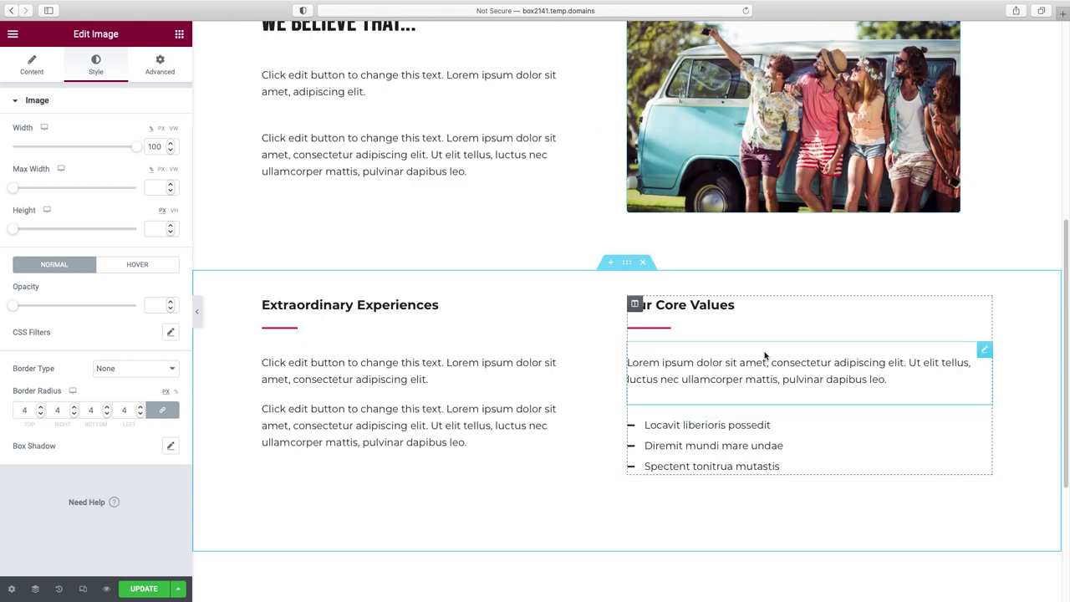
left_click(644, 264)
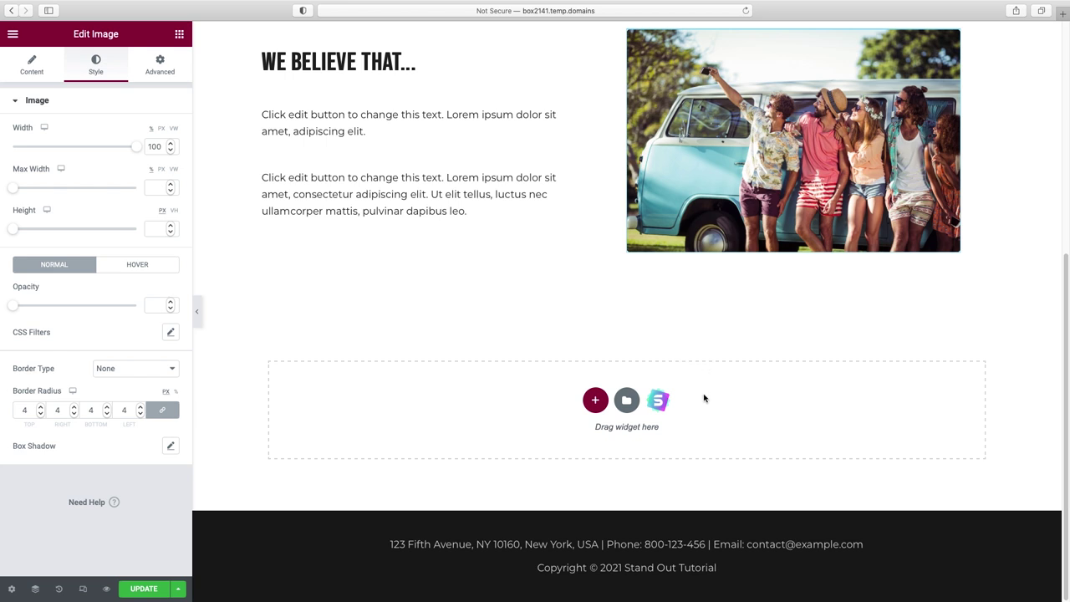
- Import the four-person team block from the template library's Team blocks category
left_click(659, 402)
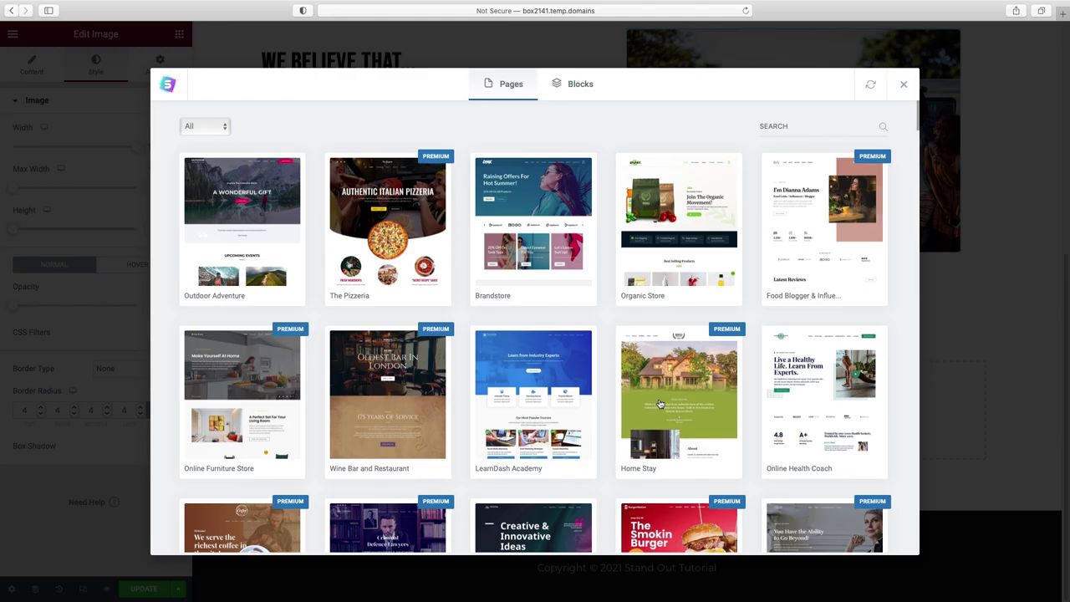
left_click(575, 83)
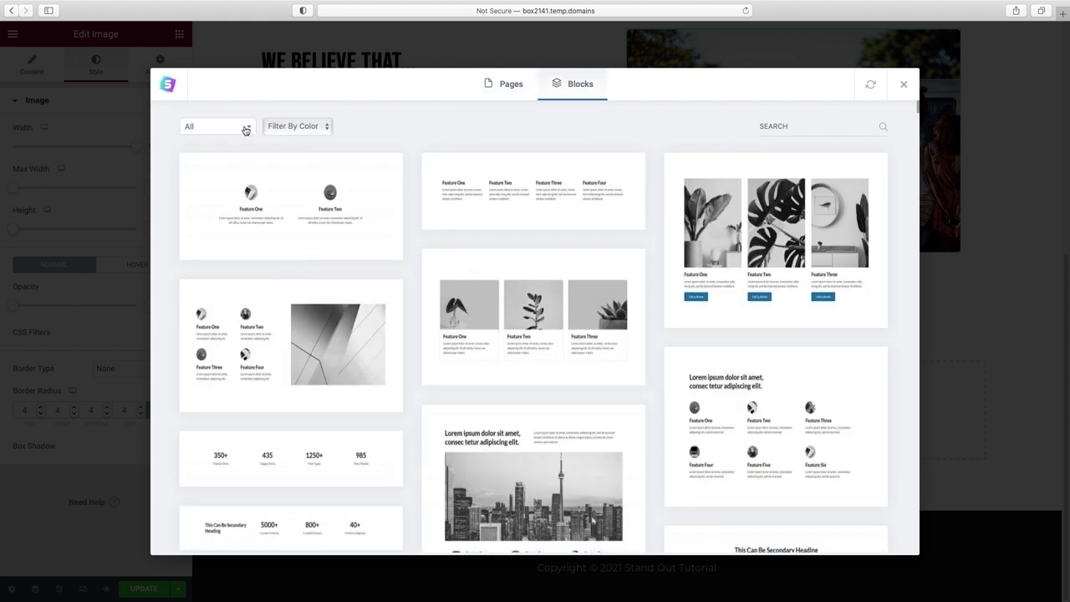
left_click(215, 126)
left_click(204, 201)
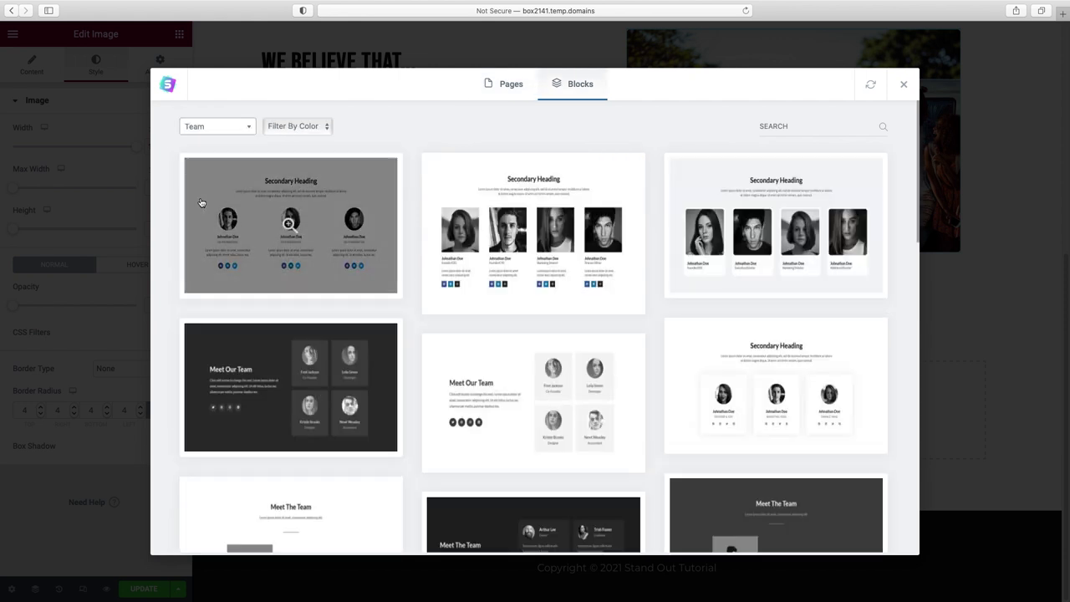
scroll(657, 261, "down", 10)
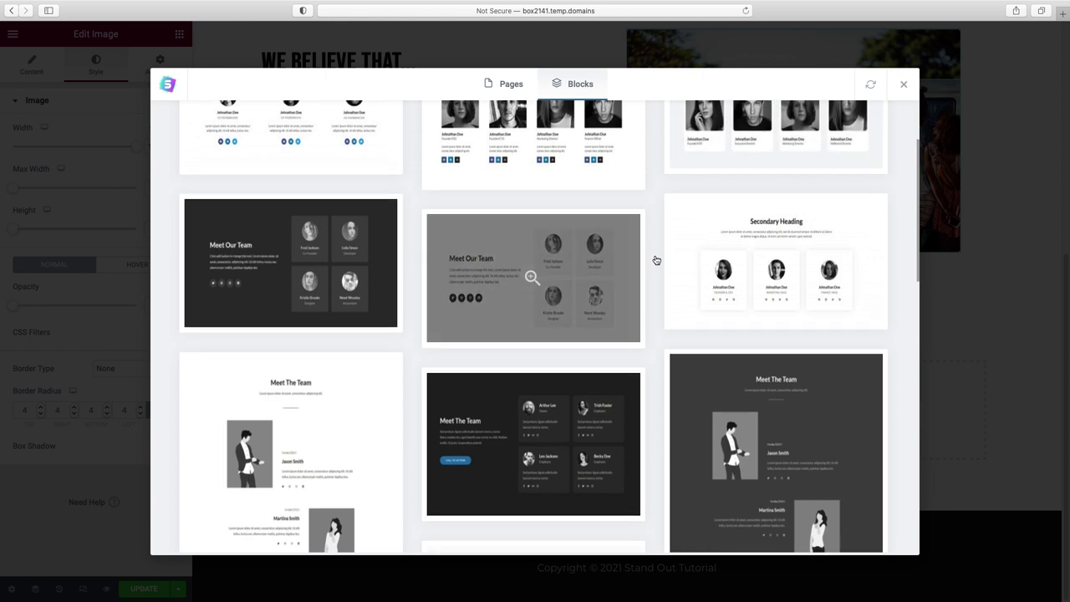
scroll(657, 261, "down", 14)
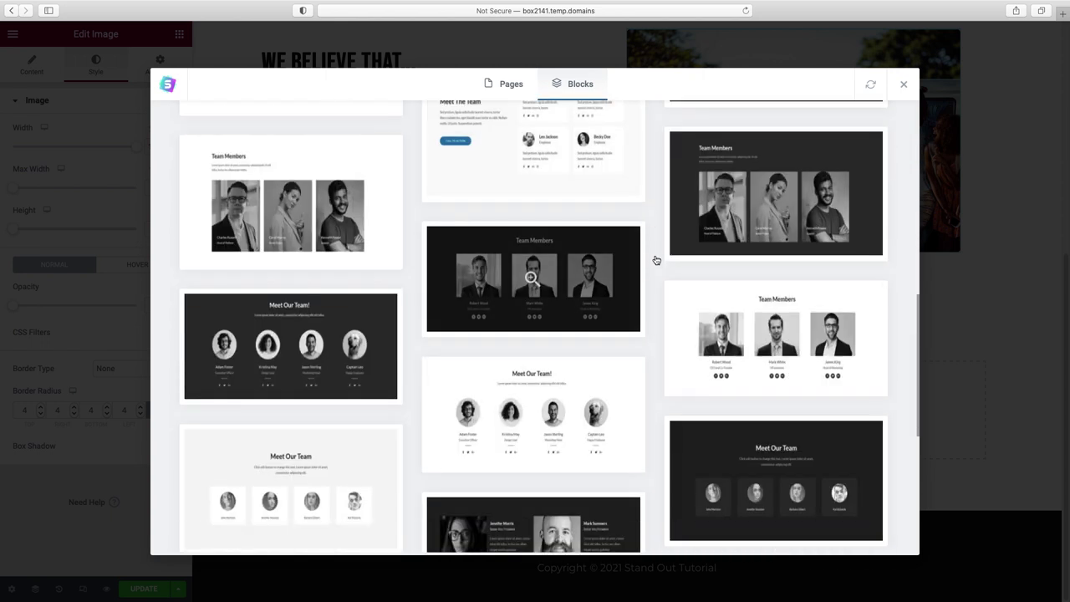
scroll(658, 262, "up", 8)
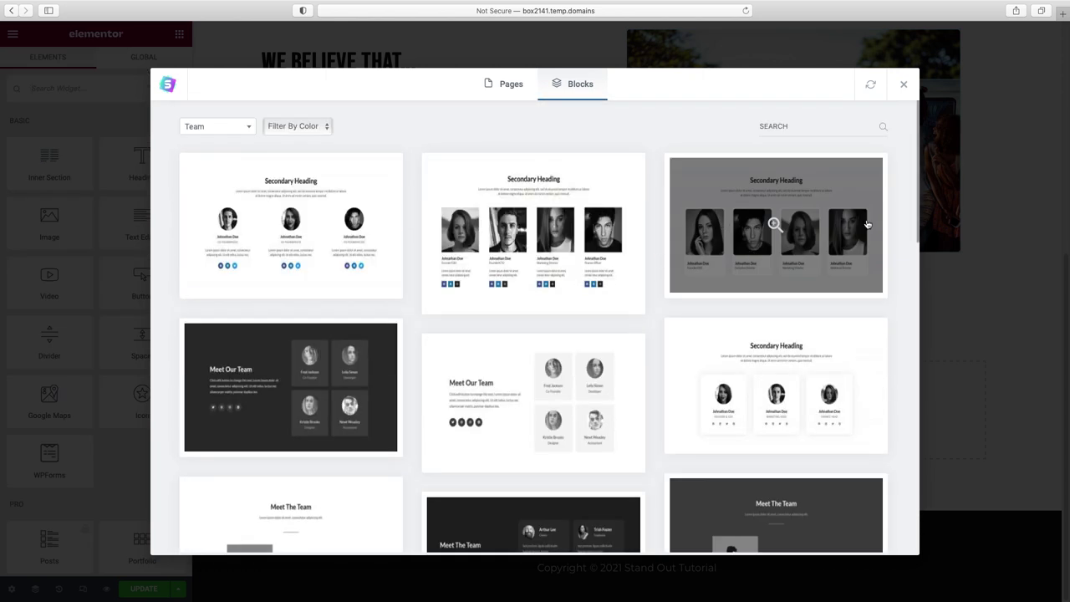
left_click(838, 217)
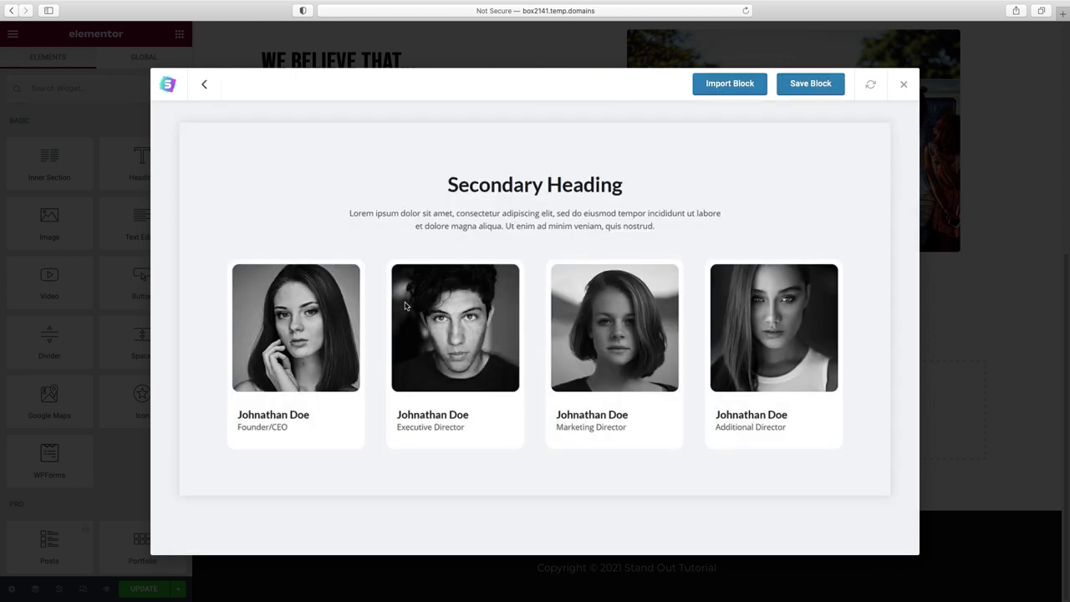
left_click(731, 85)
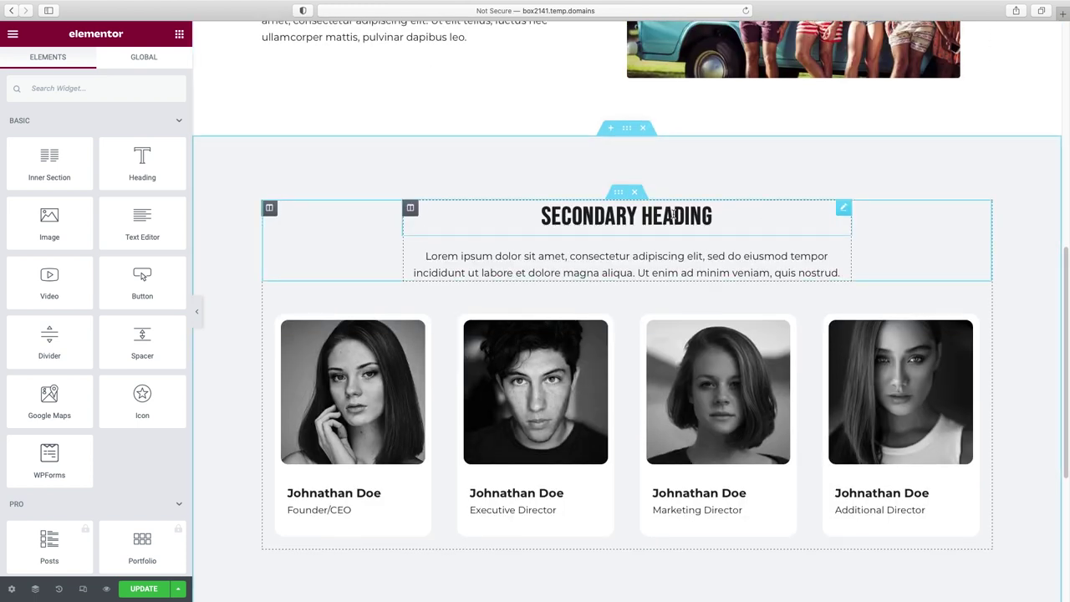
- Retitle the imported heading 'meet the team' and delete the lorem ipsum intro paragraph
left_click(673, 215)
triple_click(88, 148)
type("meet the team")
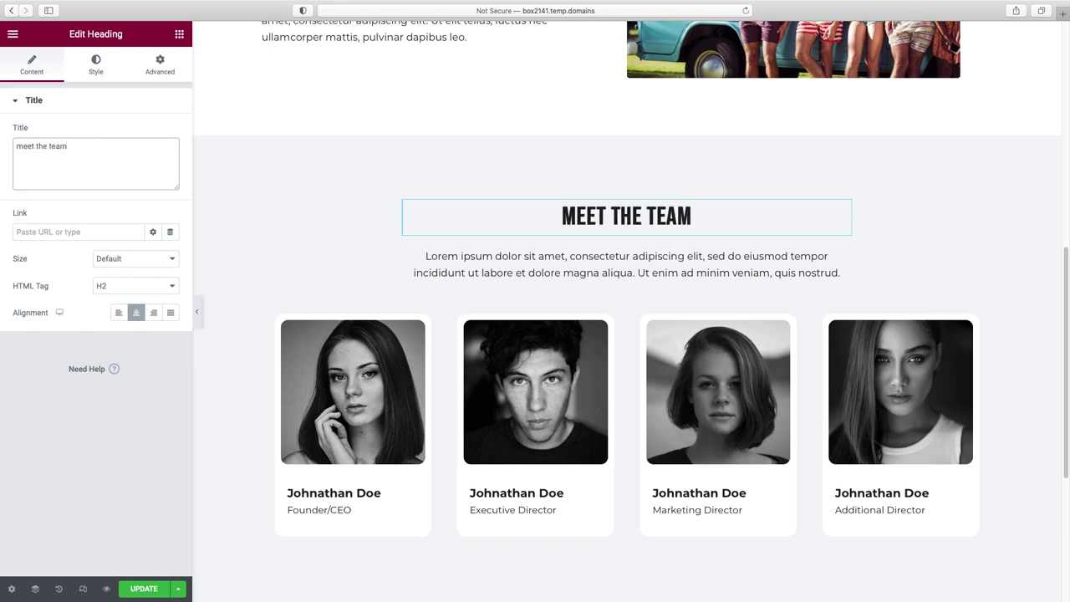
left_click(542, 269)
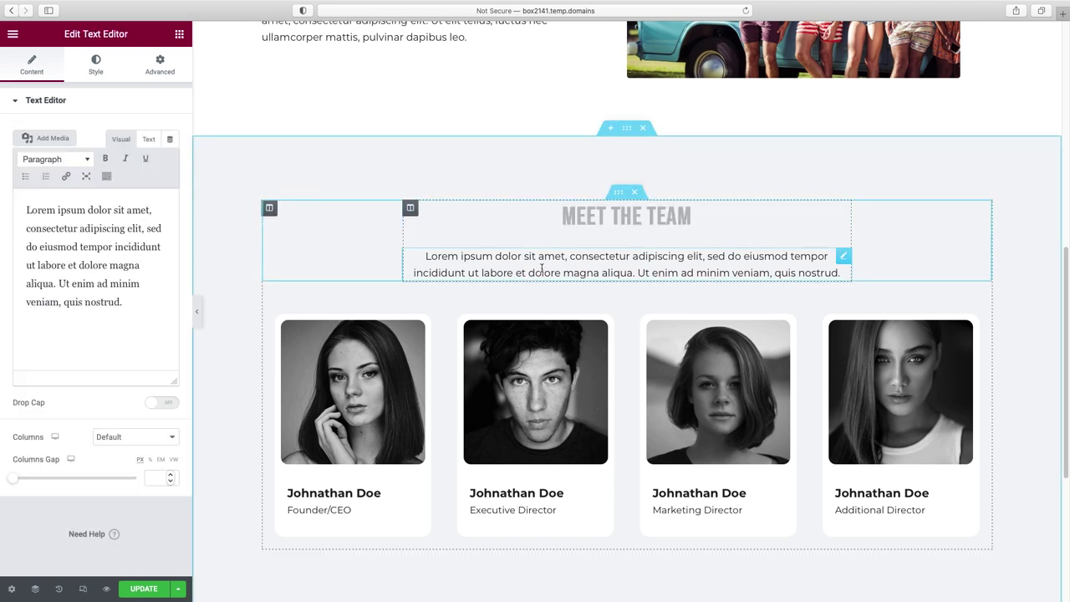
right_click(843, 261)
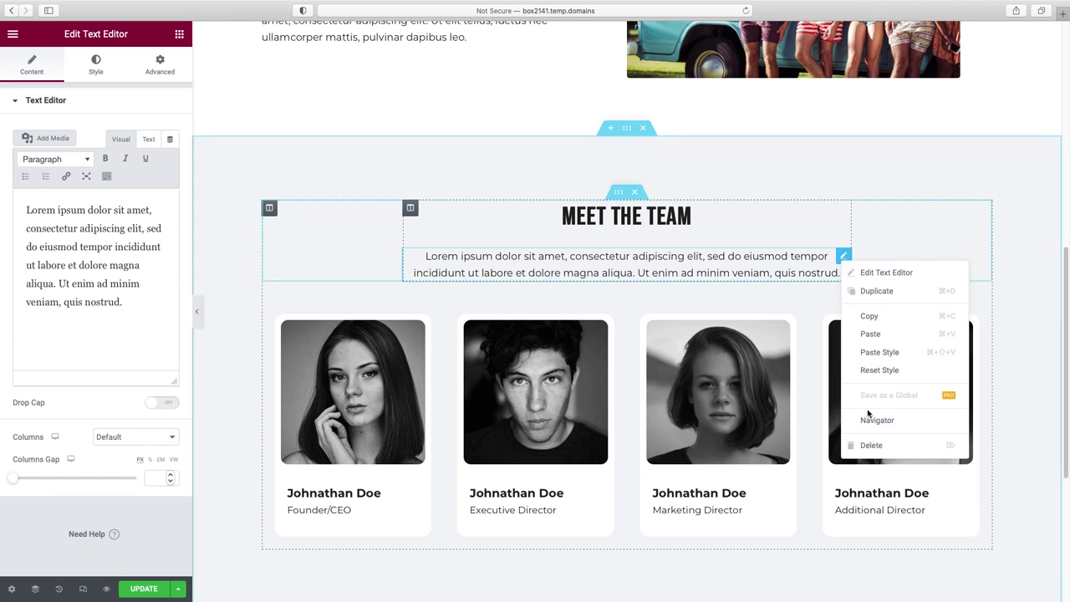
left_click(870, 446)
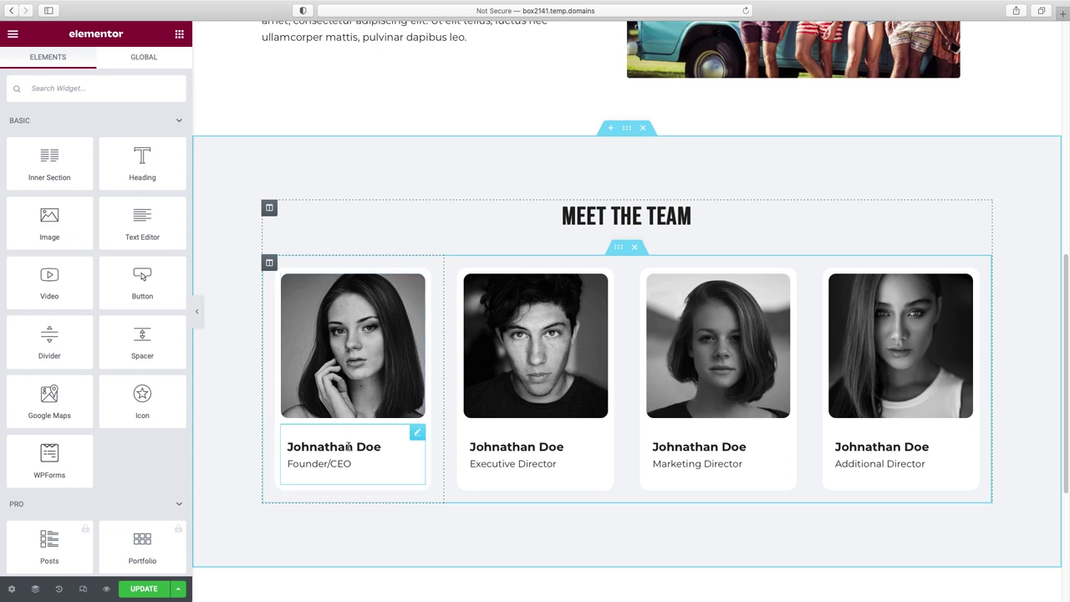
- Swap the first two card portraits for the man1 and woman2 photos
left_click(367, 340)
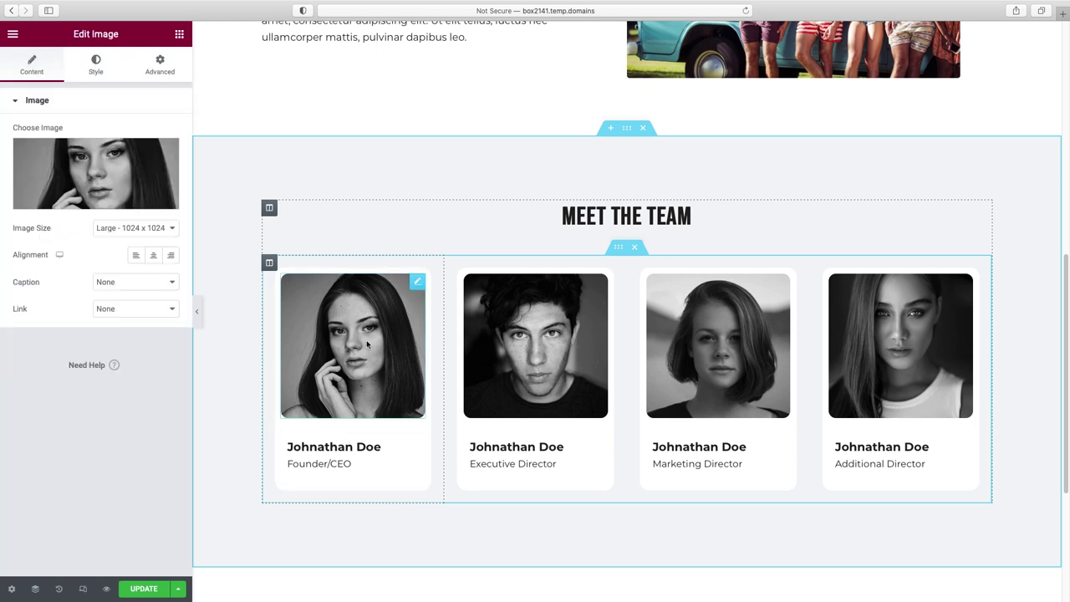
left_click(83, 201)
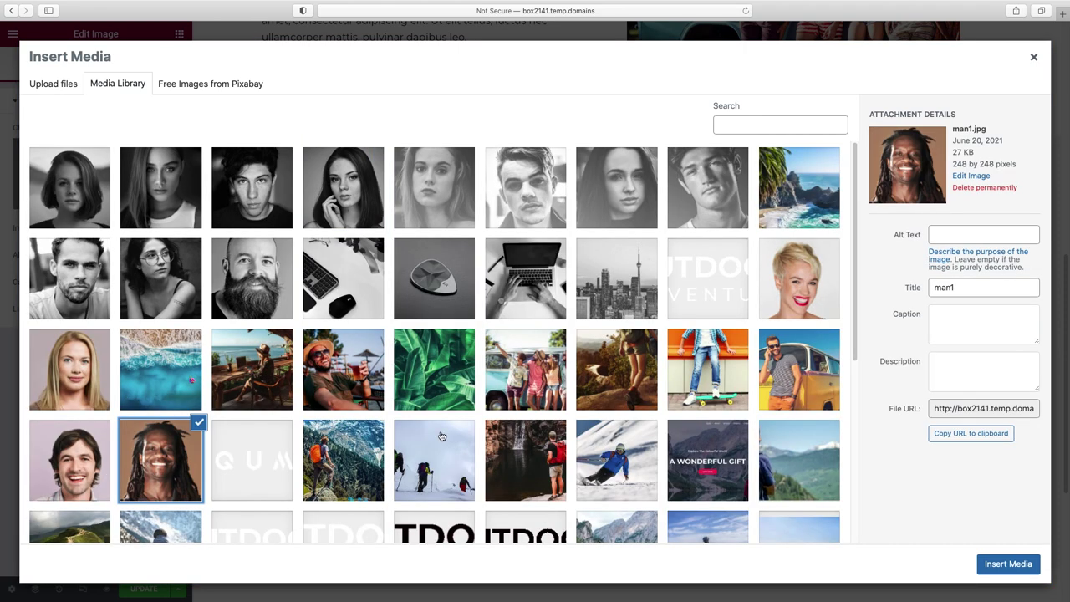
left_click(1011, 566)
left_click(581, 362)
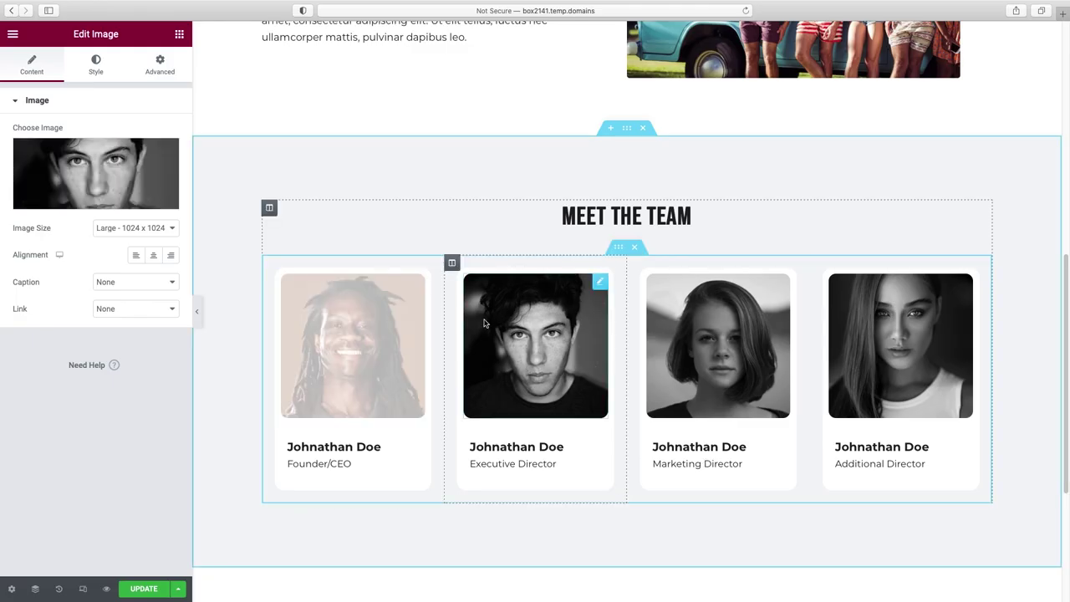
left_click(84, 192)
left_click(799, 278)
left_click(1008, 563)
- Swap the third and fourth card portraits for the woman1 and man2 photos
left_click(710, 374)
left_click(95, 169)
left_click(69, 369)
left_click(1009, 564)
left_click(901, 382)
left_click(95, 171)
left_click(70, 459)
left_click(999, 567)
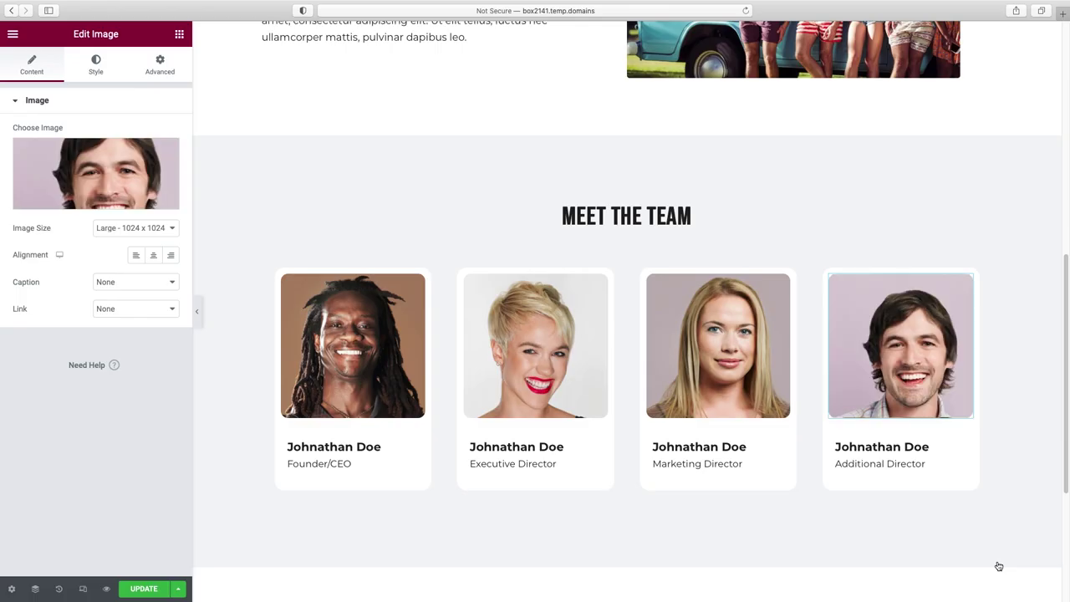
- Preview the Meet the Team section full width with the editor panel hidden, then restore it
left_click(198, 313)
scroll(560, 355, "up", 10)
scroll(559, 359, "down", 5)
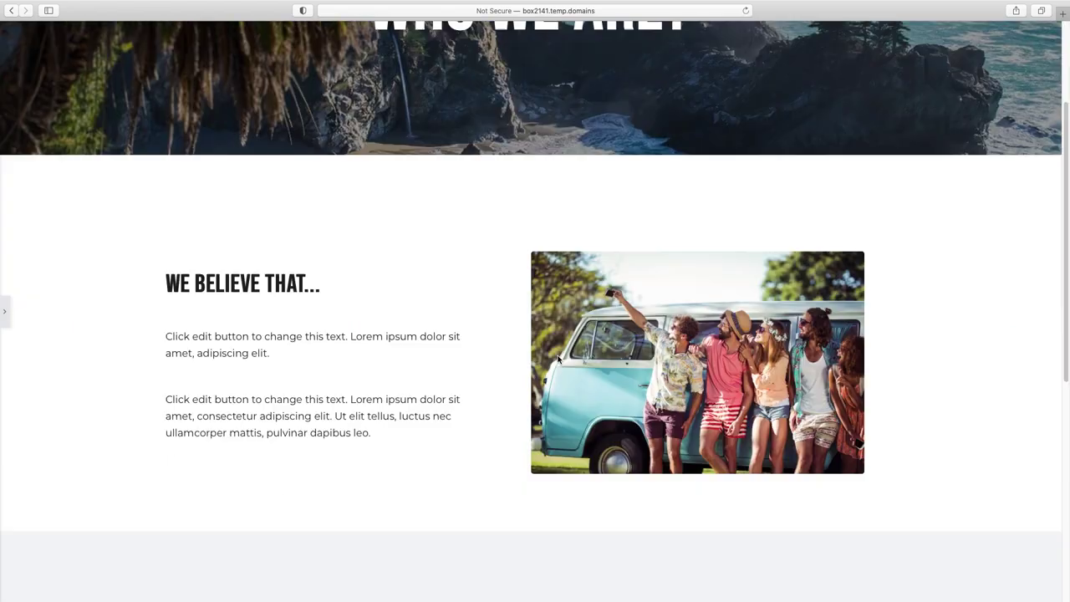
scroll(559, 359, "down", 3)
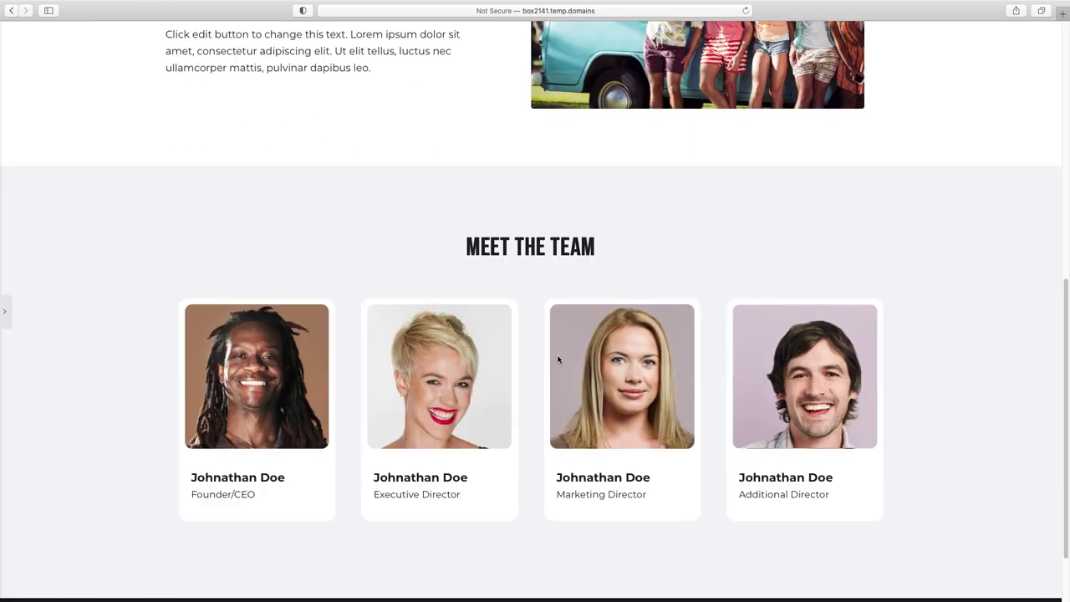
left_click(6, 311)
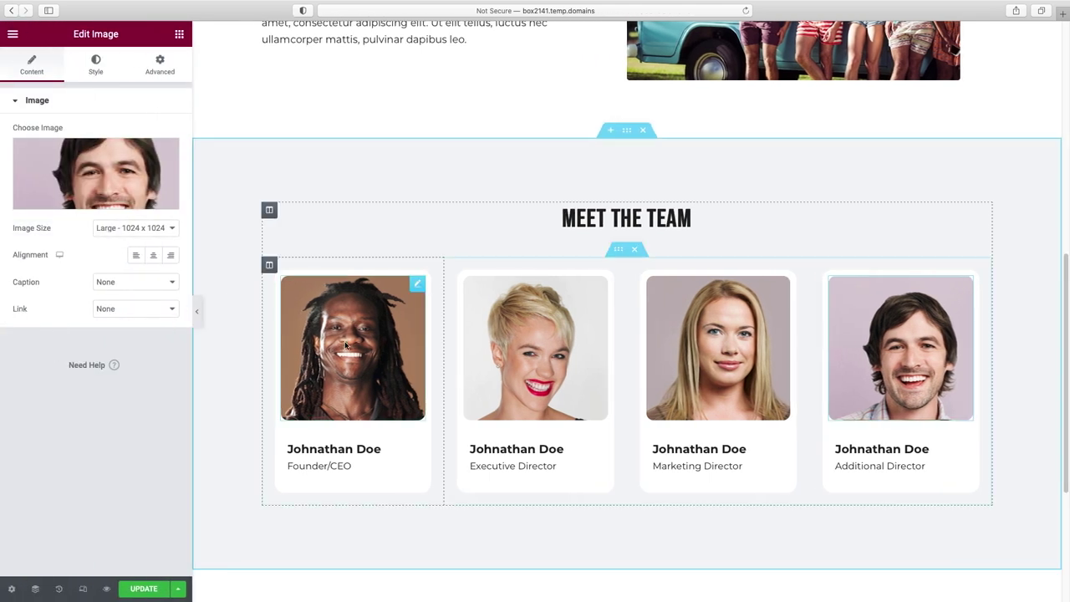
- In mobile view, set the Who We Are? heading's typography size to 57 px
left_click(82, 590)
scroll(649, 390, "down", 10)
scroll(659, 390, "up", 12)
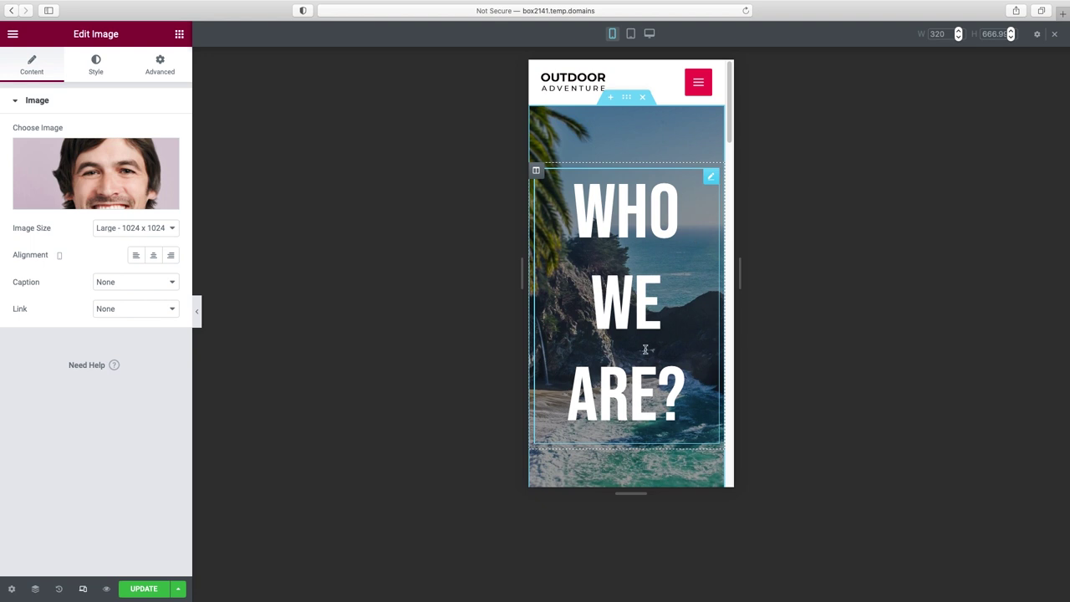
left_click(711, 180)
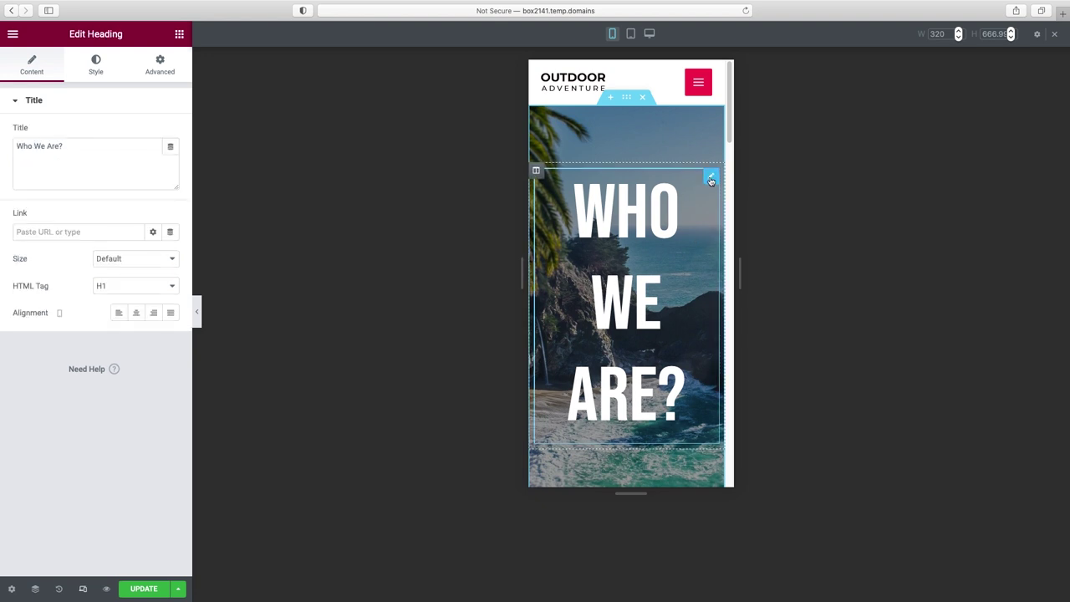
left_click(97, 70)
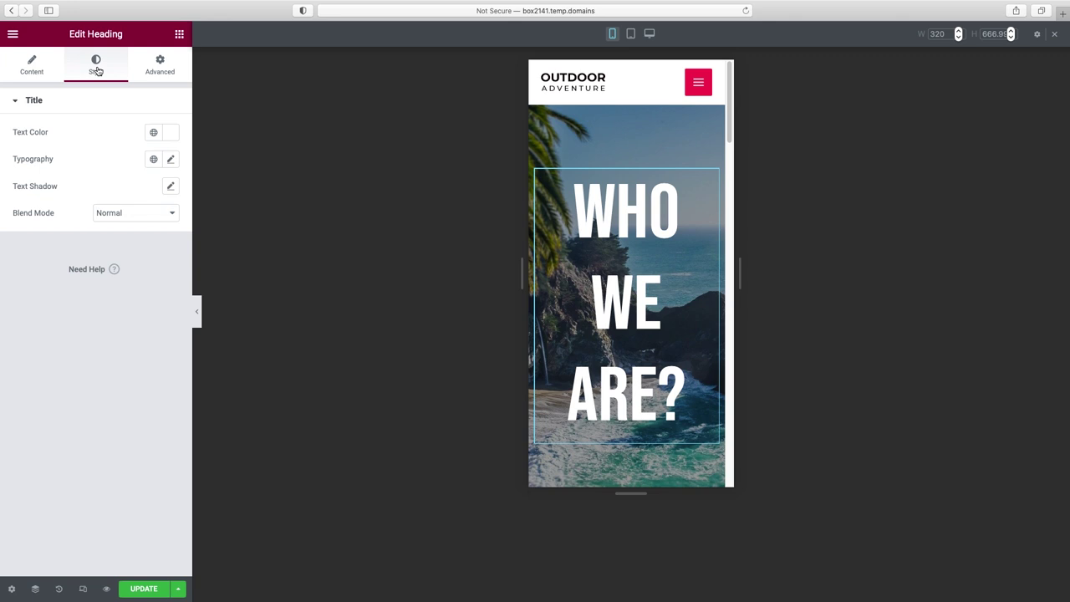
left_click(171, 160)
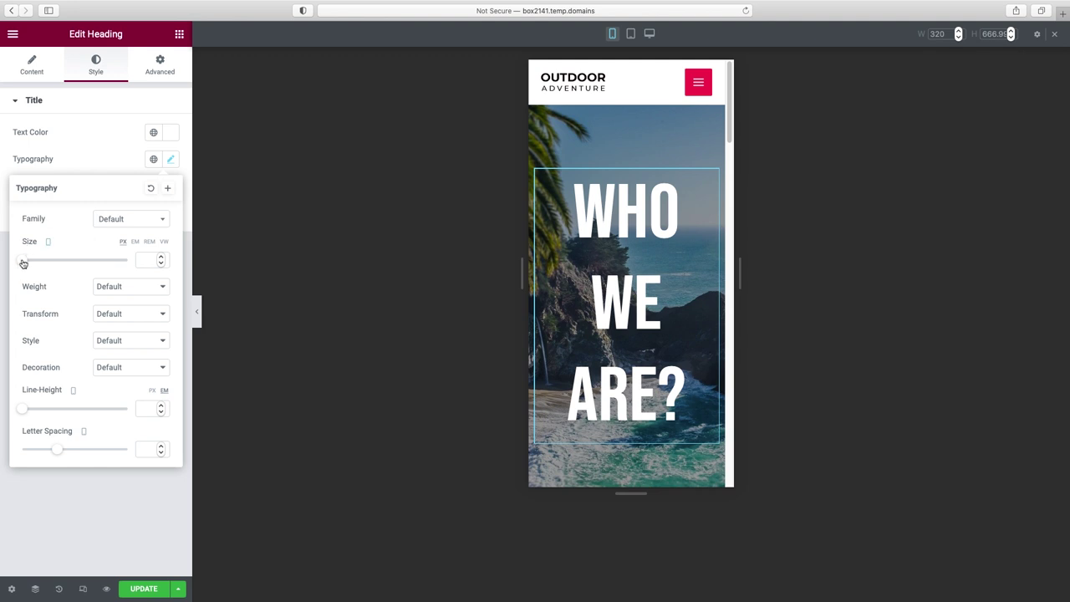
left_click_drag(23, 263, 52, 265)
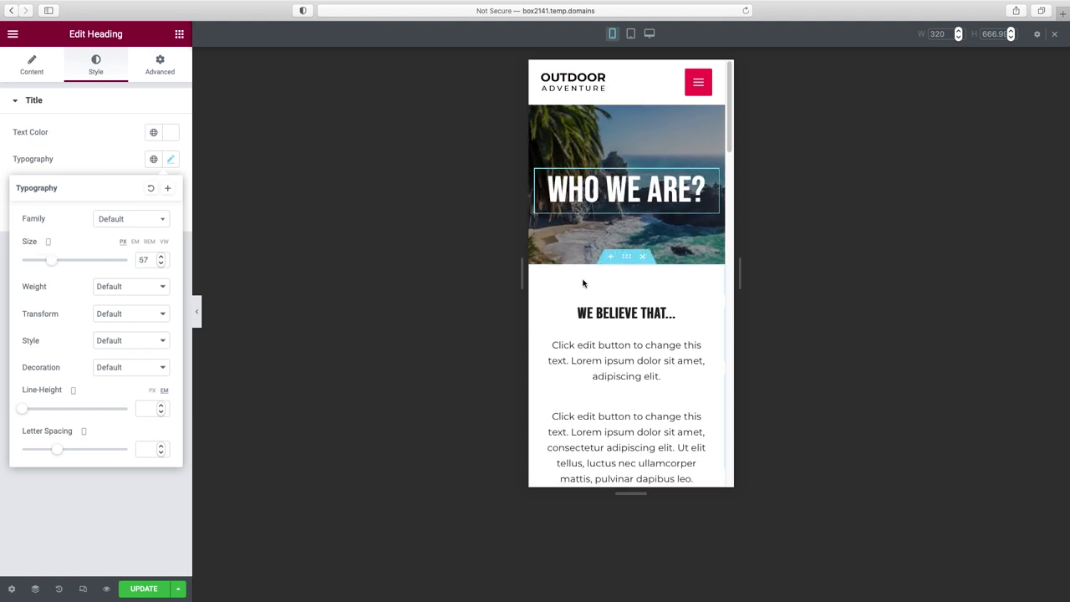
- Save the About page with Update and open its live preview
scroll(585, 284, "down", 5)
scroll(609, 294, "down", 8)
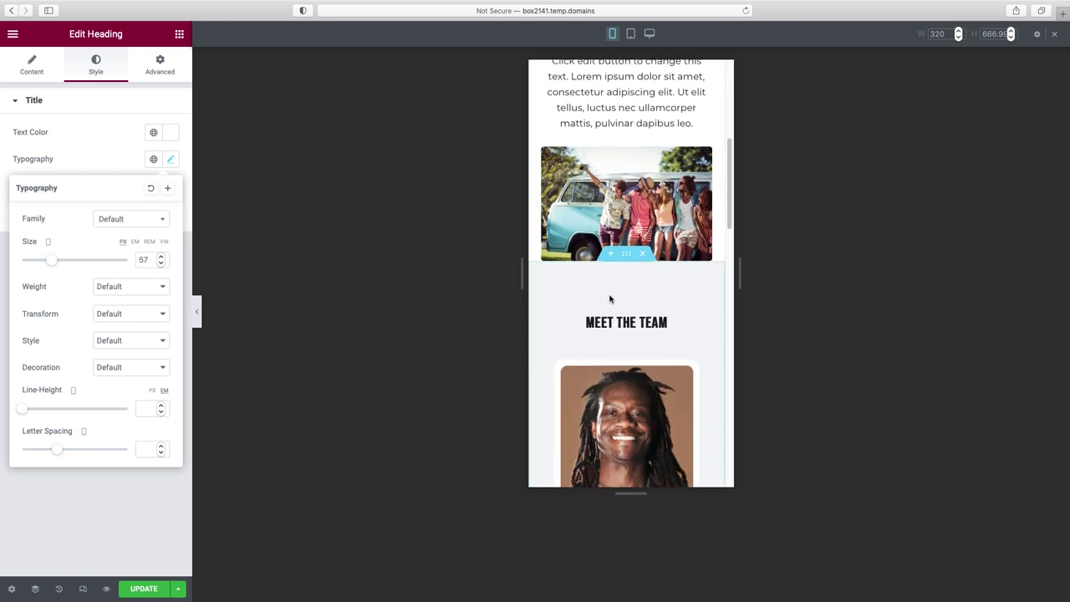
scroll(609, 295, "down", 10)
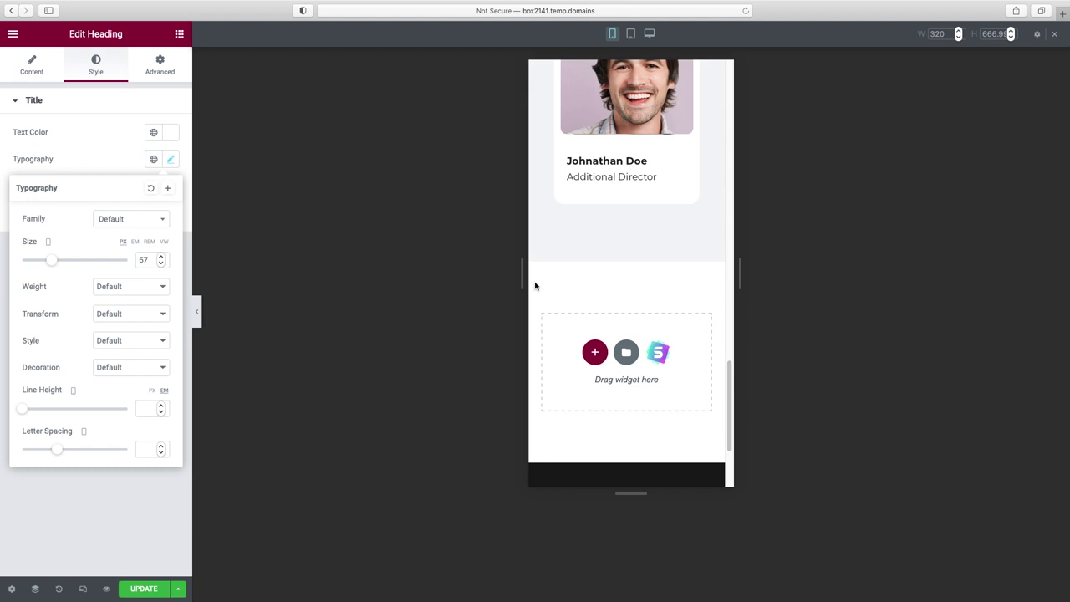
left_click(149, 590)
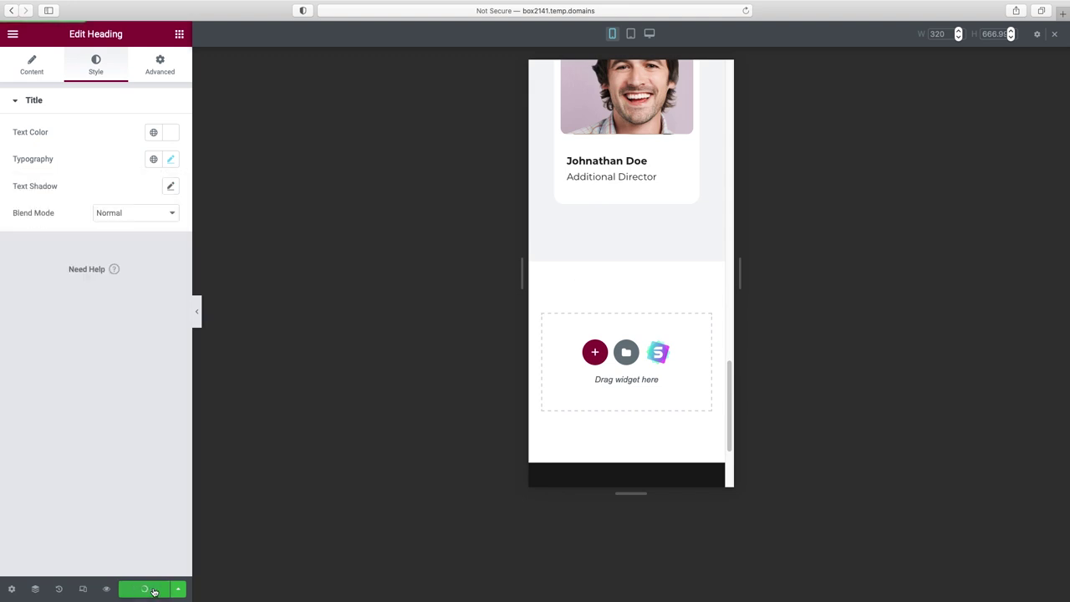
left_click(107, 589)
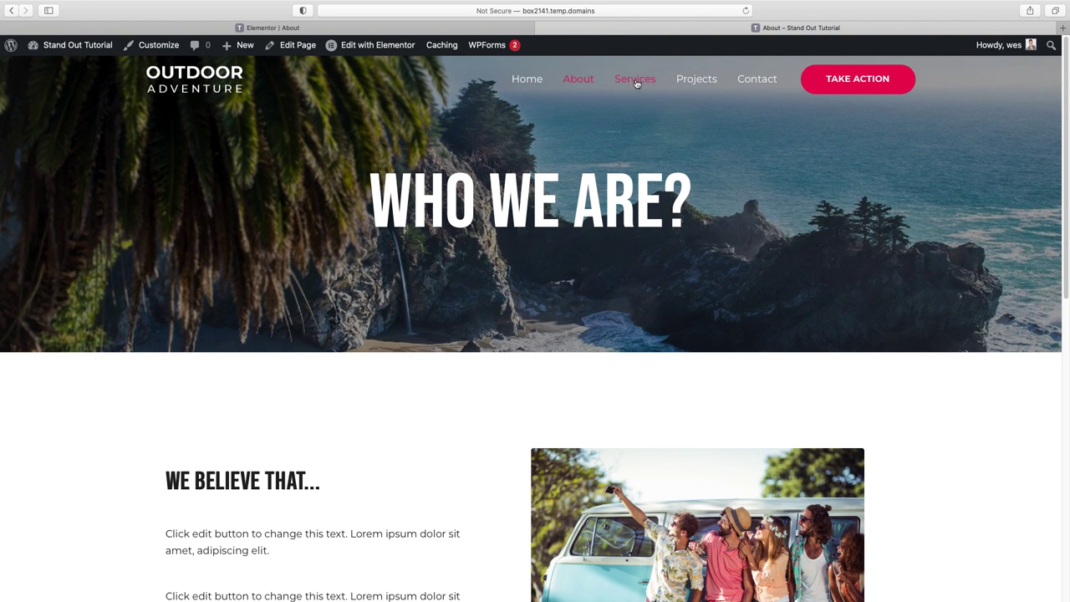
- Open the Services page in Elementor and prefix its SERVICES heading with 'Our'
left_click(634, 80)
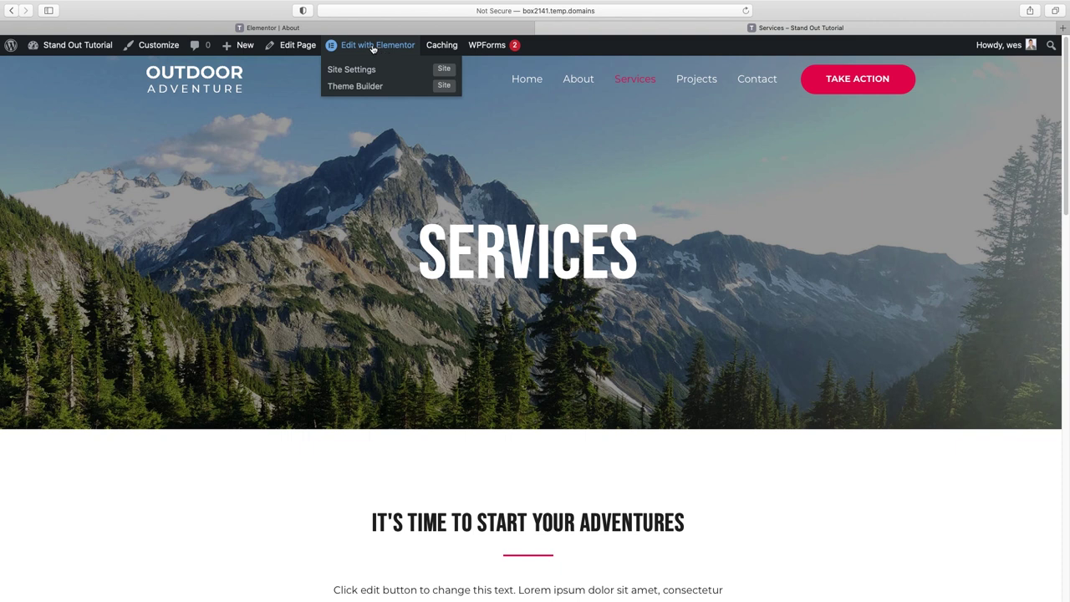
left_click(373, 46)
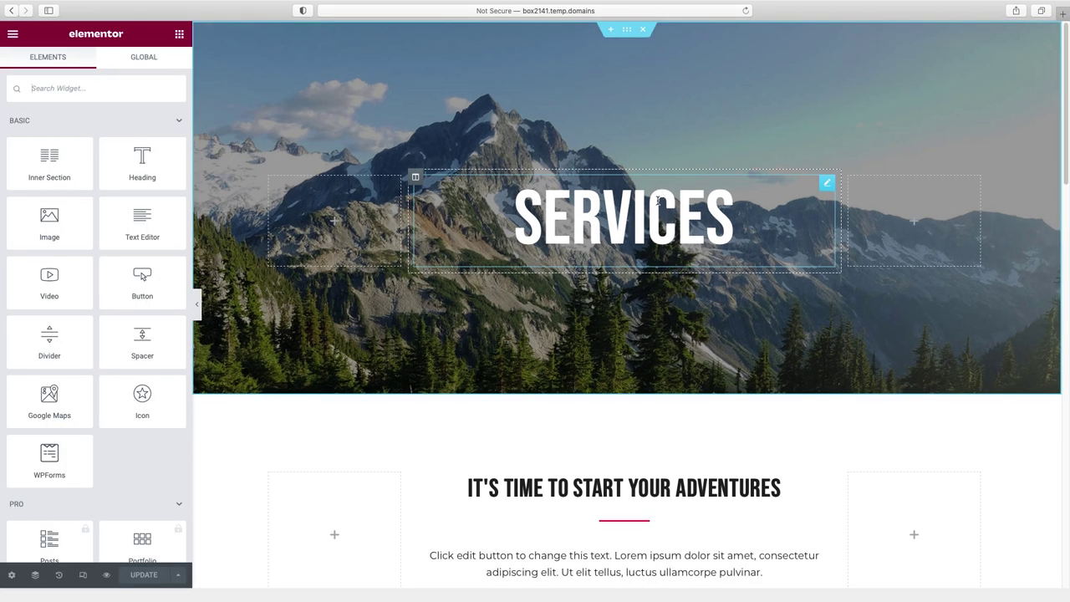
left_click(658, 200)
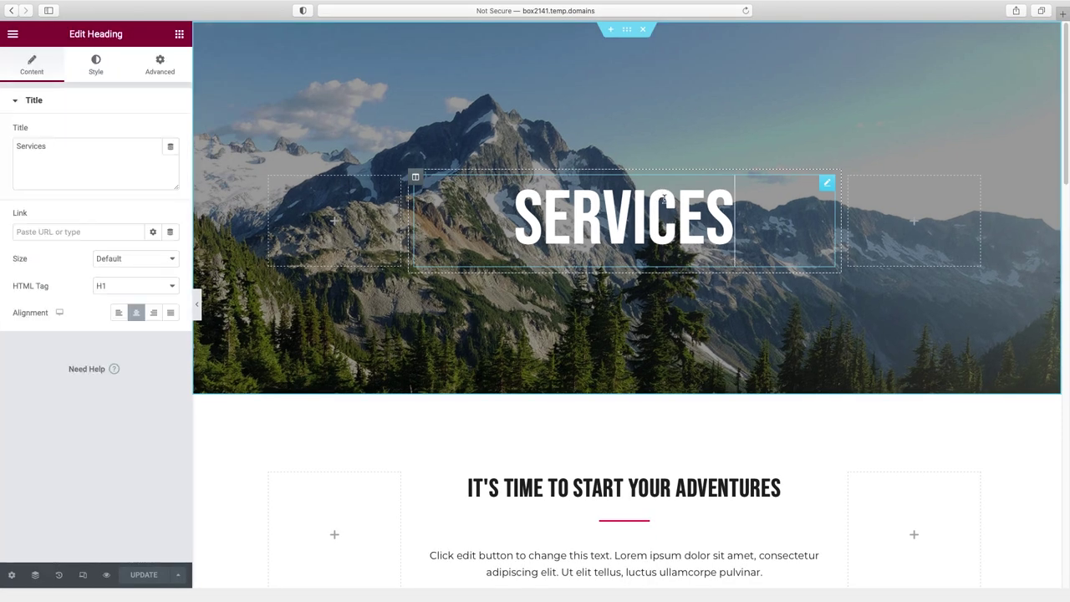
left_click(42, 148)
double_click(42, 147)
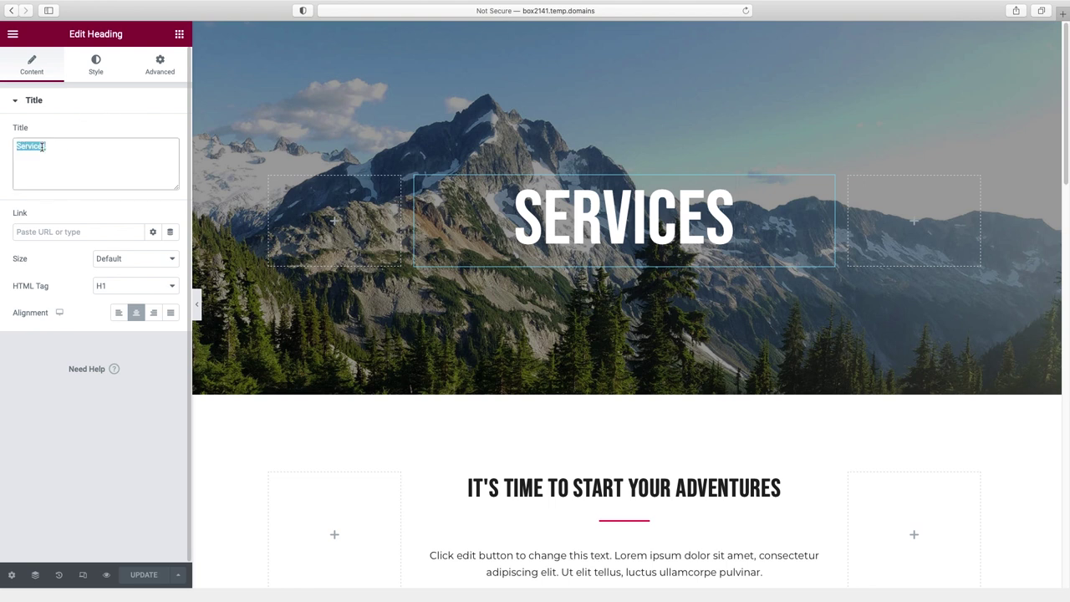
key("Left")
type("Our")
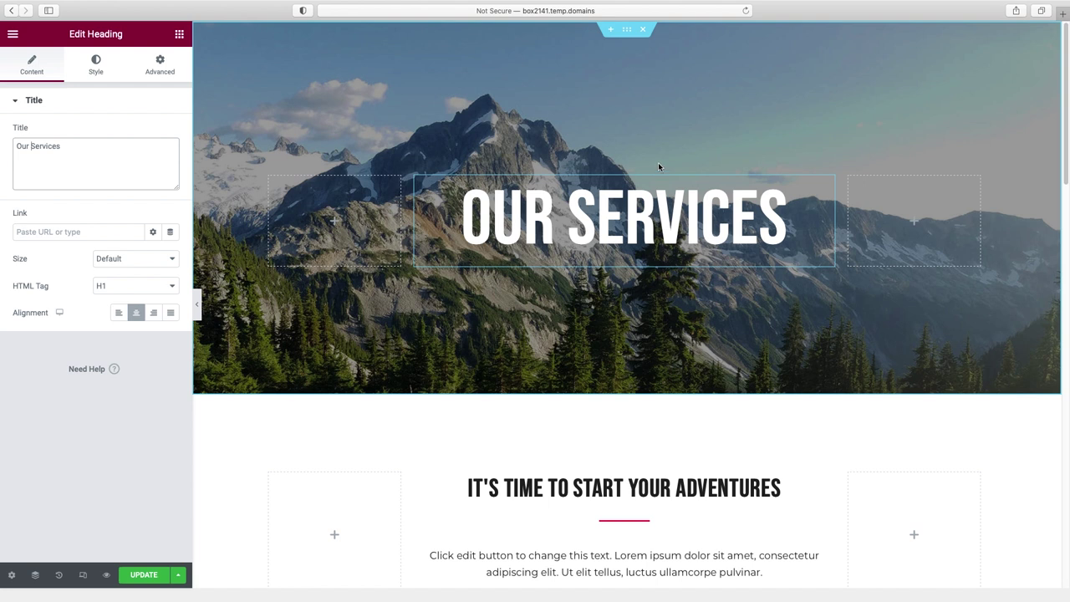
- Set the Services hero background image to the photo of a woman at a wooden table
left_click(627, 33)
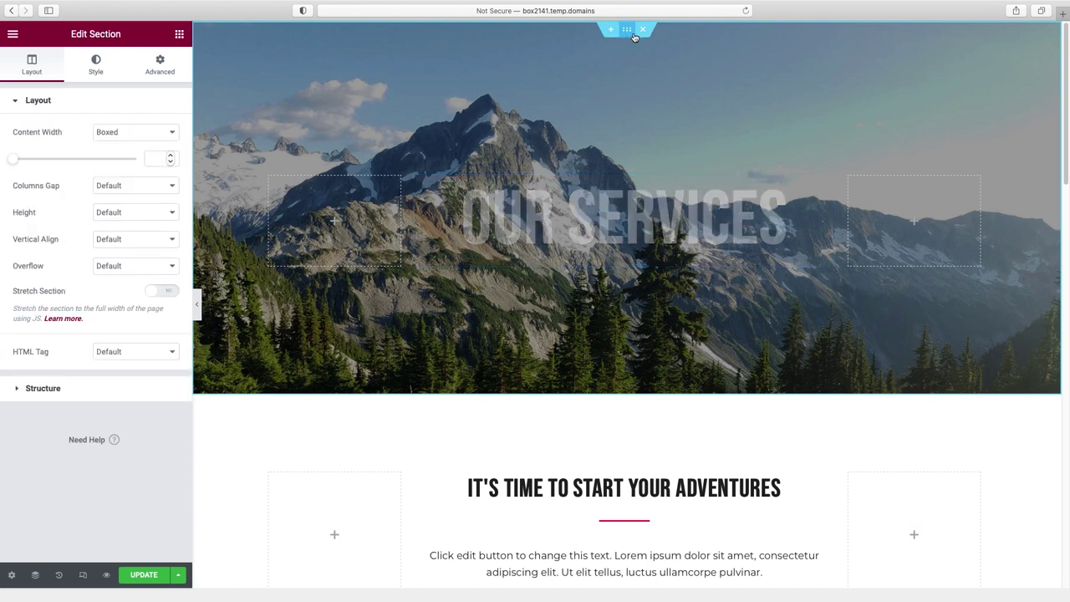
left_click(96, 67)
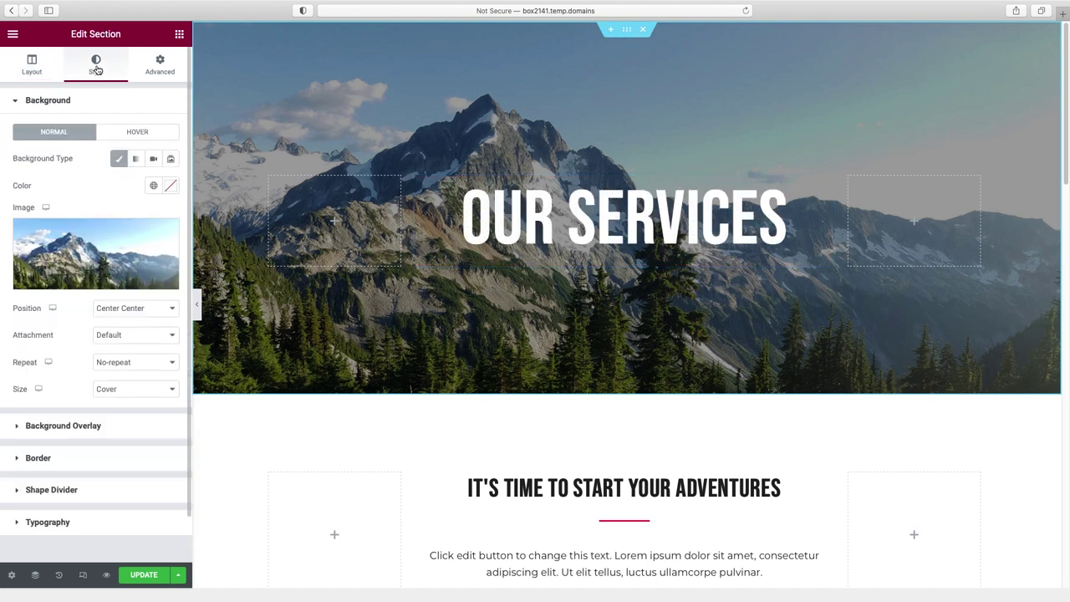
left_click(88, 278)
left_click(258, 409)
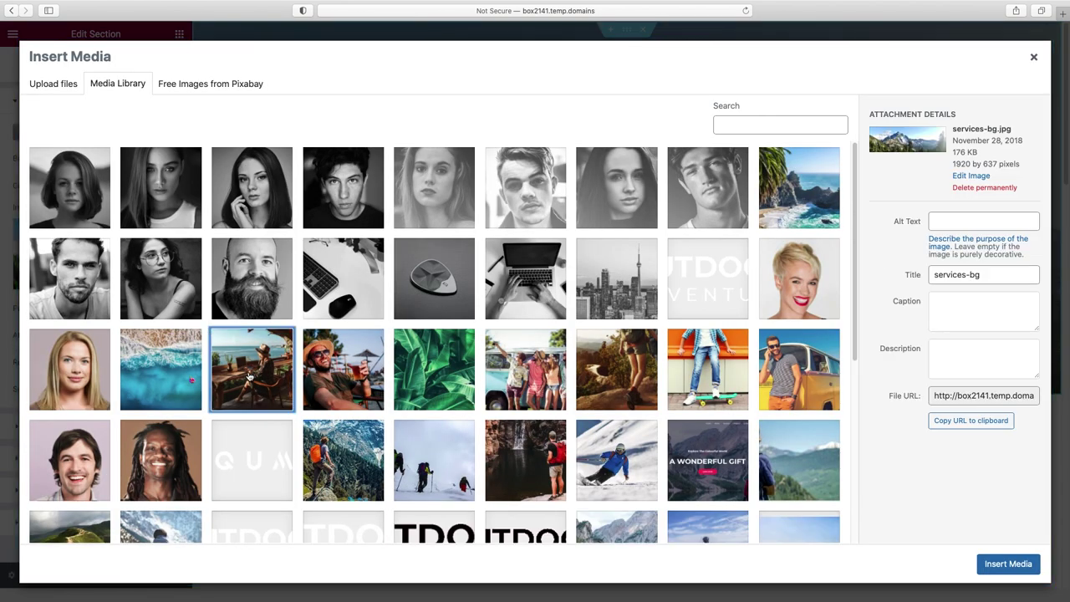
left_click(1011, 565)
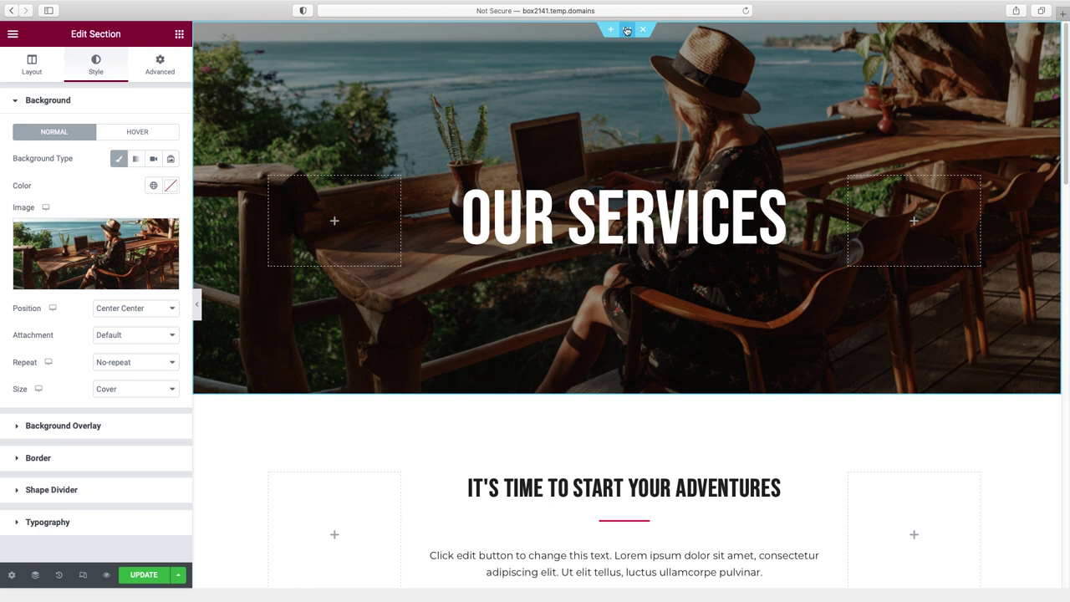
- Change the Services hero's top and bottom padding to 150
left_click(160, 71)
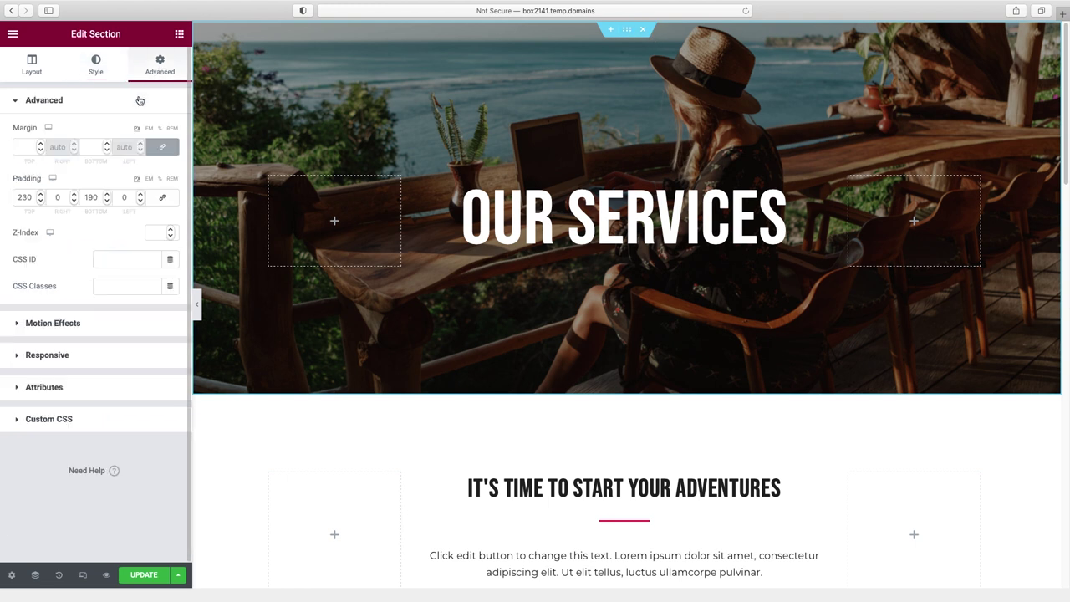
left_click_drag(26, 198, 5, 198)
type("15")
left_click(90, 196)
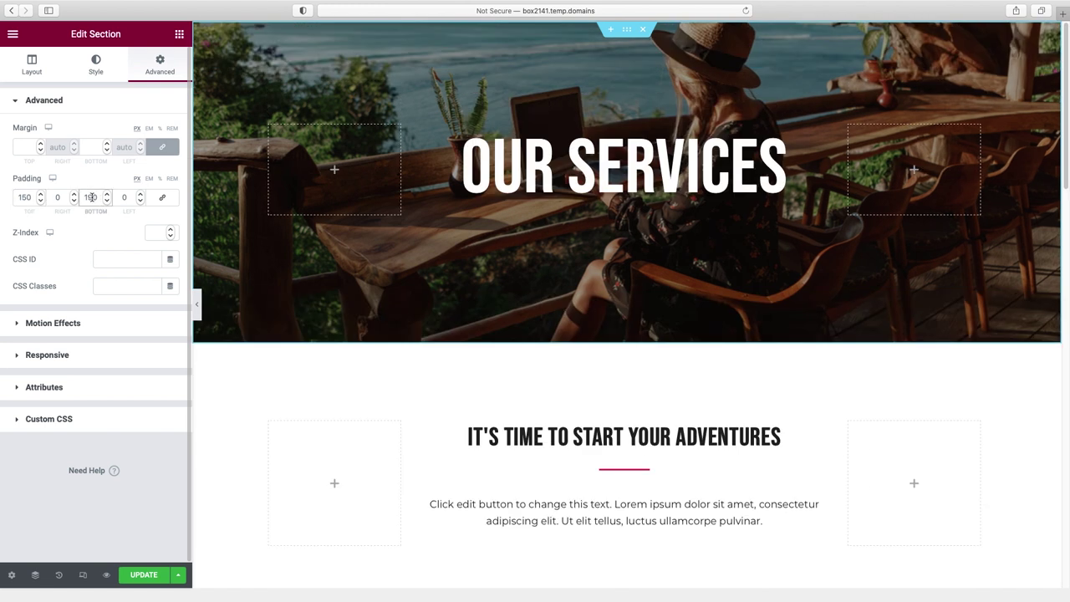
key("Delete")
type("5")
scroll(784, 347, "down", 2)
scroll(784, 347, "down", 4)
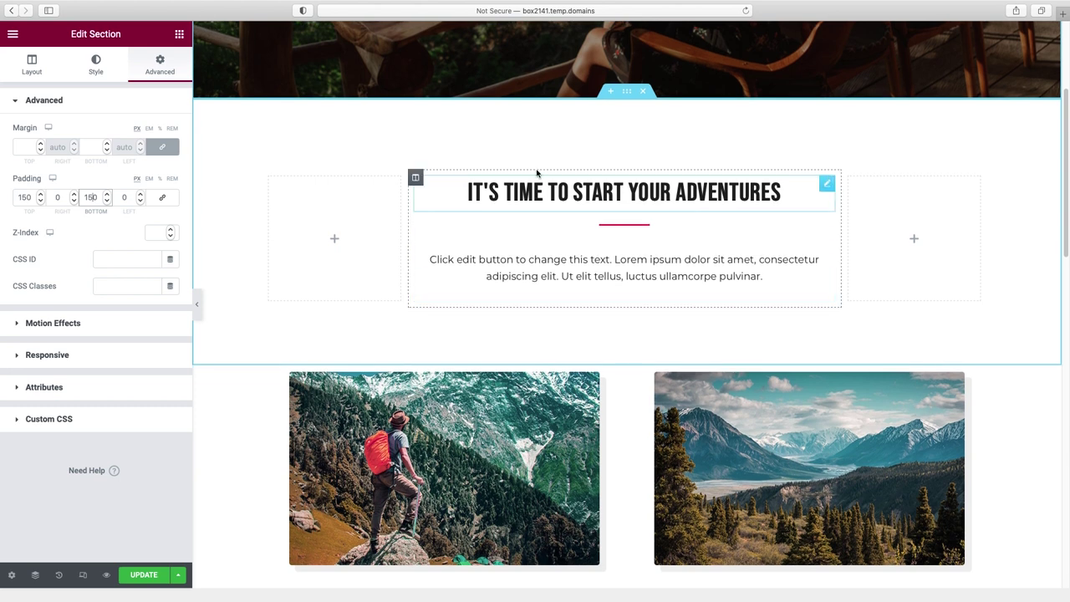
scroll(573, 260, "down", 8)
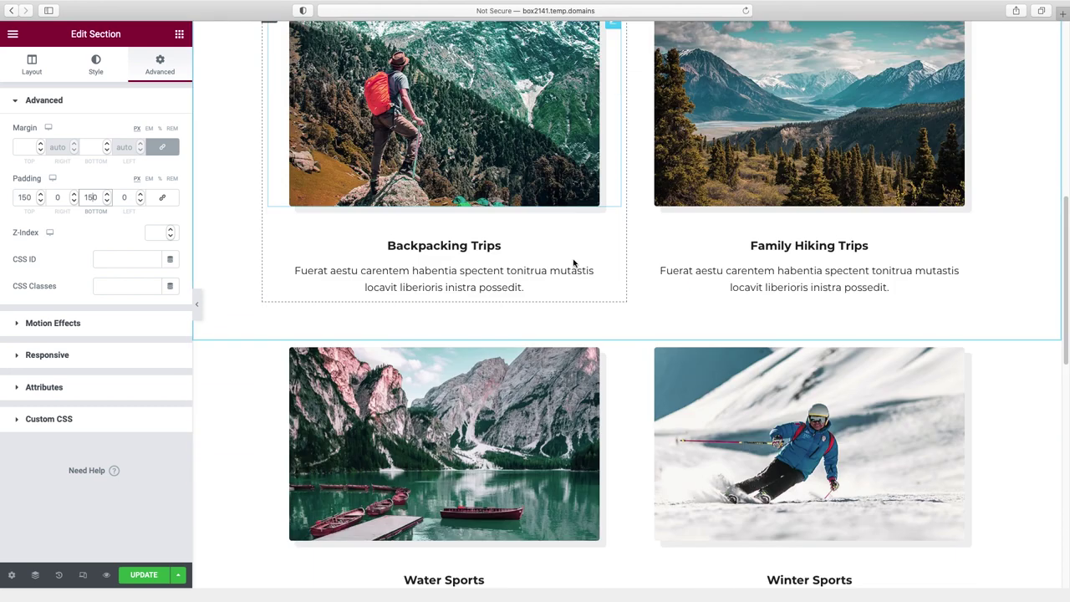
scroll(788, 421, "up", 15)
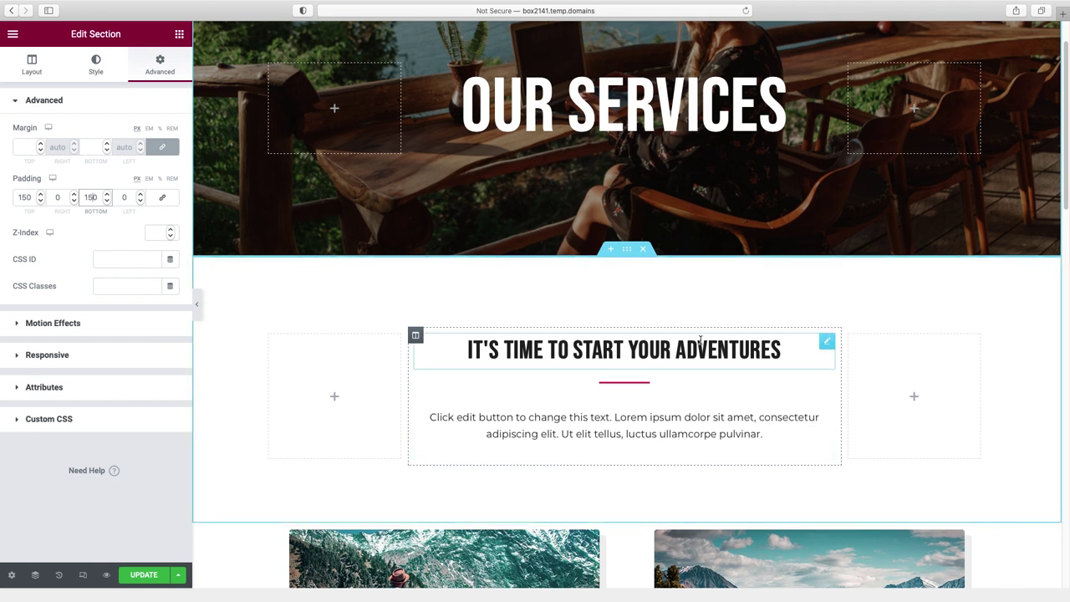
left_click(688, 343)
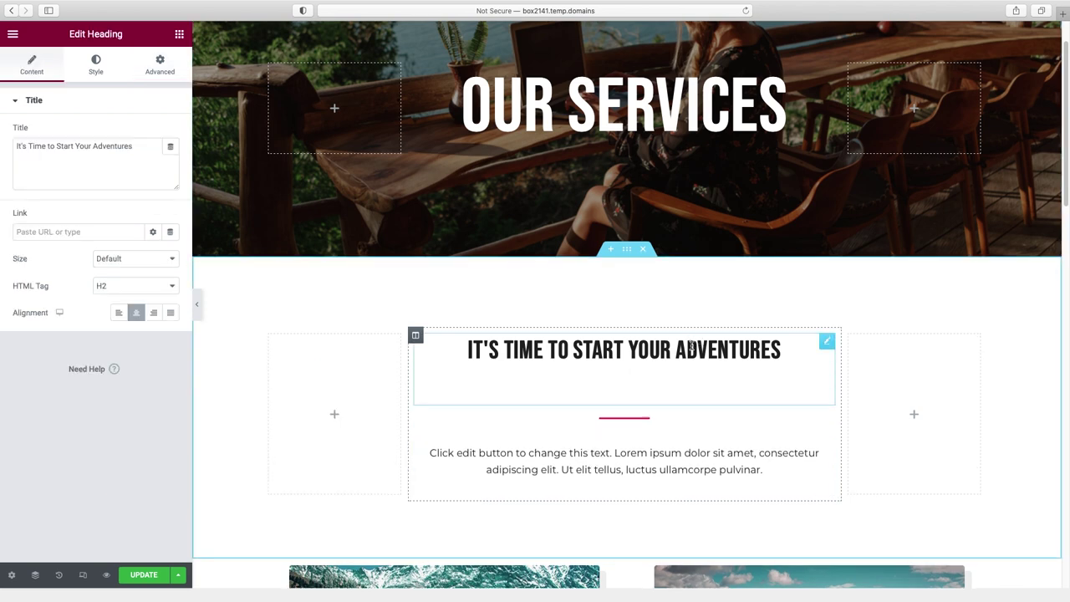
- Replace the heading with 'Here are all the ways we can help you' and delete its divider
triple_click(79, 146)
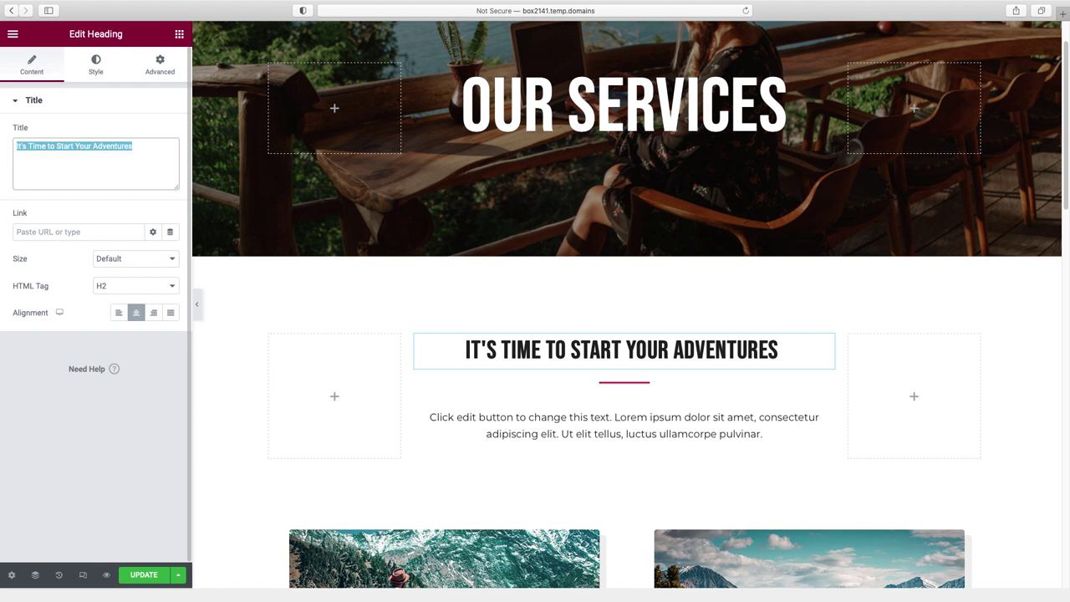
type("here are all the ways we can help you")
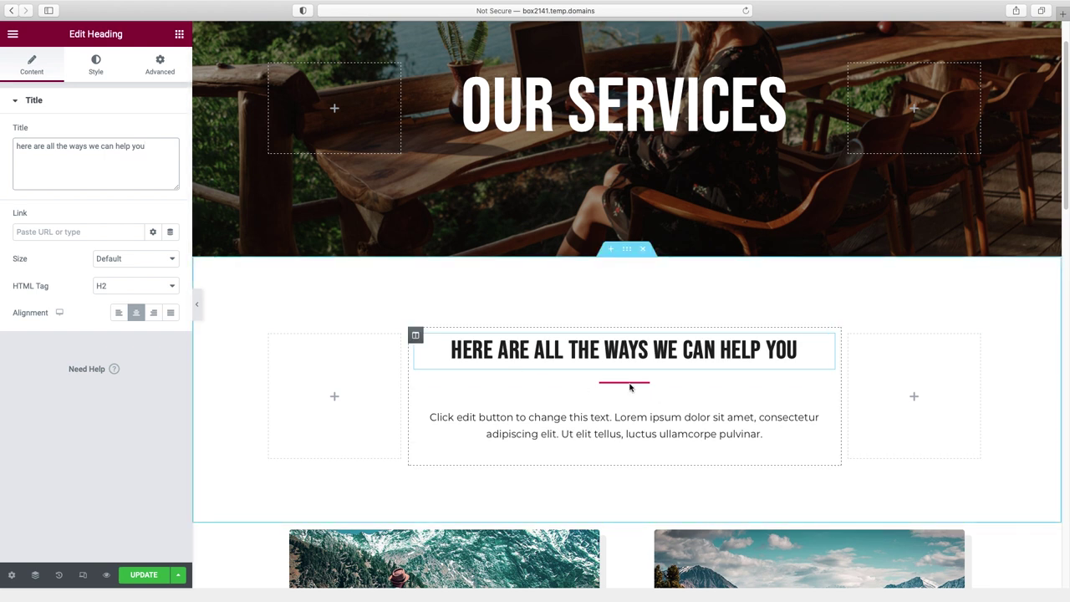
right_click(631, 386)
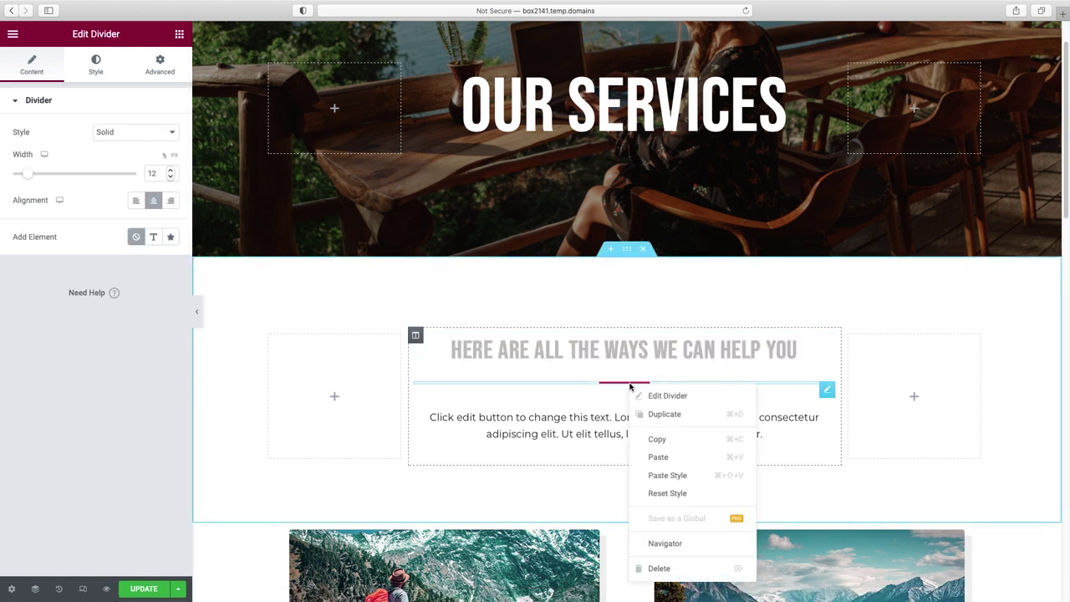
left_click(658, 568)
scroll(636, 419, "down", 3)
- Select the paragraph beneath the heading and scroll down through the service cards
left_click(640, 275)
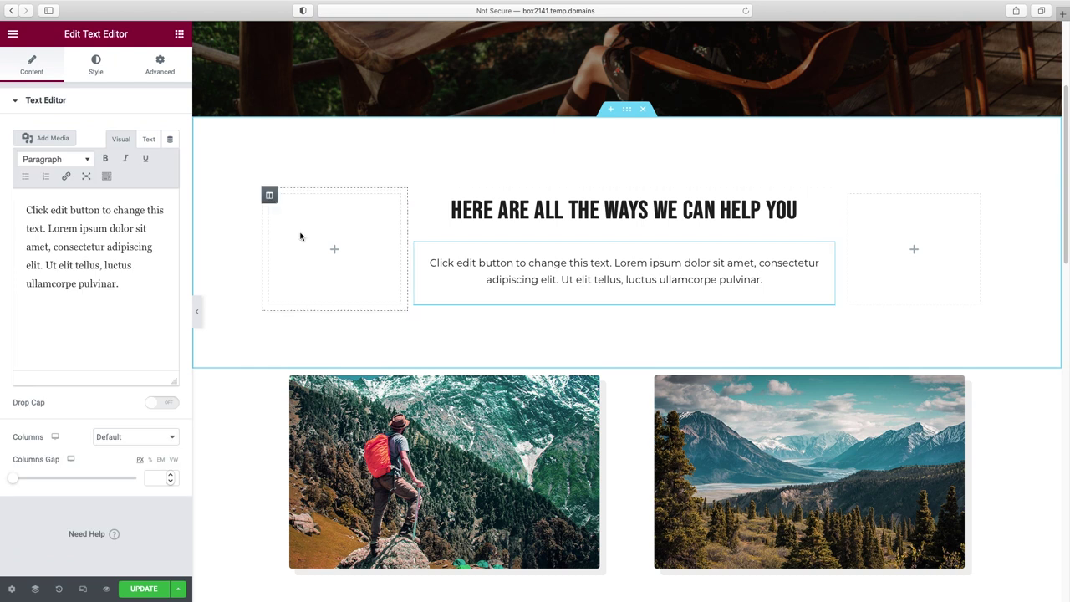
scroll(571, 261, "down", 1)
mouse_move(826, 219)
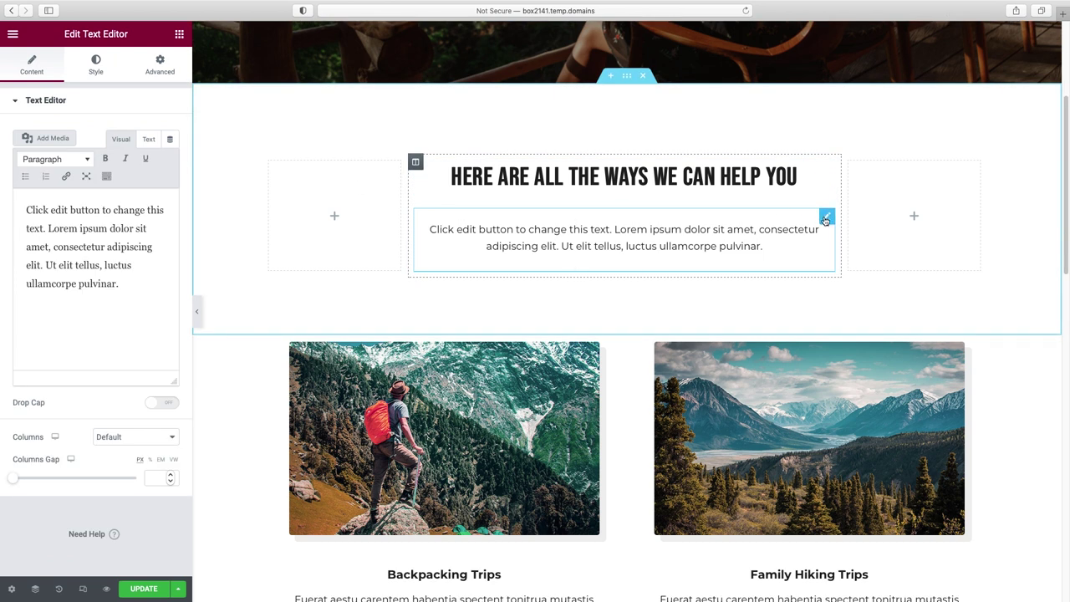
scroll(844, 349, "down", 2)
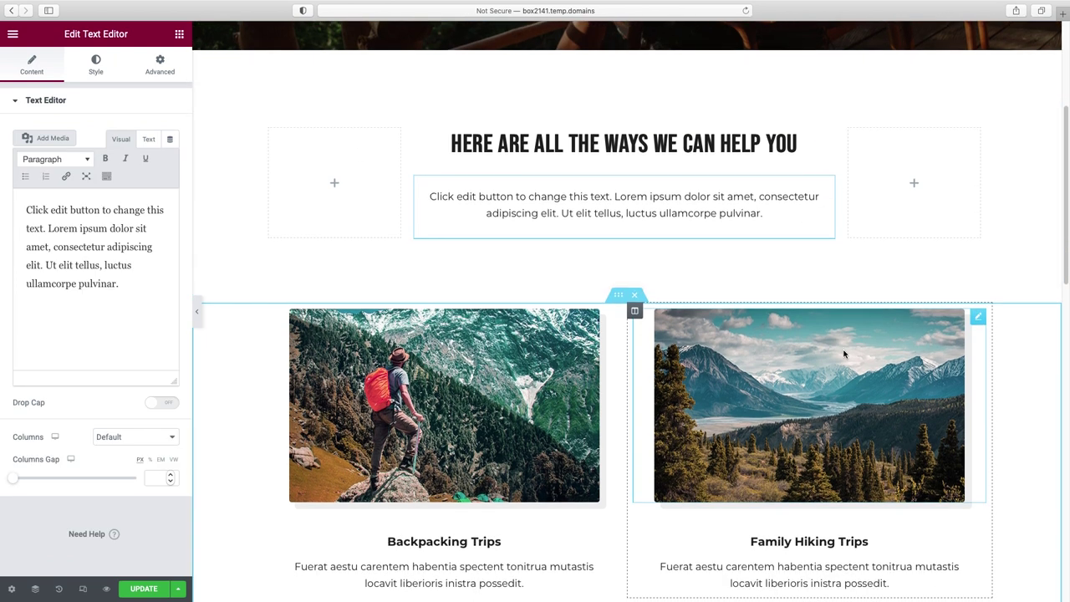
scroll(844, 354, "down", 3)
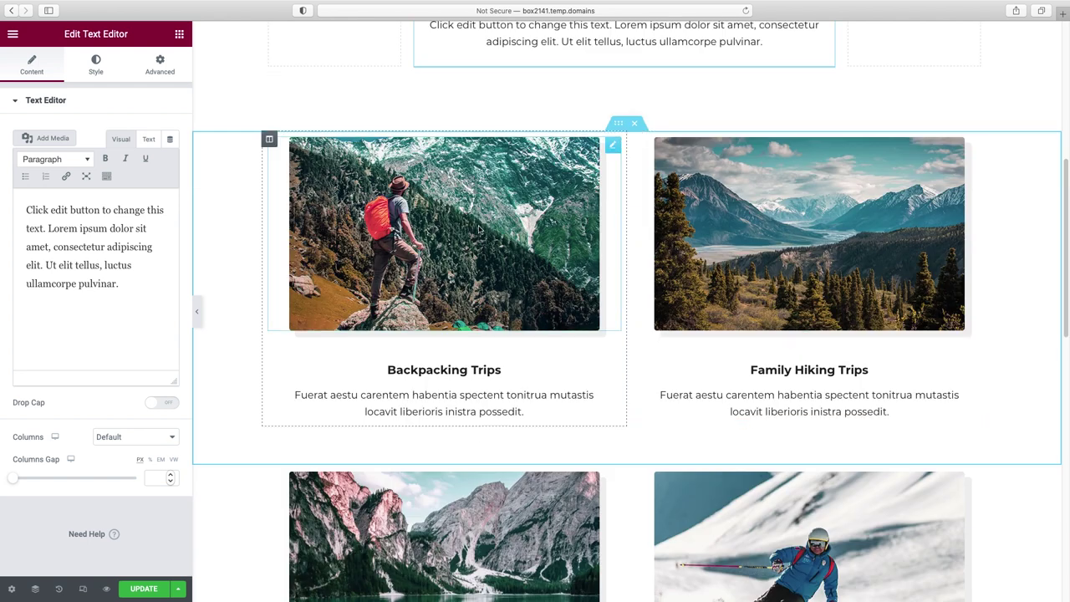
- Swap the Backpacking Trips photo and remove its colour filter and box shadow
left_click(488, 371)
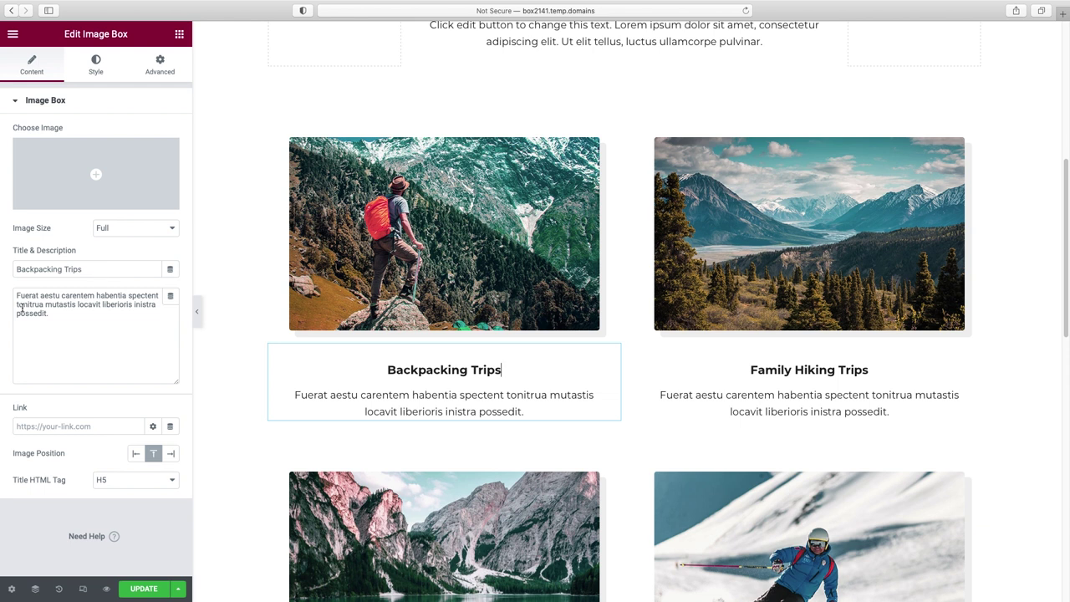
left_click(581, 181)
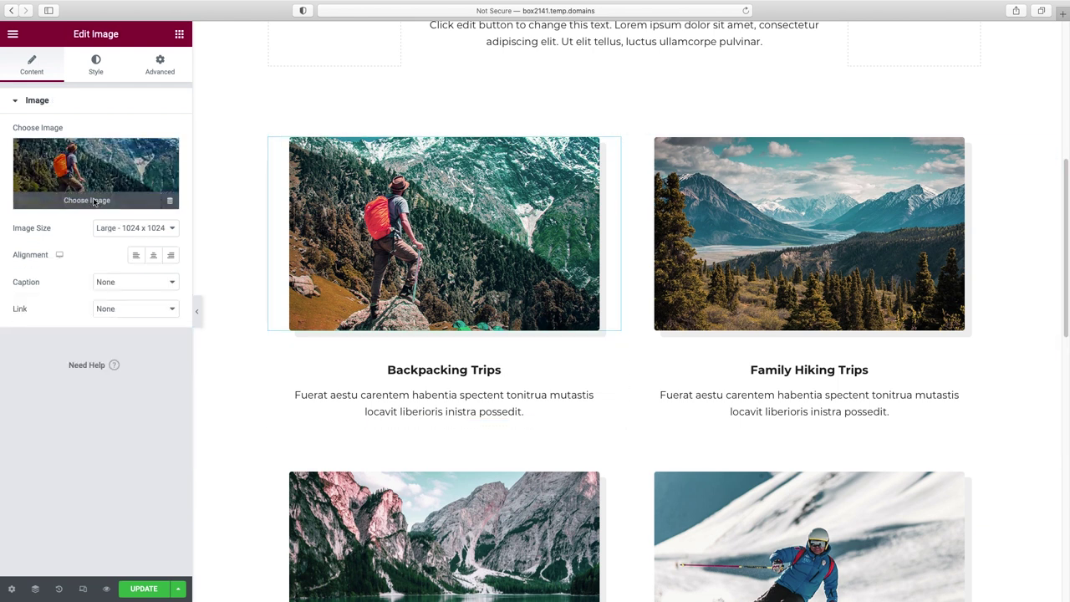
left_click(101, 201)
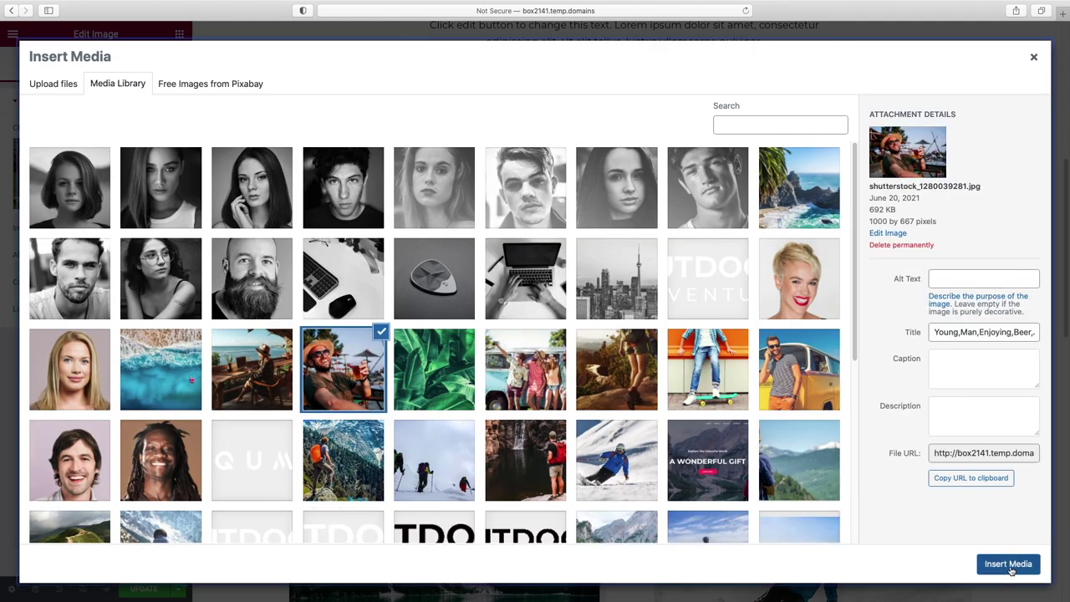
key("Escape")
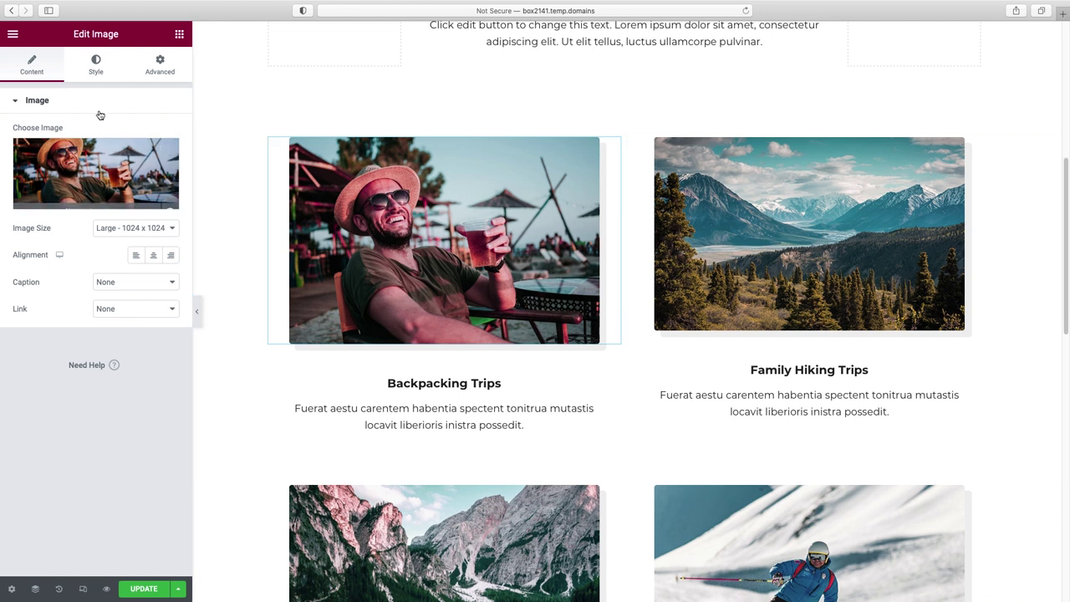
left_click(96, 74)
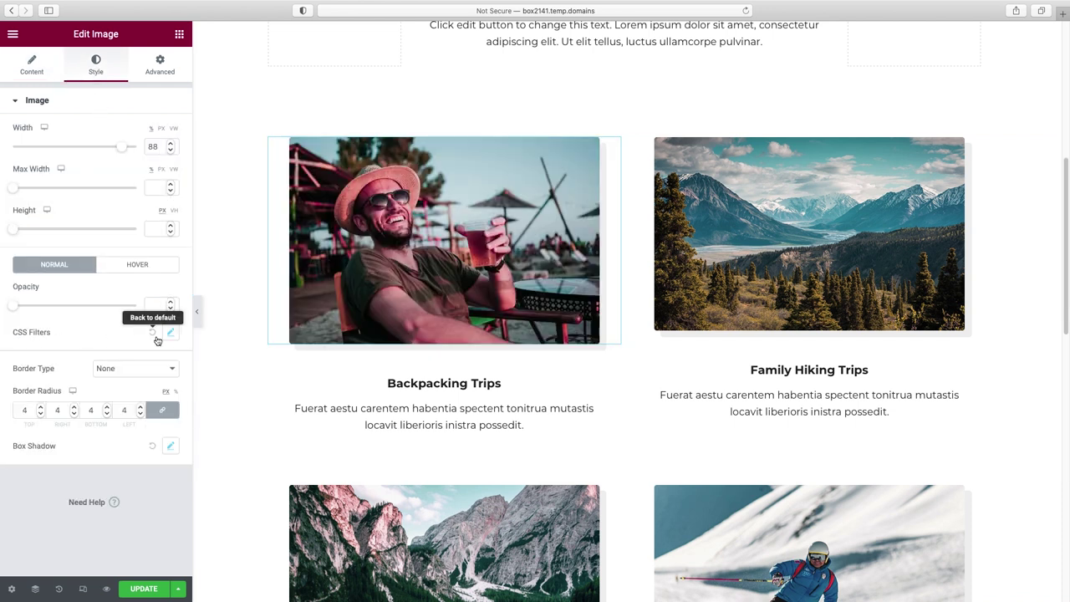
left_click(153, 334)
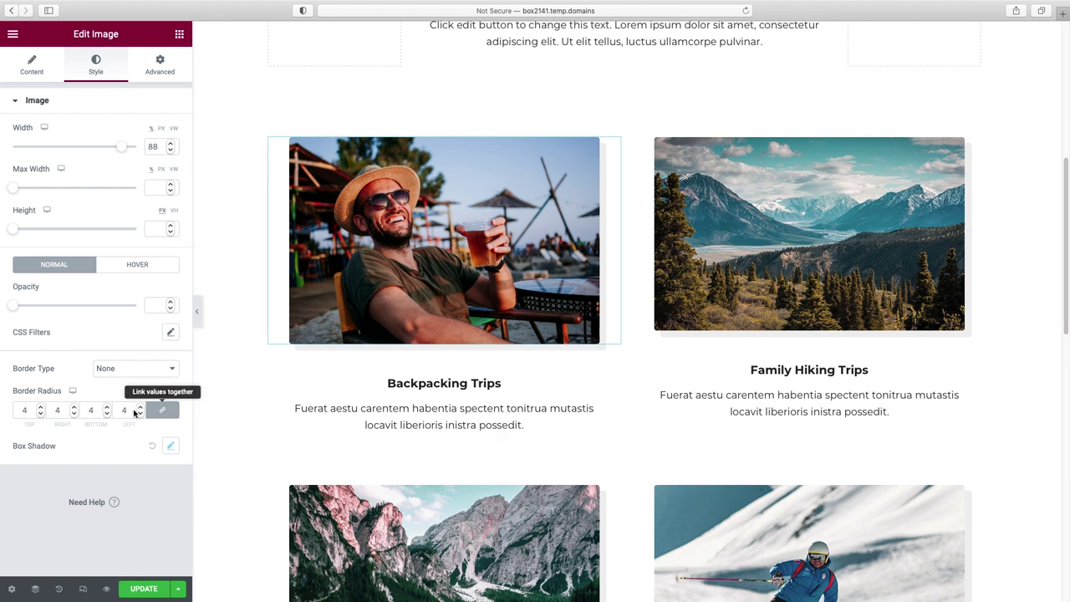
left_click(154, 446)
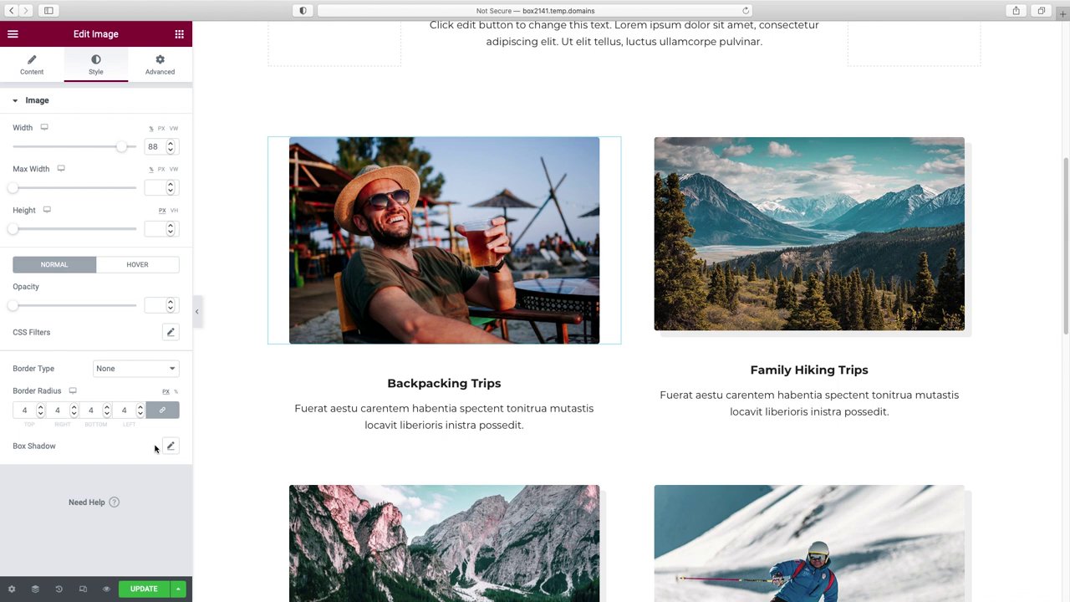
- Replace the Family Hiking Trips photo with the skateboarder-against-orange-wall photo from the Media Library
left_click(760, 270)
left_click(96, 173)
left_click(799, 368)
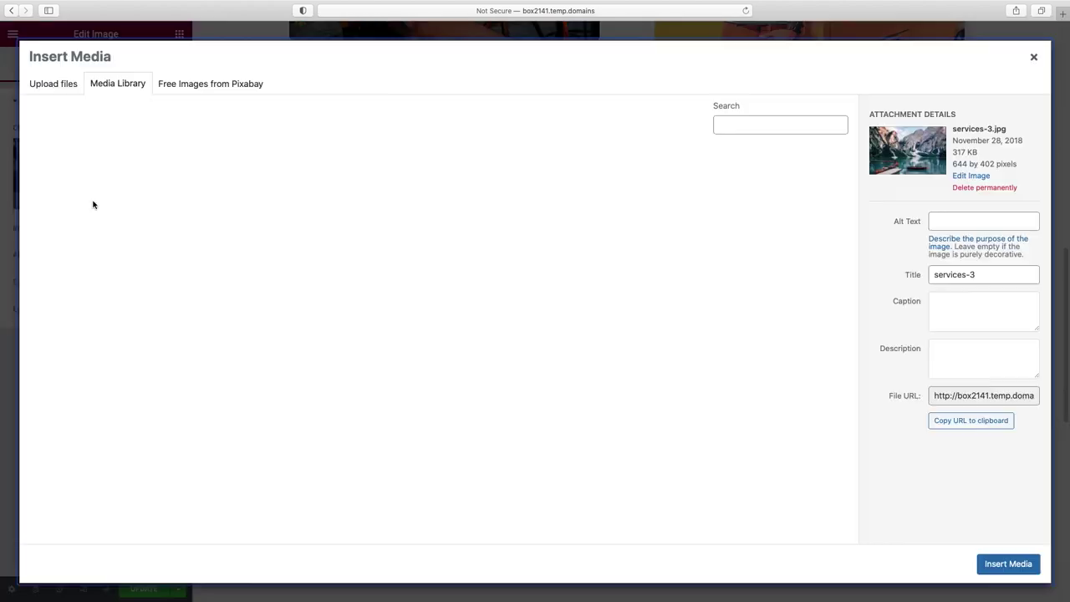
left_click(525, 369)
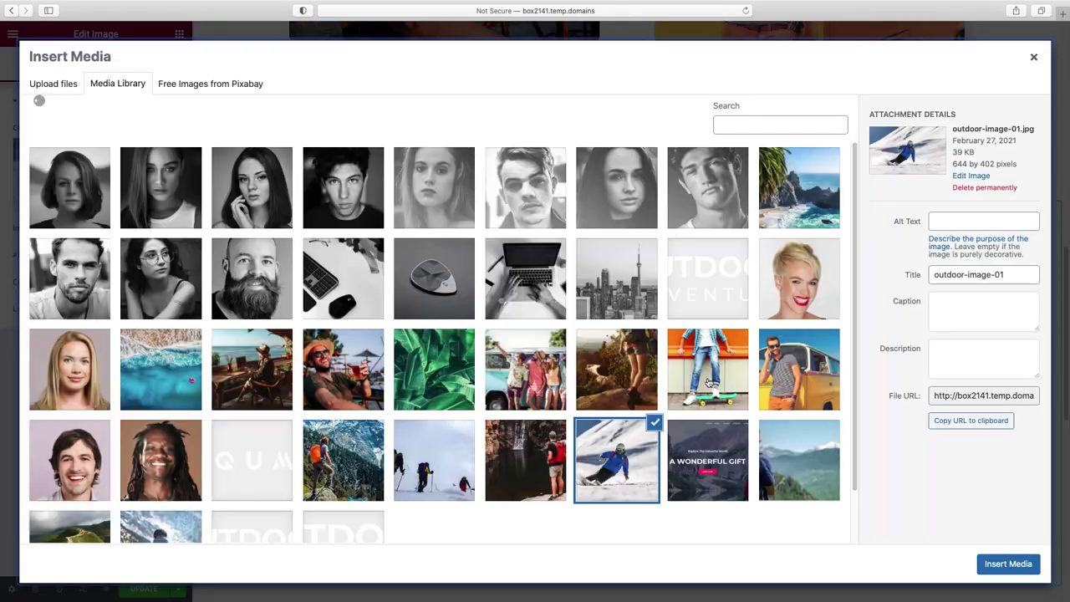
left_click(707, 369)
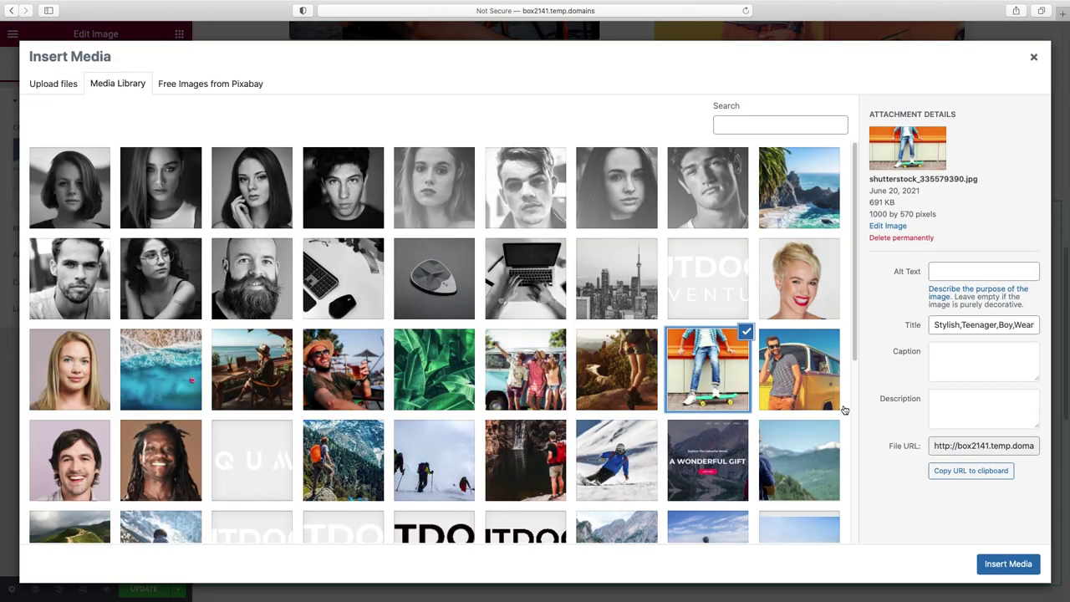
left_click(1009, 565)
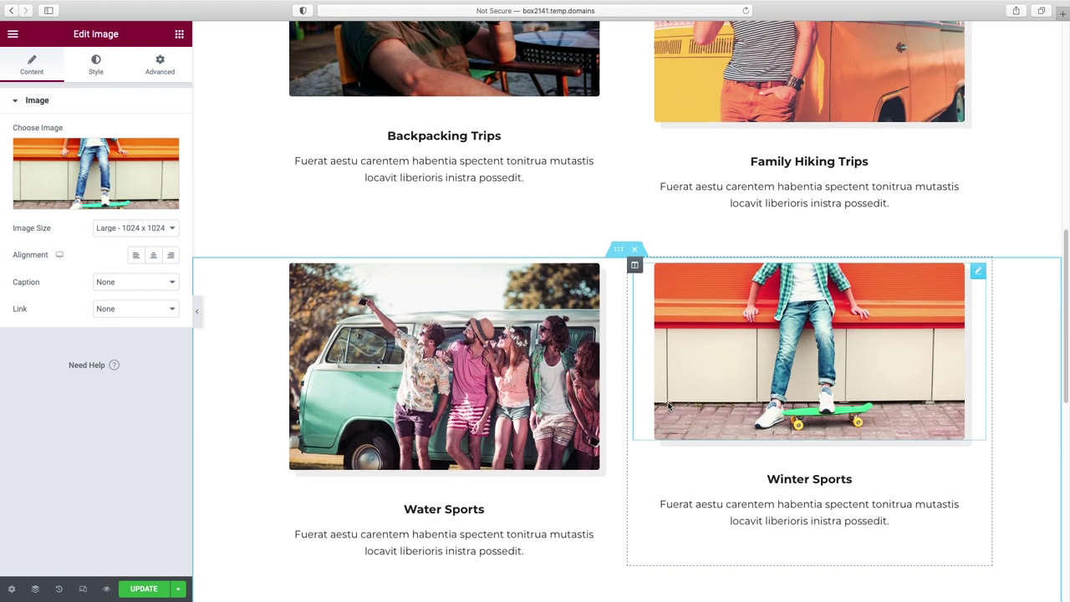
scroll(668, 406, "up", 3)
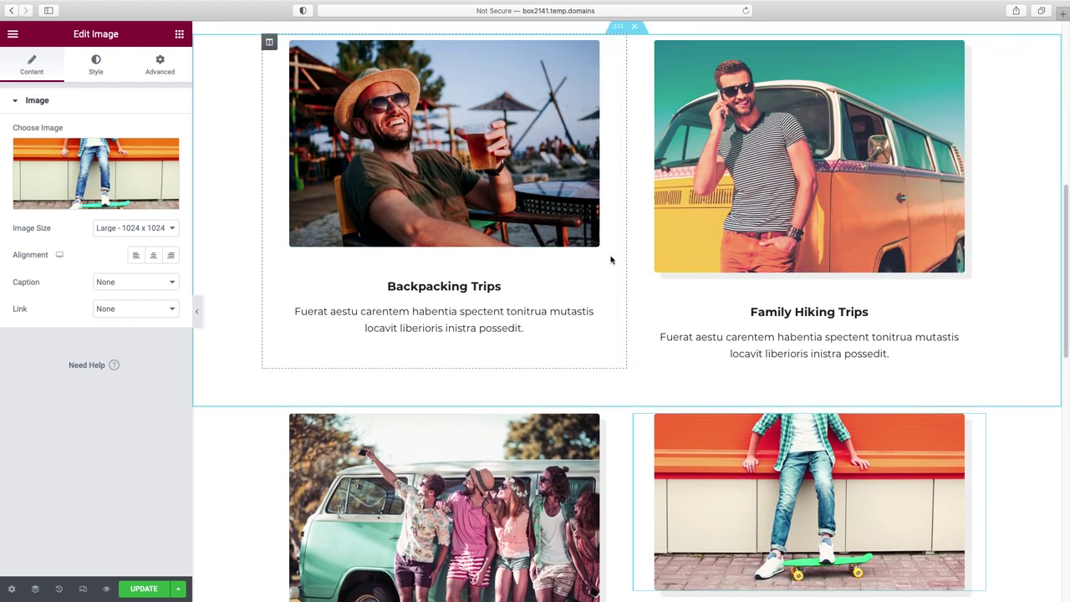
scroll(1028, 283, "up", 5)
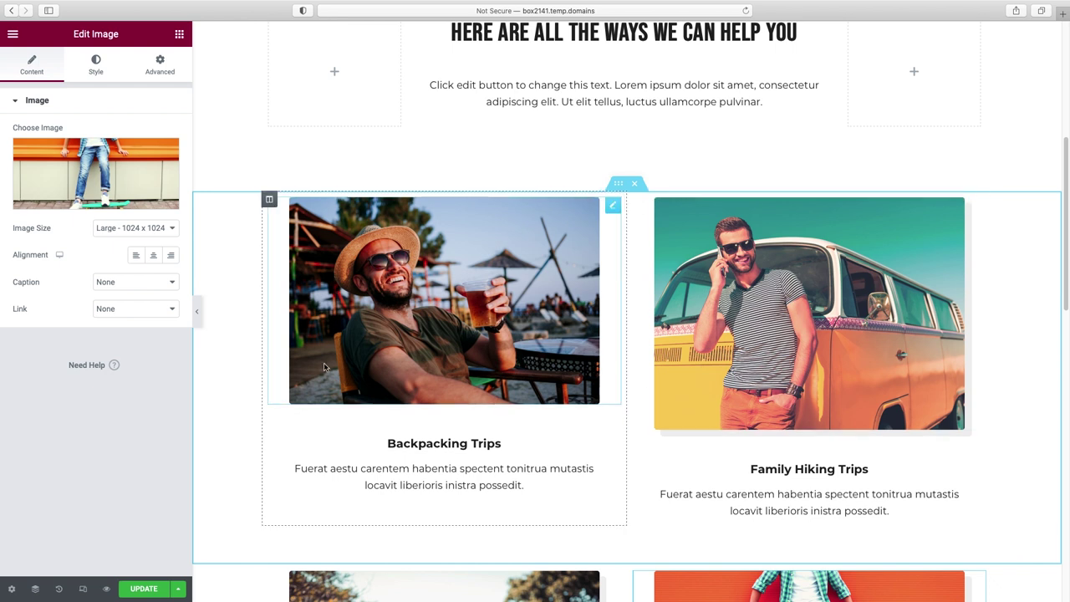
- Preview the page with the editing panel hidden, then restore the panel
left_click(198, 312)
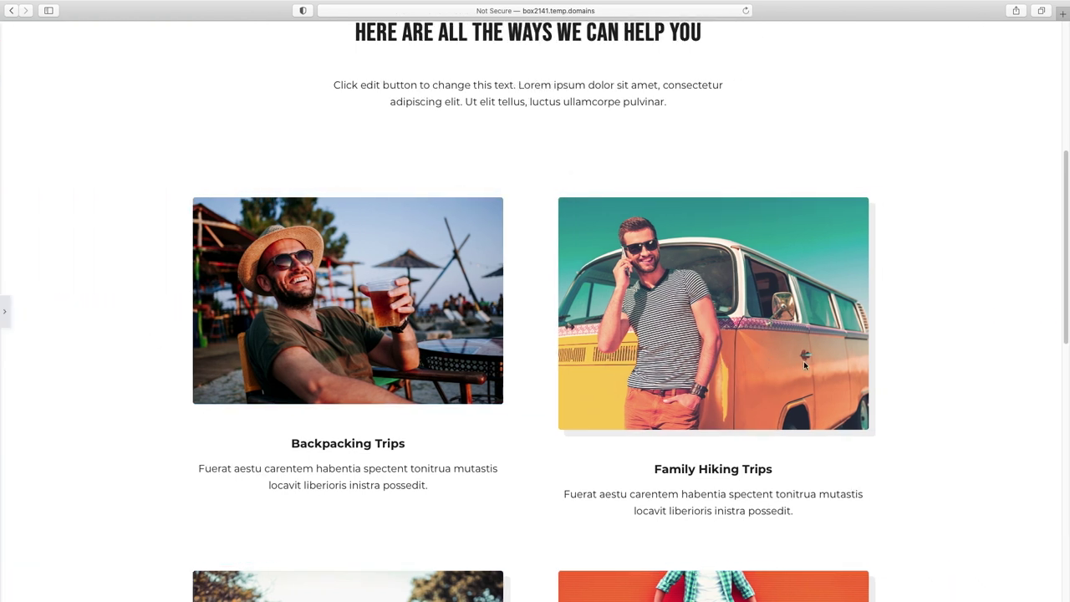
scroll(804, 361, "down", 5)
scroll(804, 365, "down", 4)
scroll(806, 366, "up", 1)
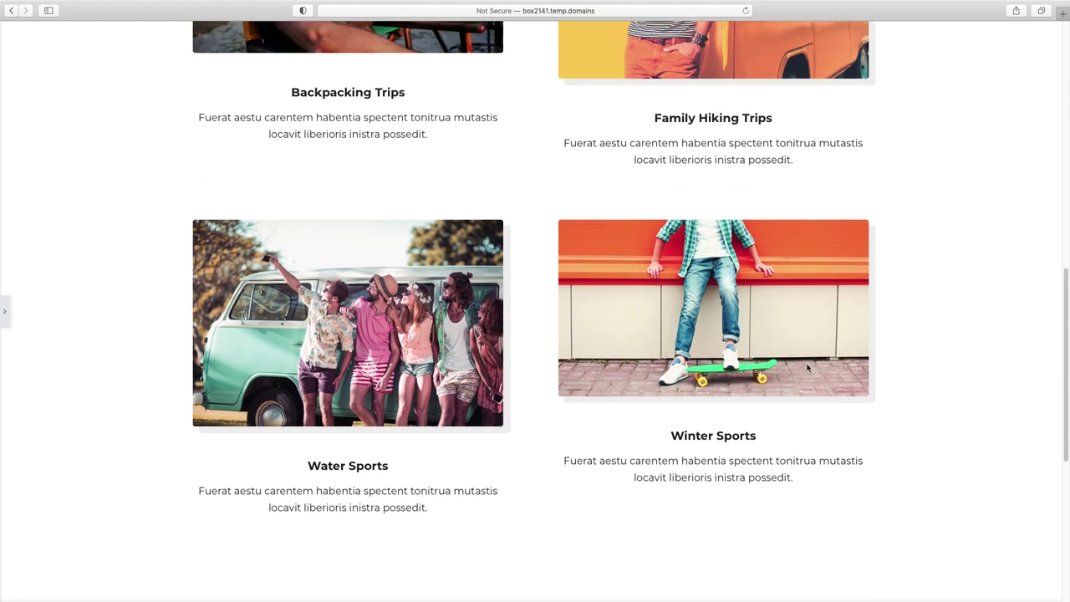
left_click(6, 314)
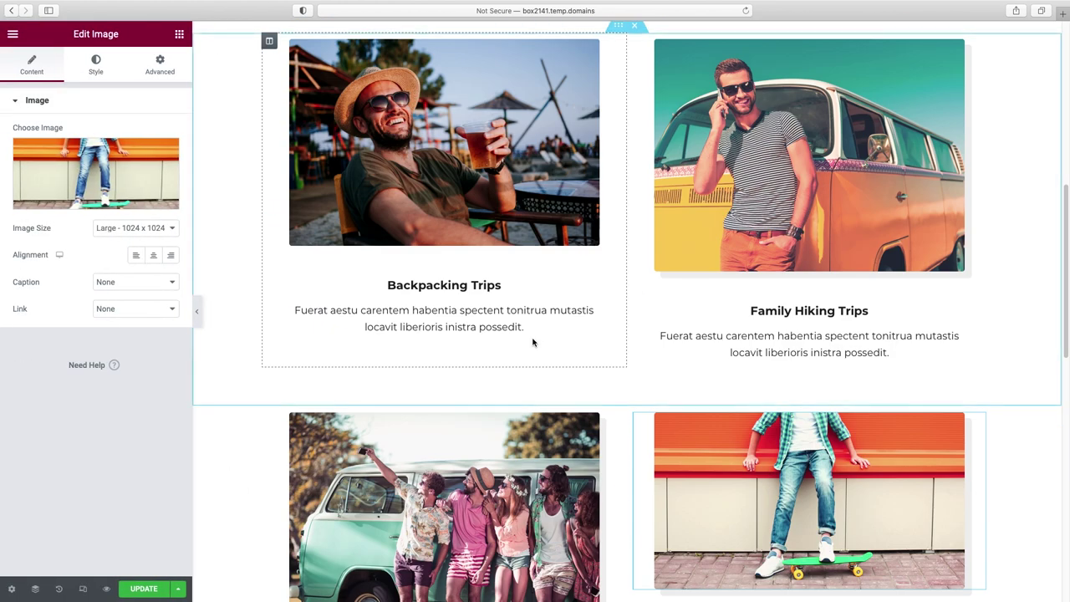
- Copy the Backpacking image's style and paste it onto the van, Water Sports and Winter Sports images
left_click(744, 170)
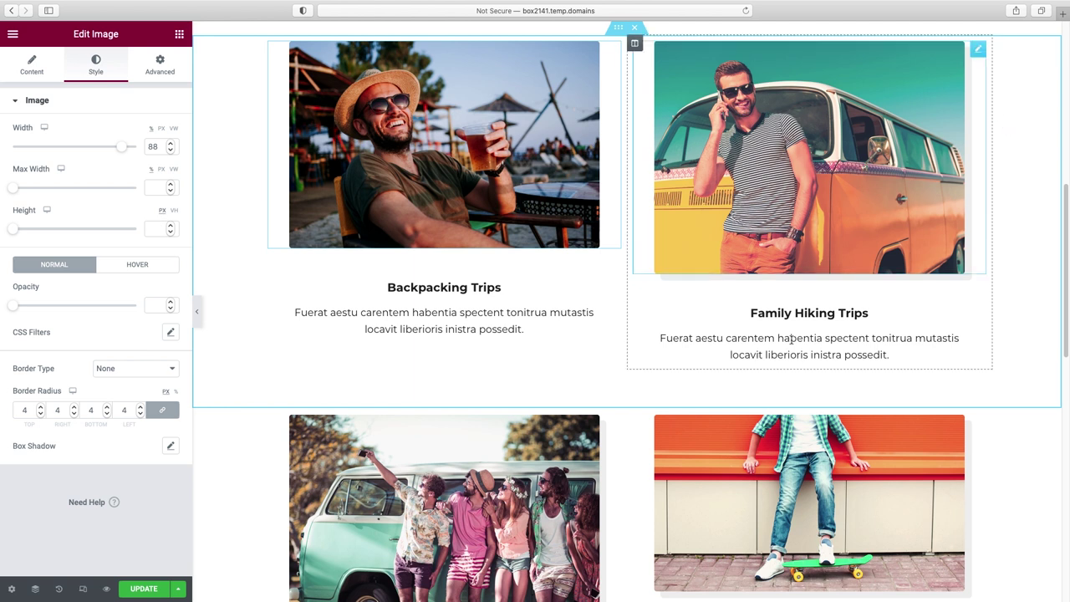
left_click(514, 122)
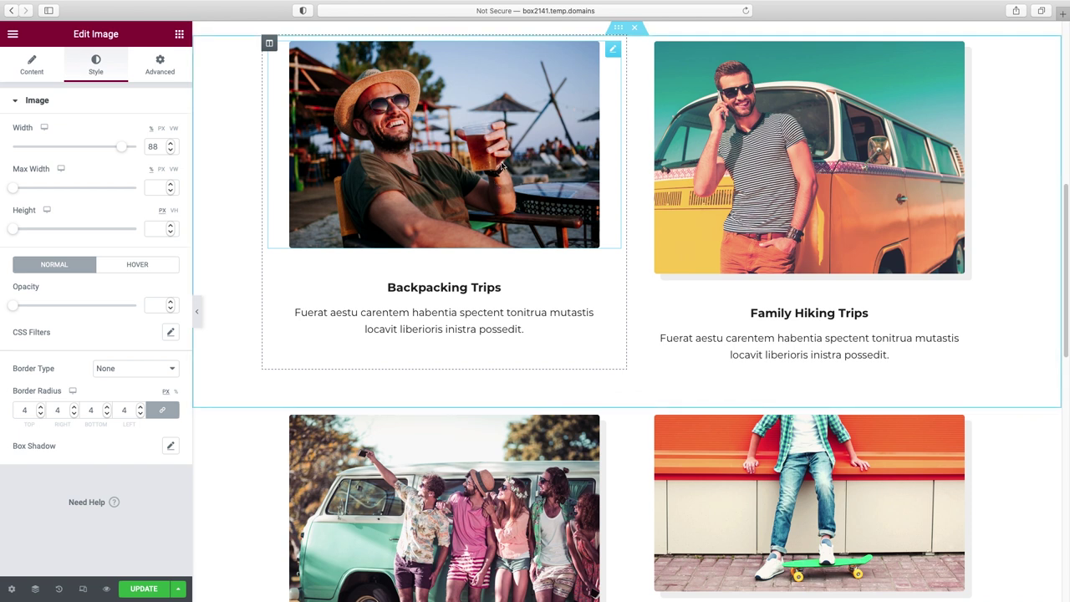
right_click(502, 167)
left_click(525, 217)
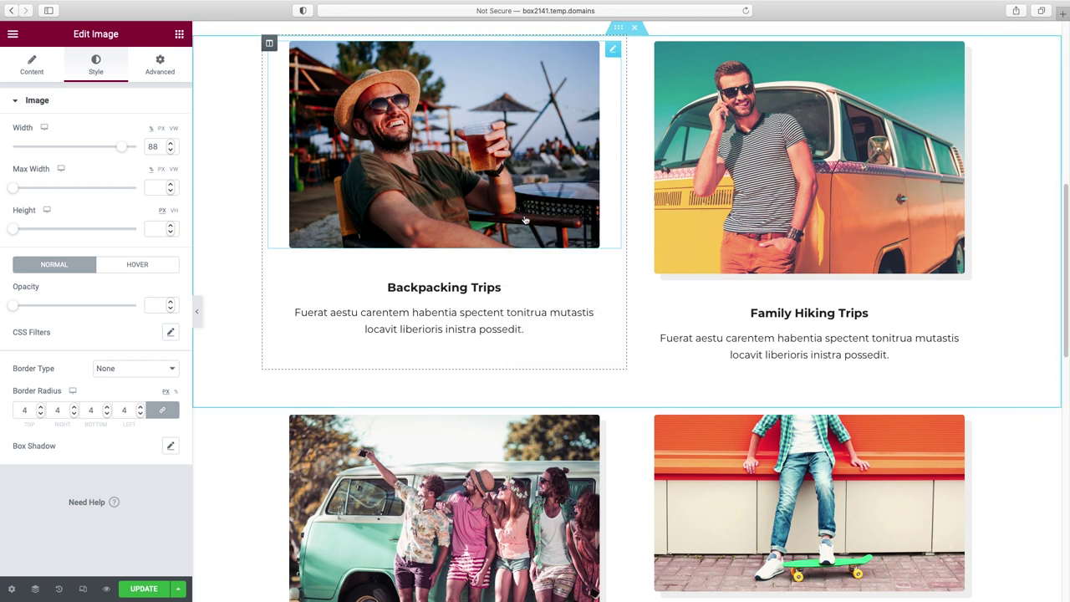
right_click(812, 179)
left_click(850, 273)
scroll(829, 246, "down", 5)
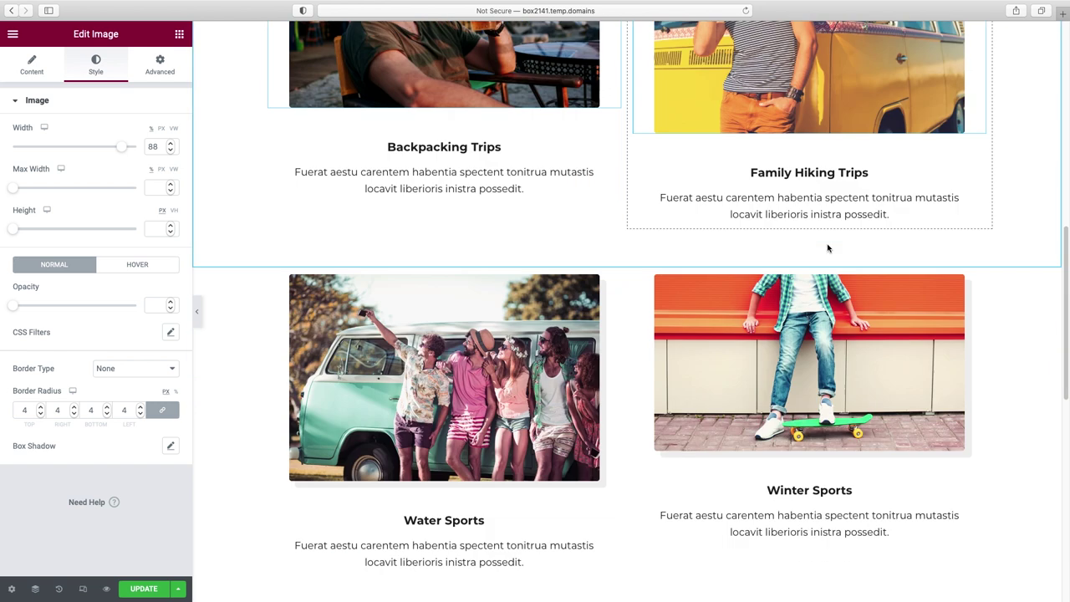
right_click(483, 324)
left_click(517, 415)
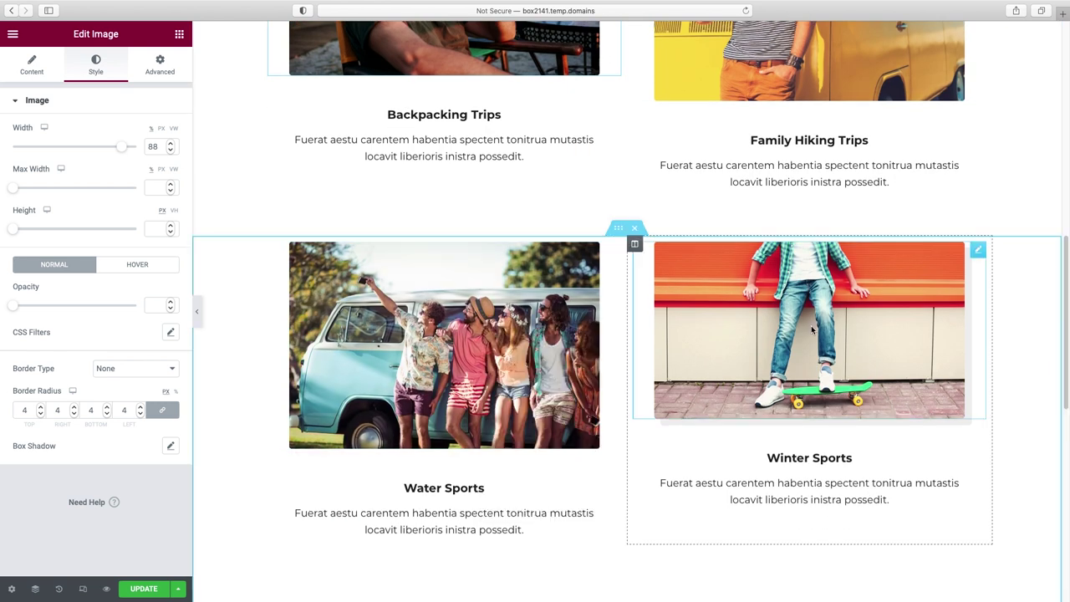
right_click(811, 326)
left_click(849, 414)
- Delete the grey 'Why Outdoor Adventure' / 'What You Get' section
scroll(882, 332, "up", 6)
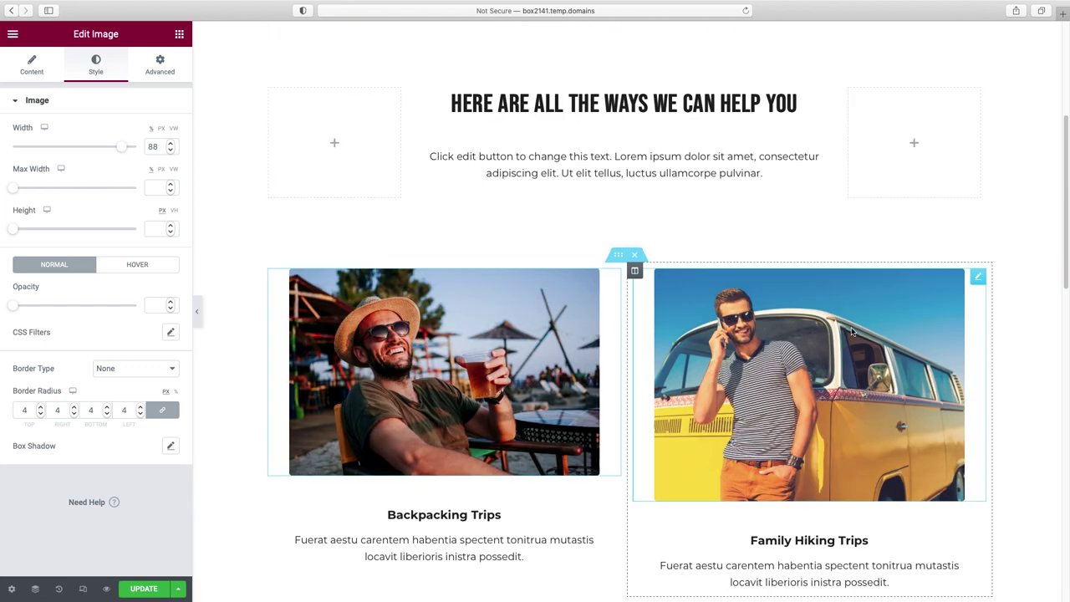
scroll(851, 332, "down", 3)
scroll(851, 332, "down", 5)
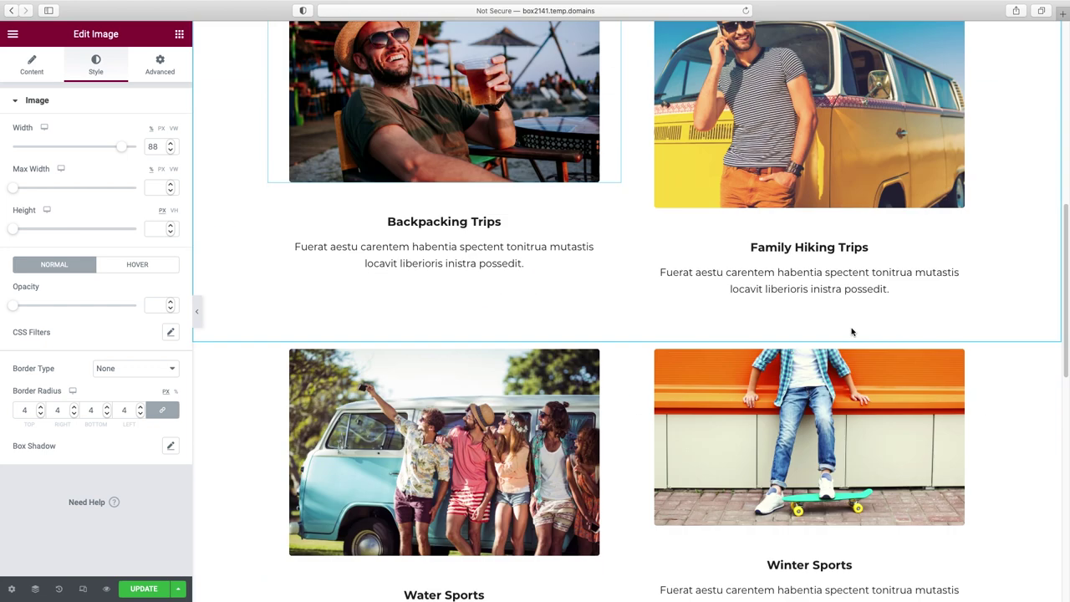
scroll(849, 328, "down", 2)
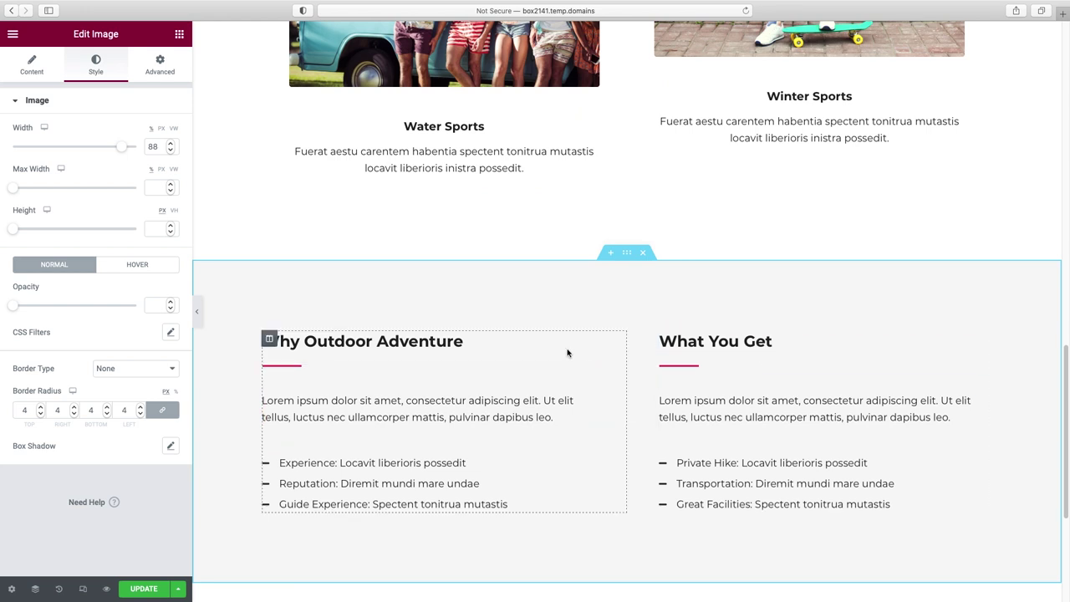
left_click(643, 254)
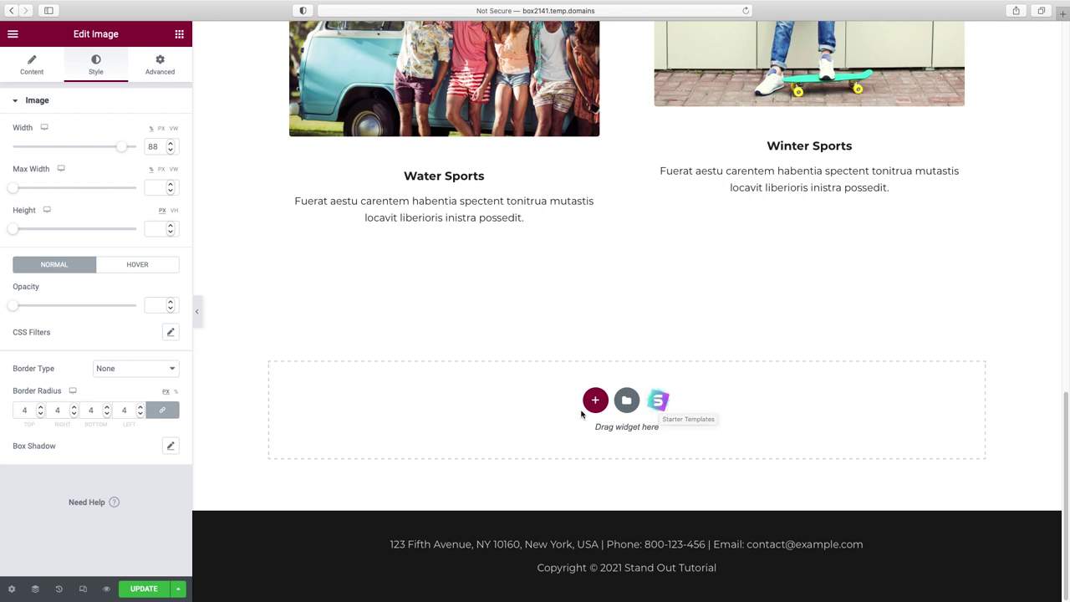
left_click(83, 590)
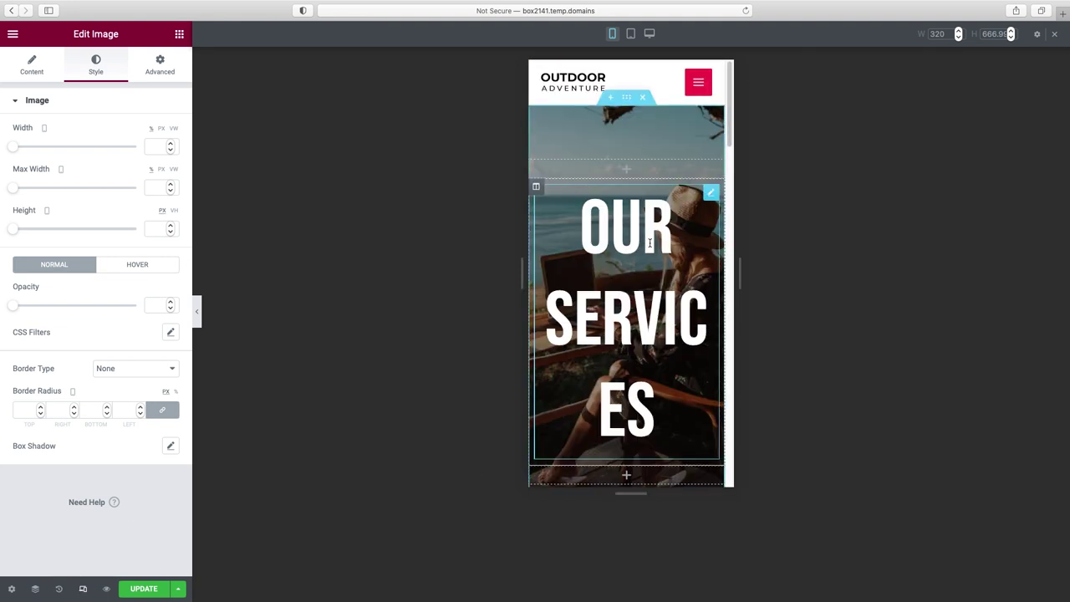
- Lower the OUR SERVICES heading's mobile typography size so it fits on one line
left_click(711, 192)
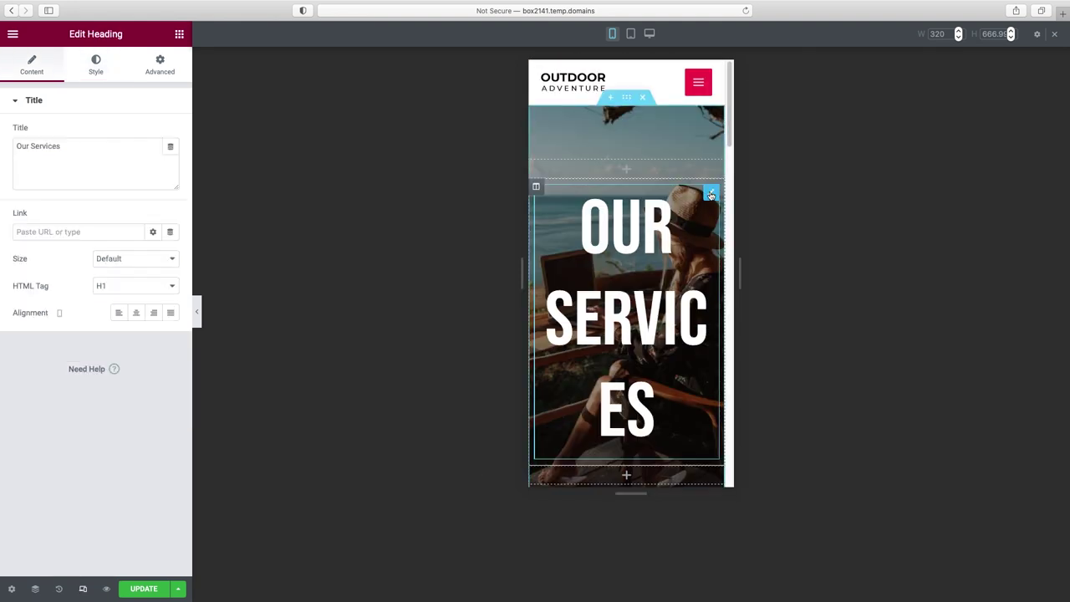
left_click(98, 72)
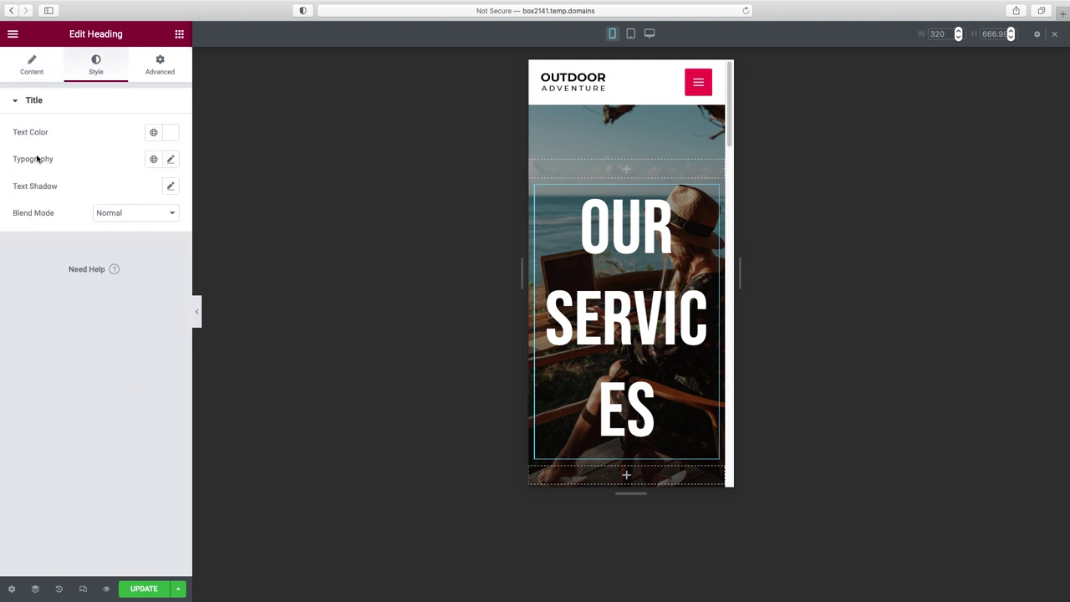
left_click(170, 163)
left_click_drag(24, 264, 53, 268)
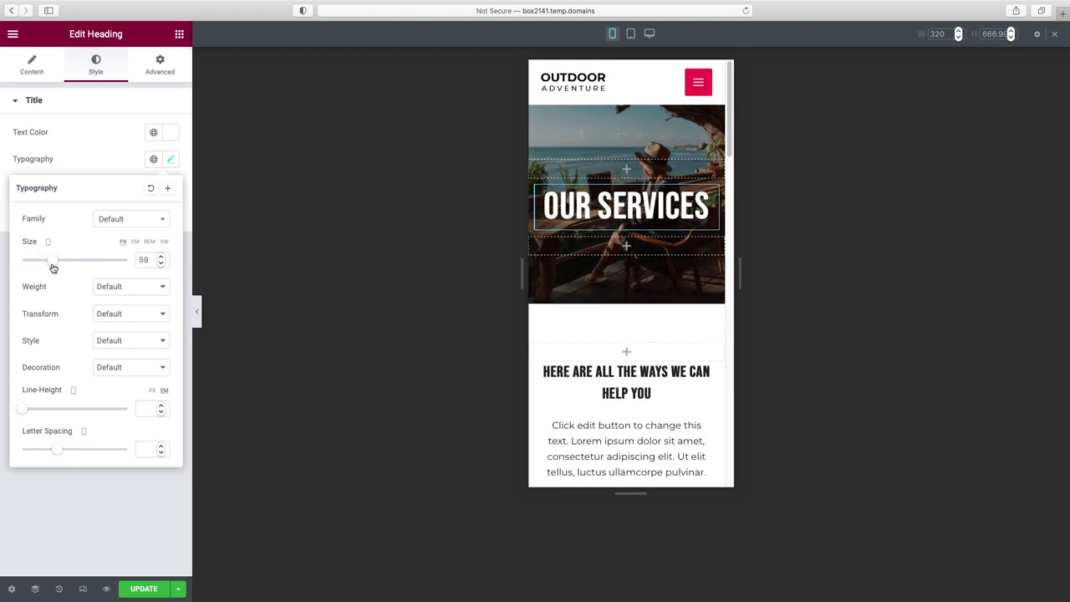
- Check the mobile layout, then update the page and view it live
left_click(196, 311)
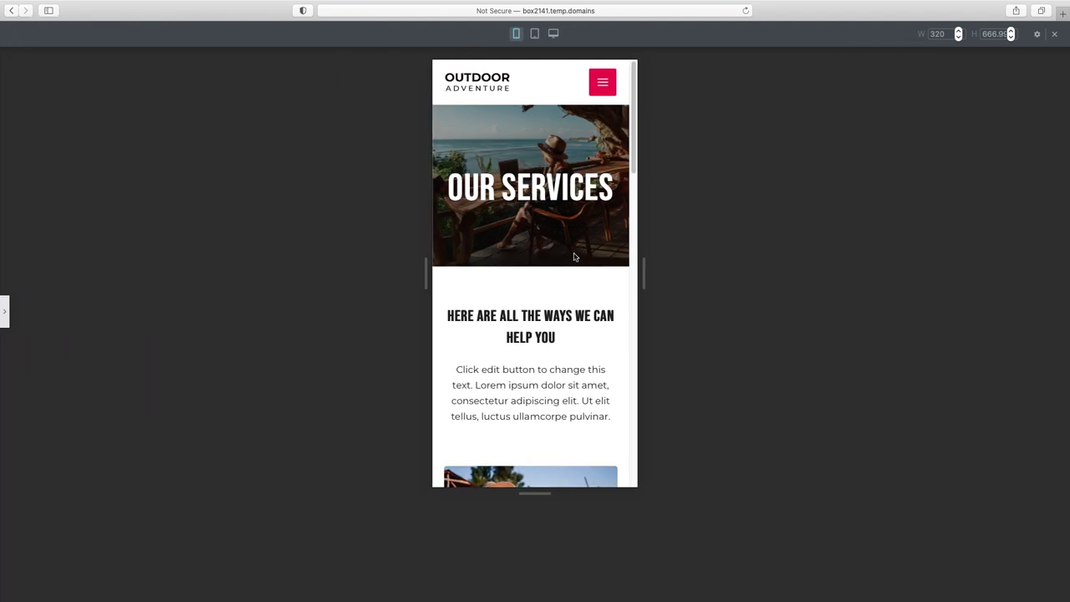
scroll(575, 258, "down", 10)
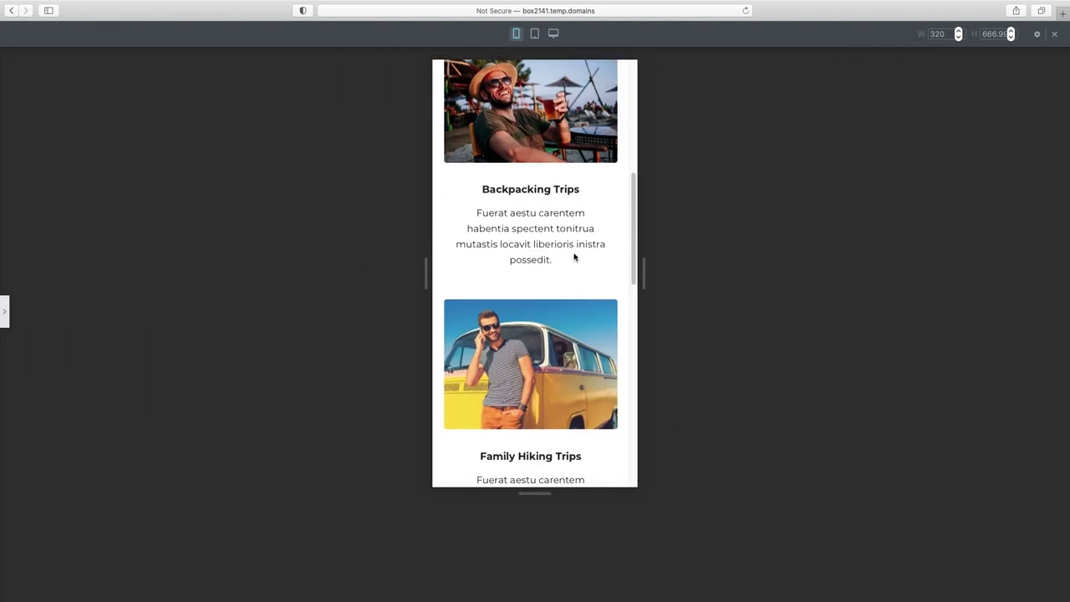
scroll(574, 257, "down", 10)
scroll(575, 254, "up", 20)
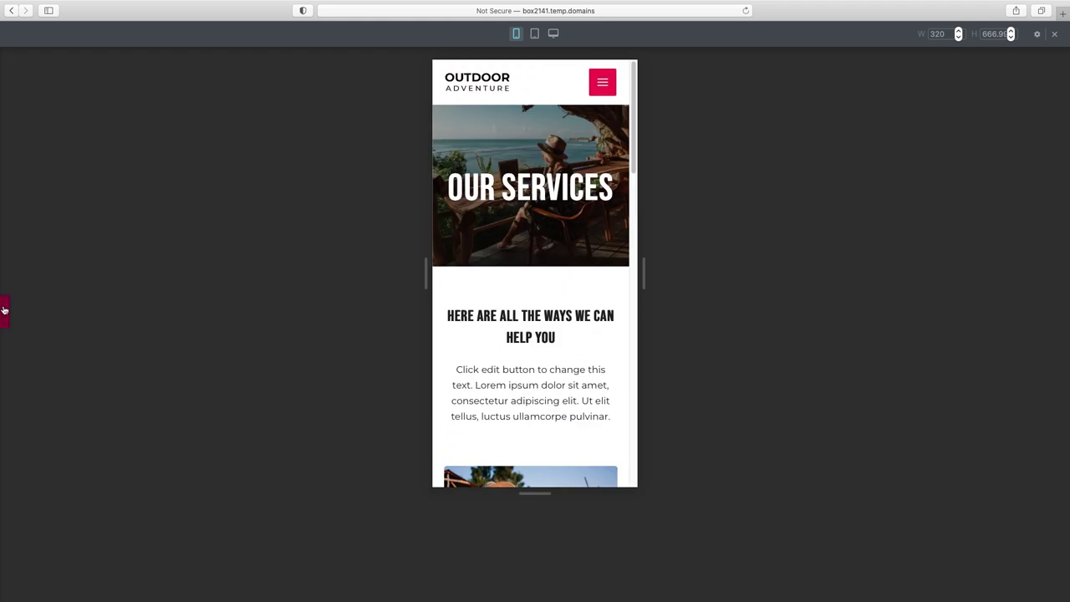
left_click(5, 310)
left_click(145, 591)
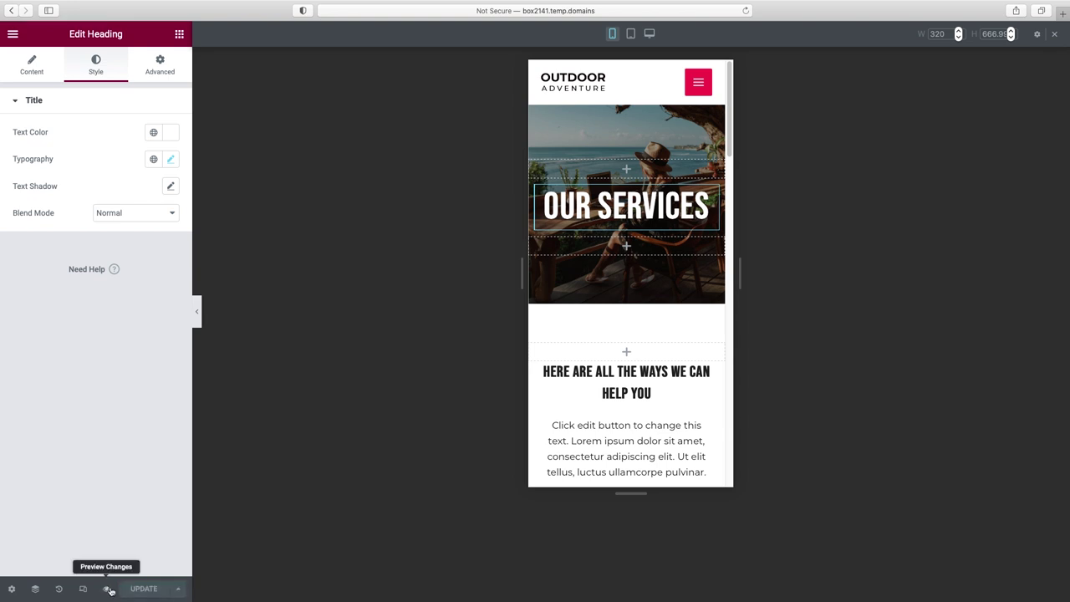
left_click(106, 591)
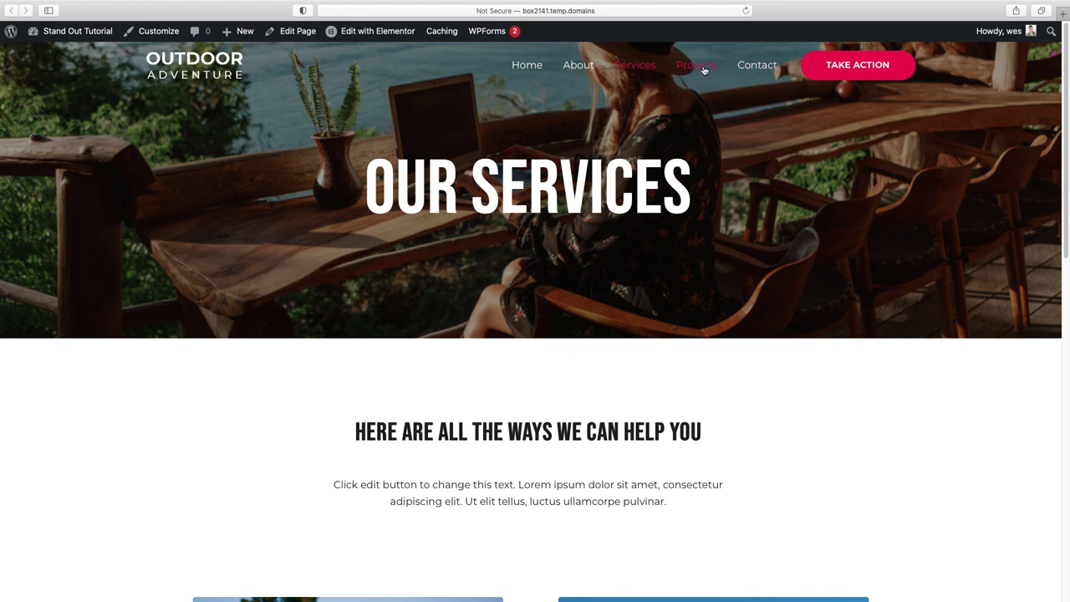
- Go to the Projects page, open it in Elementor, and select the OUR PROJECTS title text
left_click(703, 71)
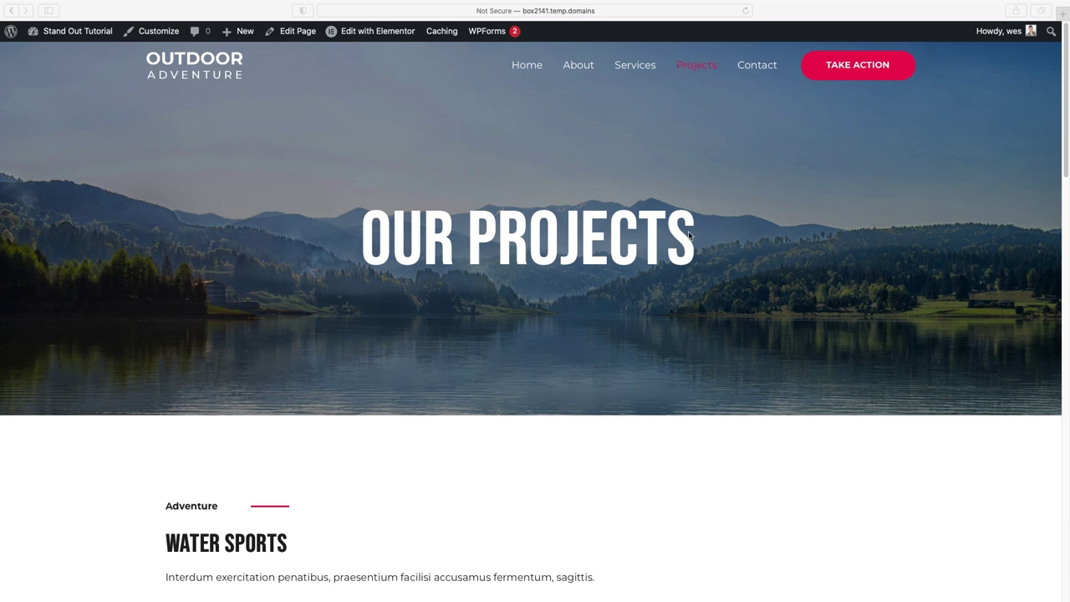
left_click(364, 35)
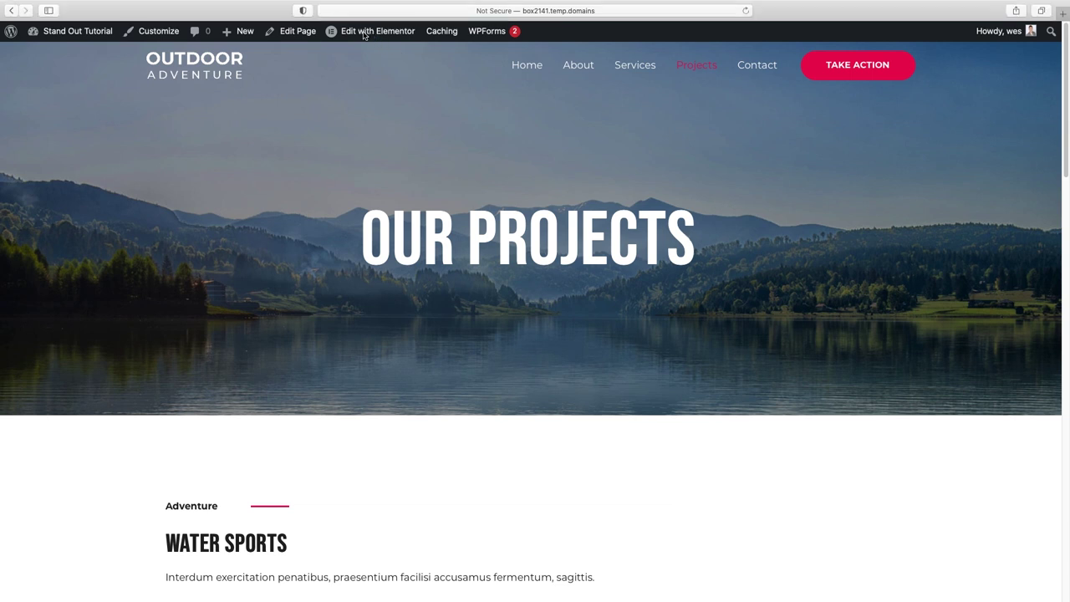
left_click(363, 36)
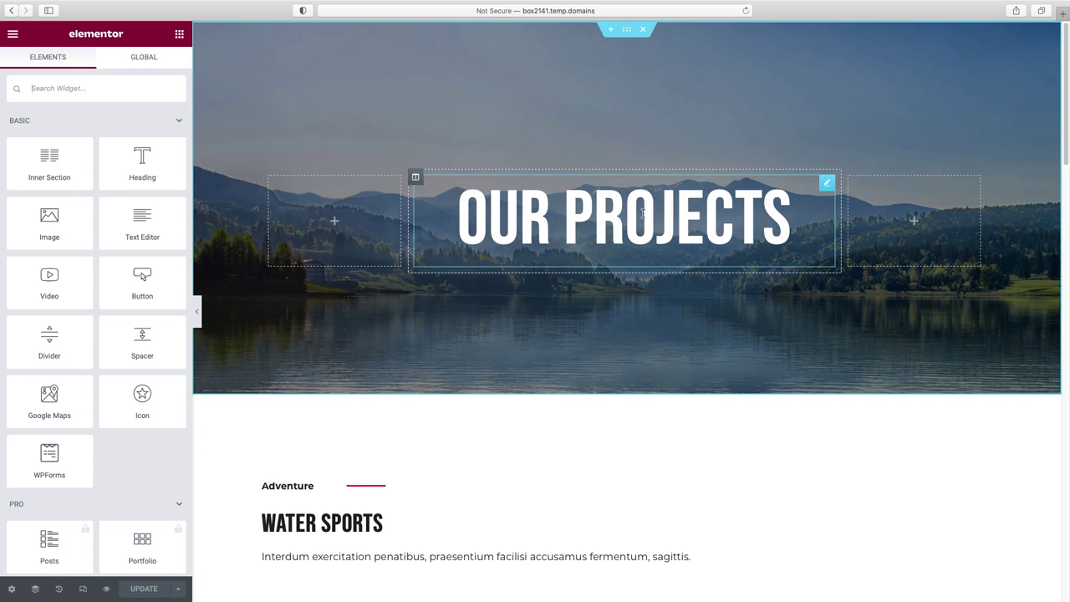
left_click(644, 211)
triple_click(73, 154)
- Retitle the hero 'client success' and set its background to the friends-by-van photo
type("client")
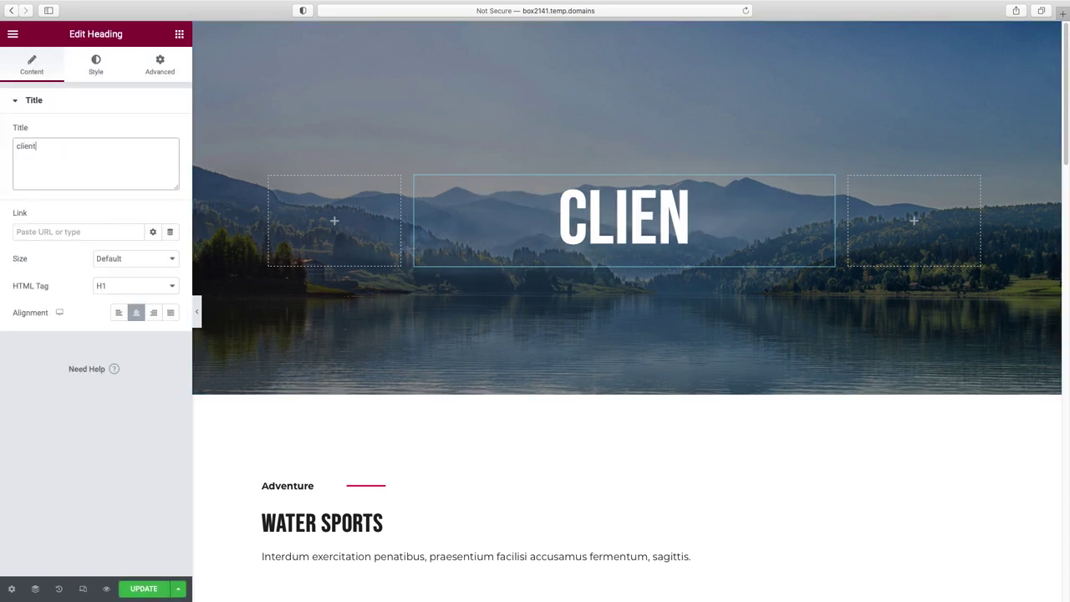
type(" success")
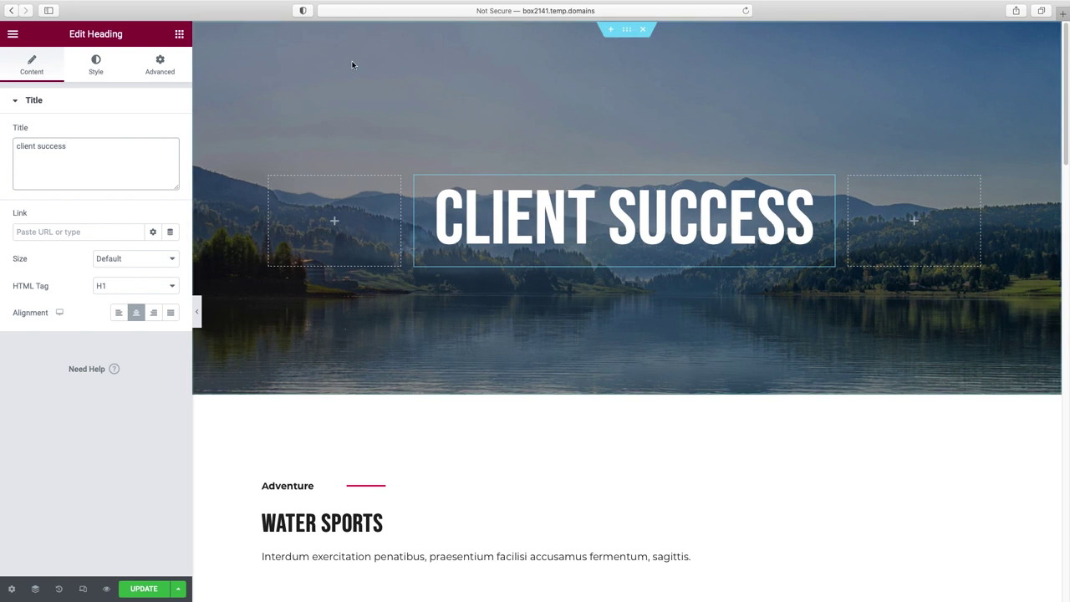
left_click(628, 34)
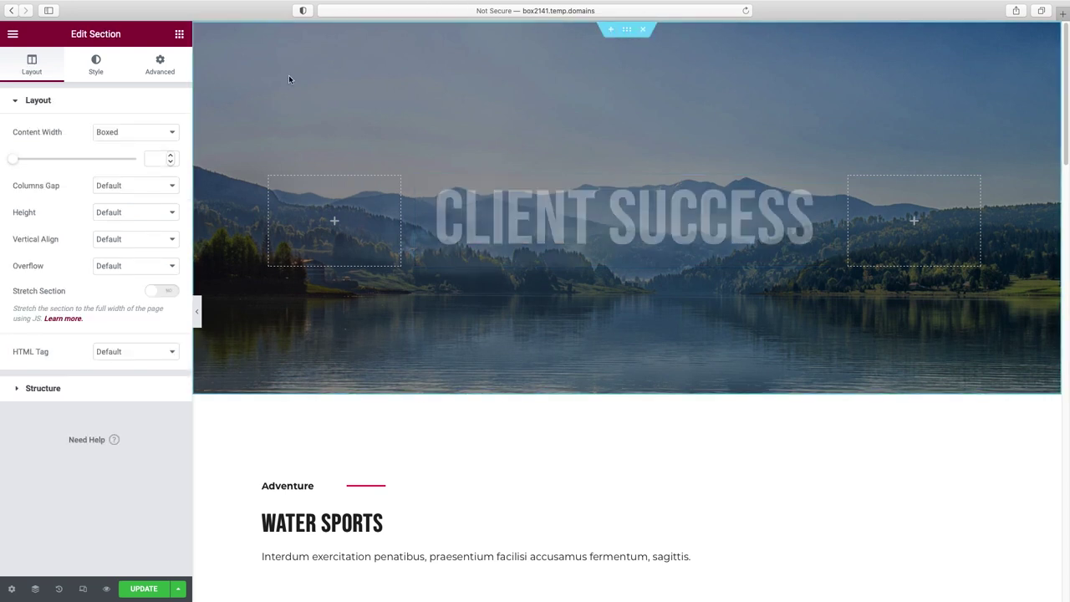
left_click(93, 72)
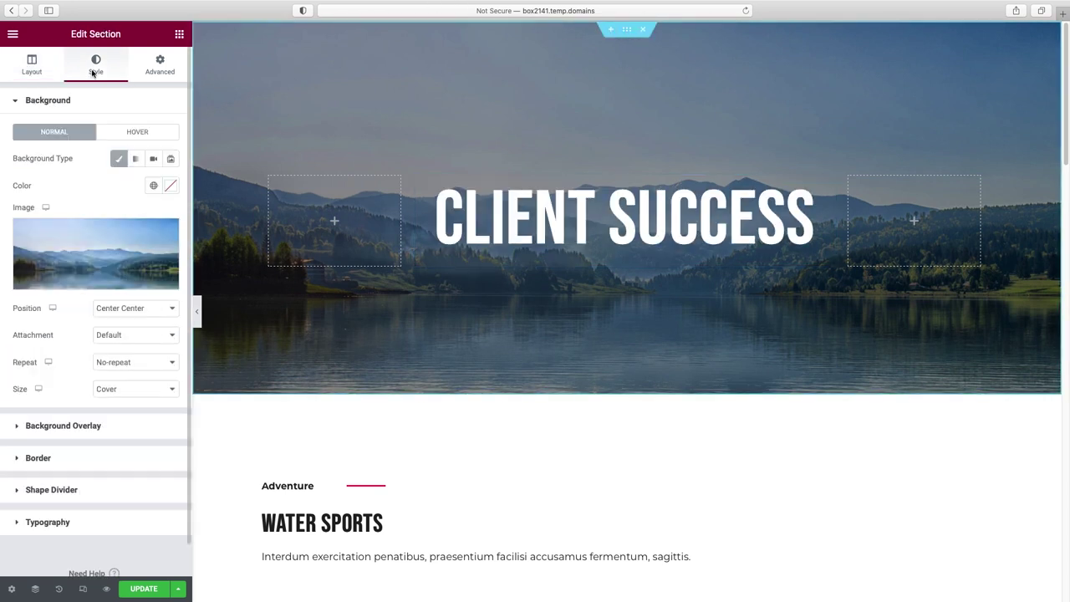
left_click(90, 282)
left_click(535, 374)
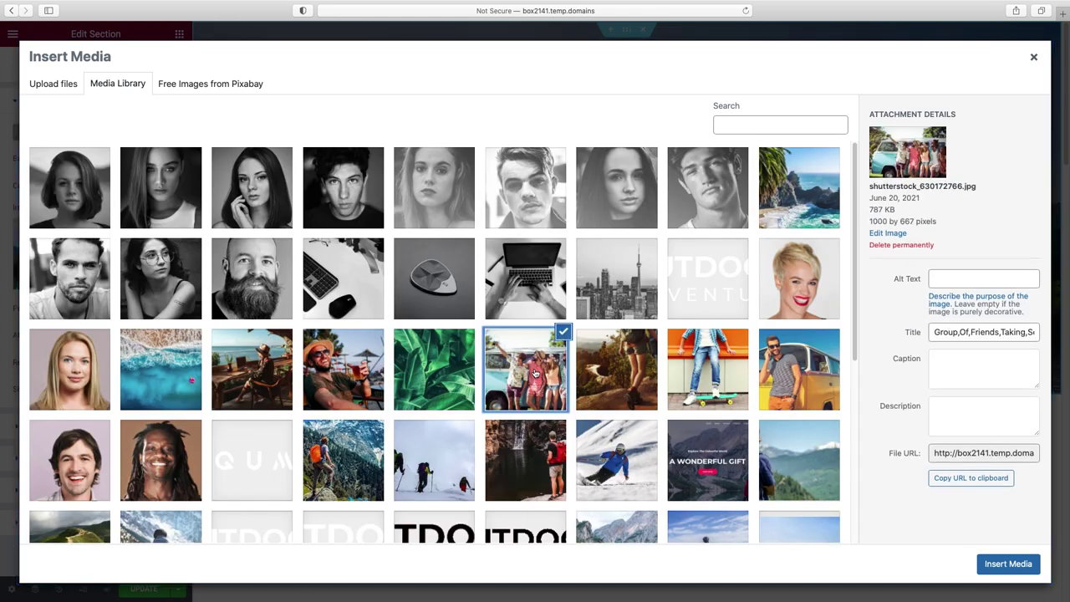
left_click(1008, 563)
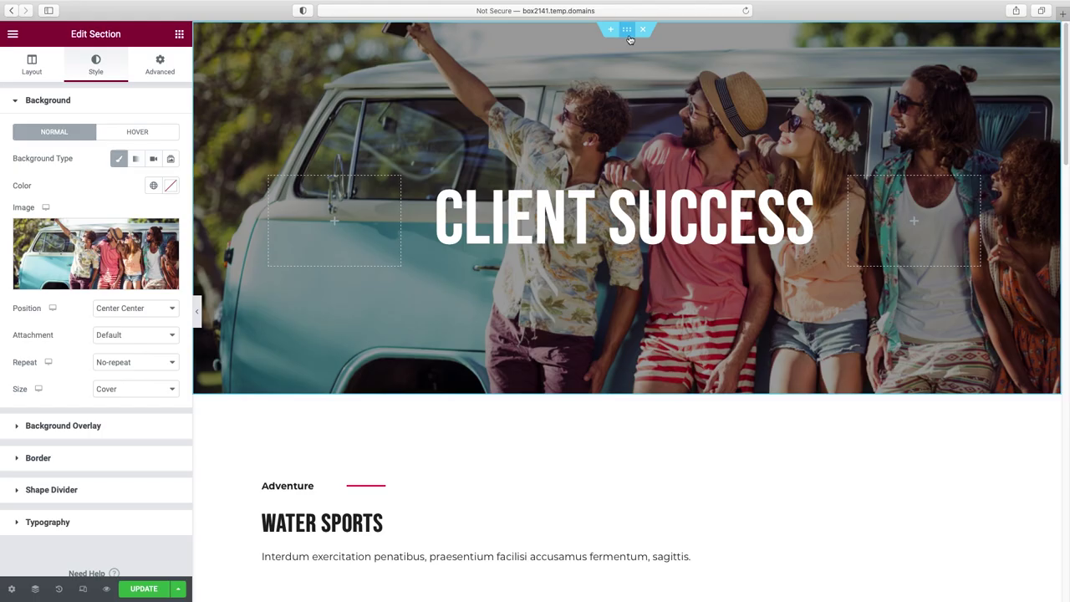
- Set the hero section's top padding to 150 and select the bottom padding field
left_click(159, 72)
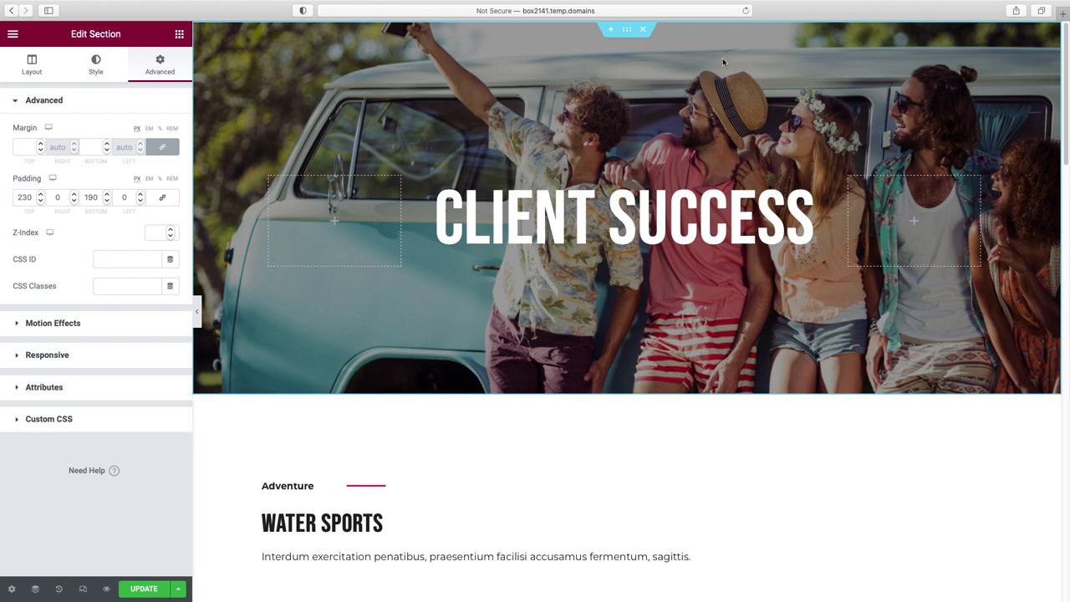
double_click(25, 198)
type("150")
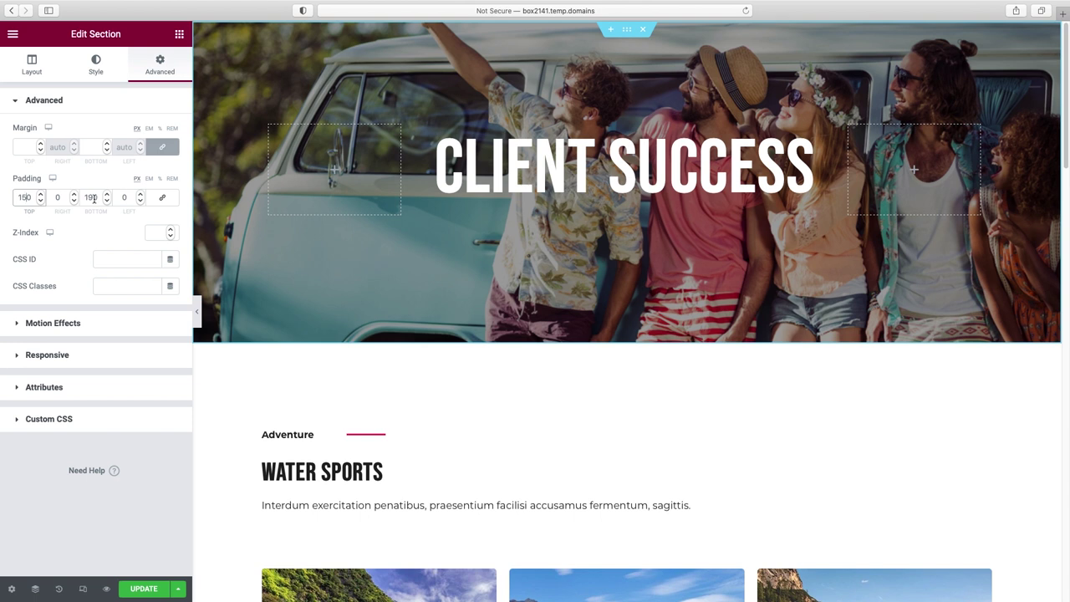
left_click(91, 198)
double_click(90, 198)
- Enter 150 as the hero's bottom padding and scroll through the page's sections
type("150")
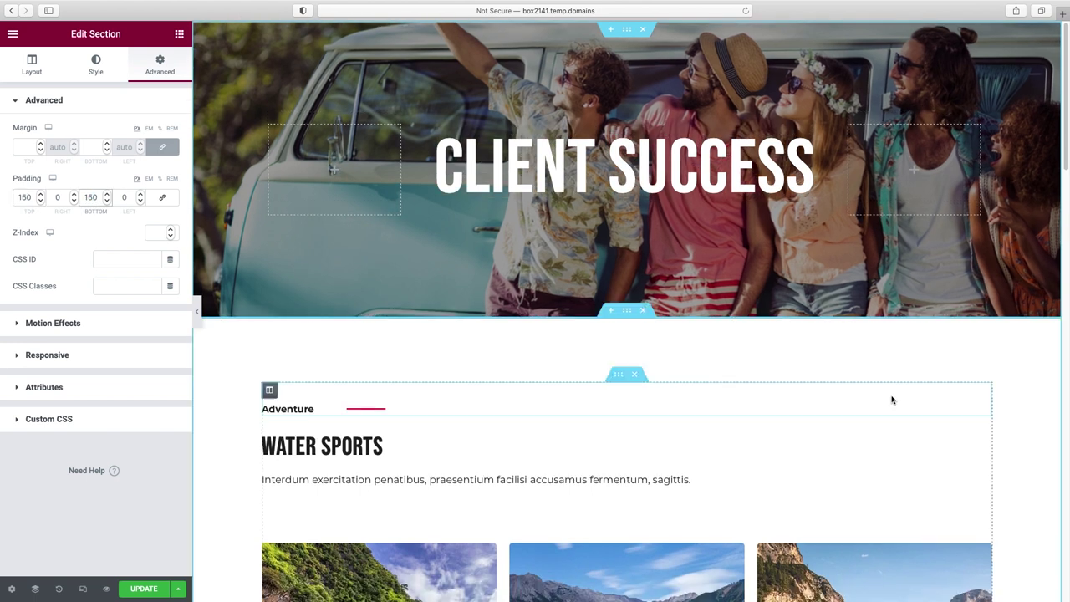
scroll(893, 399, "down", 1)
scroll(893, 400, "down", 4)
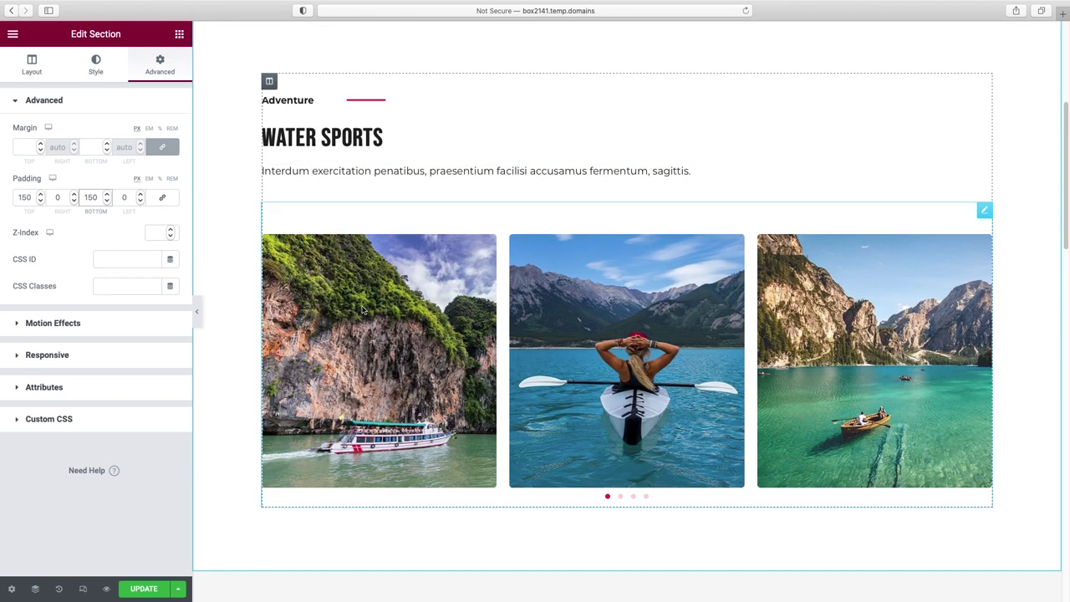
scroll(366, 198, "down", 5)
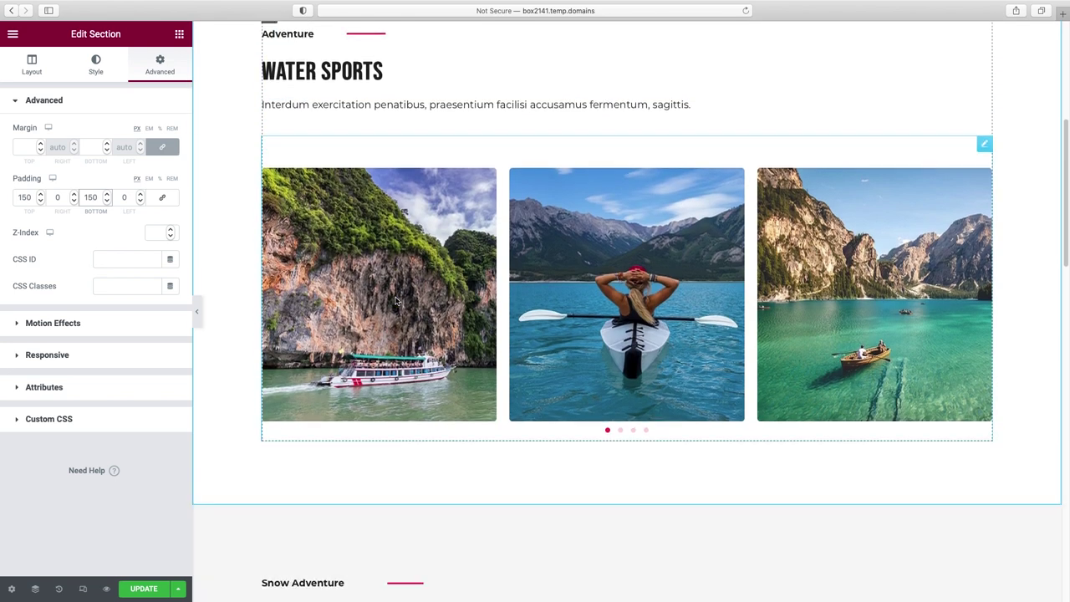
scroll(397, 301, "down", 3)
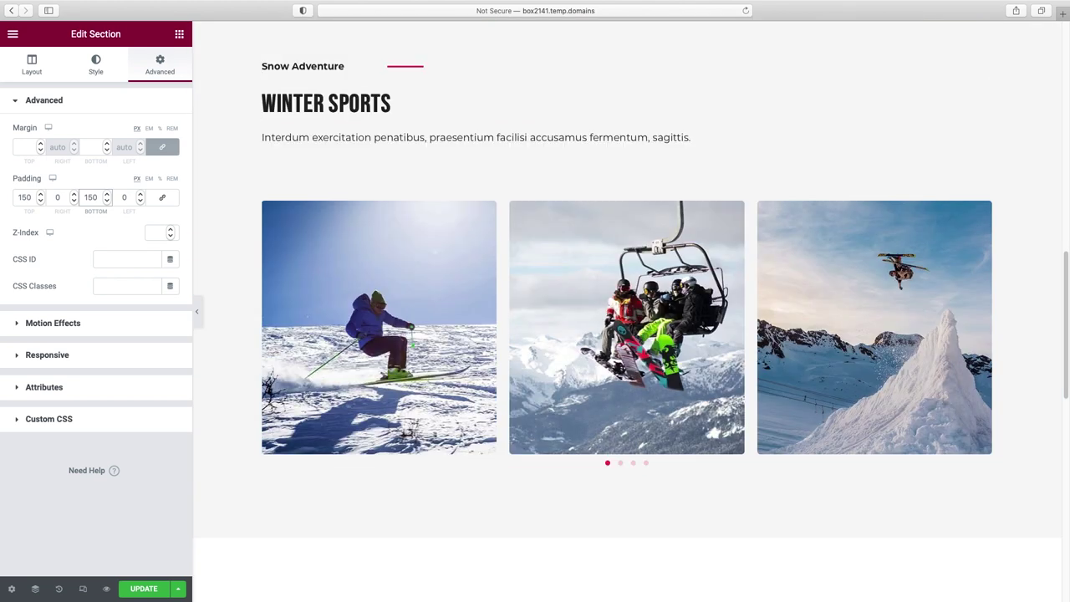
scroll(728, 307, "down", 7)
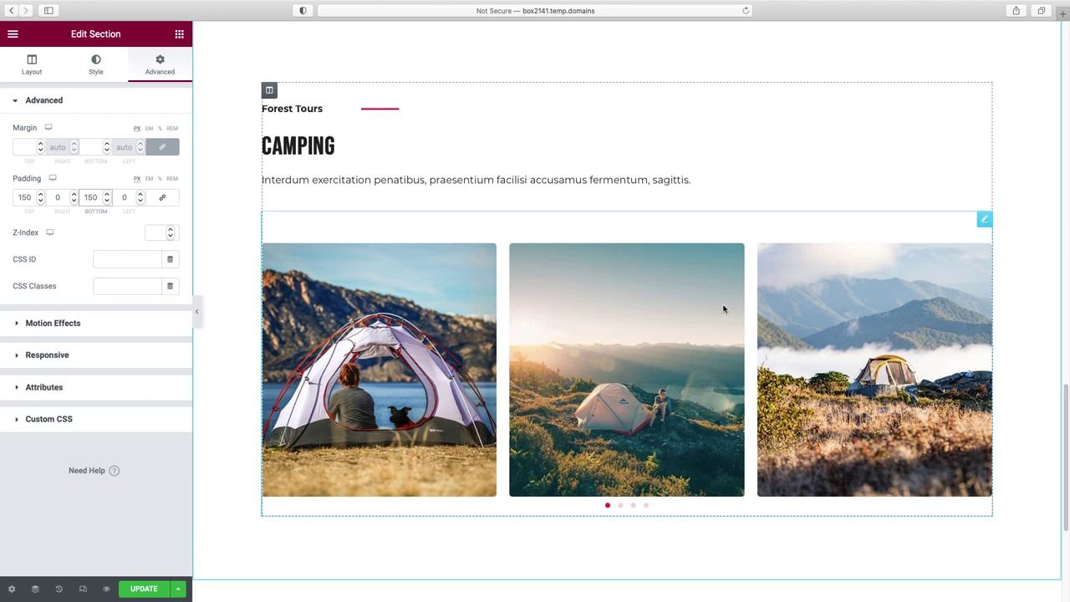
scroll(729, 308, "up", 7)
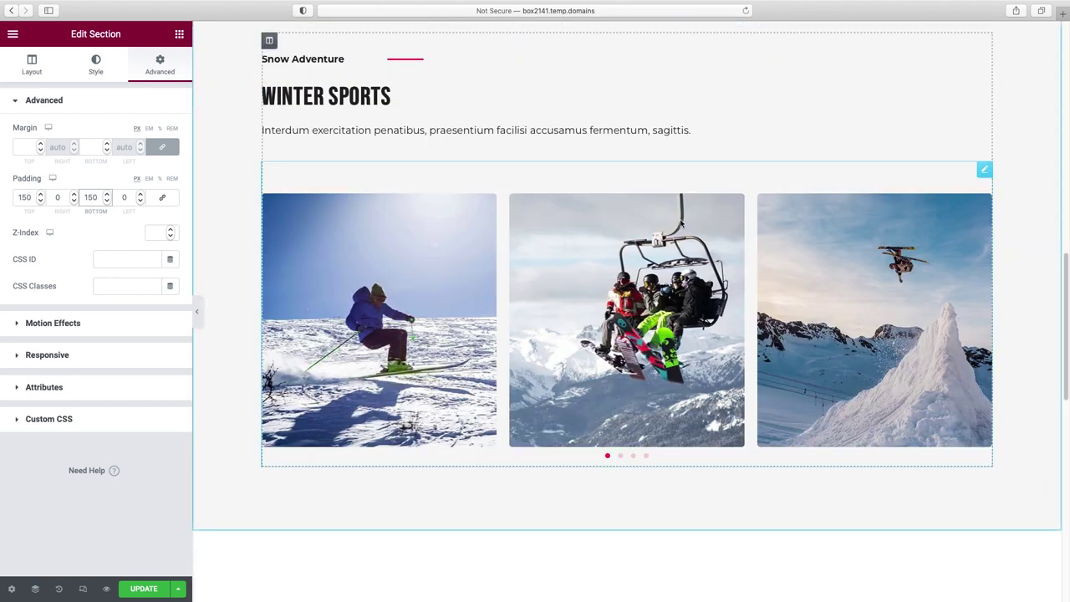
scroll(636, 350, "up", 7)
scroll(636, 349, "up", 3)
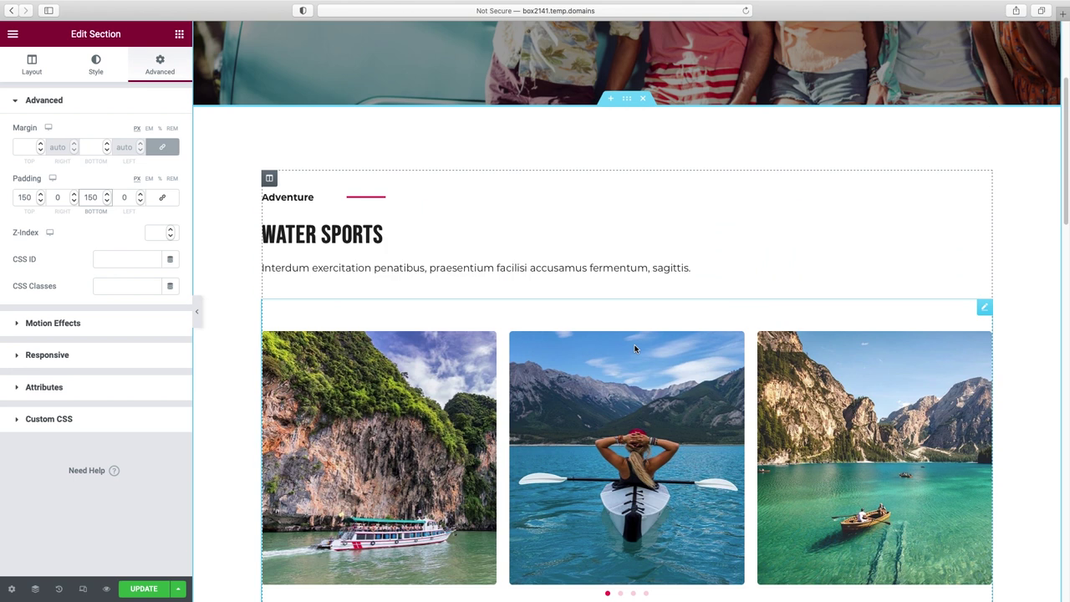
scroll(644, 178, "up", 1)
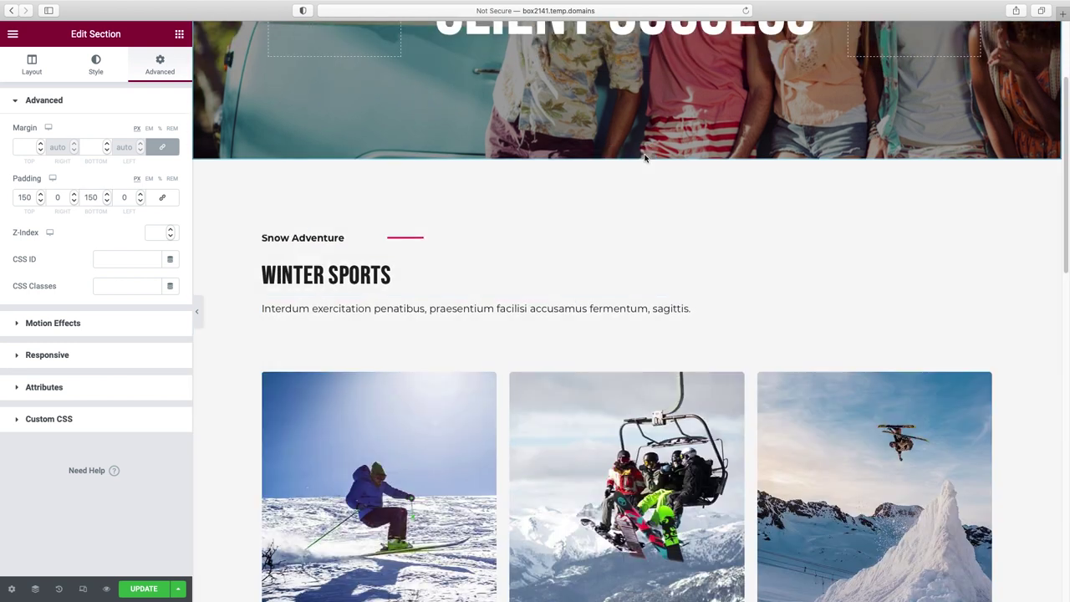
- Delete the Water Sports, Winter Sports and Camping sections
left_click(645, 154)
left_click(644, 154)
left_click(644, 156)
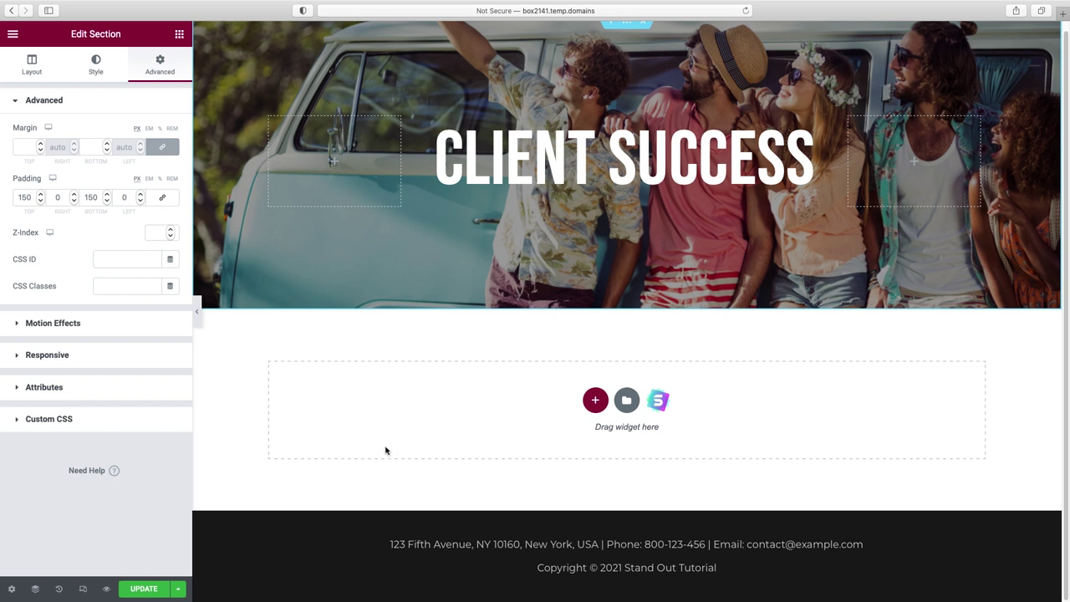
- Open the template library's Blocks and filter the category to Portfolio
left_click(673, 397)
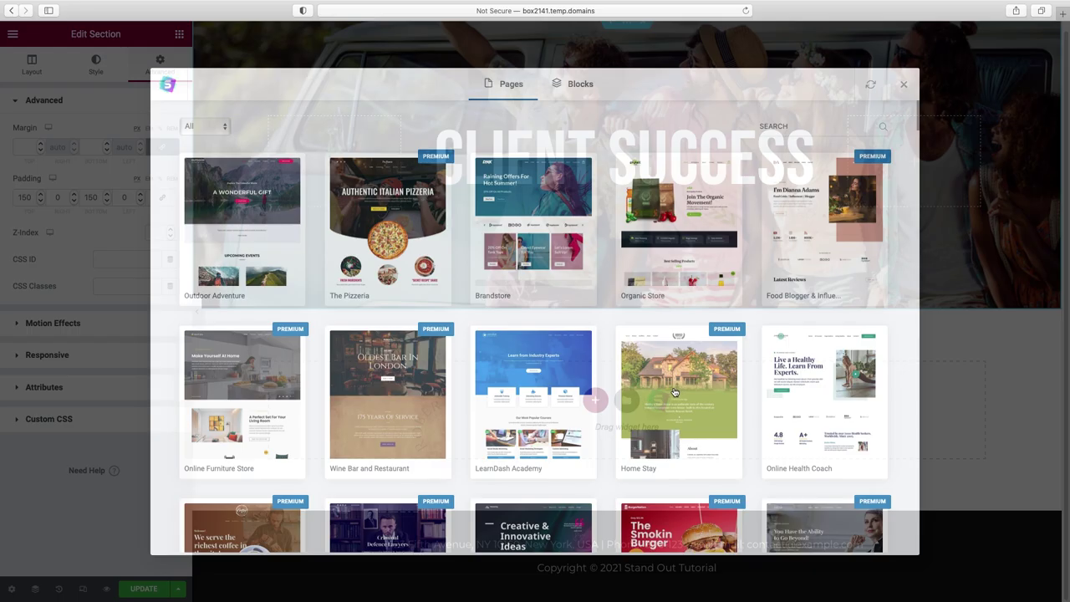
left_click(580, 86)
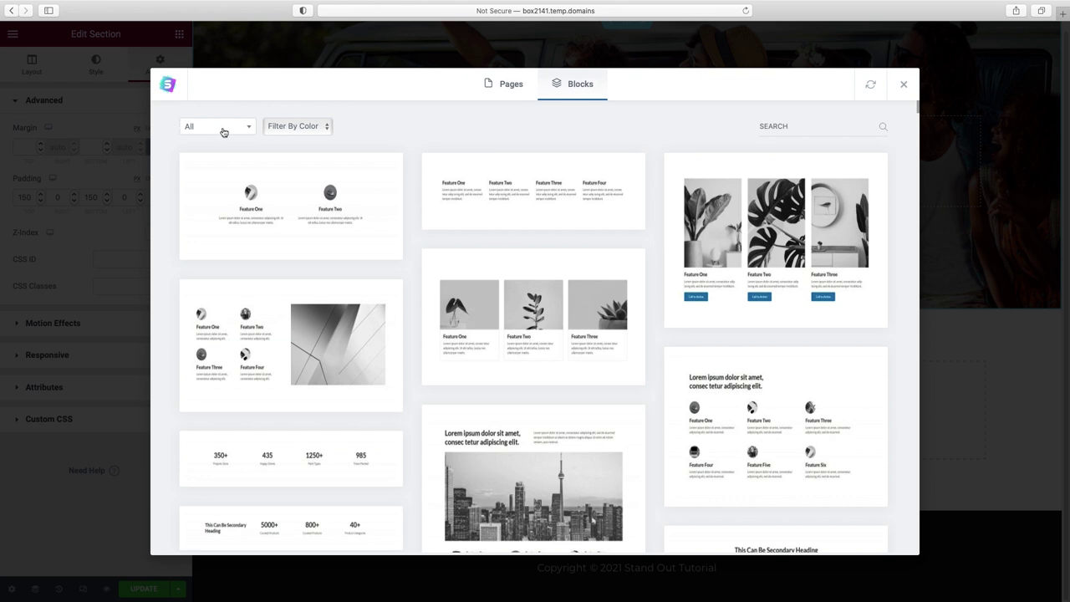
left_click(238, 132)
scroll(229, 205, "down", 1)
scroll(229, 205, "down", 5)
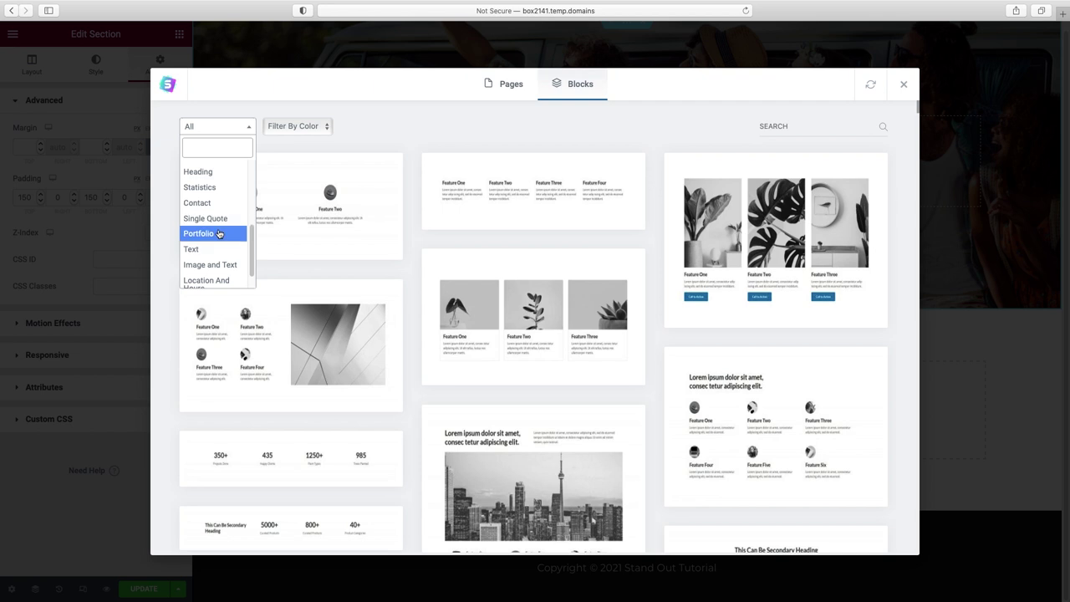
left_click(219, 234)
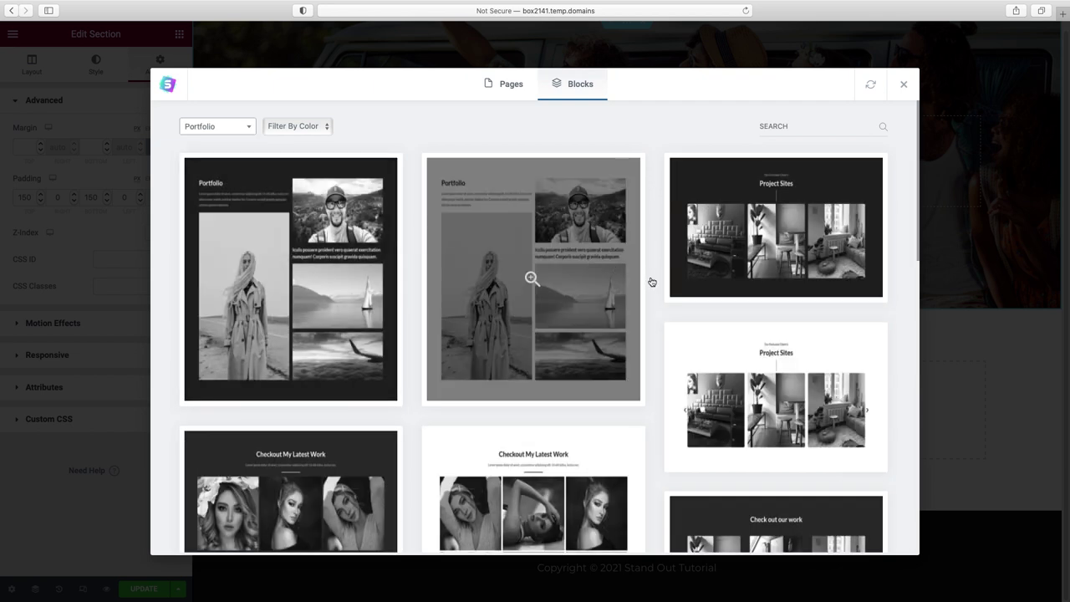
- Preview the 'Checkout My Latest Work' block and import it into the page
scroll(653, 284, "down", 1)
scroll(652, 285, "down", 15)
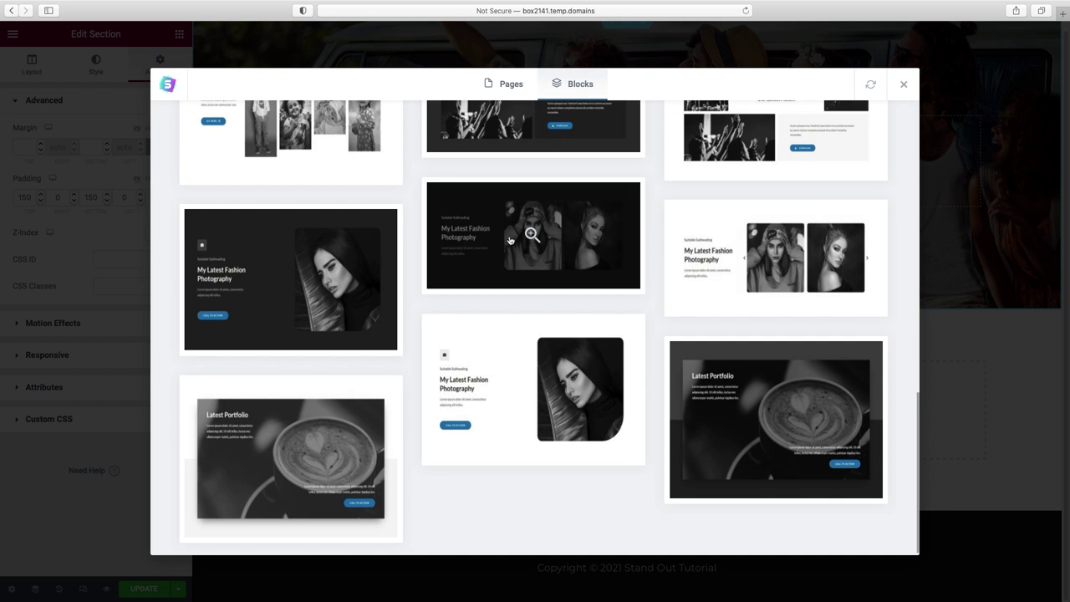
scroll(627, 267, "up", 4)
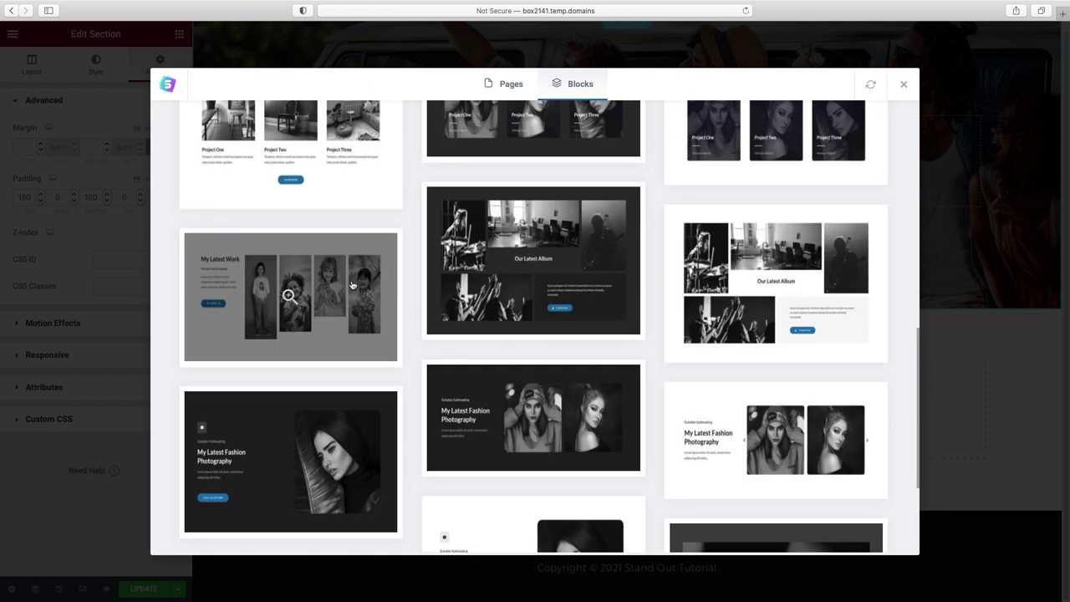
scroll(408, 319, "up", 1)
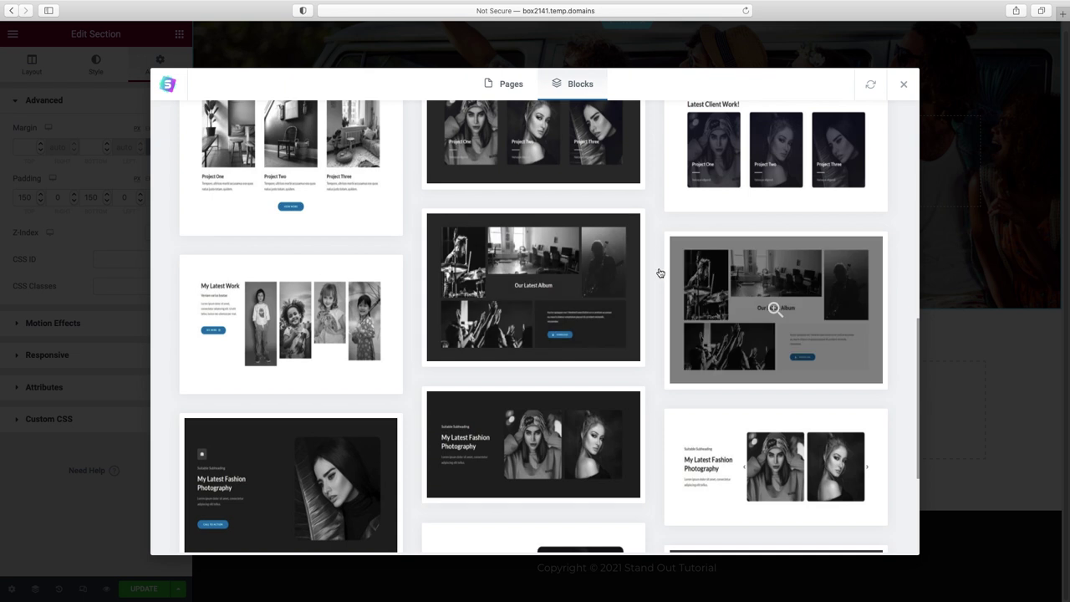
scroll(661, 274, "up", 5)
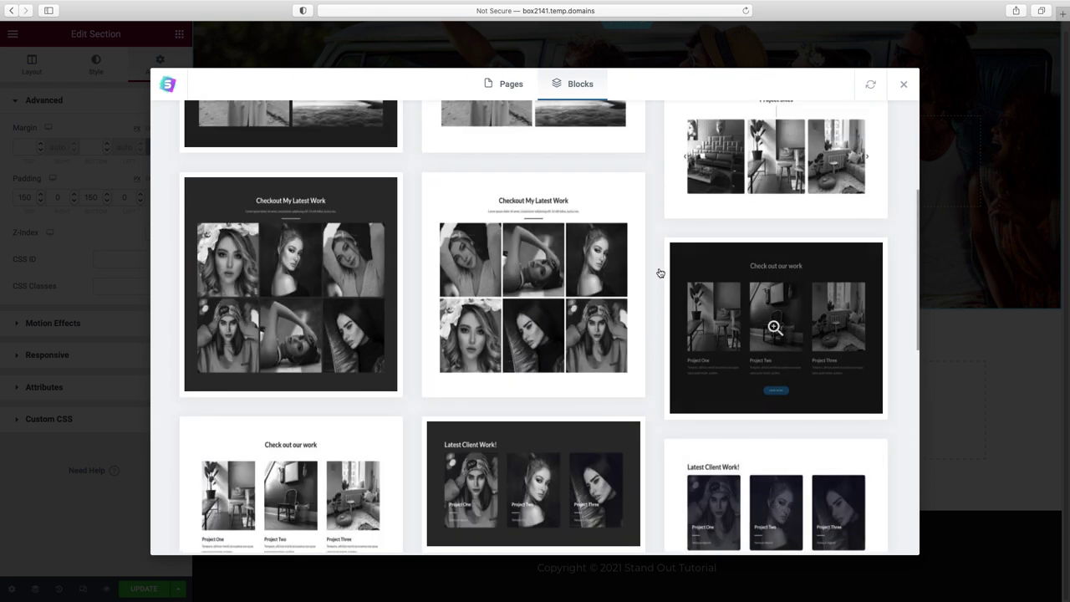
scroll(661, 274, "up", 4)
scroll(661, 273, "down", 2)
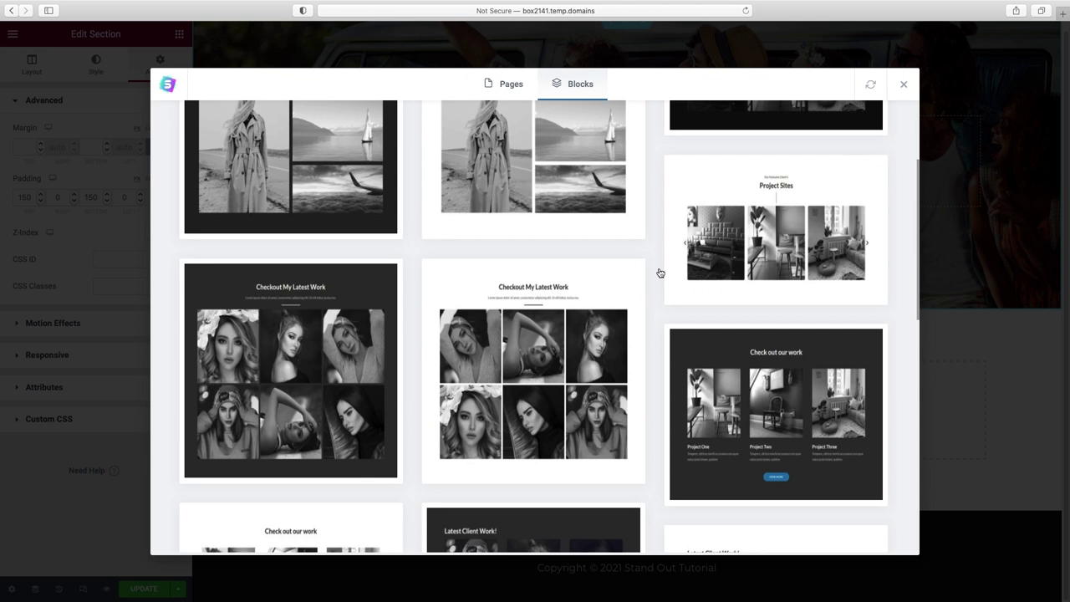
scroll(661, 274, "down", 1)
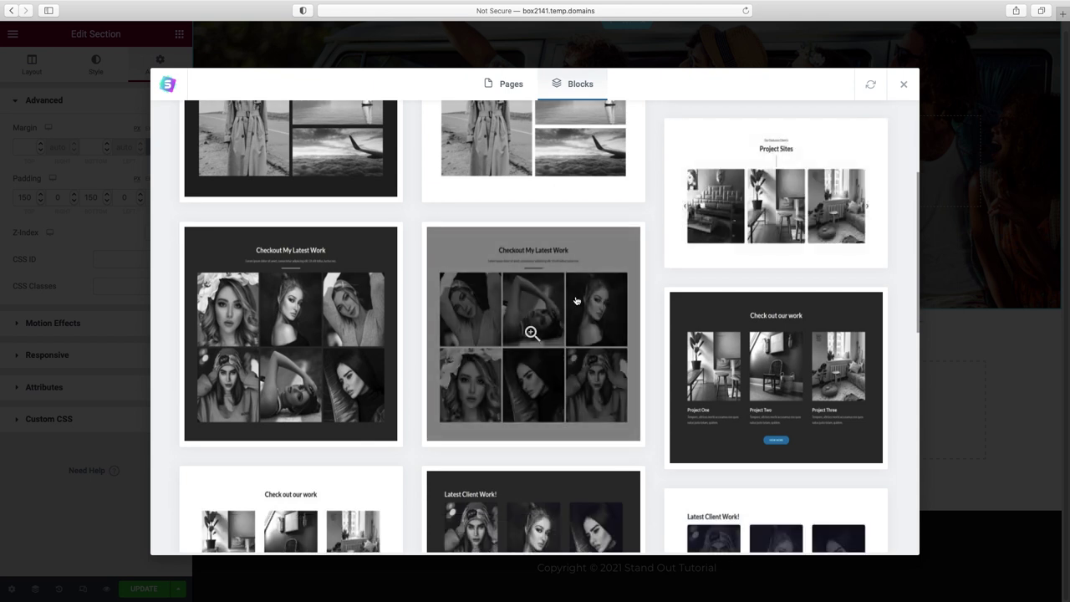
left_click(564, 337)
left_click(725, 88)
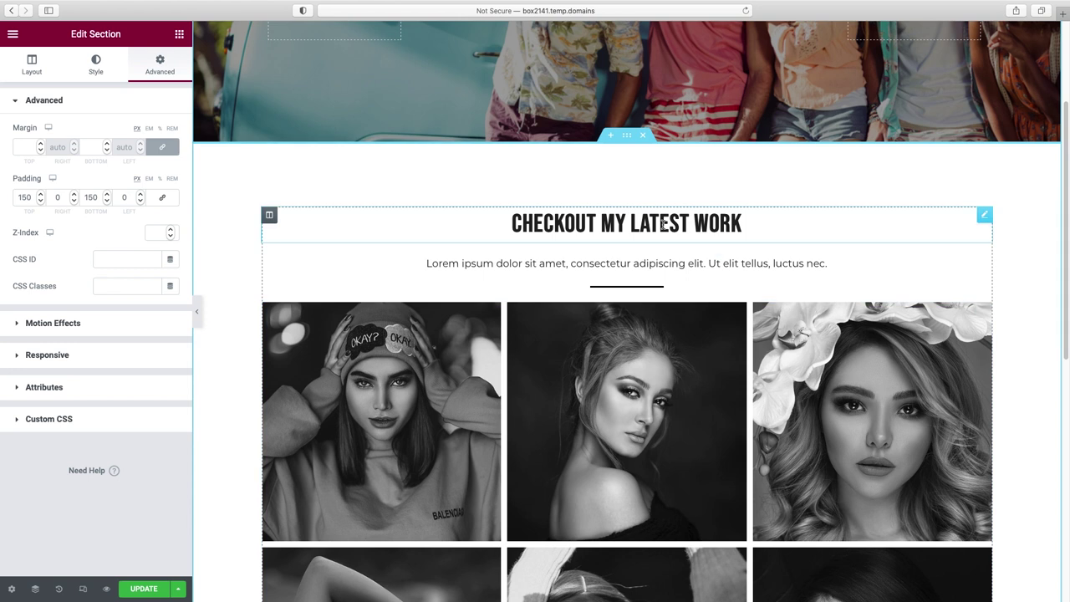
- Retitle the imported gallery heading 'see our work'
left_click(662, 225)
triple_click(90, 145)
type("see our work")
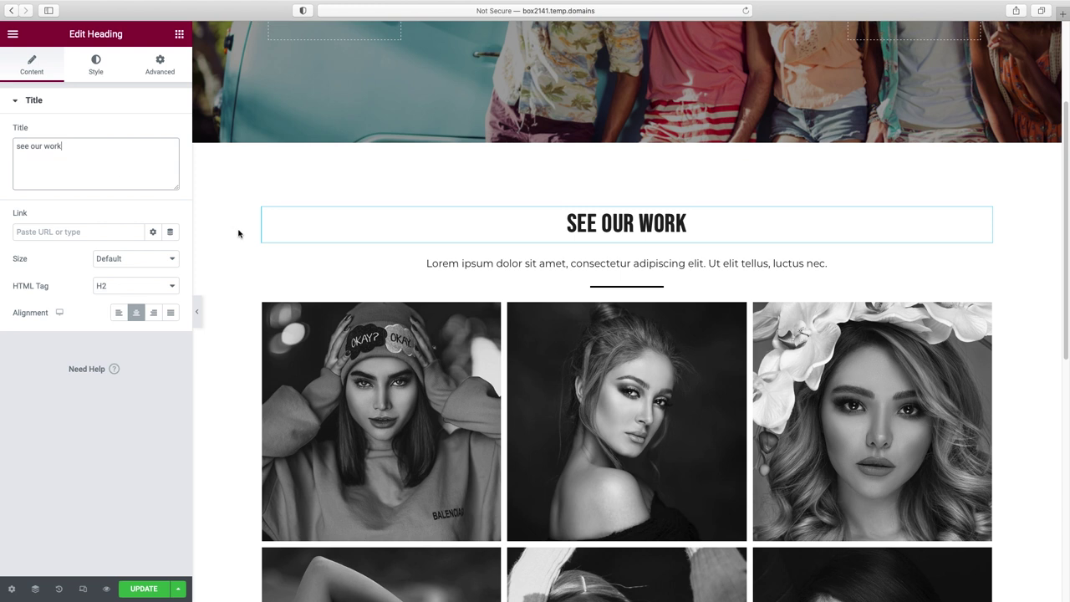
- Delete the Lorem ipsum paragraph and the divider below the heading
right_click(739, 266)
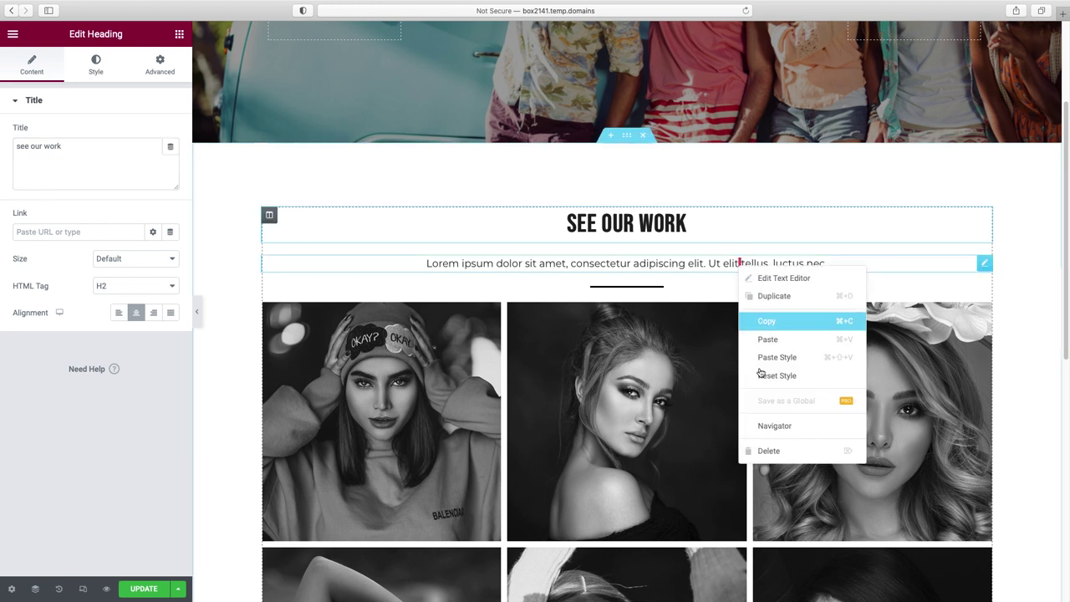
left_click(773, 449)
right_click(644, 264)
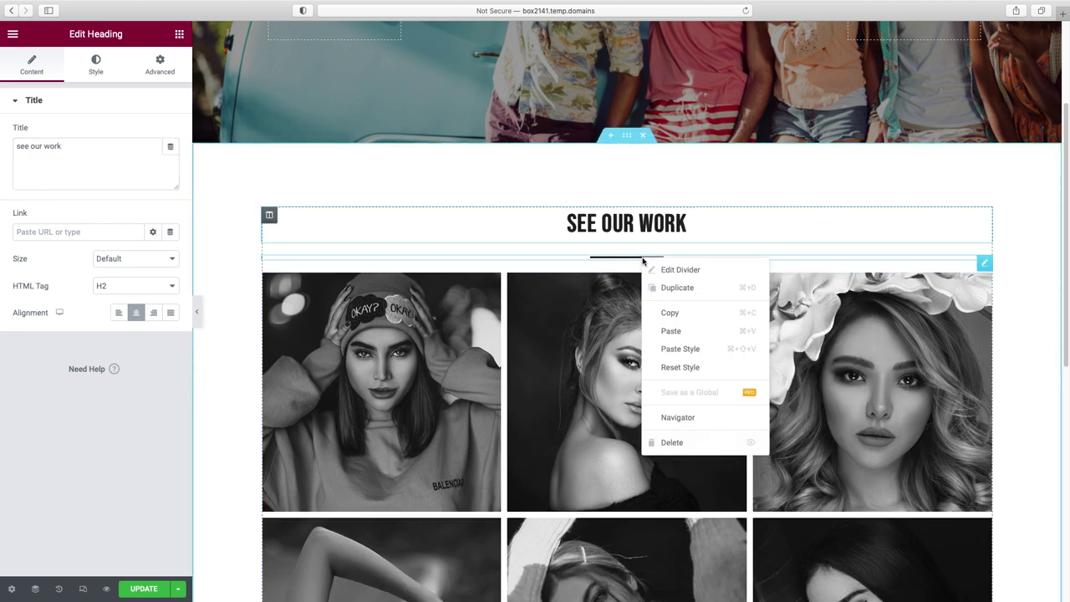
left_click(672, 443)
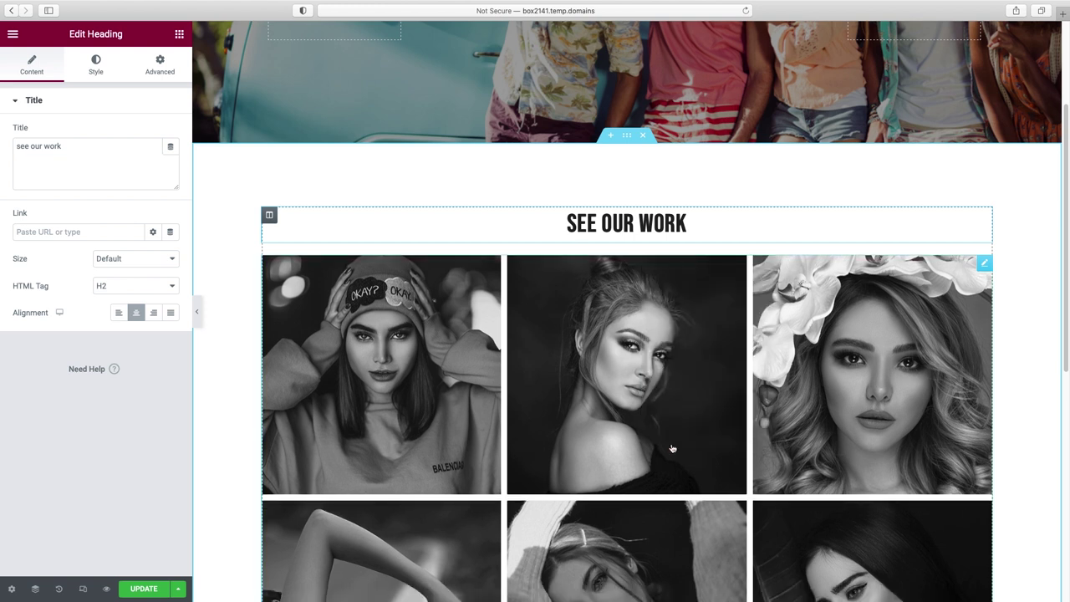
scroll(544, 441, "down", 1)
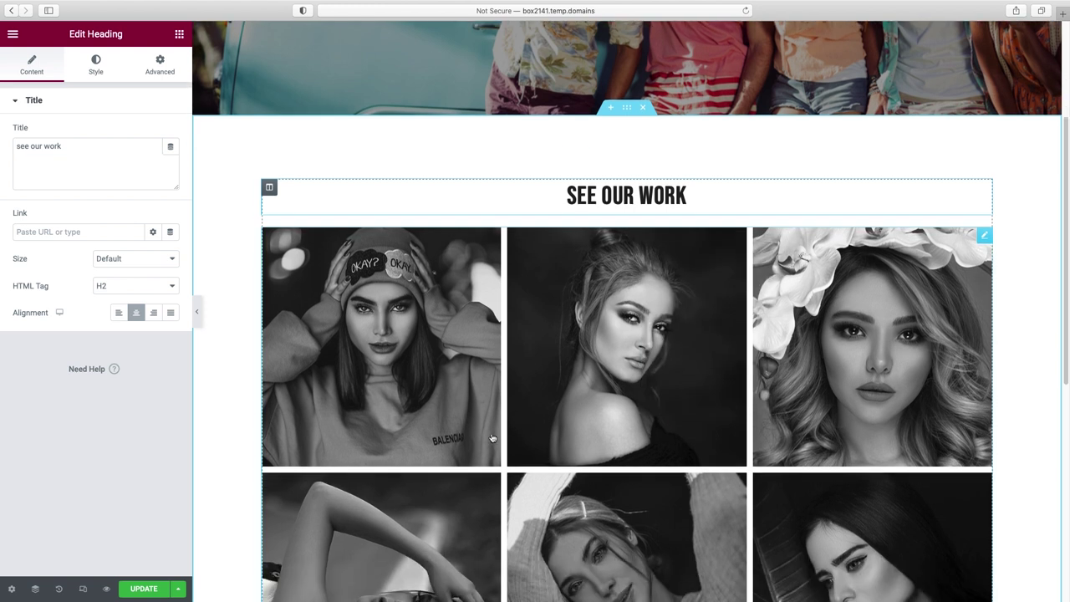
- Reset the Basic Gallery to clear its black-and-white images and start a new gallery
left_click(947, 252)
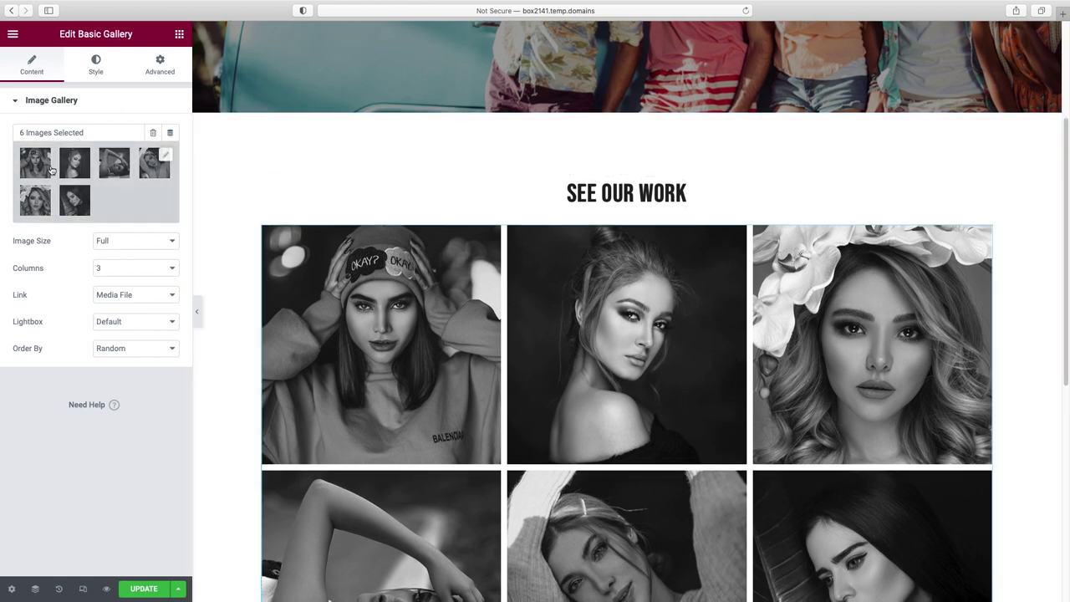
scroll(832, 457, "down", 3)
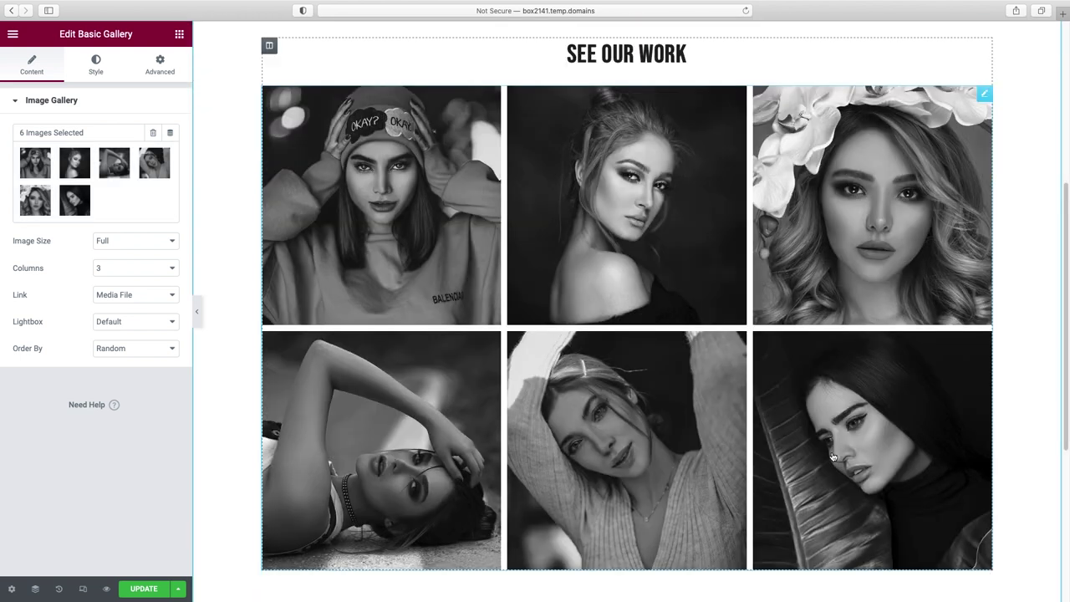
scroll(832, 457, "up", 1)
left_click(153, 136)
left_click(593, 345)
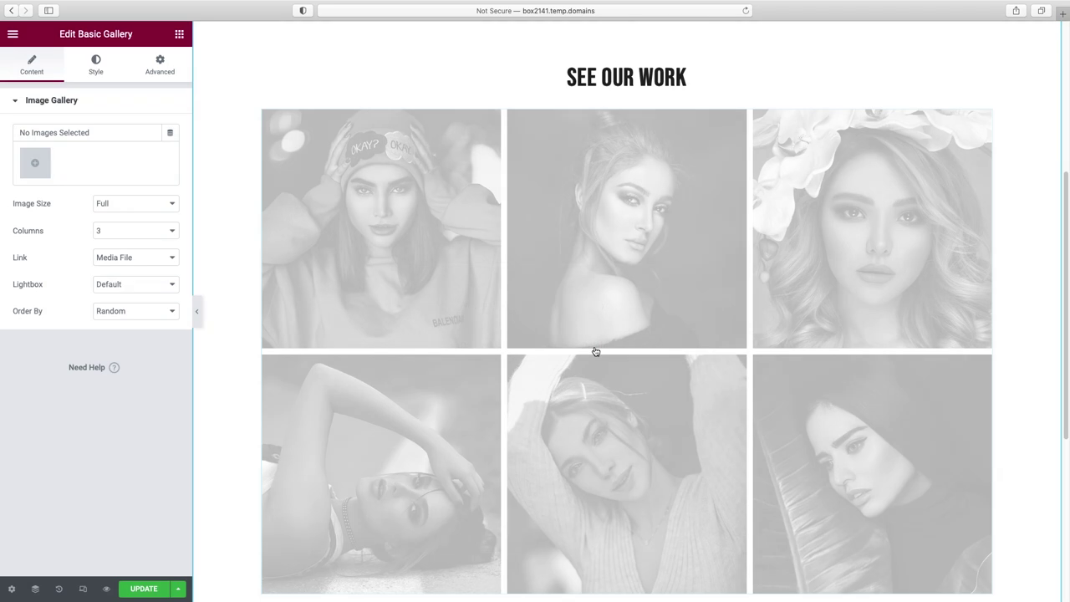
left_click(37, 167)
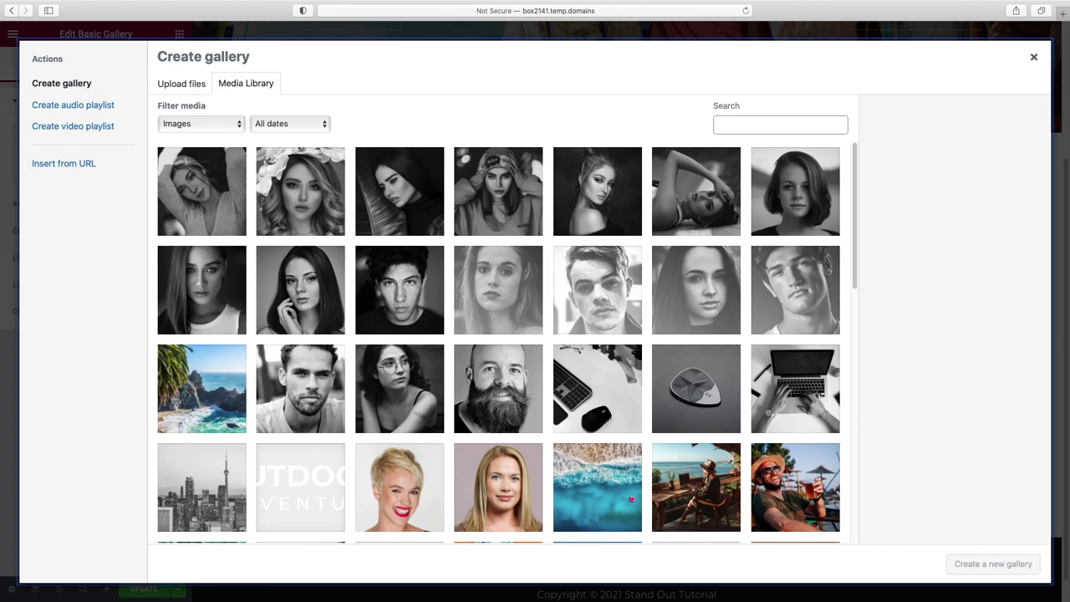
- Create and insert a gallery of six colour photos: van group, woman, beer, man-by-van, skateboarder, banana leaf
scroll(422, 322, "down", 3)
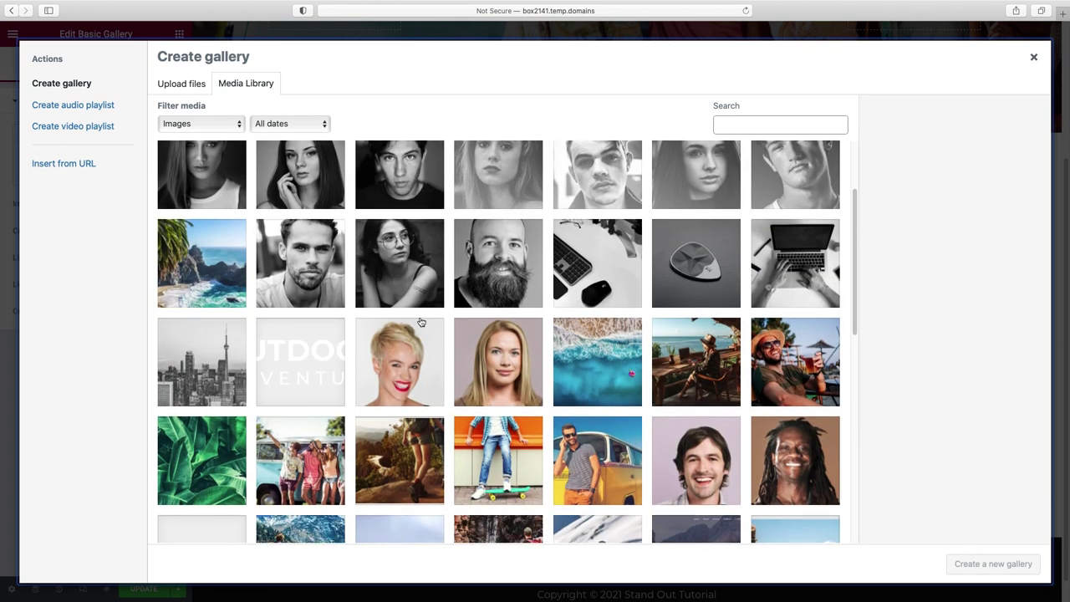
left_click(289, 457)
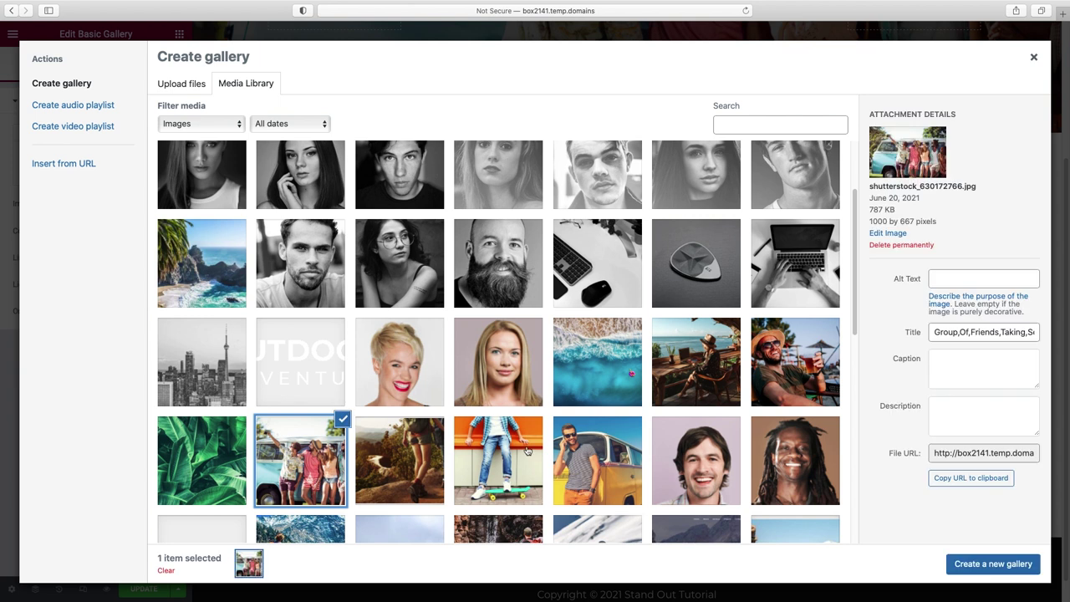
left_click(682, 359)
left_click(792, 362)
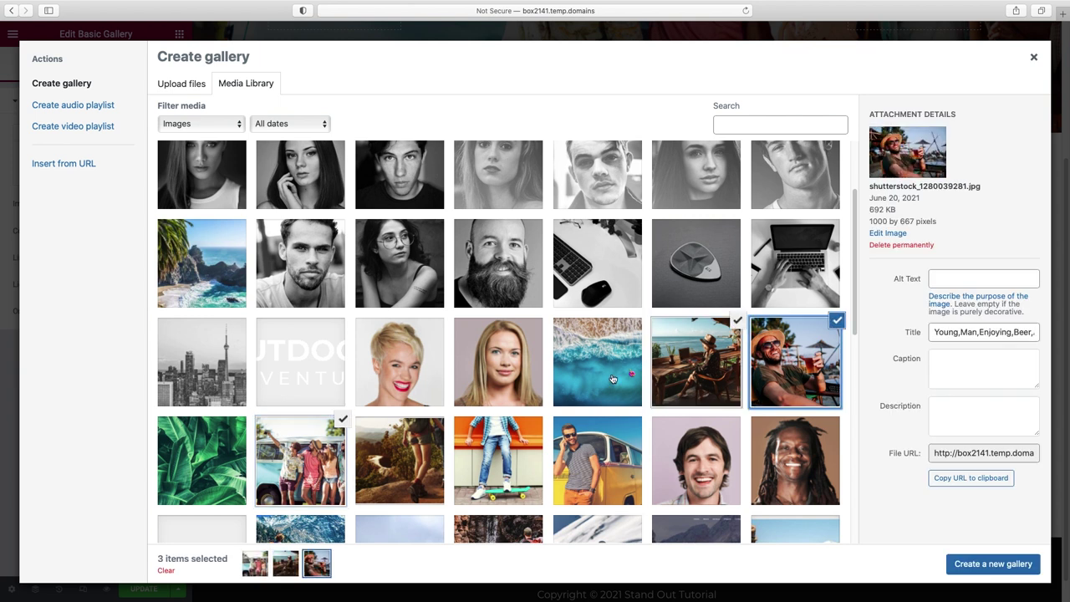
scroll(614, 380, "down", 1)
left_click(600, 407)
left_click(535, 422)
scroll(376, 335, "down", 4)
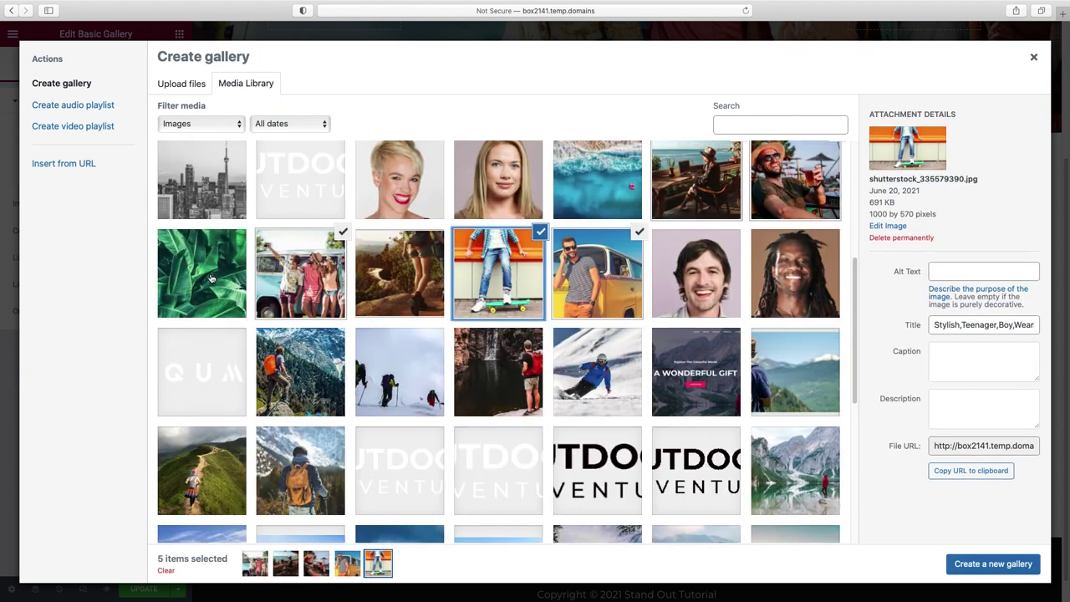
left_click(219, 247)
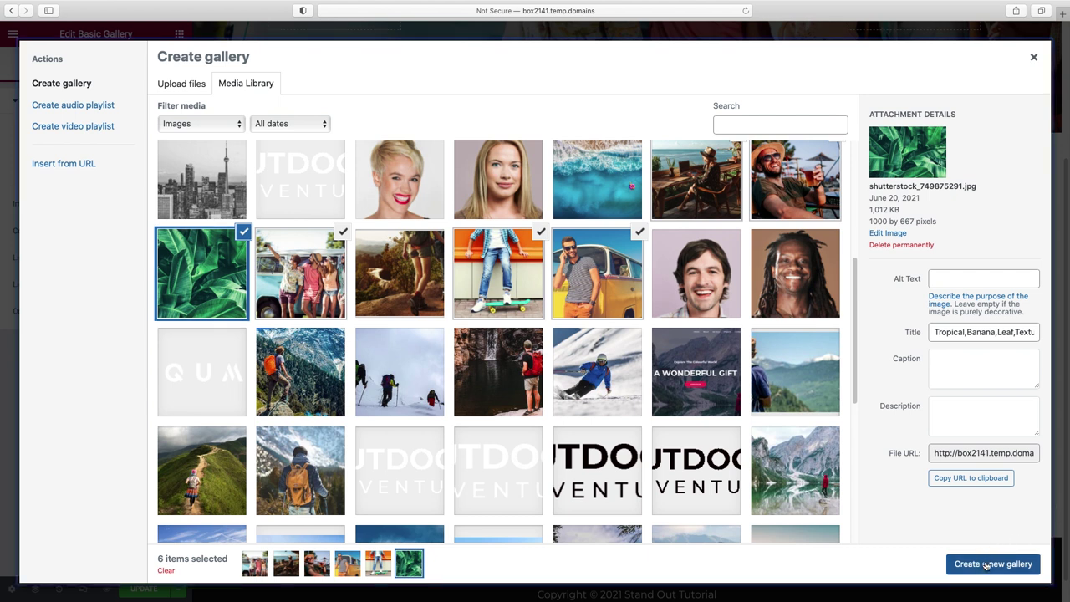
left_click(962, 566)
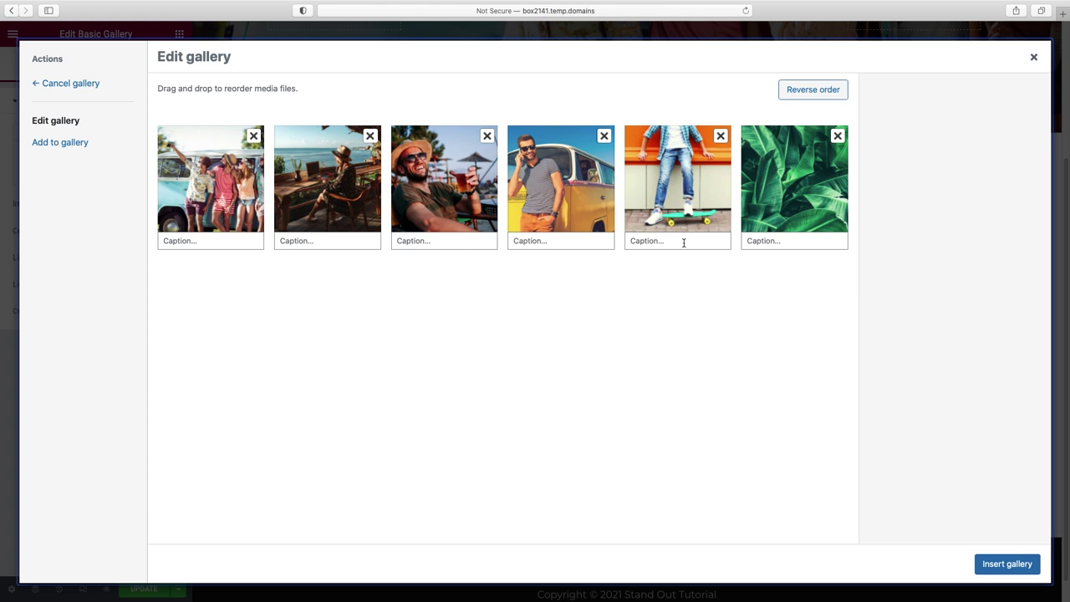
left_click(1002, 565)
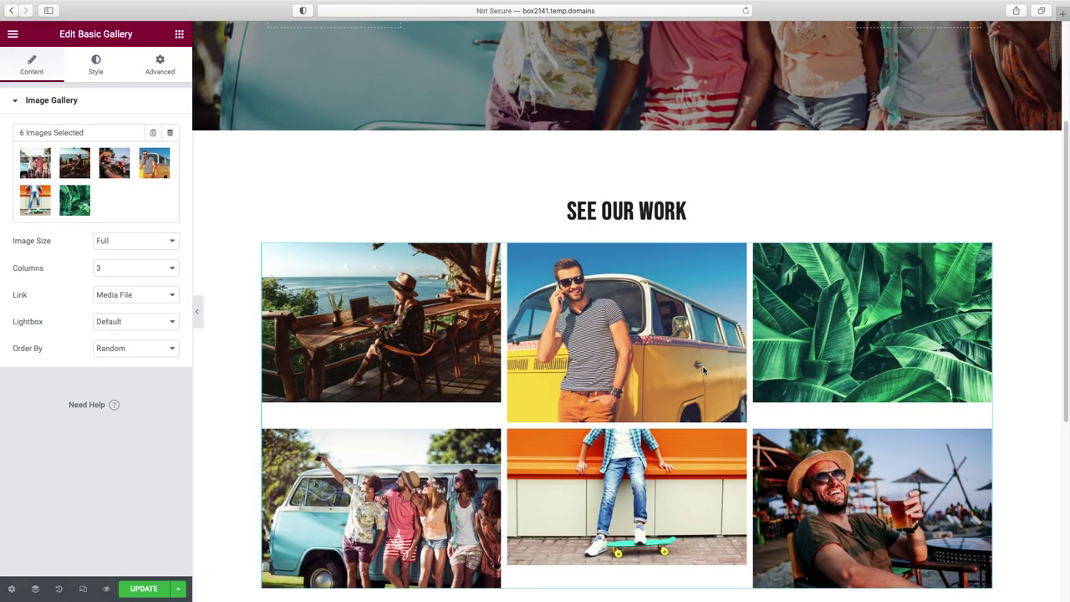
- Open the van photo full-size in the gallery lightbox
scroll(704, 371, "down", 1)
scroll(705, 371, "down", 3)
left_click(657, 204)
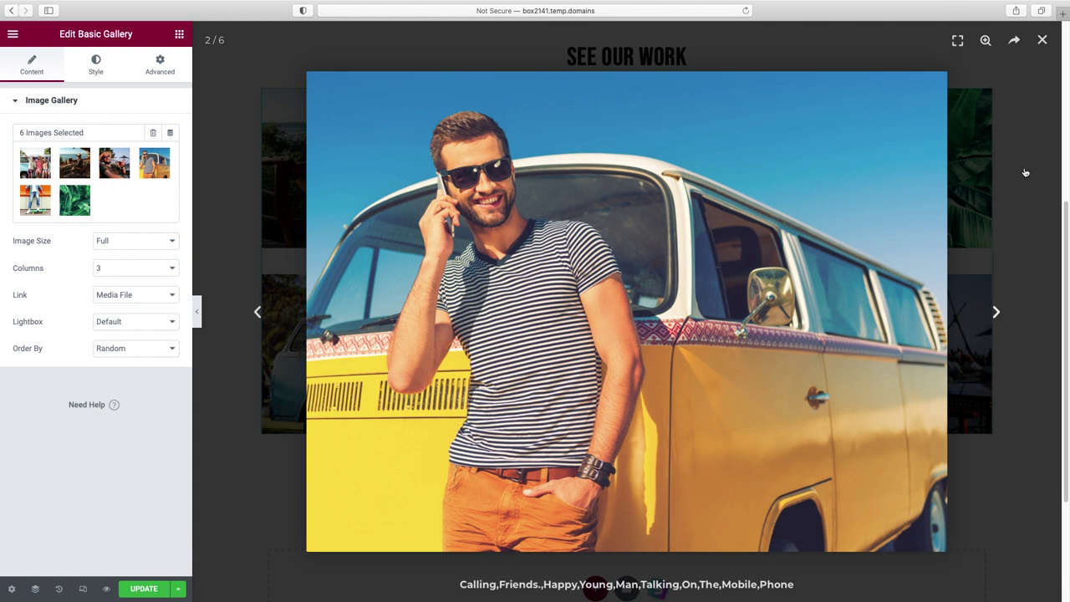
- Advance three photos to the skateboarder image, close the lightbox, and reselect the gallery
left_click(996, 312)
left_click(997, 312)
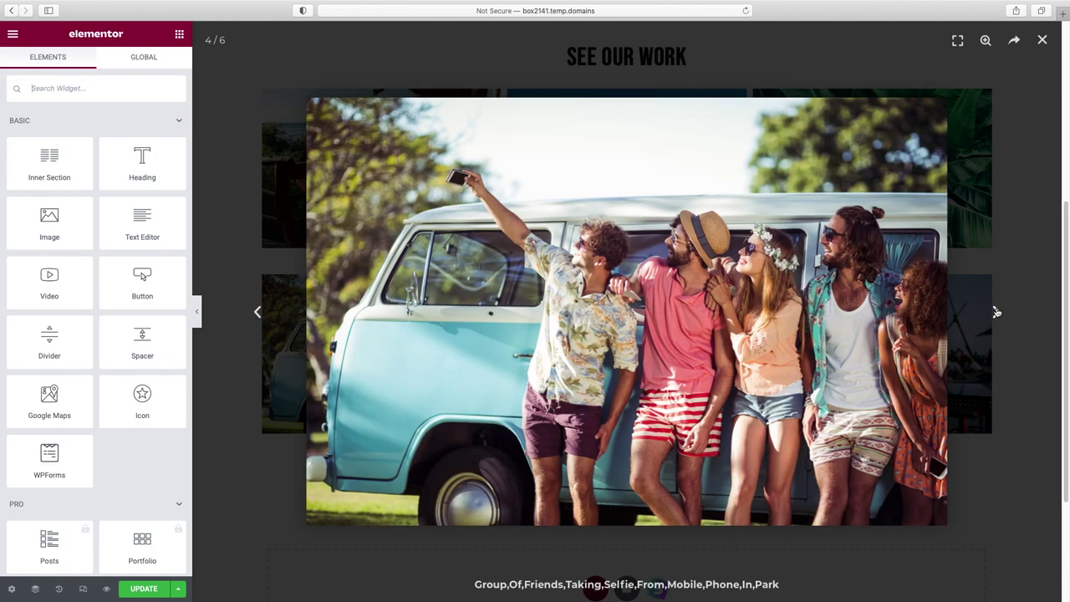
left_click(997, 312)
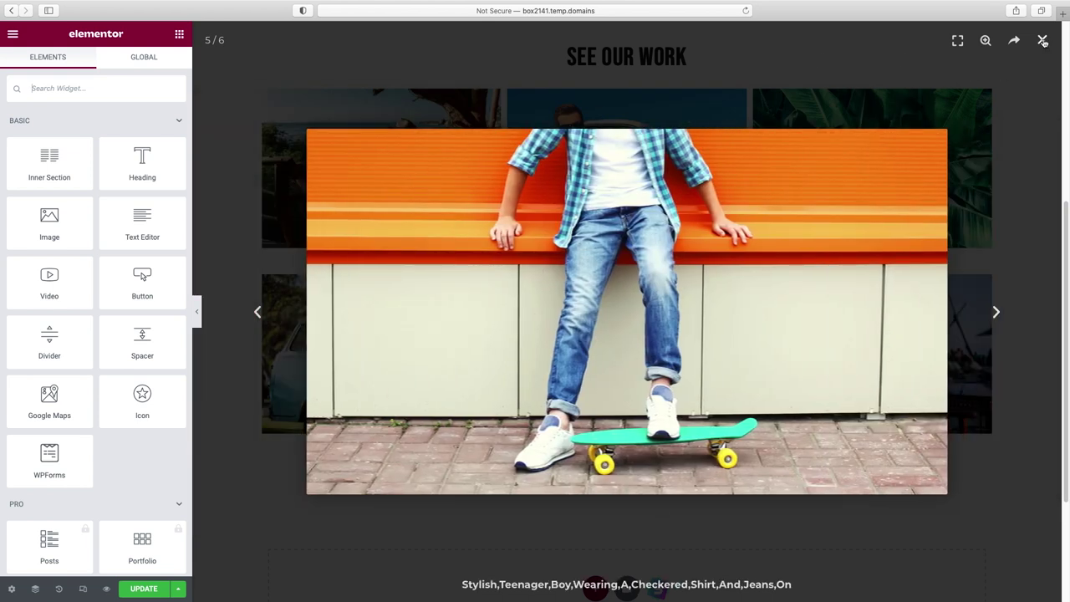
left_click(1043, 40)
left_click(490, 312)
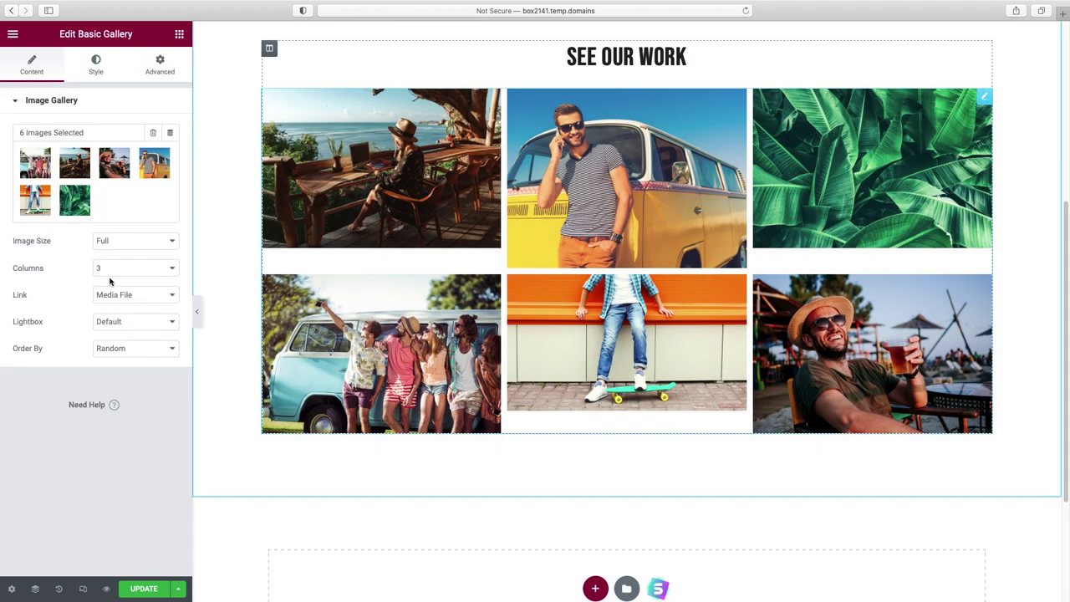
left_click(149, 269)
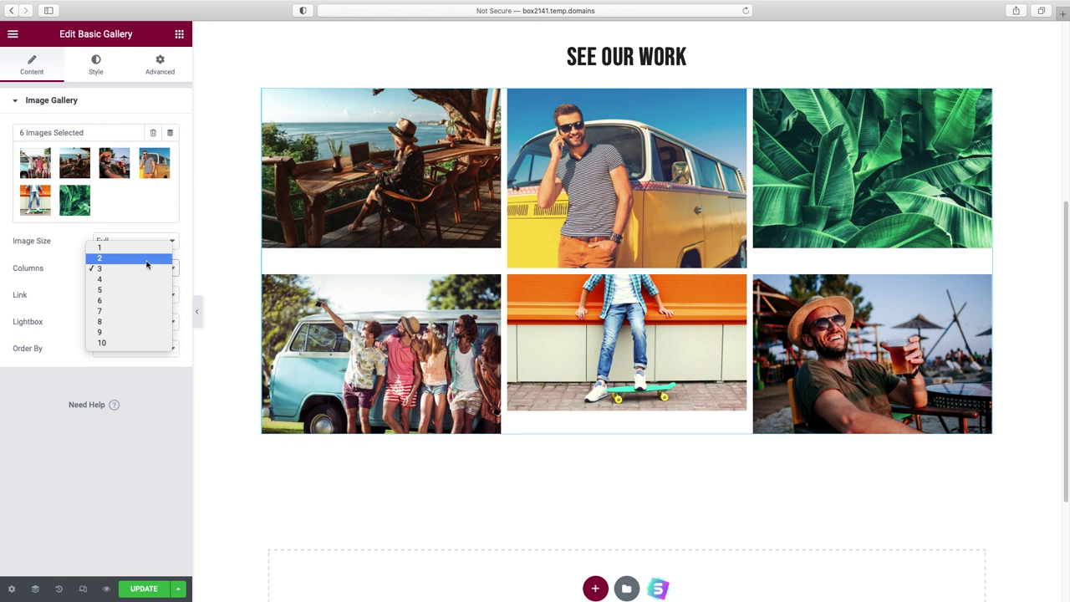
left_click(147, 258)
left_click(147, 266)
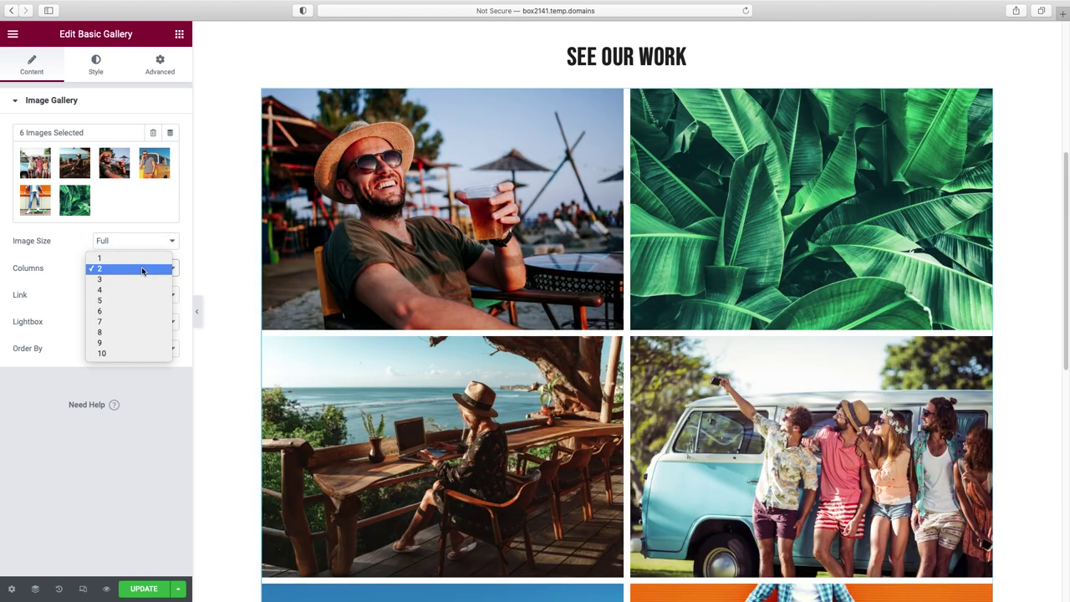
key("Escape")
left_click(136, 268)
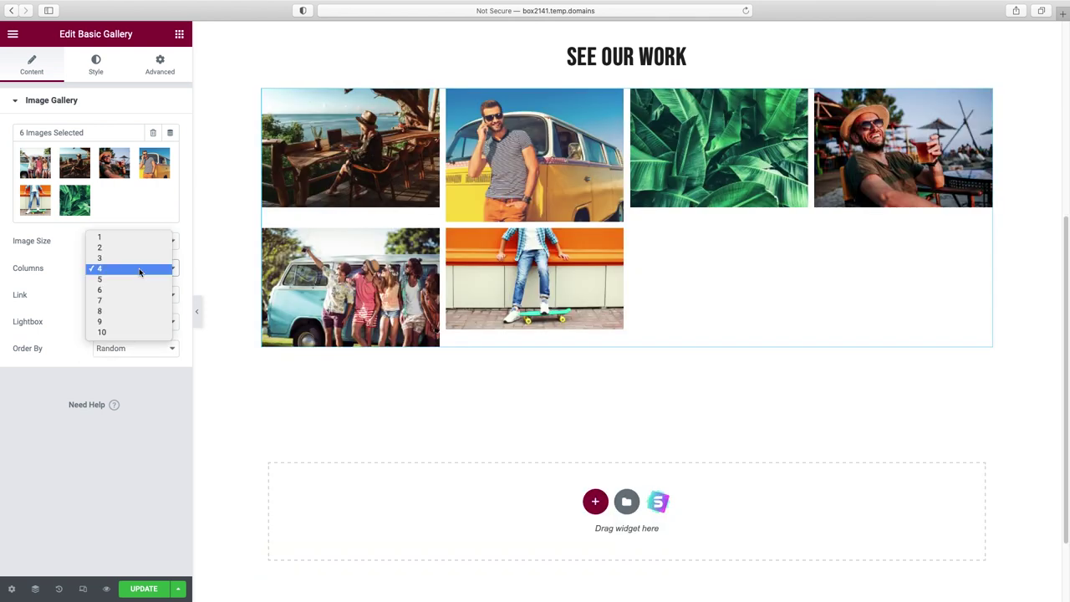
left_click(138, 261)
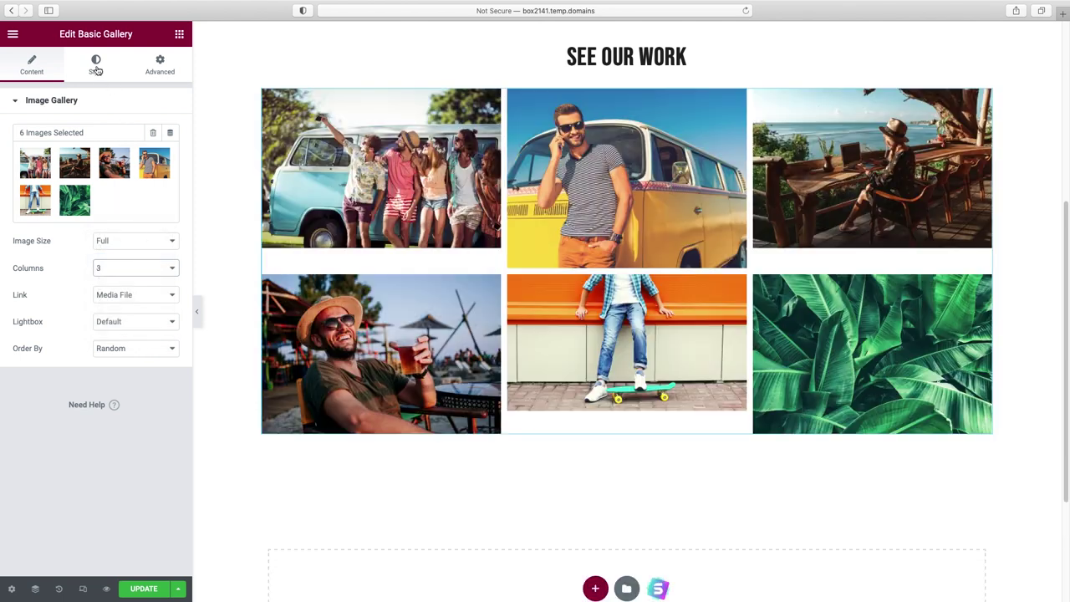
- Try a border radius of 10 on the gallery images and set custom image spacing to 20
left_click(96, 67)
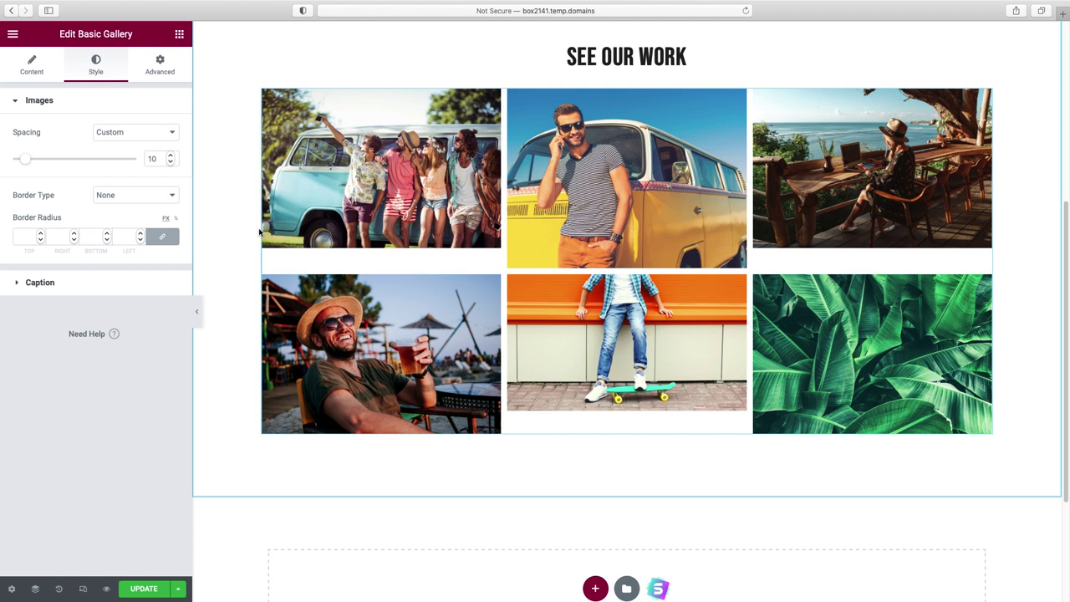
left_click(26, 237)
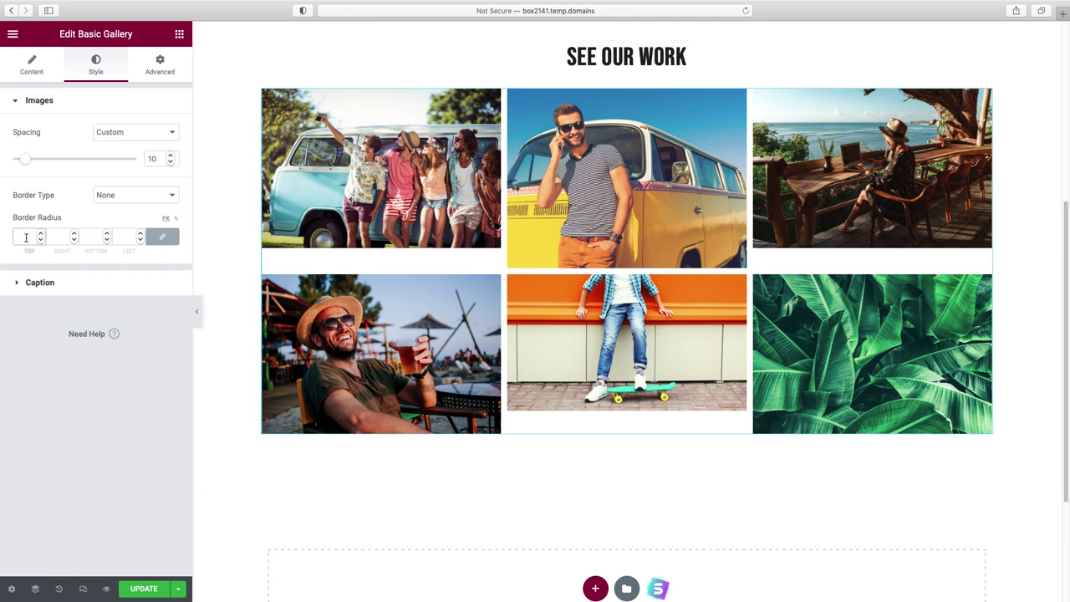
type("10")
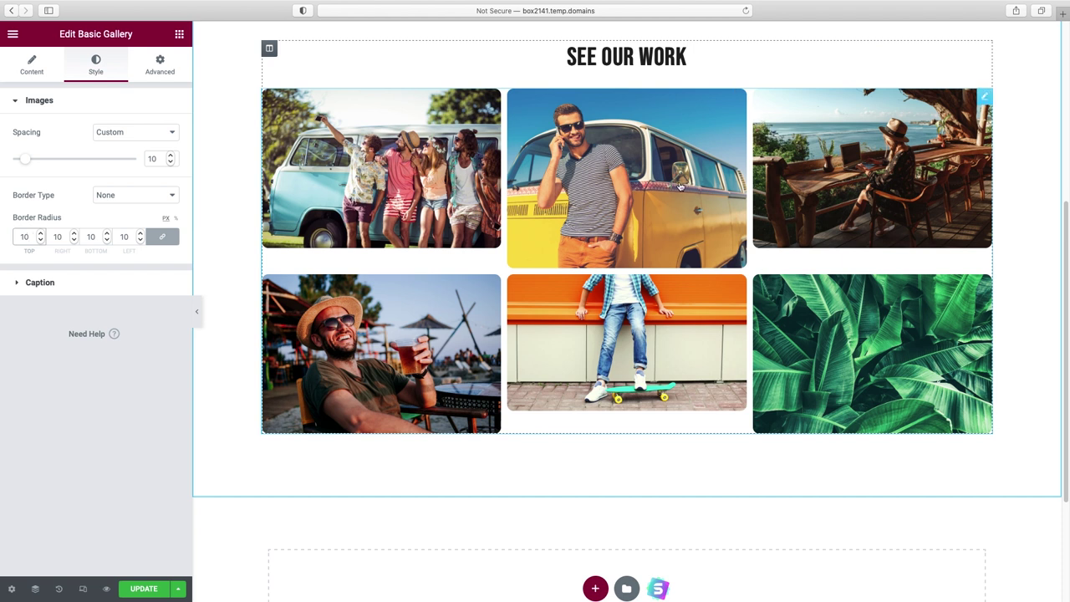
left_click_drag(28, 163, 13, 159)
left_click(154, 160)
type("10")
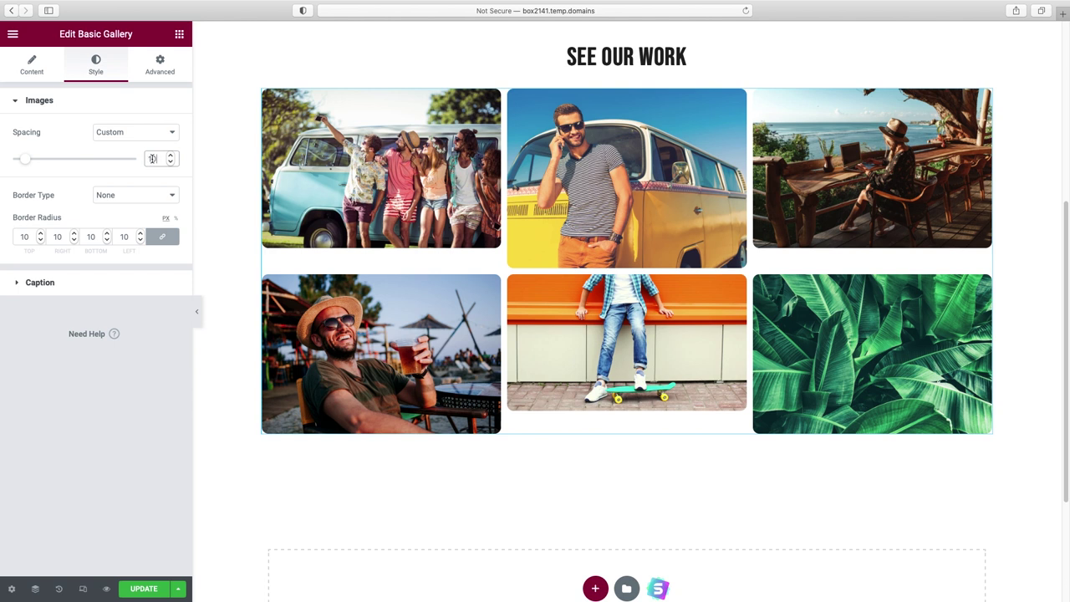
key("BackSpace")
key("BackSpace")
type("20")
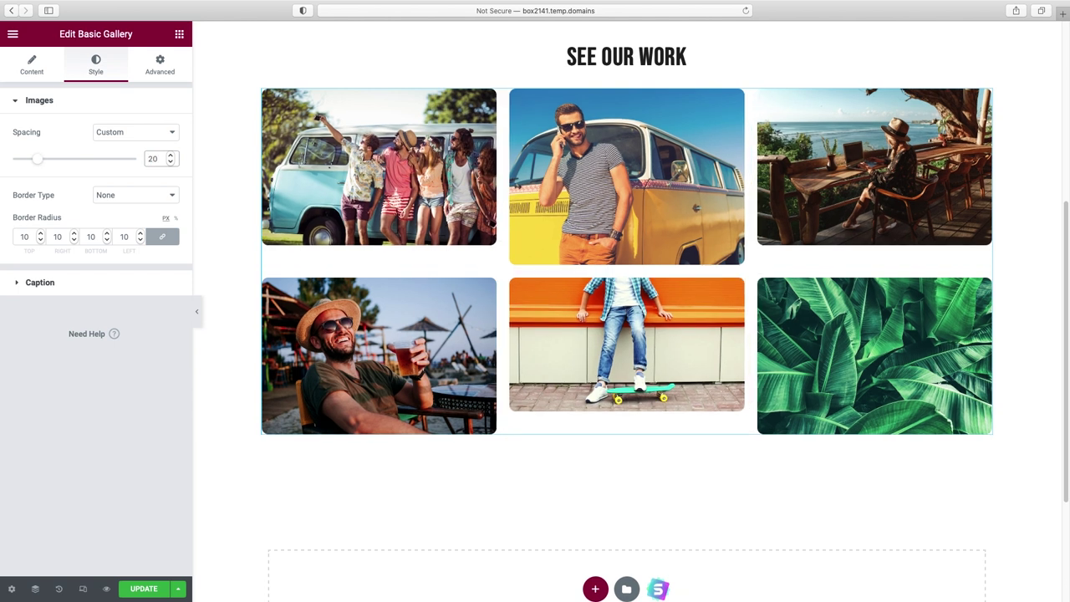
- Clear the border radius value so the gallery photos have square corners
left_click_drag(32, 236, 3, 238)
key("BackSpace")
left_click(782, 289)
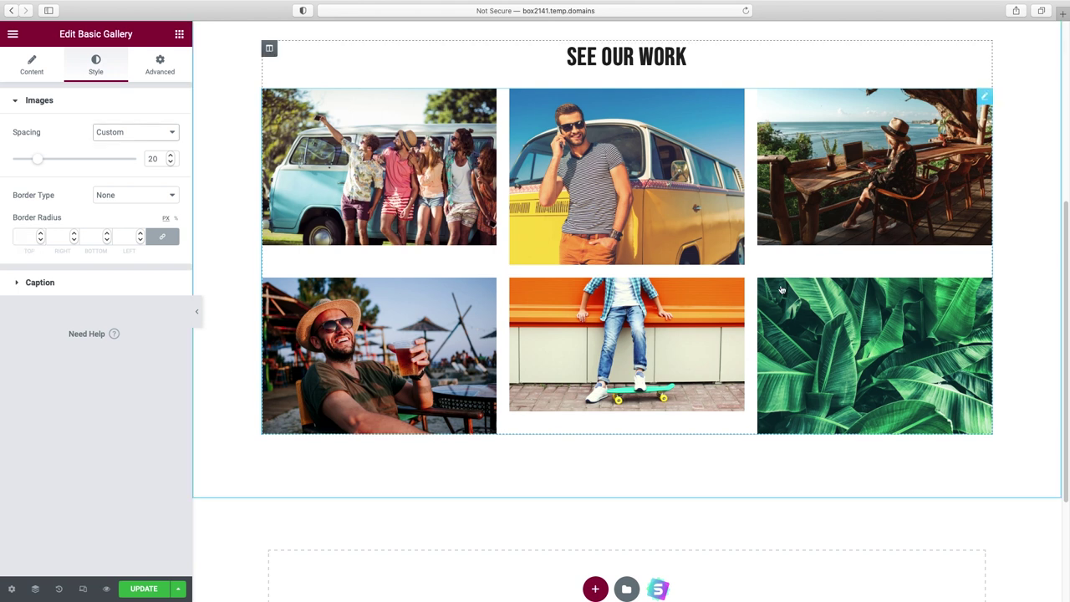
- Import the My Skills block from the Statistics blocks library beneath the 'See Our Work' gallery
scroll(783, 290, "down", 4)
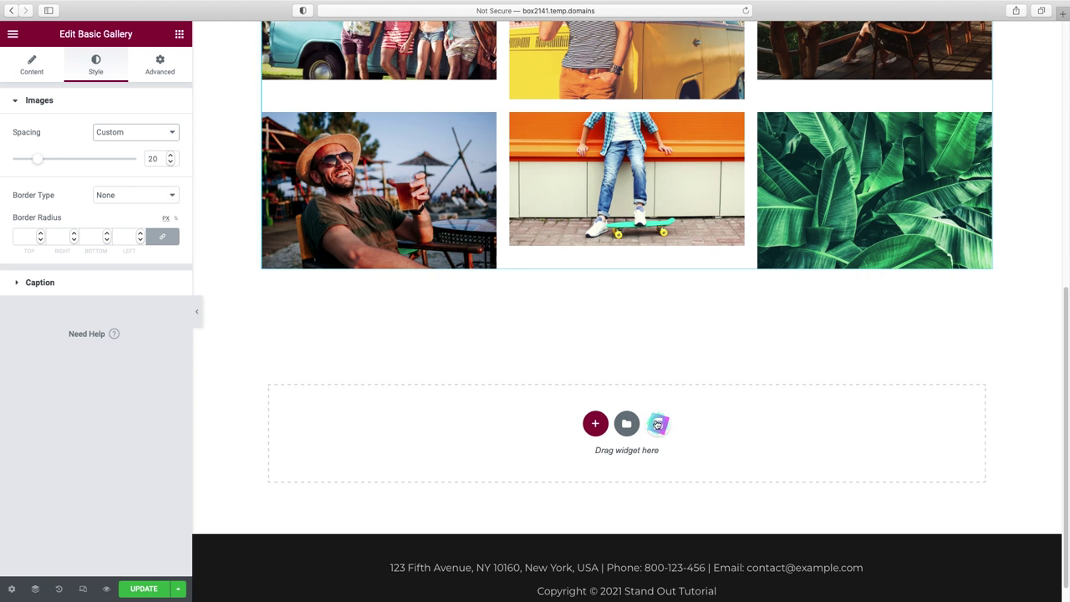
scroll(734, 385, "down", 1)
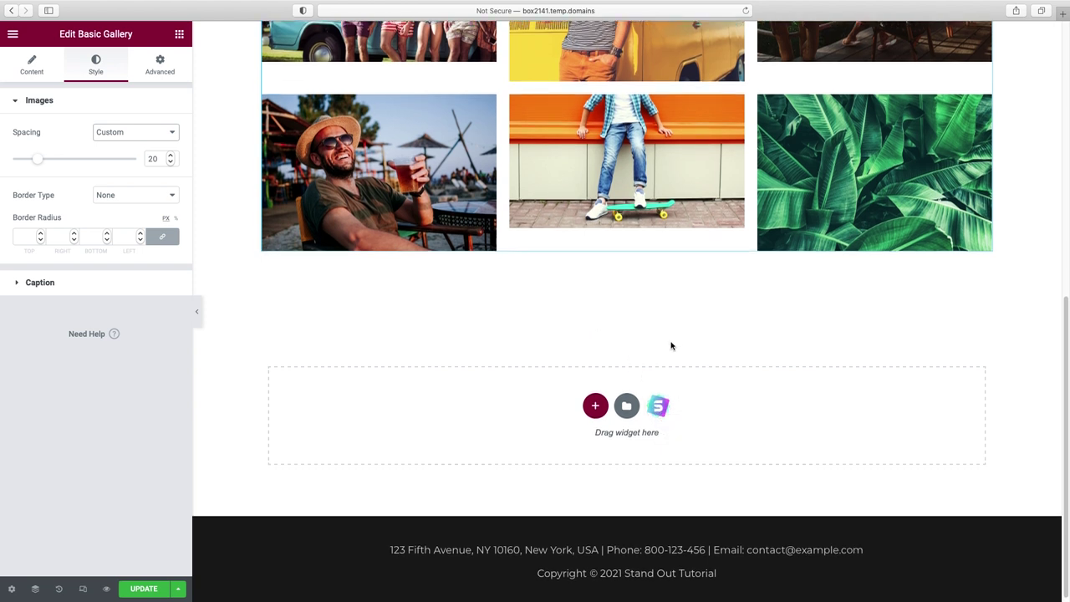
left_click(659, 409)
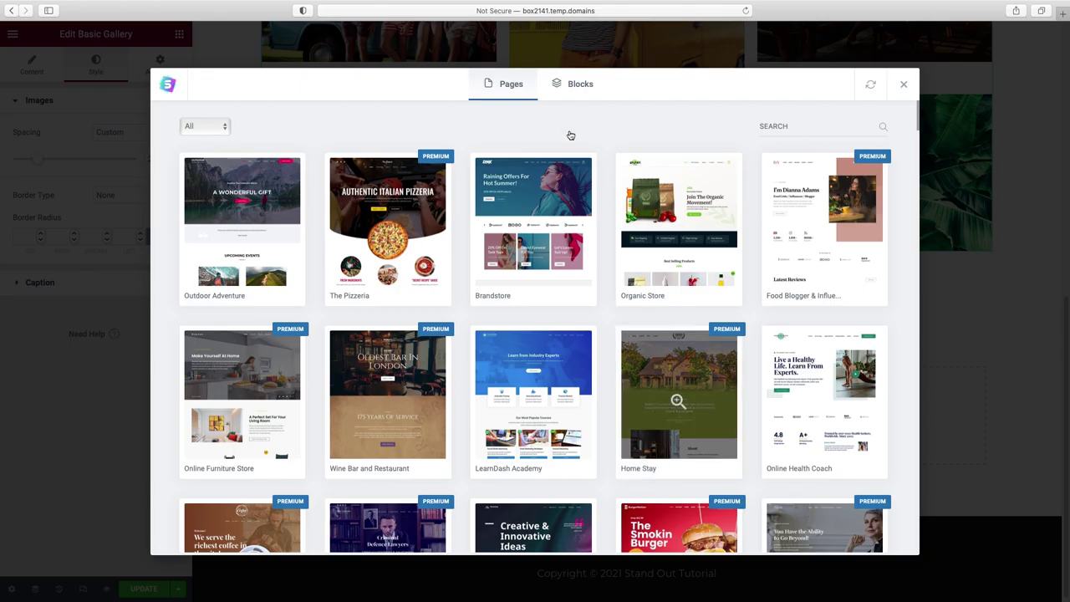
left_click(575, 88)
scroll(653, 334, "down", 5)
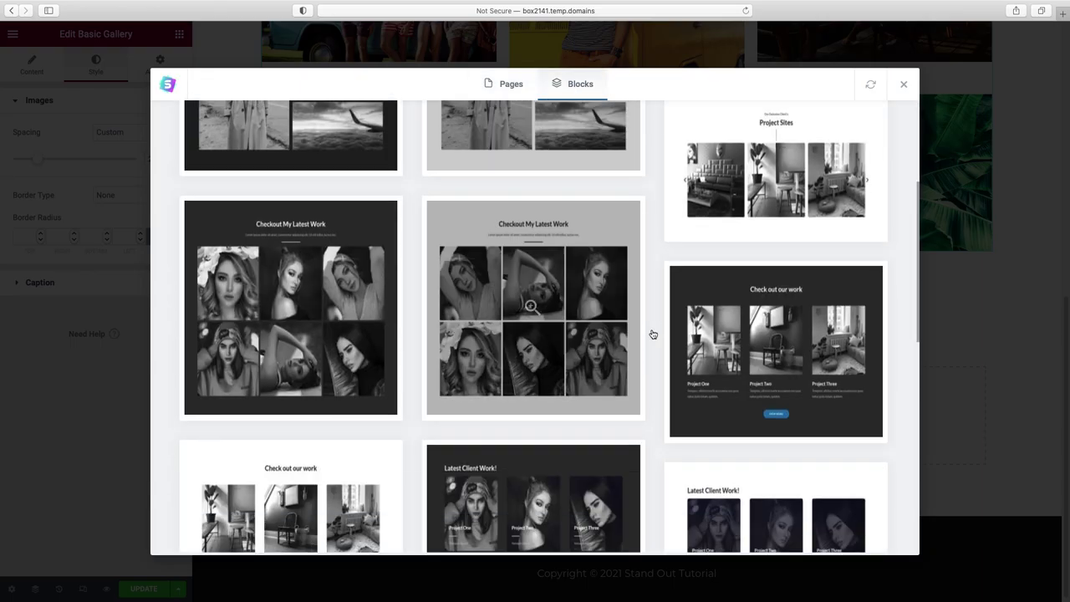
scroll(654, 335, "up", 5)
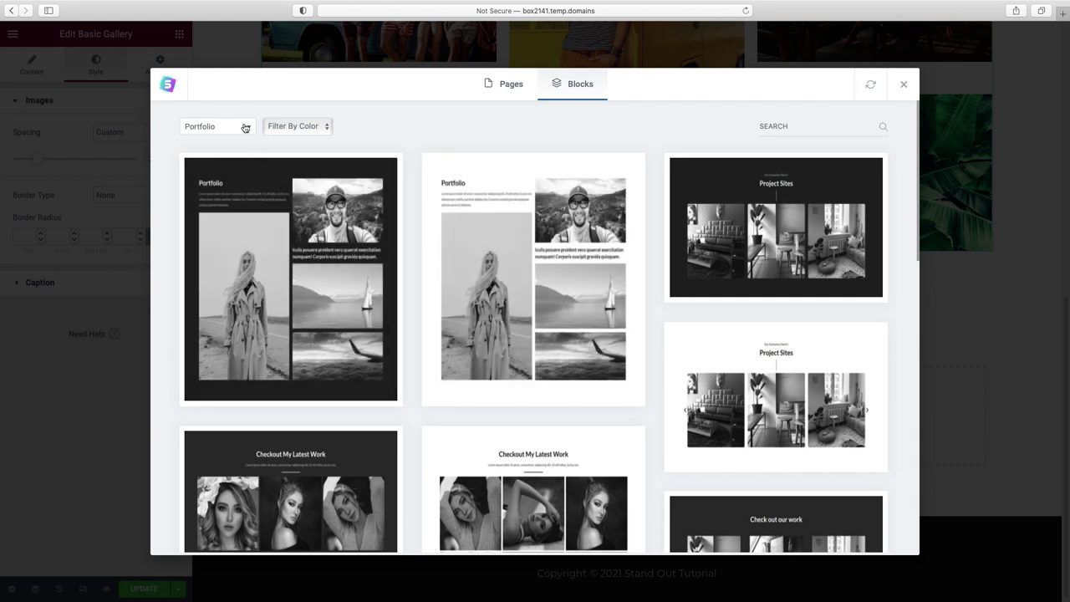
left_click(250, 131)
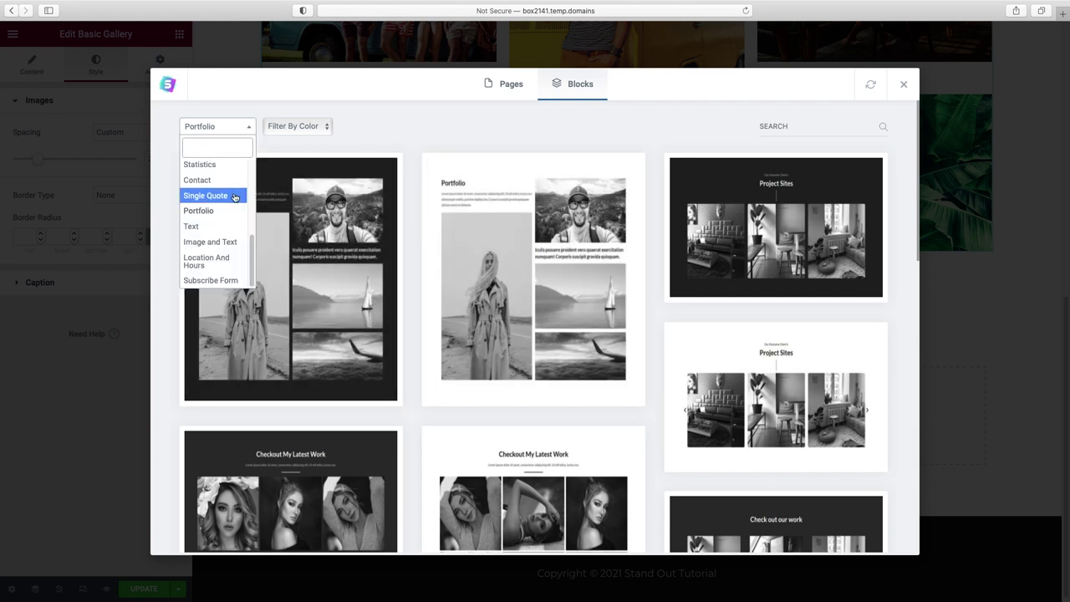
left_click(199, 165)
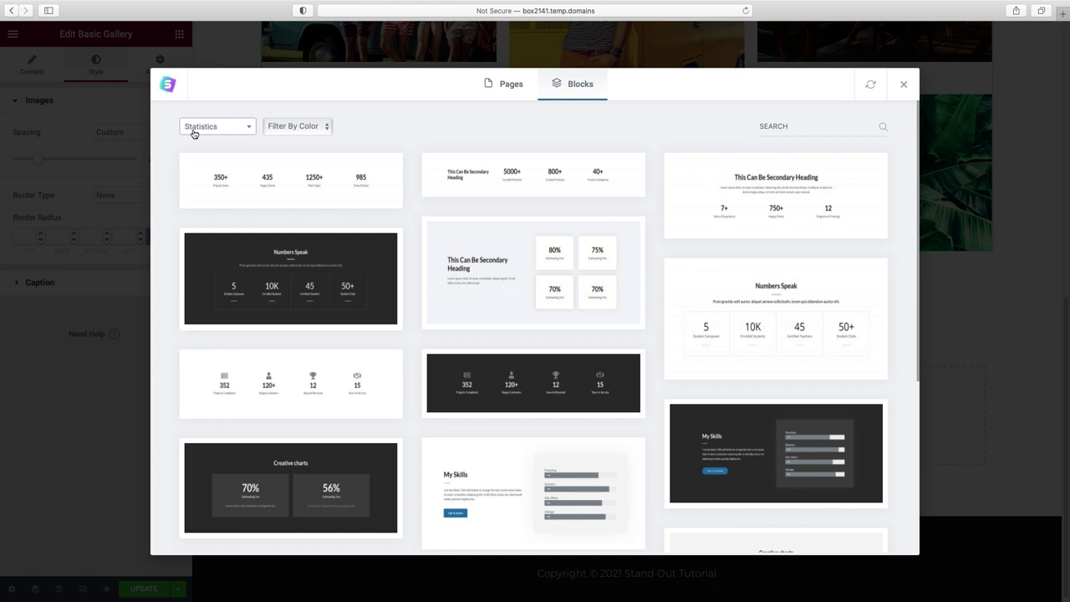
scroll(523, 228, "down", 3)
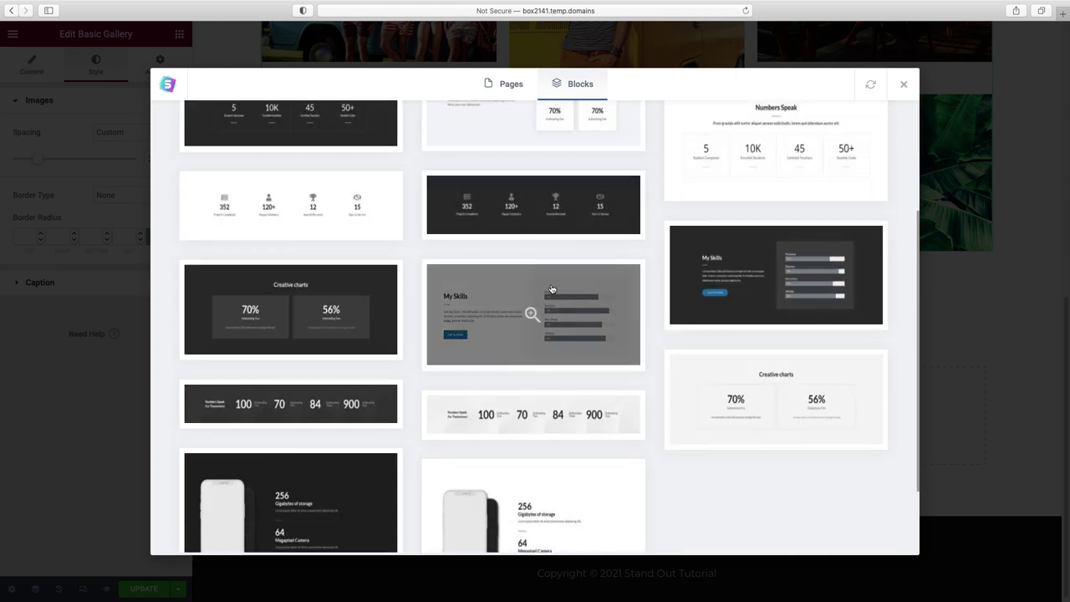
scroll(558, 306, "up", 1)
left_click(585, 344)
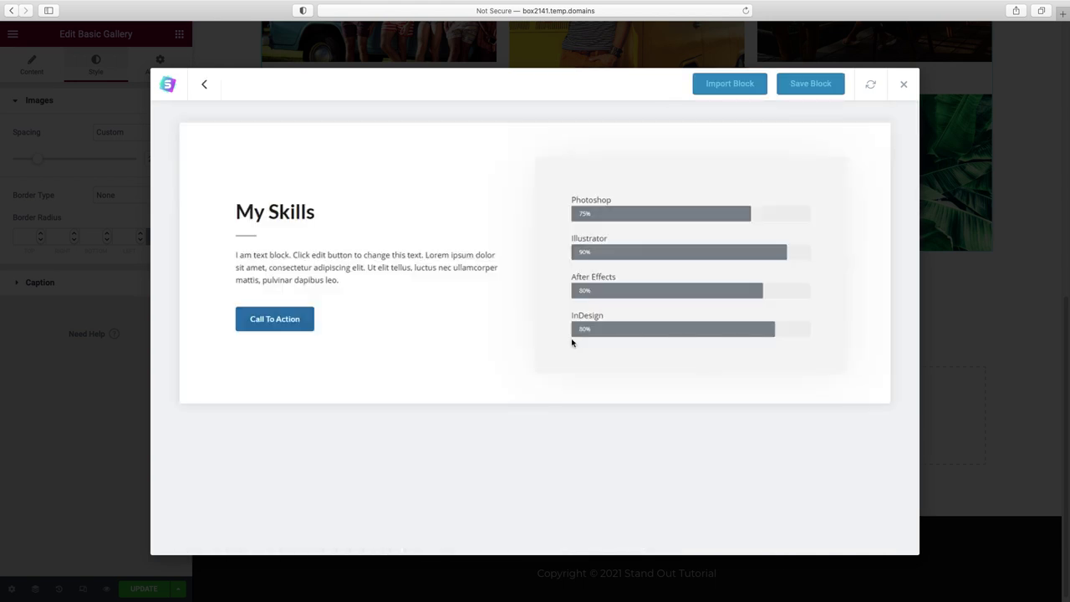
left_click(735, 83)
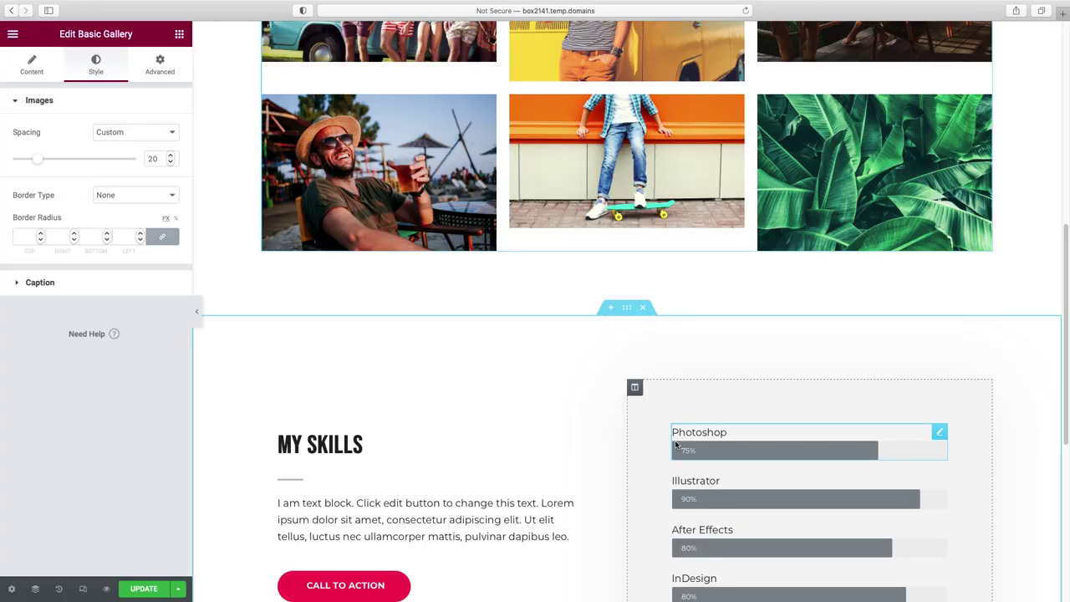
- Paste #F4F5F6 as the My Skills section's background colour
scroll(508, 447, "down", 4)
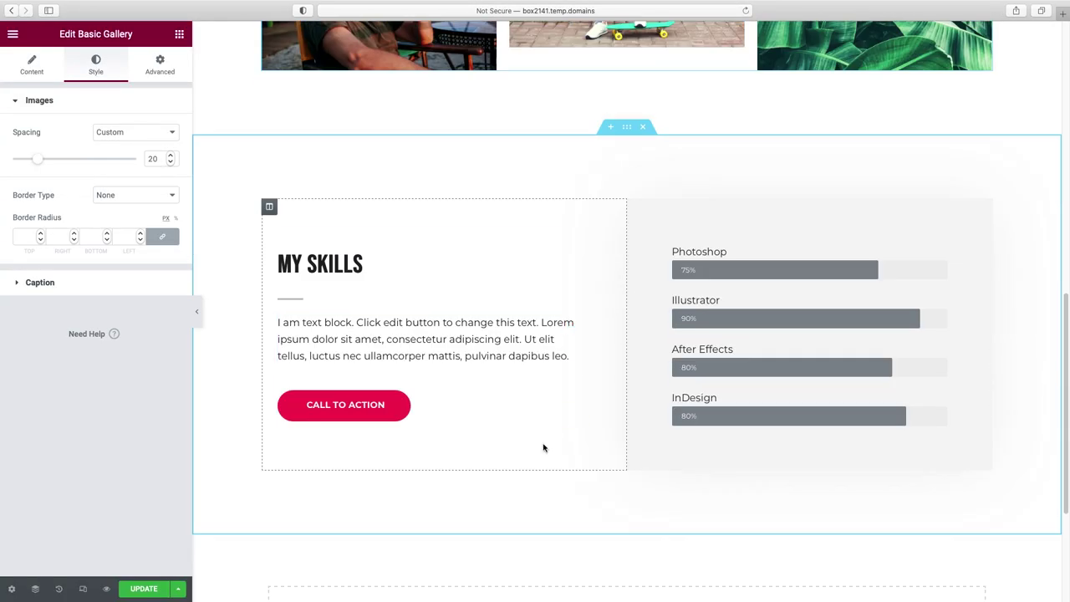
scroll(544, 448, "up", 1)
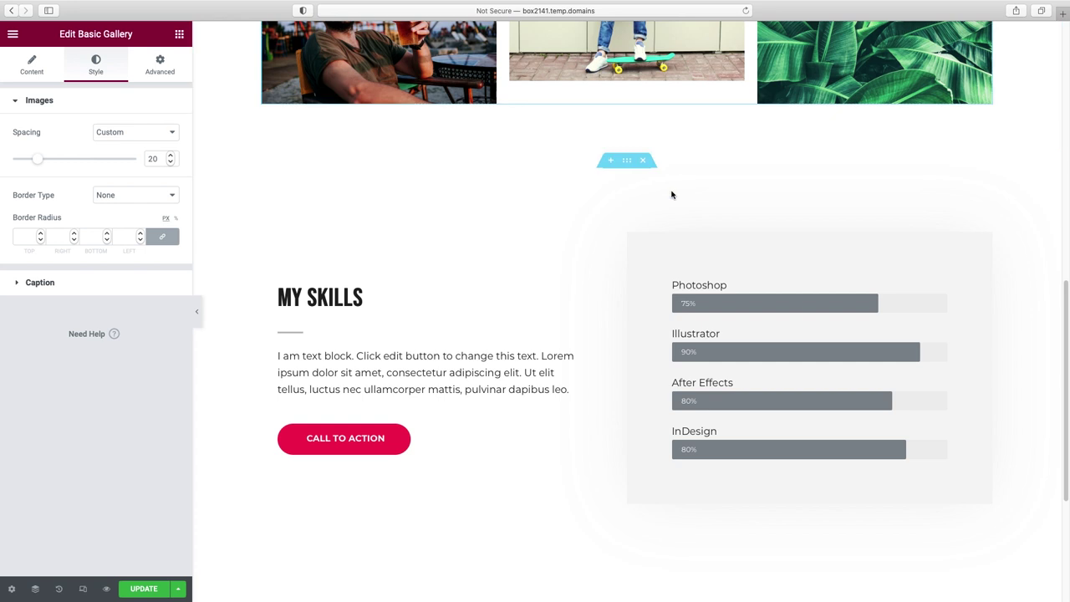
left_click(627, 162)
left_click(112, 80)
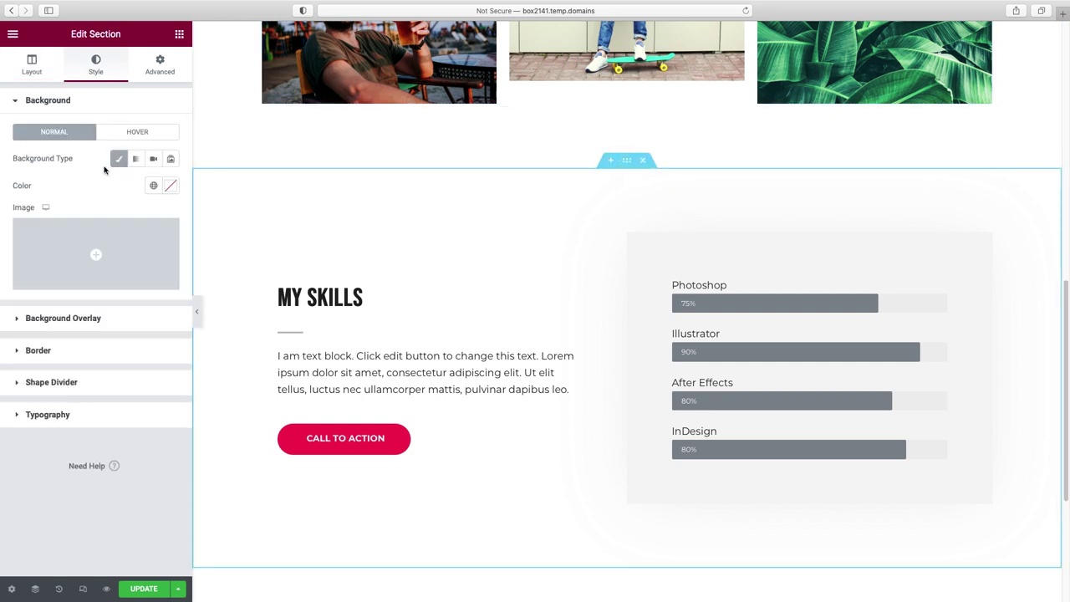
left_click(171, 187)
double_click(108, 383)
type("#F4F5F6")
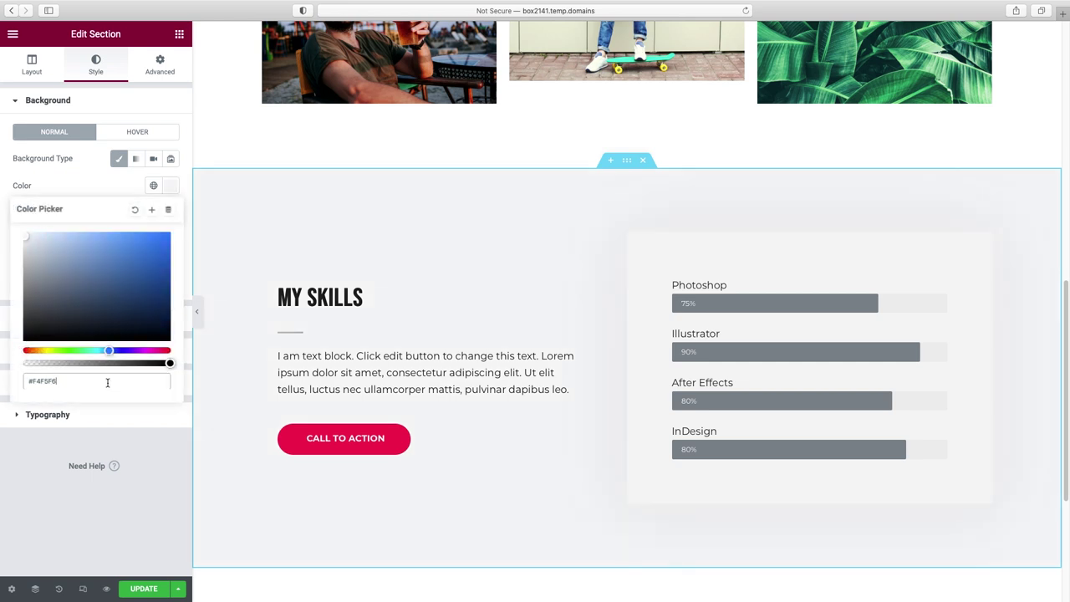
- Preview the grey section with the editor panel hidden, then bring the panel back
left_click(197, 311)
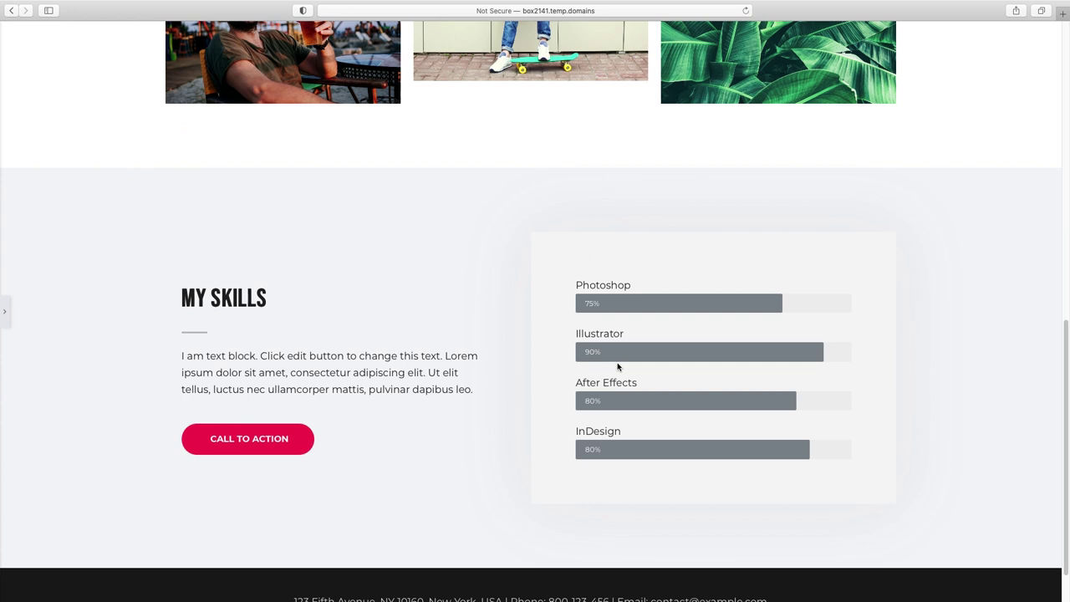
scroll(617, 367, "up", 3)
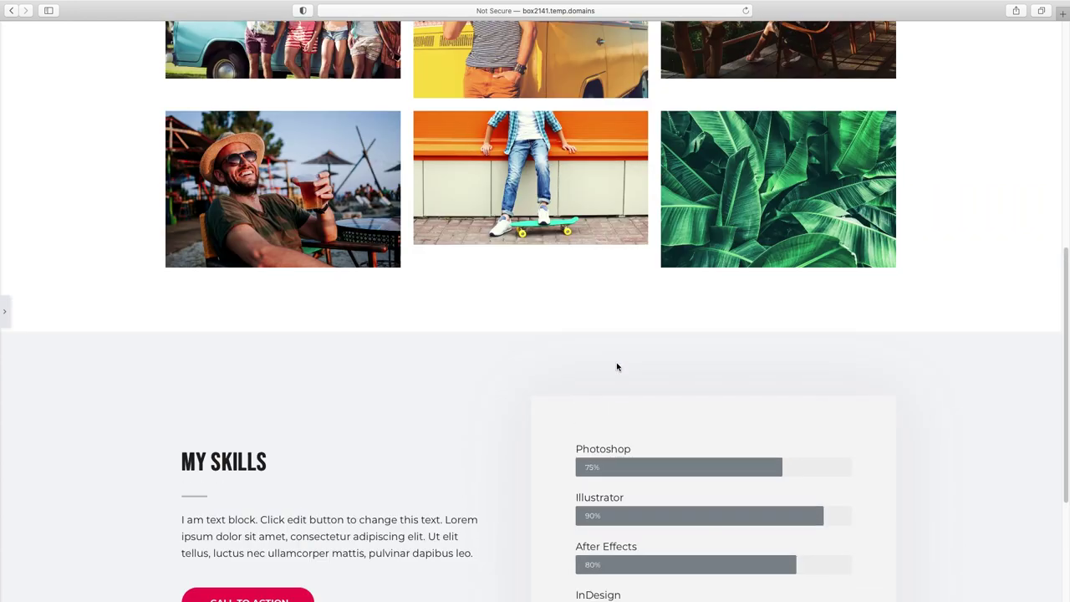
left_click(5, 311)
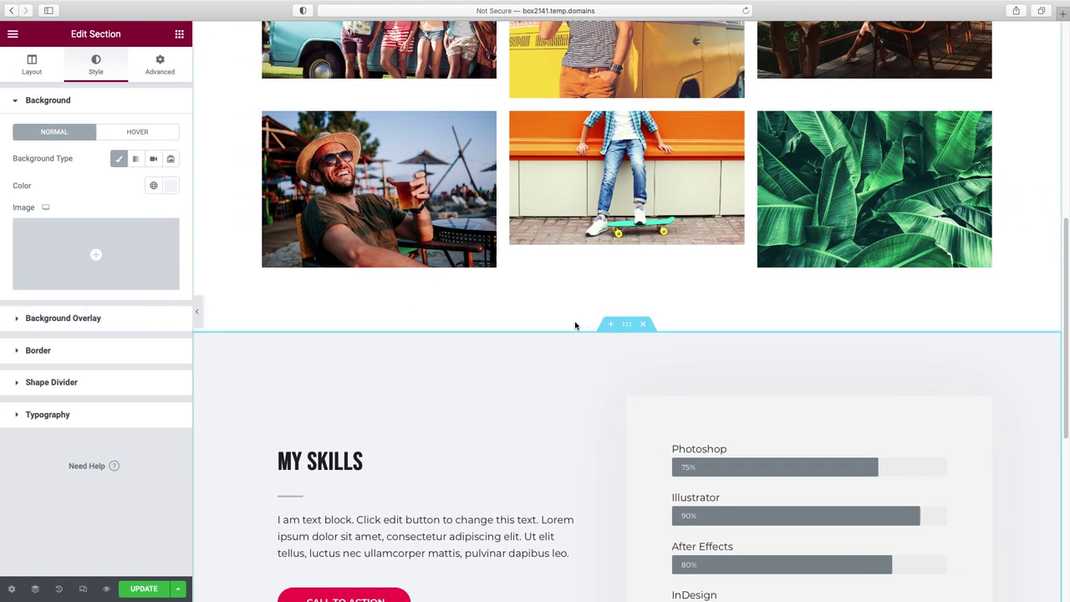
scroll(575, 328, "down", 1)
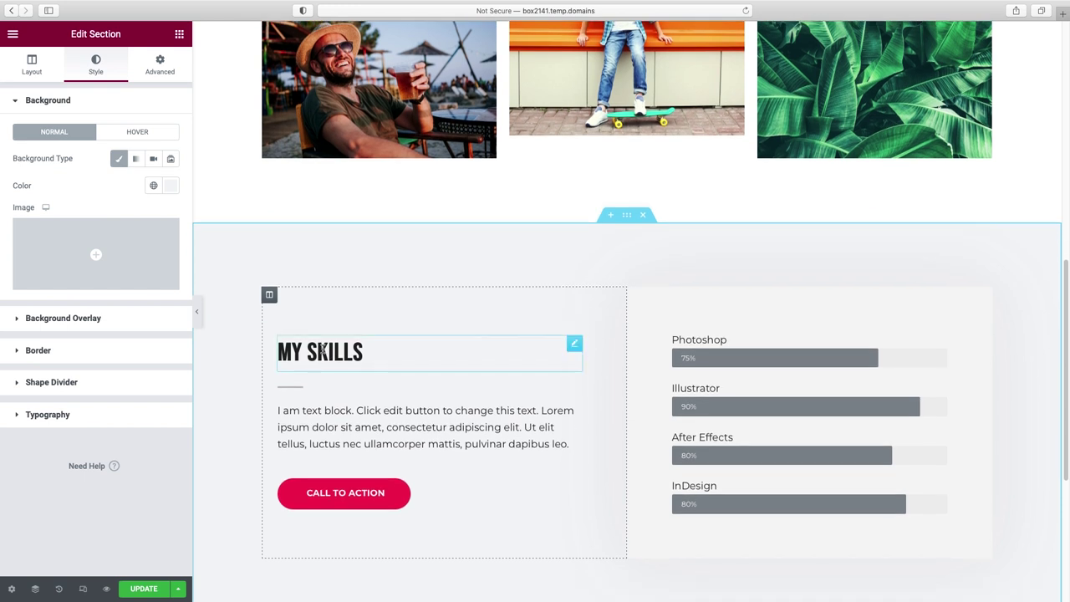
- Change the MY SKILLS heading text to 'case study: client 1'
left_click(363, 352)
key("ctrl+a")
type("case")
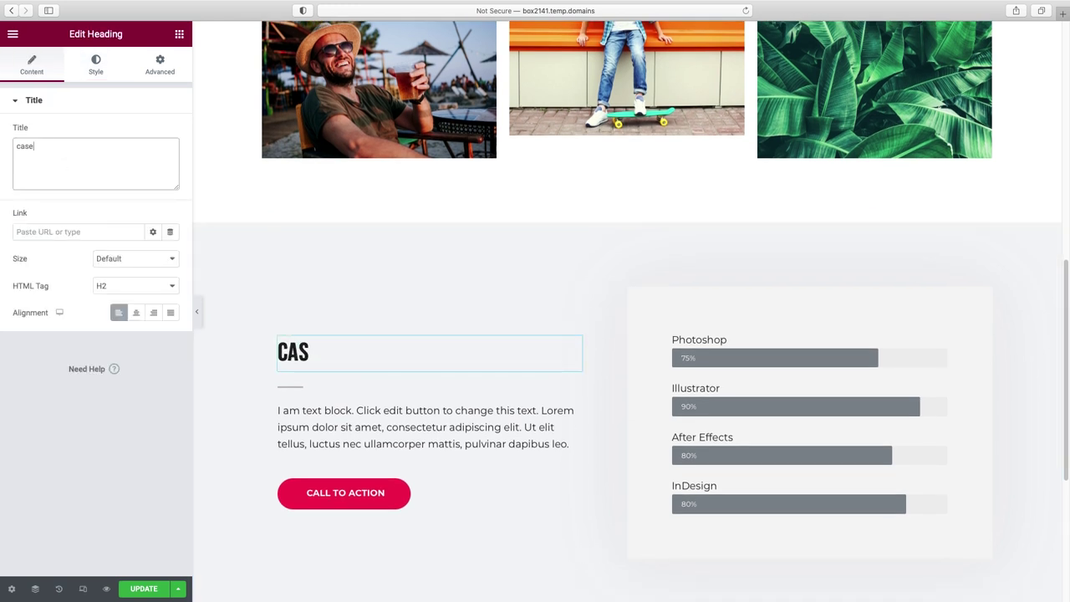
type(" study: cli")
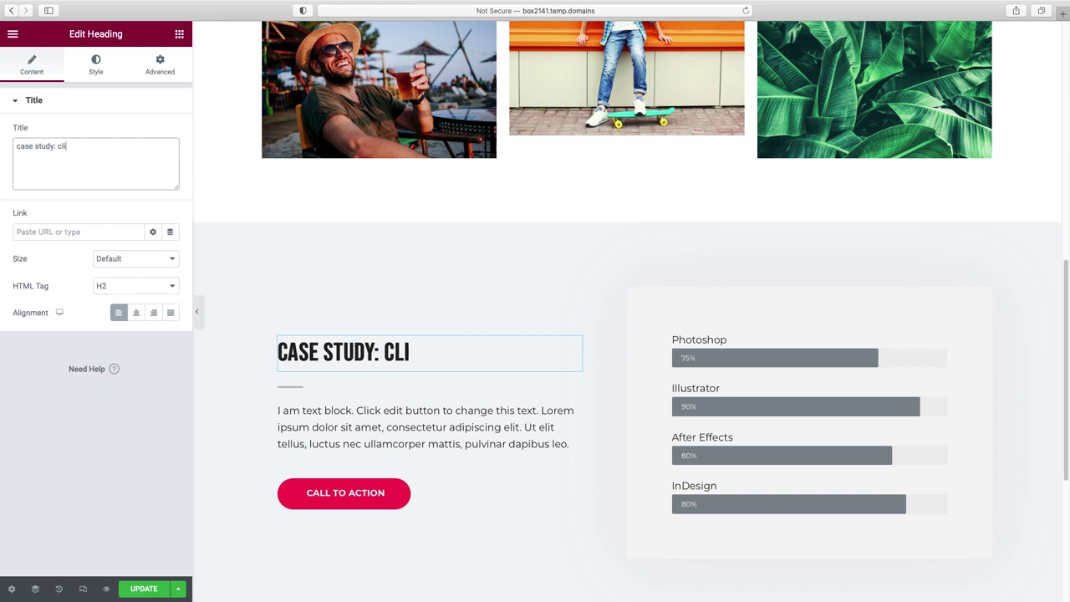
type("ent 1")
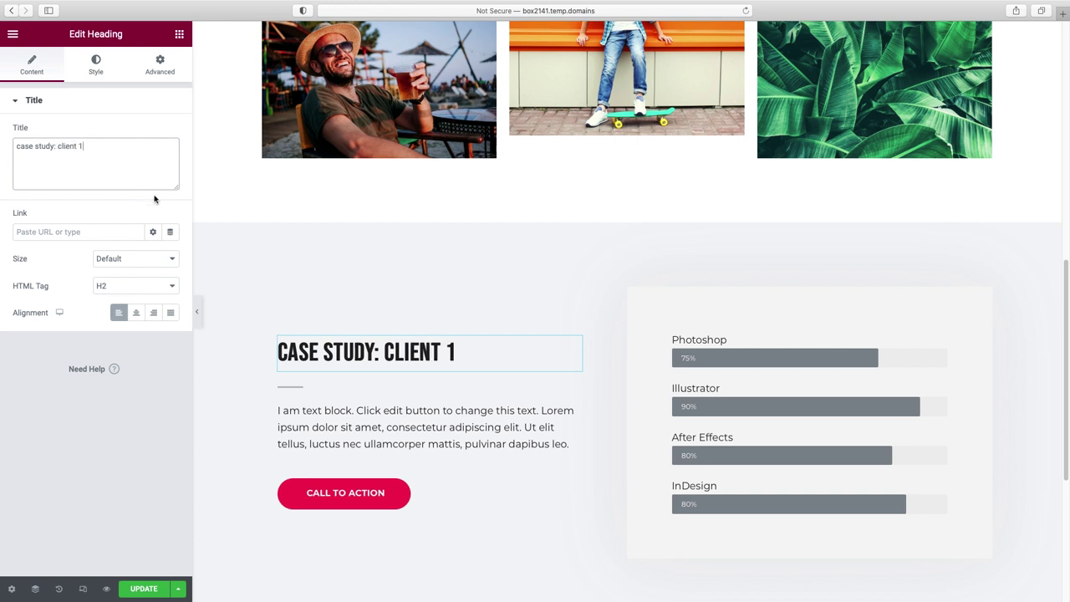
- Delete the divider and Call to Action button, then drag a Video widget below the heading
right_click(290, 387)
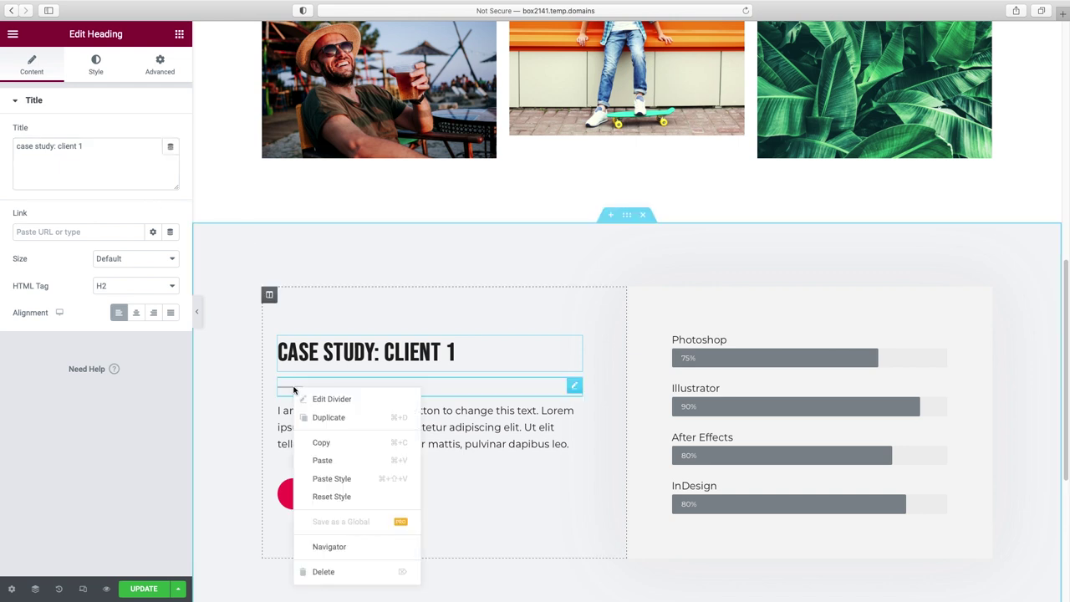
left_click(348, 572)
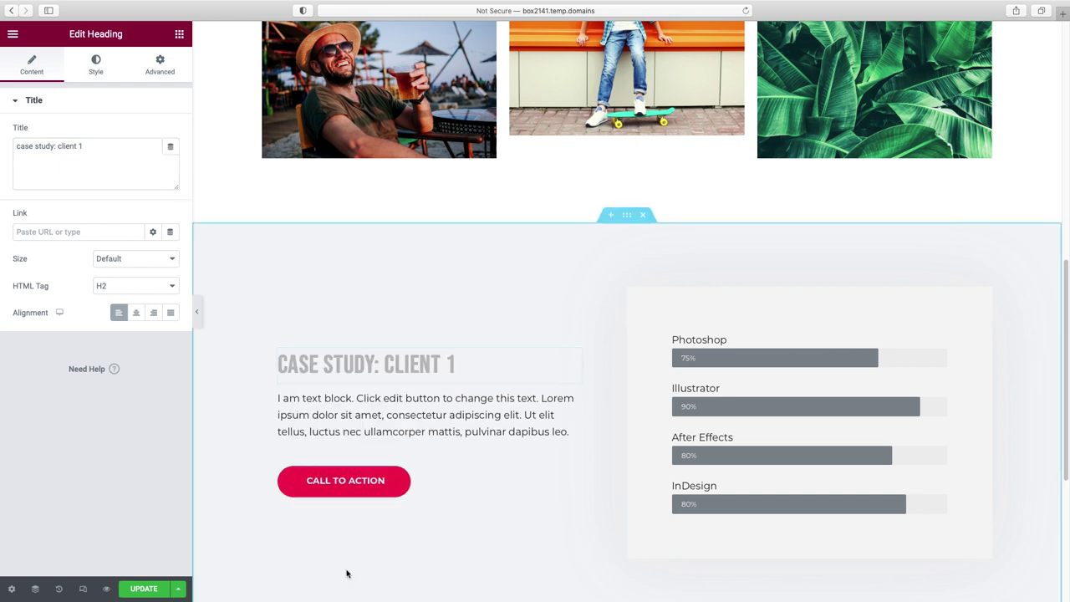
right_click(388, 485)
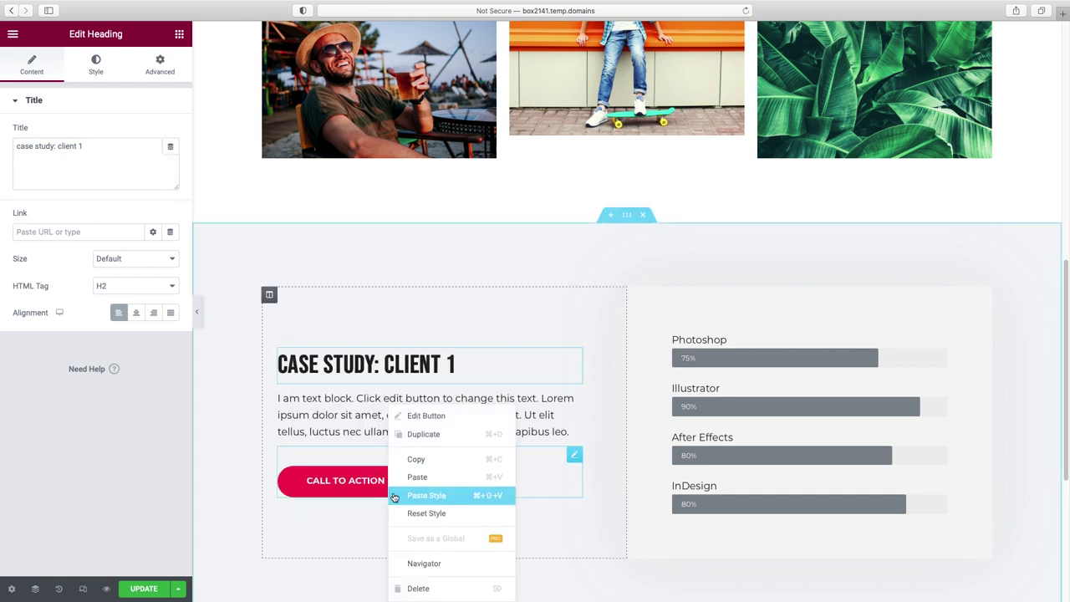
left_click(424, 587)
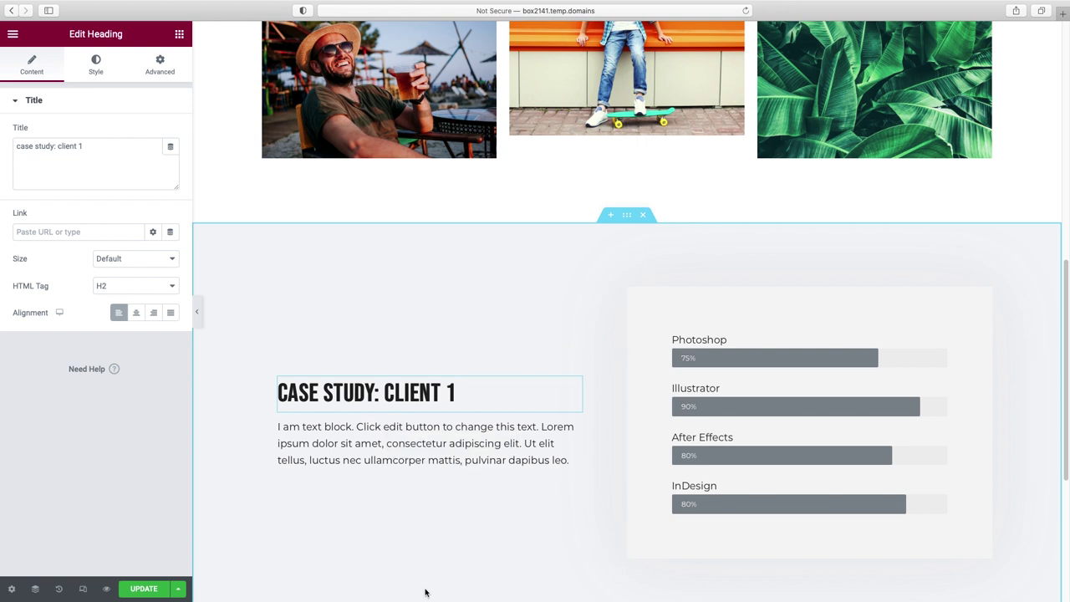
left_click(179, 34)
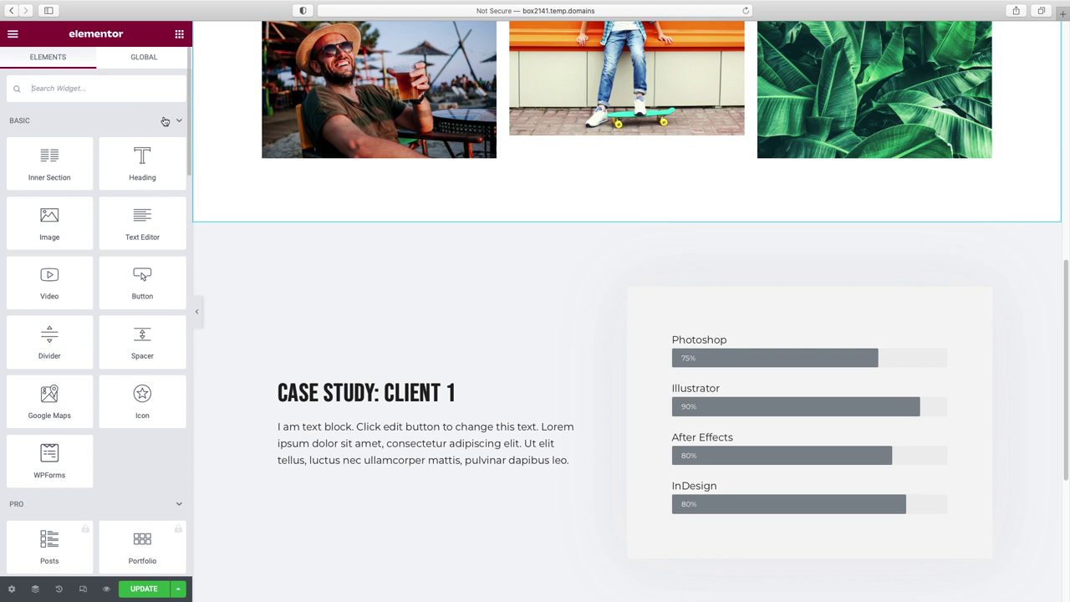
left_click_drag(47, 277, 366, 416)
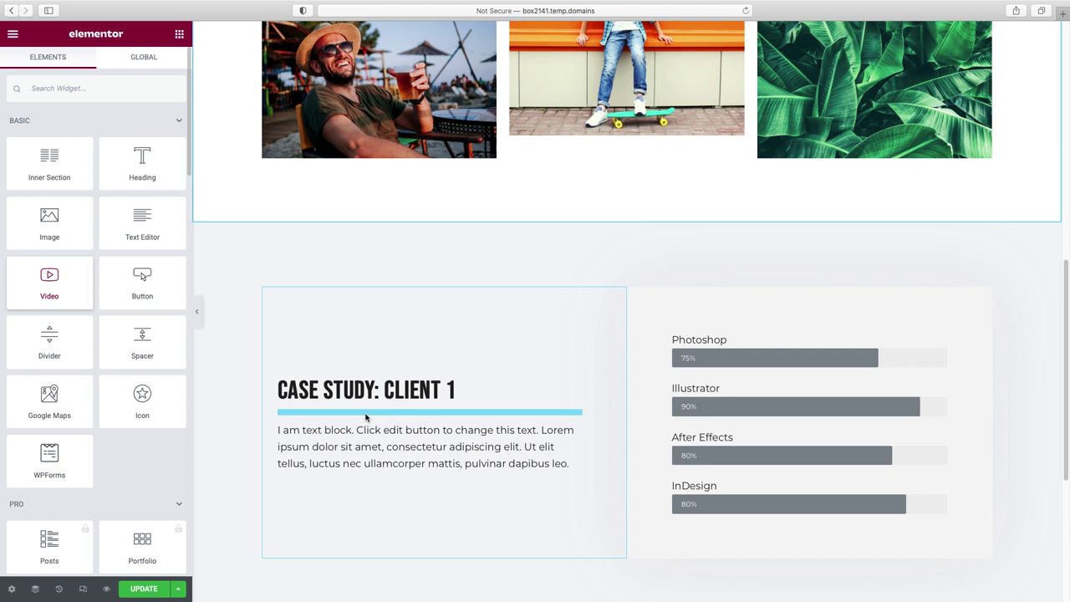
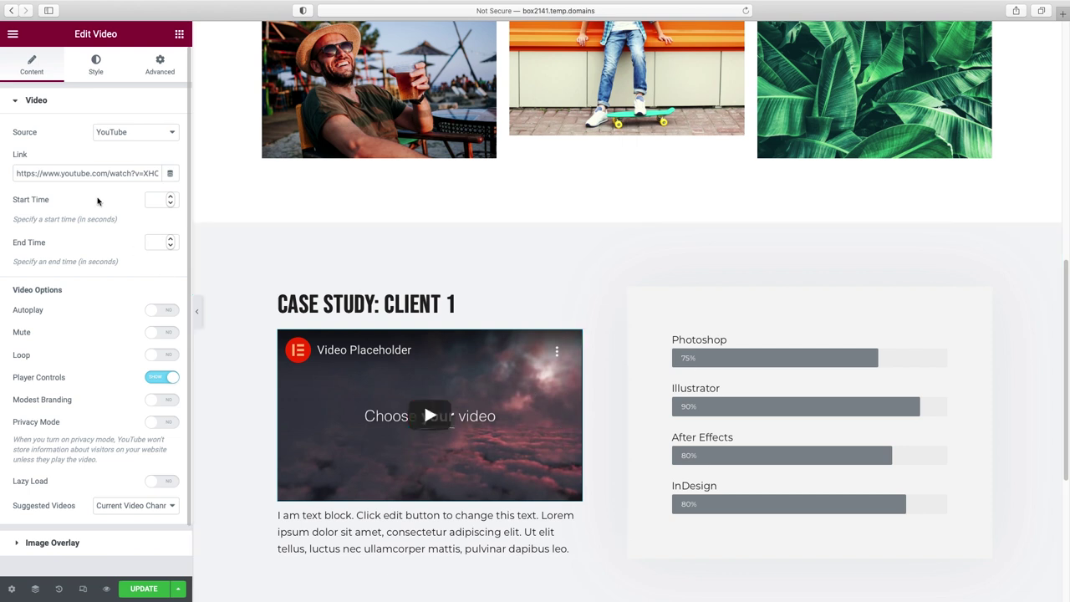
- Replace the Client 1 video's link with the Thailand lantern festival YouTube URL
triple_click(86, 173)
type("https://www.youtube.com/watch?v=cI2mLdMJLBI")
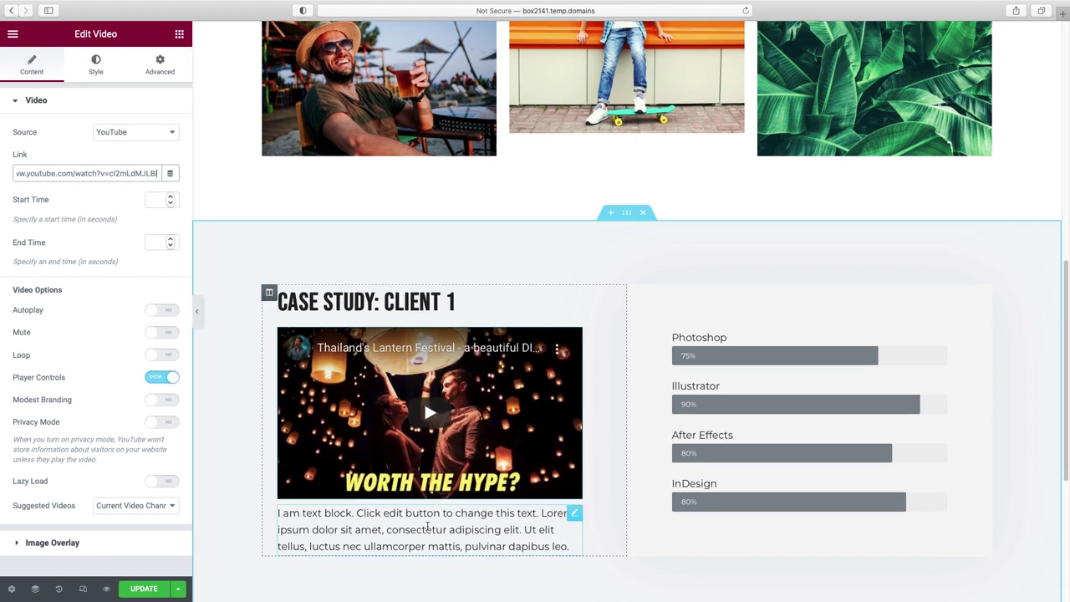
left_click(366, 512)
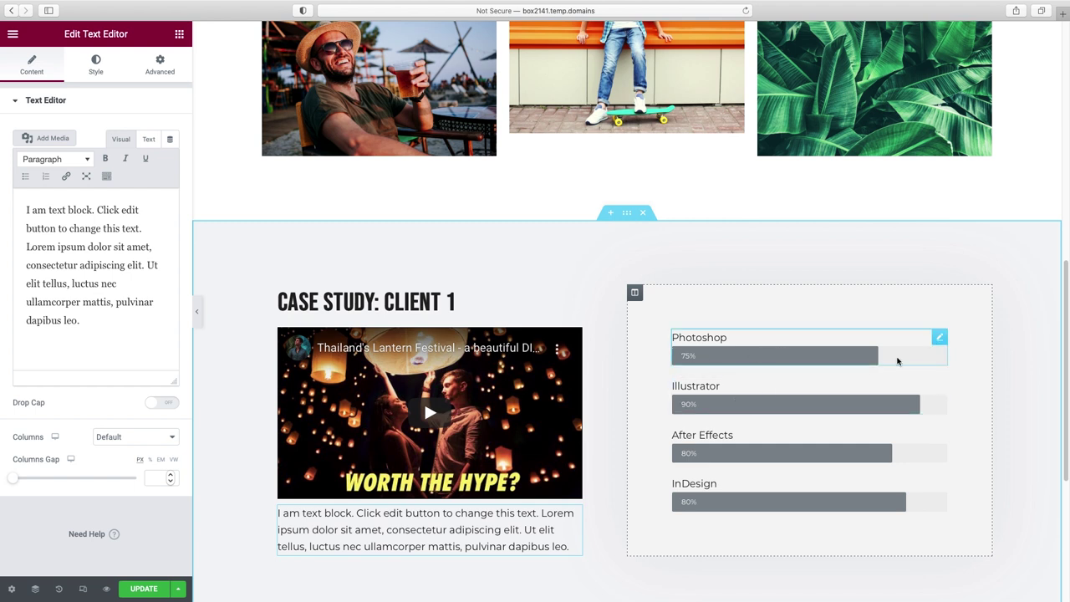
- Retitle the Photoshop progress bar 'Revenue increased by'
left_click(940, 337)
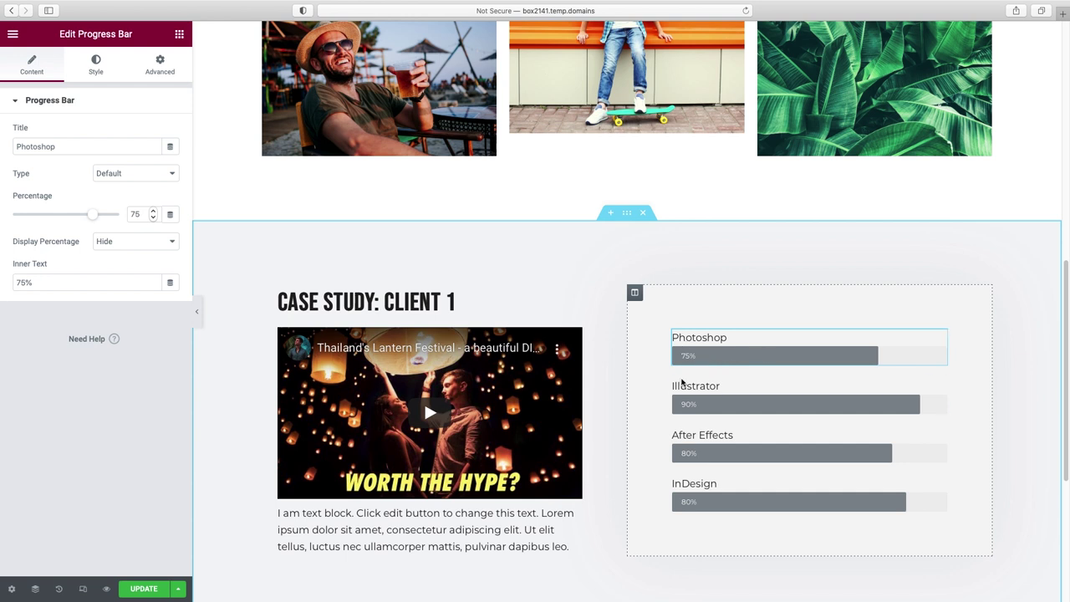
double_click(55, 148)
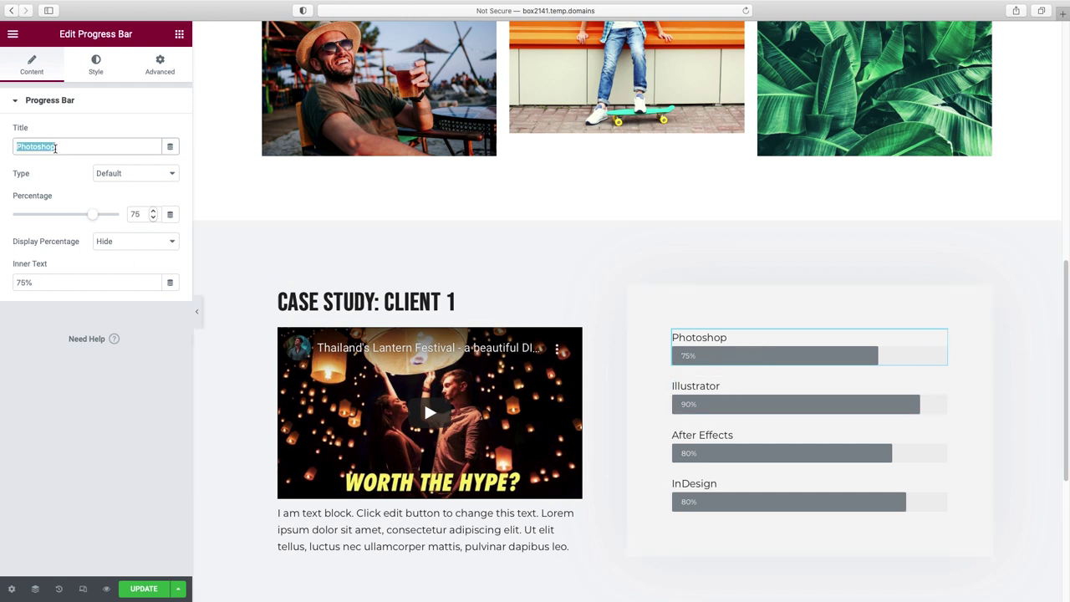
type("Revenue increased by")
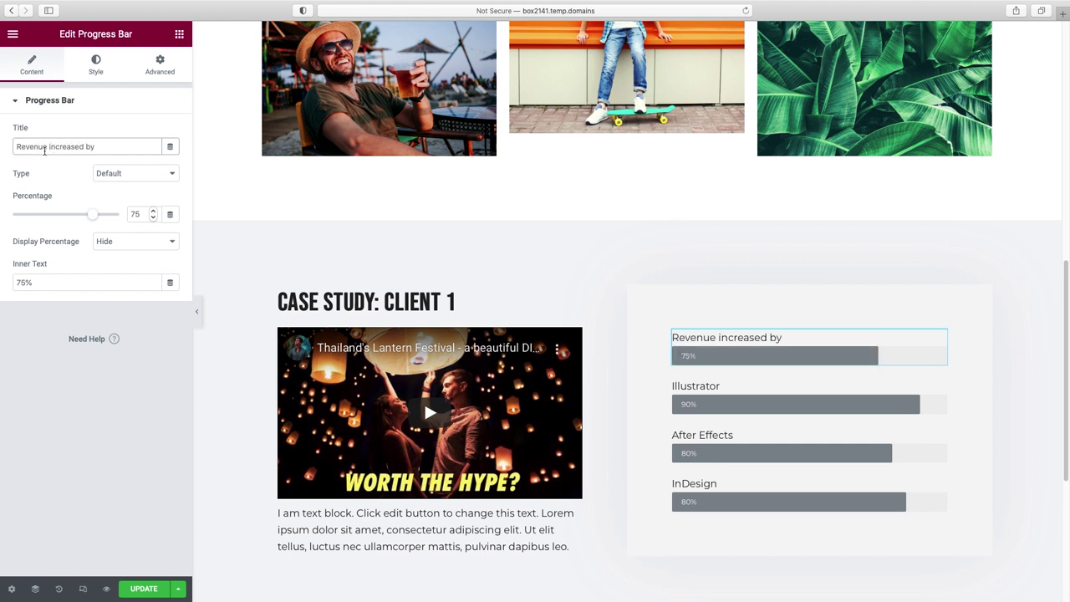
- Retitle the Illustrator bar 'New followers' with inner text 1500 at 90 percent
left_click(786, 406)
double_click(72, 144)
type("New ")
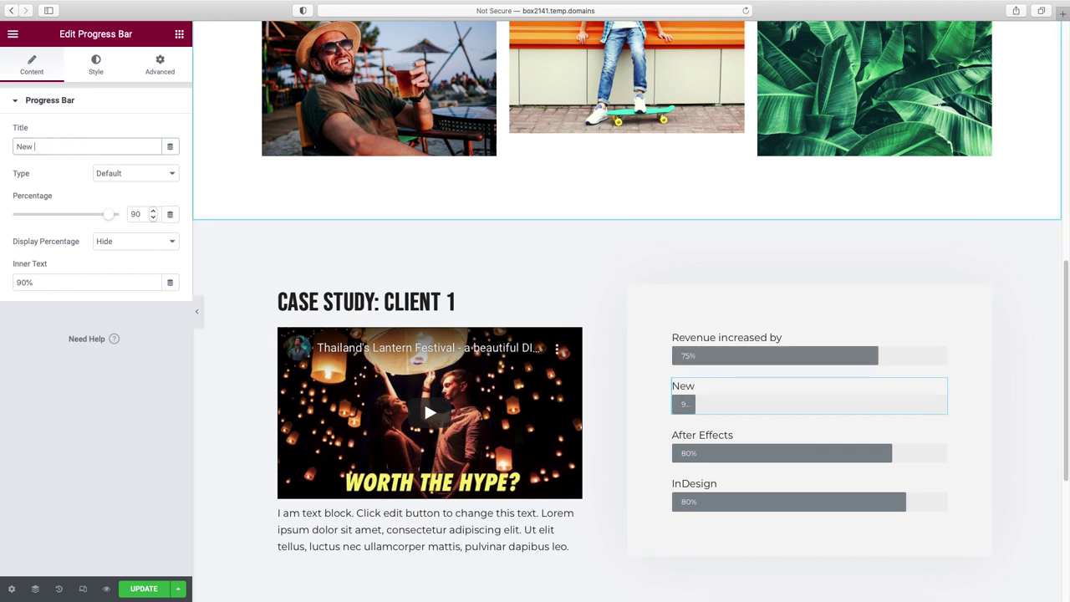
type("followers")
left_click_drag(109, 214, 87, 214)
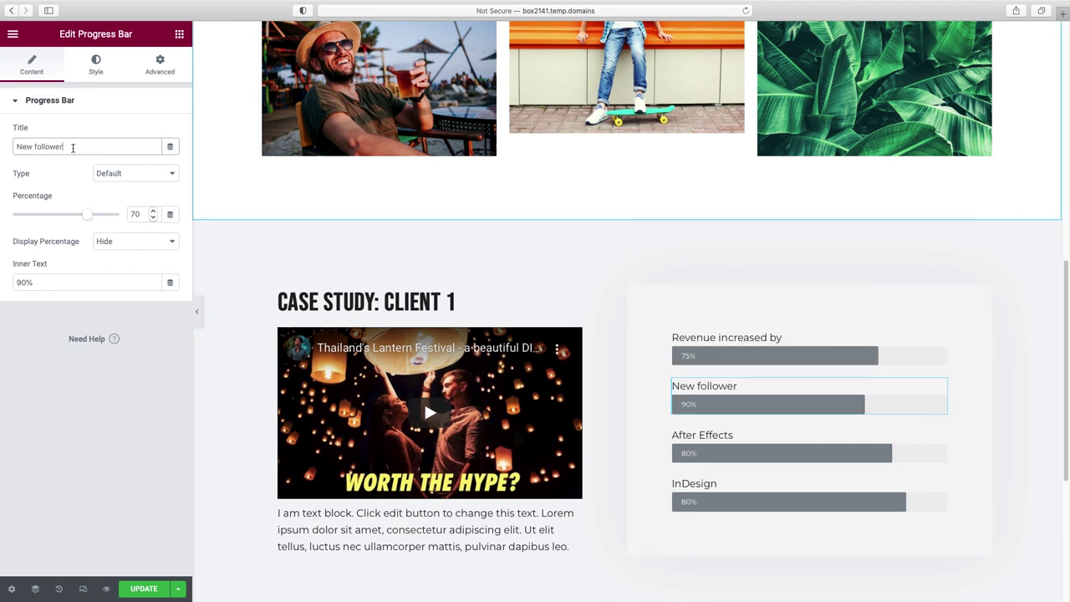
left_click(143, 175)
left_click(143, 175)
left_click_drag(39, 284, 1, 283)
type("1500")
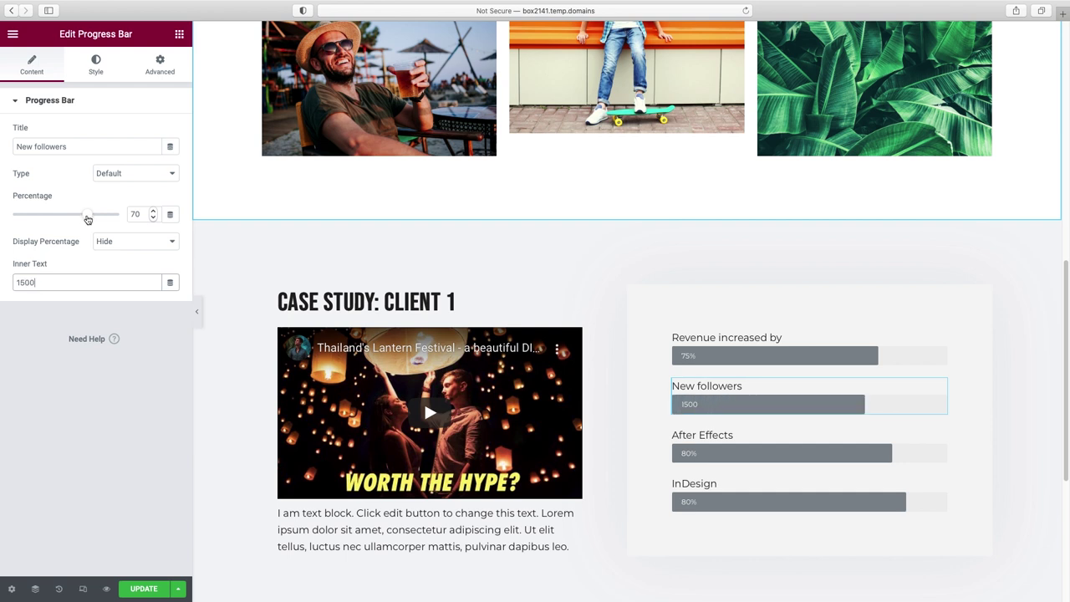
left_click_drag(88, 219, 110, 222)
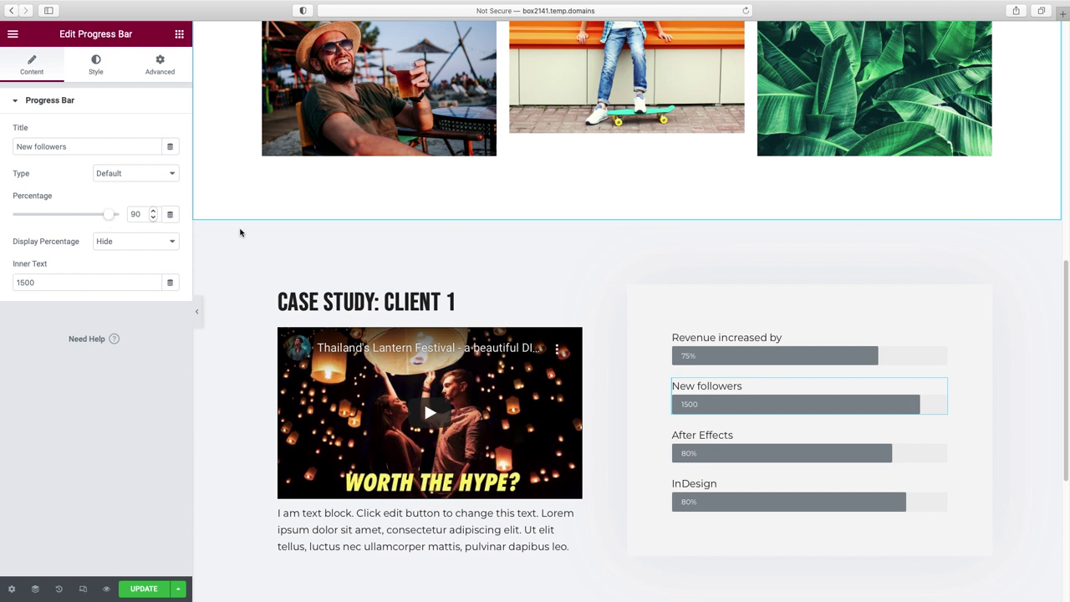
- Retitle the After Effects bar 'New email subscribers' with inner text 805
left_click(783, 444)
triple_click(72, 146)
type("New email subscribers")
triple_click(72, 282)
type("80")
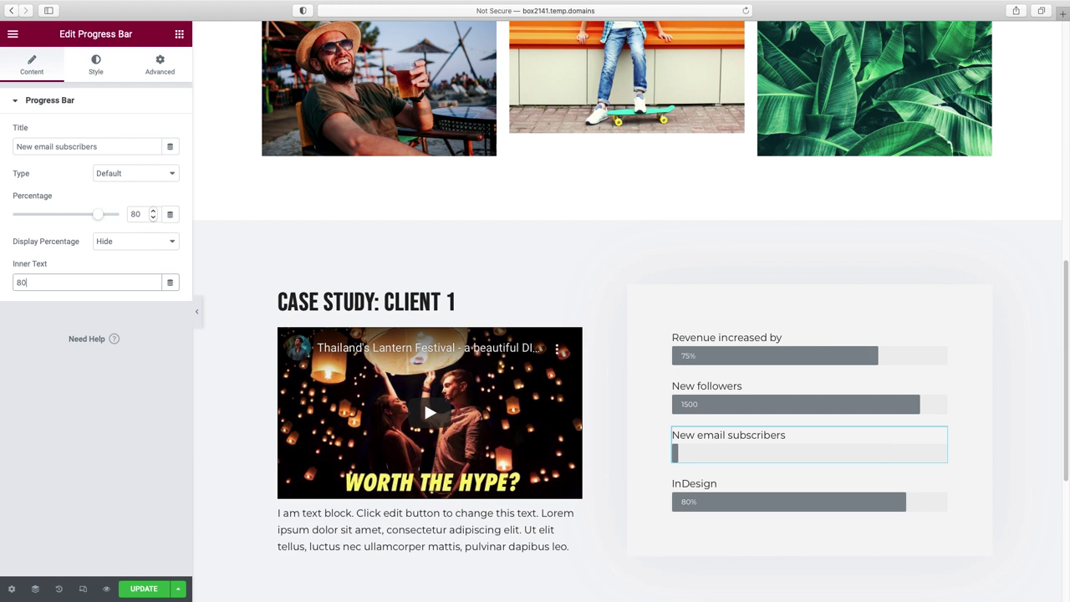
type("5")
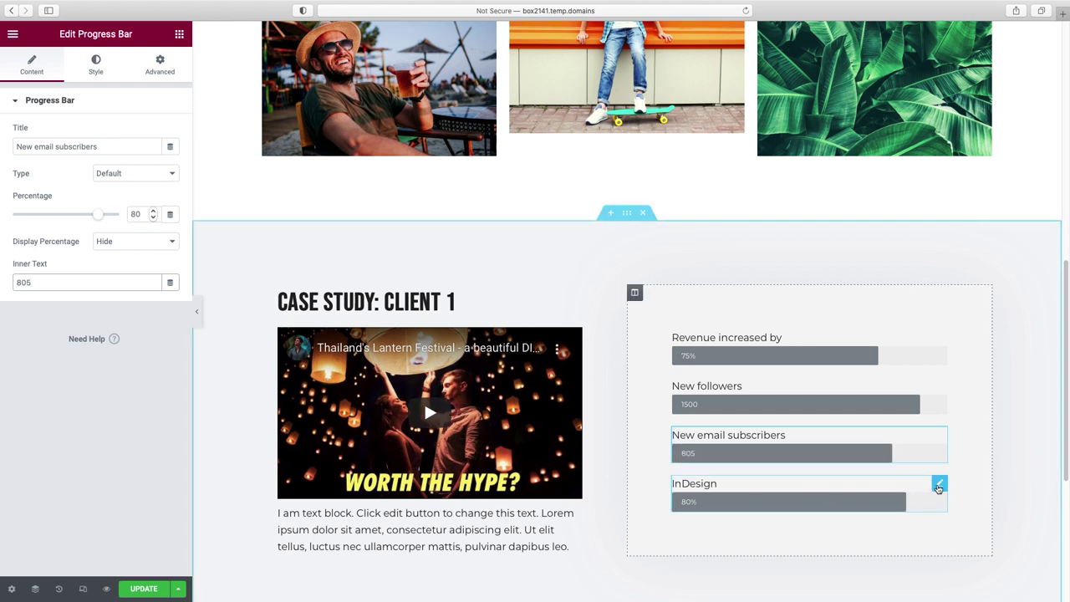
- Delete the InDesign progress bar
right_click(939, 488)
left_click(953, 588)
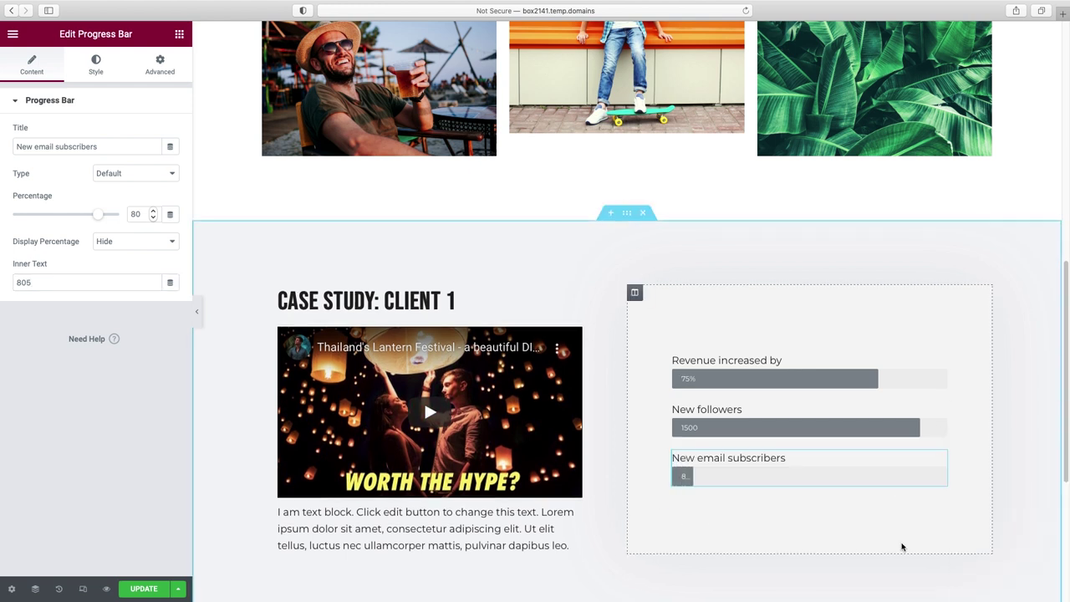
left_click(942, 362)
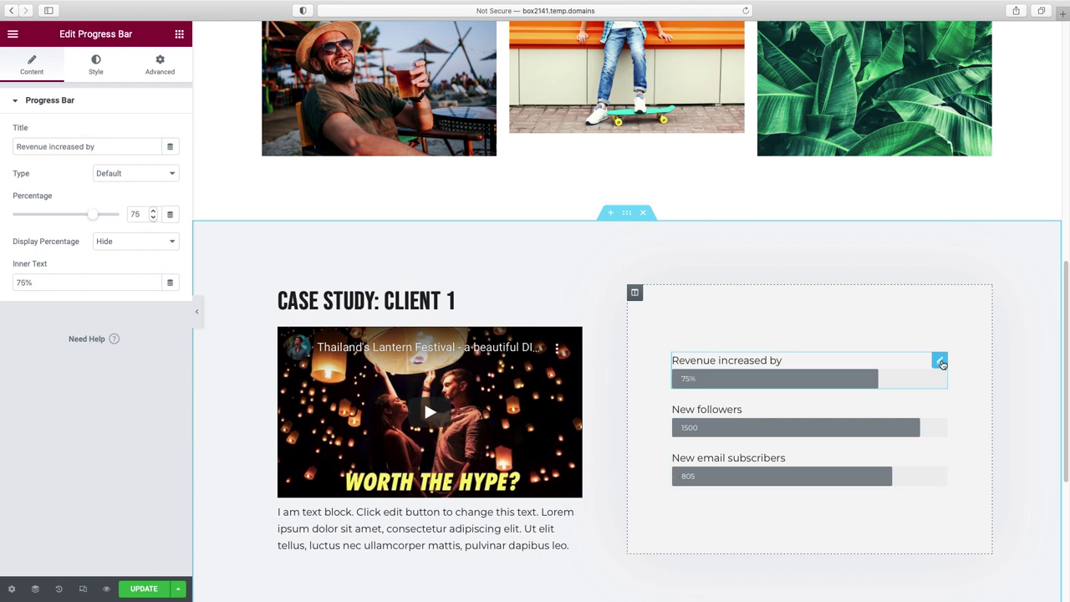
- Set the Revenue increased by bar's colour to the global Magenta accent
left_click(102, 75)
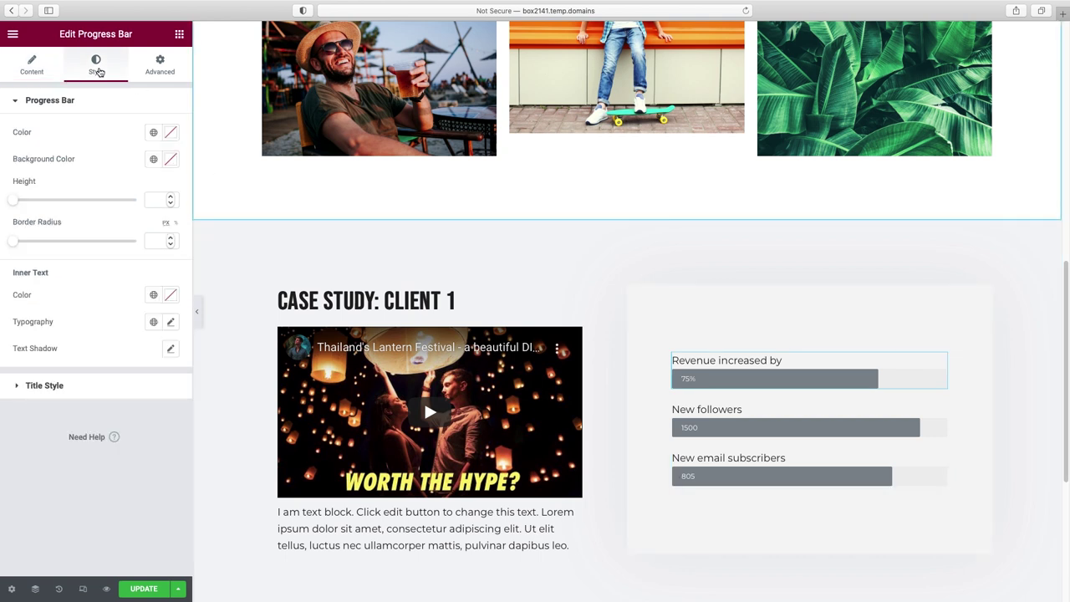
left_click(171, 133)
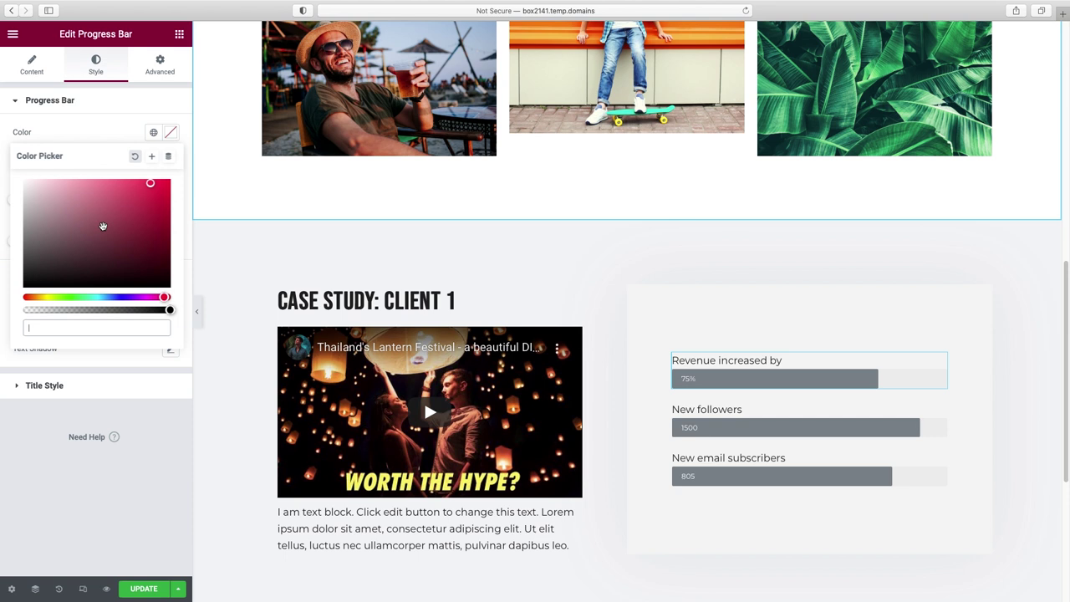
left_click(152, 135)
scroll(112, 277, "down", 1)
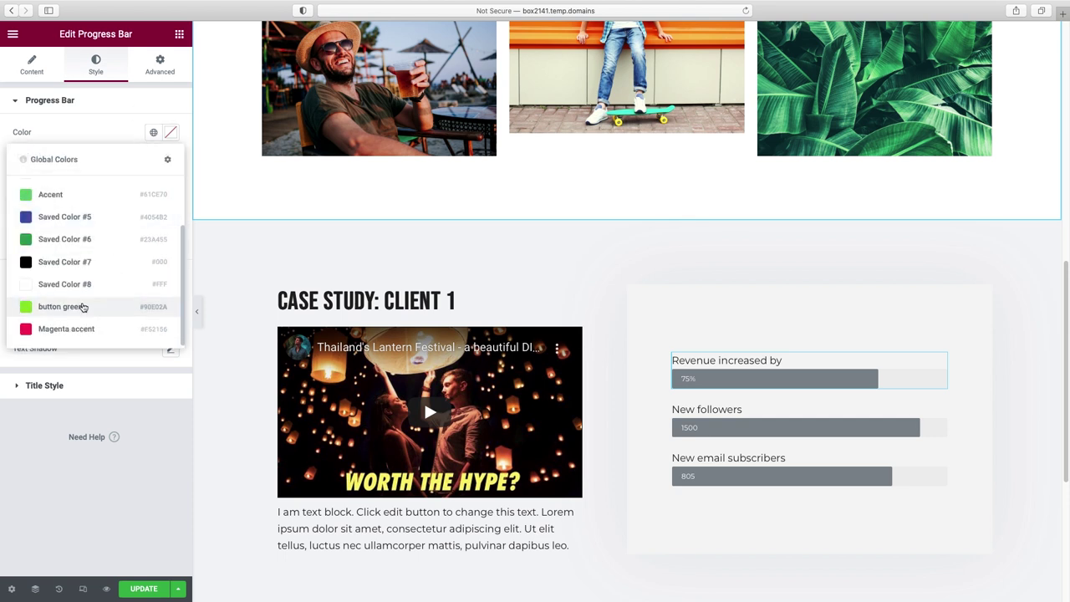
left_click(67, 329)
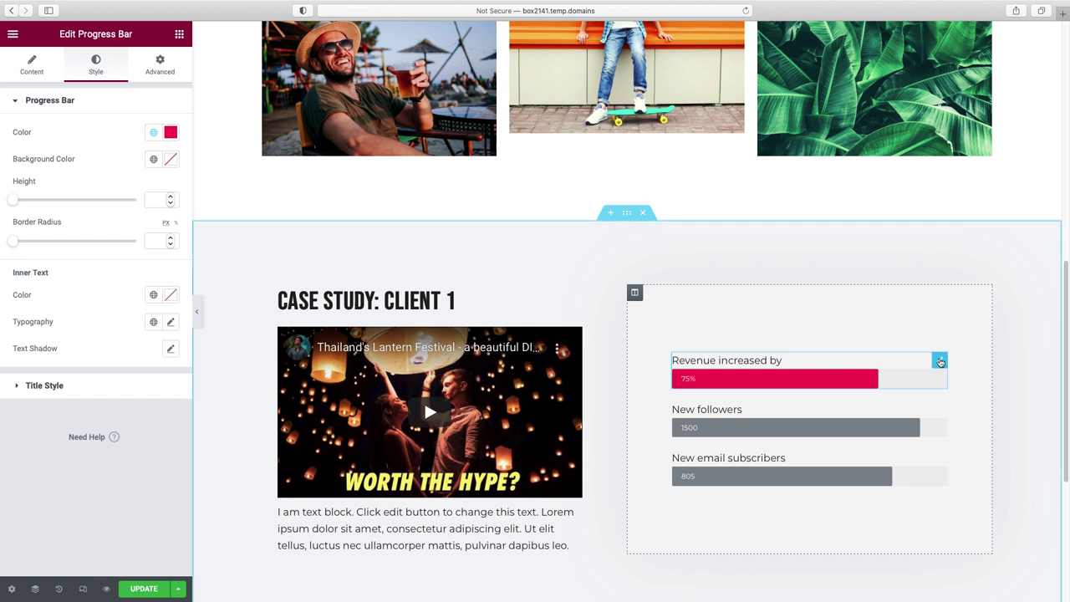
- Paste the Revenue bar's style onto the New followers and New email subscribers bars
right_click(940, 362)
left_click(968, 415)
right_click(907, 408)
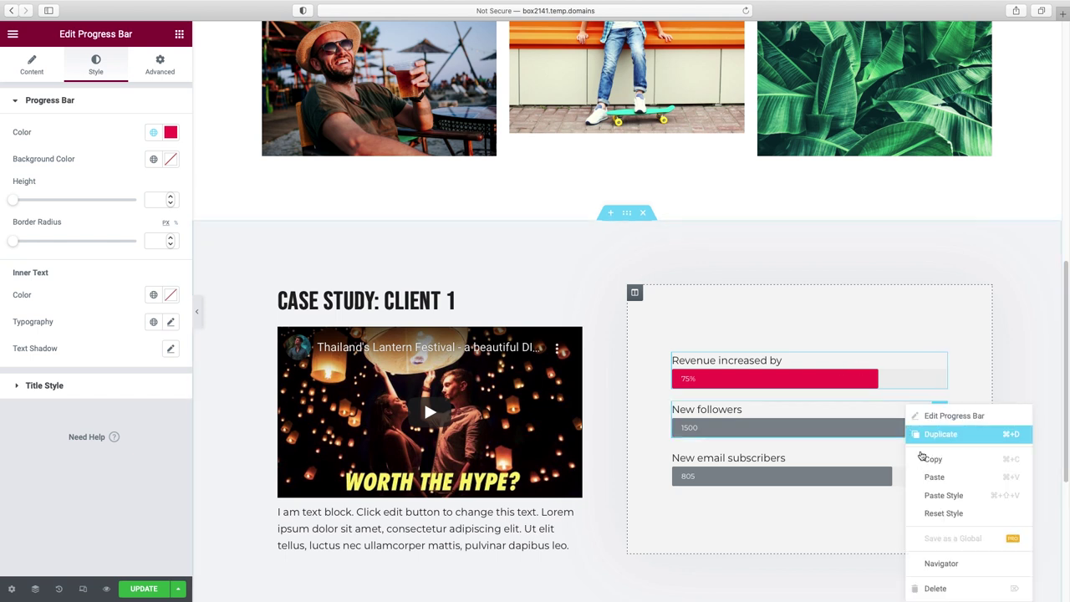
left_click(933, 494)
right_click(869, 481)
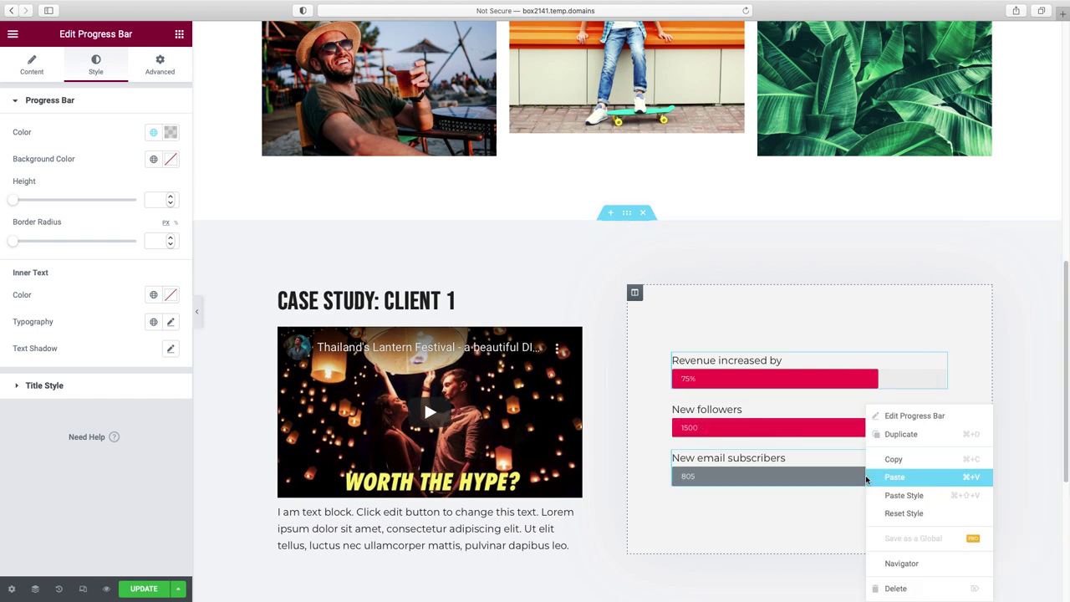
left_click(884, 494)
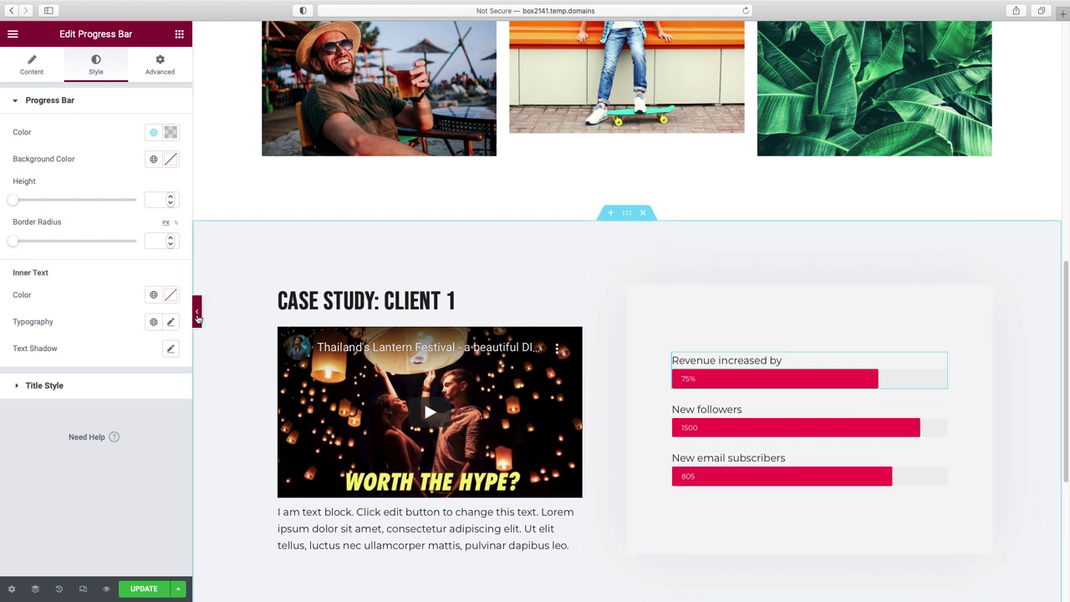
left_click(197, 311)
scroll(198, 319, "down", 1)
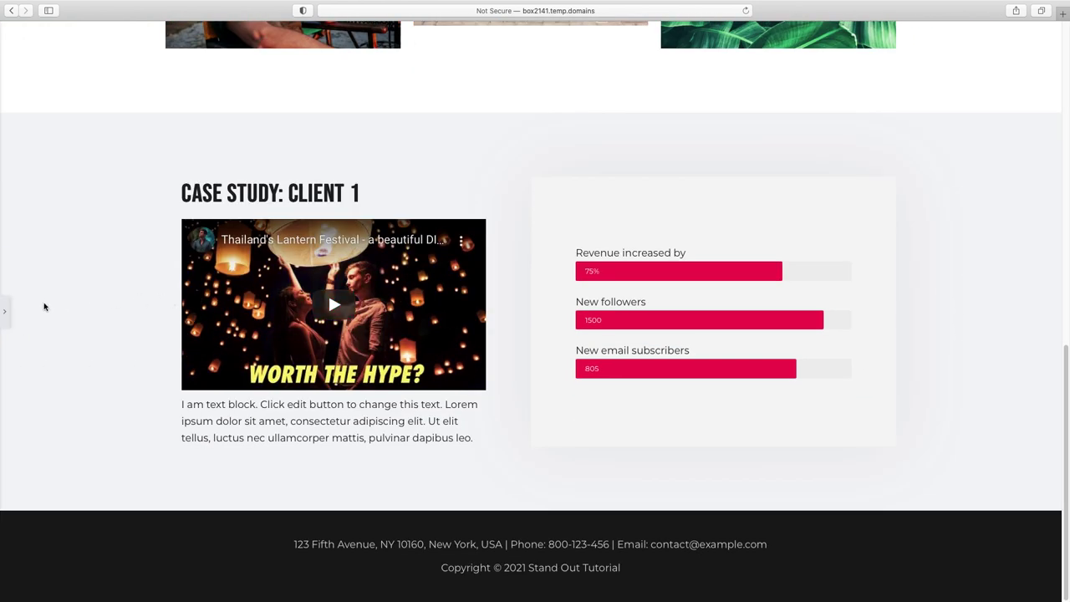
key("super+p")
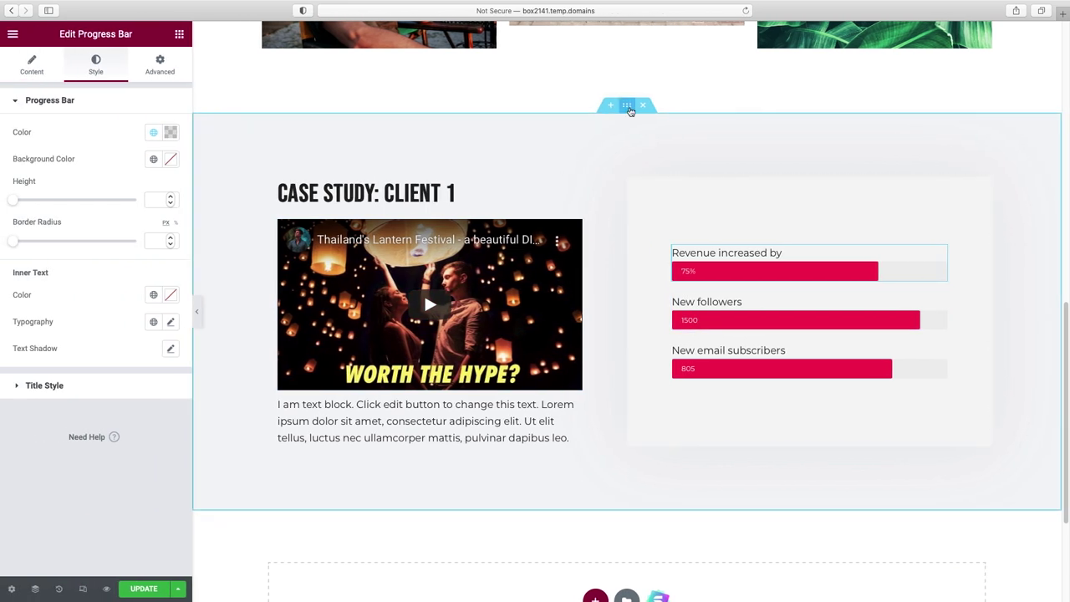
- Duplicate the Case Study: Client 1 section
right_click(629, 110)
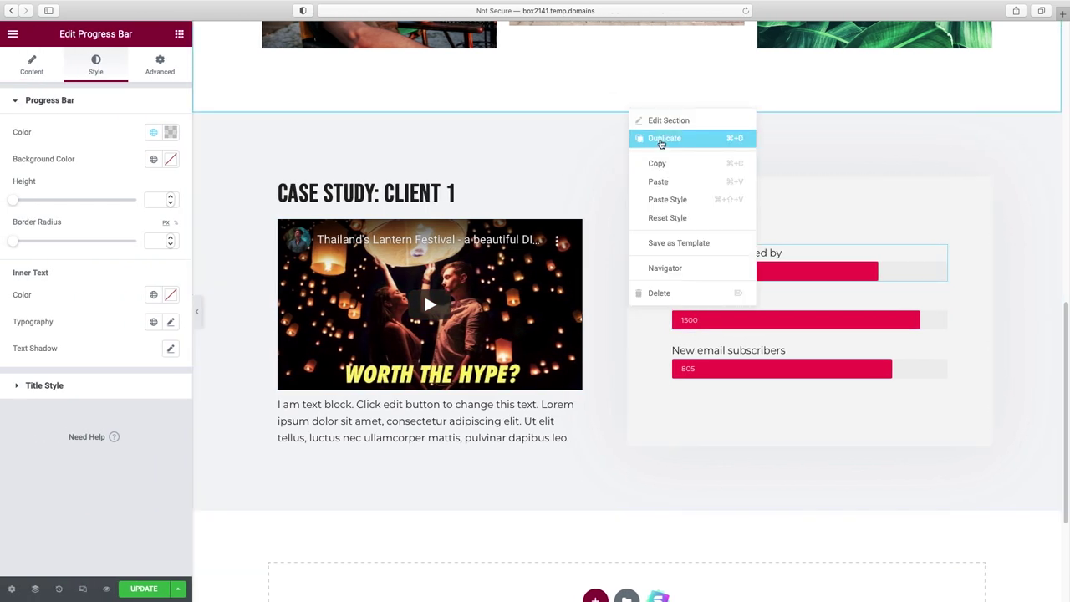
left_click(661, 141)
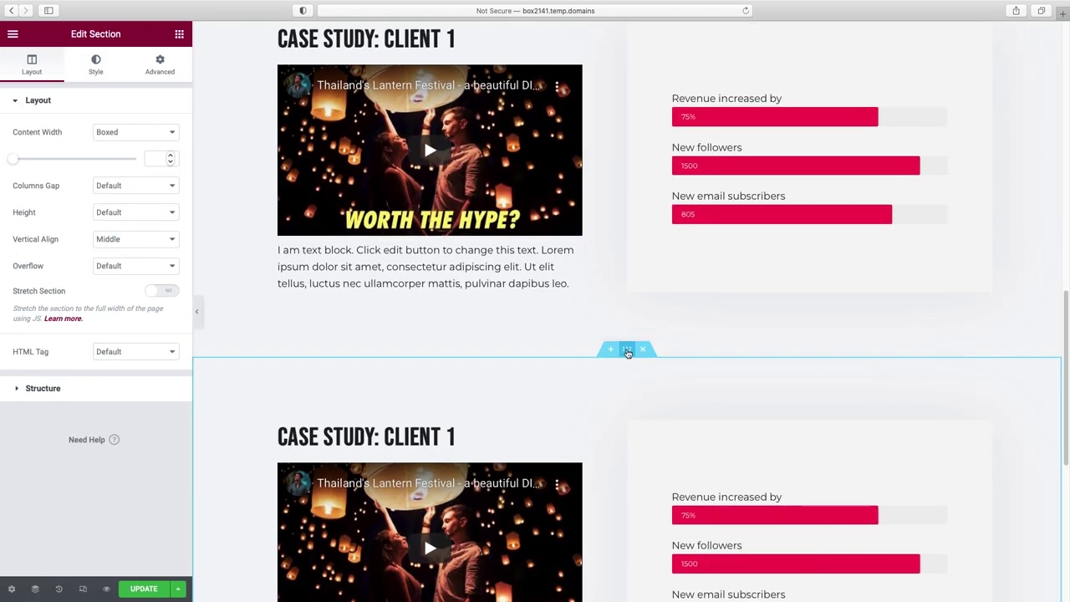
left_click(96, 64)
left_click(171, 186)
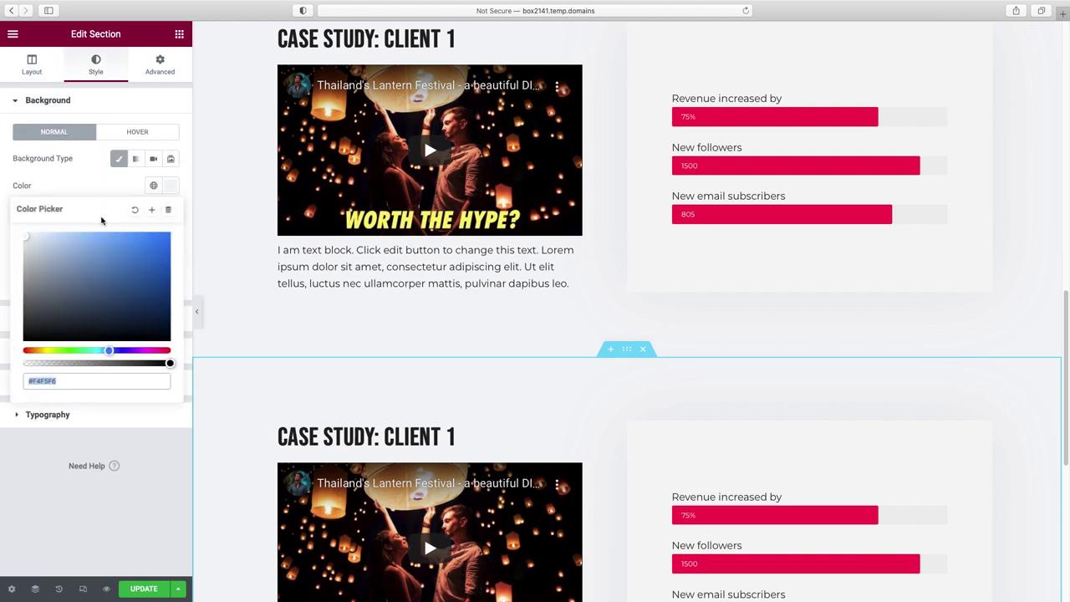
scroll(452, 251, "down", 3)
- Change the copy's heading to Case Study: Client 2 and delete its video
left_click(452, 199)
double_click(87, 147)
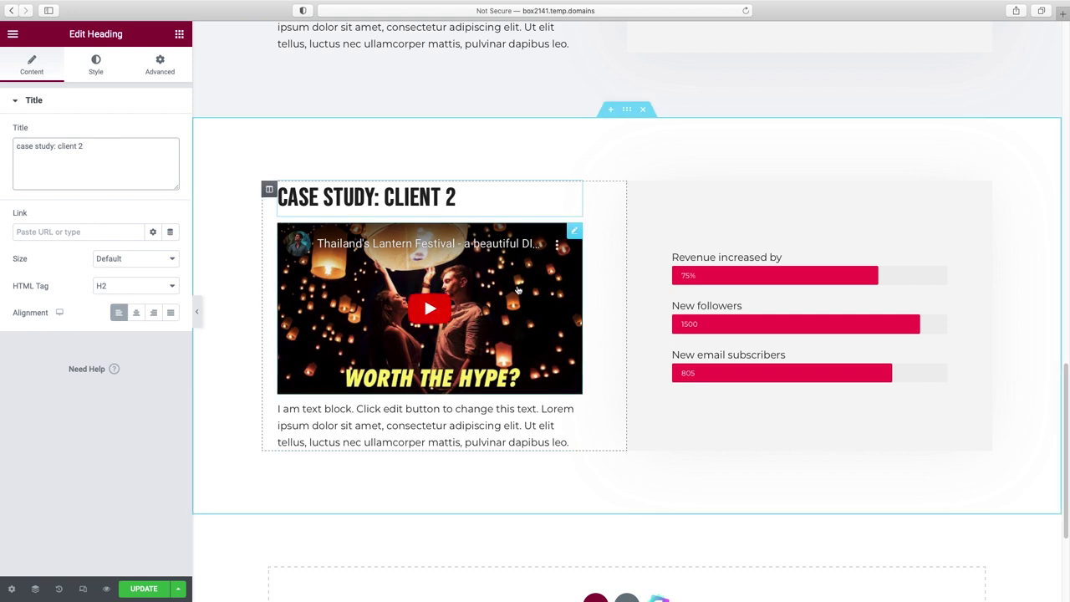
right_click(574, 239)
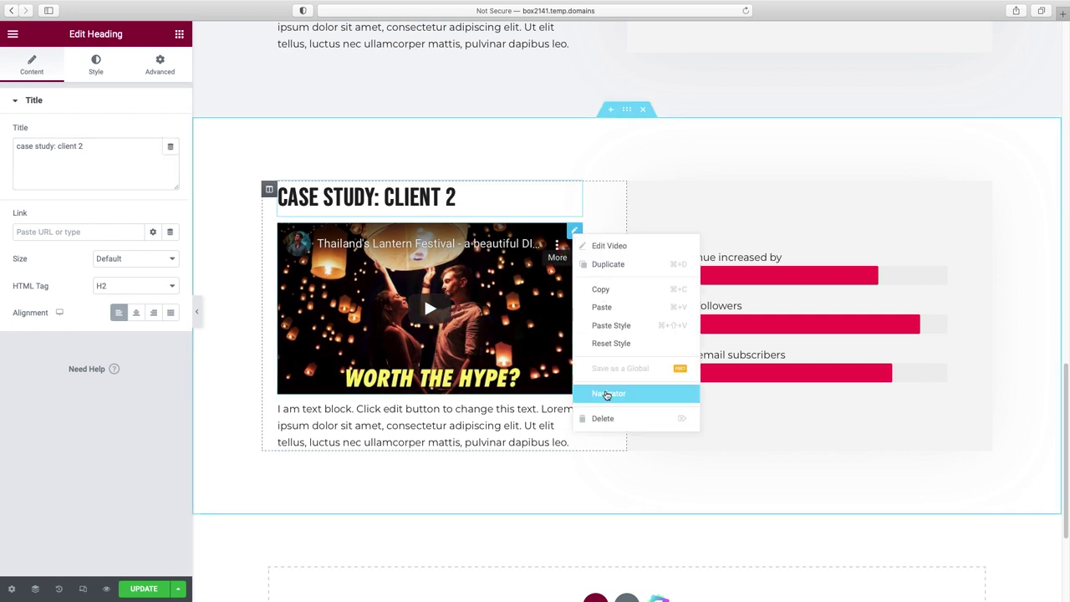
left_click(596, 417)
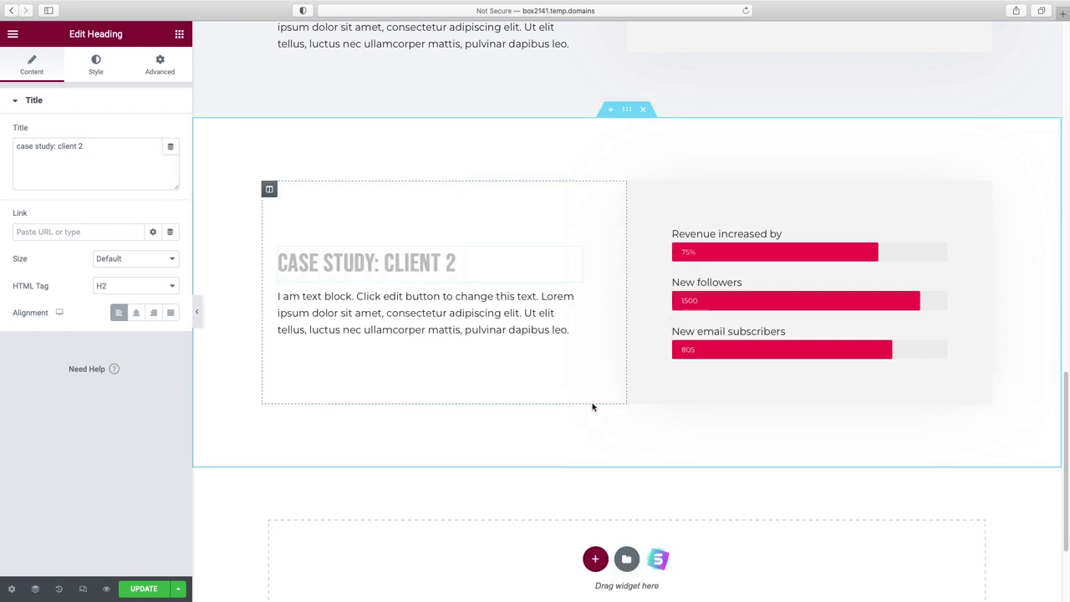
left_click(179, 33)
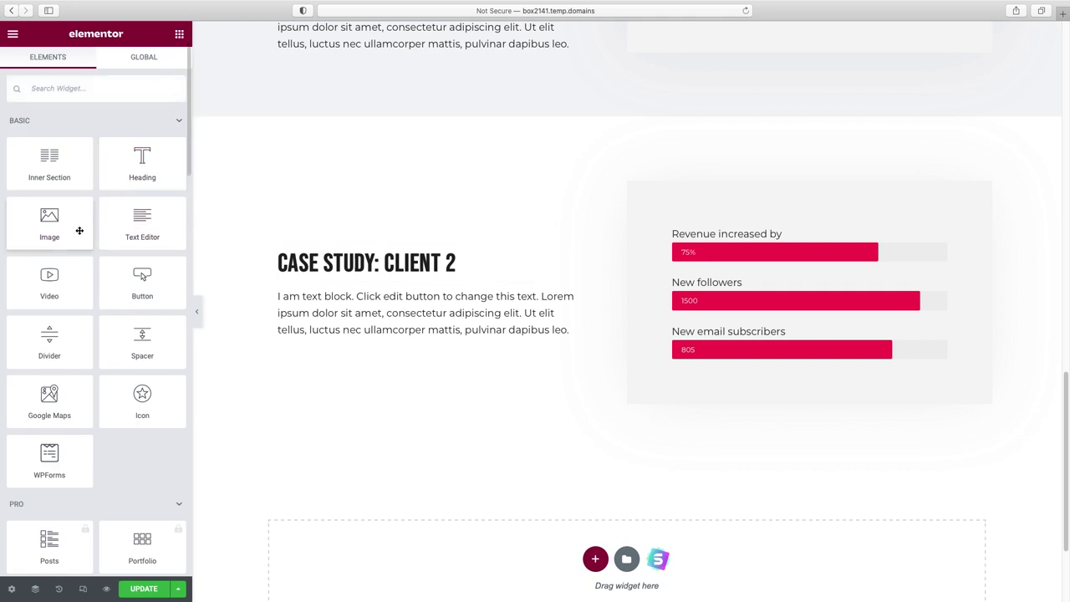
- Add an Image widget under the Client 2 heading showing the beach laptop photo
left_click_drag(51, 222, 337, 286)
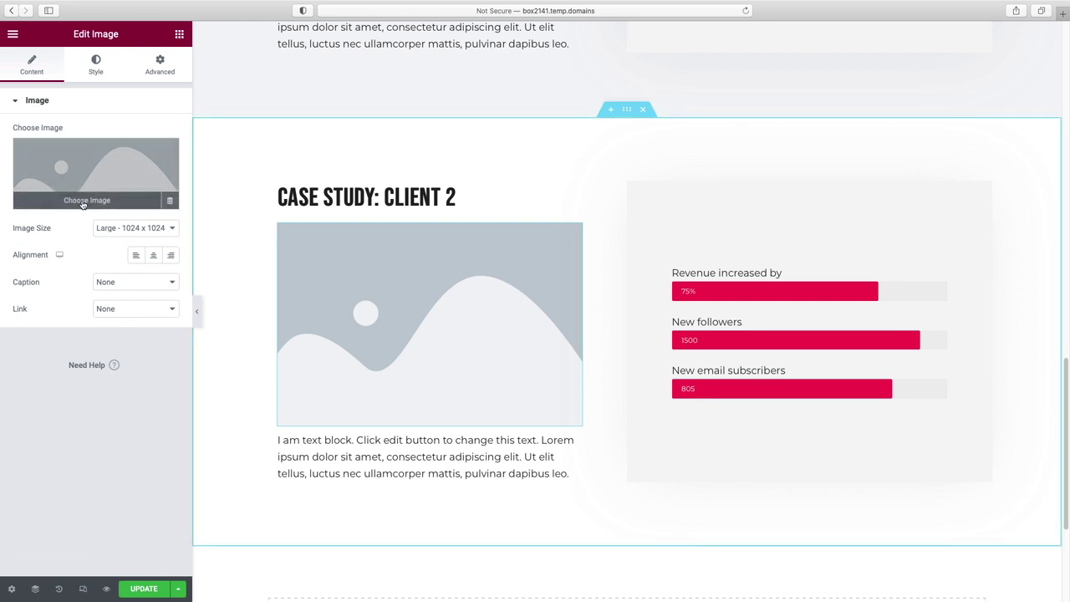
left_click(95, 203)
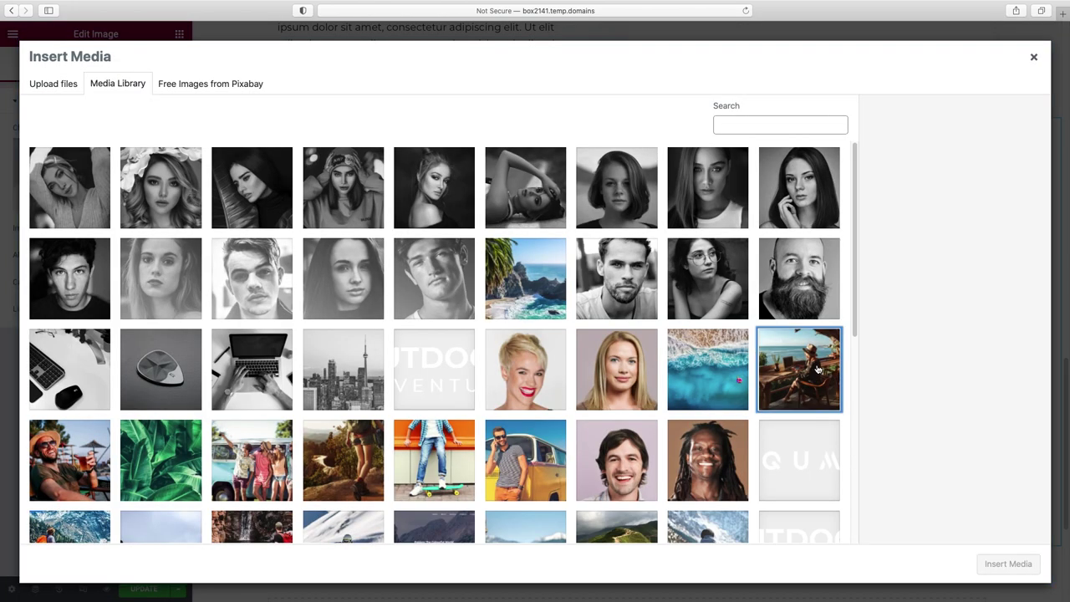
left_click(798, 369)
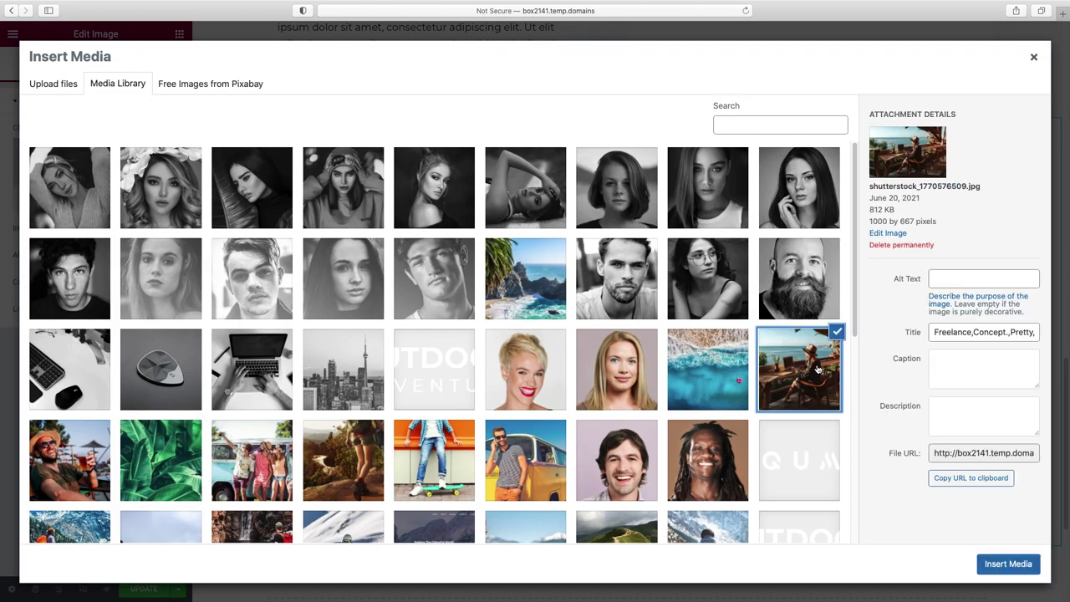
double_click(798, 369)
scroll(723, 409, "up", 5)
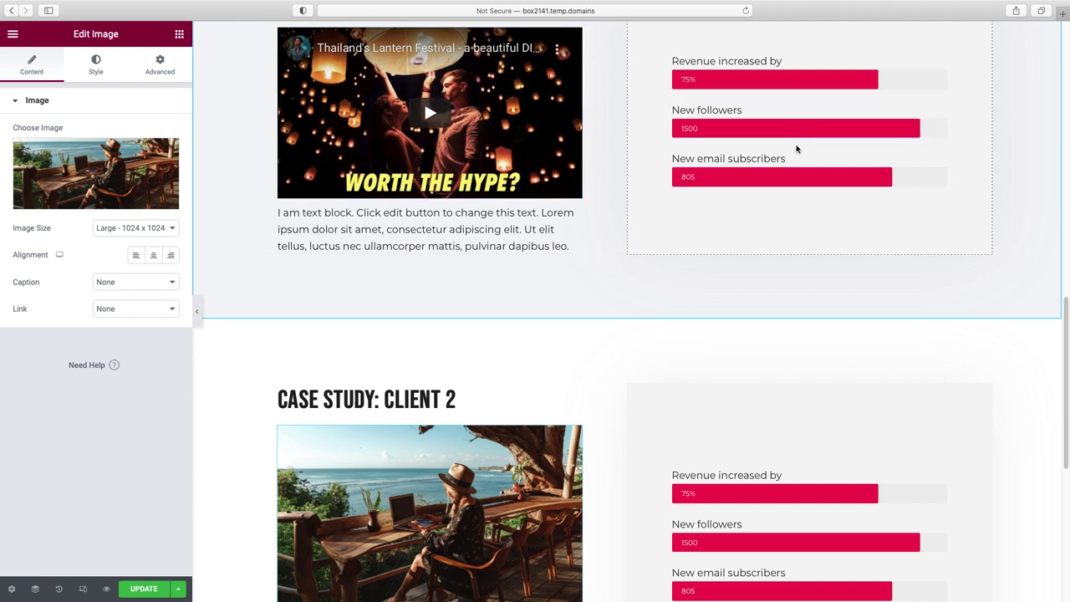
scroll(796, 149, "down", 4)
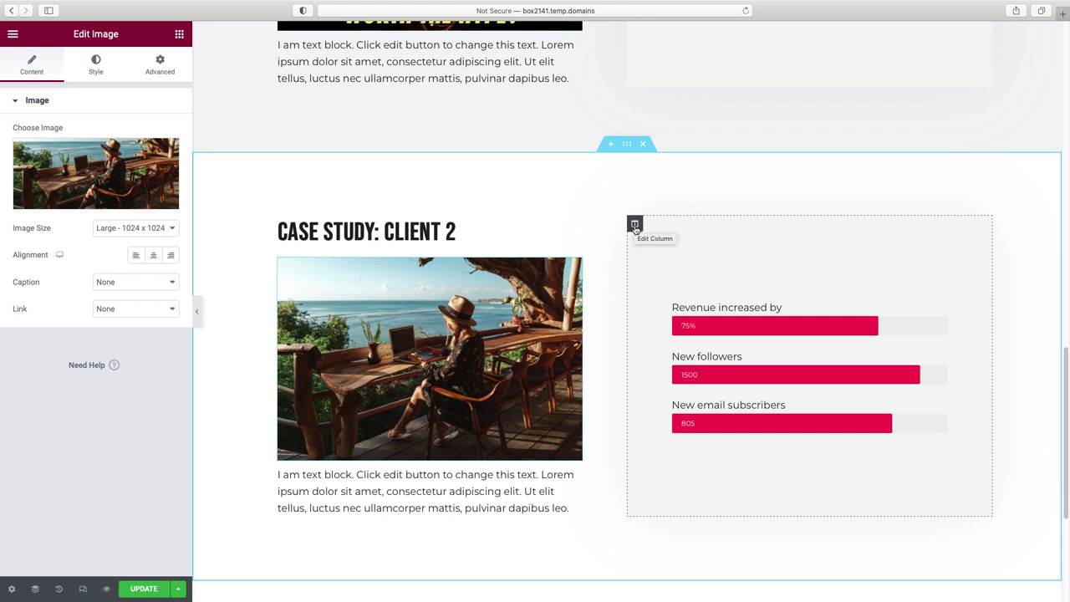
- Move Client 2's stats column to the left of the photo column
left_click_drag(635, 226, 340, 233)
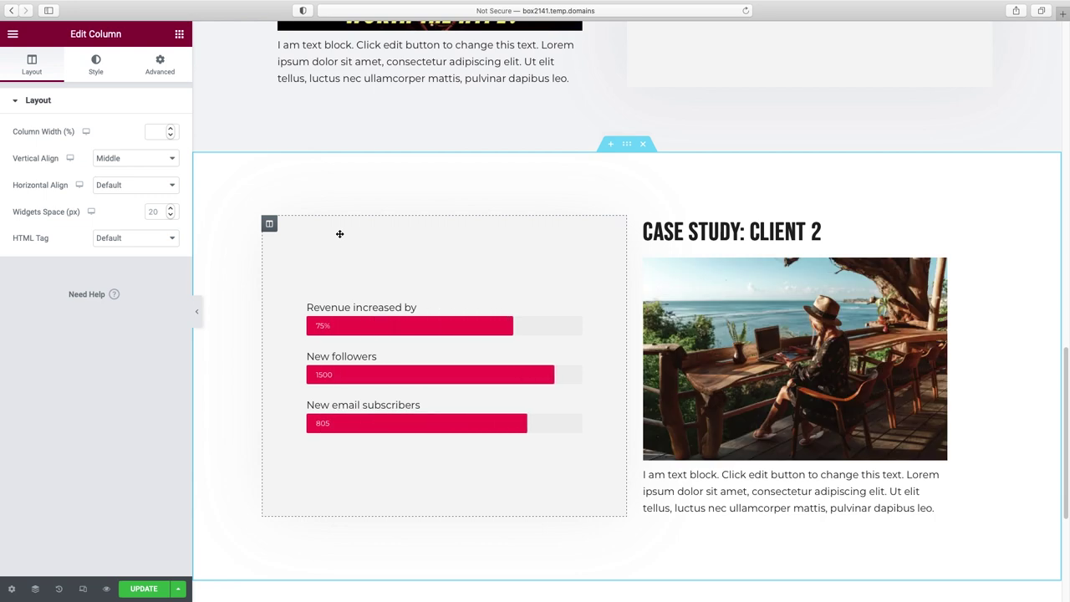
left_click(198, 313)
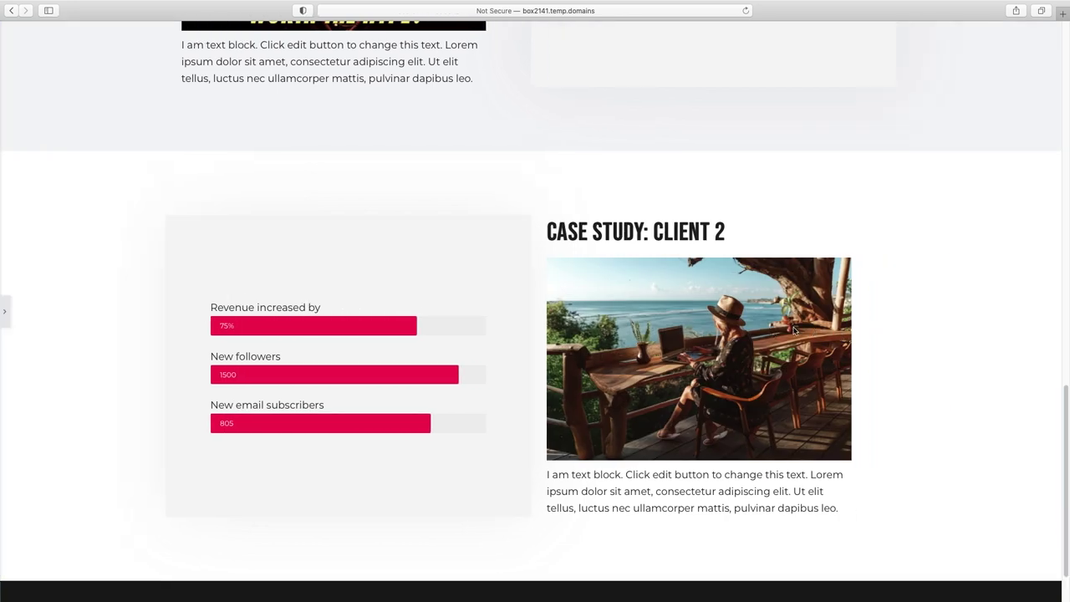
scroll(776, 329, "up", 5)
scroll(777, 329, "down", 4)
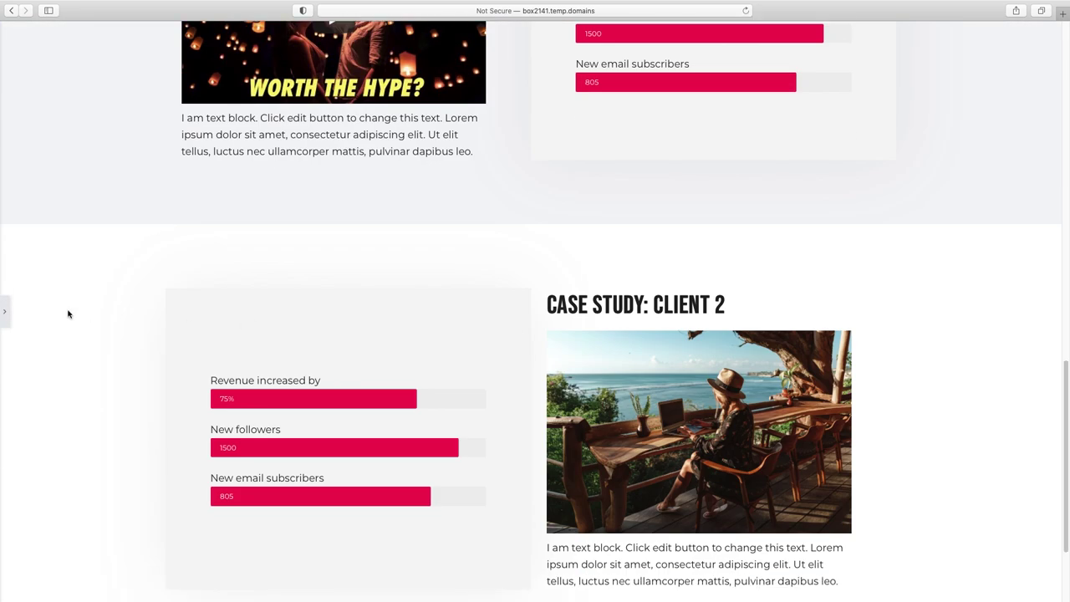
left_click(5, 311)
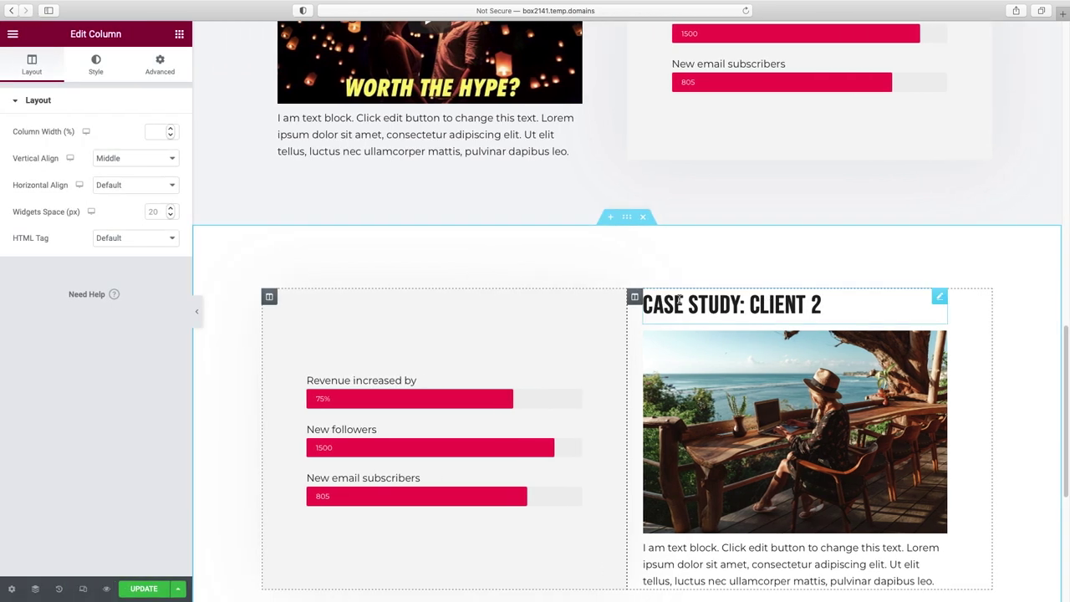
- Move the Case Study: Client 2 heading above the progress bars
left_click_drag(856, 308, 426, 345)
scroll(763, 296, "down", 2)
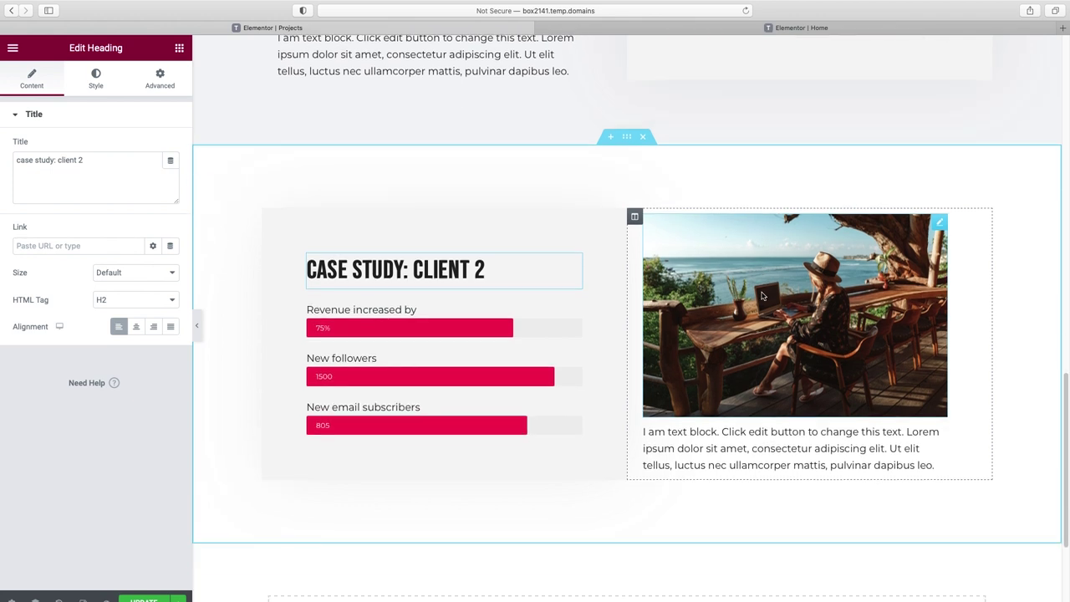
scroll(763, 296, "down", 3)
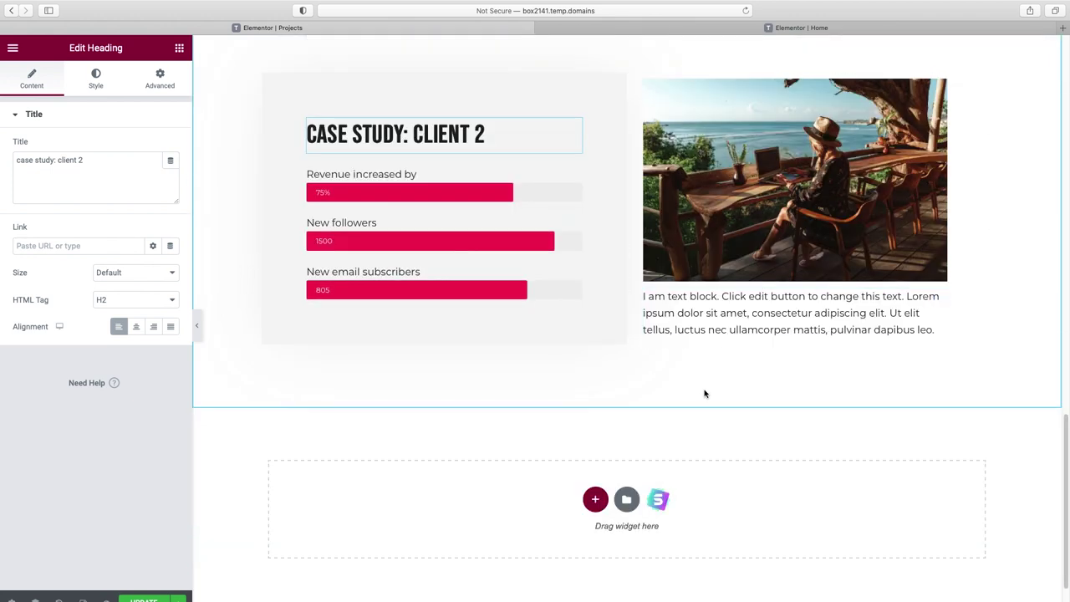
scroll(705, 393, "down", 2)
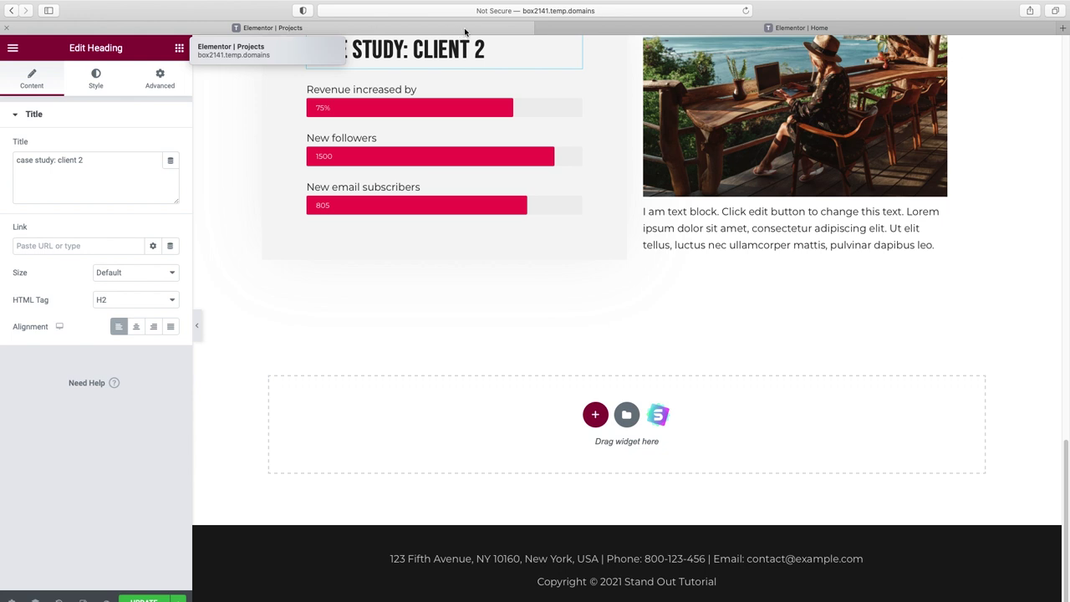
- Switch to the Home page editor and view its Our Happy Clients section
left_click(621, 28)
scroll(752, 251, "down", 5)
scroll(764, 77, "up", 5)
scroll(783, 265, "down", 10)
- Copy the Home page's Our Happy Clients section and paste it into the Projects page's empty bottom section
scroll(786, 266, "down", 12)
scroll(786, 266, "up", 6)
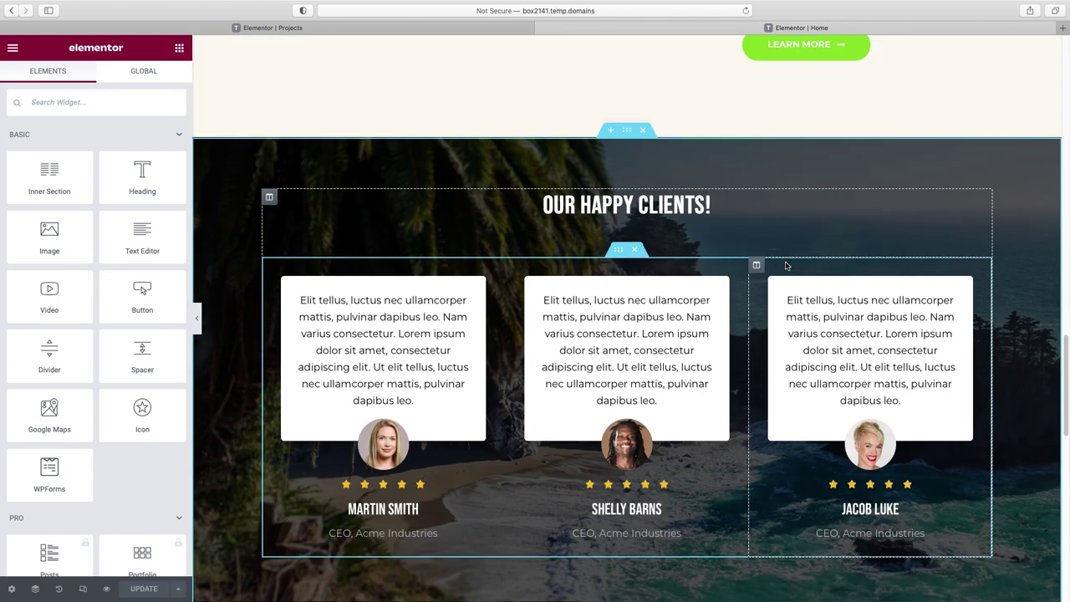
right_click(627, 131)
left_click(654, 184)
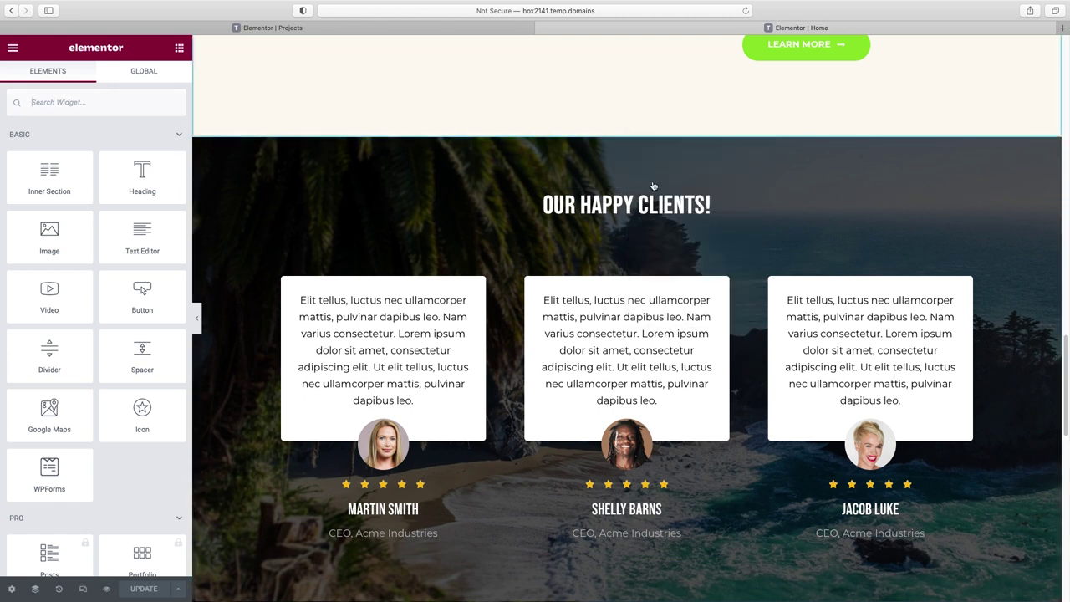
left_click(303, 28)
right_click(530, 418)
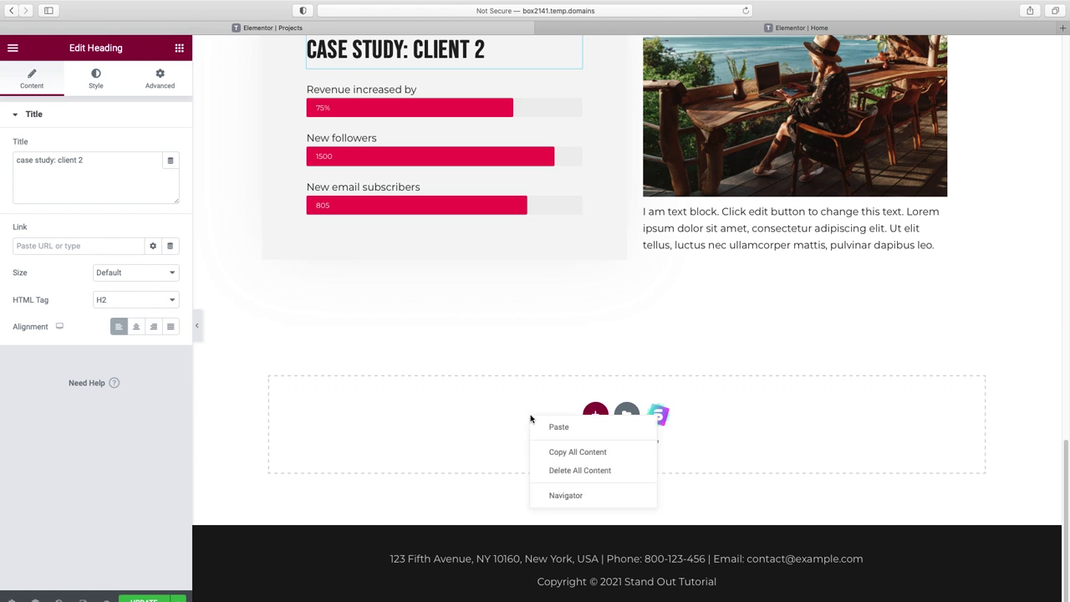
left_click(562, 428)
scroll(602, 427, "down", 2)
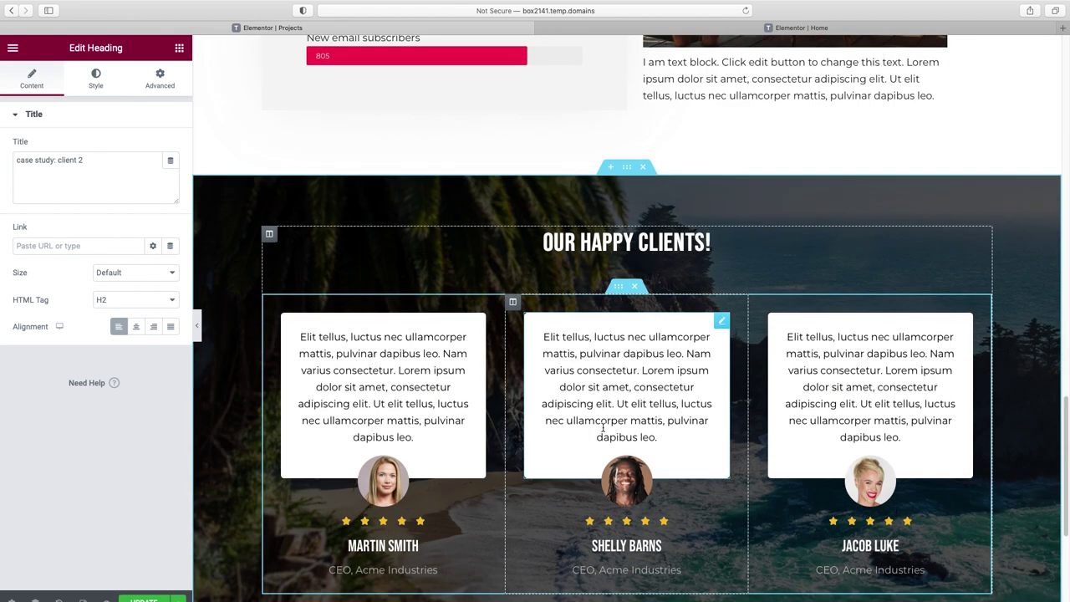
scroll(602, 431, "down", 1)
scroll(602, 435, "down", 1)
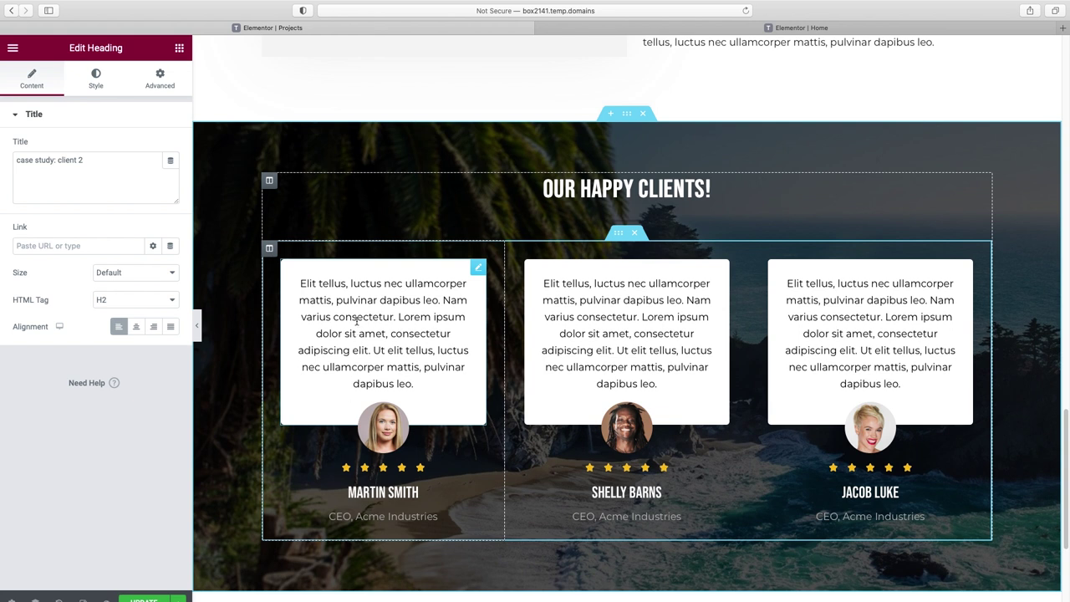
left_click(360, 349)
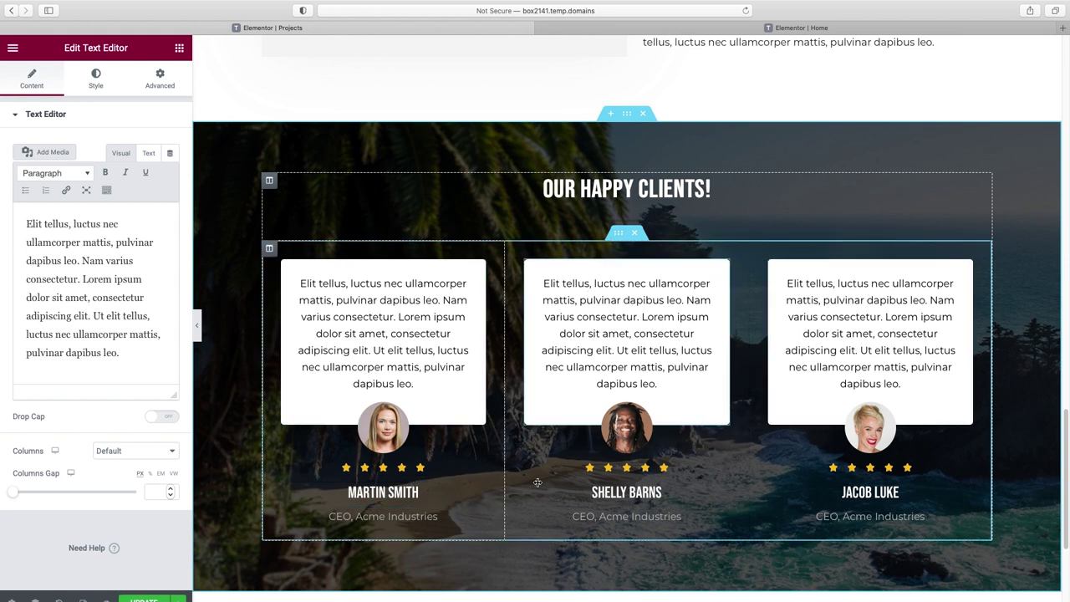
right_click(617, 235)
left_click(669, 265)
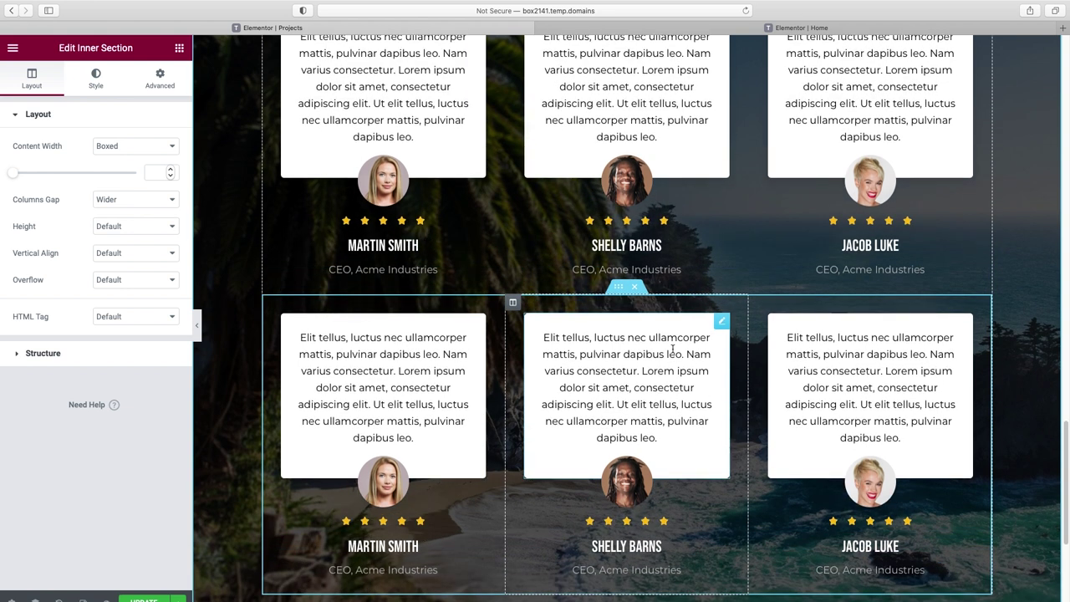
right_click(756, 303)
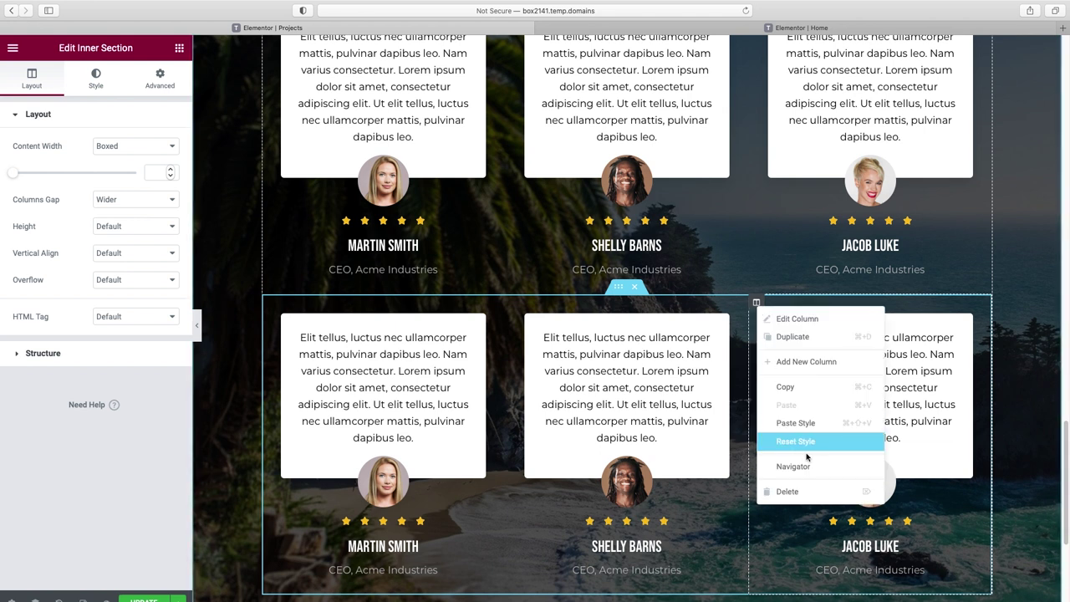
left_click(803, 491)
left_click(197, 325)
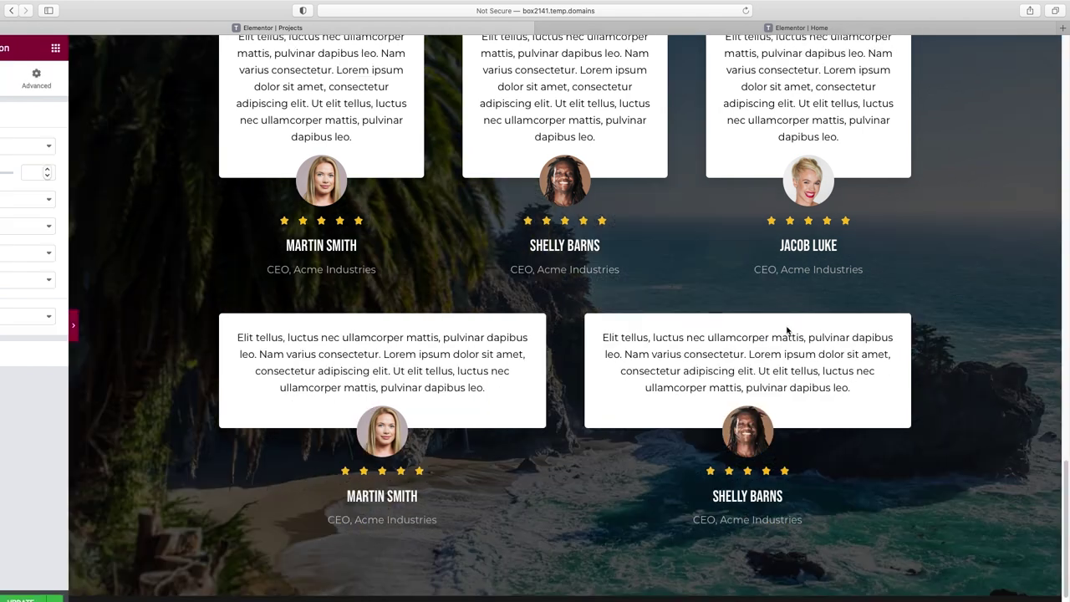
scroll(59, 343, "up", 5)
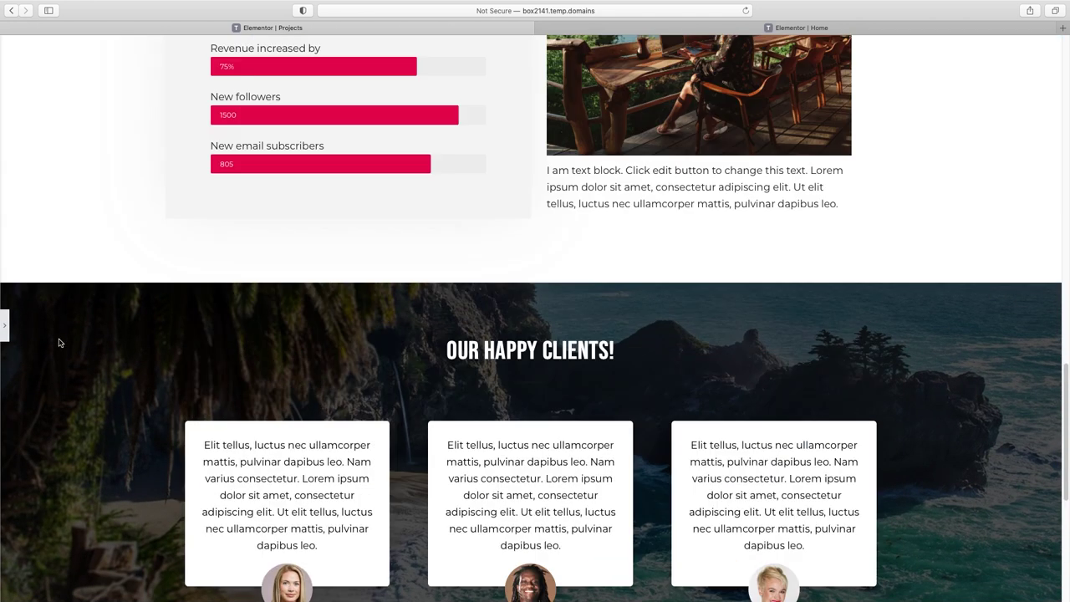
left_click(5, 325)
- Remove the Our Happy Clients section's background photo, leaving plain black
scroll(658, 349, "down", 2)
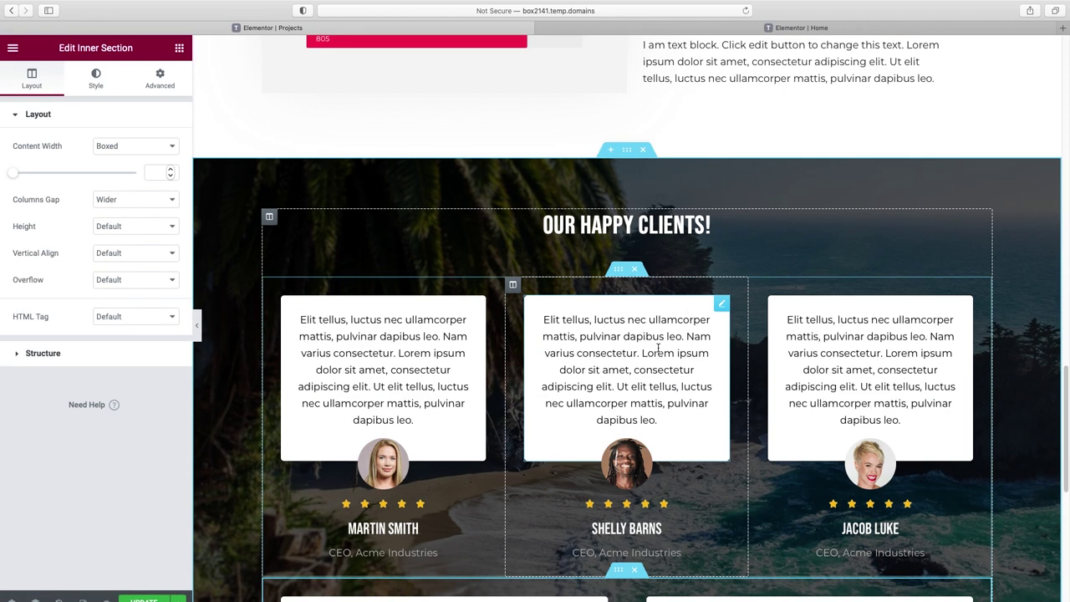
left_click(627, 151)
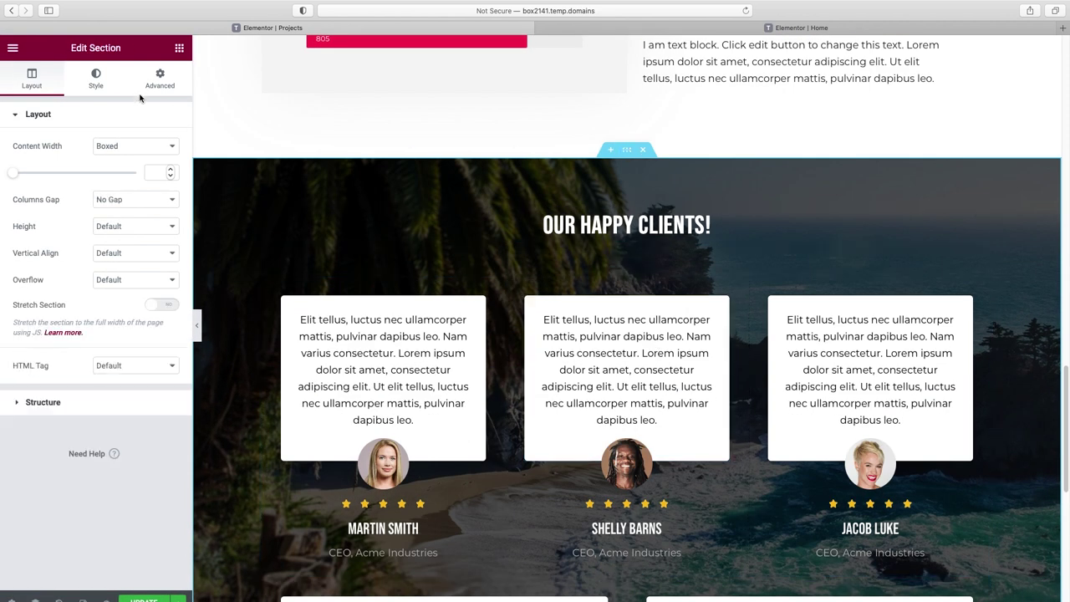
left_click(96, 79)
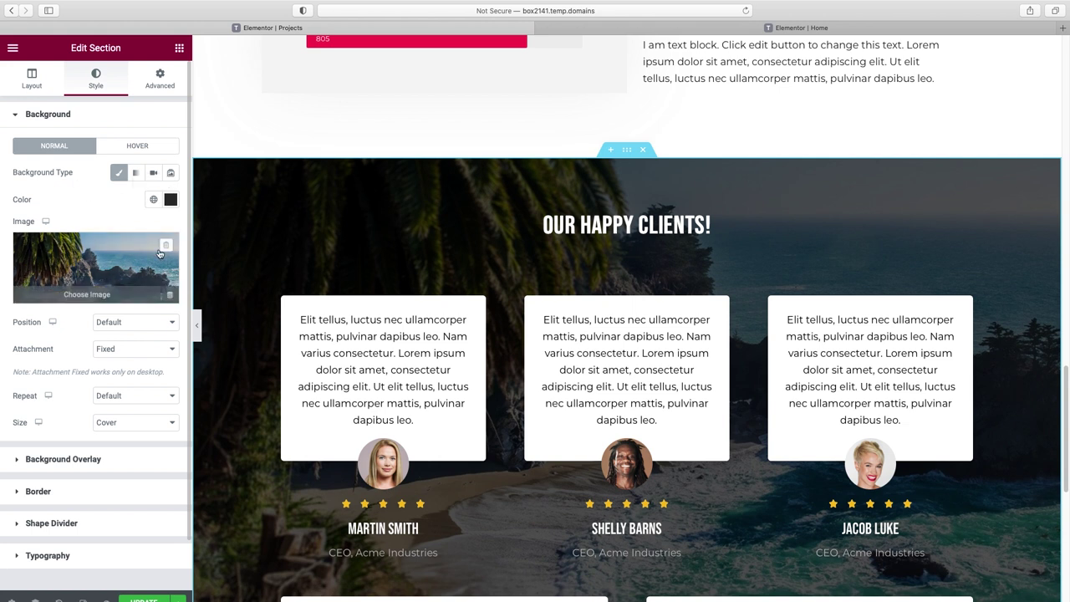
left_click(166, 247)
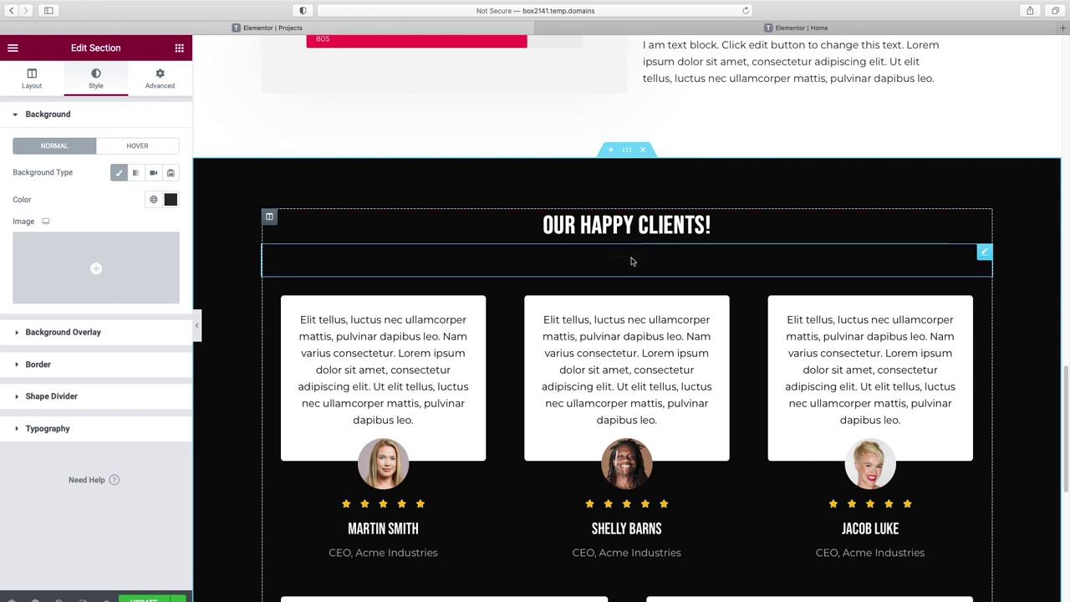
- Delete the divider under the Our Happy Clients heading
right_click(631, 262)
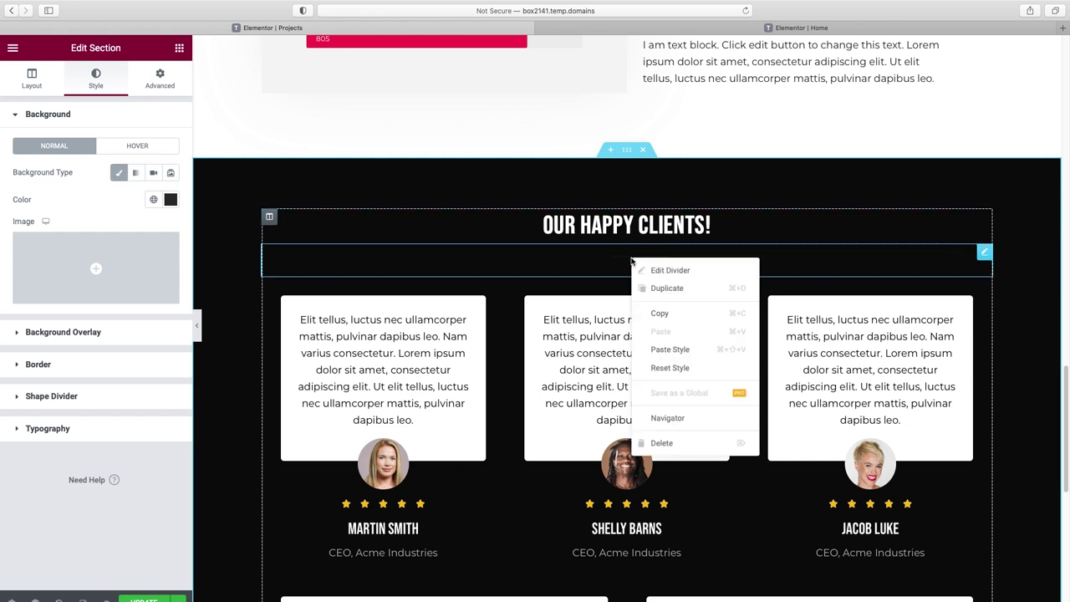
left_click(676, 444)
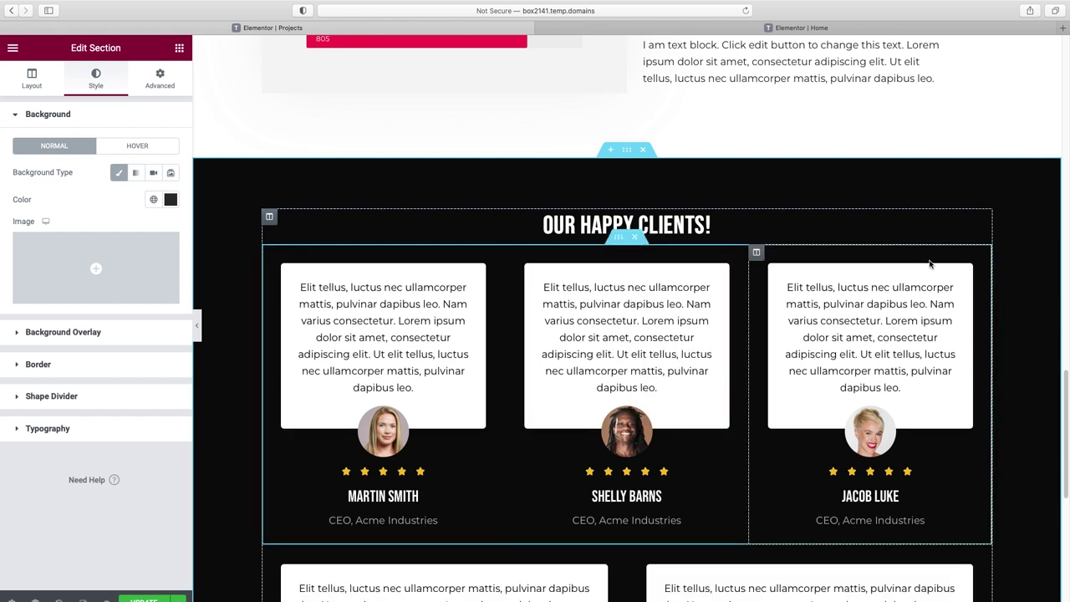
left_click(197, 325)
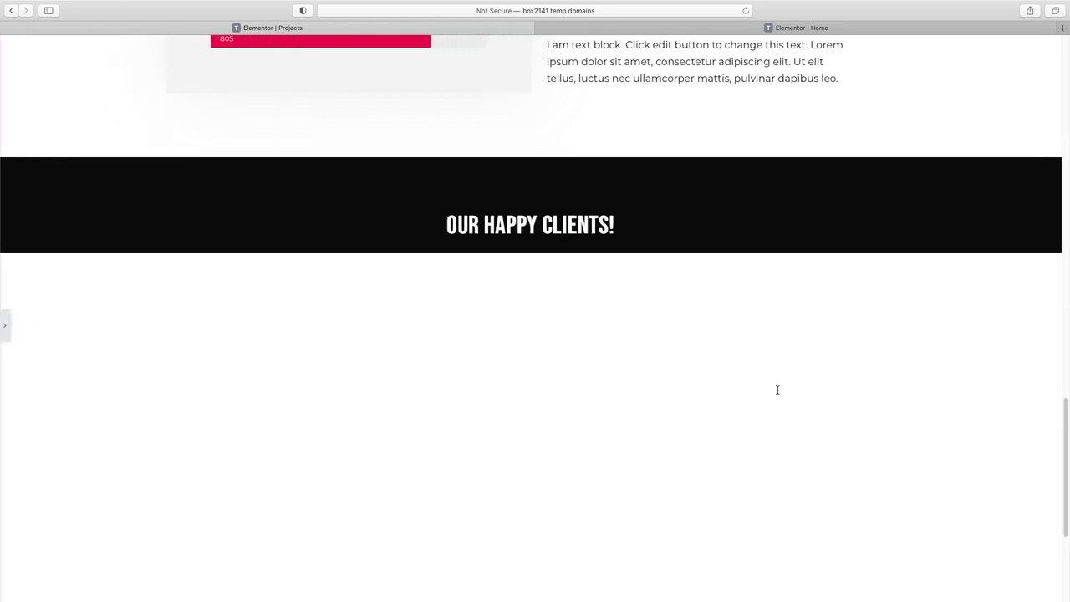
- Preview the Projects page from the Client Success banner down to the testimonials
scroll(776, 385, "up", 20)
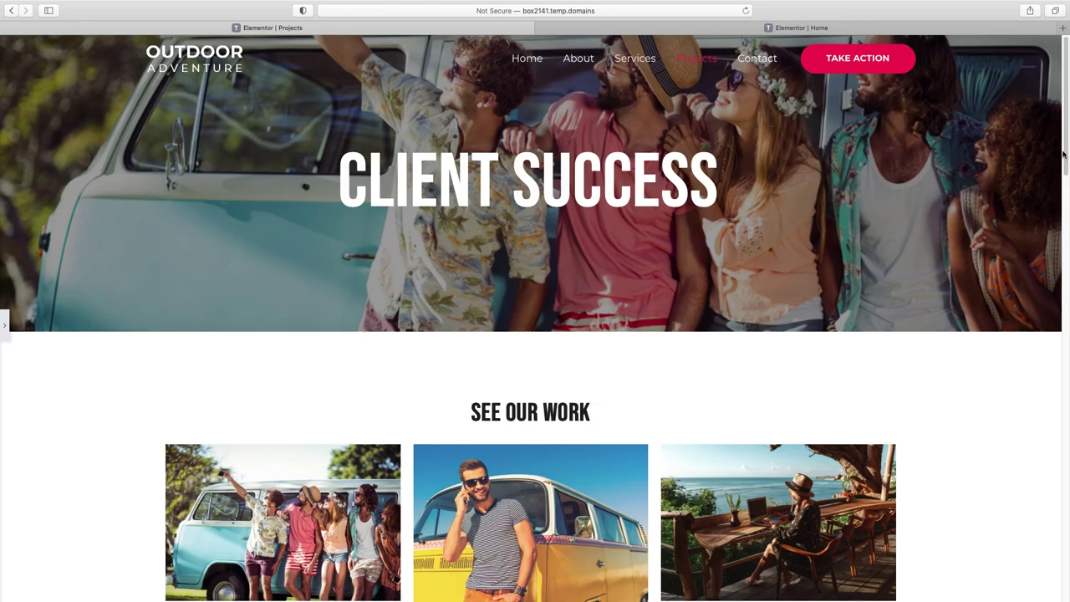
left_click_drag(1066, 99, 1066, 534)
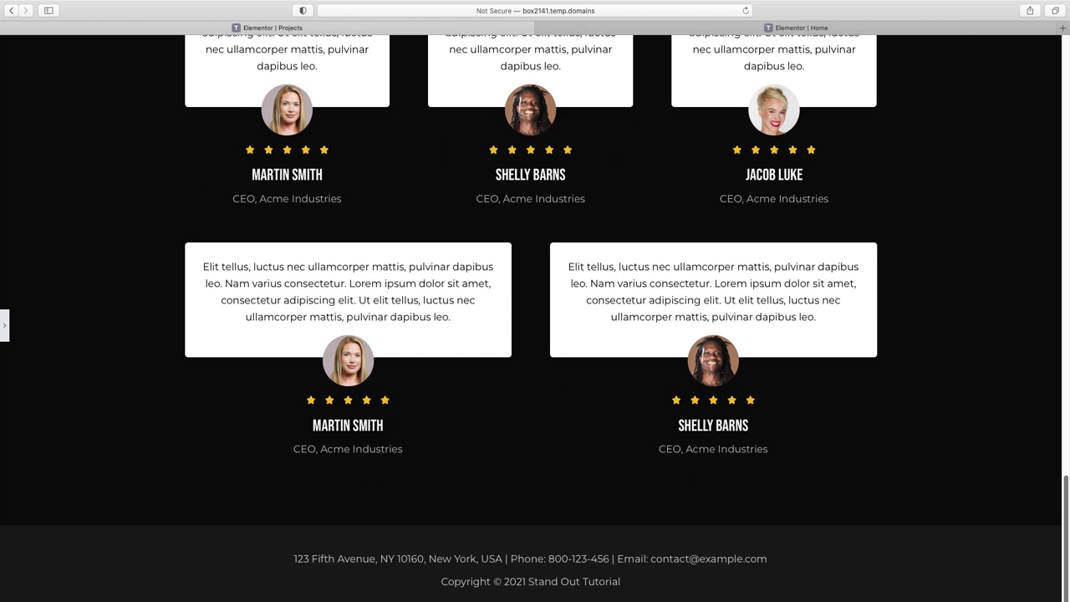
left_click(6, 328)
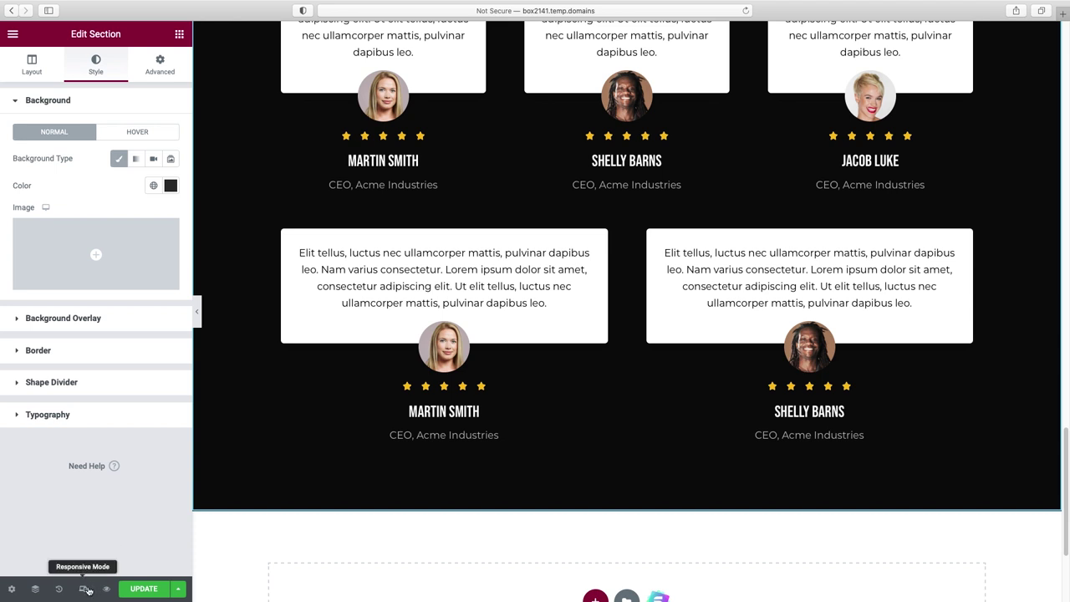
- In mobile view, reduce the CLIENT SUCCESS heading's font size to 54 px so it fits on one line
left_click(84, 590)
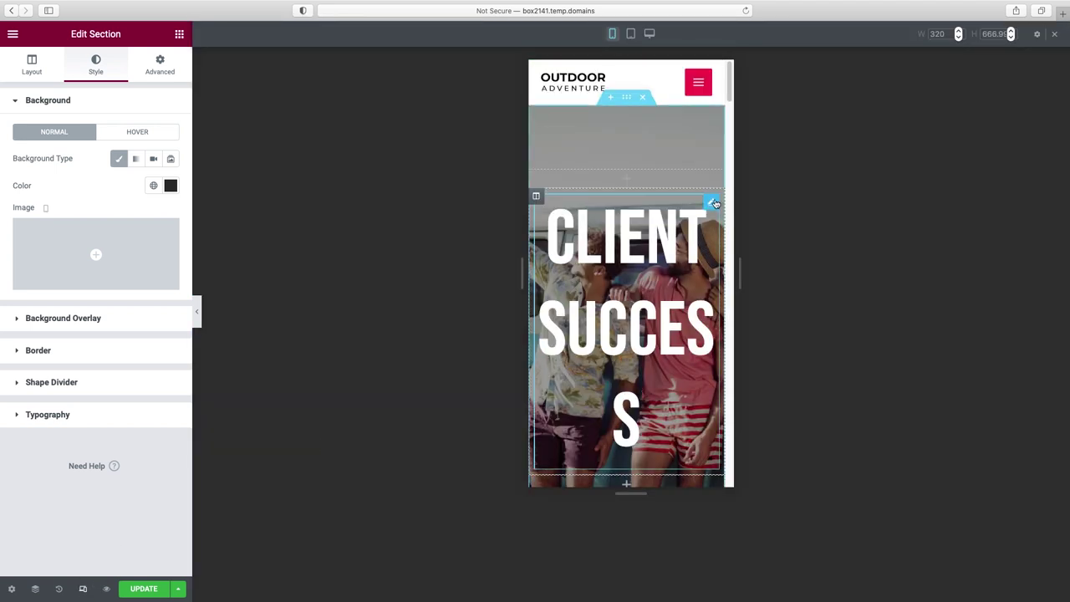
left_click(712, 205)
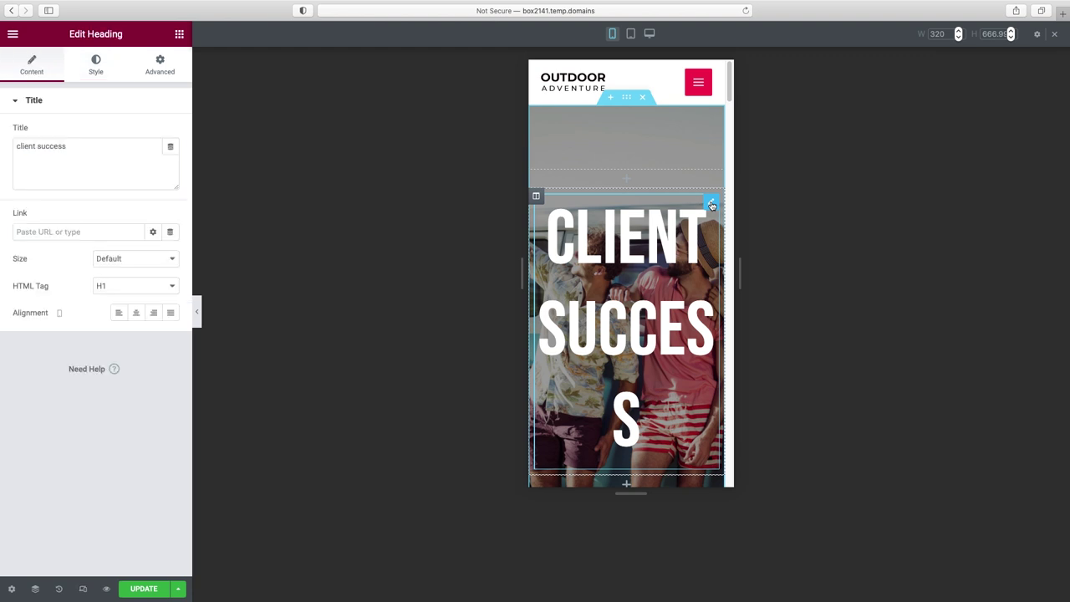
left_click(97, 67)
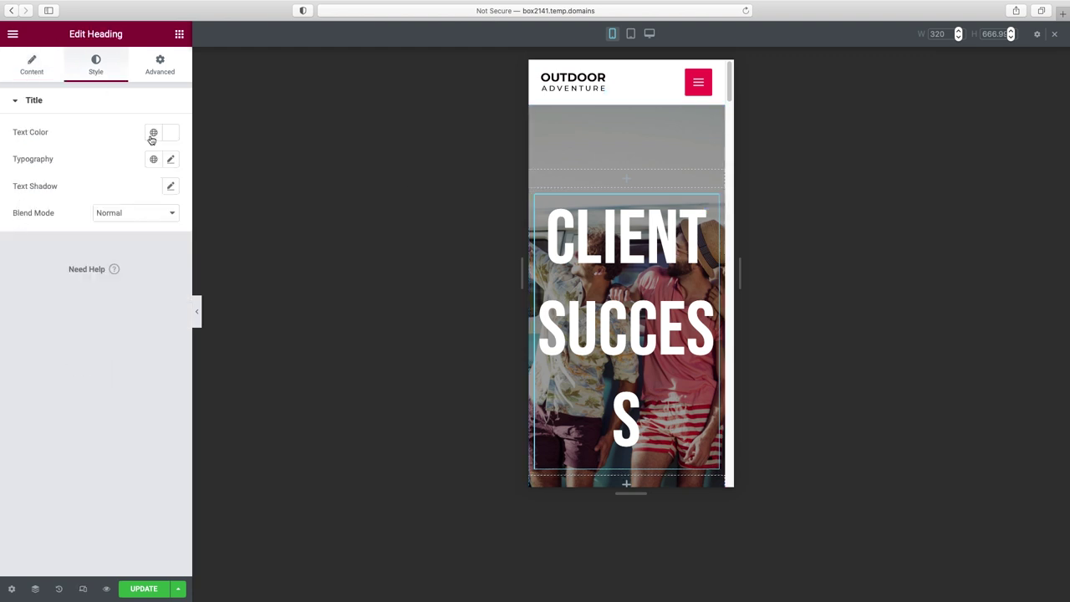
left_click(171, 159)
left_click_drag(22, 261, 50, 265)
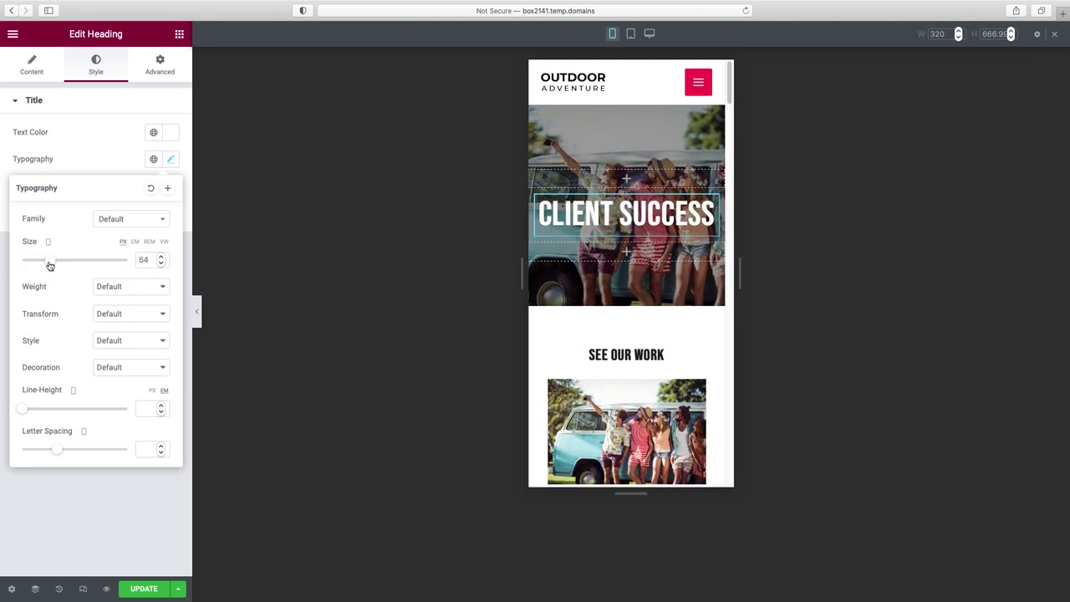
left_click(198, 311)
scroll(577, 260, "down", 5)
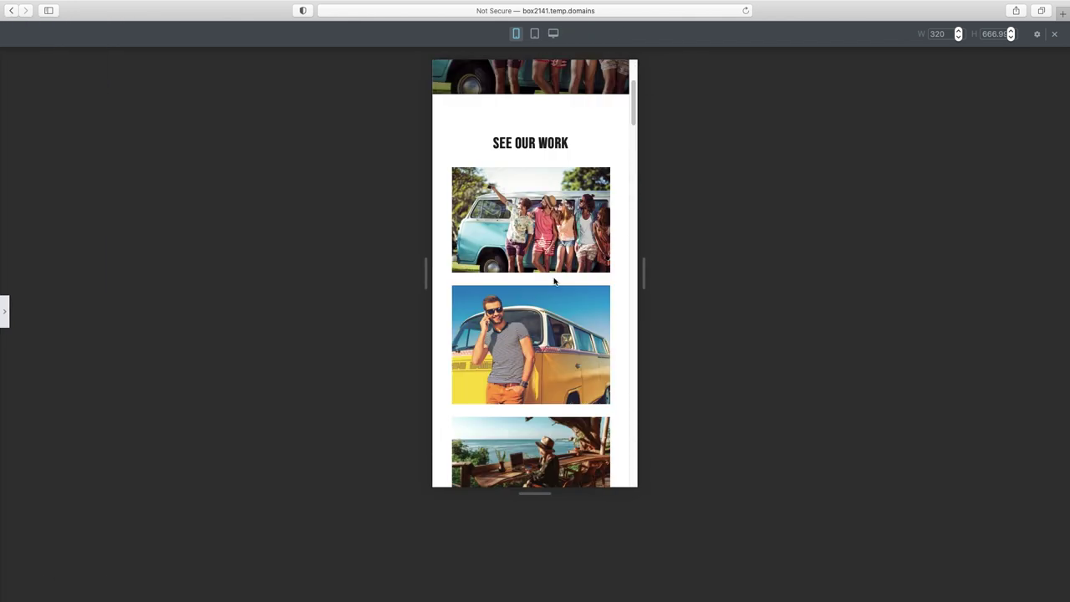
scroll(555, 282, "down", 5)
scroll(553, 327, "down", 10)
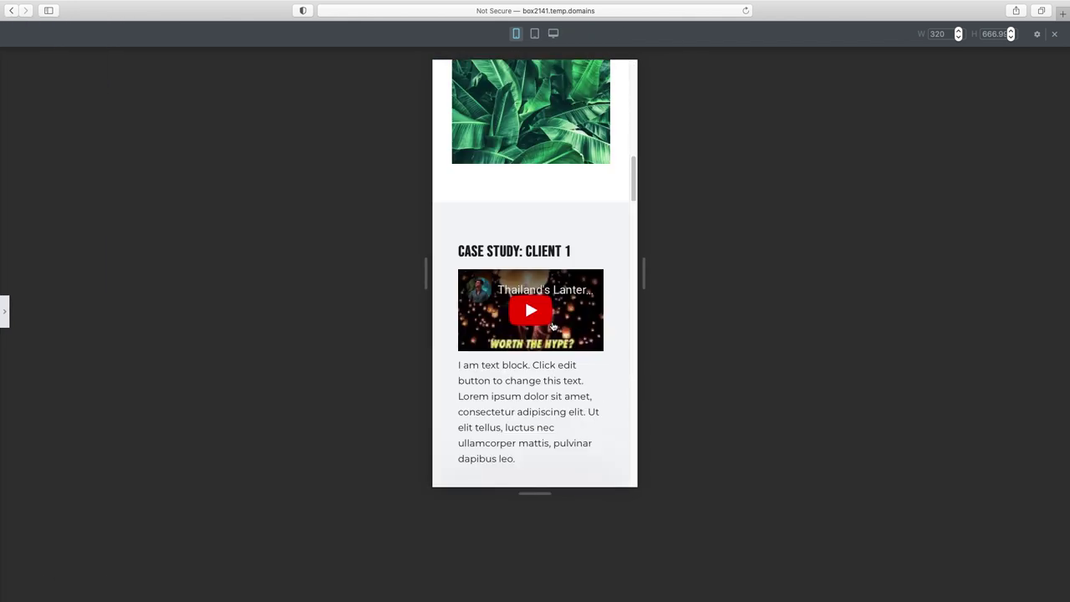
scroll(556, 259, "down", 5)
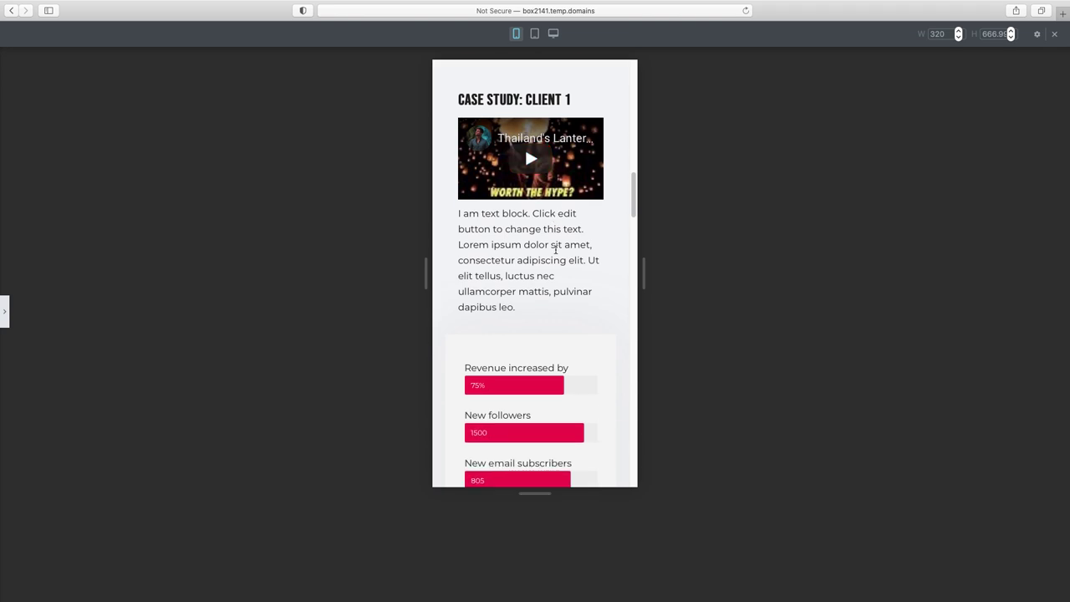
scroll(556, 252, "down", 8)
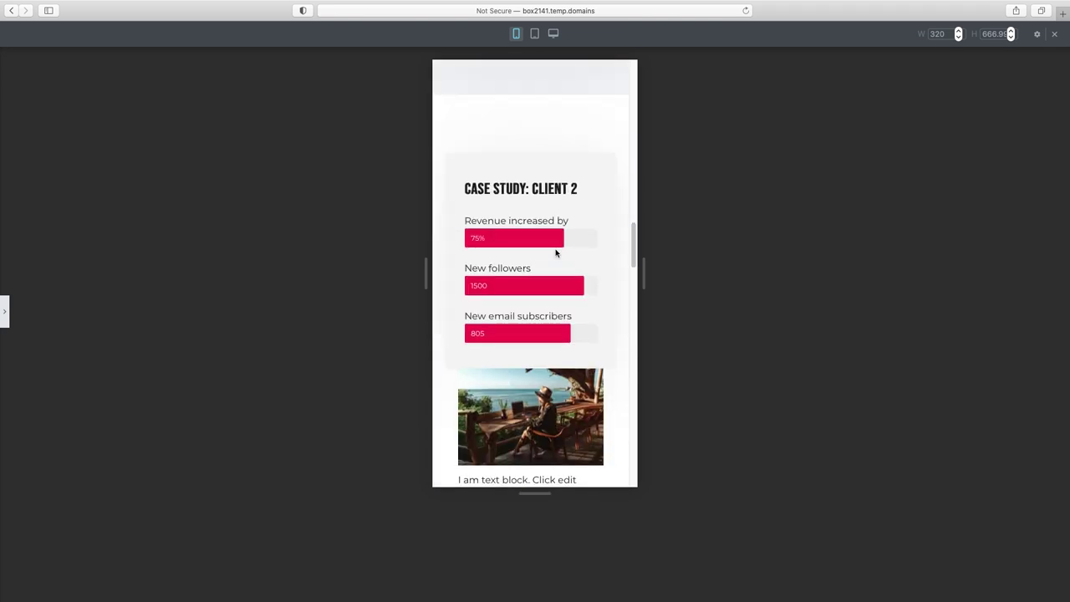
scroll(555, 251, "down", 10)
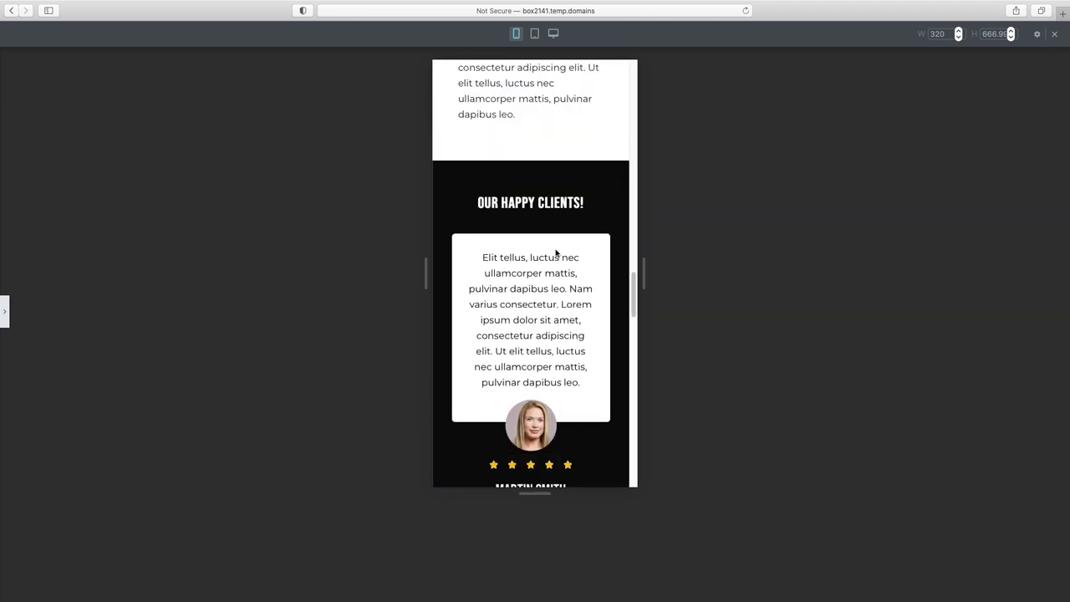
left_click_drag(633, 331, 607, 57)
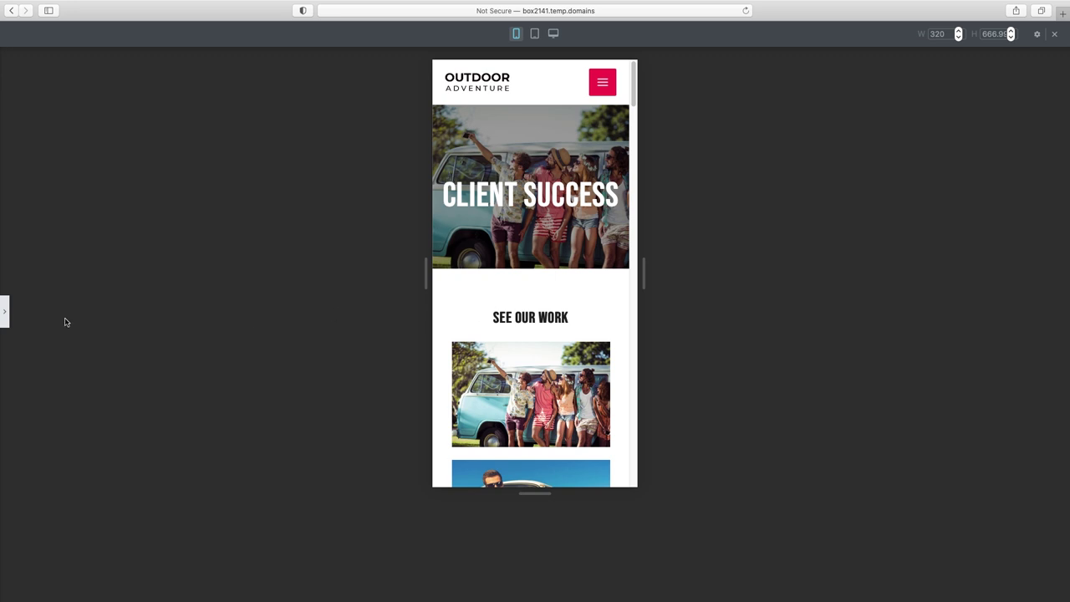
left_click(7, 314)
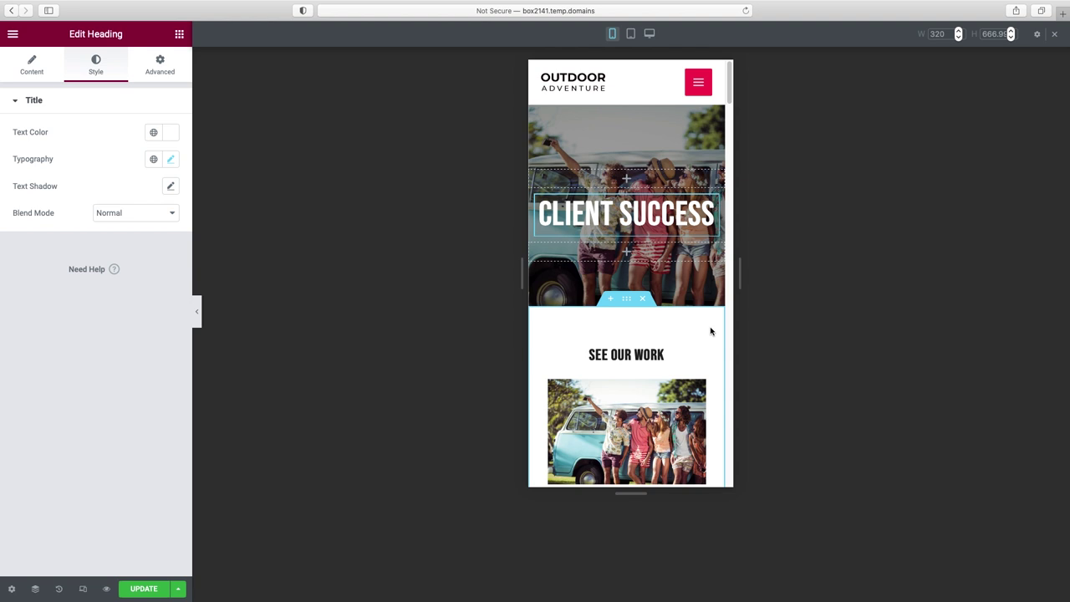
scroll(680, 402, "down", 1)
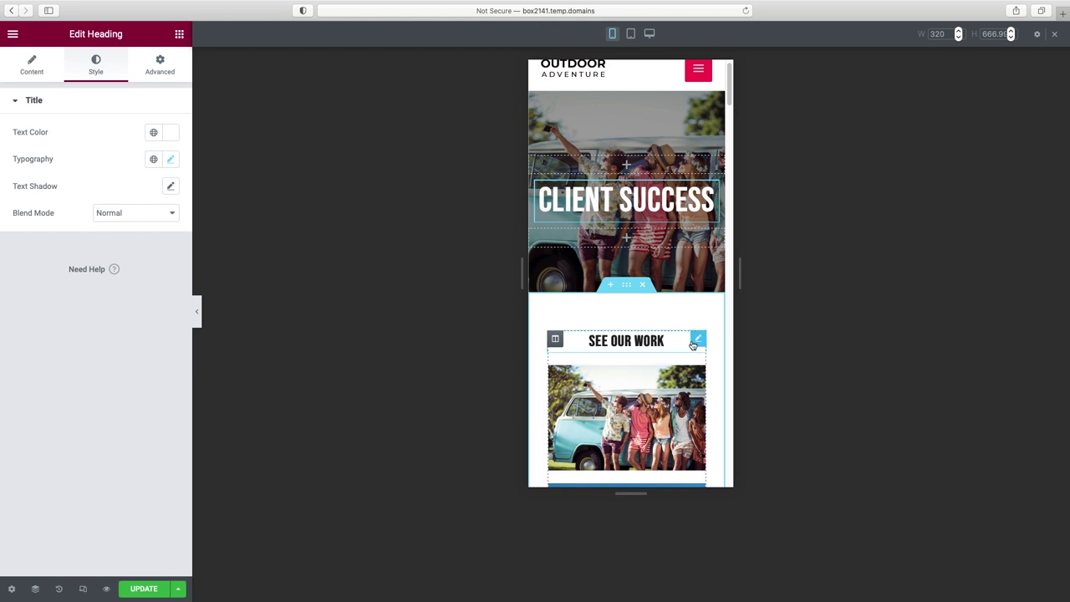
scroll(684, 407, "down", 3)
scroll(690, 354, "down", 3)
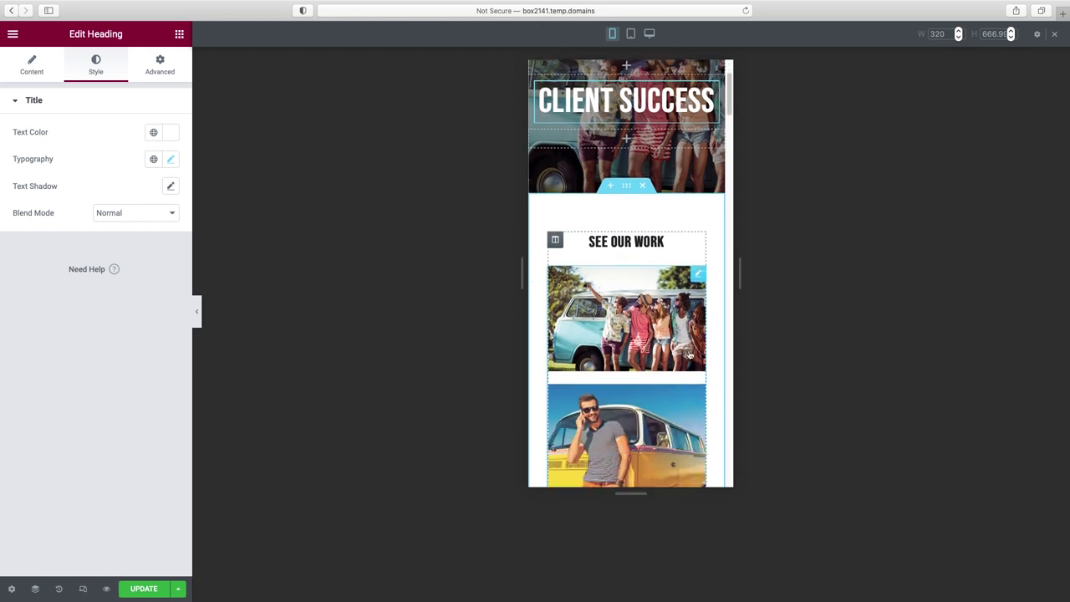
scroll(690, 355, "up", 2)
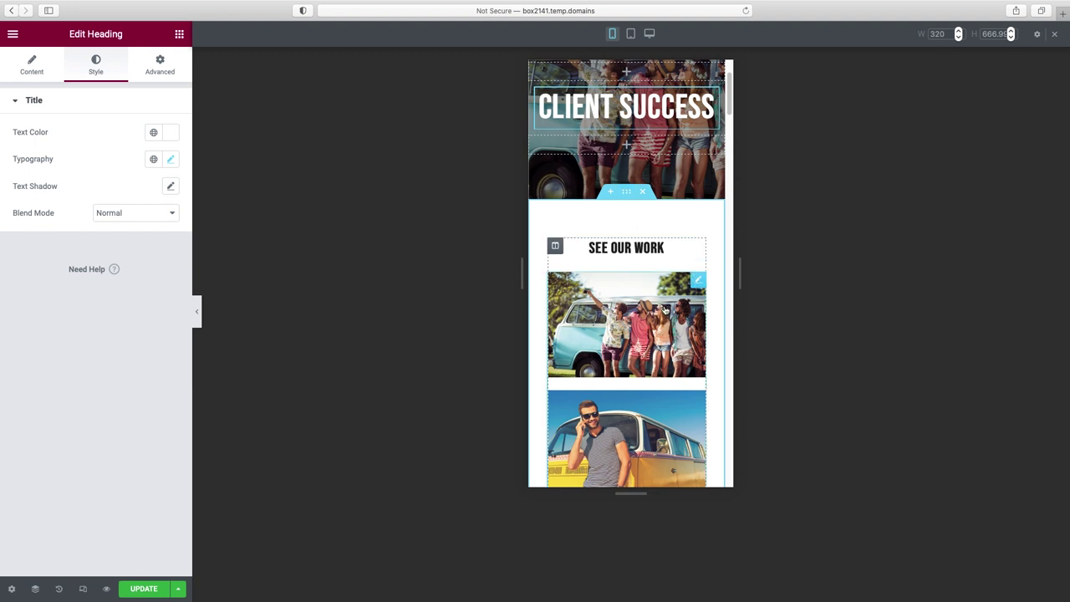
scroll(665, 112, "up", 1)
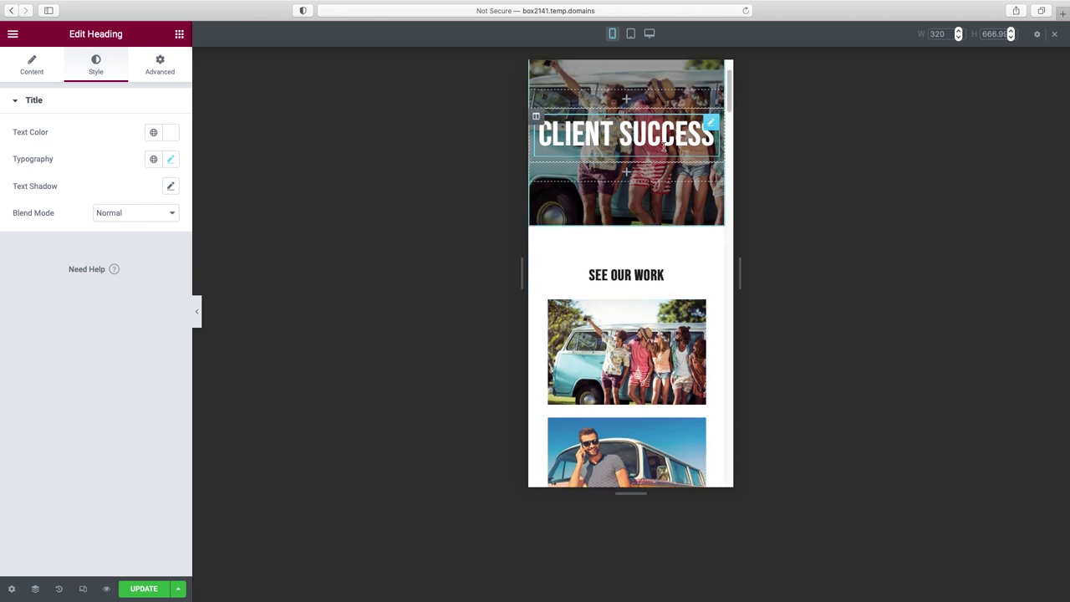
scroll(665, 311, "down", 10)
scroll(666, 312, "down", 1)
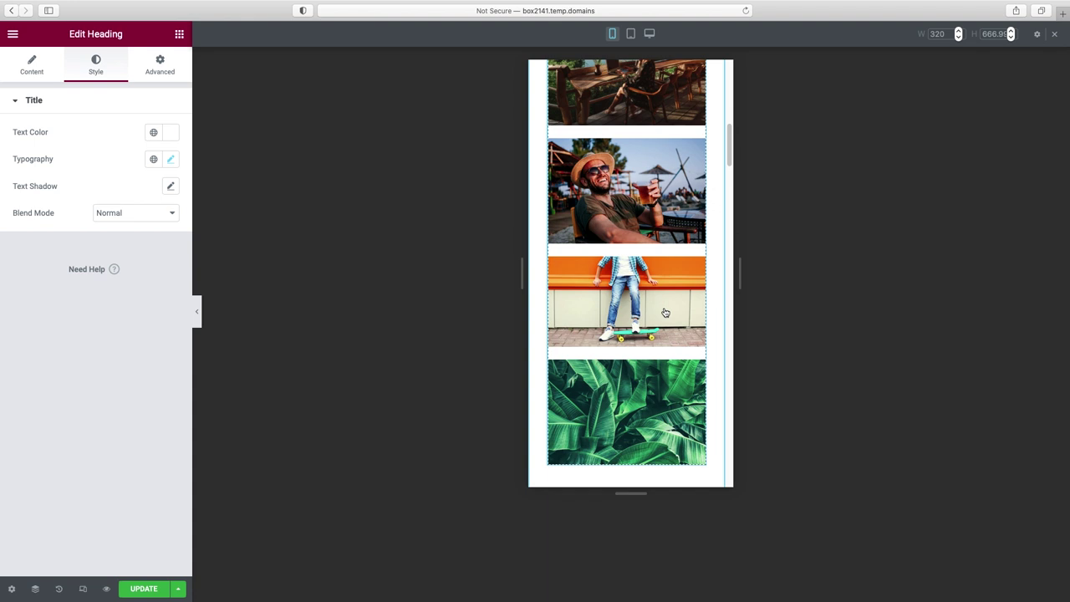
scroll(665, 312, "up", 10)
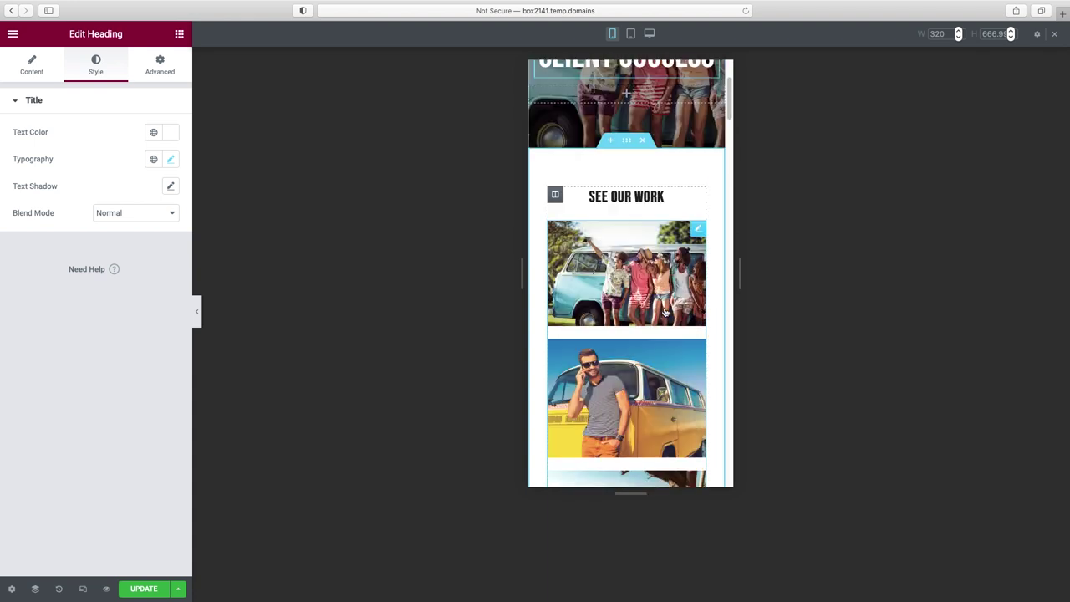
scroll(665, 311, "up", 1)
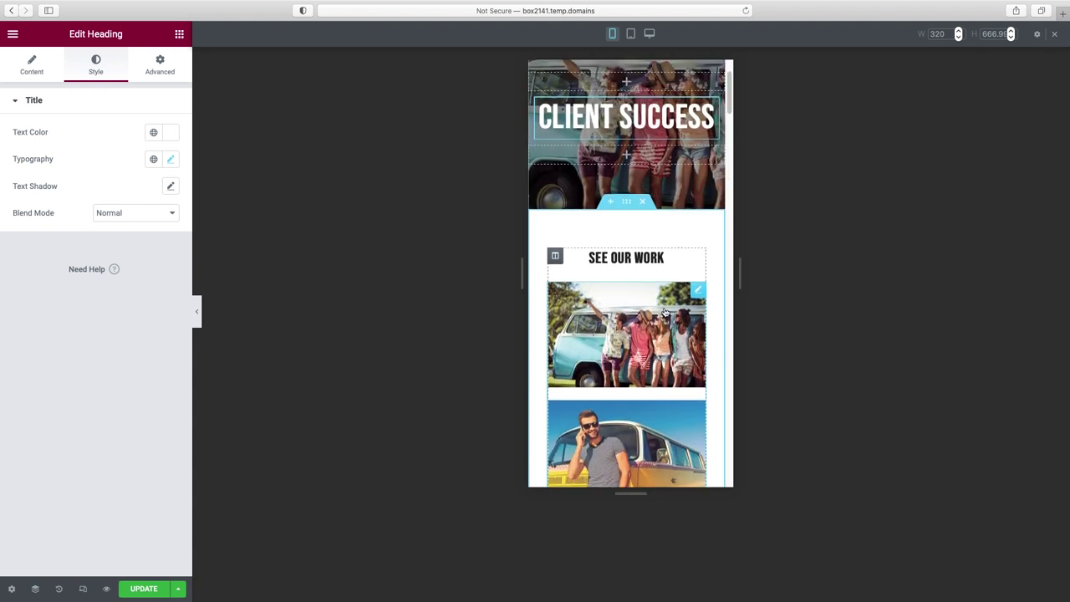
- Turn on Hide On Mobile for the SEE OUR WORK section and check the mobile view
left_click(627, 201)
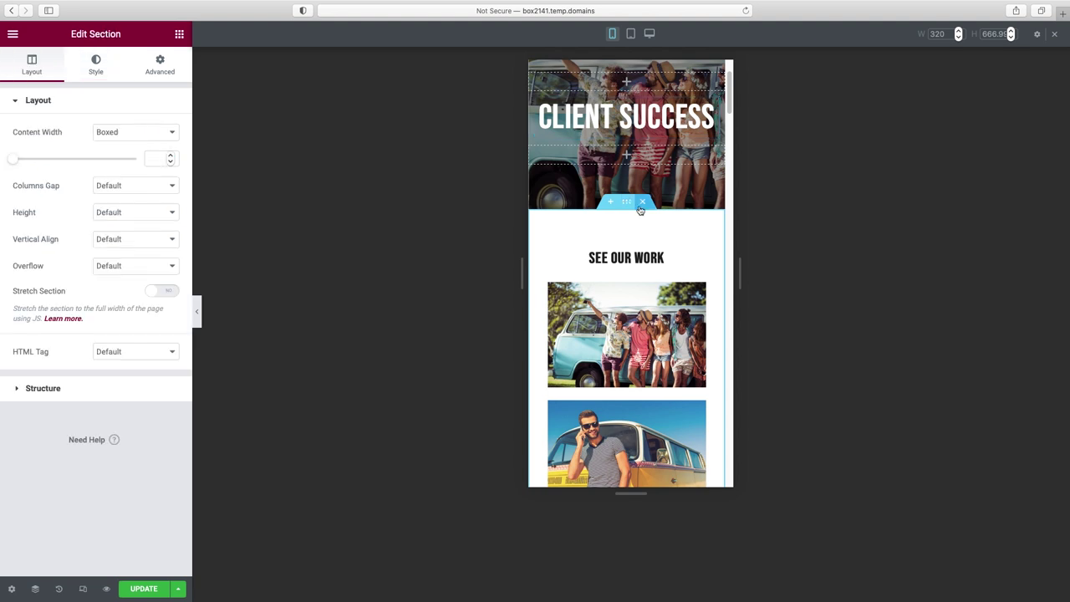
left_click(163, 67)
left_click(48, 360)
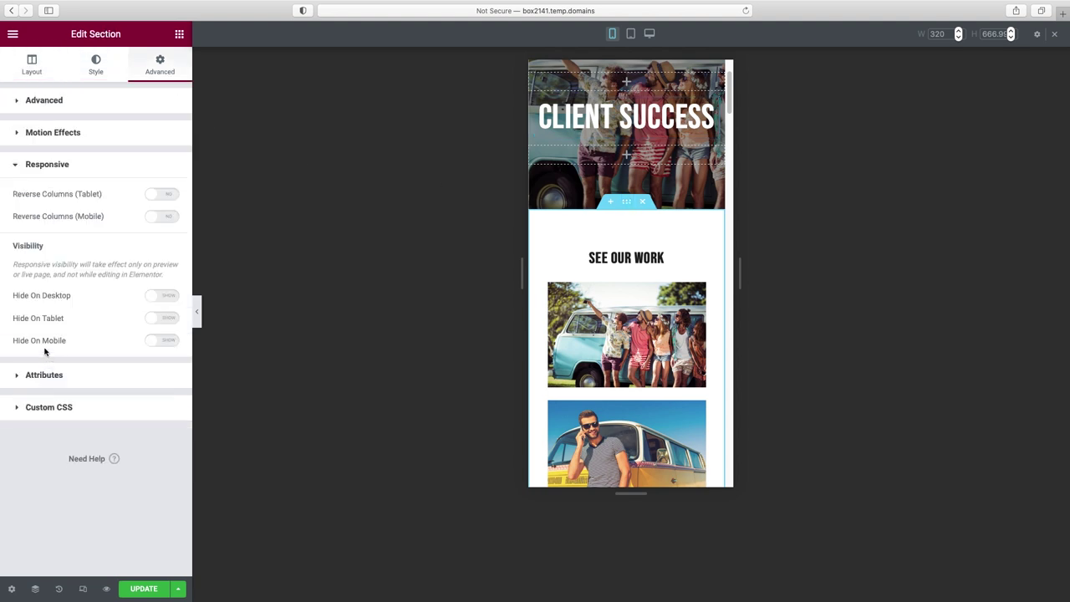
left_click(167, 343)
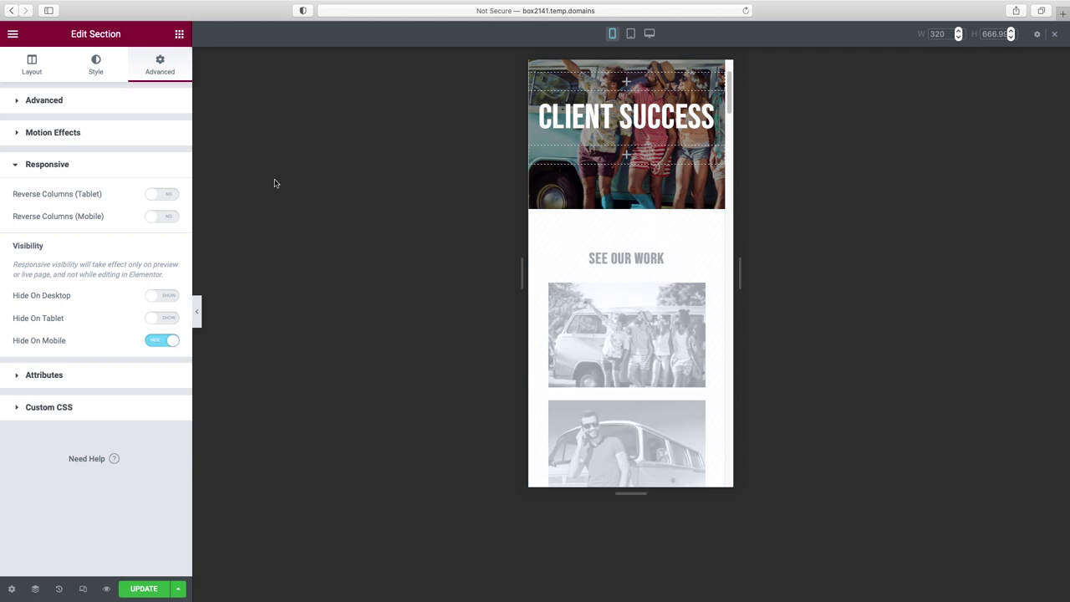
left_click(199, 313)
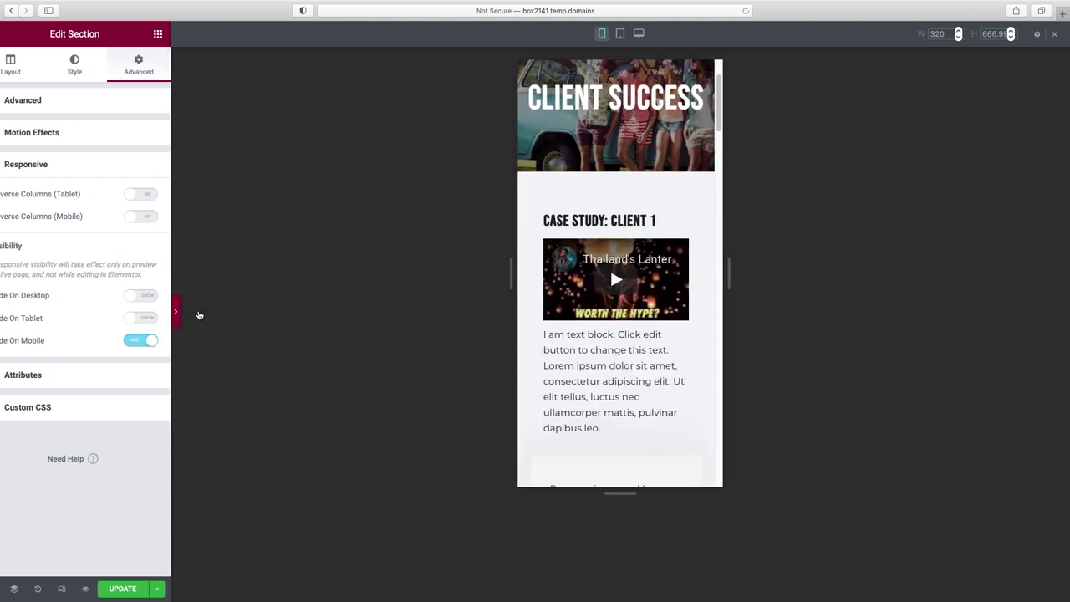
left_click(6, 312)
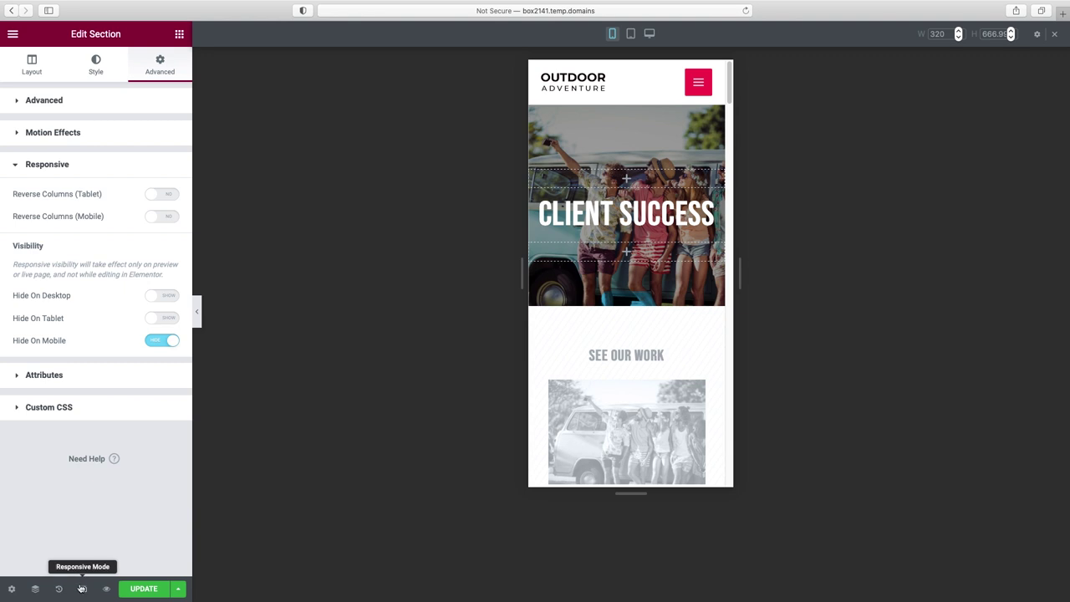
- Return to desktop view, save the page with UPDATE and open Preview Changes
left_click(649, 34)
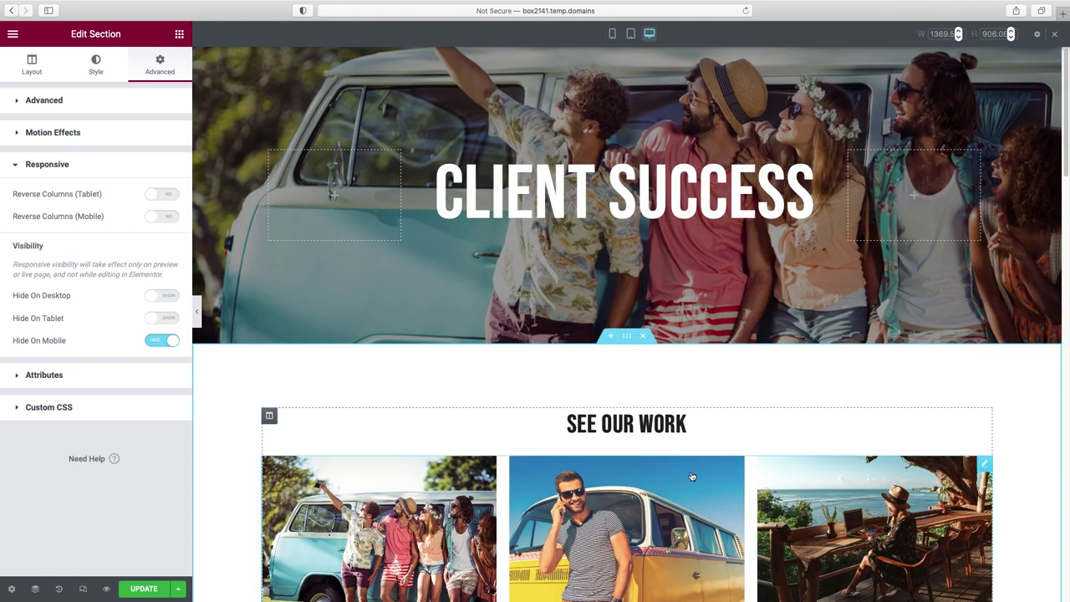
left_click(144, 590)
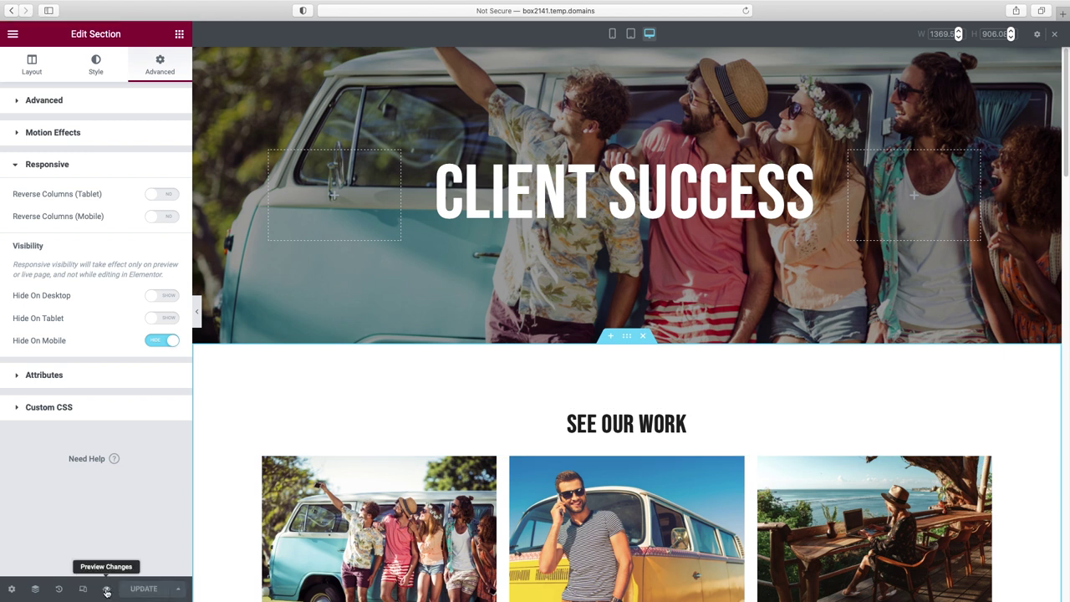
left_click(106, 590)
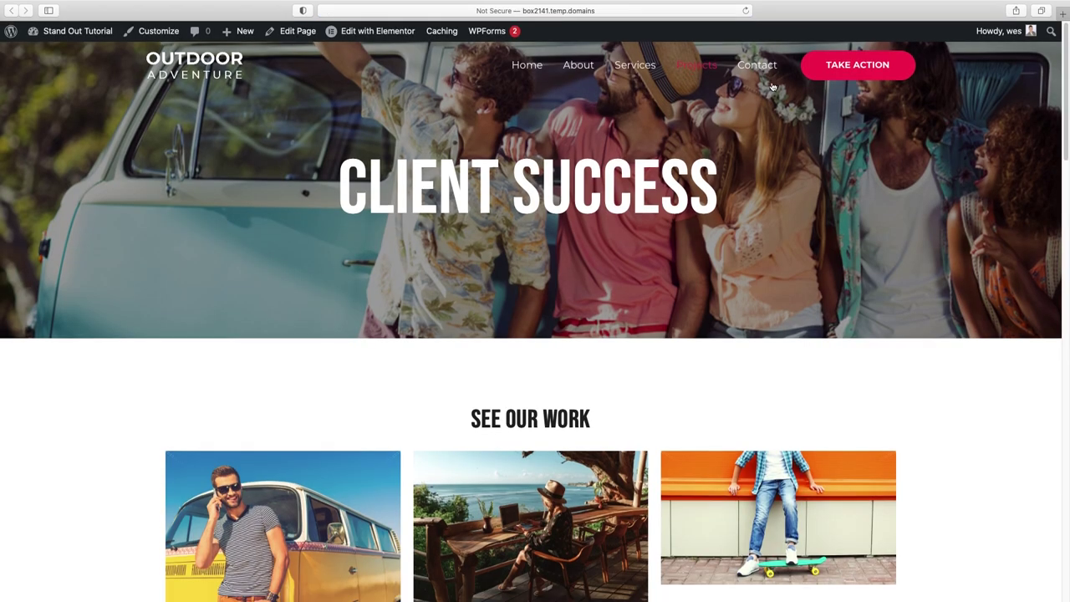
- Go to the Contact page and open it with Edit with Elementor
left_click(761, 67)
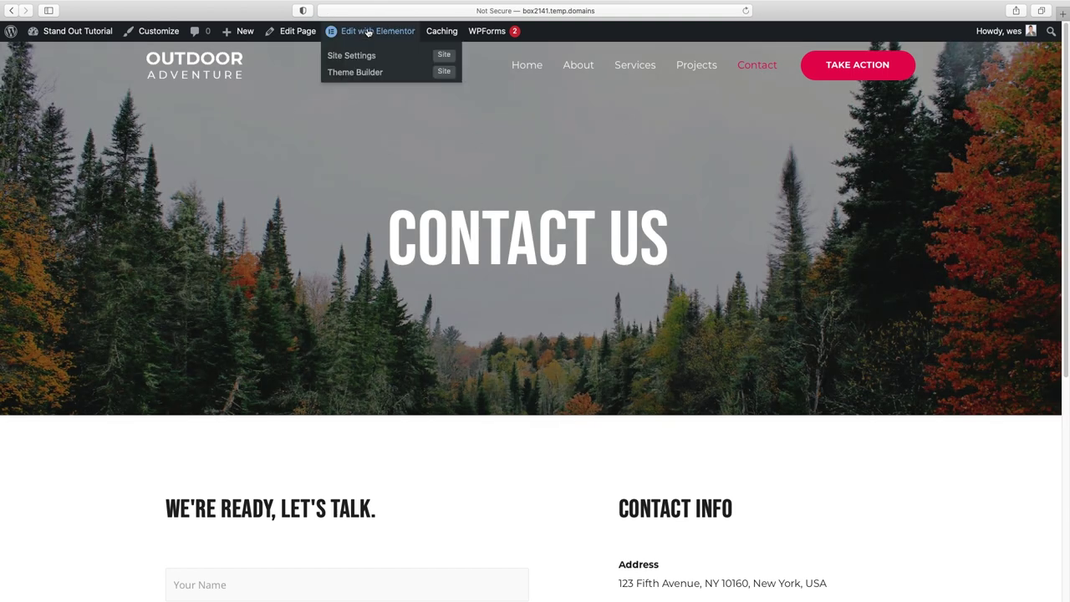
left_click(368, 31)
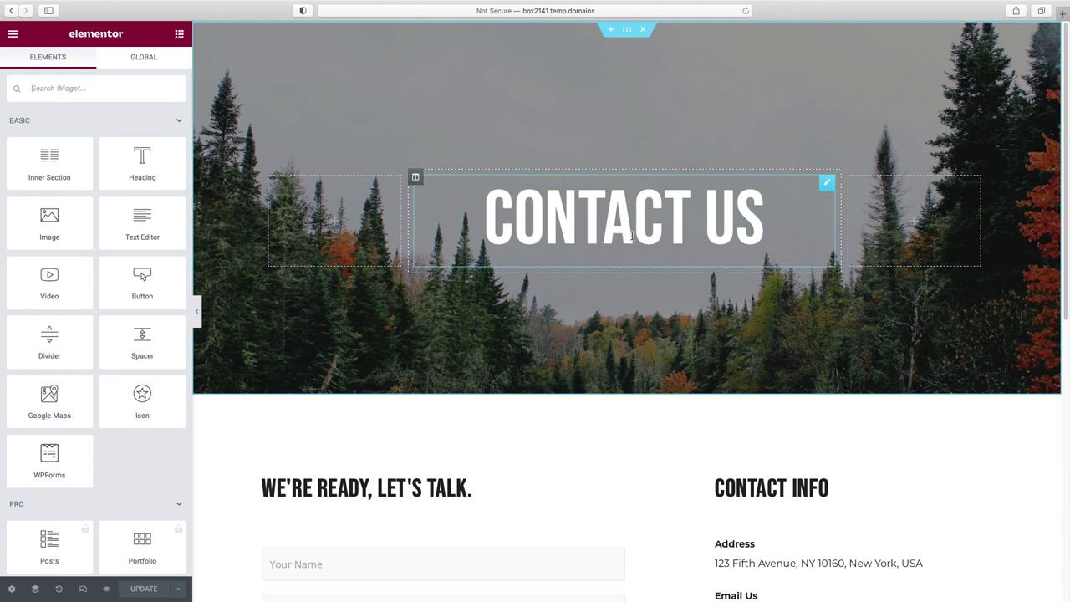
- Replace the Contact Us header background with the photo of the man holding a beer
left_click(526, 233)
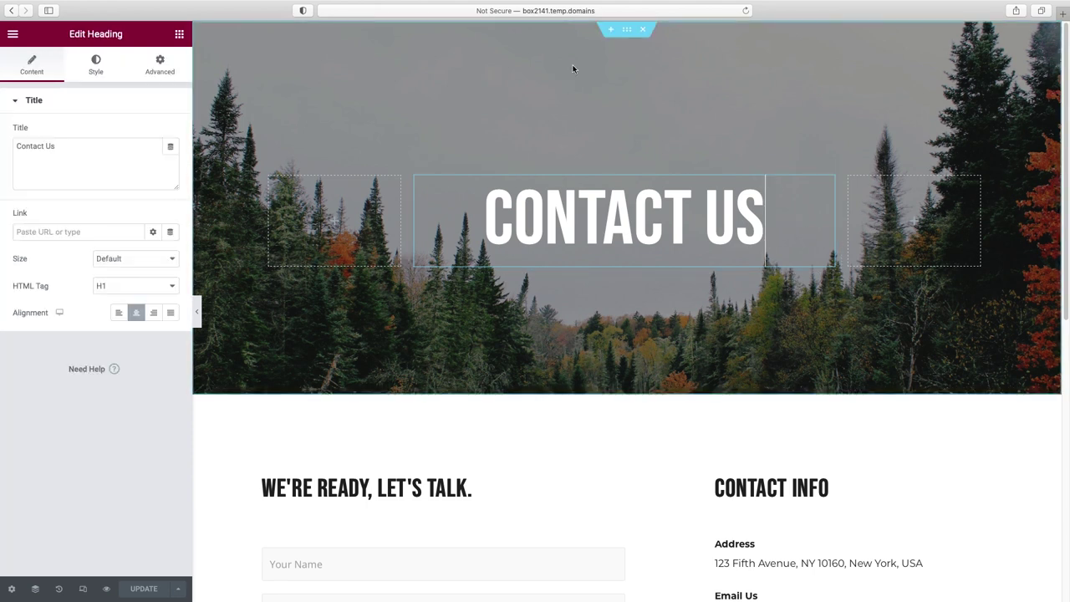
left_click(628, 32)
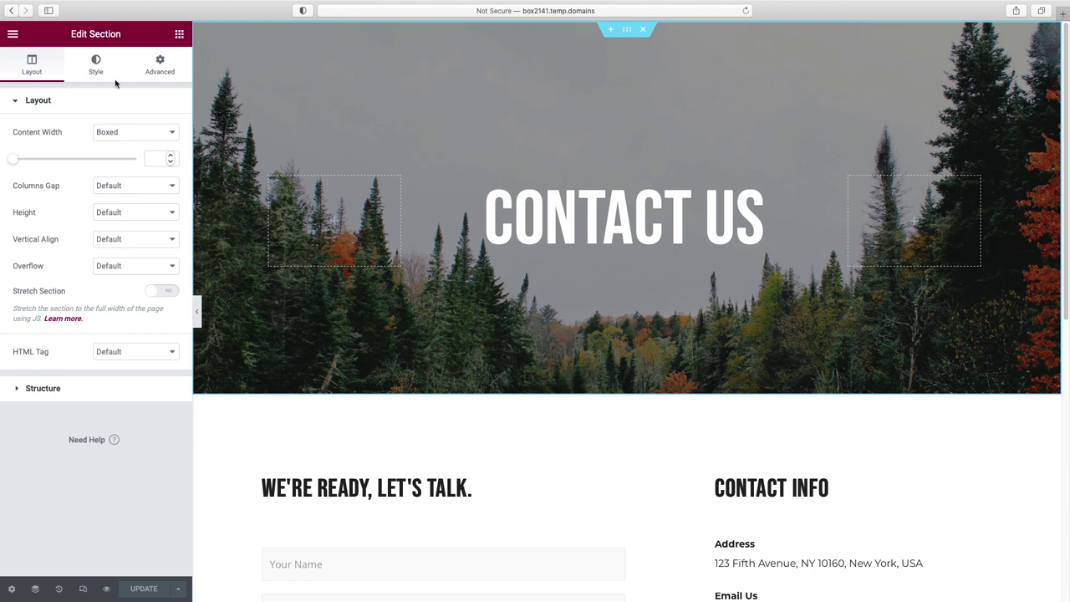
left_click(97, 65)
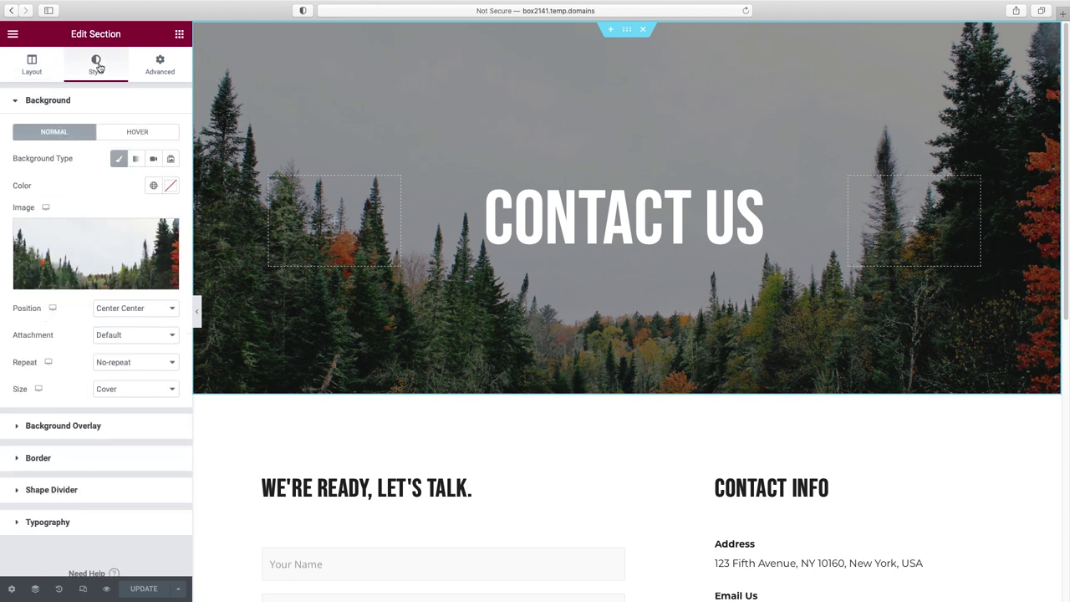
left_click(98, 282)
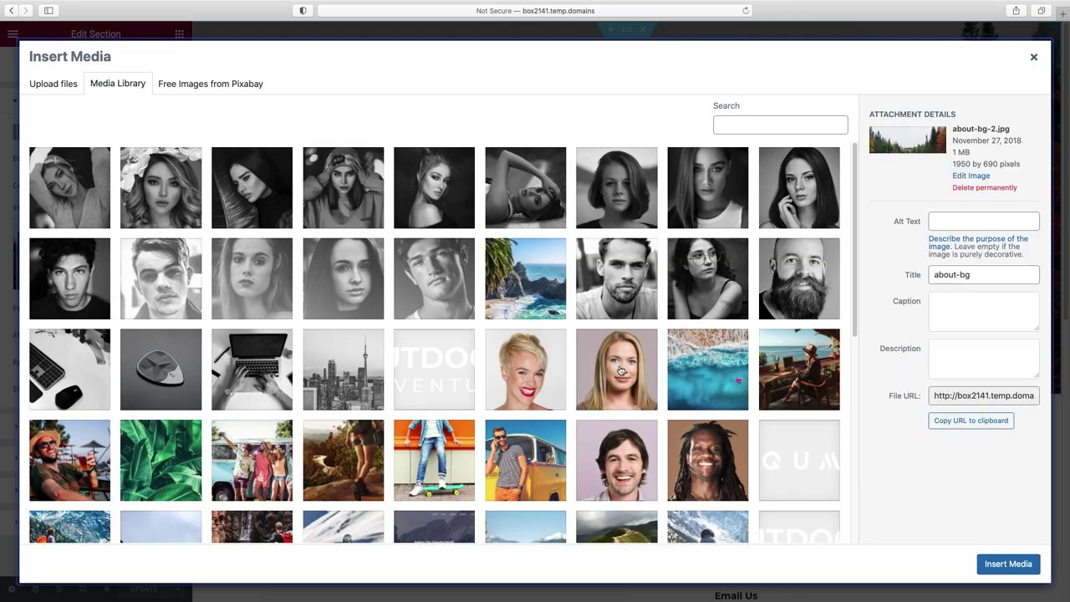
left_click(75, 450)
left_click(1020, 561)
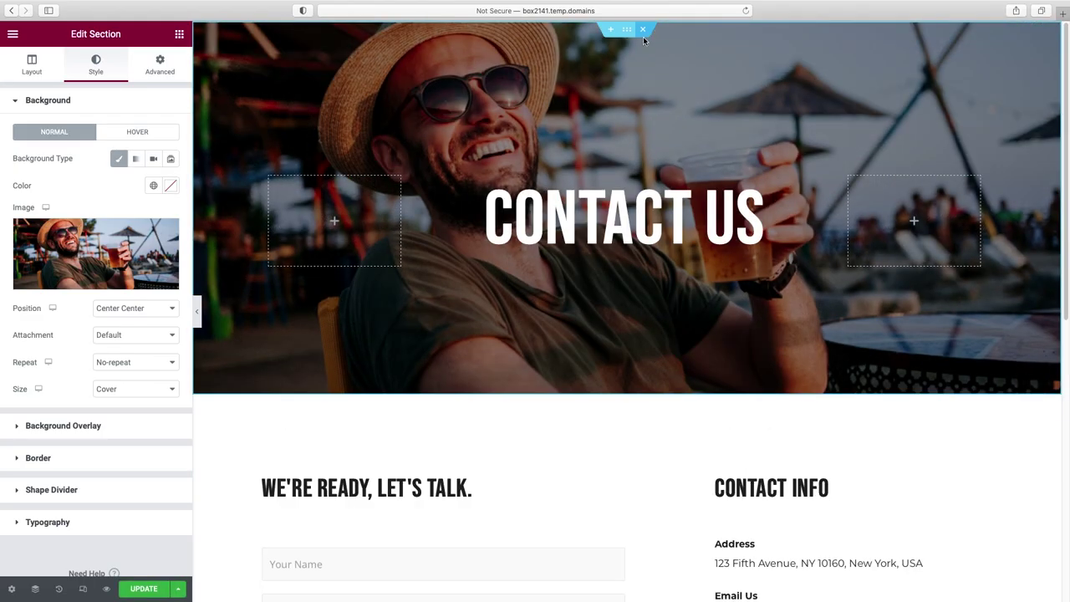
- Start reducing the header section's top and bottom padding toward 150 in the Advanced tab
left_click(160, 67)
left_click_drag(27, 198, 4, 199)
type("150")
left_click(92, 197)
- Finish the padding value at 150 and scroll down to the Contact Info column
type("5")
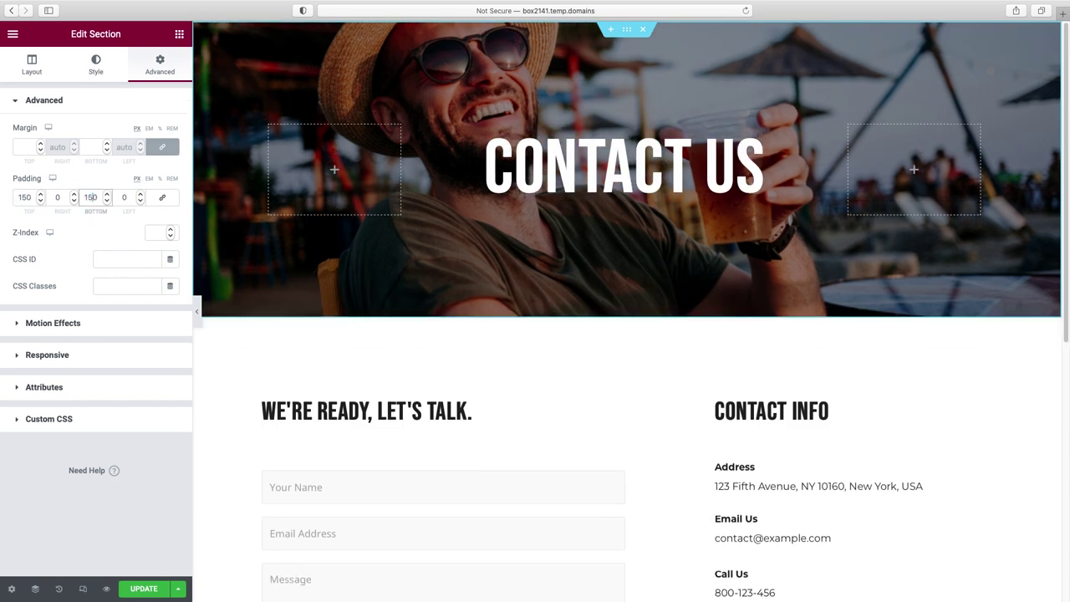
scroll(502, 303, "down", 2)
scroll(502, 306, "down", 4)
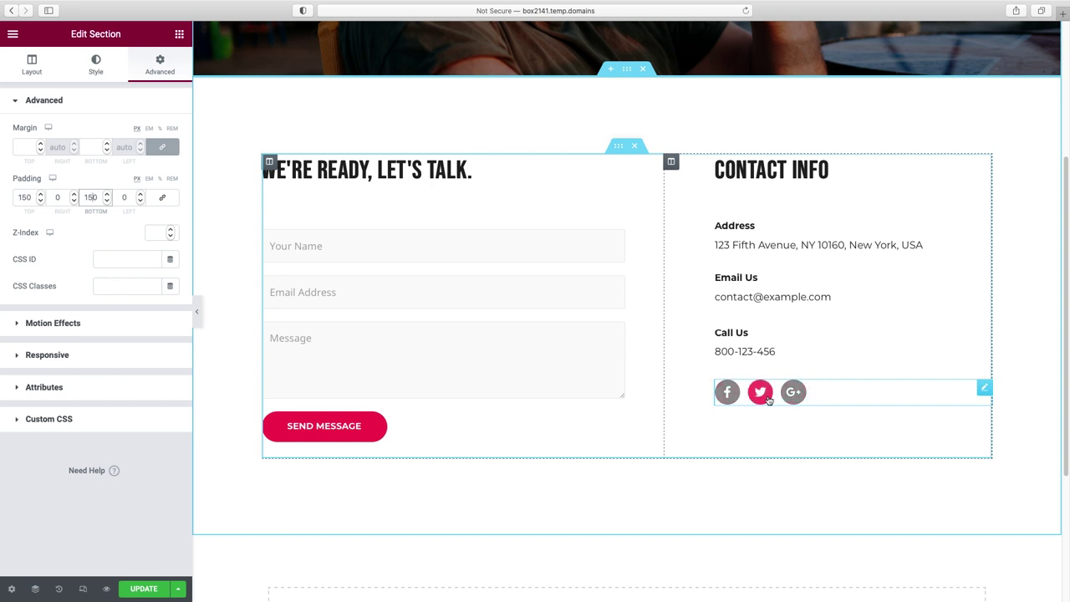
left_click(351, 163)
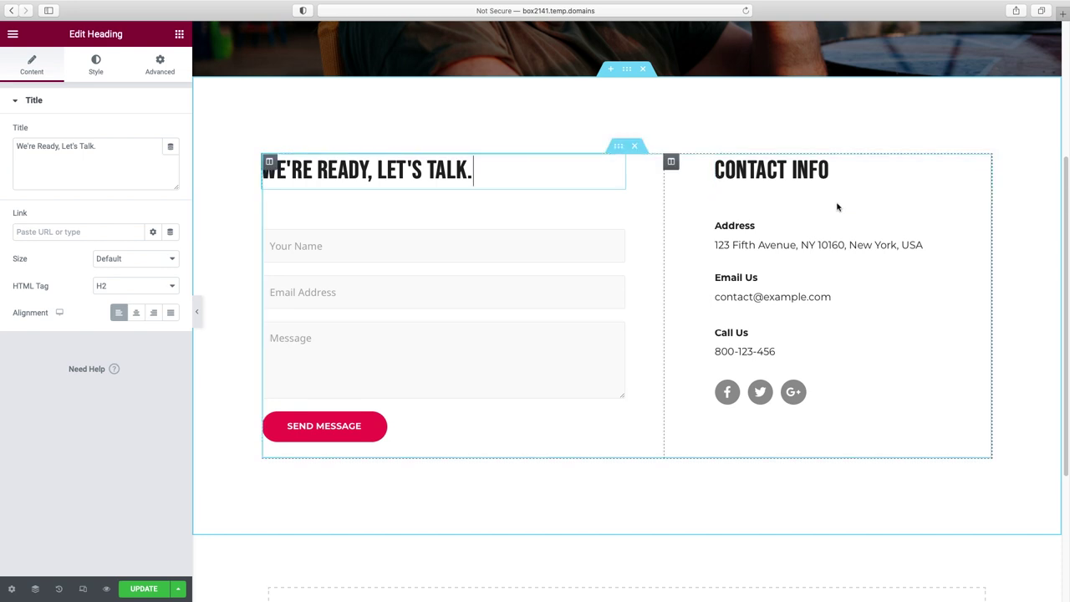
left_click(740, 225)
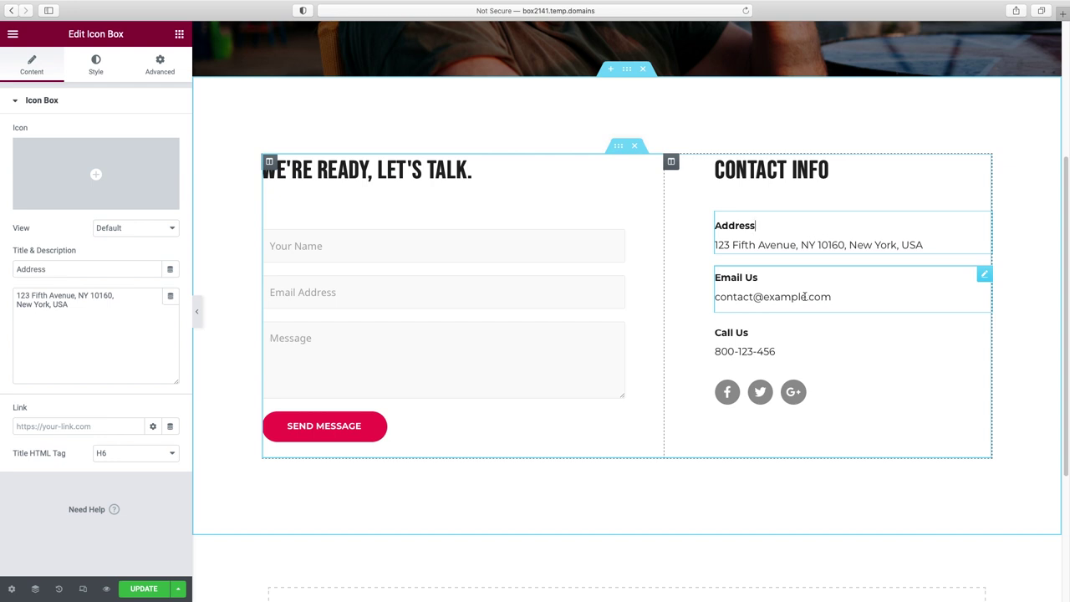
- Delete the Email Us icon box from the Contact Info column
right_click(983, 276)
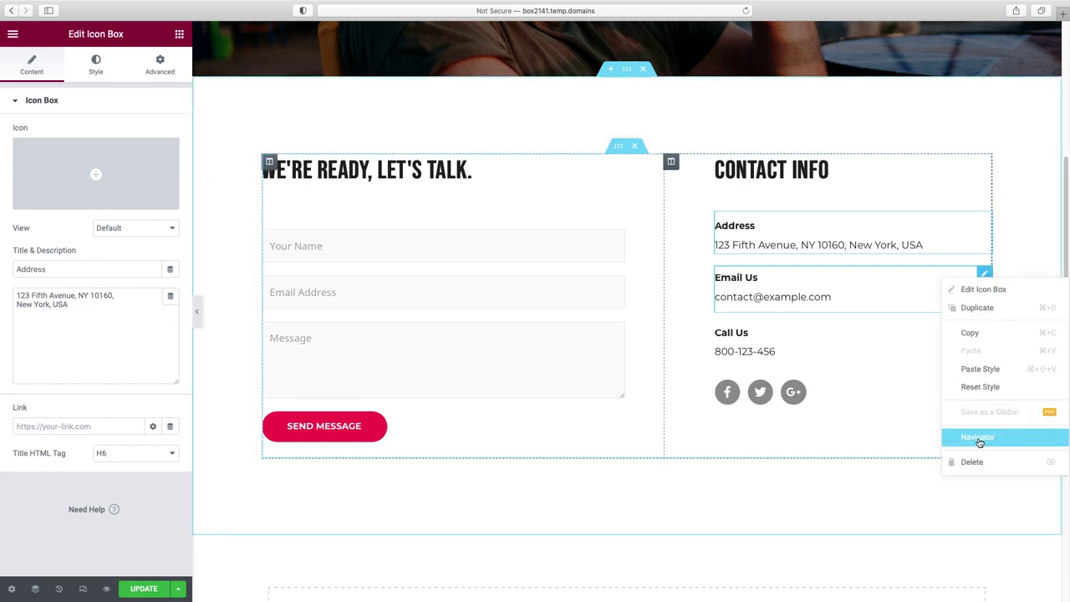
left_click(977, 462)
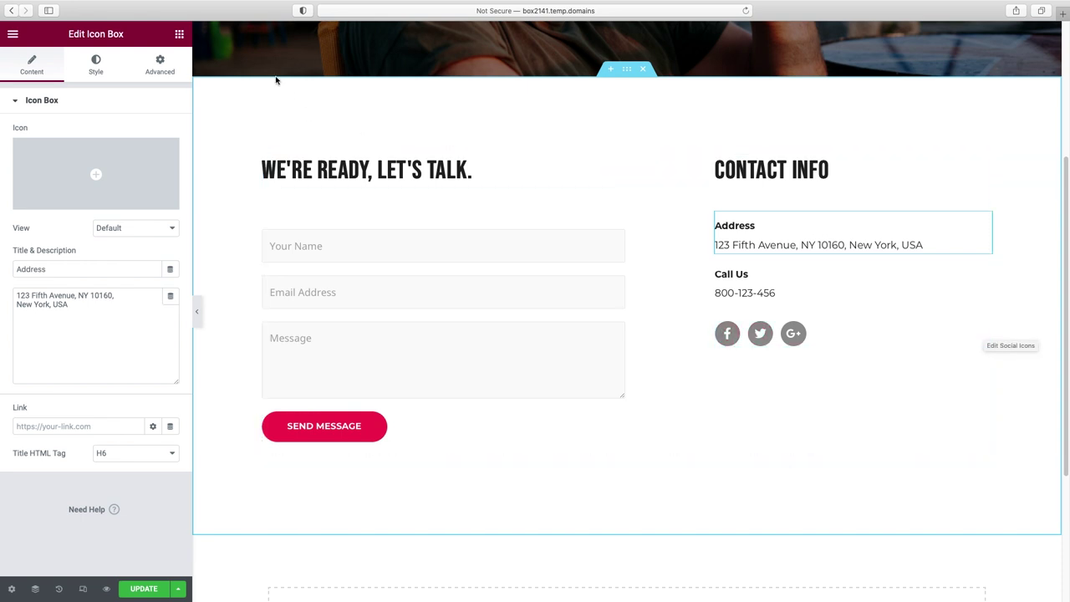
left_click(180, 35)
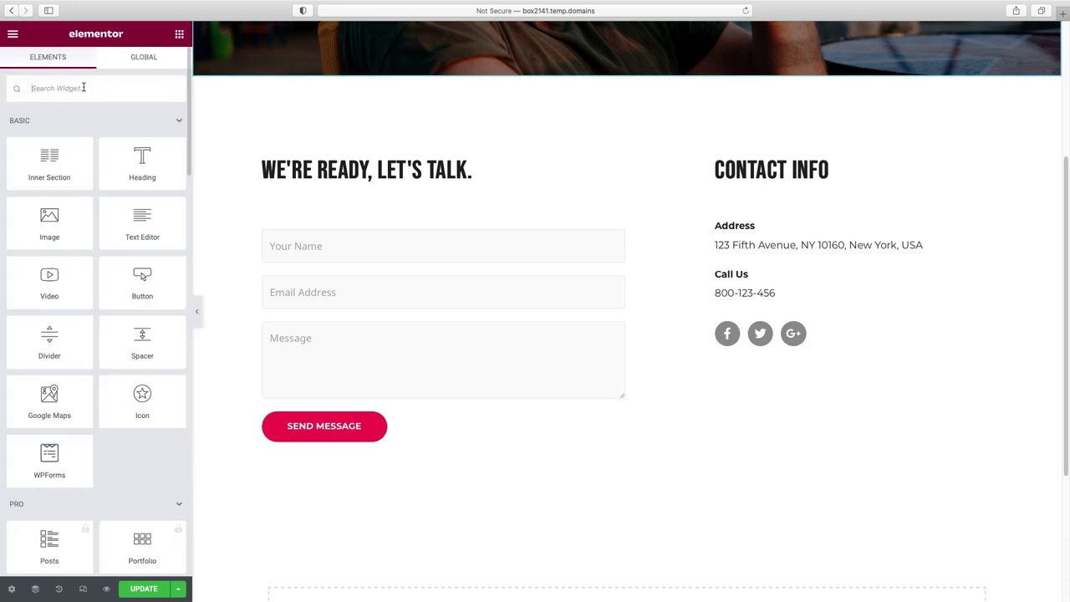
- Replace the Google Plus social icon with the Youtube icon from the Icon Library
type("soci")
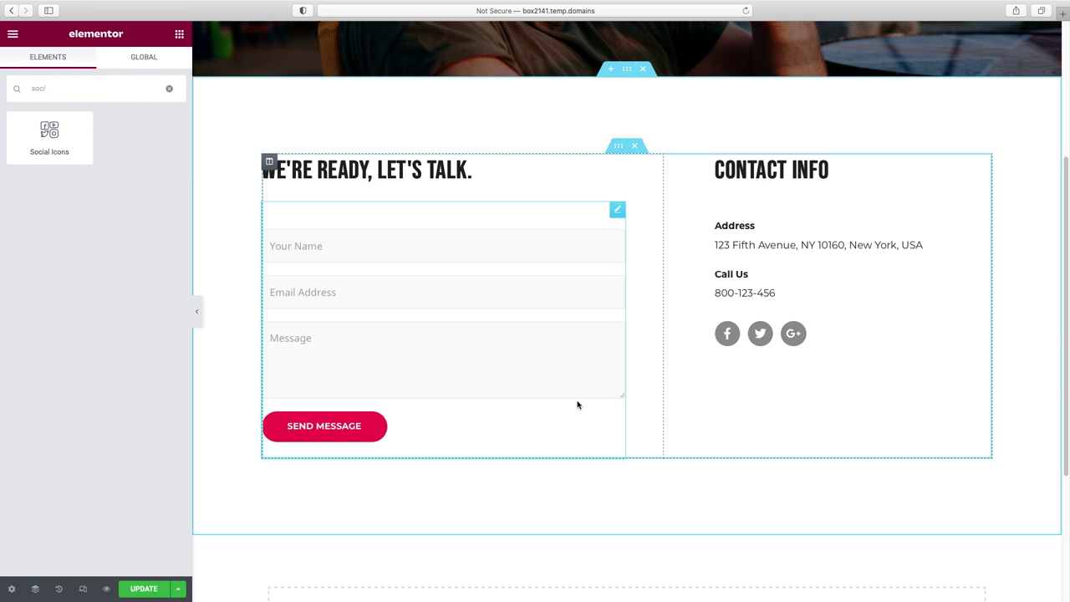
left_click(970, 331)
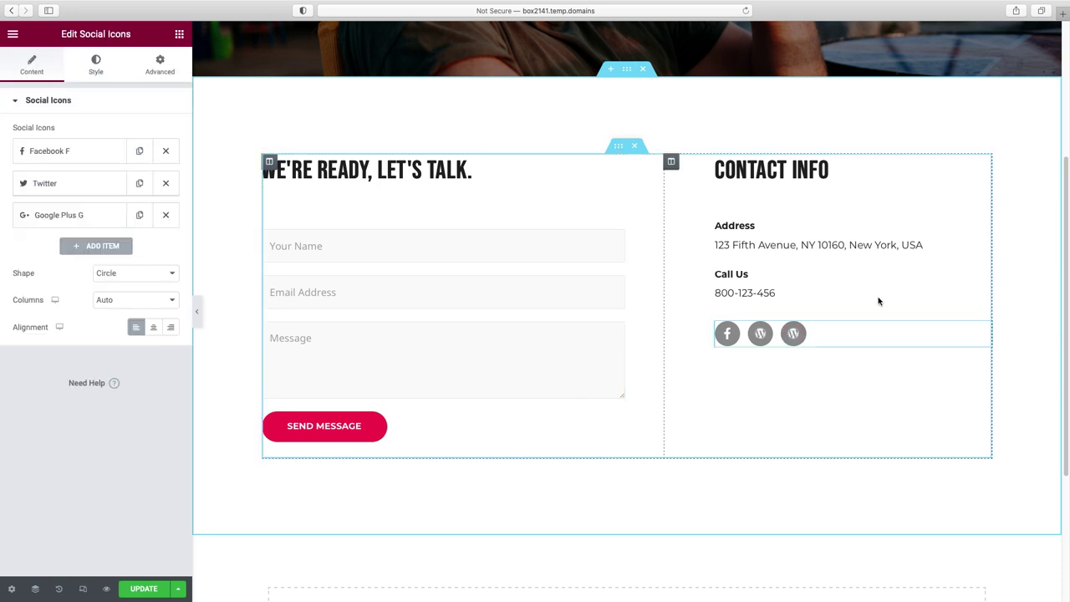
left_click(81, 220)
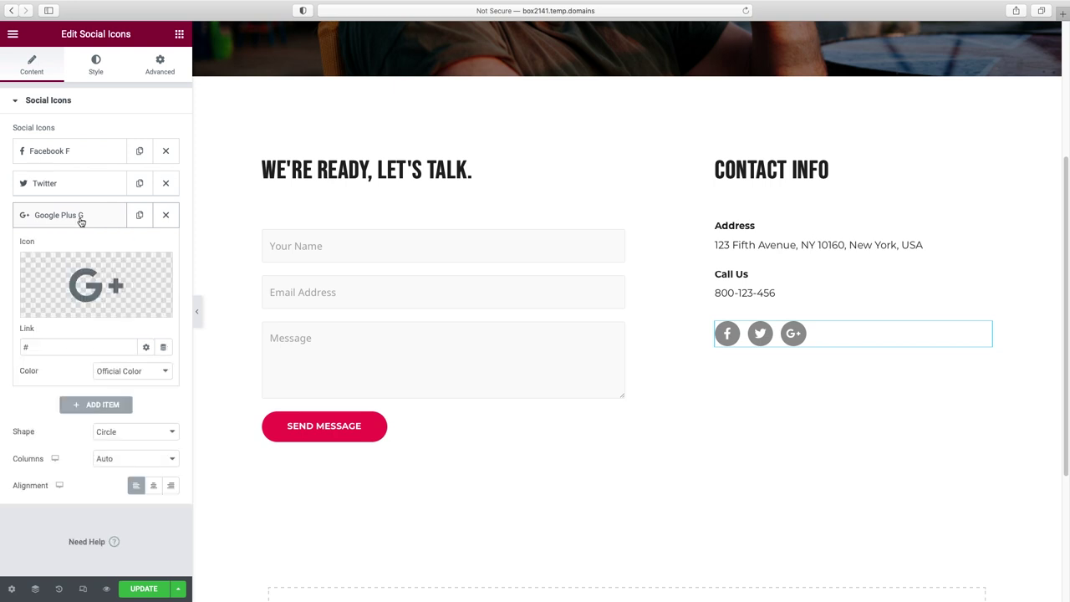
mouse_move(58, 305)
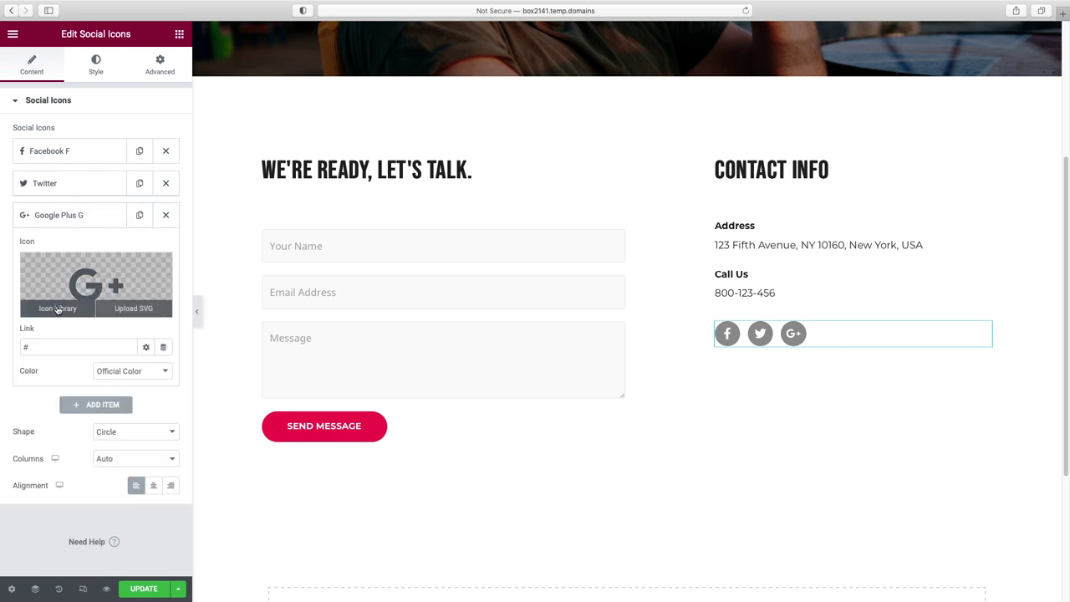
left_click(57, 307)
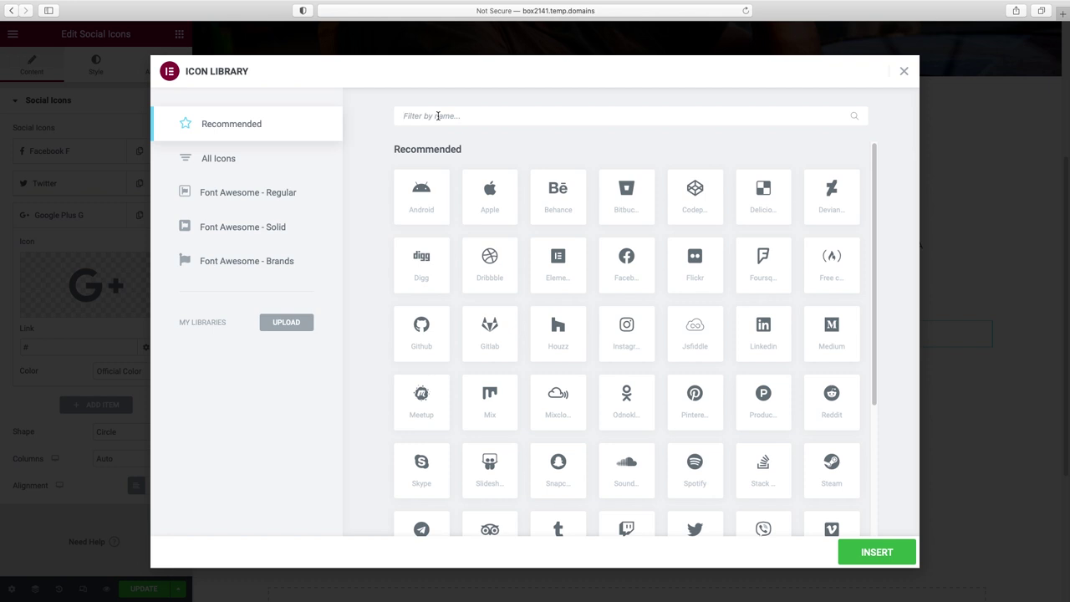
type("yout")
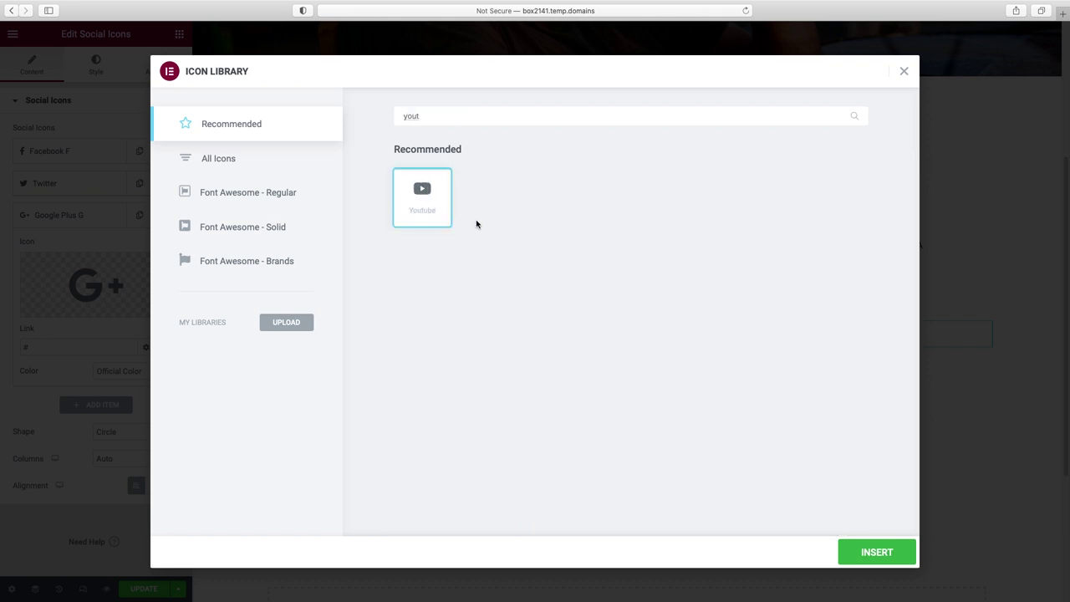
left_click(878, 553)
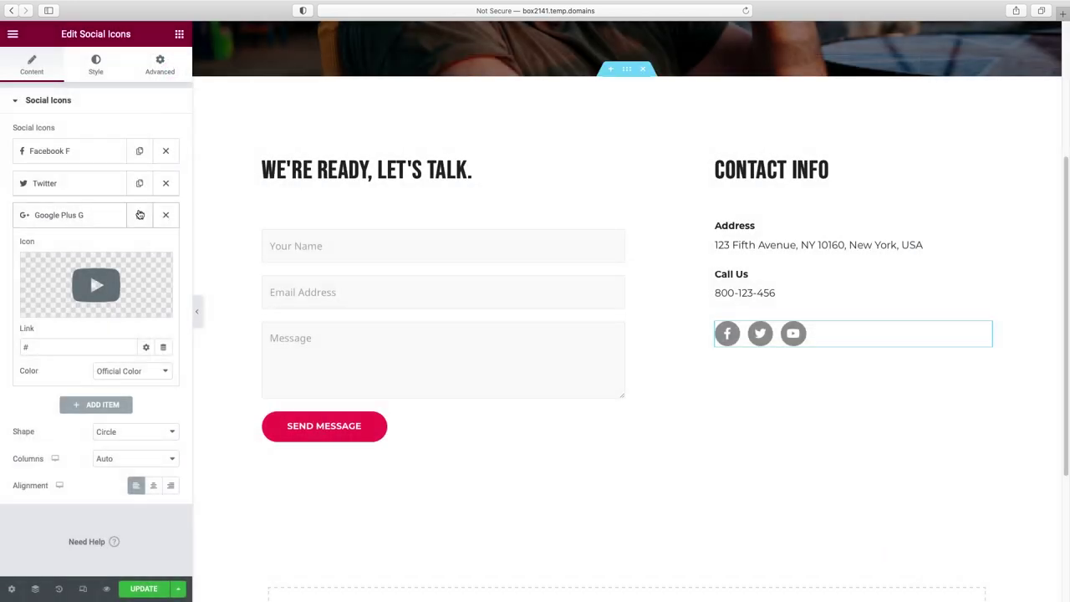
left_click(95, 216)
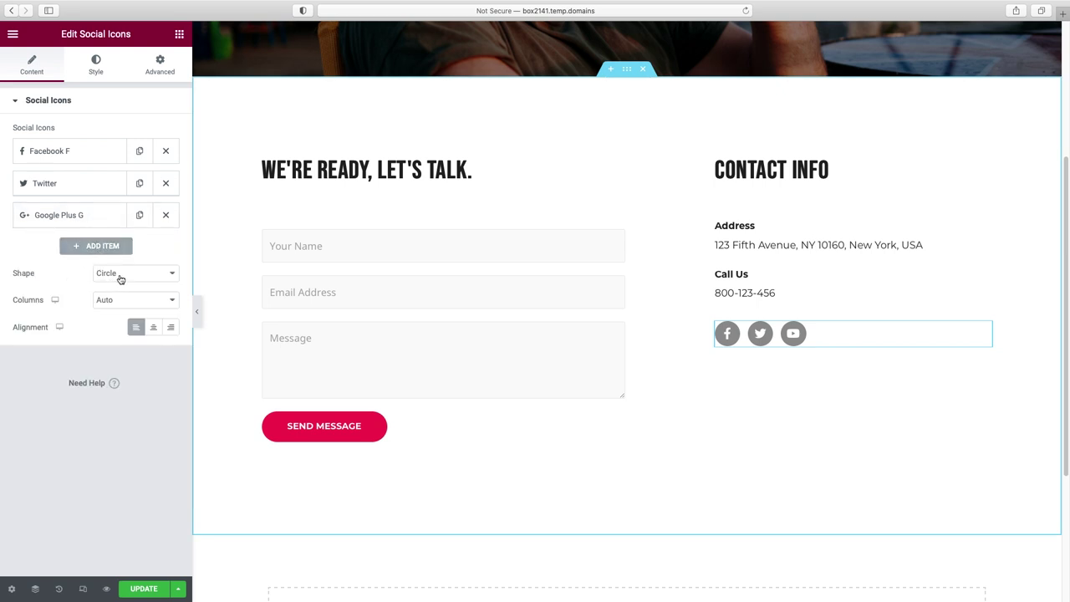
- Set the social icons' shape to Rounded
left_click(120, 275)
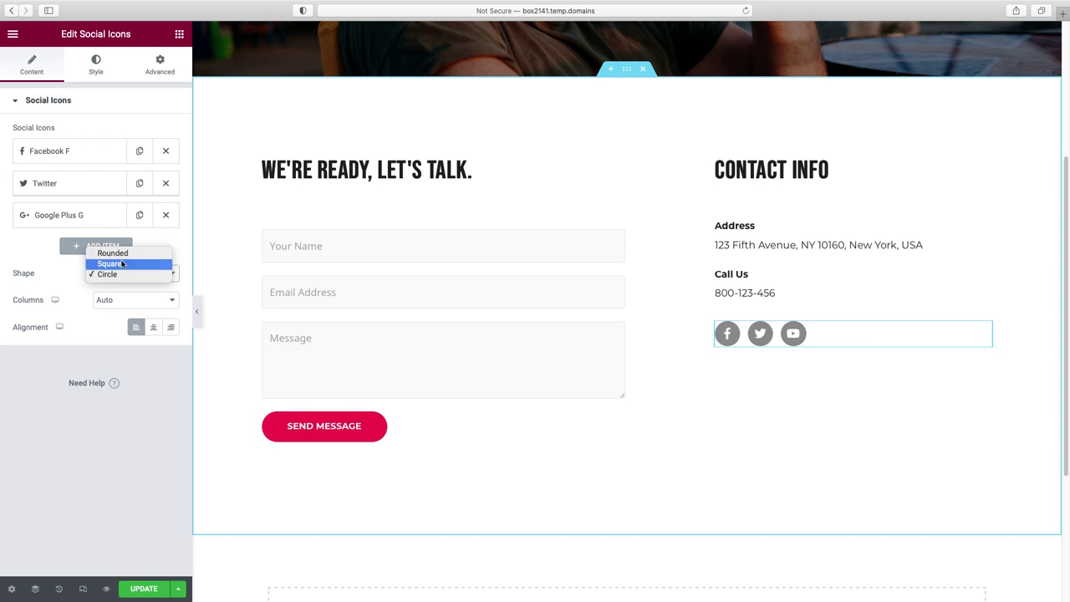
left_click(121, 263)
left_click(121, 273)
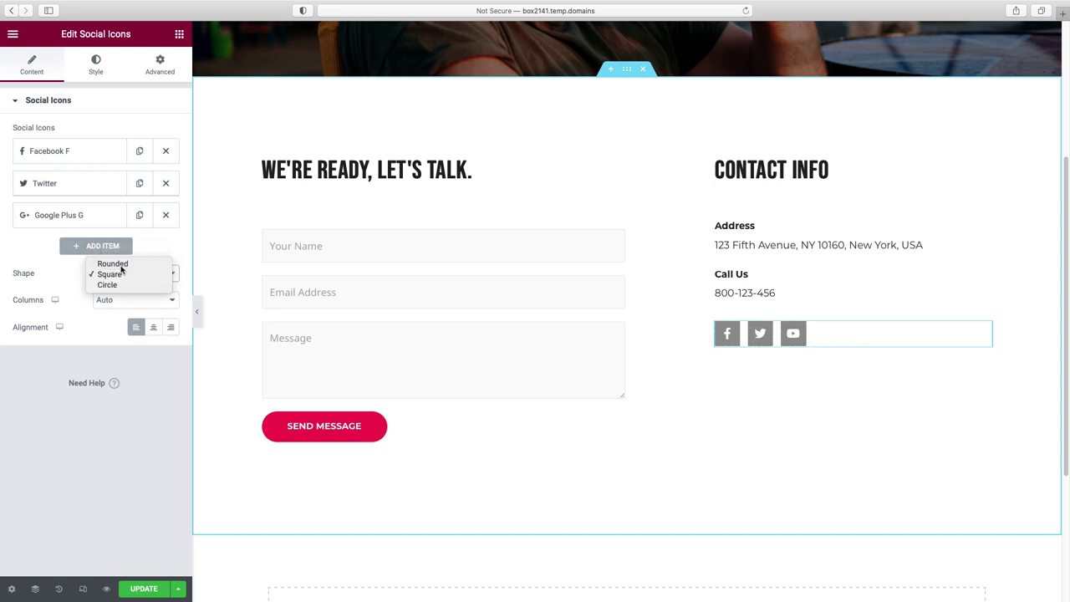
left_click(117, 263)
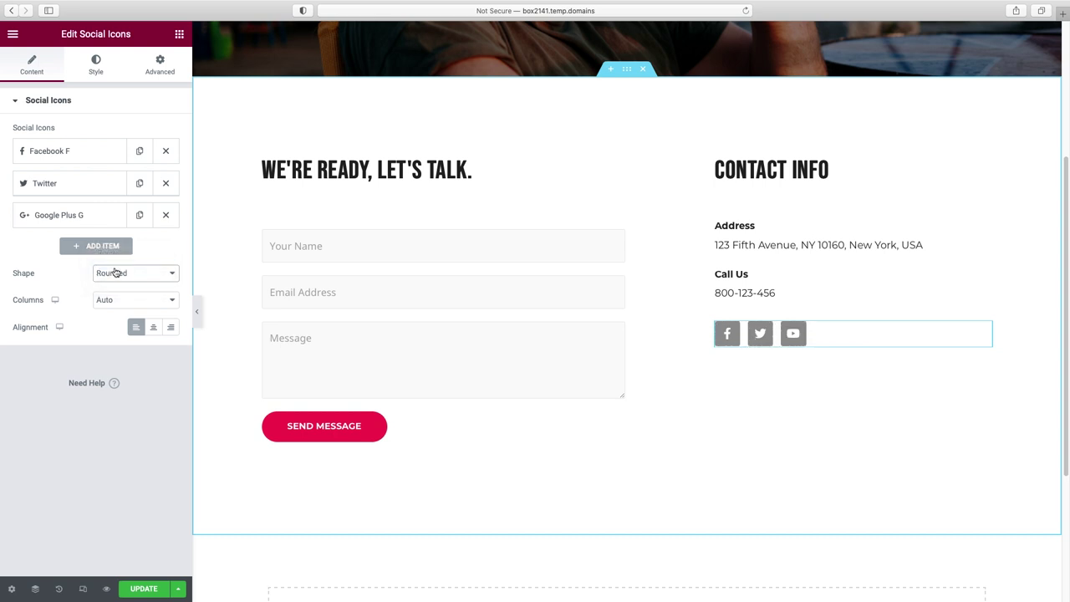
- Remove the placeholder '#' from the Facebook F icon's link
left_click(72, 153)
left_click(32, 281)
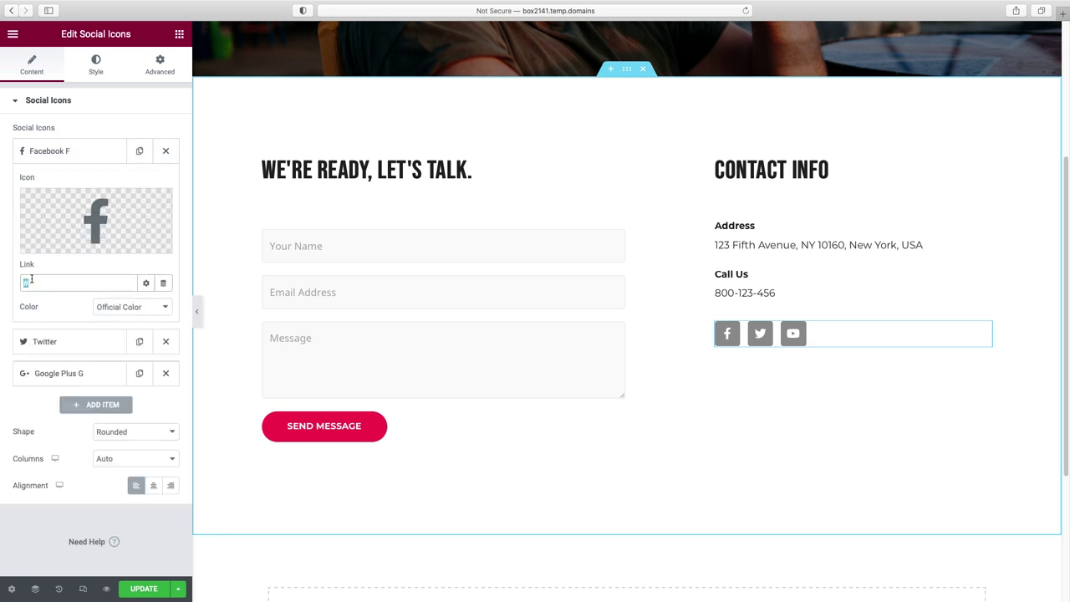
key("BackSpace")
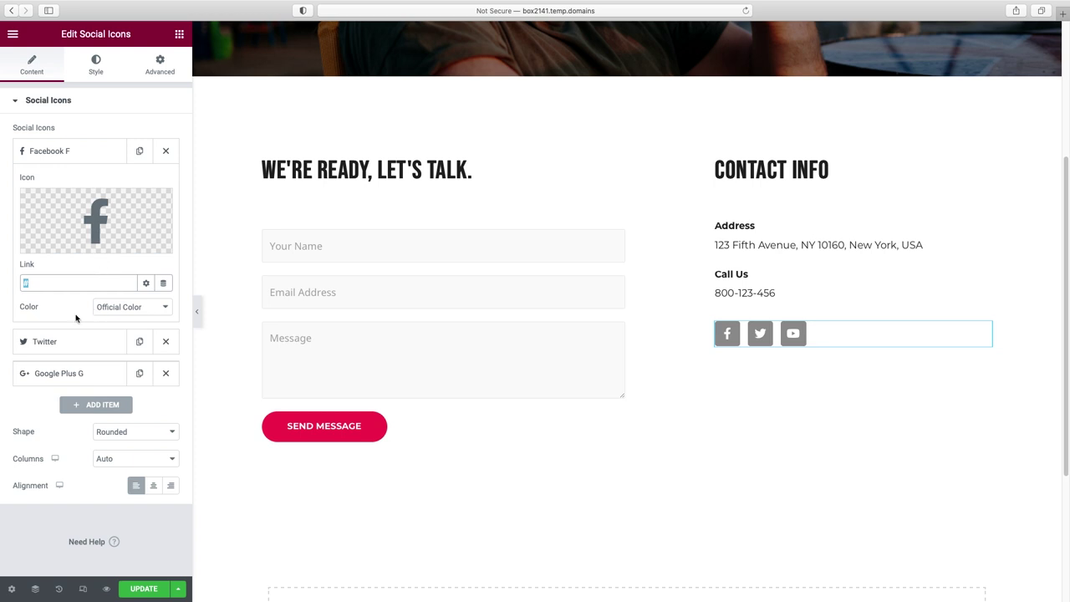
left_click(90, 76)
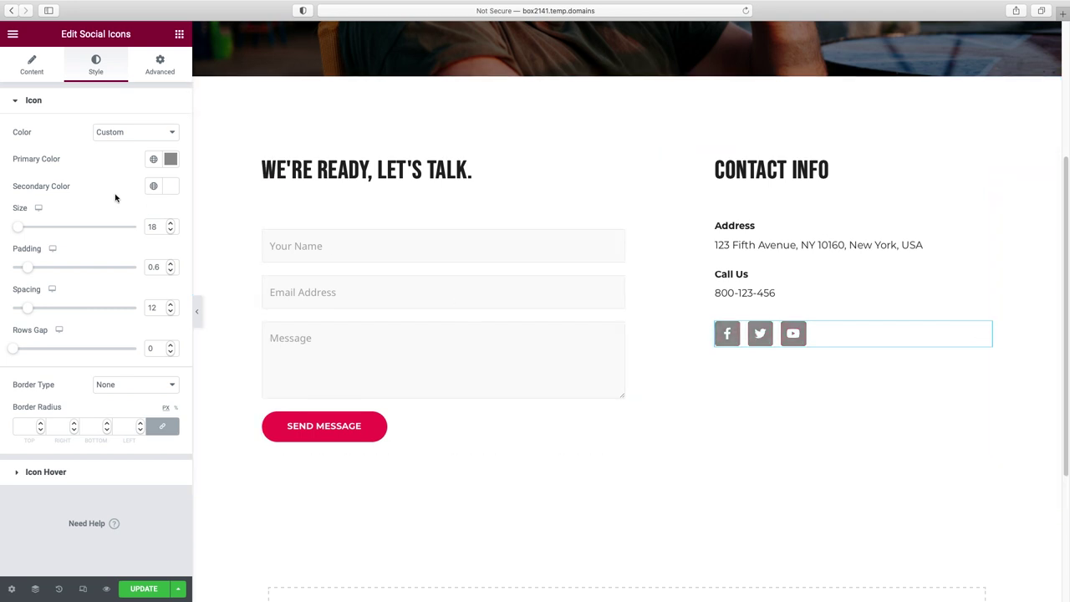
left_click(125, 136)
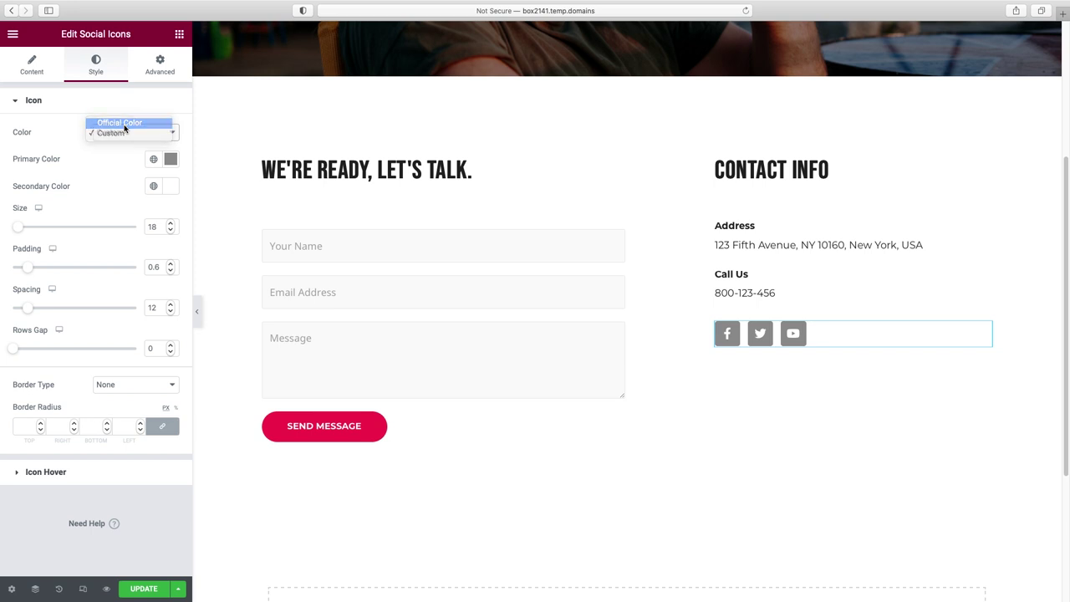
left_click(124, 127)
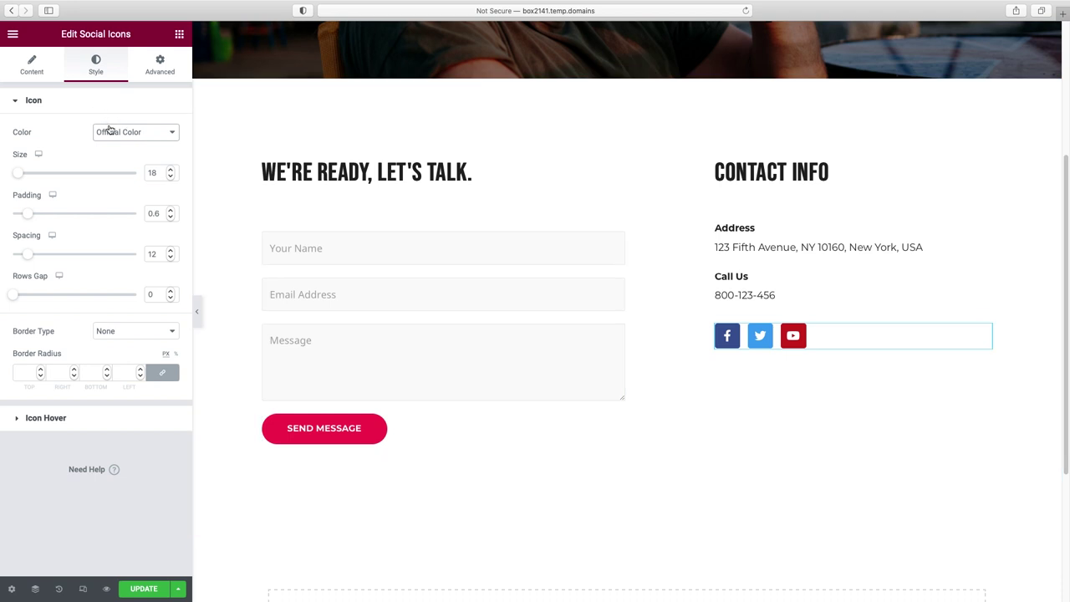
left_click(148, 136)
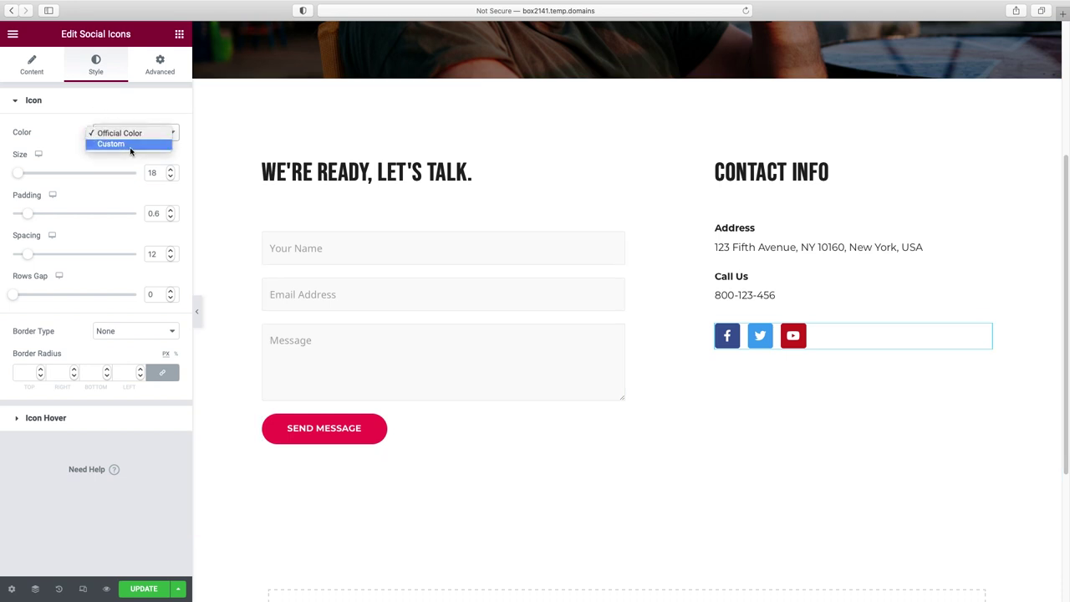
left_click(131, 146)
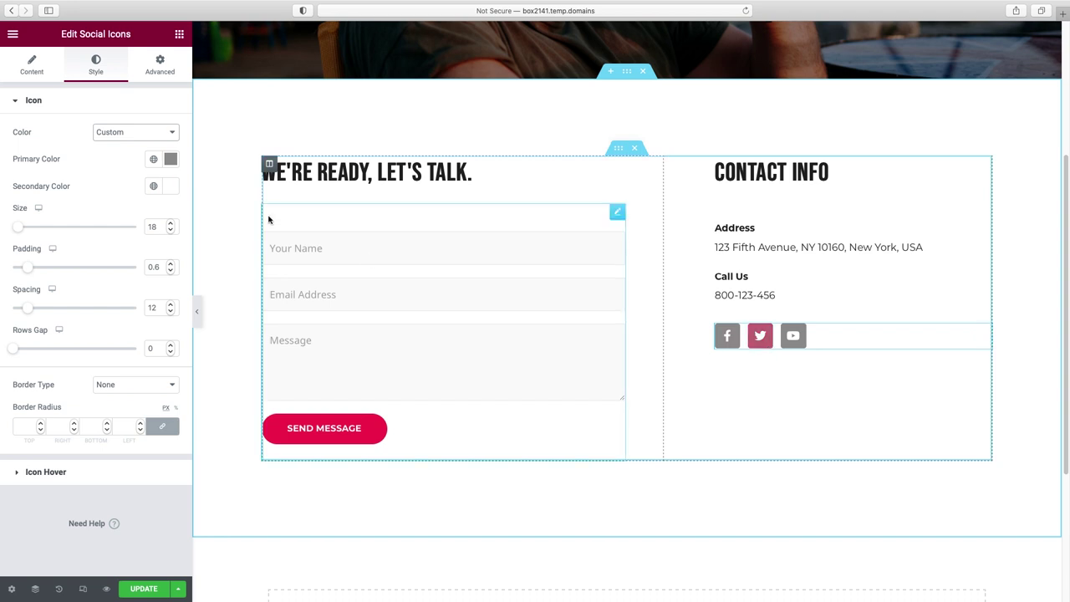
left_click(171, 159)
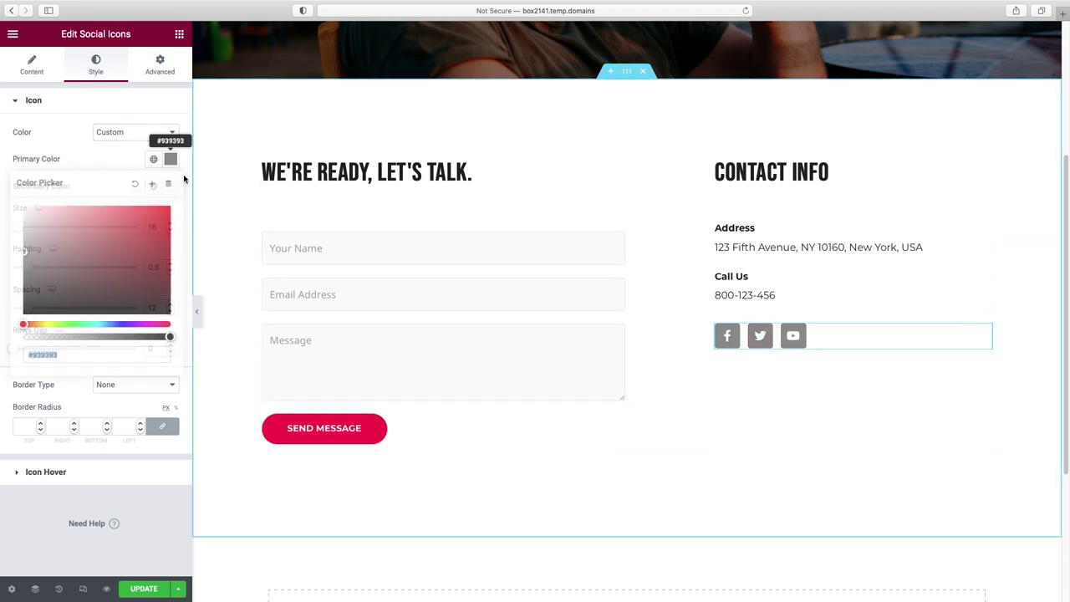
left_click(126, 159)
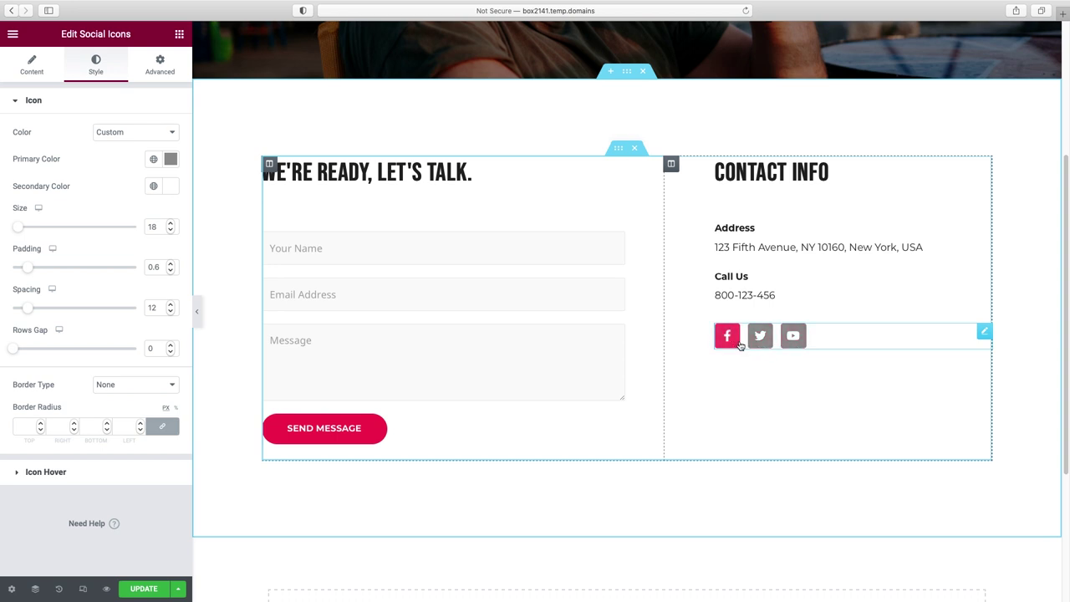
- Check the social icons' magenta hover colour and save the Contact Us page with UPDATE
left_click(52, 474)
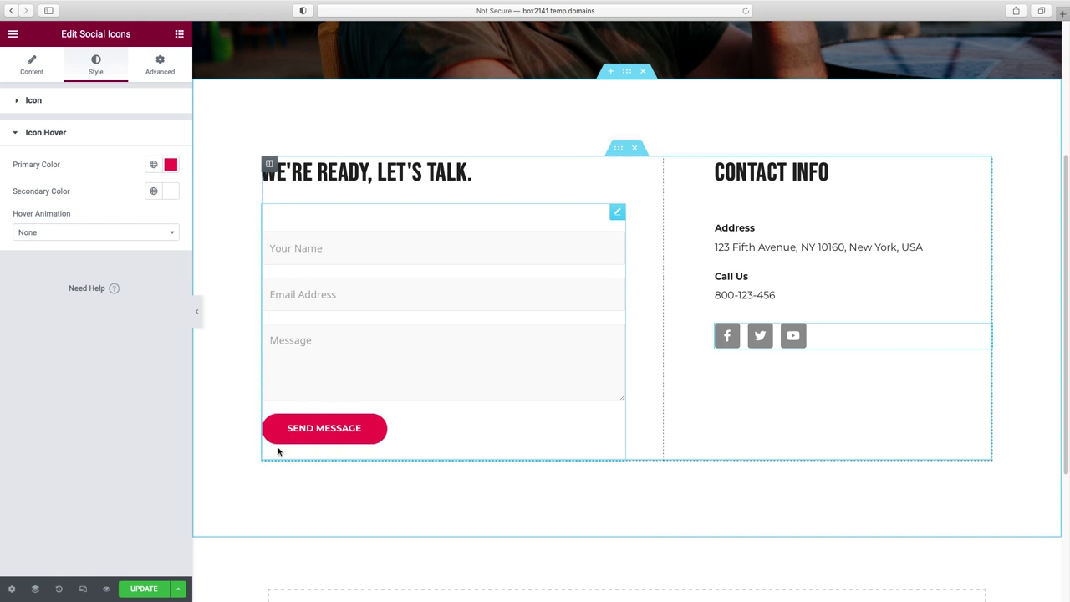
left_click(141, 592)
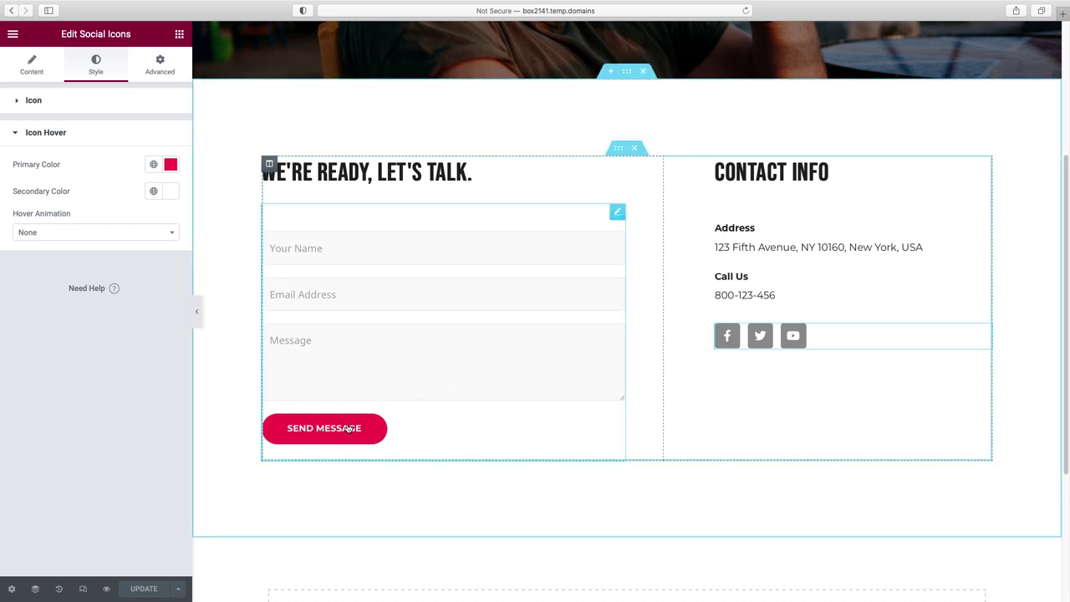
- Set the site-wide button background to the global 'button green' colour in Site Settings and save
left_click(14, 38)
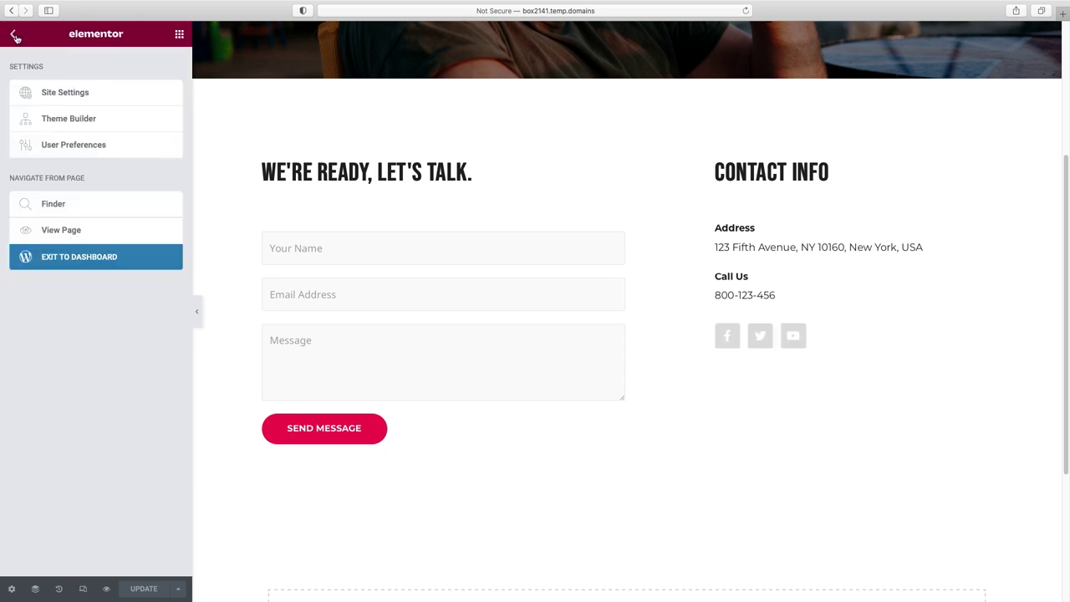
left_click(52, 96)
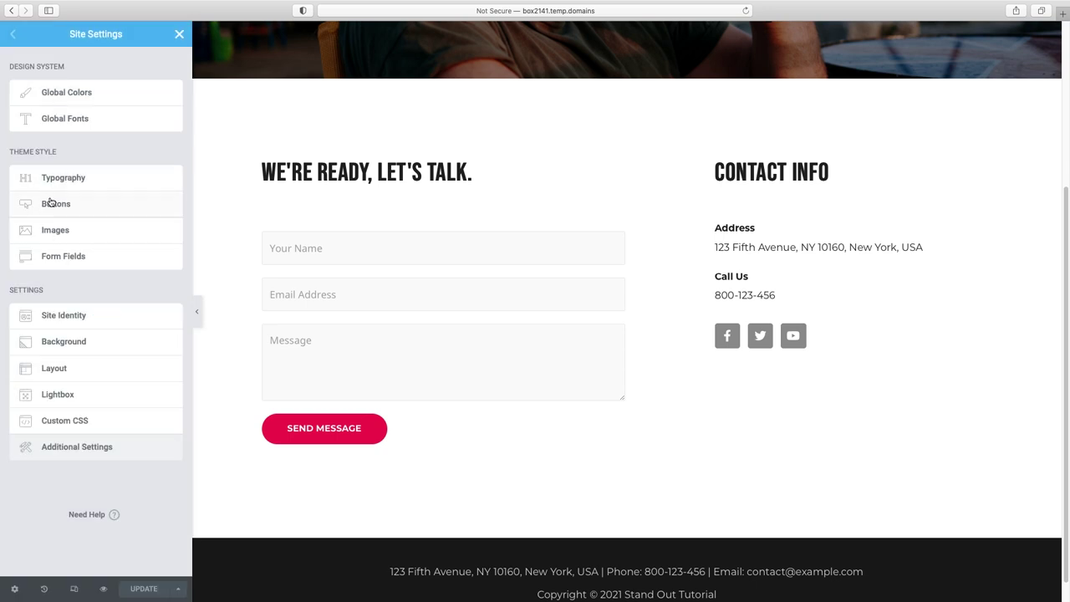
left_click(52, 203)
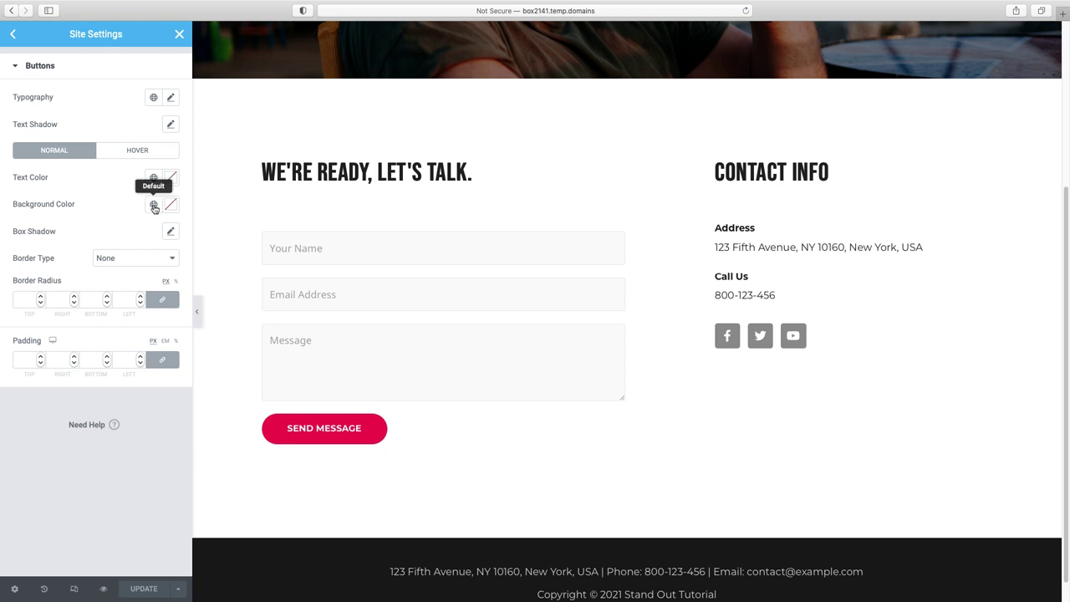
left_click(154, 206)
scroll(153, 311, "down", 2)
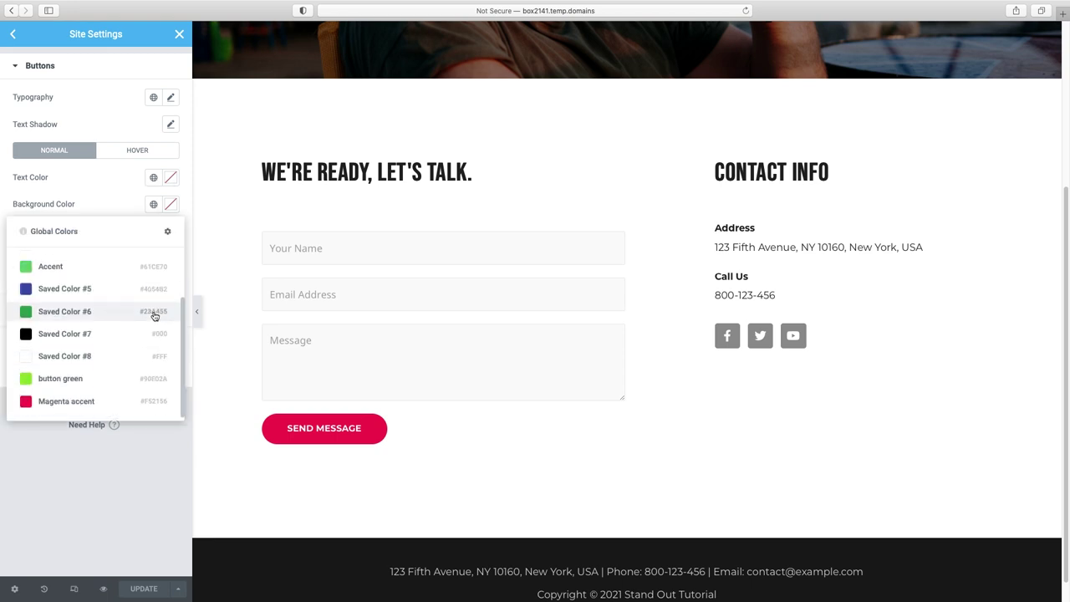
left_click(49, 379)
left_click(143, 588)
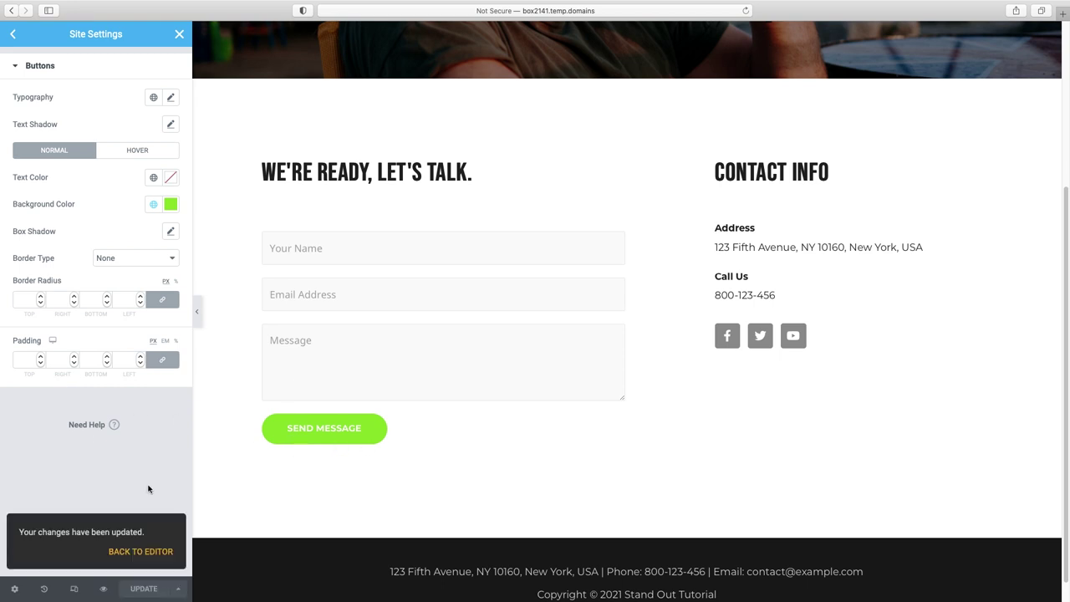
left_click(179, 33)
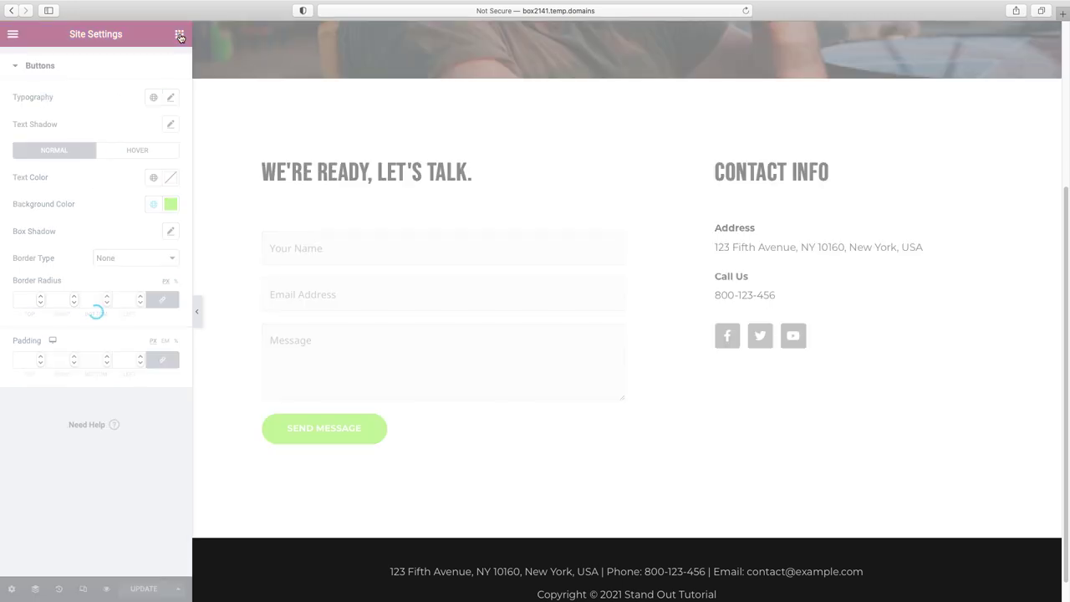
- Exit Elementor to the dashboard and open WPForms All Forms to see the Contact Form
left_click(12, 36)
left_click(74, 260)
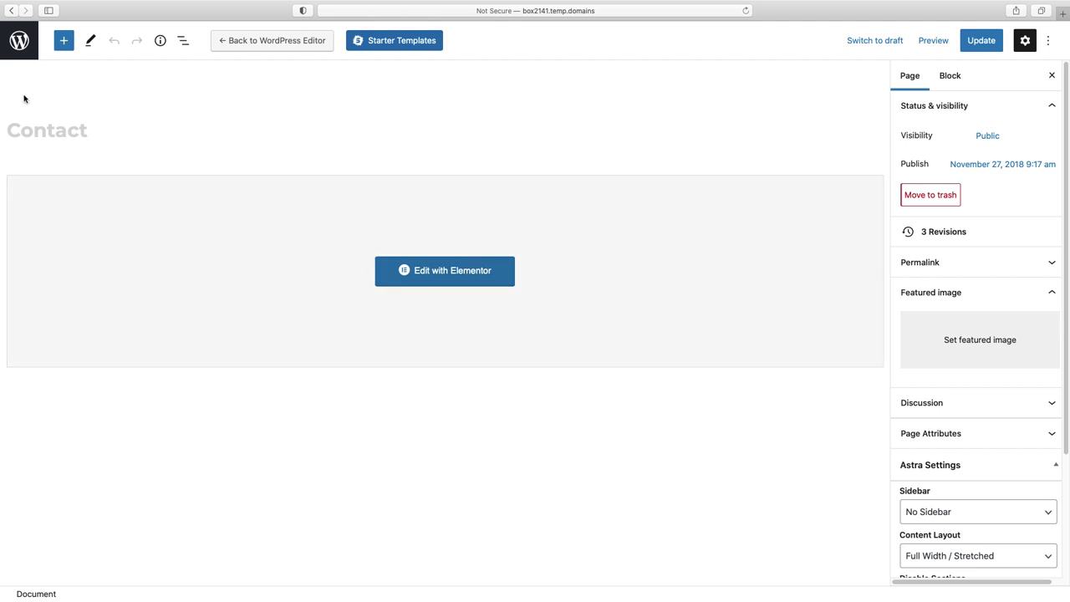
left_click(18, 40)
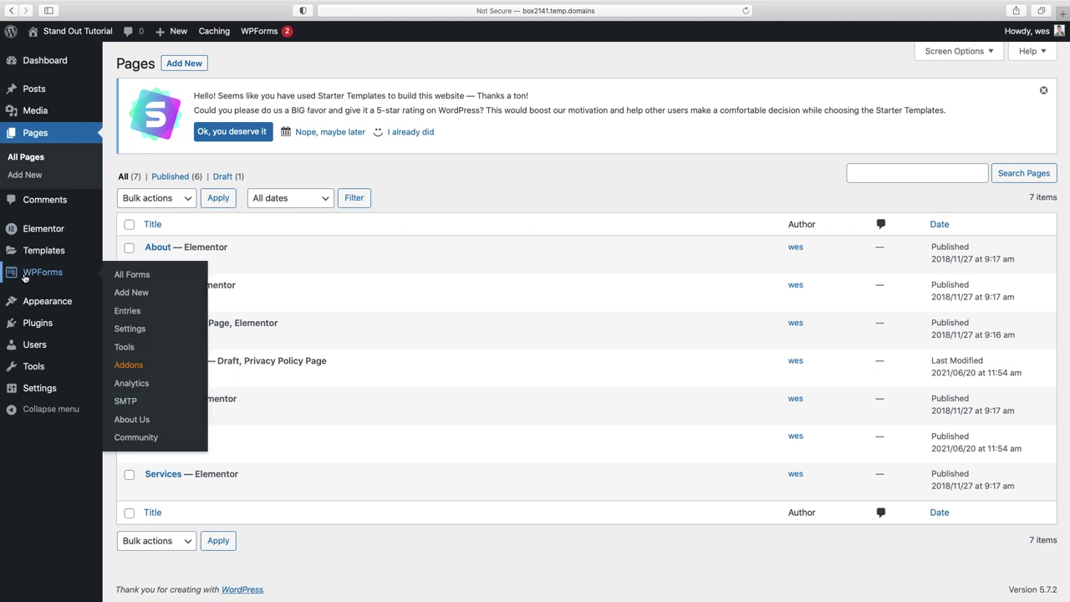
left_click(50, 274)
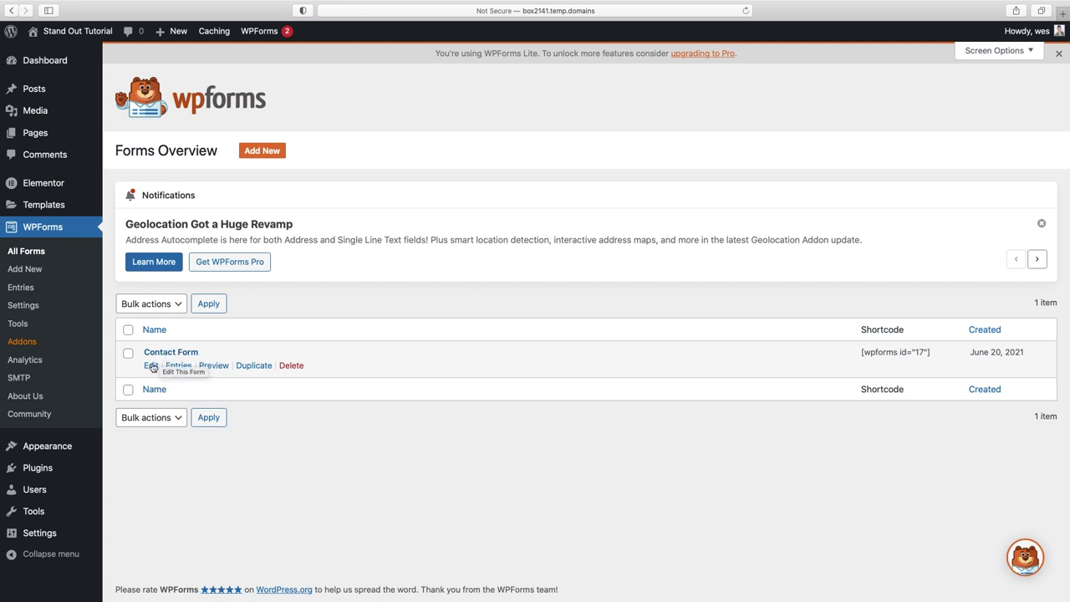
- Change the Contact Form's Name field placeholder from 'Your Name' to 'First Name' under Advanced Options
left_click(152, 367)
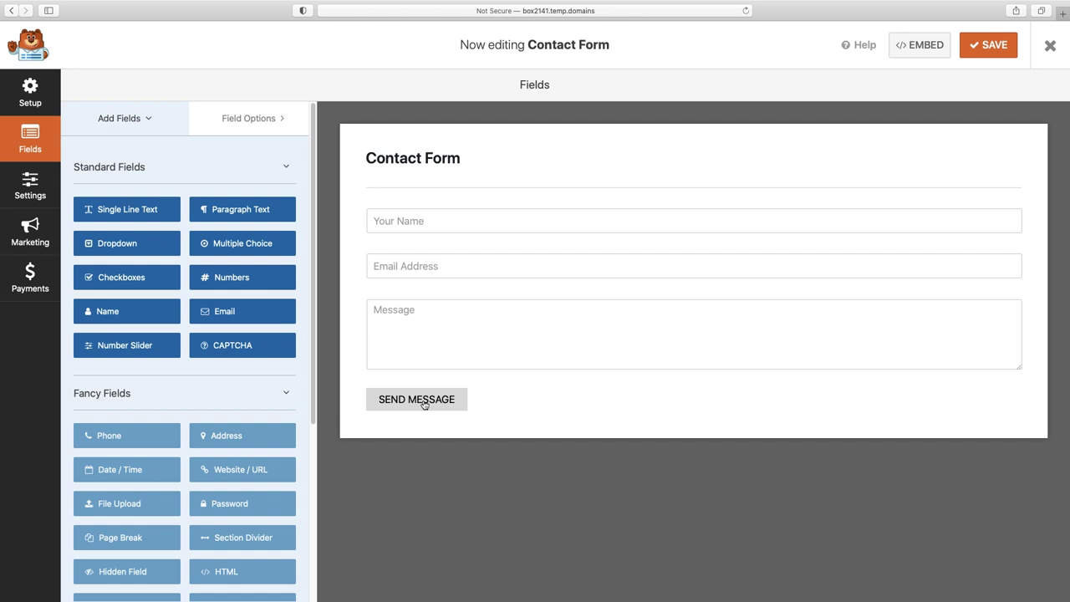
left_click(502, 222)
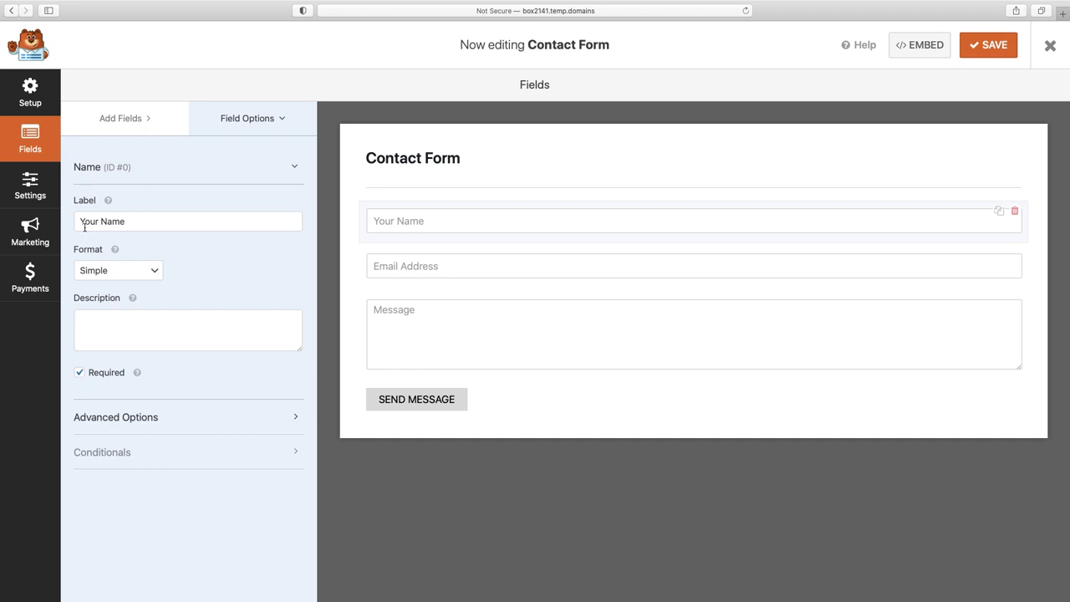
left_click(117, 420)
scroll(160, 424, "down", 2)
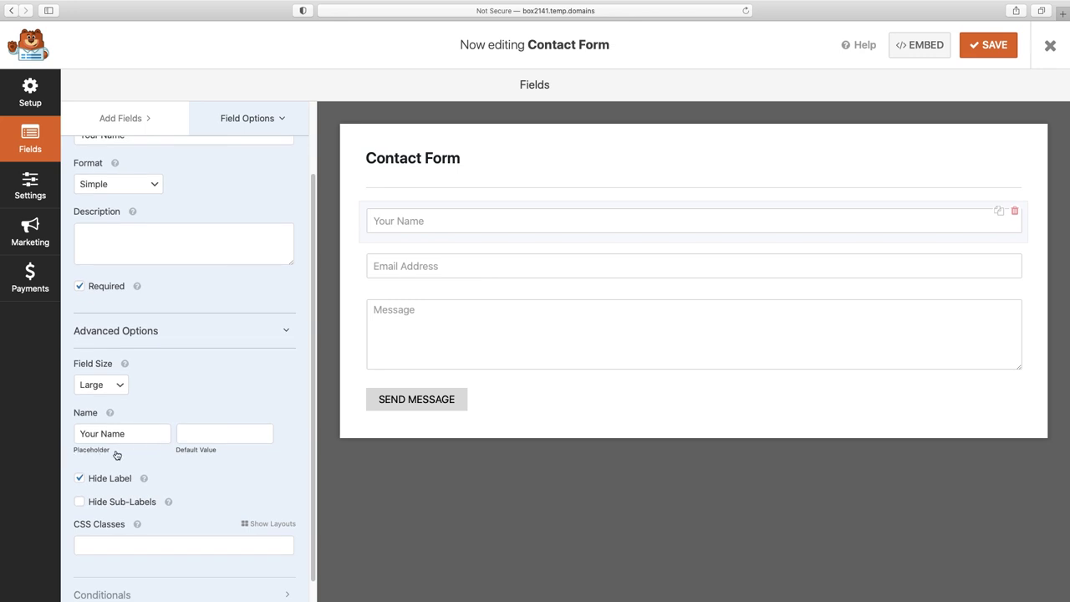
double_click(88, 433)
type("First")
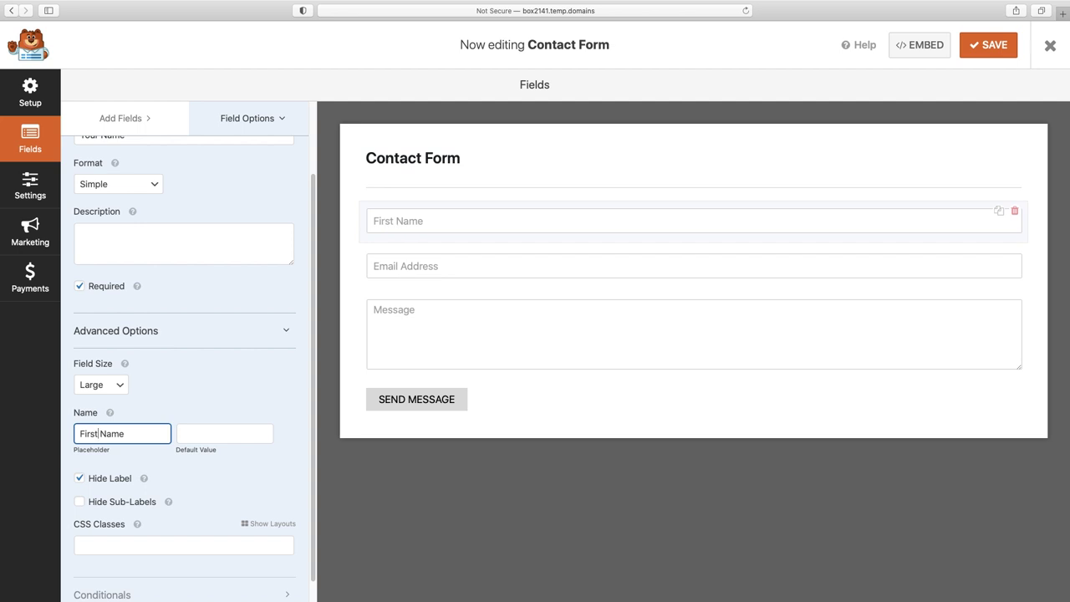
scroll(90, 437, "up", 2)
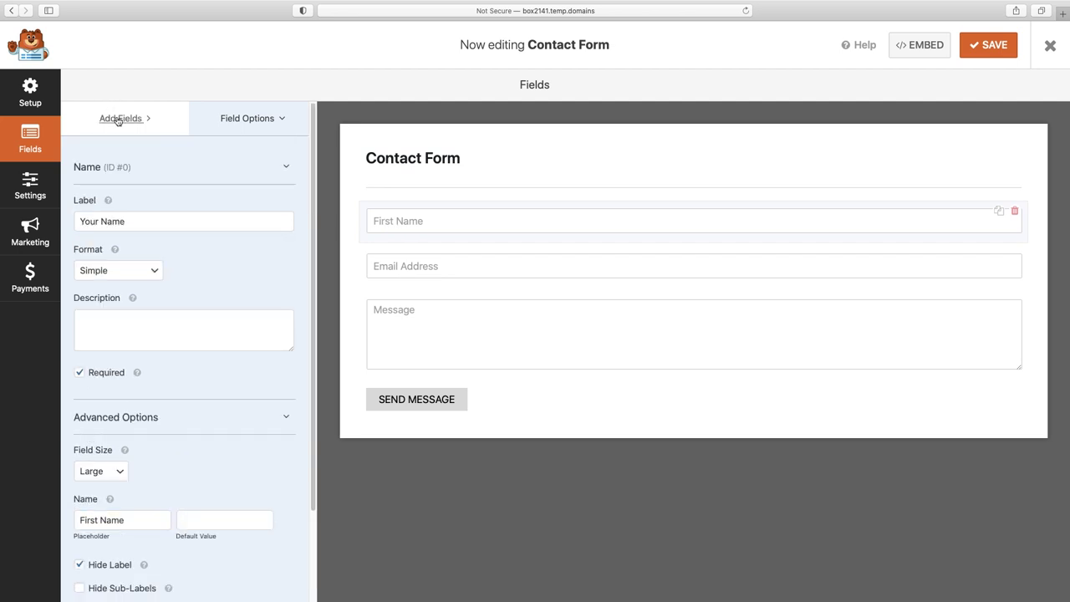
left_click(118, 119)
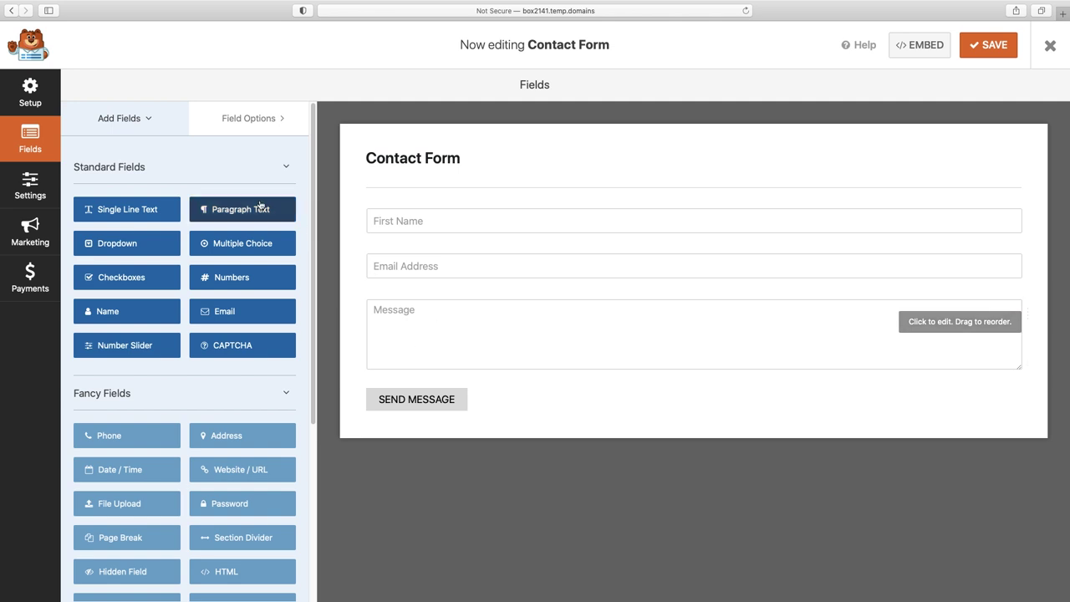
left_click_drag(113, 212, 406, 246)
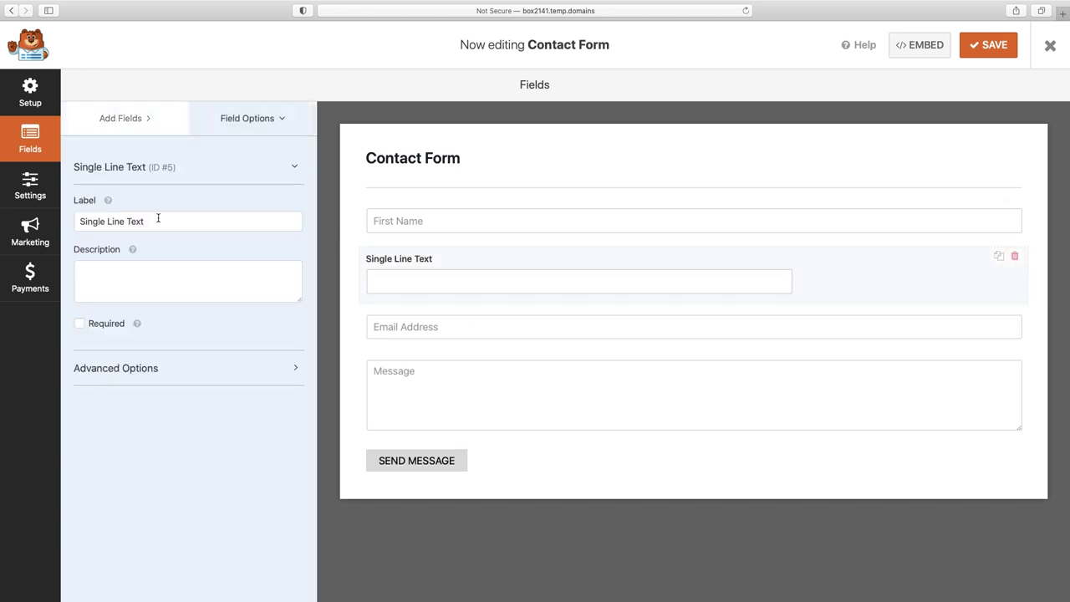
left_click(151, 221)
left_click_drag(150, 221, 66, 221)
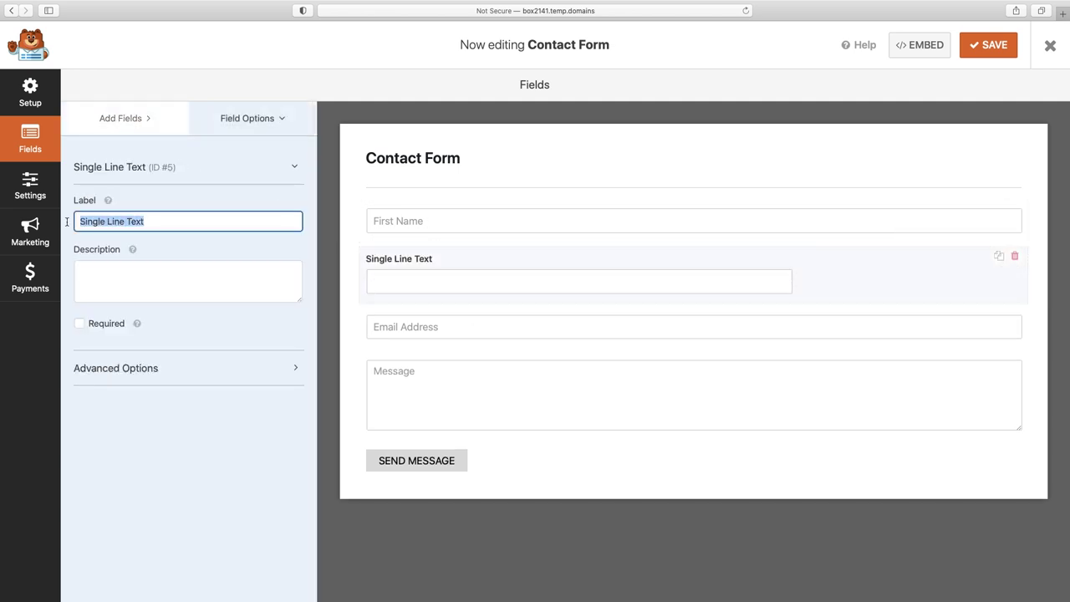
key("BackSpace")
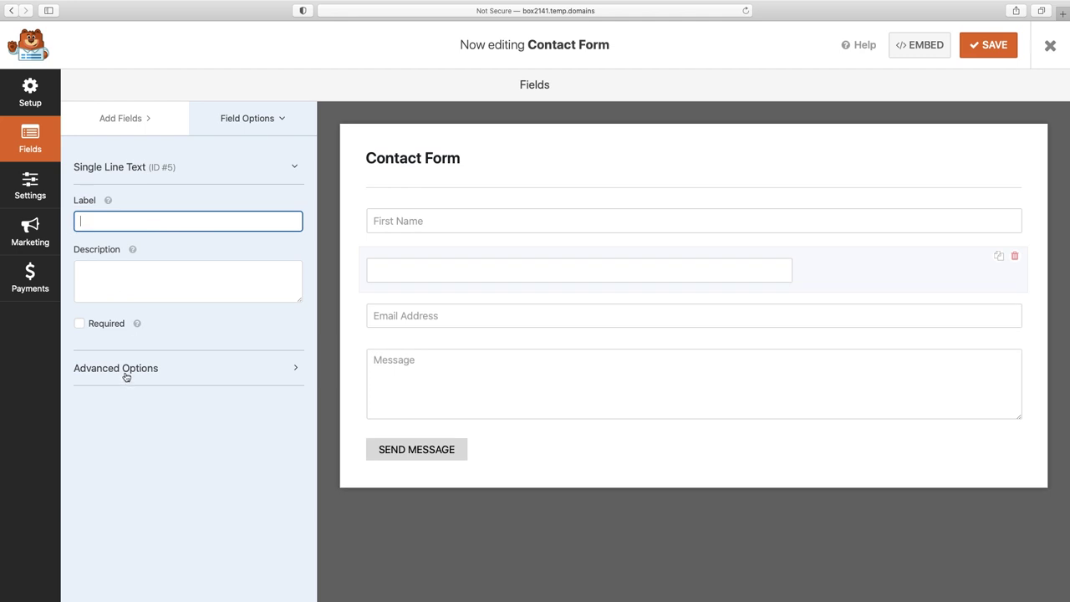
left_click(126, 375)
left_click(120, 470)
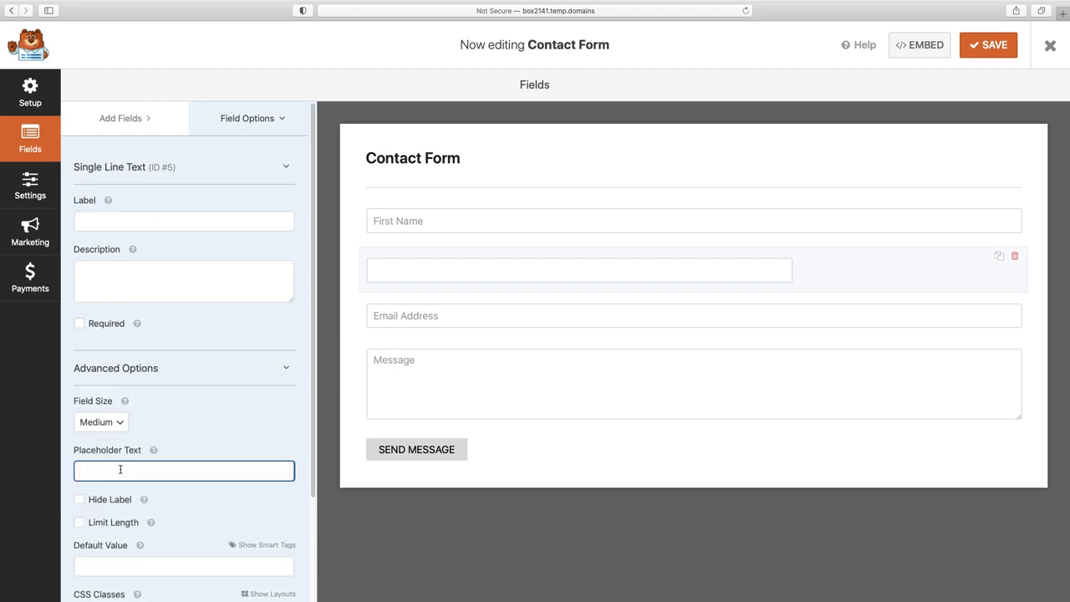
type("What's your budget?")
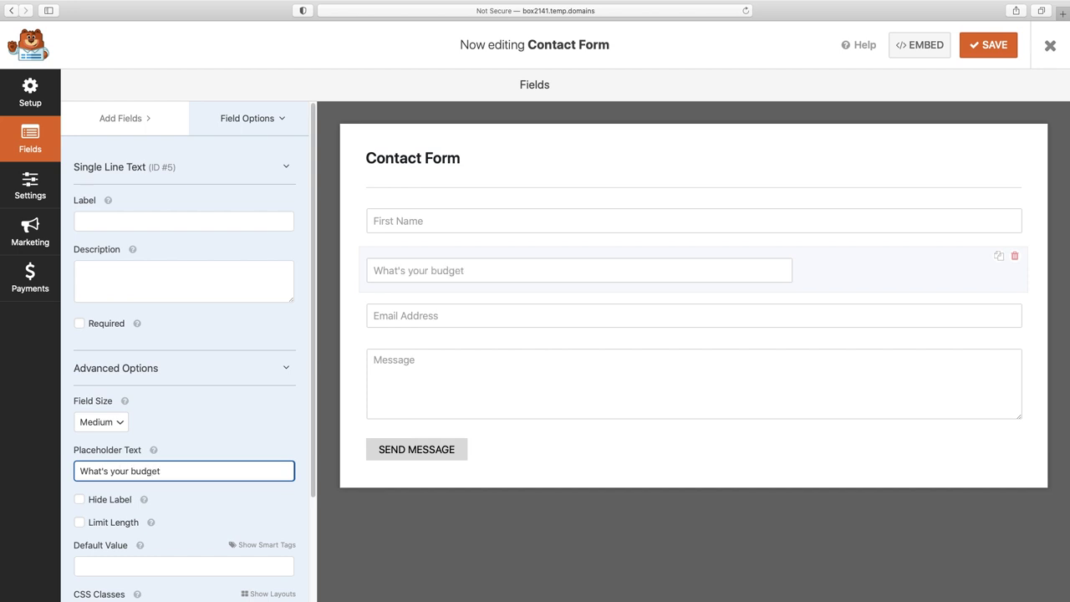
left_click(1016, 258)
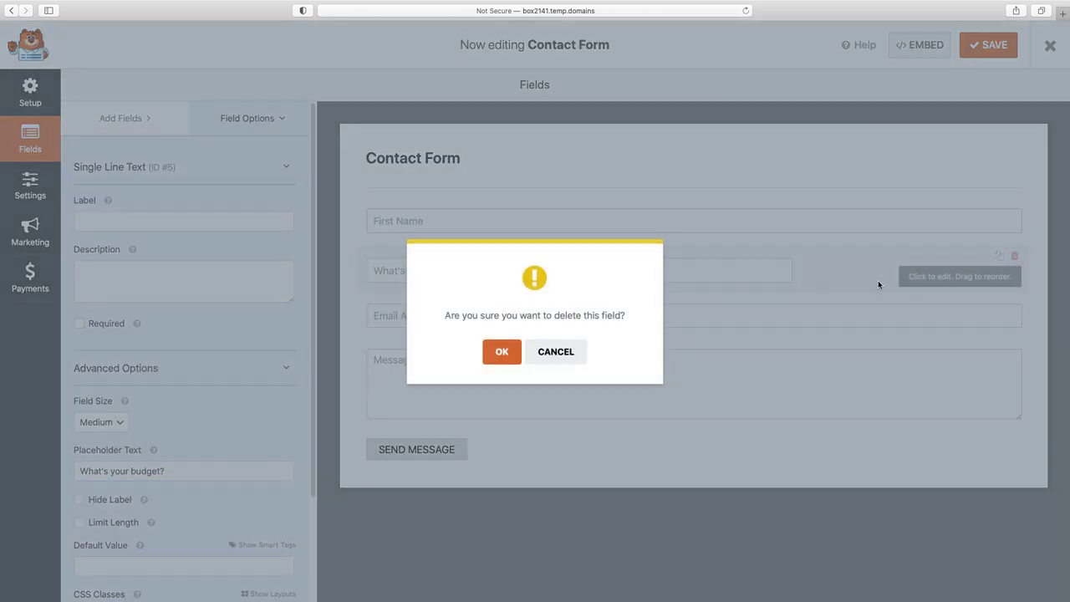
left_click(501, 352)
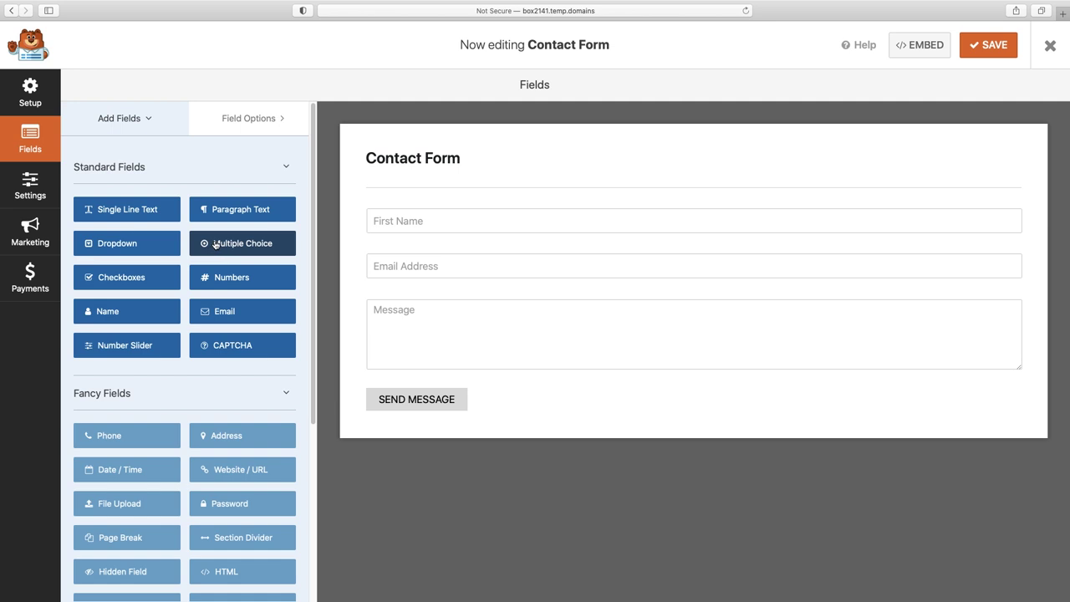
left_click_drag(109, 244, 407, 287)
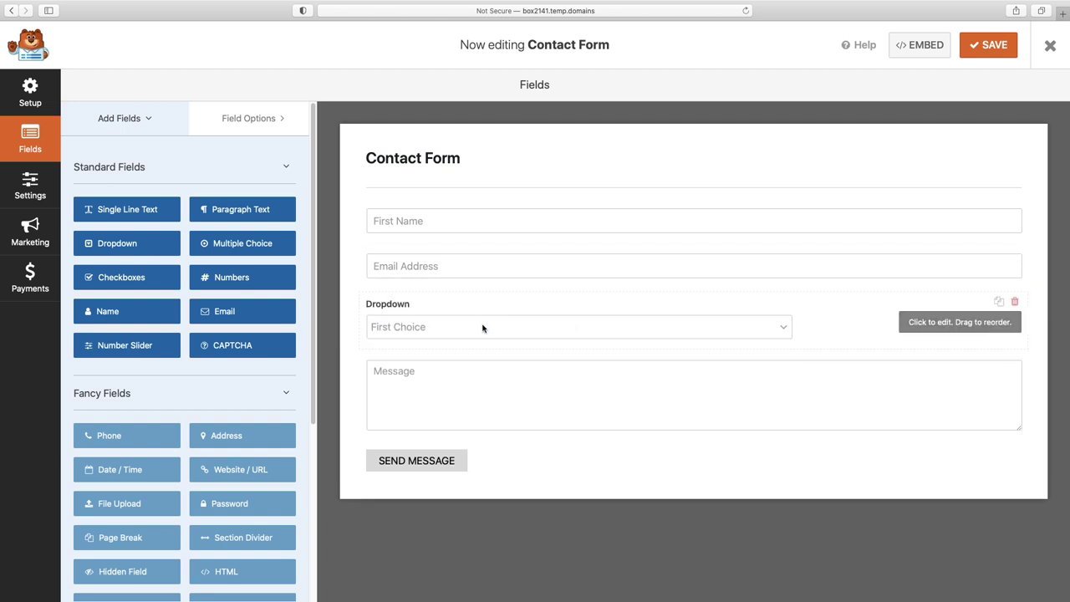
left_click(942, 326)
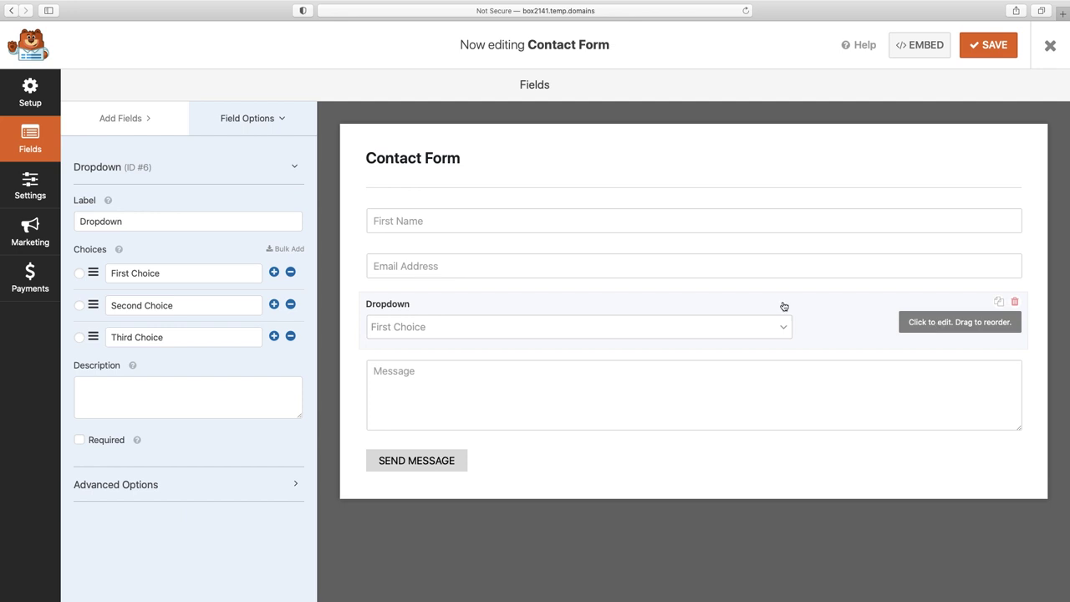
double_click(119, 224)
type("Wh")
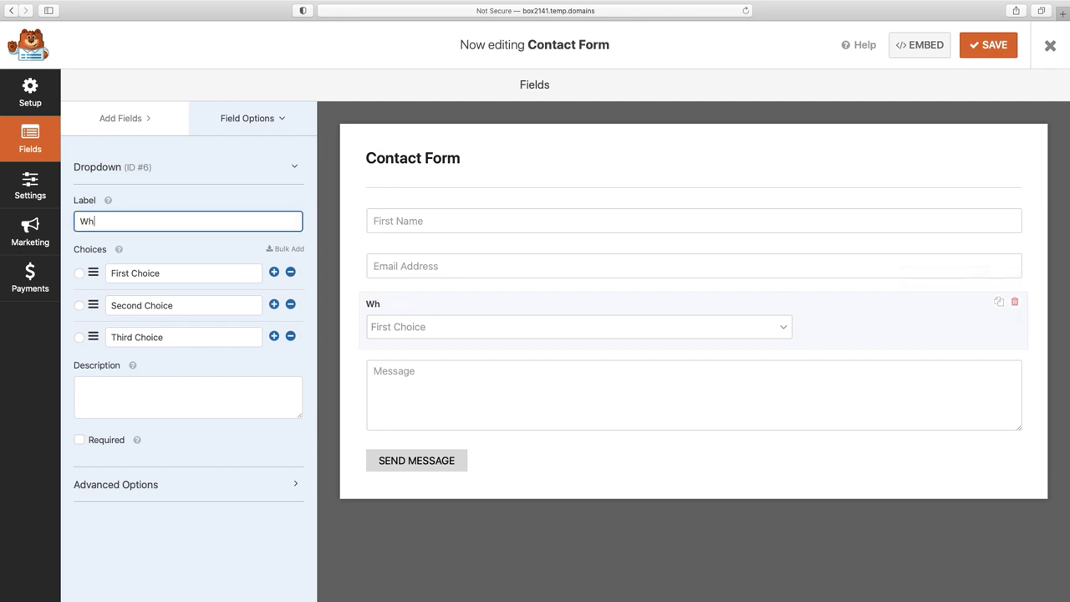
type("ats your budget?")
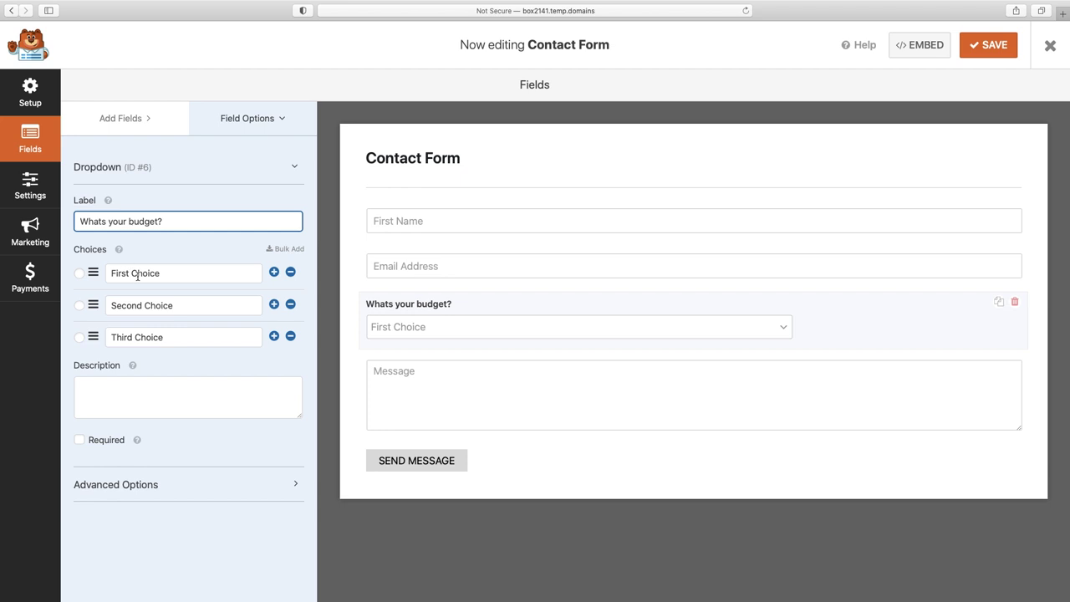
double_click(138, 274)
triple_click(138, 275)
type("Budget A")
key("Tab")
type("Budget B")
key("Tab")
type("Budget C")
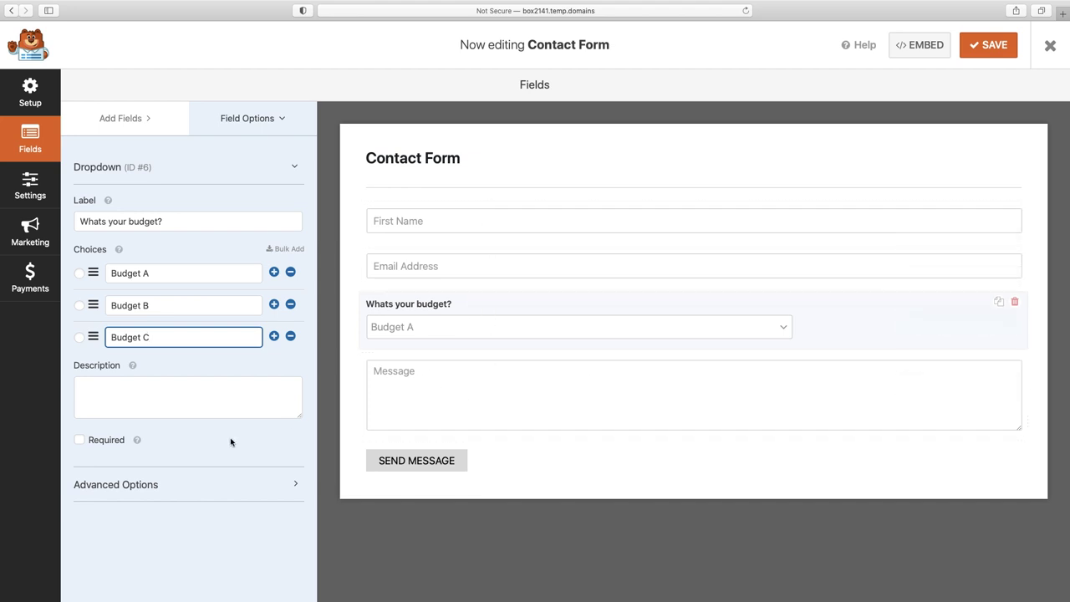
left_click(80, 443)
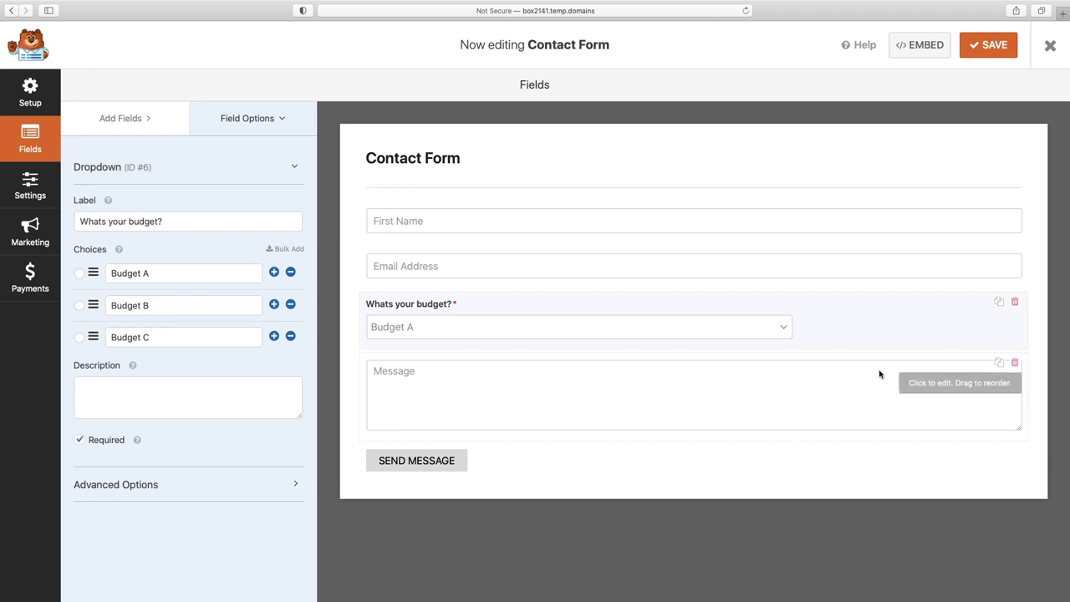
left_click(1016, 302)
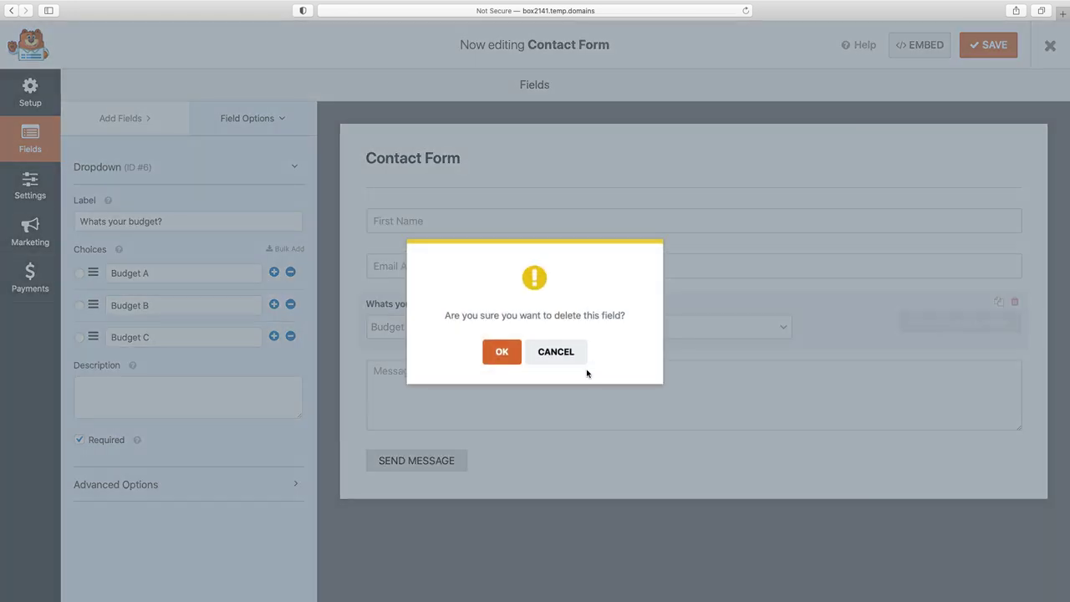
left_click(505, 351)
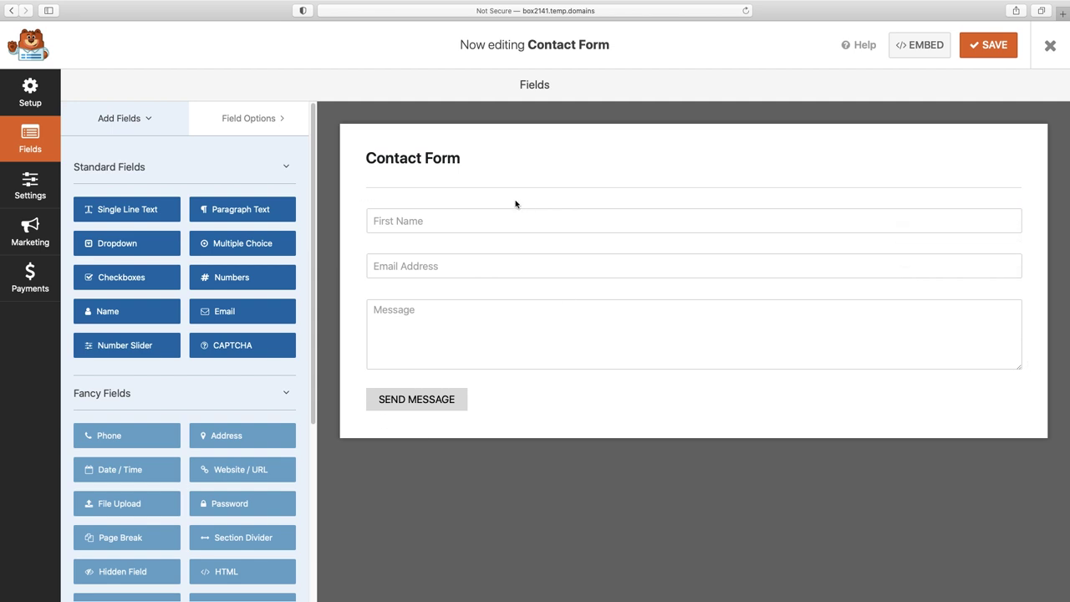
left_click(33, 190)
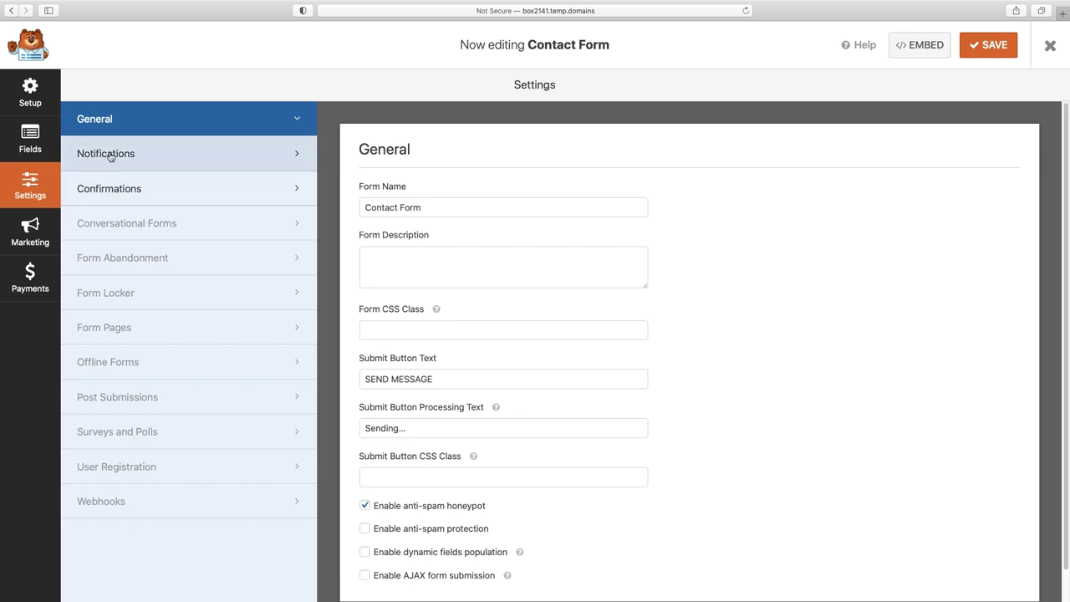
- Replace the notification's Send To address with the site's contact e-mail address
left_click(107, 156)
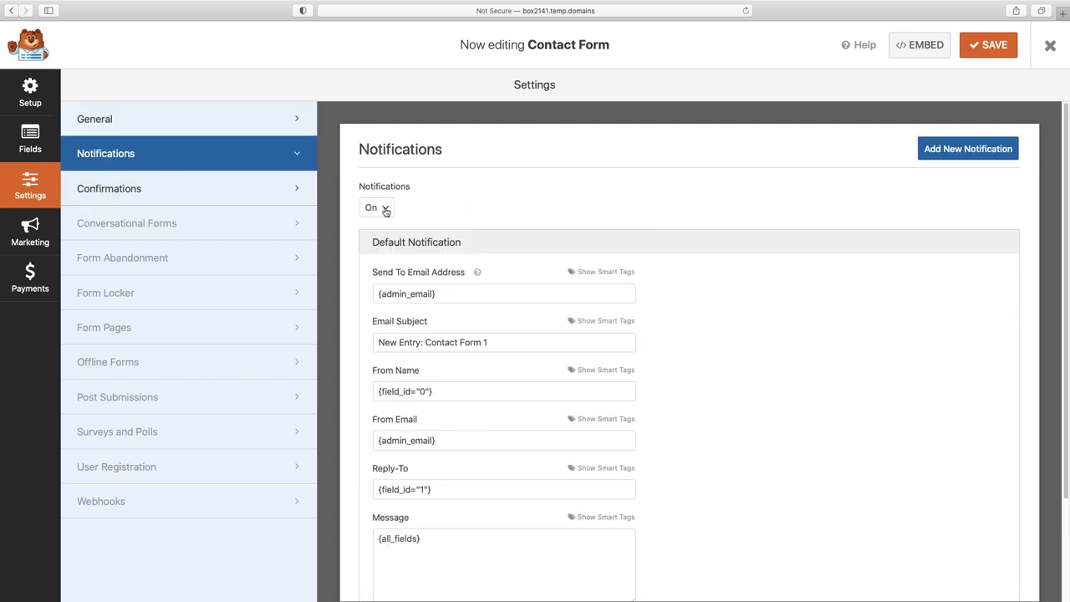
left_click_drag(375, 296, 464, 293)
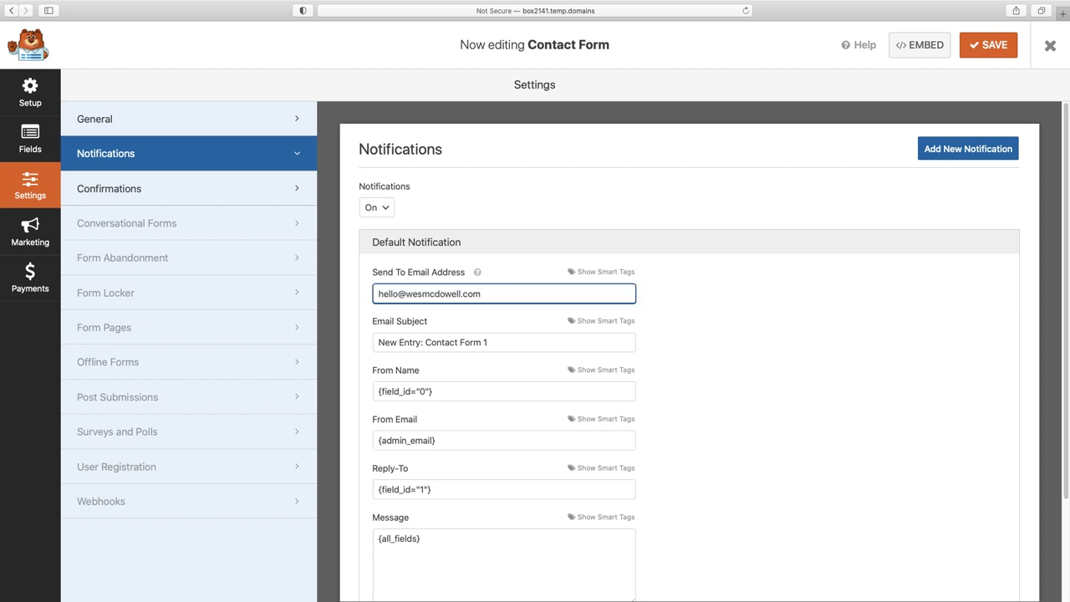
scroll(465, 292, "down", 1)
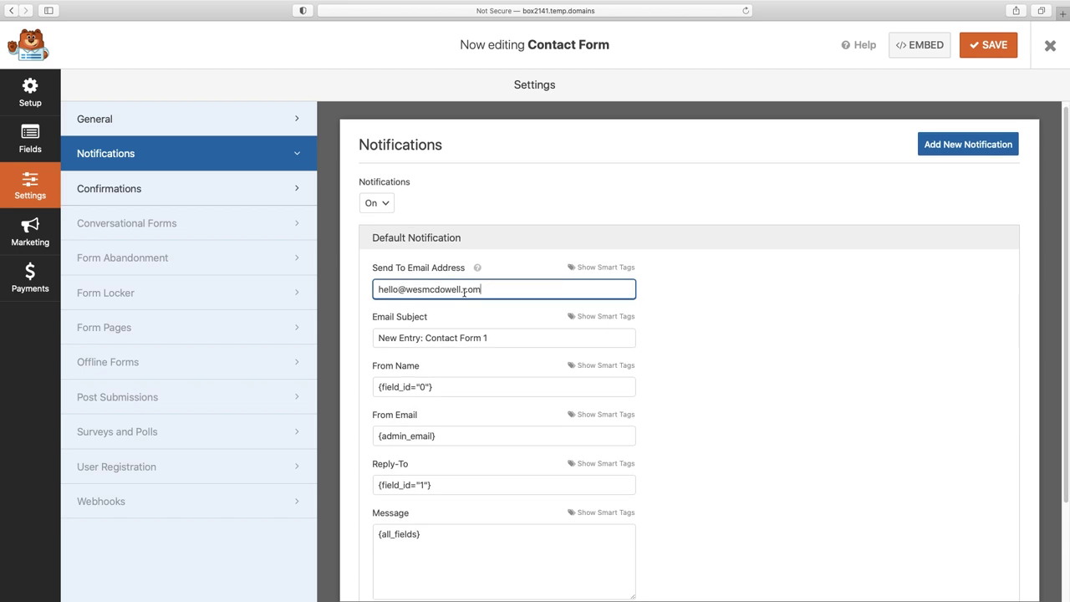
scroll(465, 292, "down", 2)
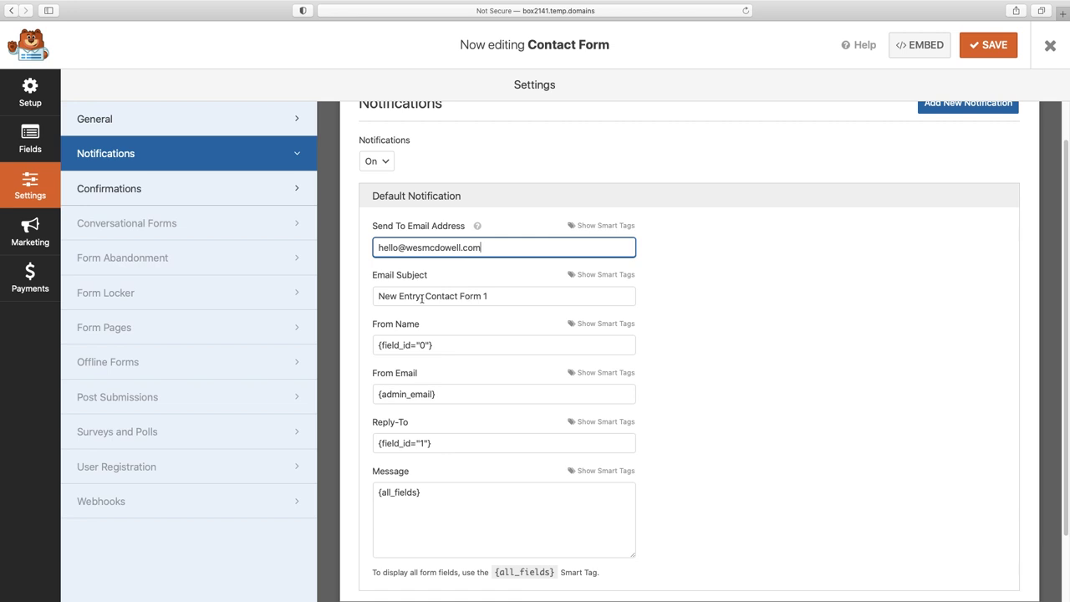
- Set the subject to 'New website inquiry' and From Email to the contact address, then save
left_click_drag(380, 299, 514, 295)
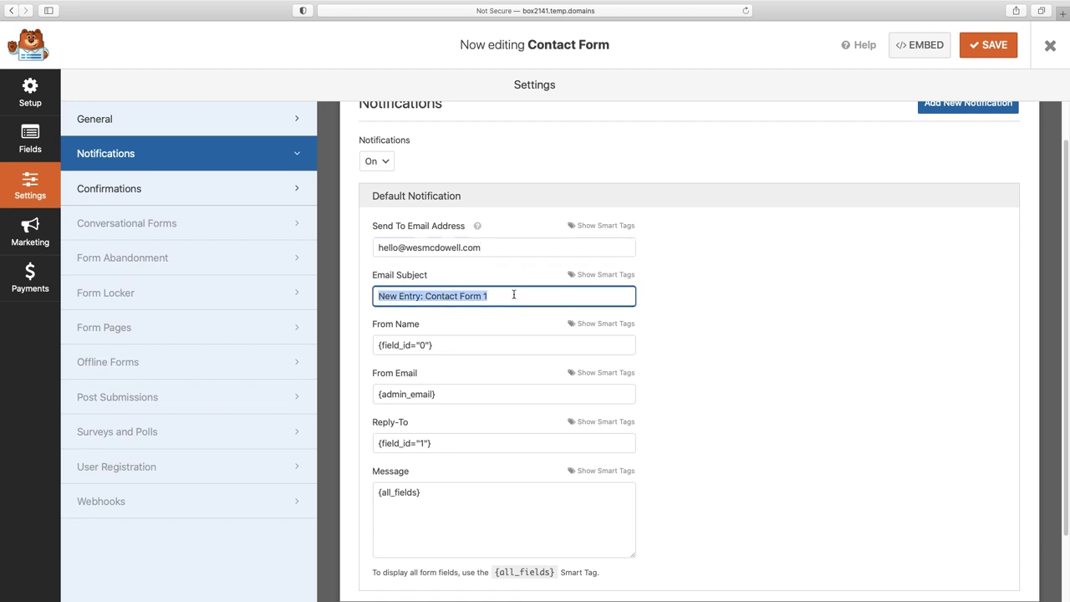
type("New we")
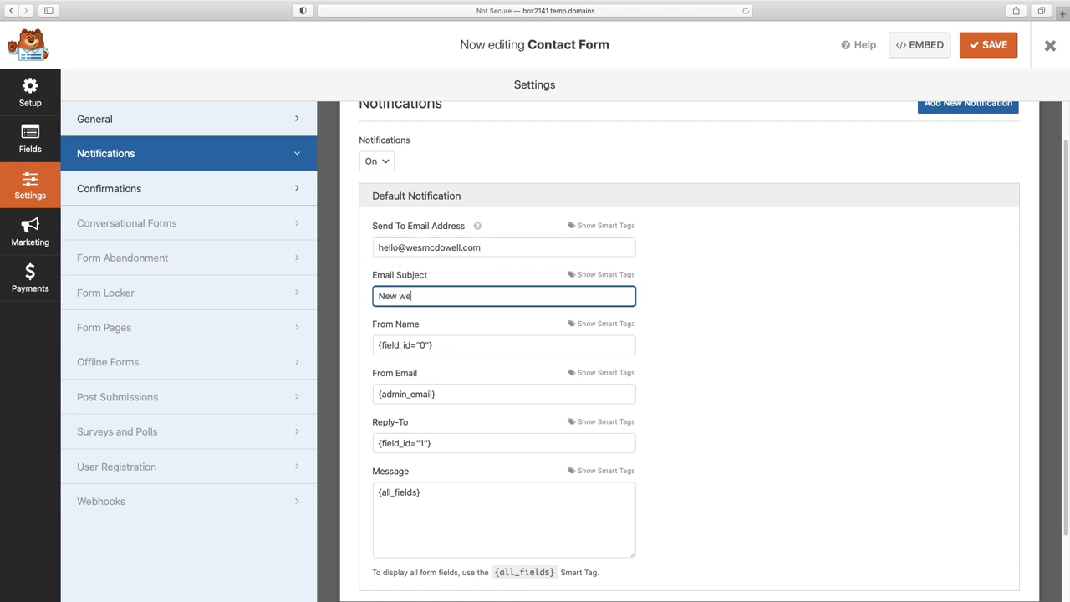
type("bsite inquiry")
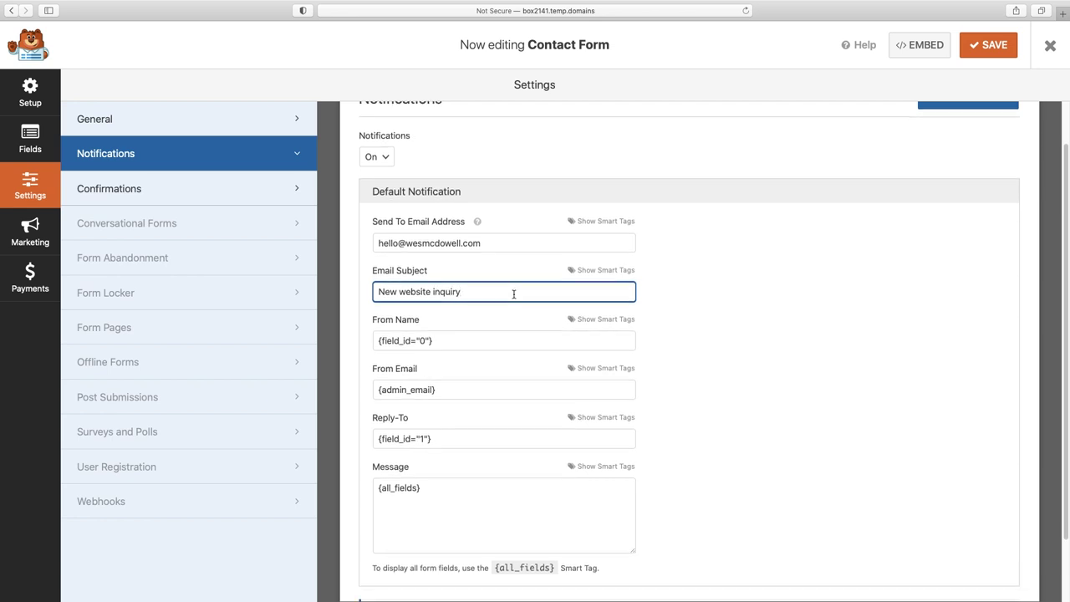
scroll(581, 294, "down", 2)
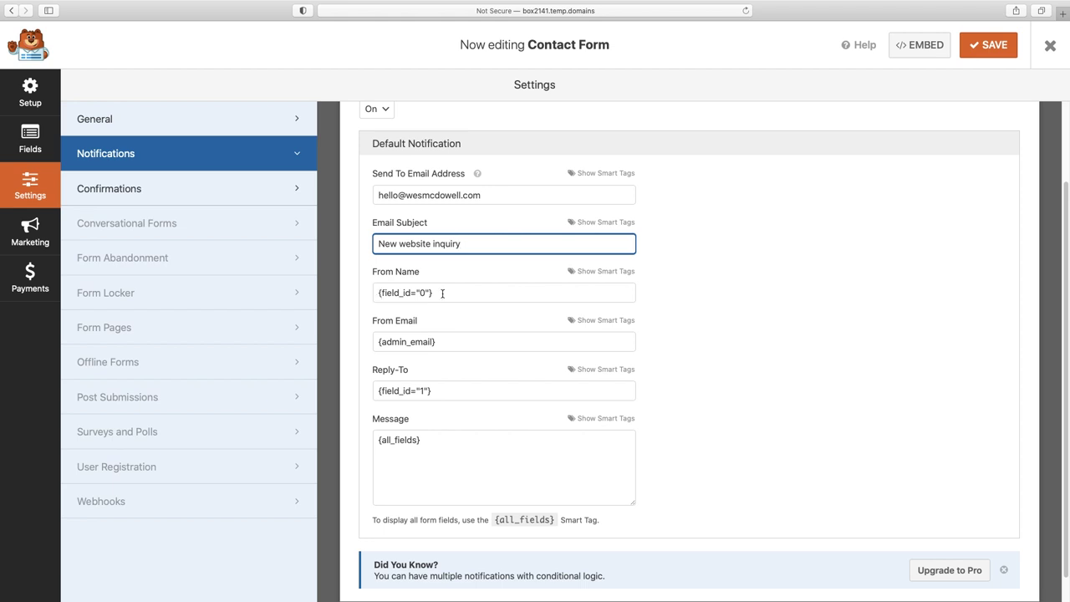
left_click_drag(444, 342, 363, 342)
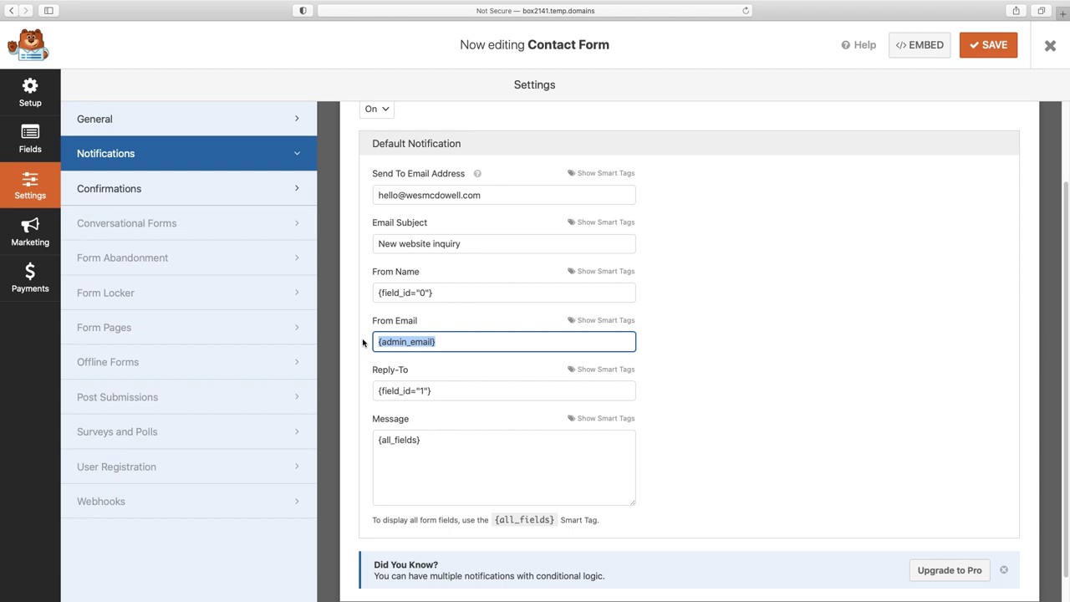
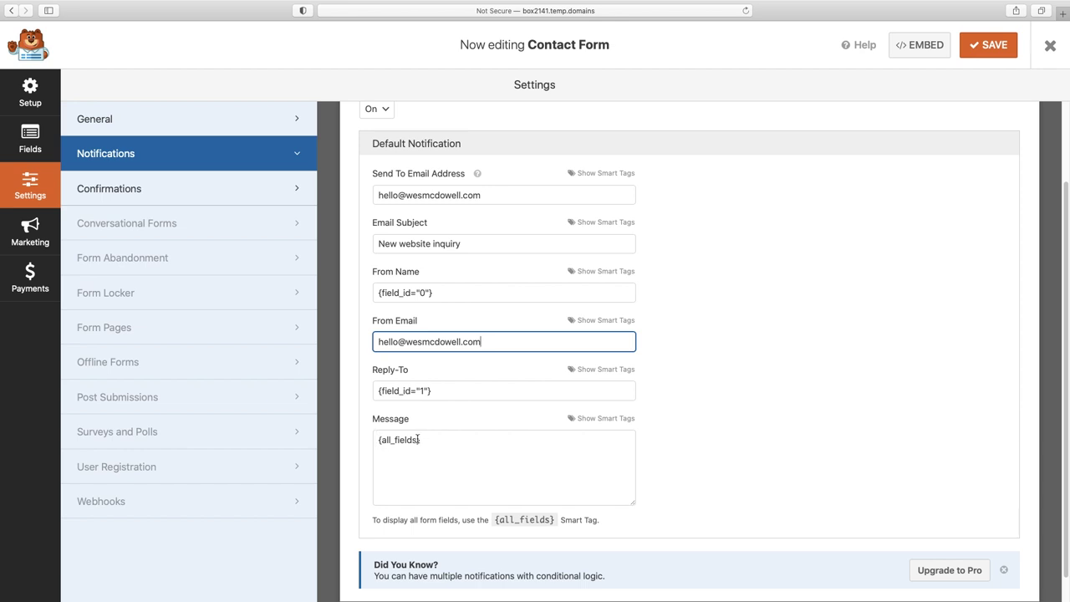
left_click(1011, 46)
- Close the form builder and open the Contact page from All Pages with Elementor
left_click(1051, 49)
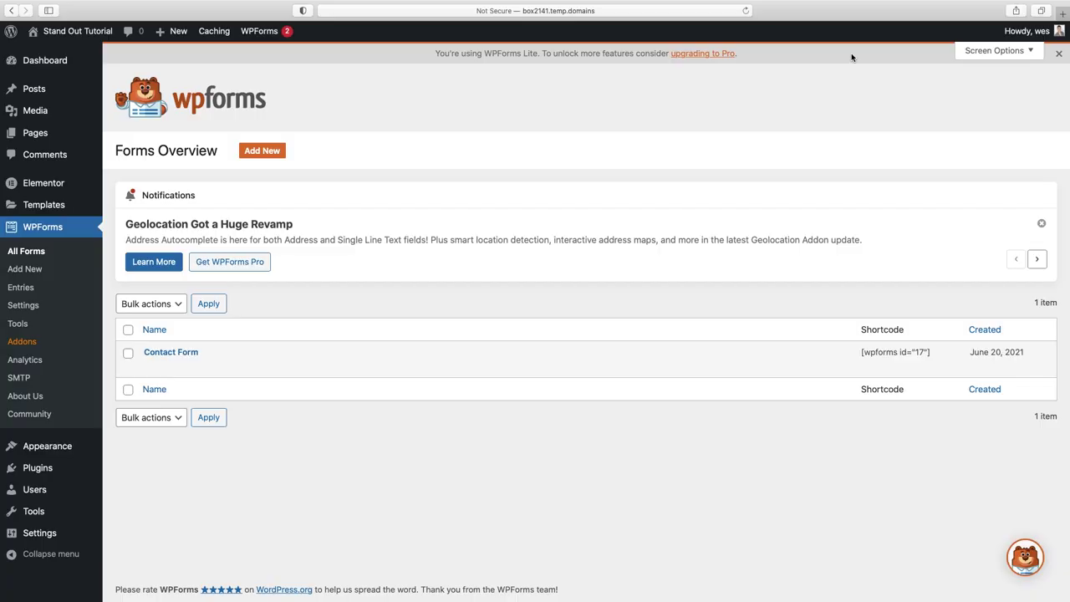
left_click(42, 135)
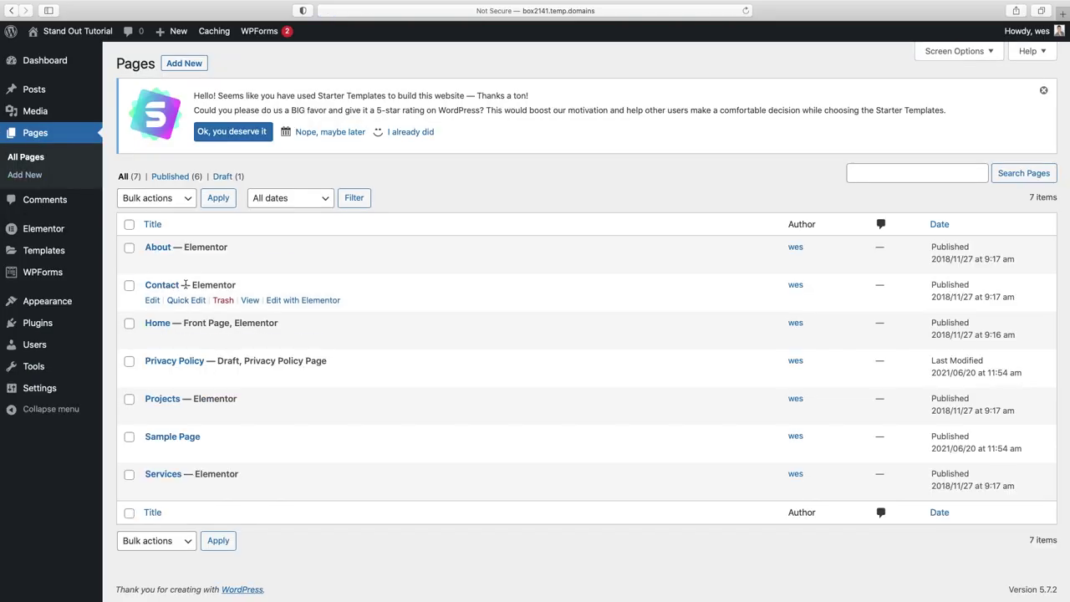
left_click(282, 303)
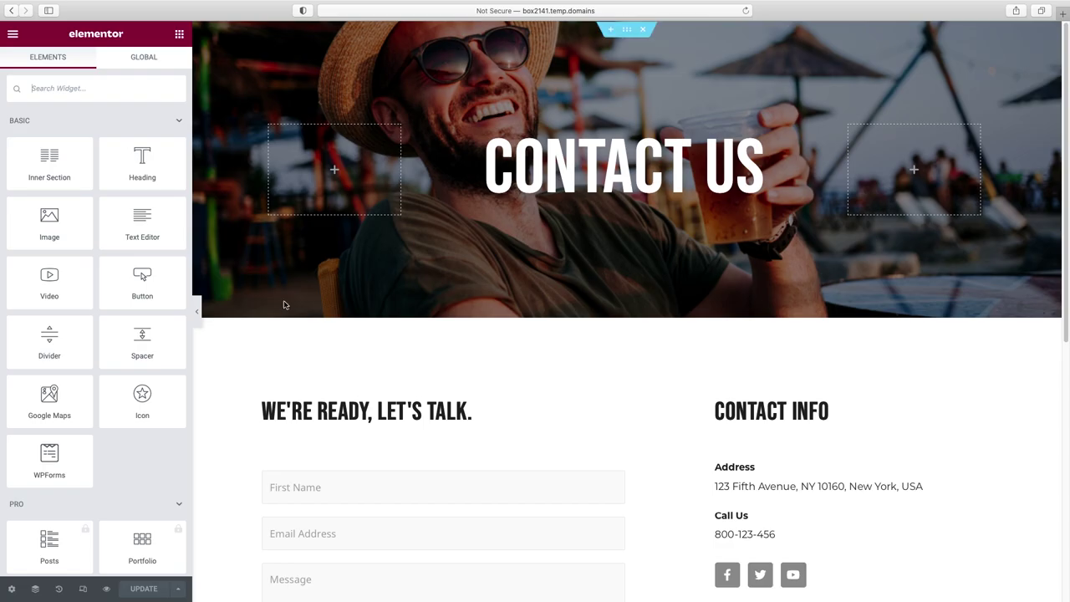
- In mobile view, shrink the CONTACT US heading's typography size so it fits one line
scroll(382, 335, "down", 3)
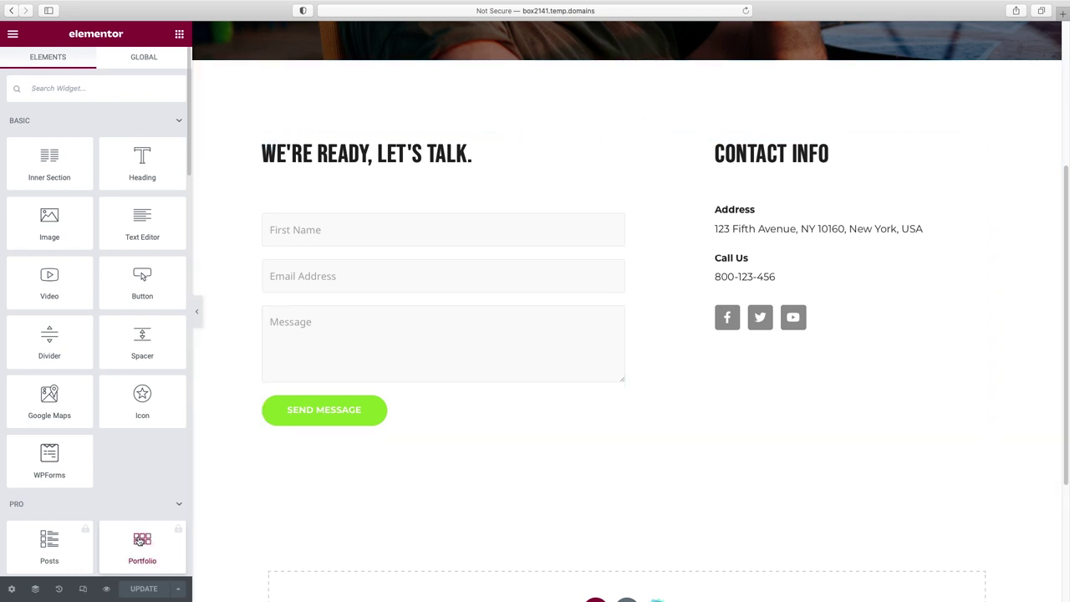
left_click(83, 590)
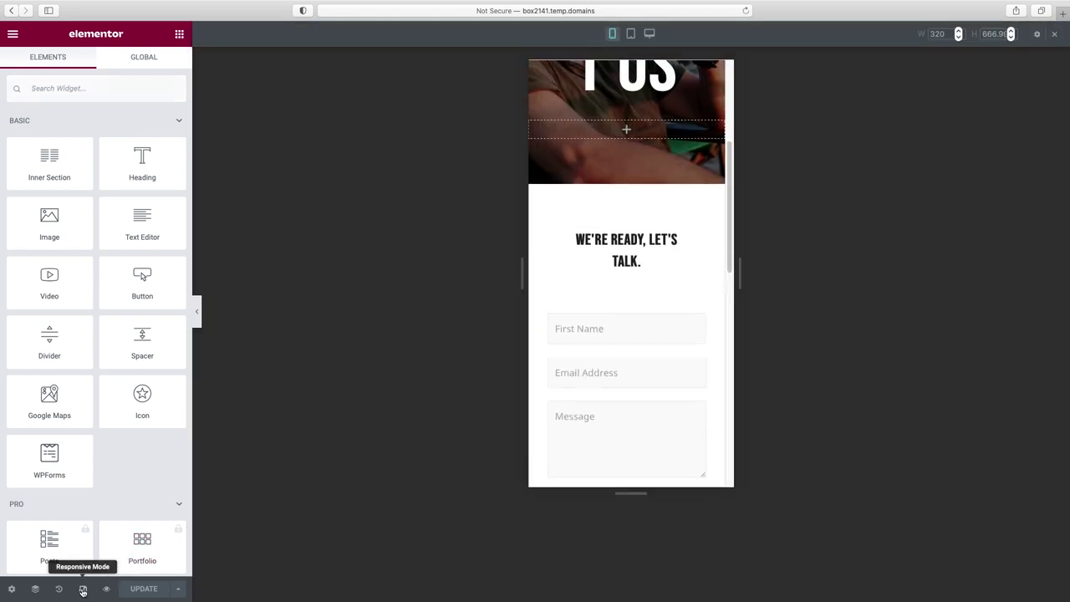
scroll(628, 251, "up", 10)
left_click(705, 211)
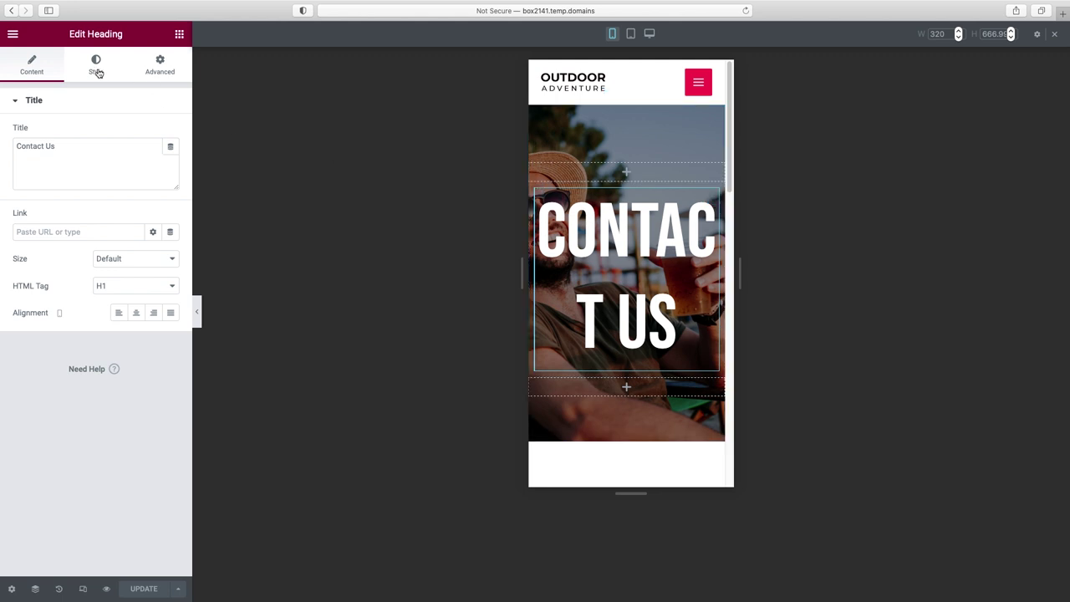
left_click(96, 67)
left_click(171, 159)
left_click_drag(36, 260, 59, 270)
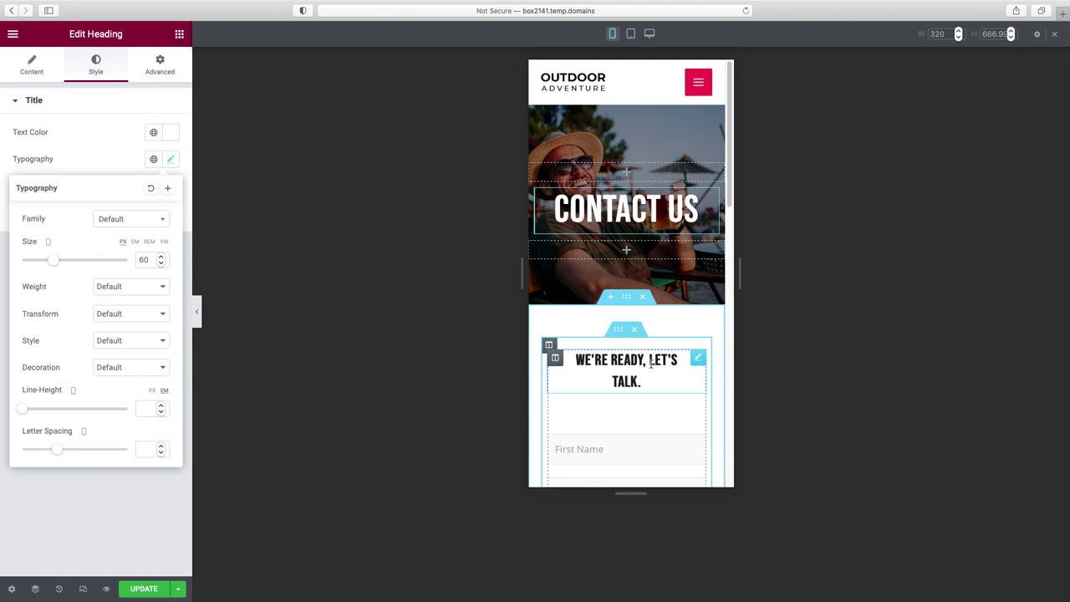
- Reduce the We're Ready, Let's Talk heading's mobile font size to 23 px
left_click(699, 357)
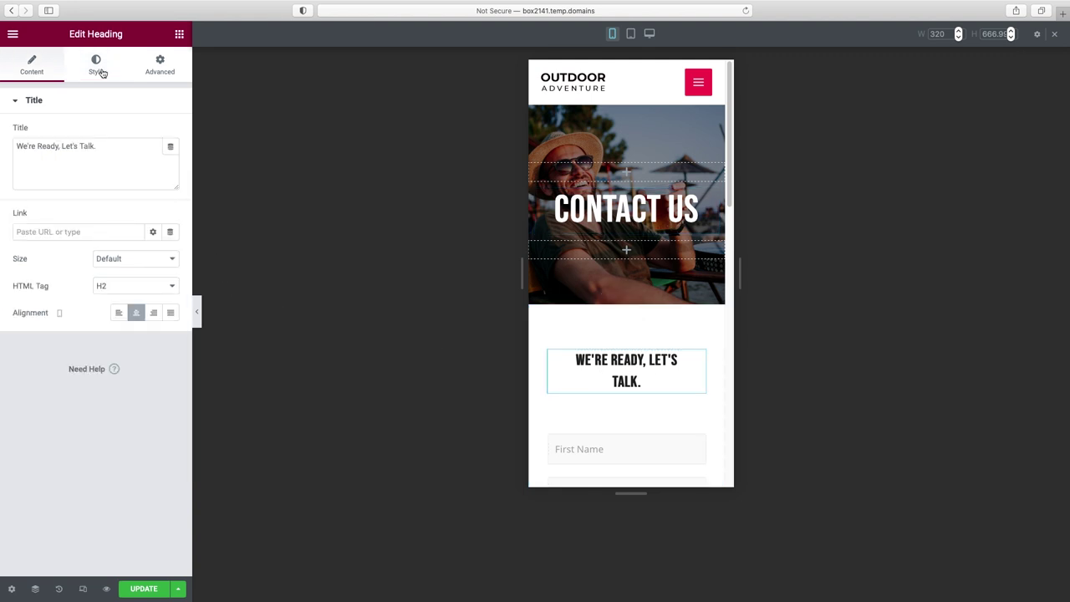
left_click(100, 72)
left_click(171, 160)
left_click_drag(26, 263, 34, 264)
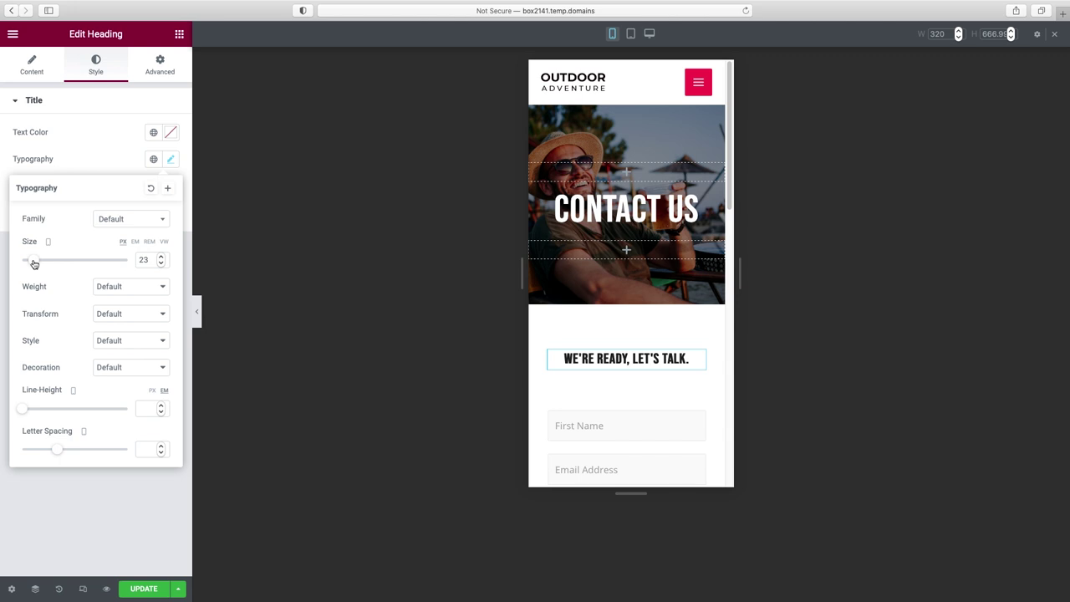
- Check the mobile layout, save the page with Update, and switch the preview back to desktop
left_click(196, 311)
scroll(530, 258, "down", 3)
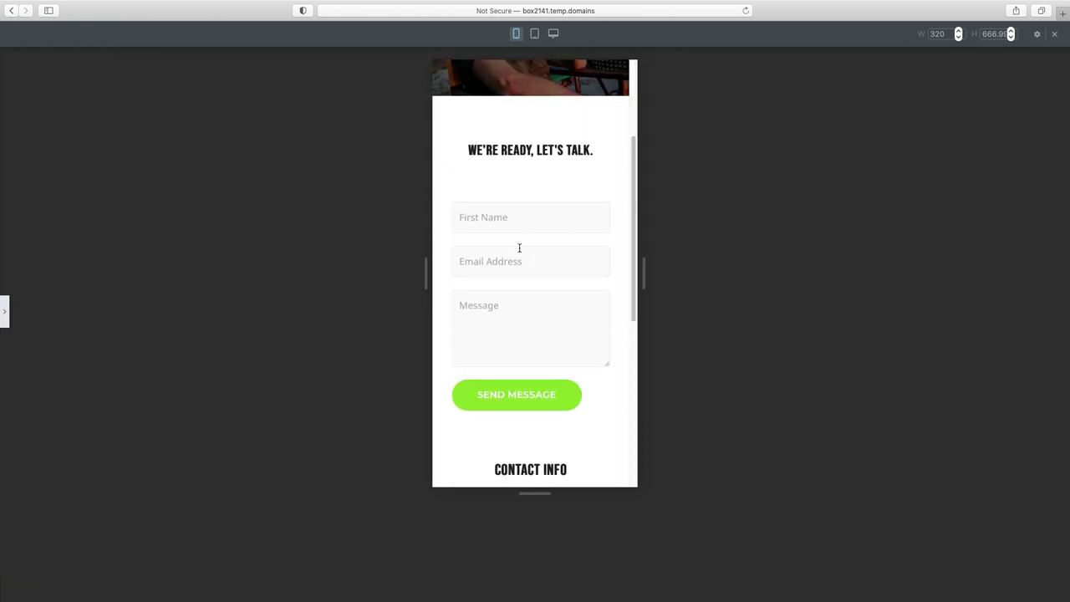
scroll(529, 322, "down", 3)
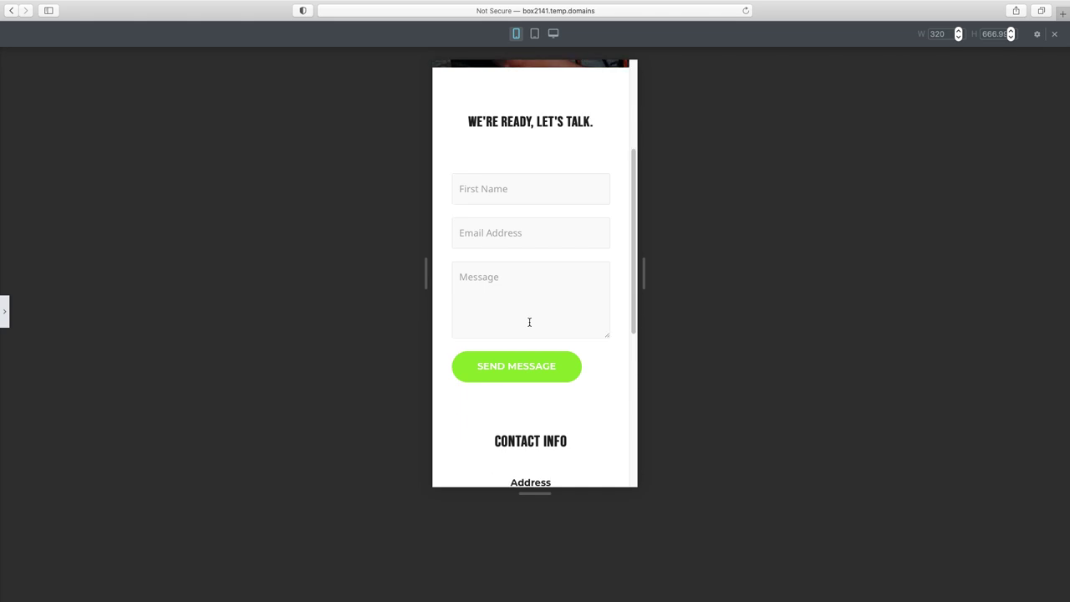
scroll(548, 325, "down", 7)
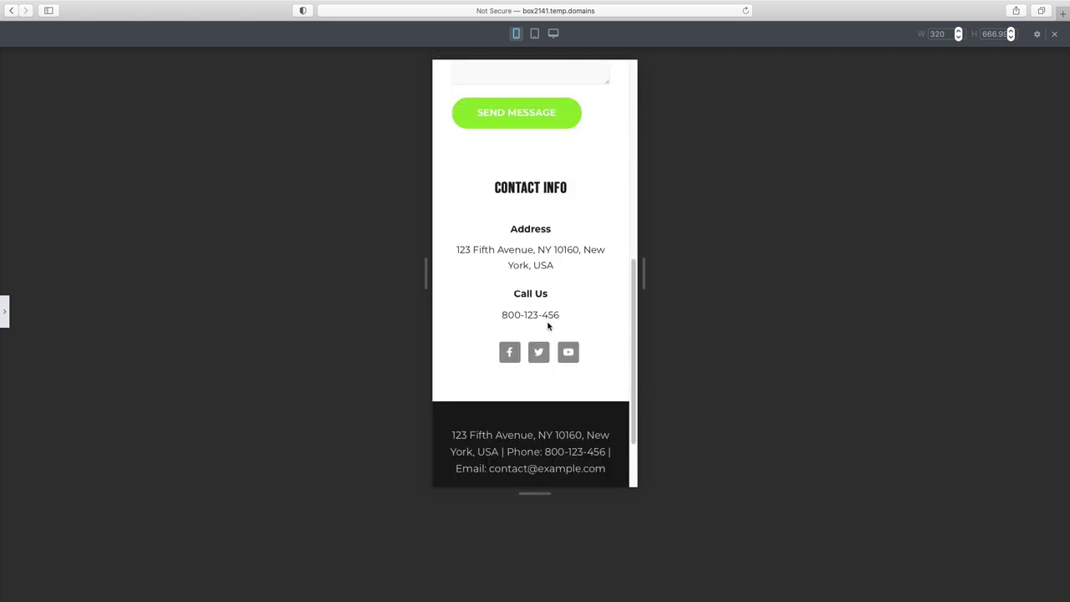
scroll(548, 326, "up", 5)
scroll(548, 325, "up", 5)
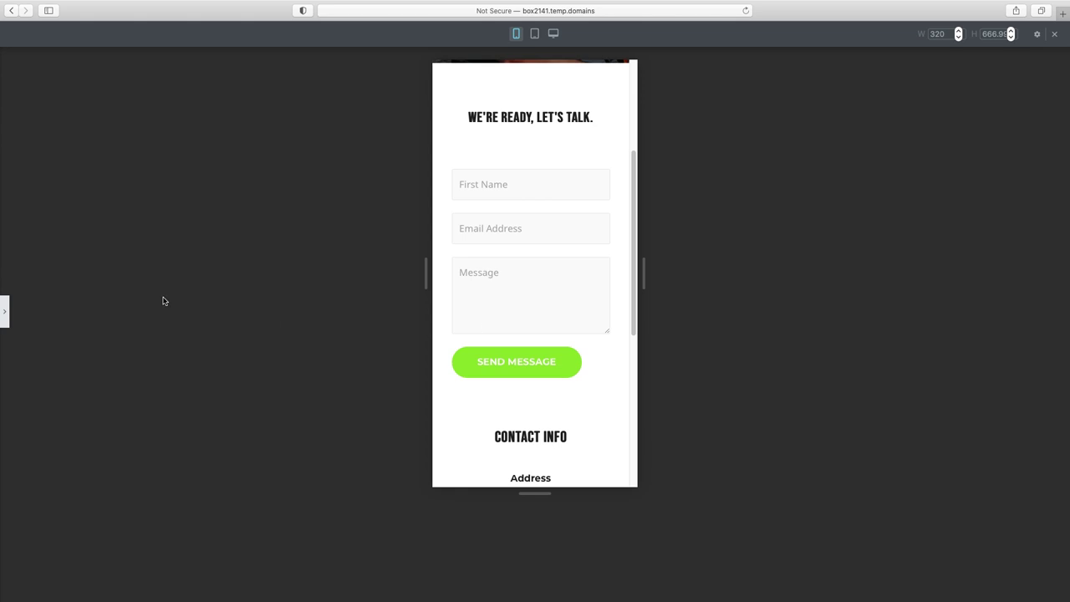
left_click(4, 311)
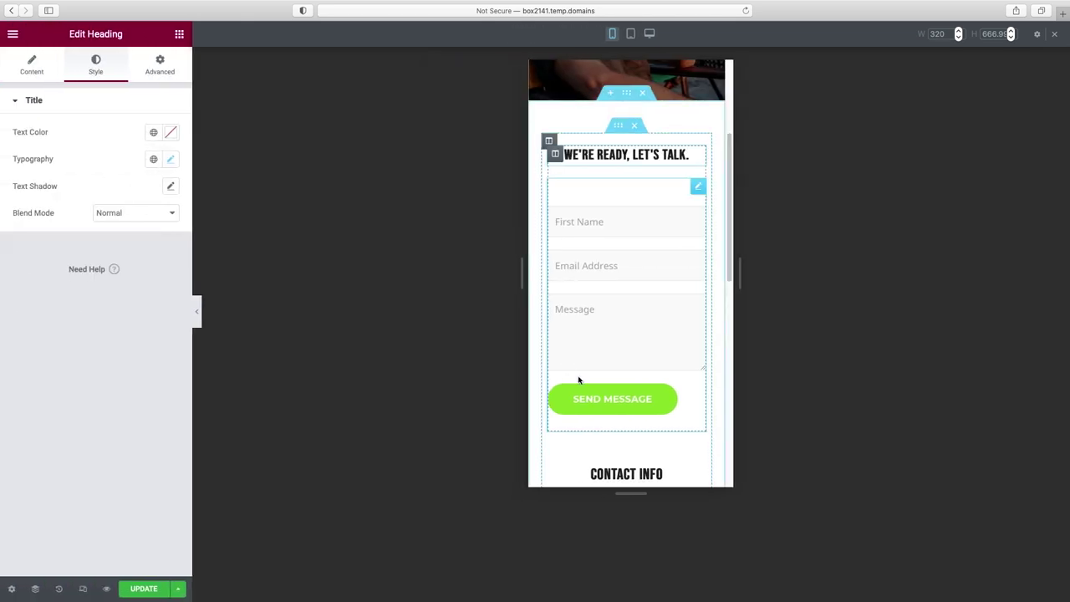
left_click(150, 592)
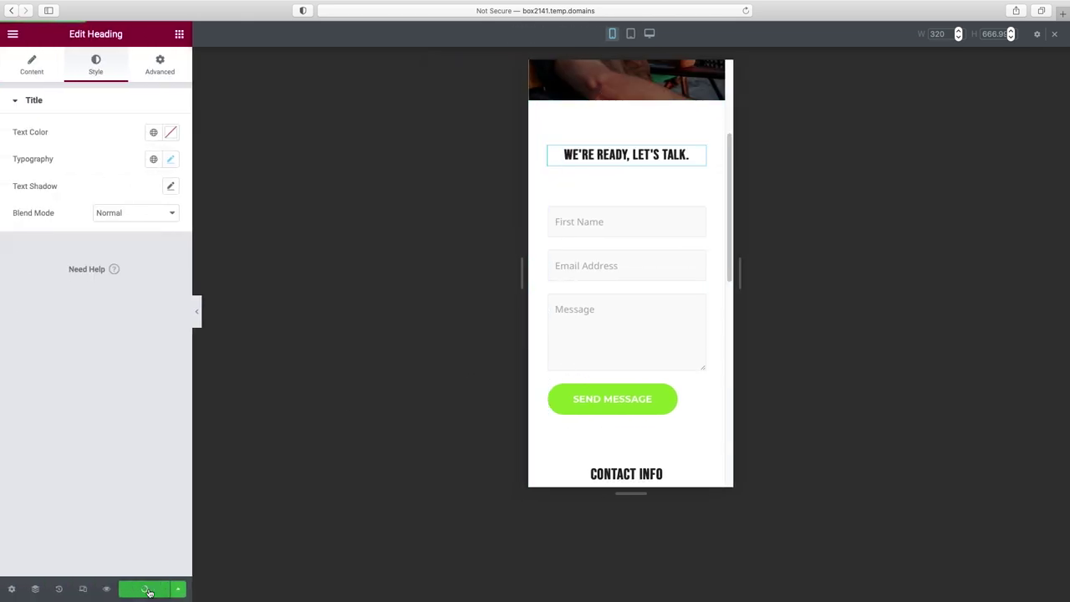
left_click(197, 311)
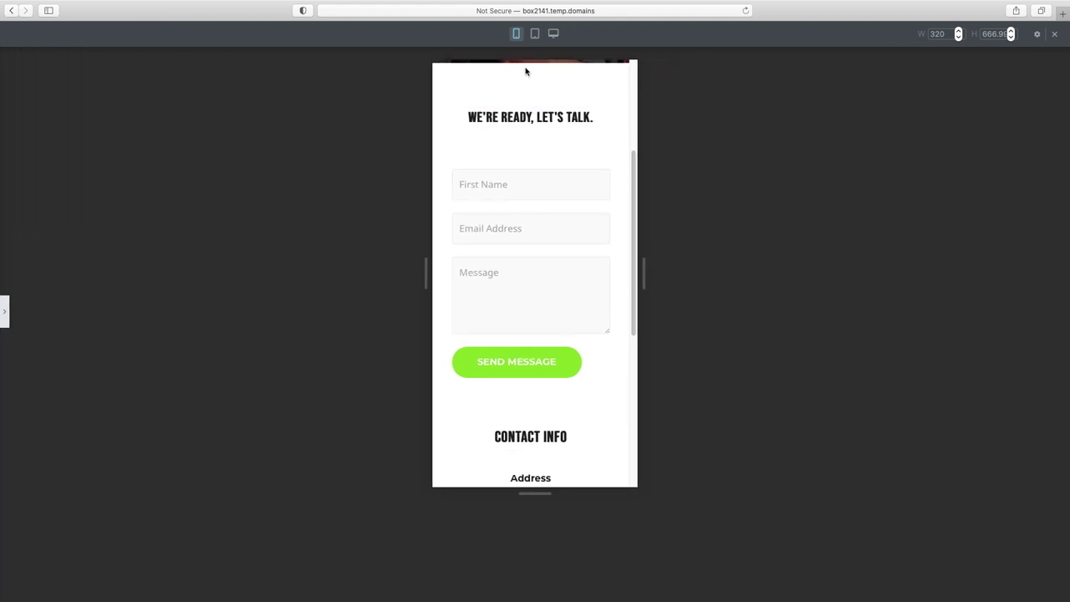
left_click(553, 34)
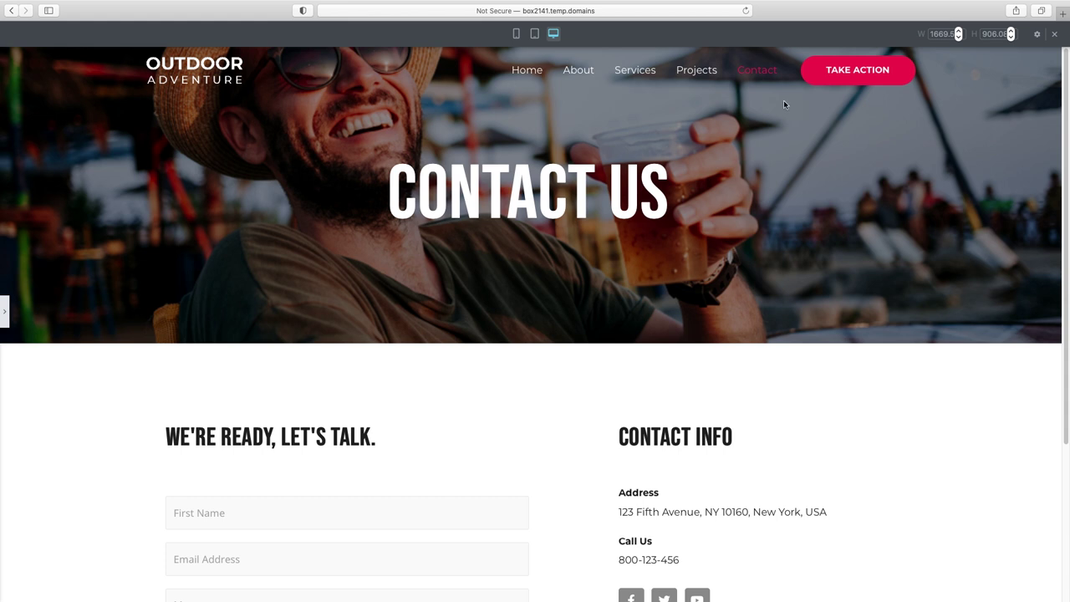
- Choose Exit to Dashboard from Elementor's main menu to return to the Contact page editor
left_click(6, 315)
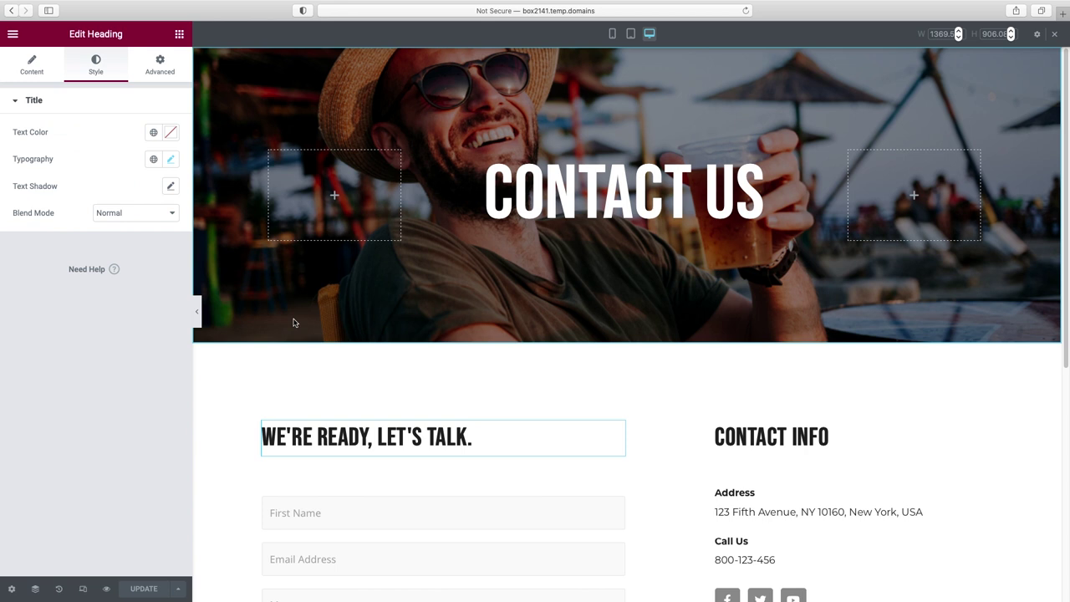
left_click(13, 36)
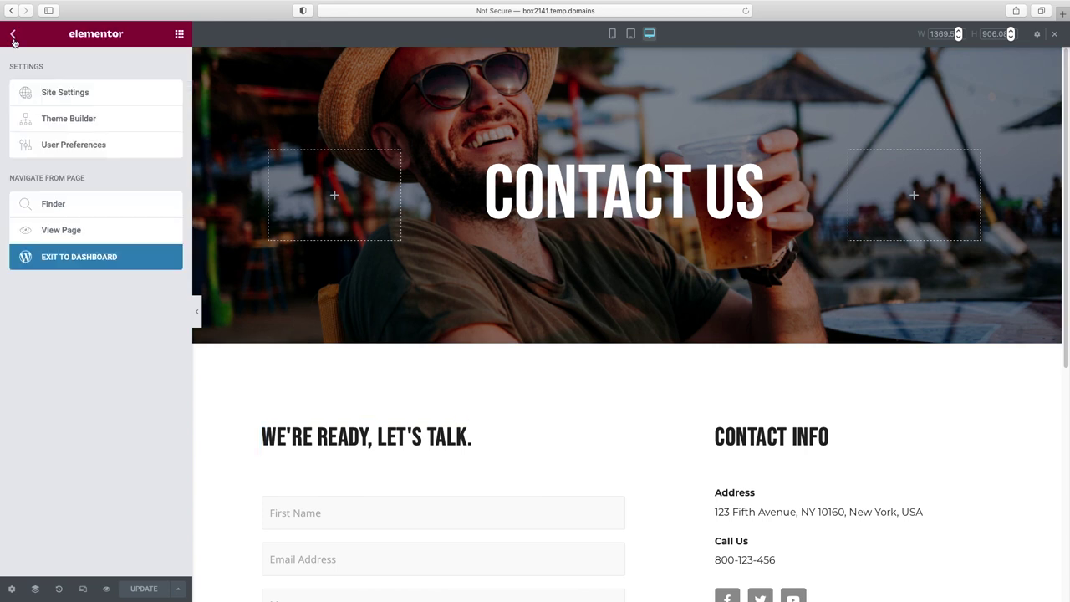
left_click(89, 261)
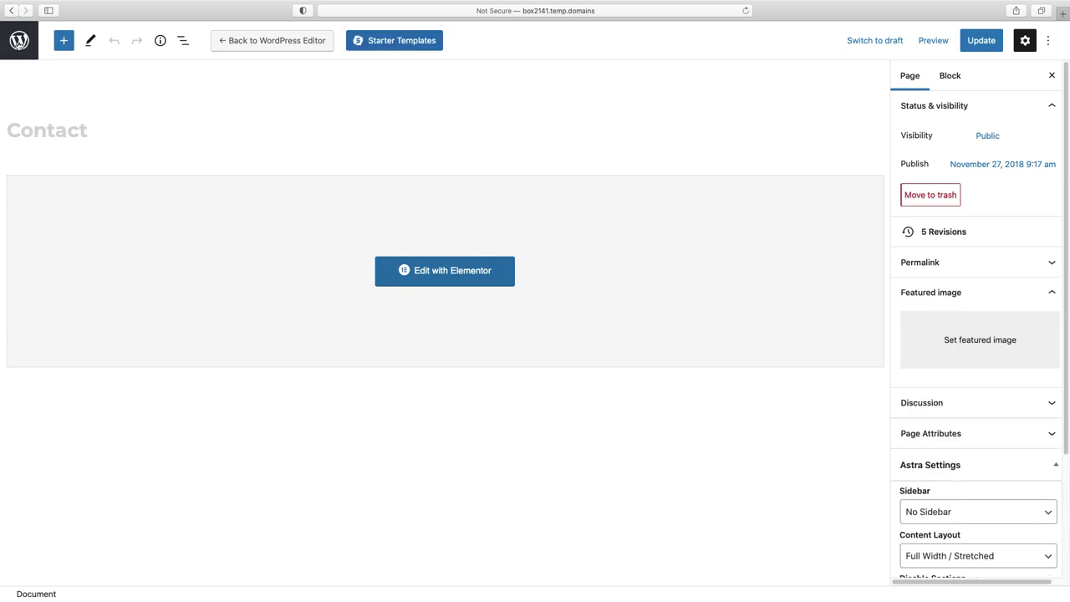
- Search Plugins > Add New for 'premium addons for elementor'
left_click(19, 40)
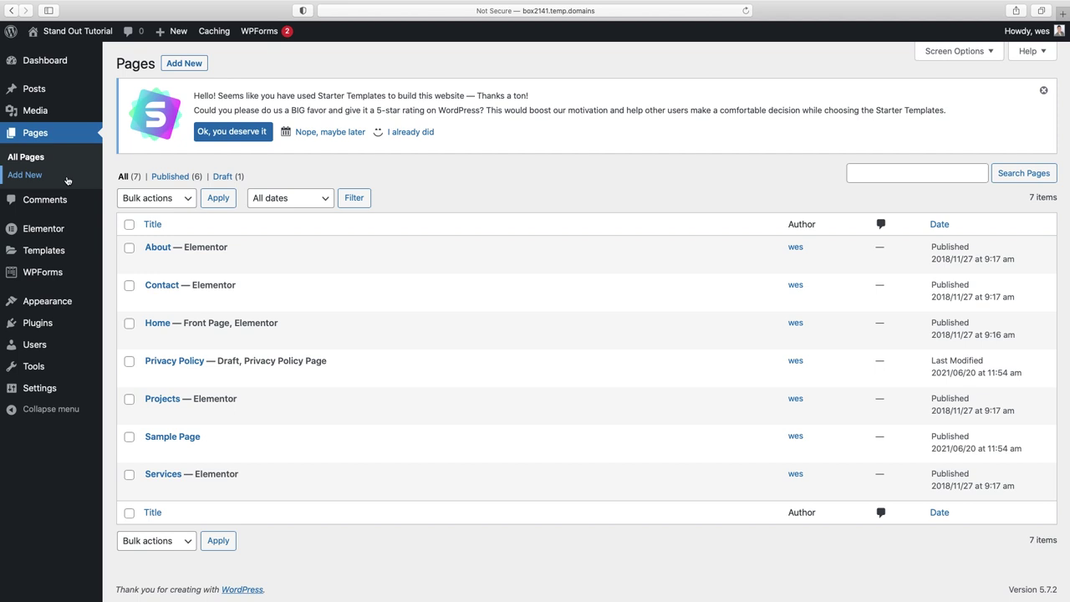
mouse_move(92, 325)
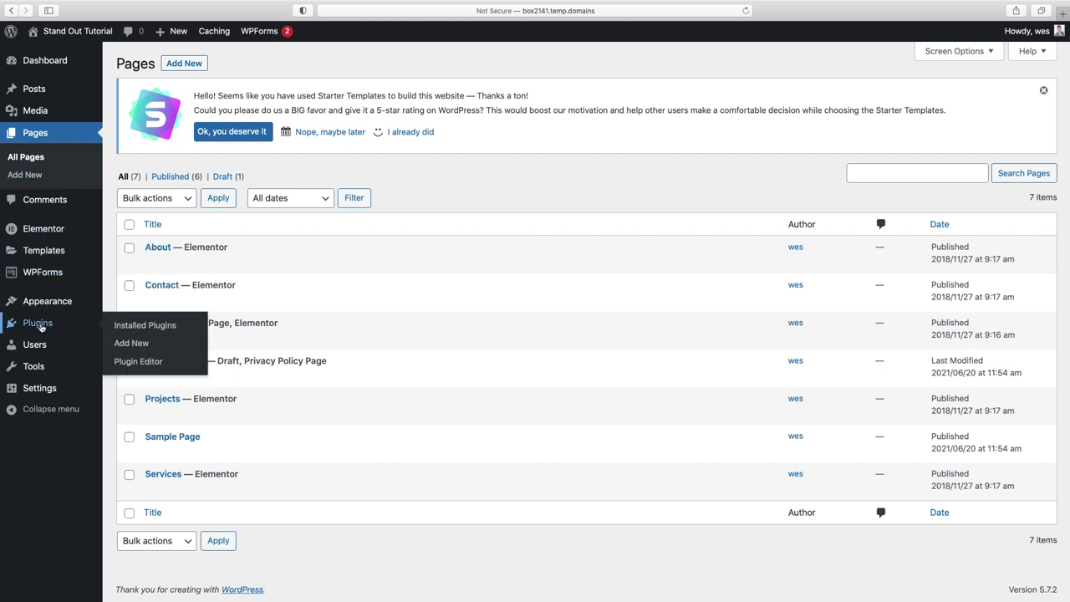
left_click(138, 343)
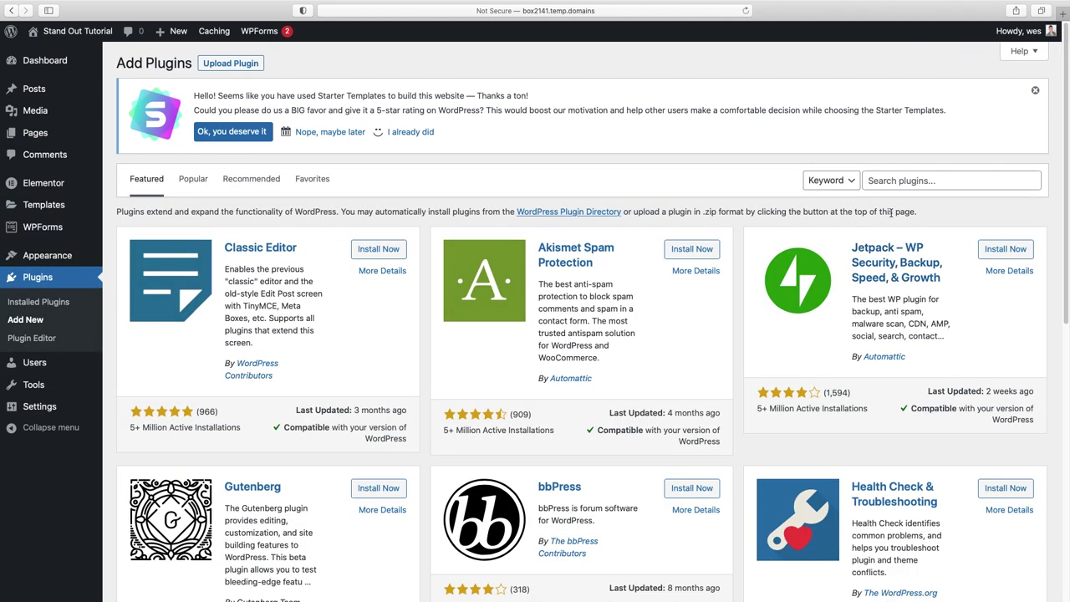
left_click(903, 182)
type("premium ")
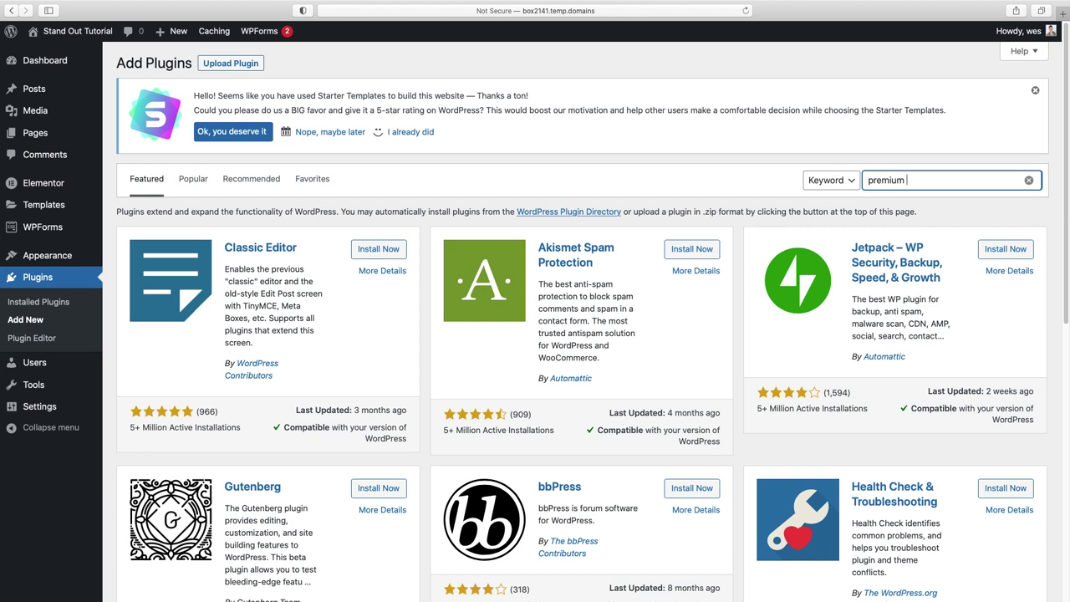
type("adding for element or")
left_click(935, 180)
key("BackSpace")
key("BackSpace")
key("BackSpace")
type("ons")
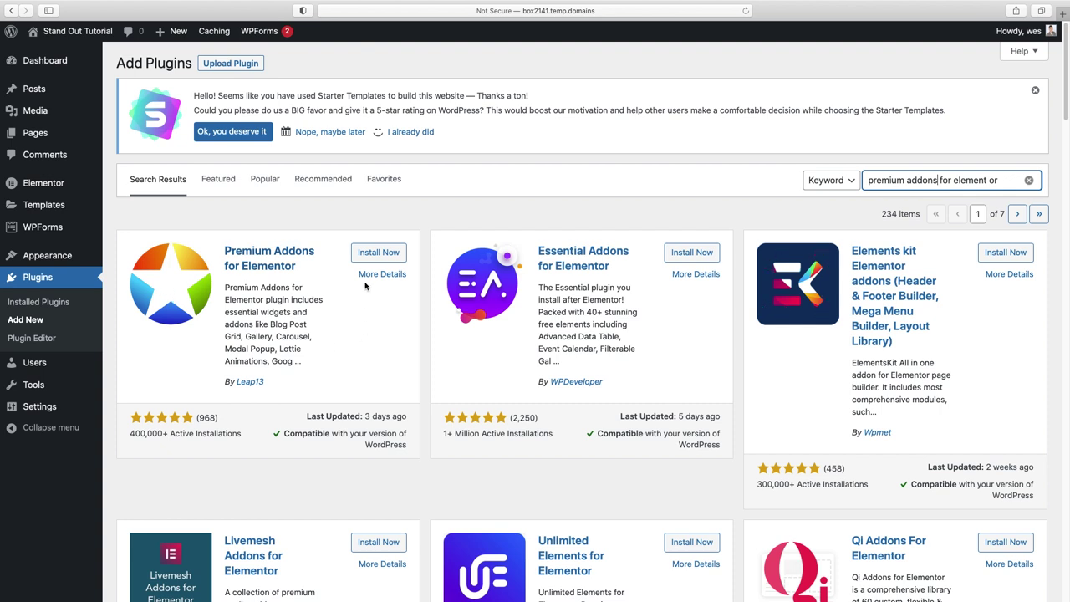
- Install and activate the Premium Addons for Elementor plugin
left_click(376, 254)
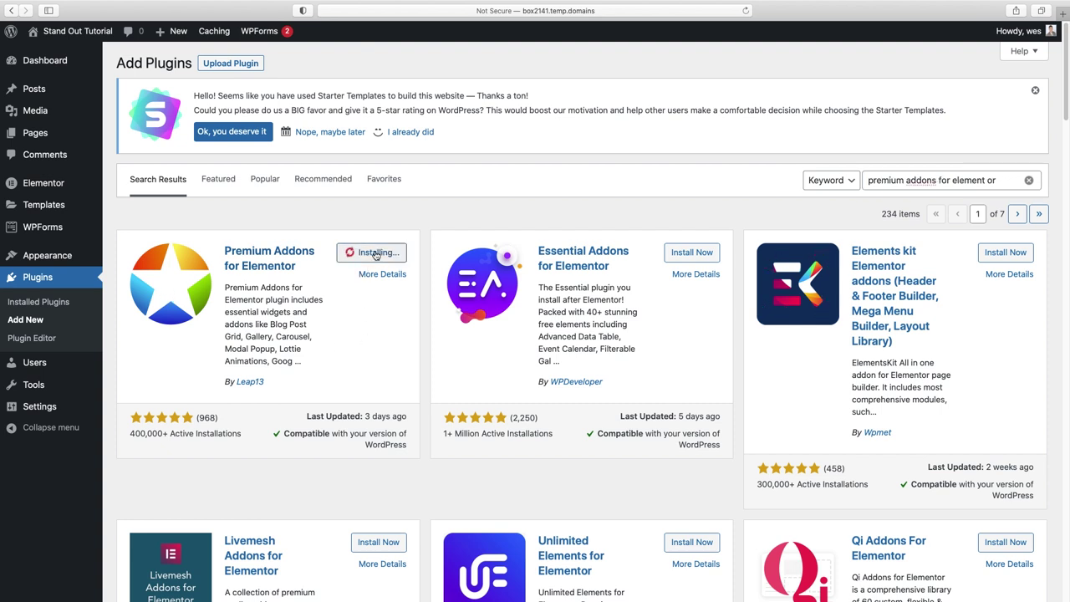
left_click(382, 253)
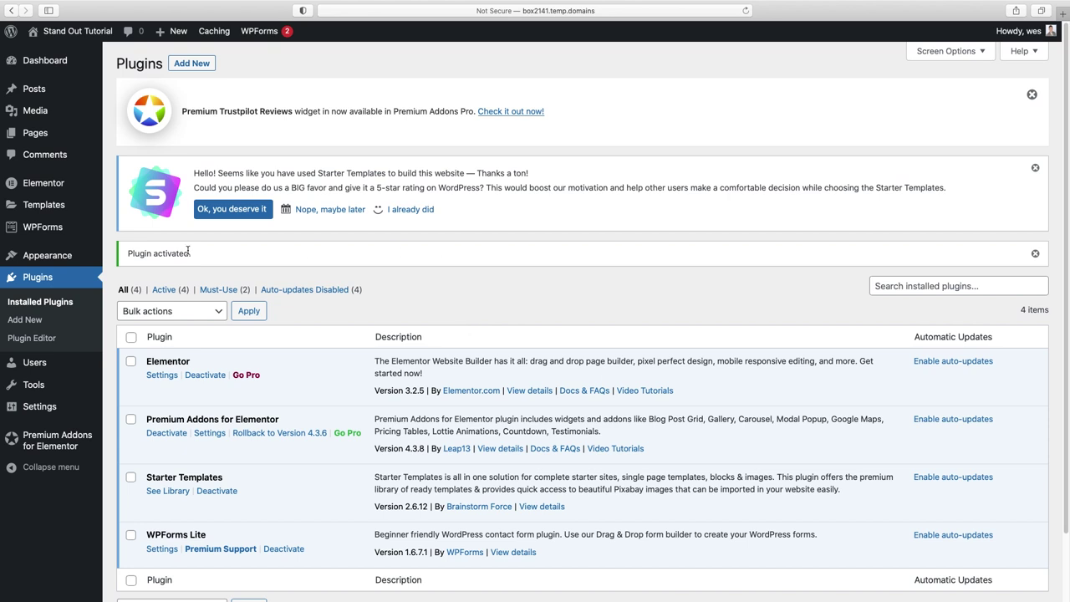
mouse_move(45, 121)
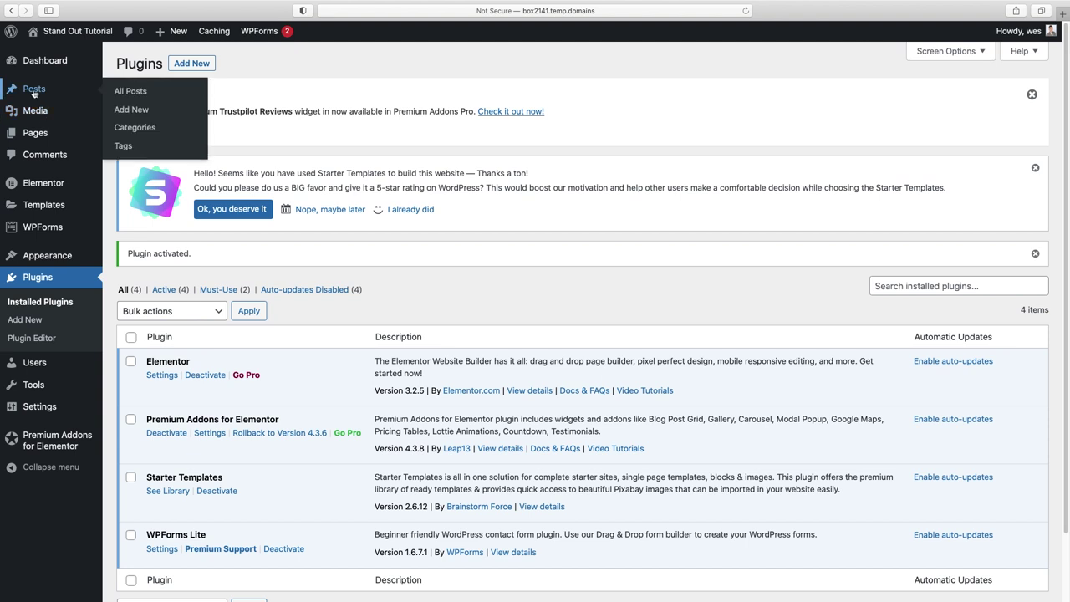
- Open the Hello world! post for editing from All Posts
left_click(140, 94)
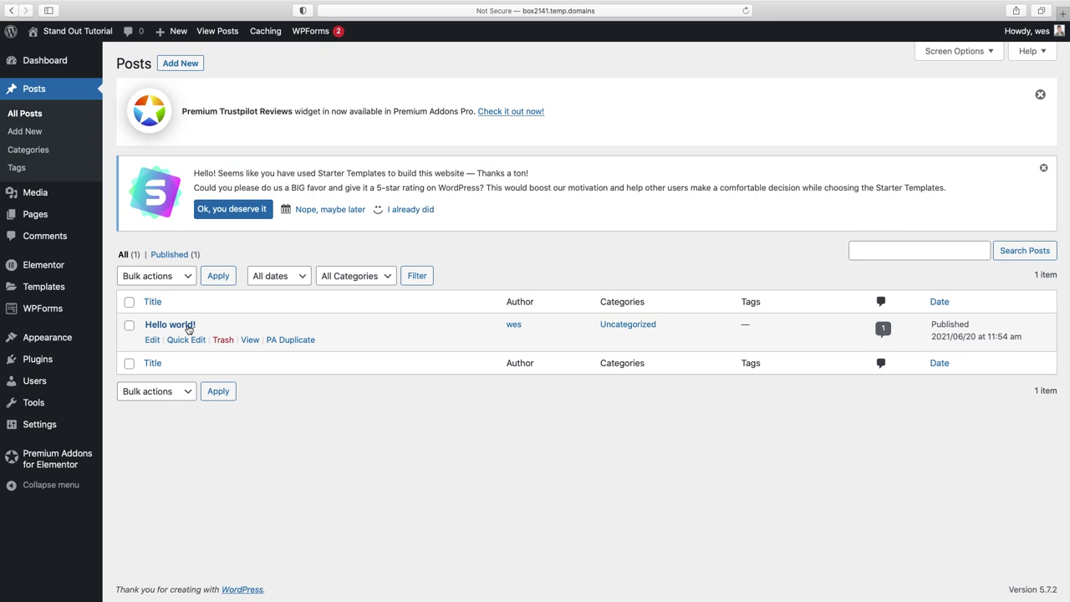
left_click(152, 341)
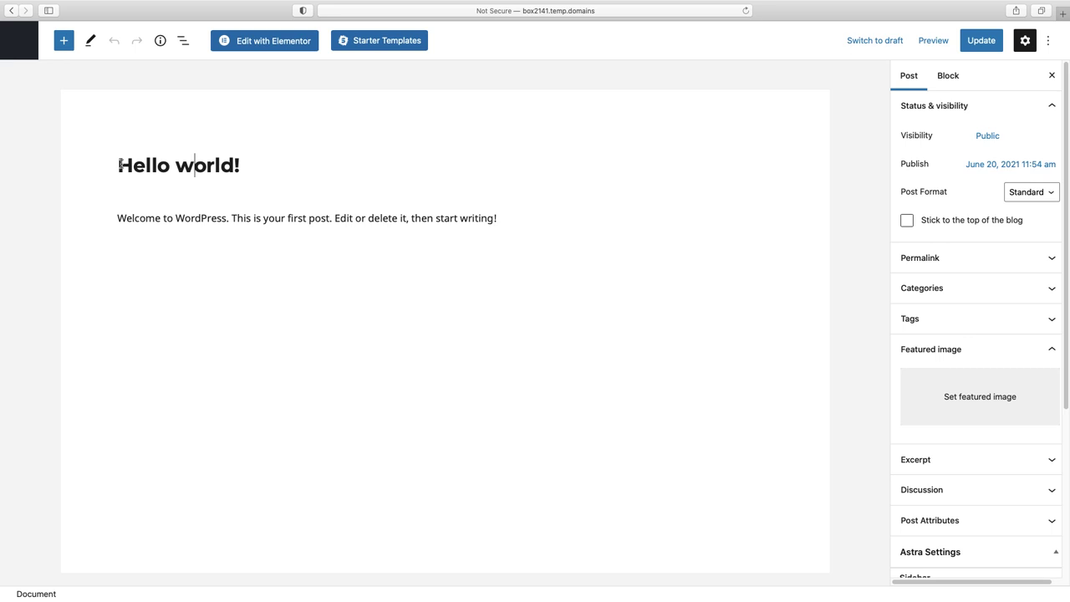
left_click_drag(120, 165, 237, 167)
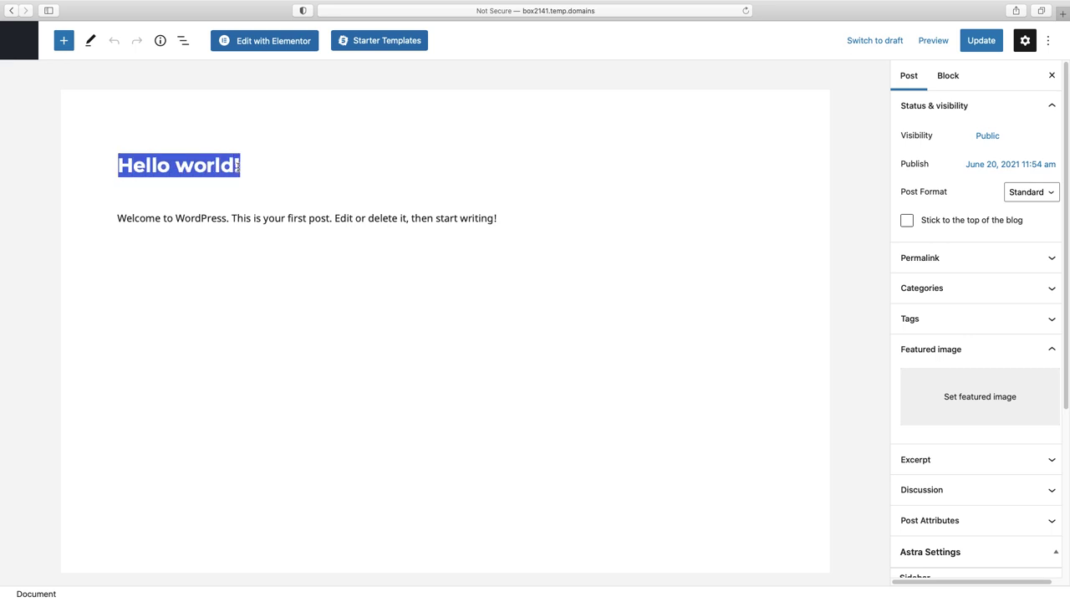
left_click(121, 218)
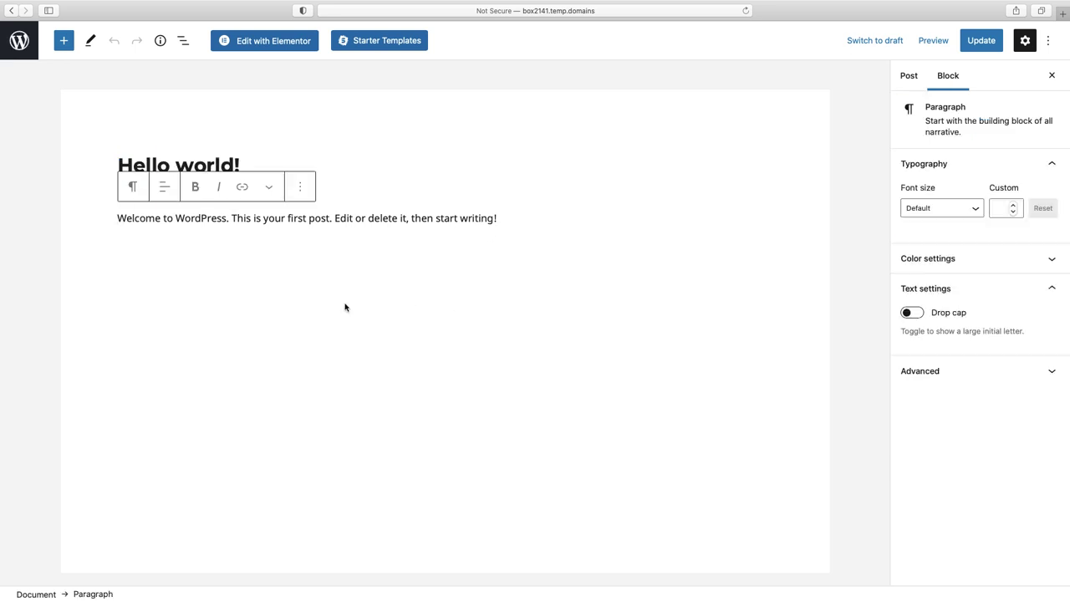
left_click(533, 436)
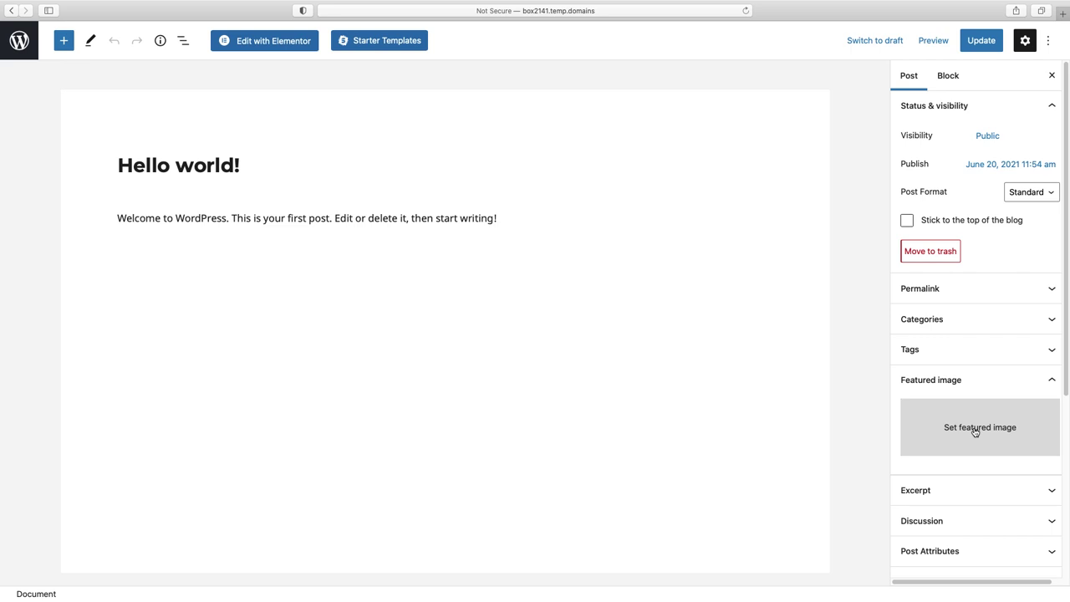
- Set the friends-by-the-blue-van photo as the featured image and update the post
left_click(986, 429)
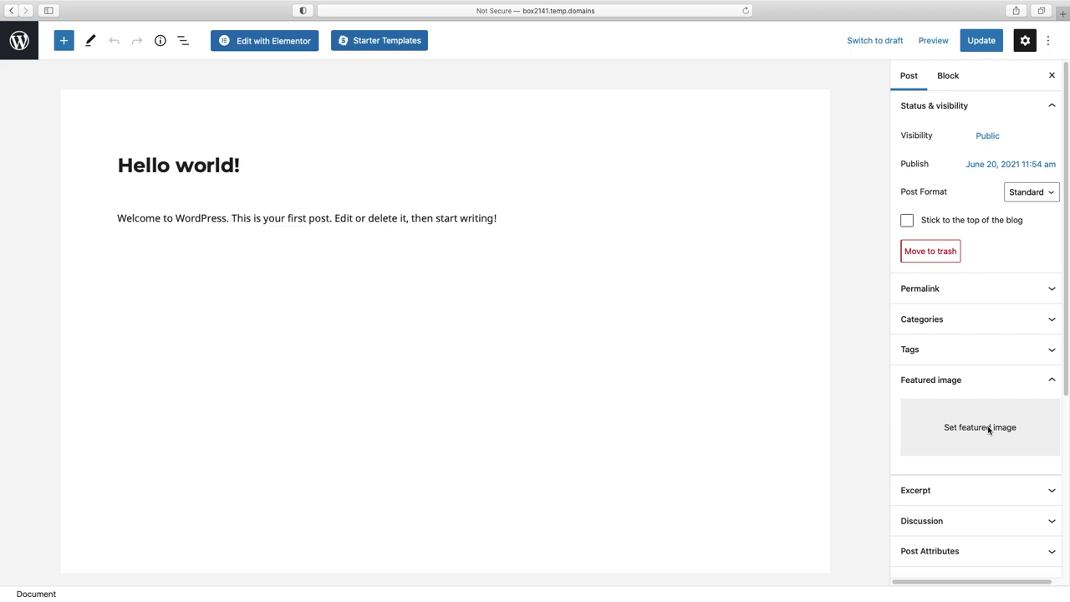
left_click(983, 427)
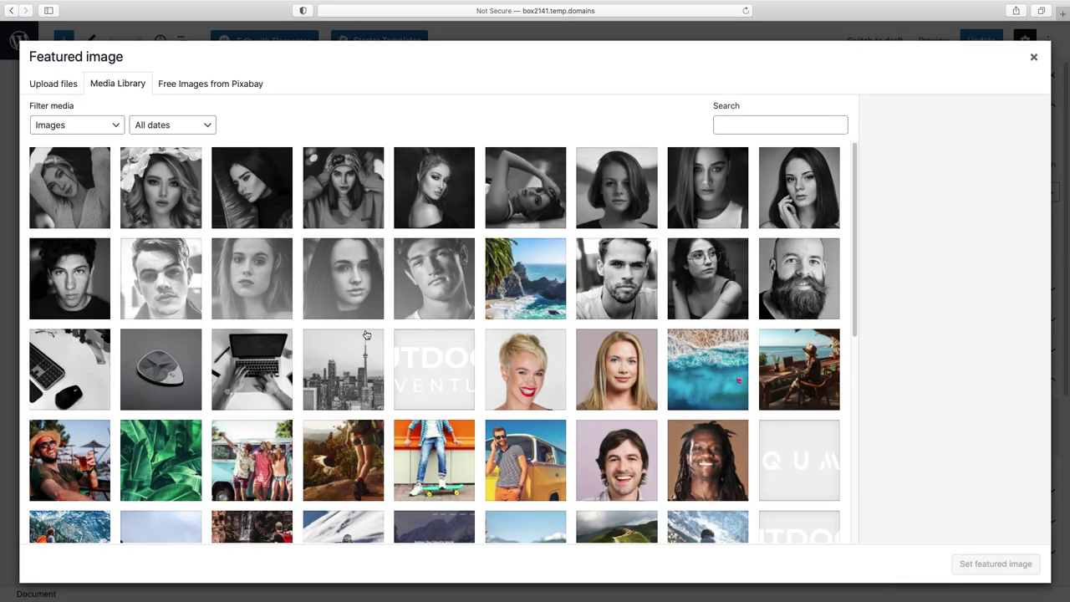
left_click(256, 460)
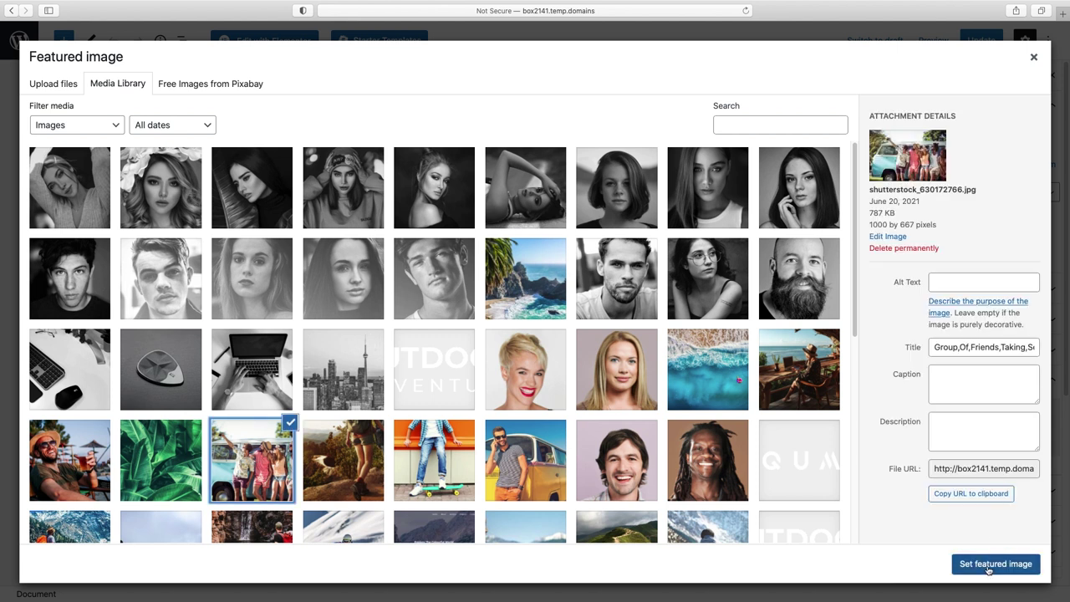
left_click(989, 567)
left_click(974, 43)
left_click(19, 40)
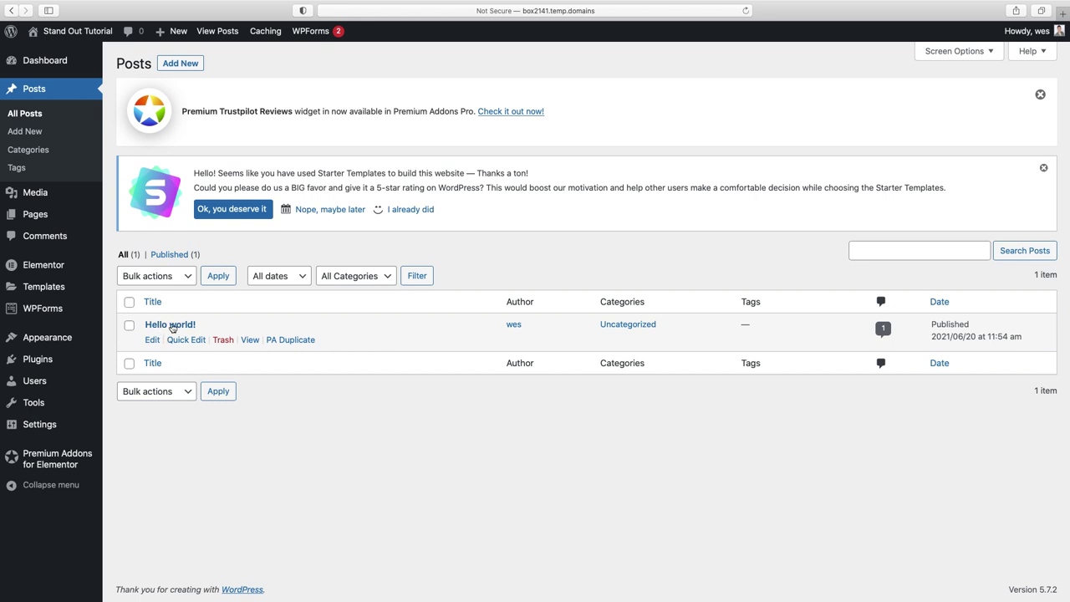
- Make two PA Duplicate copies of Hello world! and strip 'Duplicated:' from the first copy's title
left_click(291, 340)
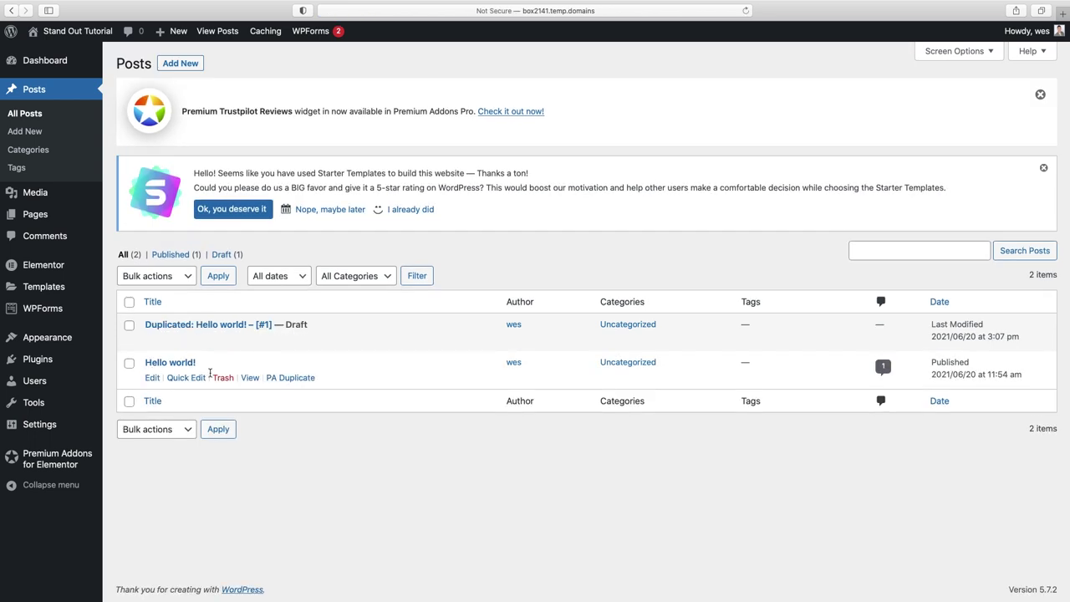
left_click(291, 383)
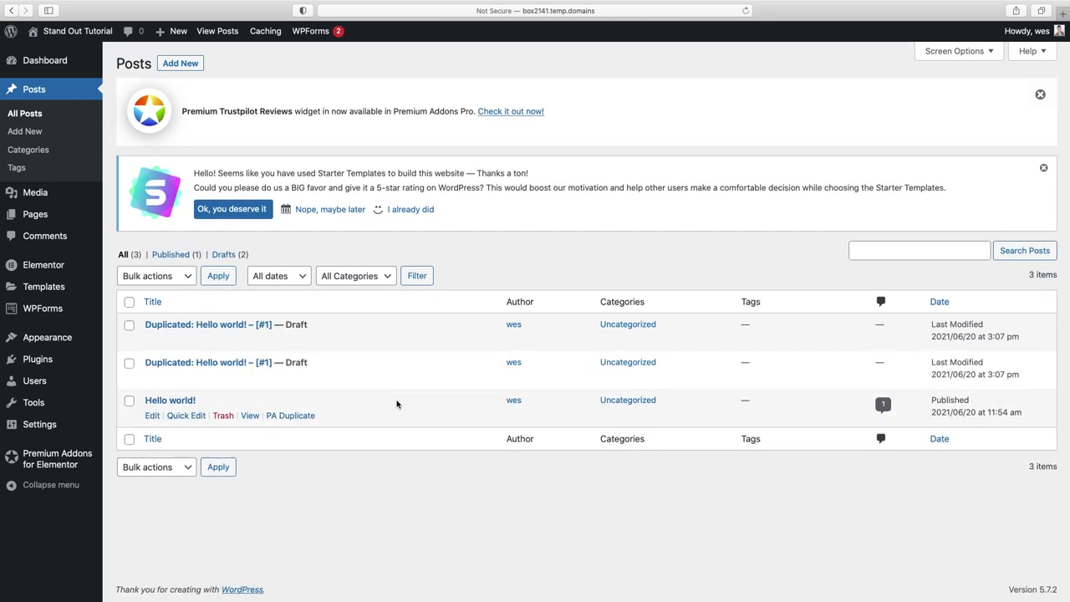
left_click(197, 329)
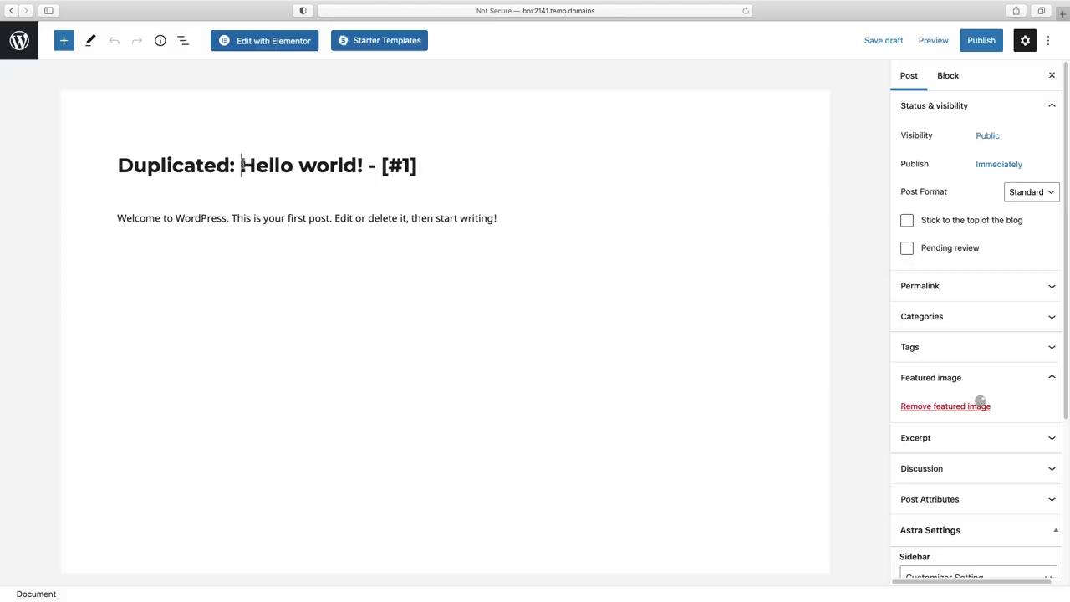
left_click_drag(241, 164, 117, 165)
key("BackSpace")
left_click_drag(237, 164, 334, 170)
- Title the first duplicate 'Hello world Part 2', replace its featured image, and publish it
type("Part 2")
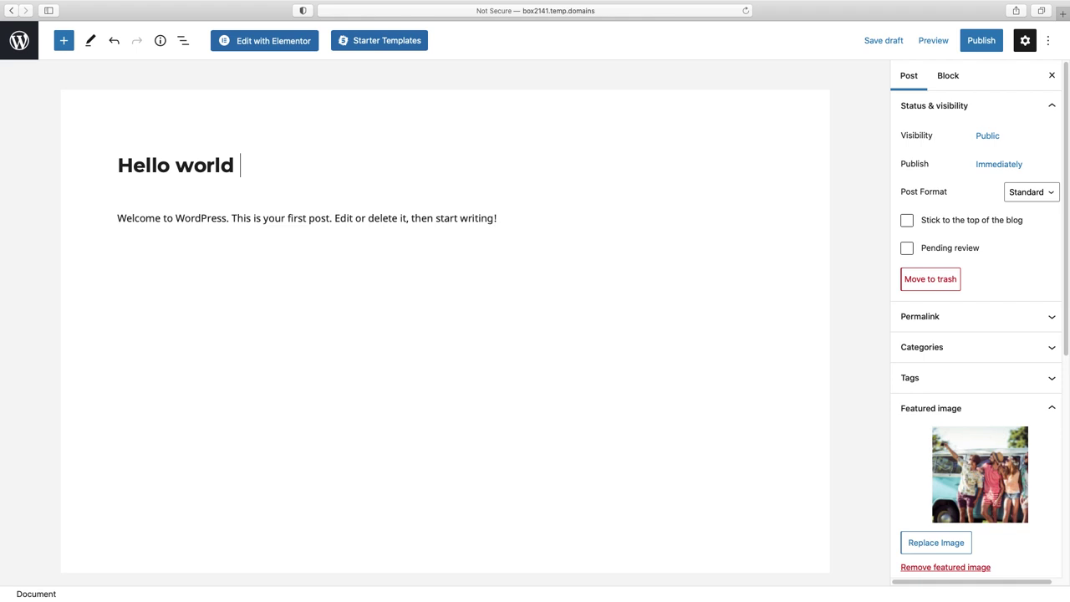
left_click(953, 542)
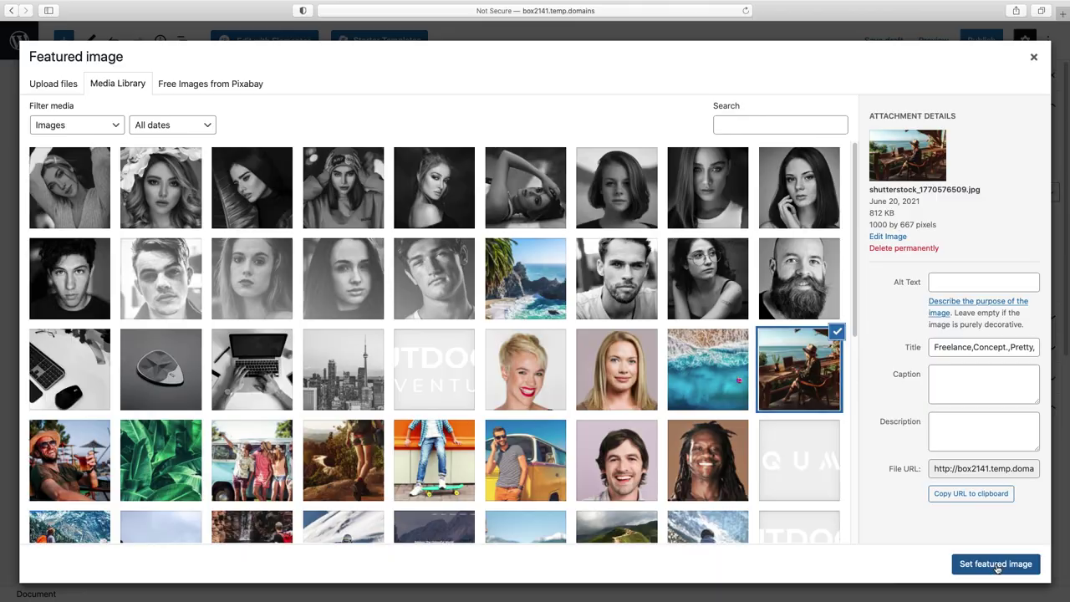
left_click(997, 564)
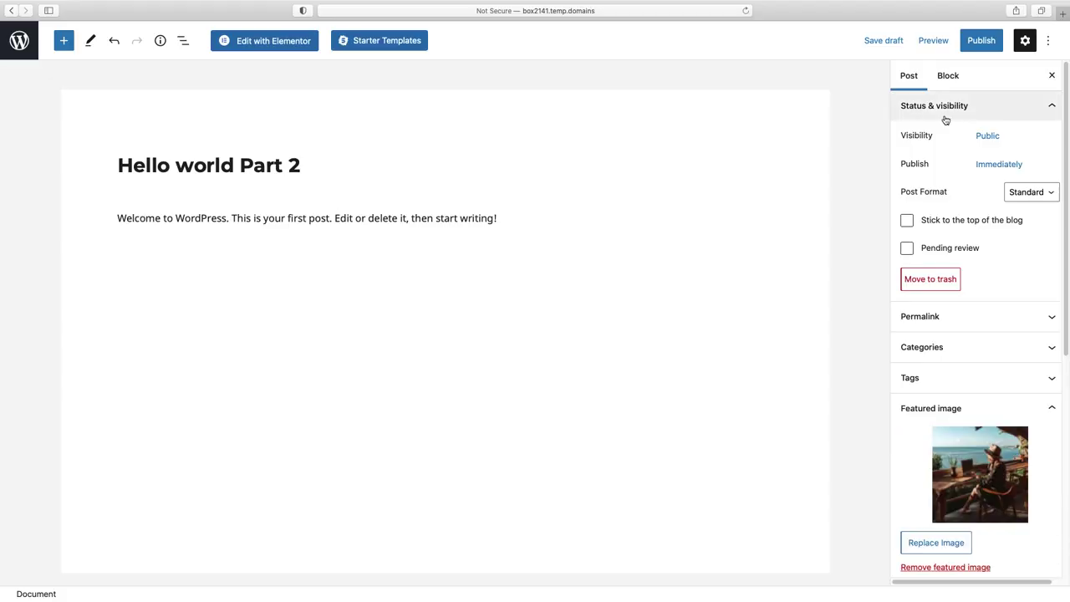
left_click(983, 40)
left_click(975, 40)
left_click(28, 44)
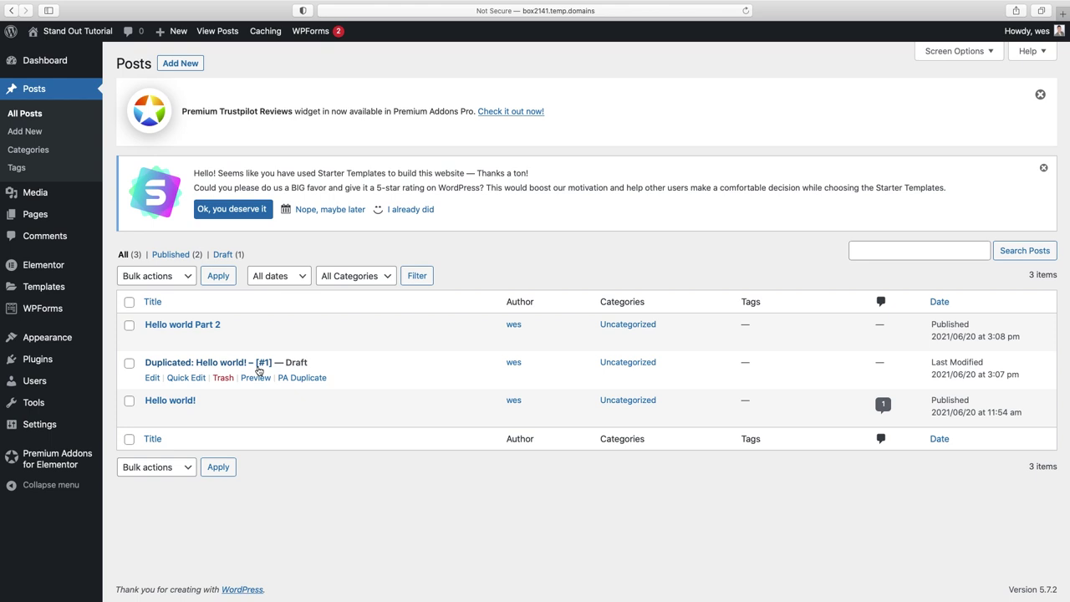
- Retitle the other duplicate 'Hello world! Part 3', feature the yellow van photo, and publish it
left_click(184, 365)
left_click_drag(242, 165, 93, 169)
key("BackSpace")
left_click_drag(243, 166, 371, 168)
type("Pa")
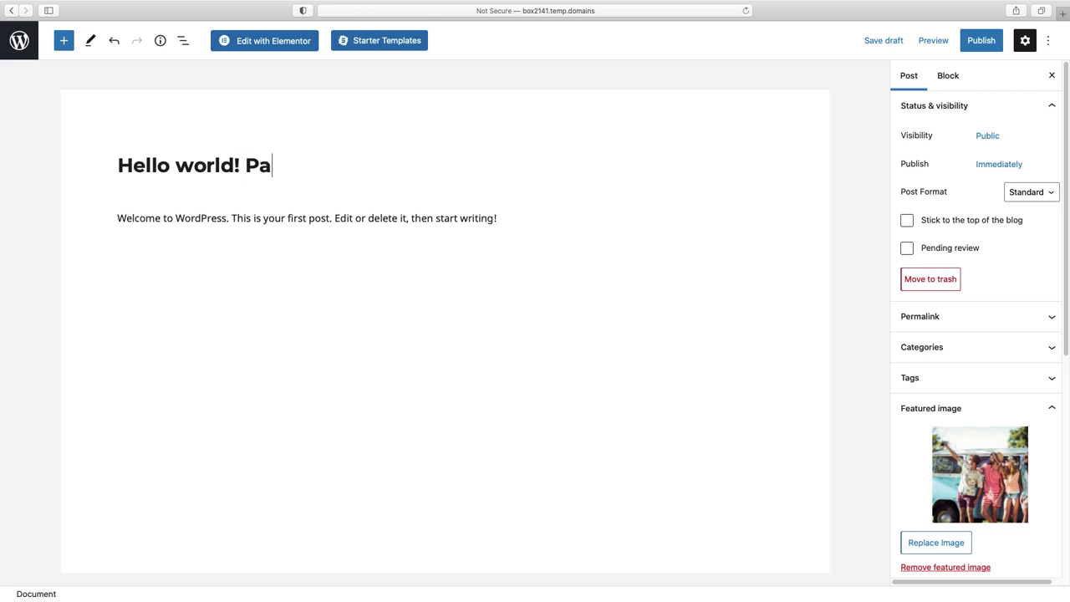
type("rt 3")
left_click(976, 496)
left_click(528, 412)
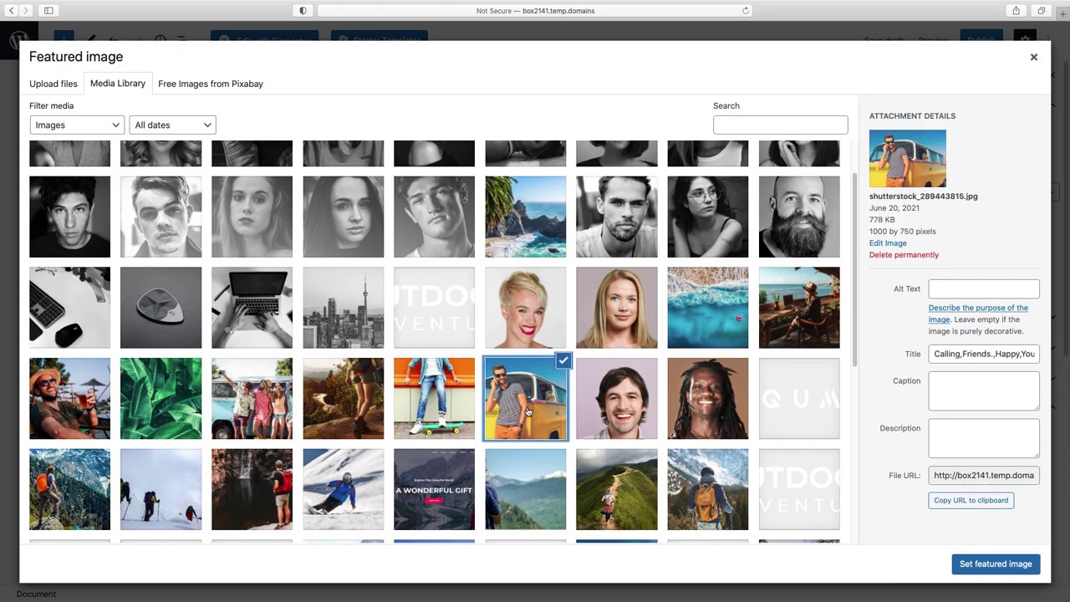
left_click(1019, 565)
left_click(982, 42)
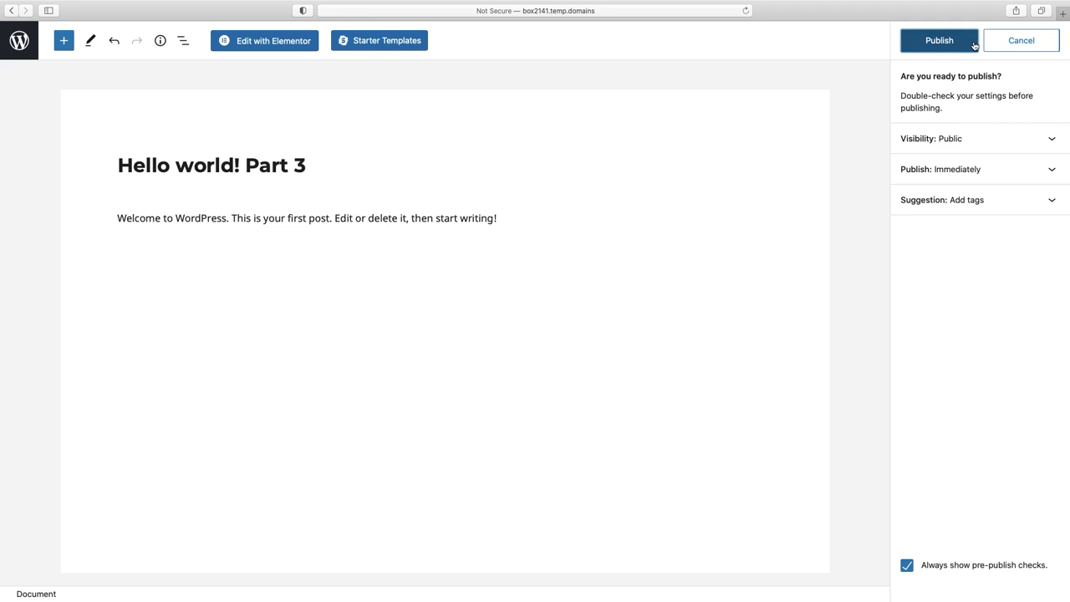
left_click(961, 41)
left_click(19, 40)
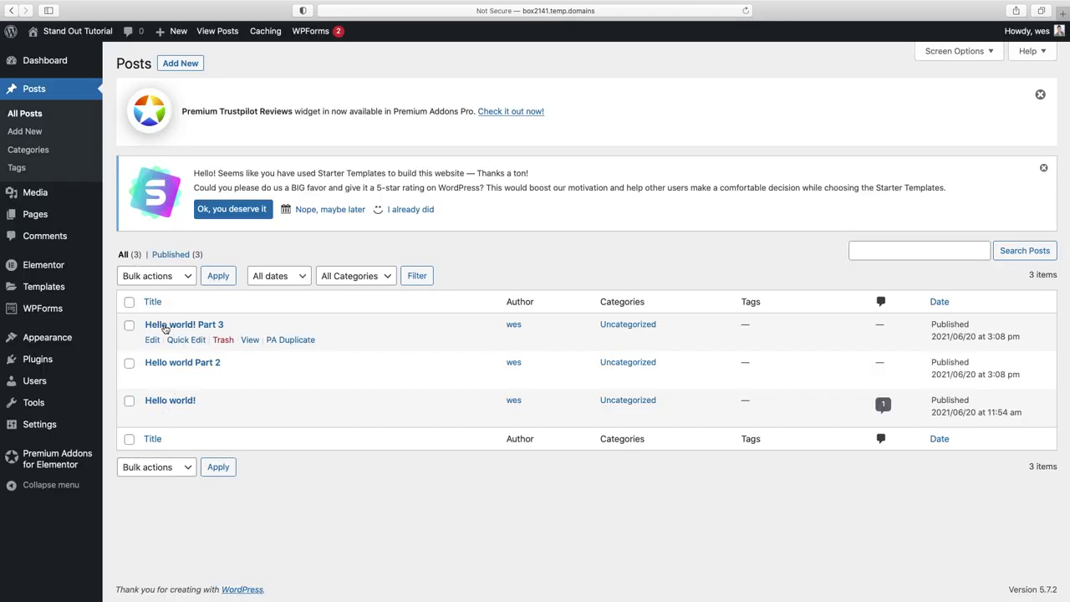
- Duplicate the About page from the Pages list
left_click(31, 216)
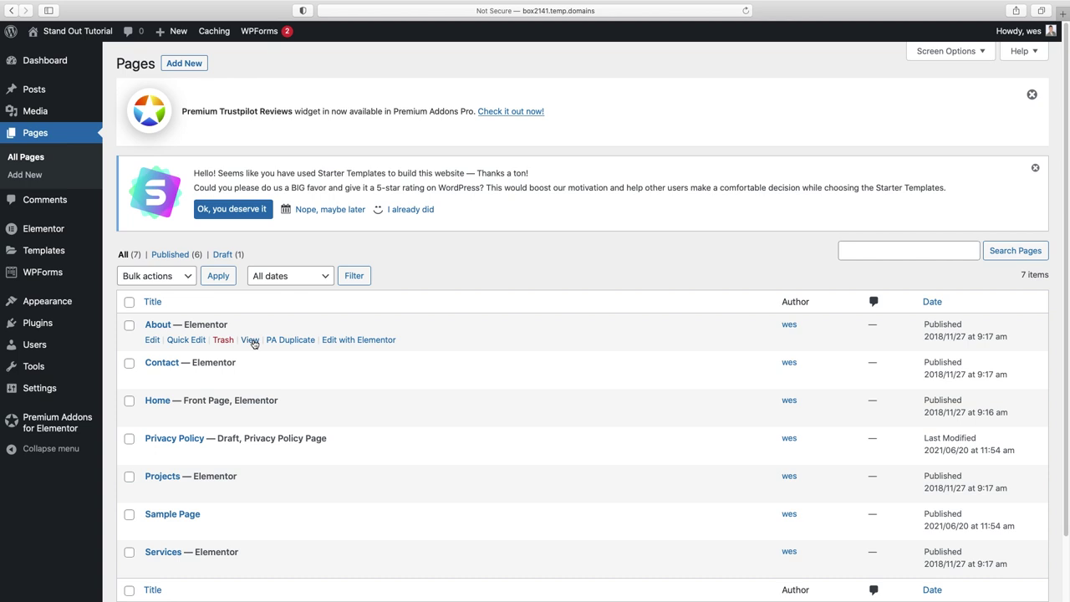
scroll(253, 342, "down", 1)
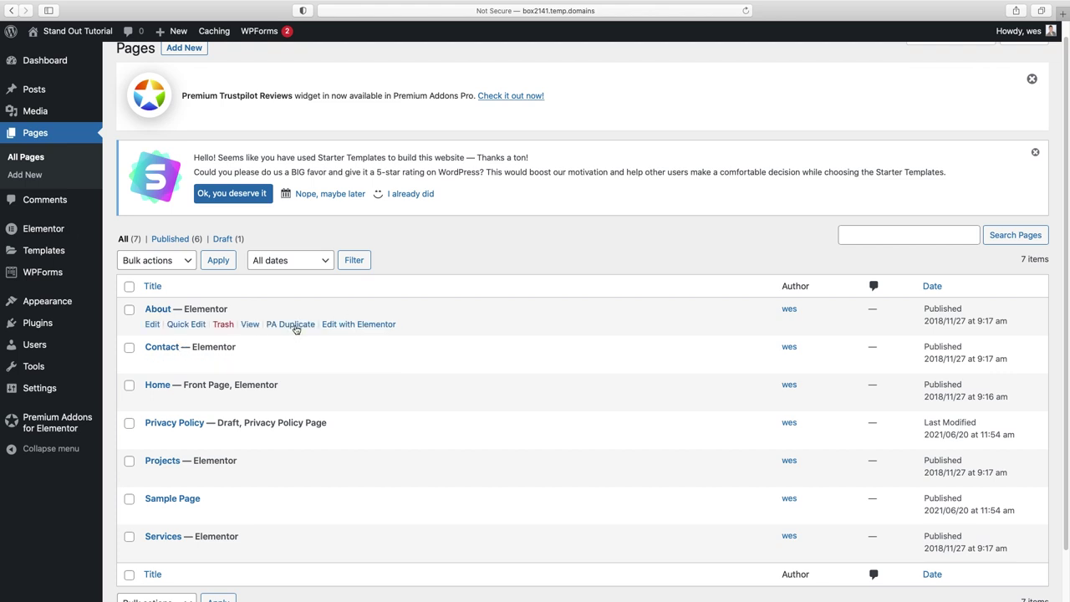
left_click(292, 325)
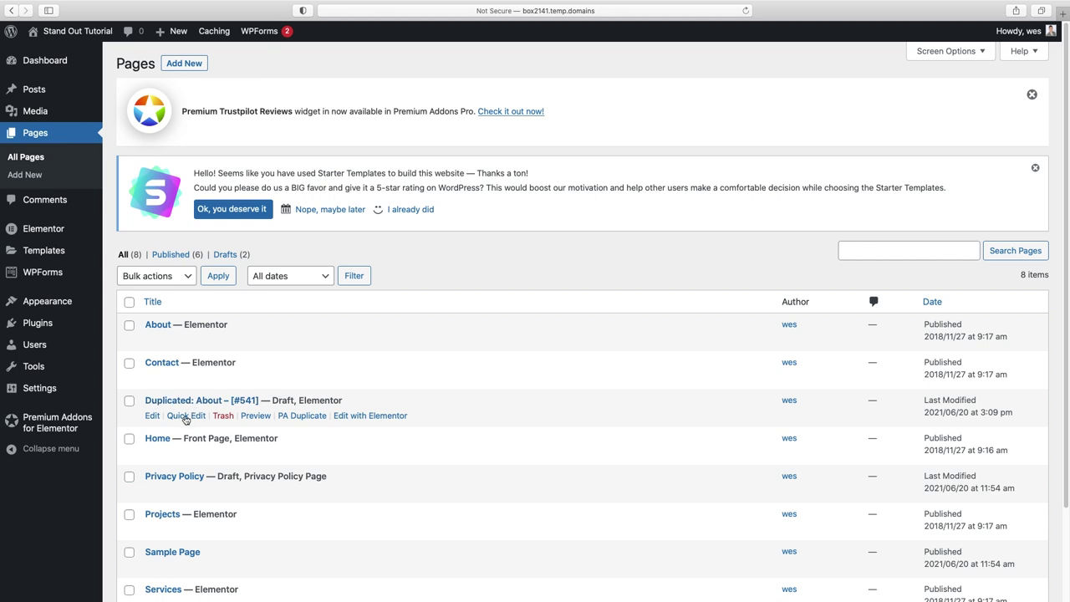
- Quick Edit the copy to title 'Blog' with status Published, then open it in Elementor
left_click(185, 416)
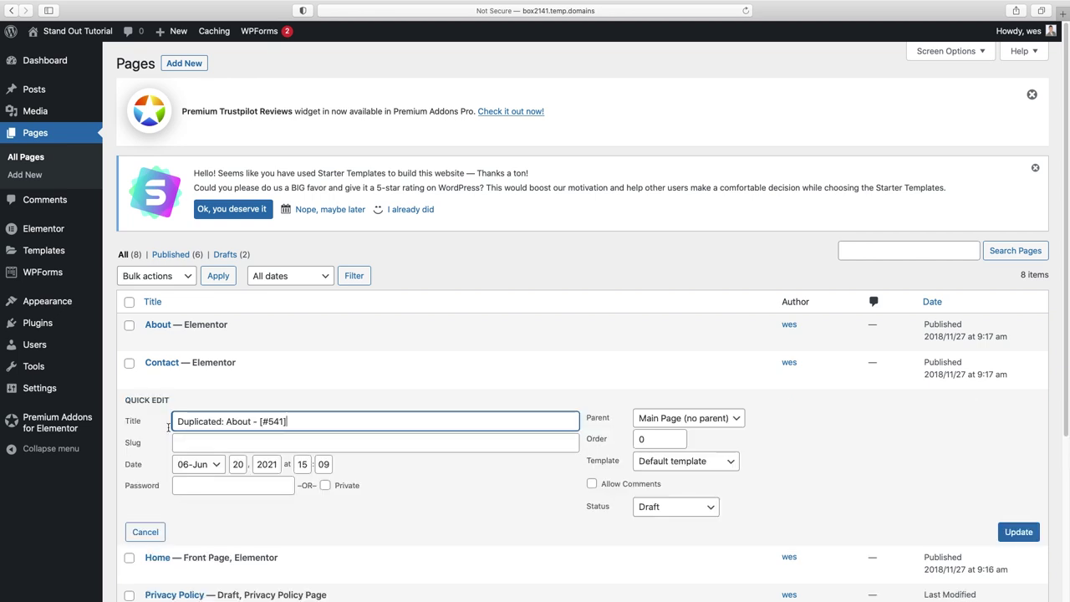
left_click_drag(302, 422, 140, 421)
type("Blog")
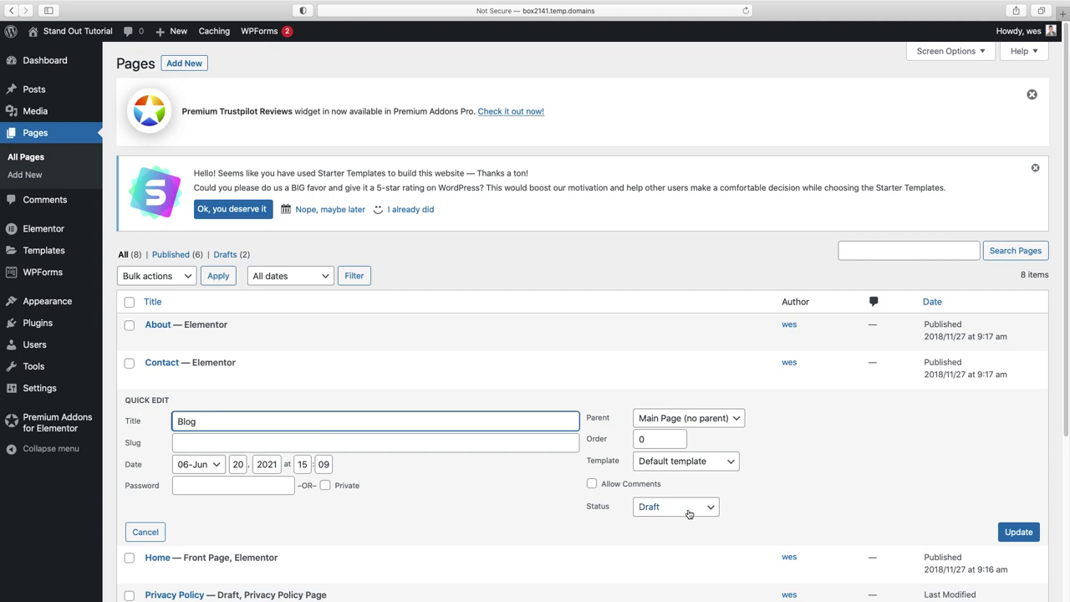
left_click(685, 508)
left_click(678, 486)
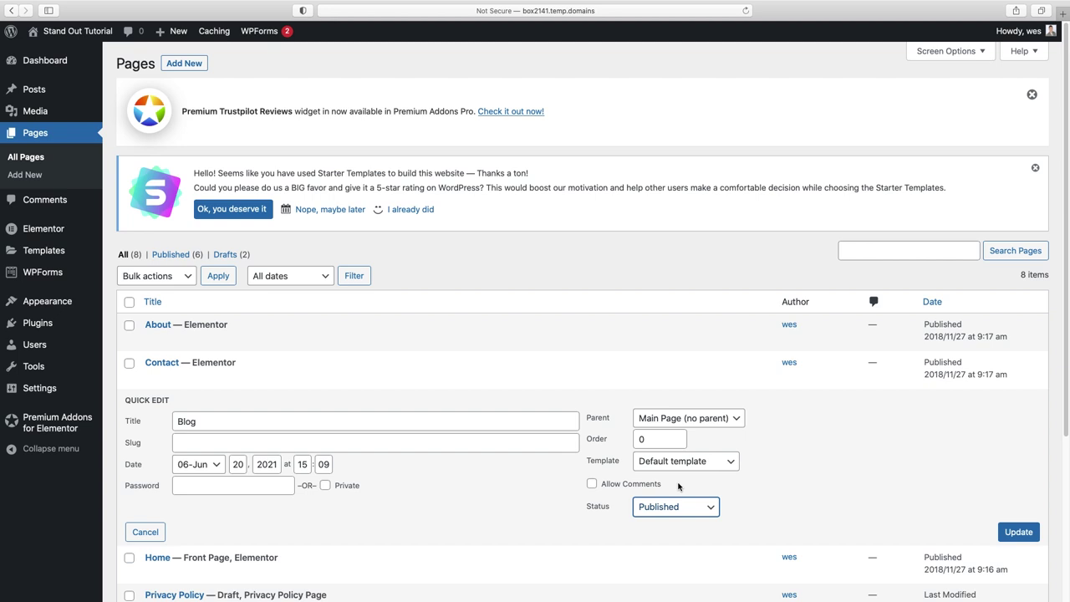
left_click(1022, 532)
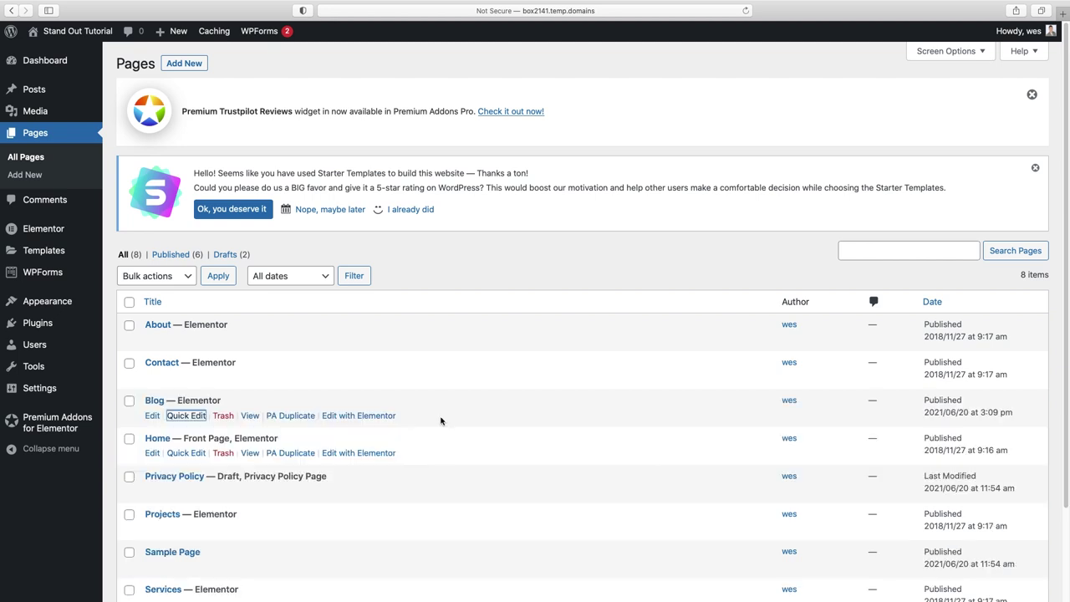
left_click(347, 419)
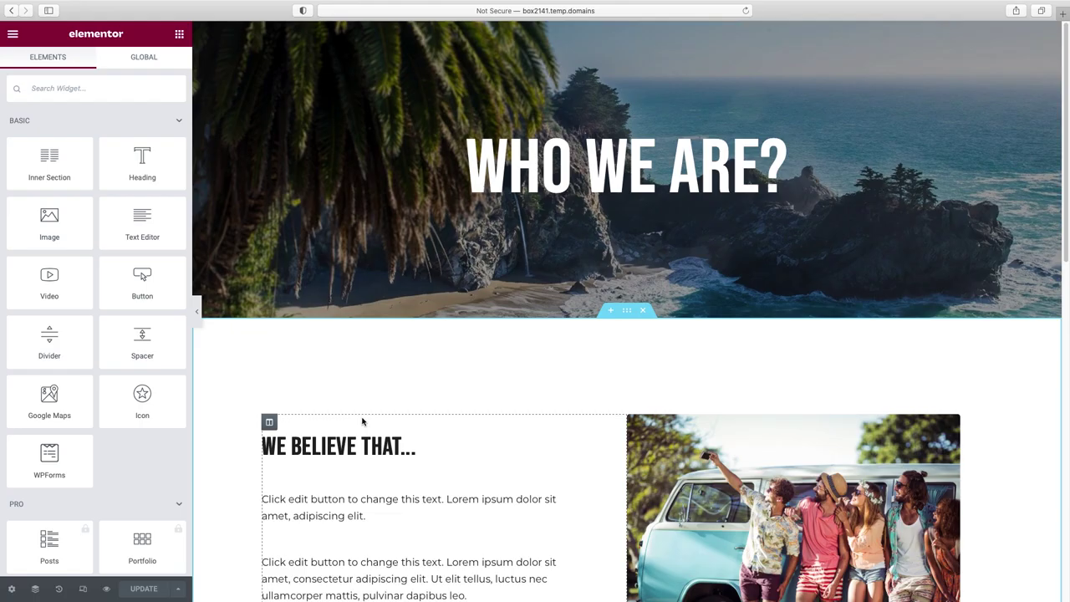
- Delete the We Believe That and Meet the Team sections from the Blog page
scroll(813, 444, "down", 5)
scroll(813, 443, "up", 5)
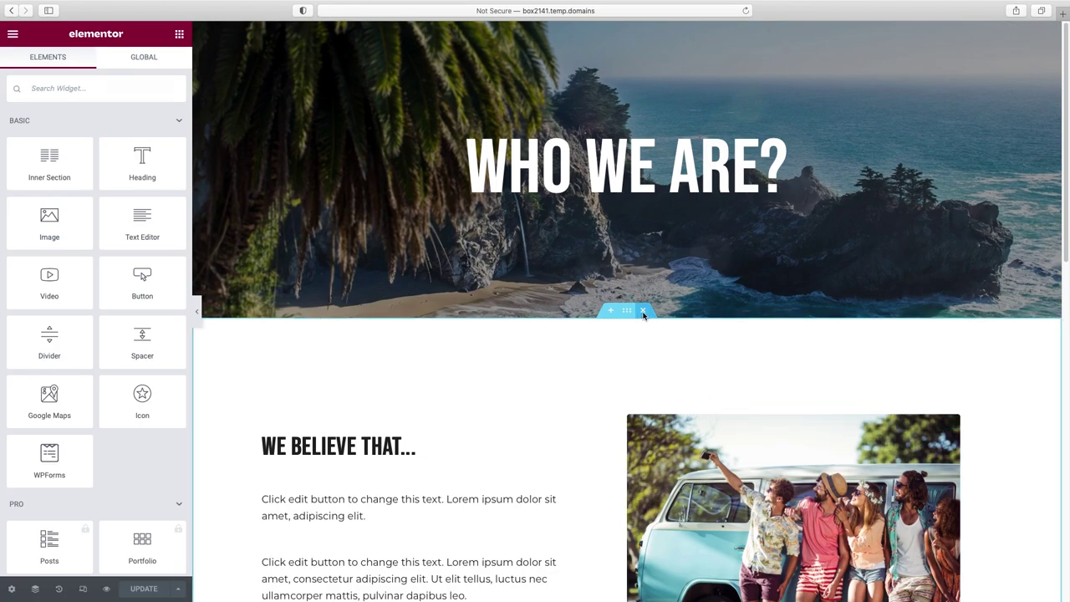
left_click(643, 311)
left_click(643, 311)
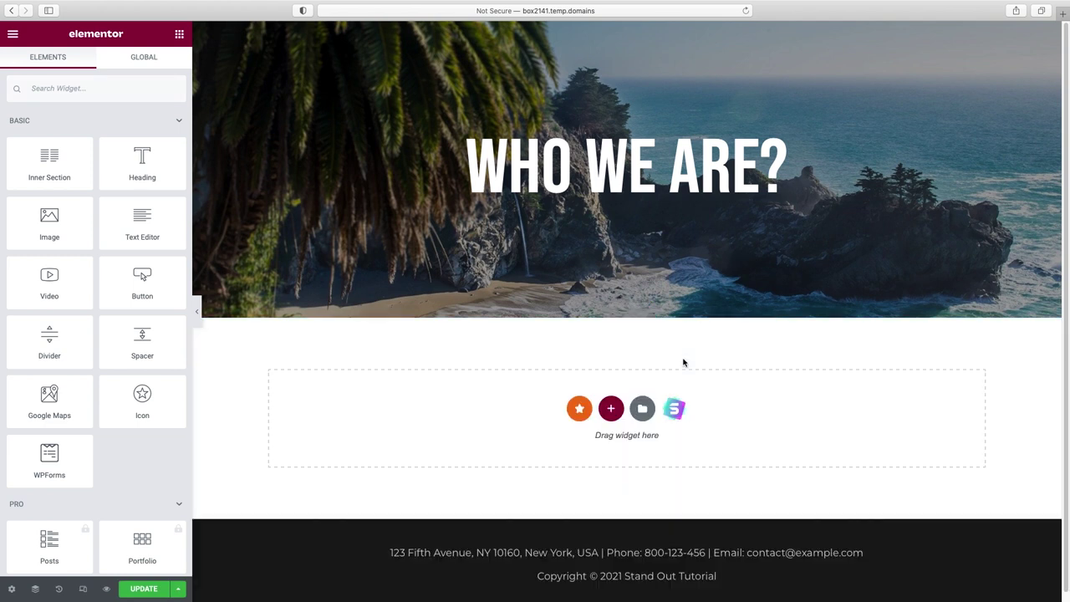
- Change the hero heading text from 'Who We Are?' to 'all the latest'
left_click(679, 185)
triple_click(62, 148)
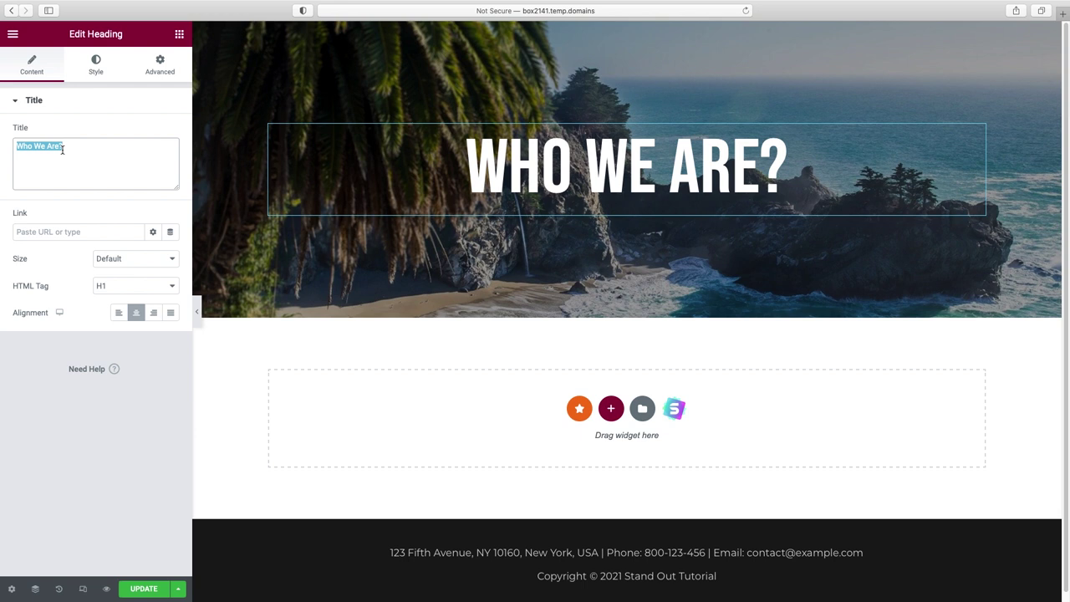
type("all teh")
key("BackSpace")
key("BackSpace")
type("he latest")
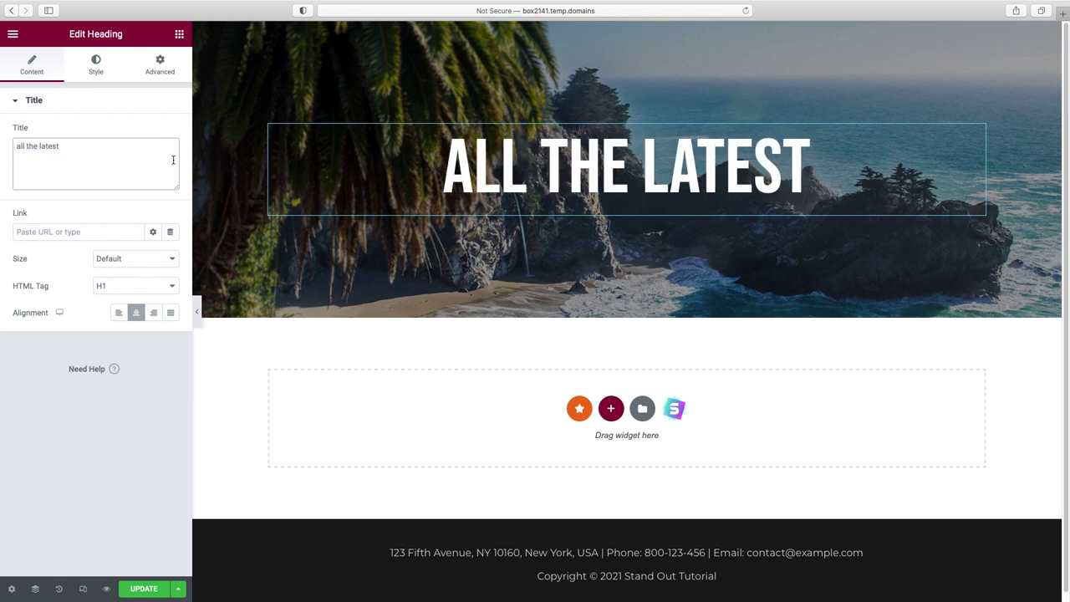
- Review the hero section's background style settings, then return to the widget list
left_click(626, 31)
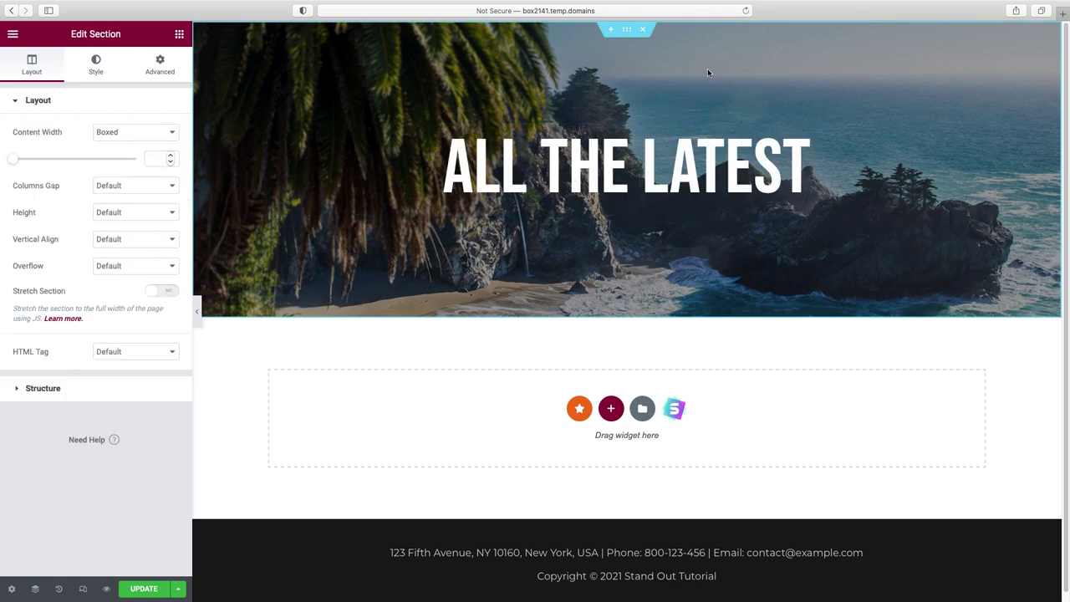
left_click(95, 66)
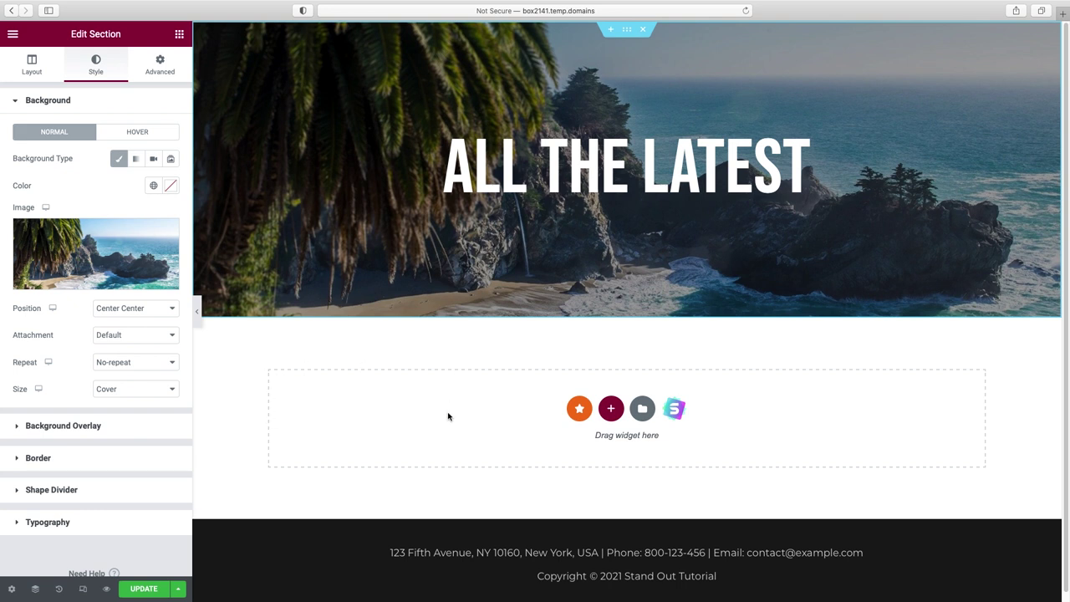
left_click(179, 34)
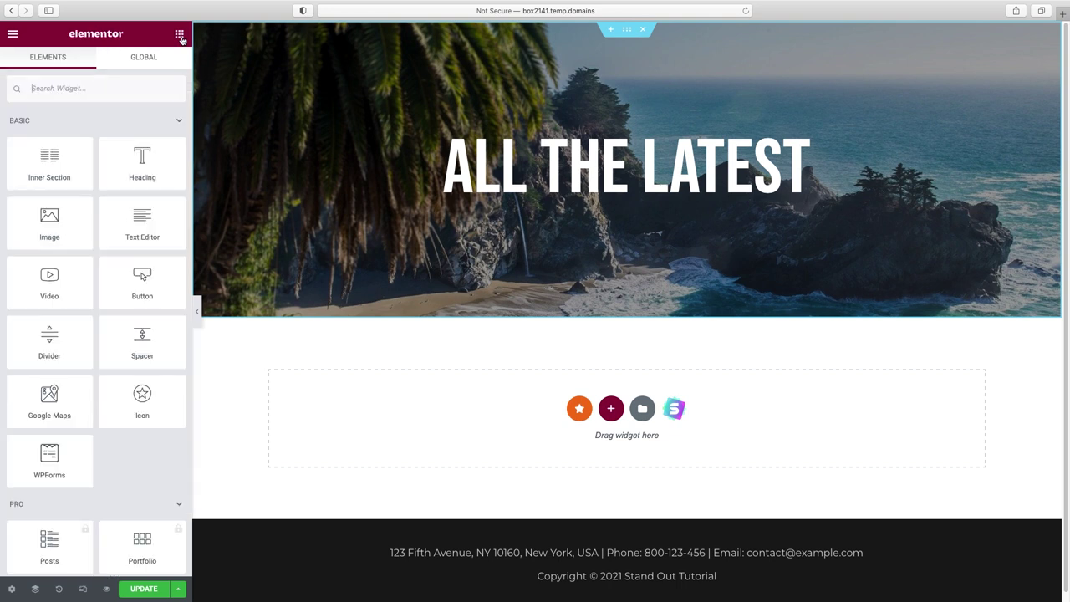
- Search widgets for 'blog' and drop the Premium Blog widget into the empty area below the hero
left_click(95, 90)
type("blog")
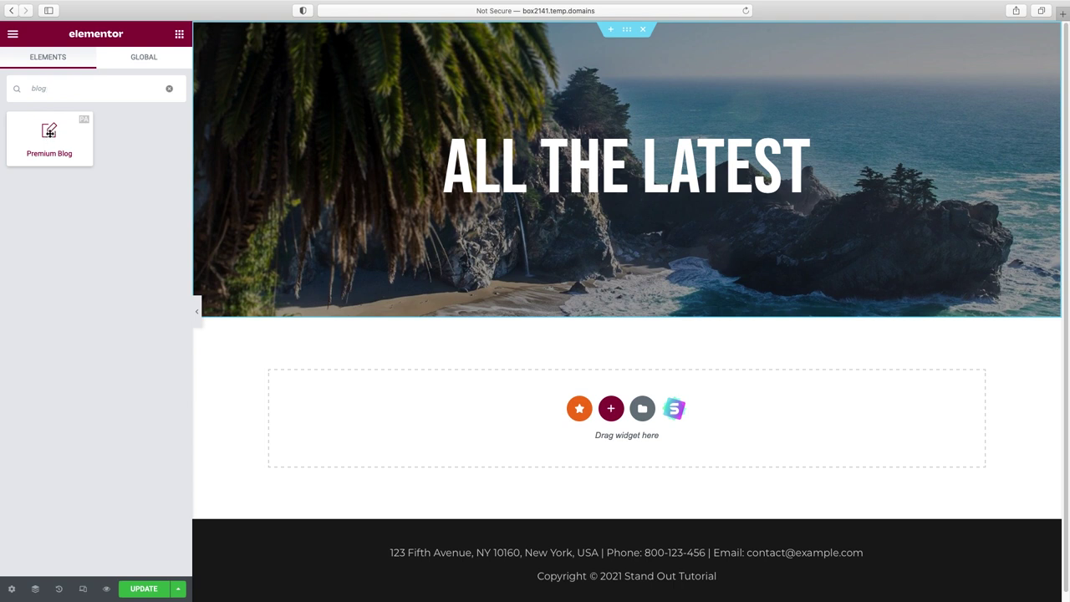
left_click_drag(49, 130, 454, 425)
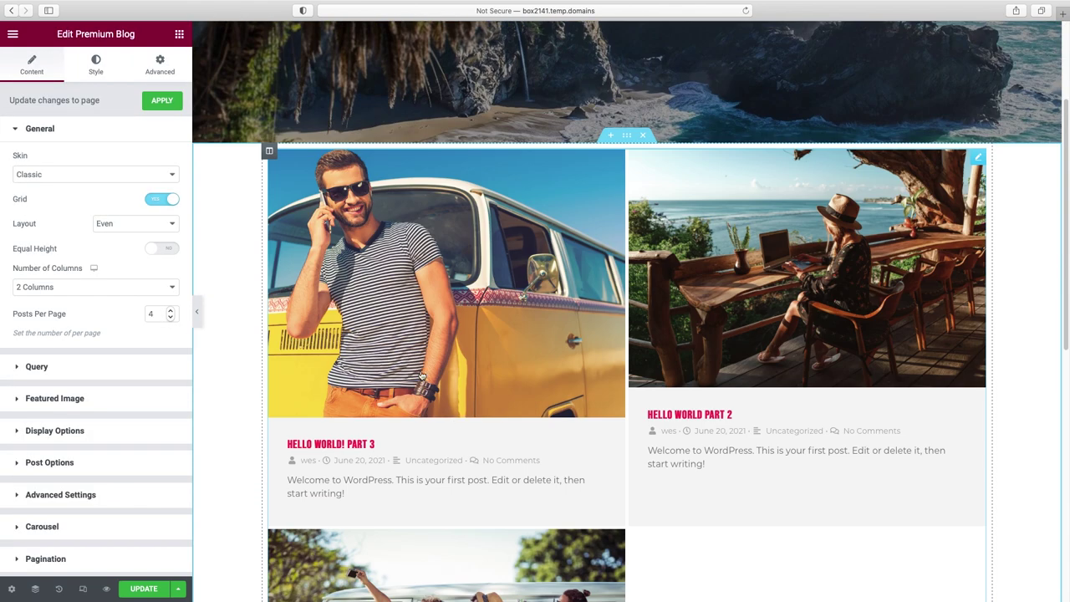
scroll(743, 305, "down", 1)
scroll(744, 305, "down", 5)
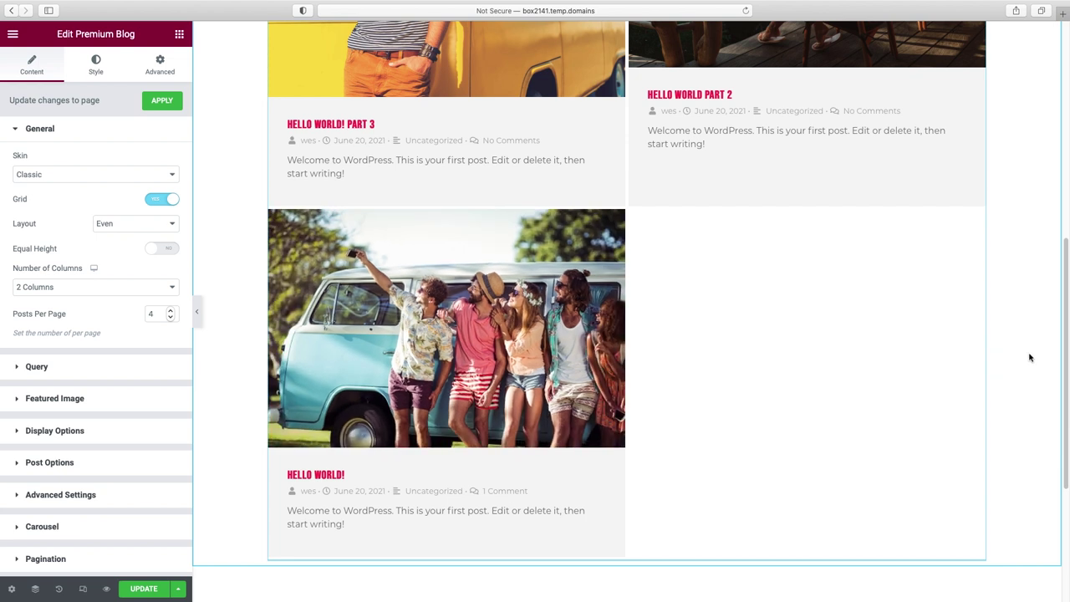
scroll(1029, 358, "up", 6)
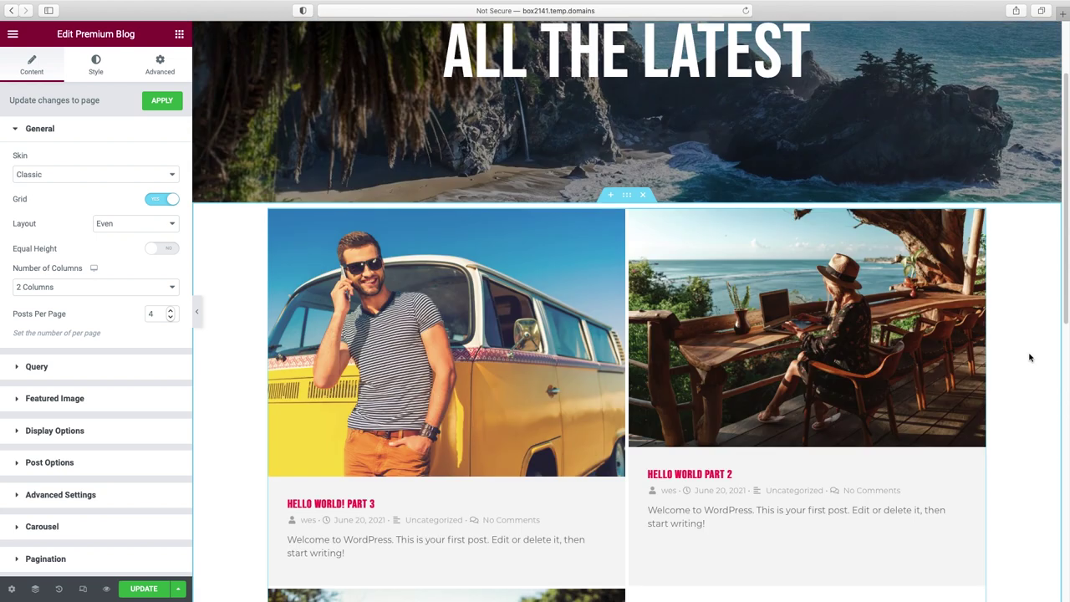
scroll(1029, 358, "up", 2)
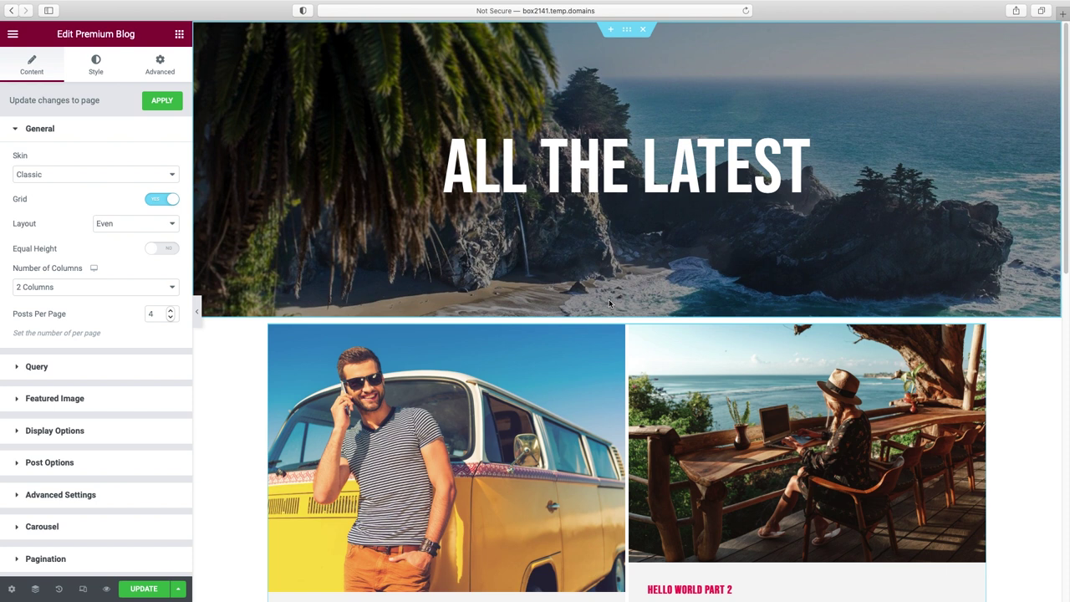
- In the blog section's Advanced settings, set the linked padding to 0
left_click(627, 311)
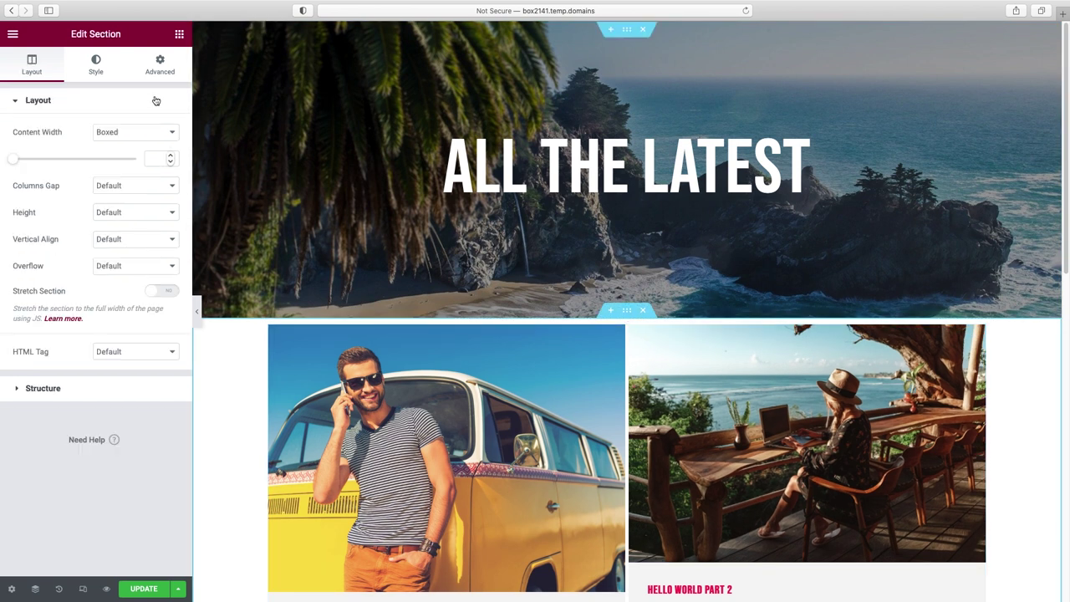
left_click(159, 68)
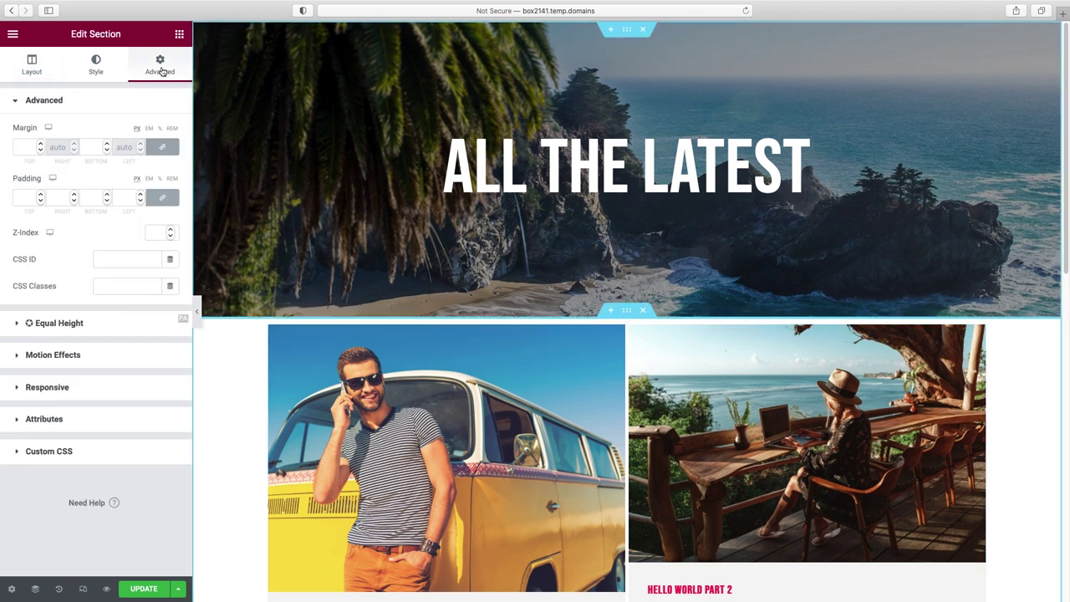
left_click(25, 198)
type("80")
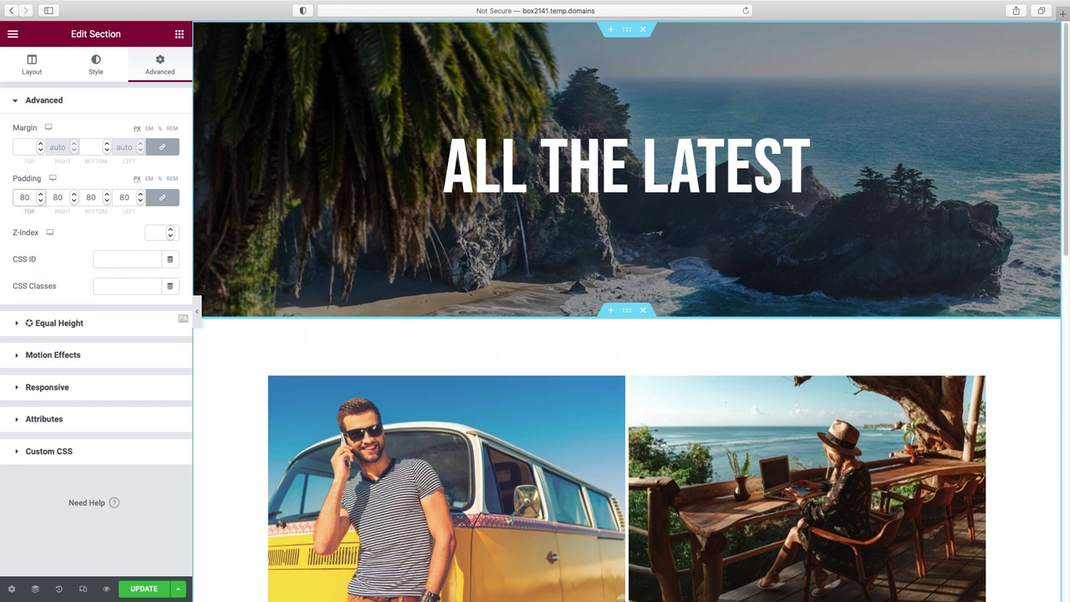
left_click_drag(30, 201, 1, 199)
type("0")
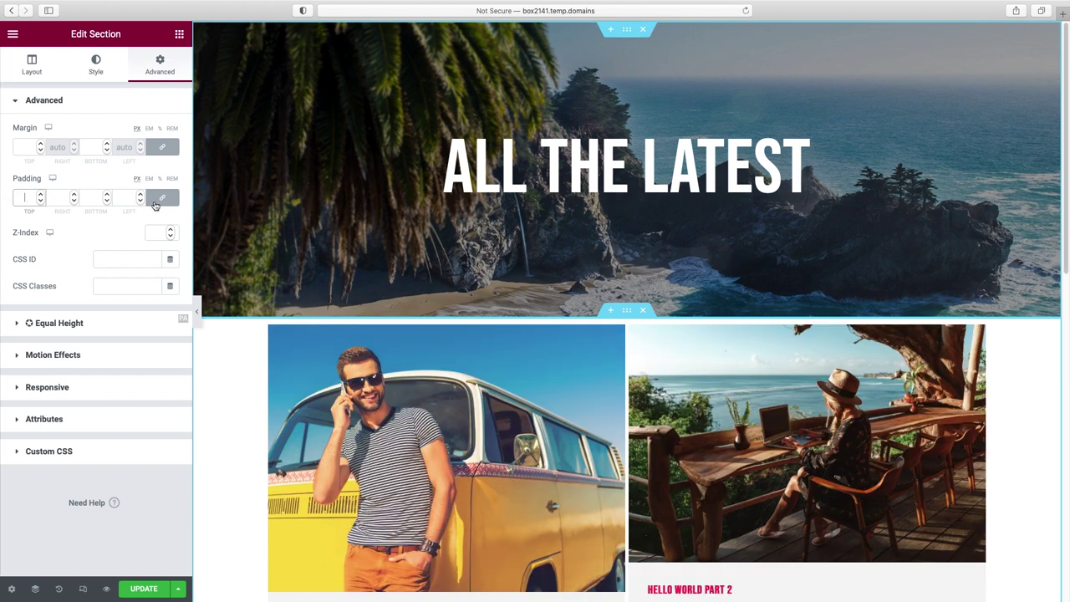
- Unlink the padding sides and set top and bottom padding to 80 px
left_click(163, 197)
left_click(20, 197)
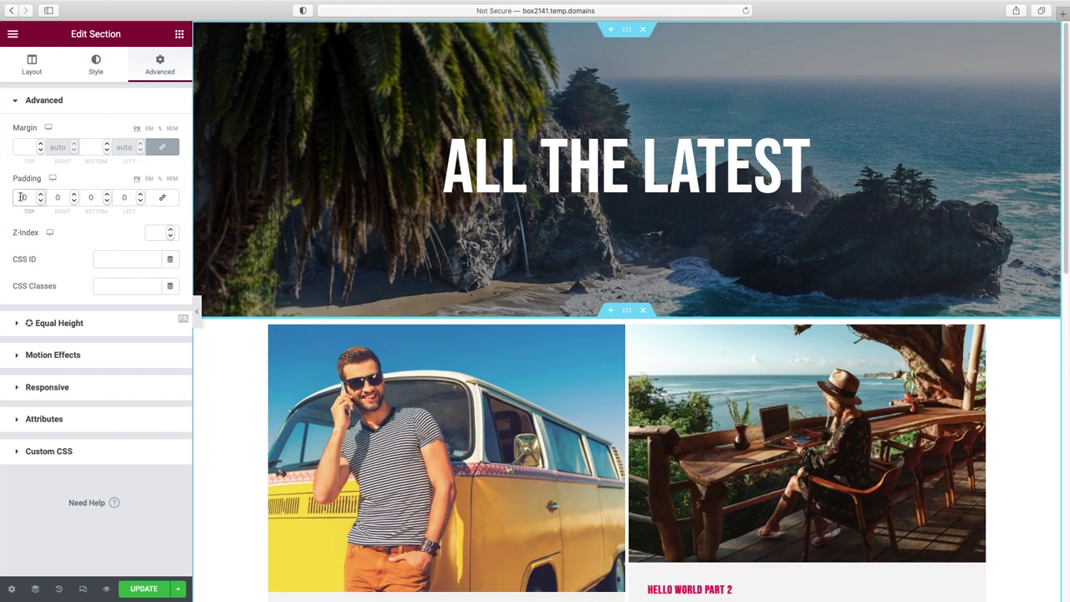
type("8")
left_click(88, 197)
type("8")
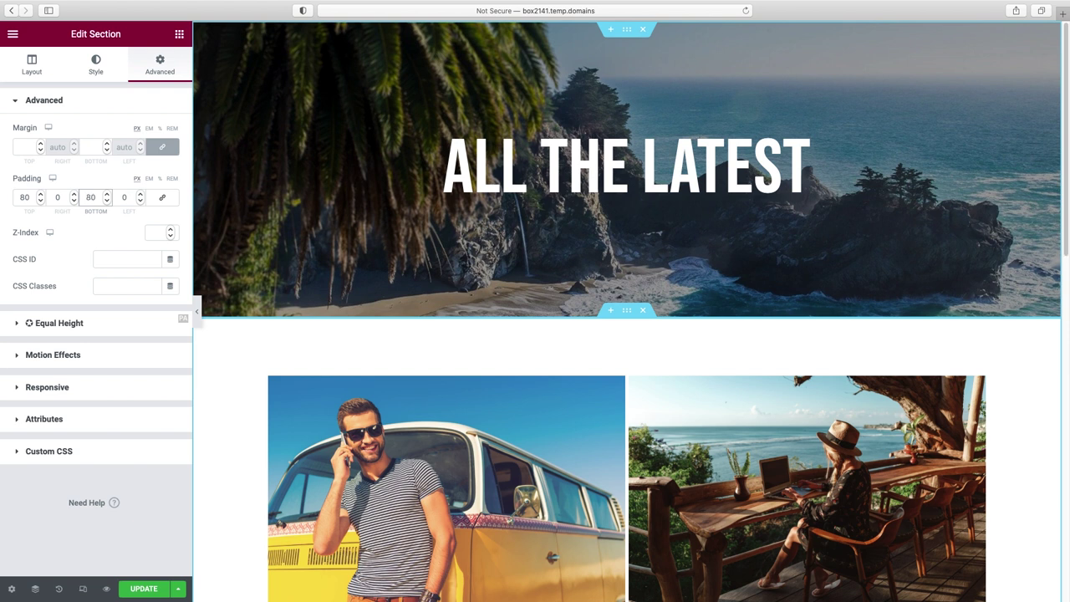
scroll(612, 378, "down", 3)
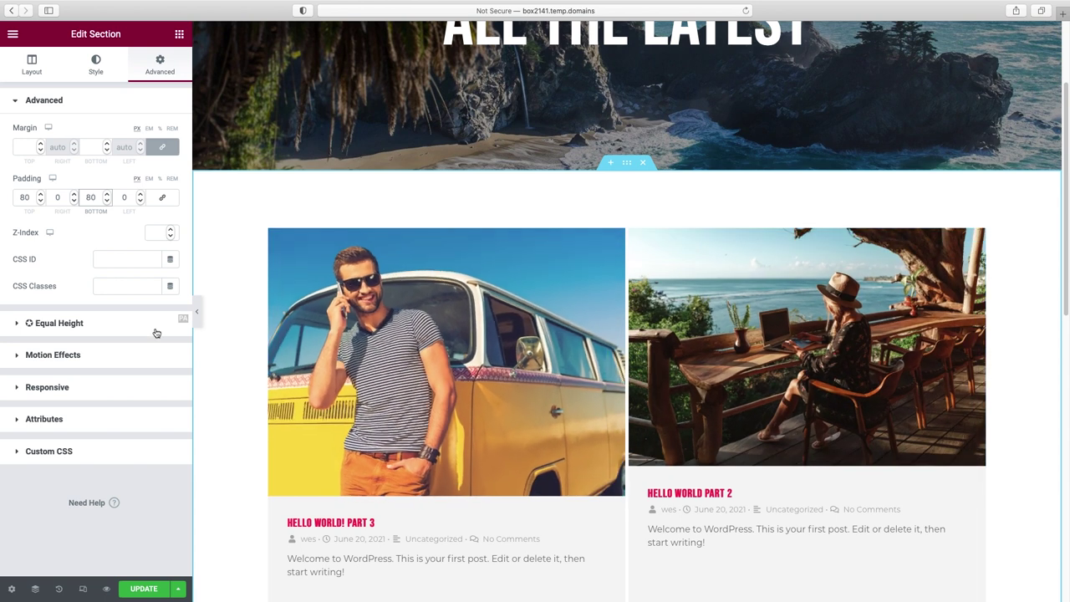
left_click(217, 344)
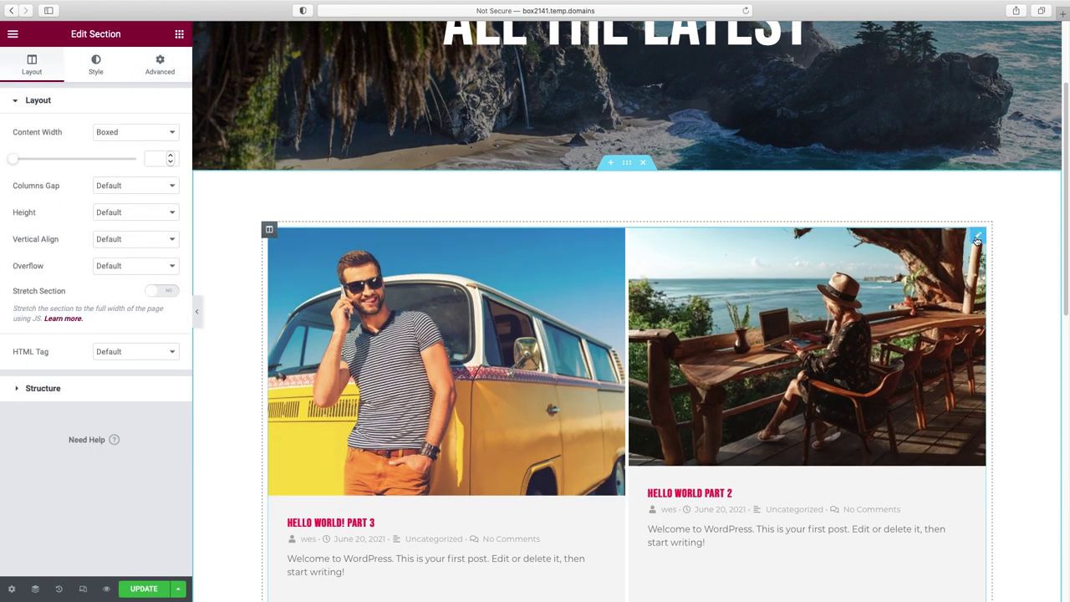
- Change the Premium Blog featured image Hover Effect from Zoom In to None
left_click(976, 241)
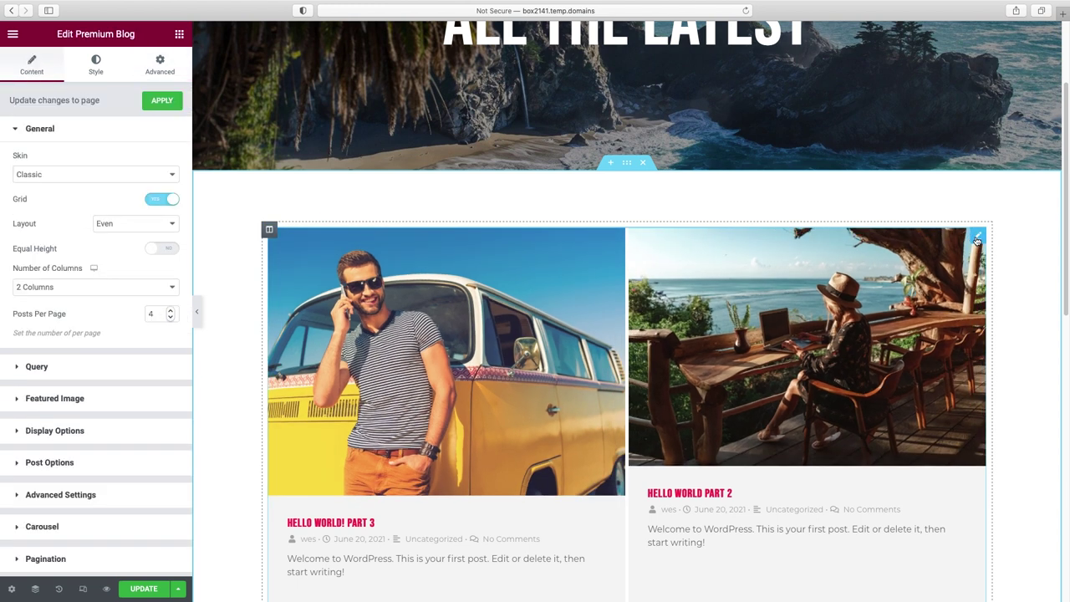
left_click(53, 400)
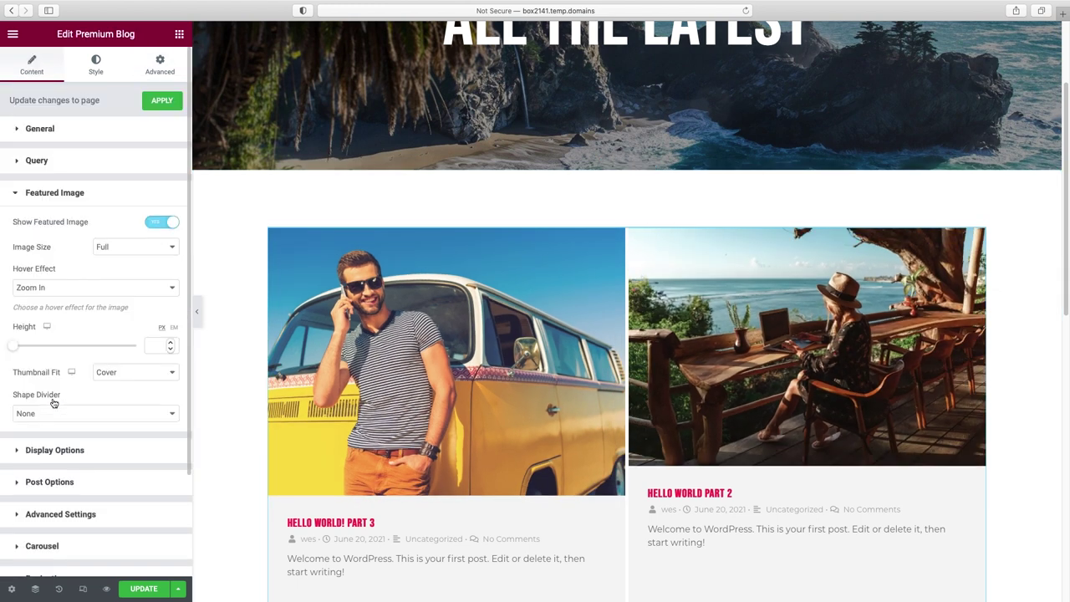
left_click(171, 289)
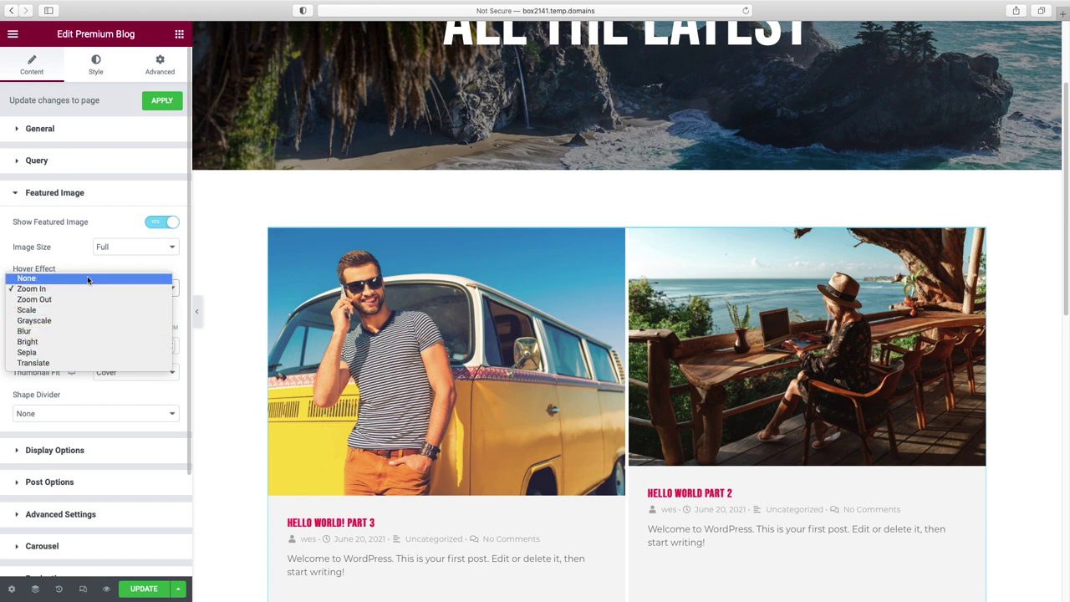
left_click(24, 279)
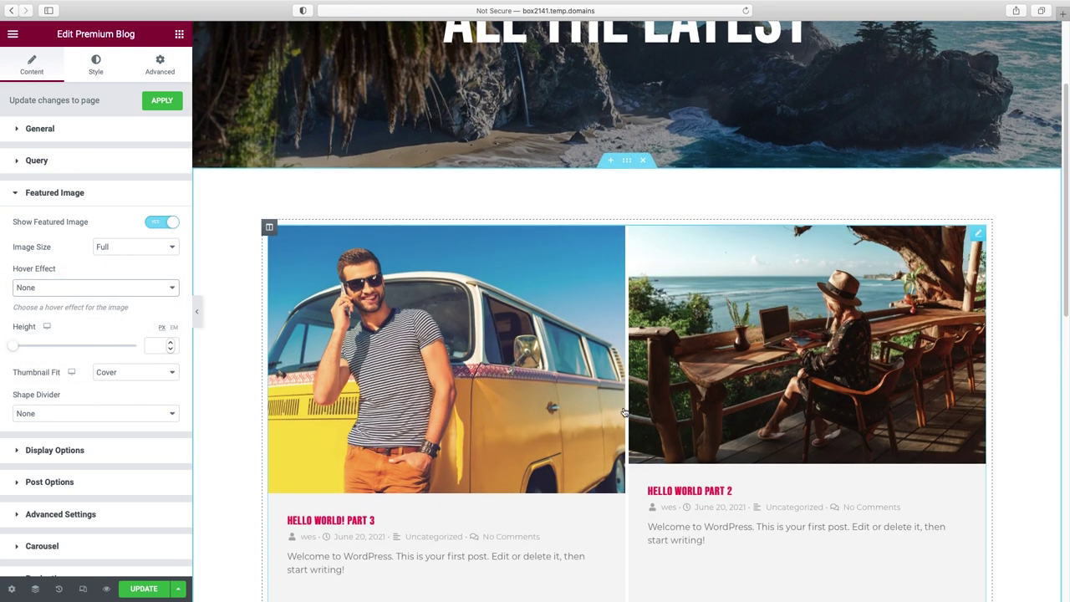
scroll(631, 410, "down", 3)
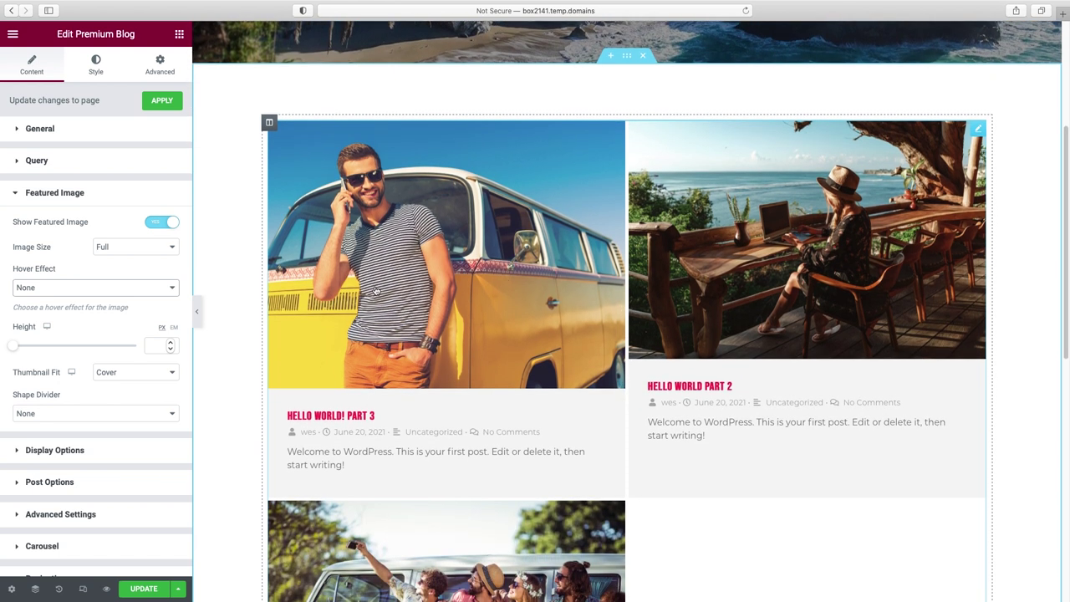
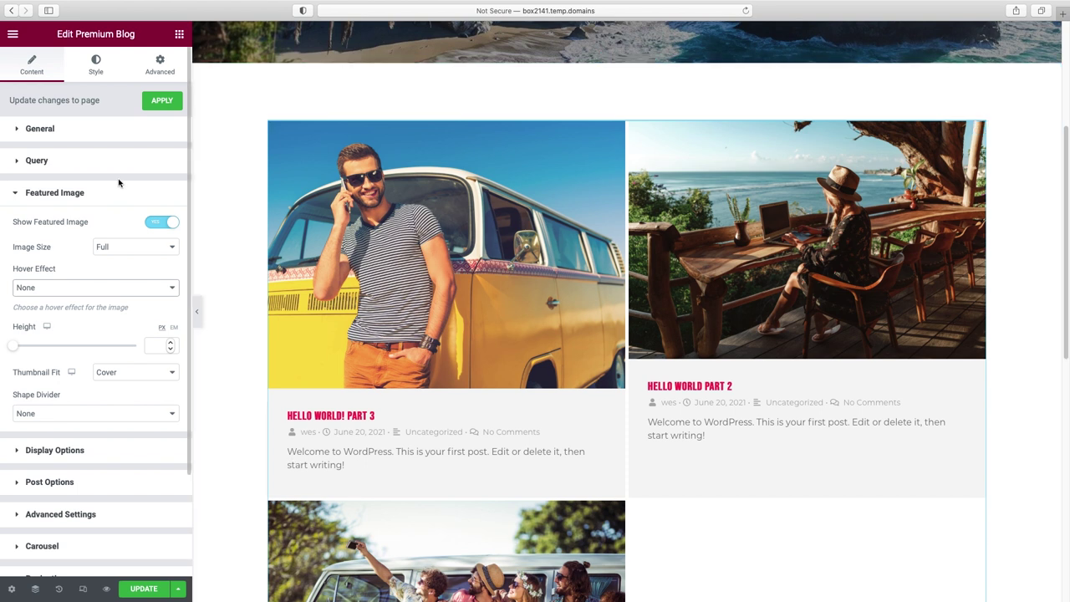
- Preview the blog in the Modern, Cards, On Side and Banner skins, then keep Classic
left_click(76, 129)
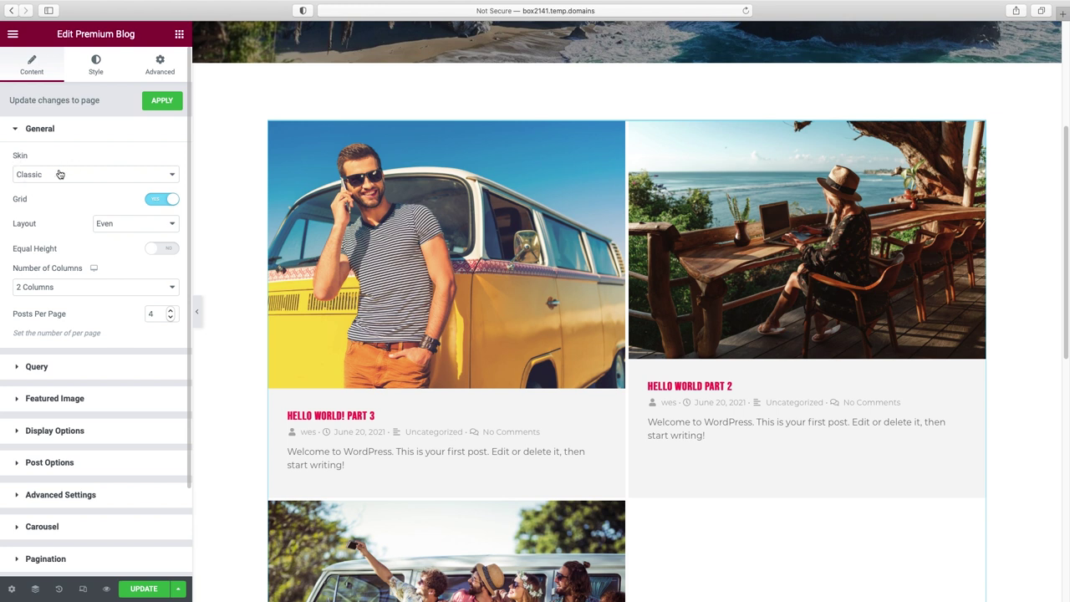
left_click(65, 174)
left_click(60, 184)
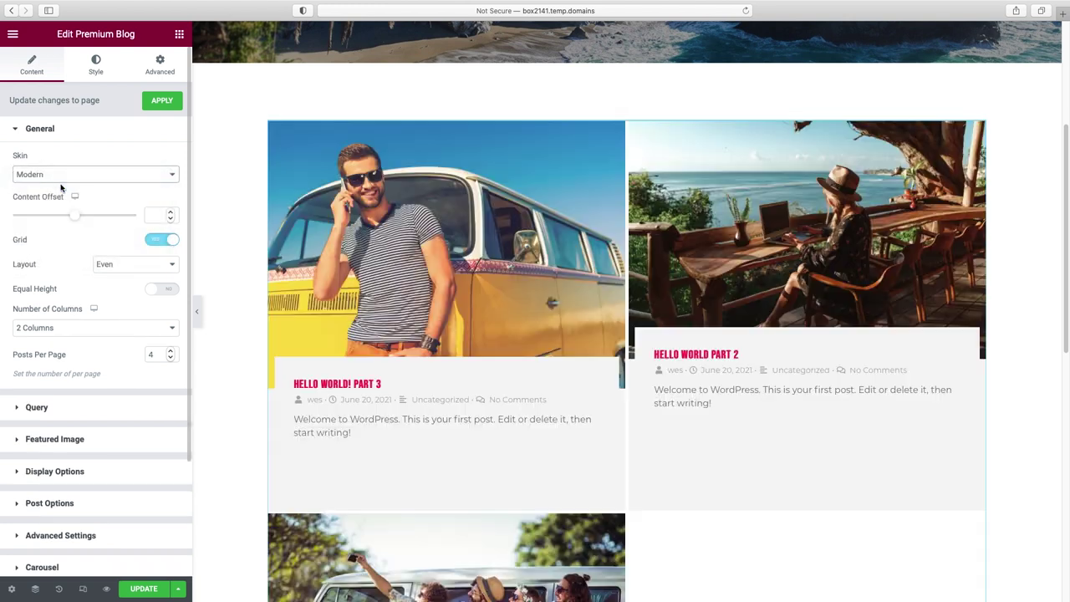
left_click(62, 175)
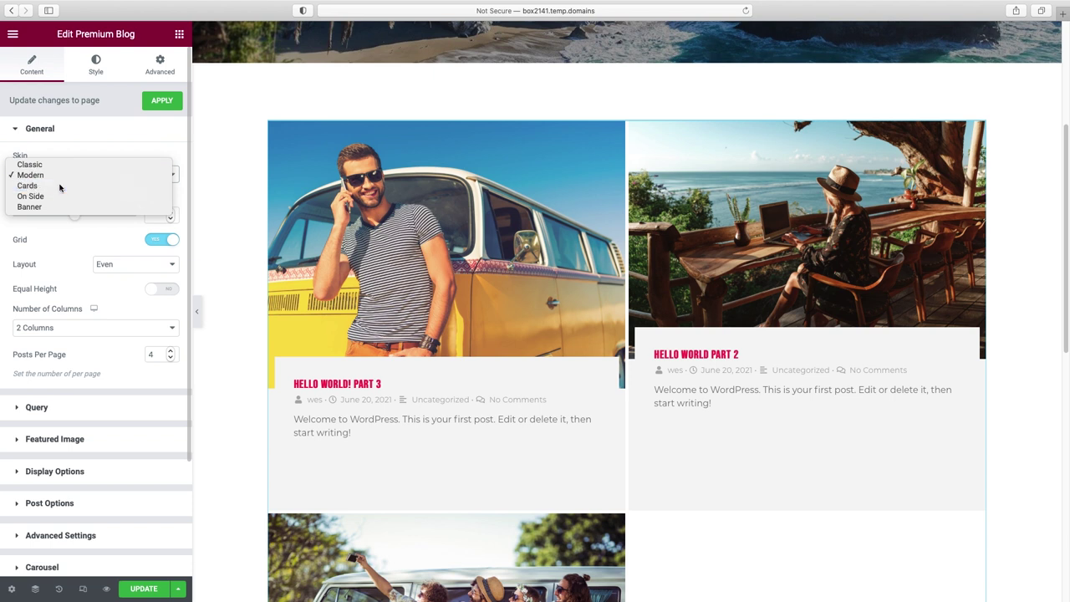
left_click(59, 187)
left_click(59, 175)
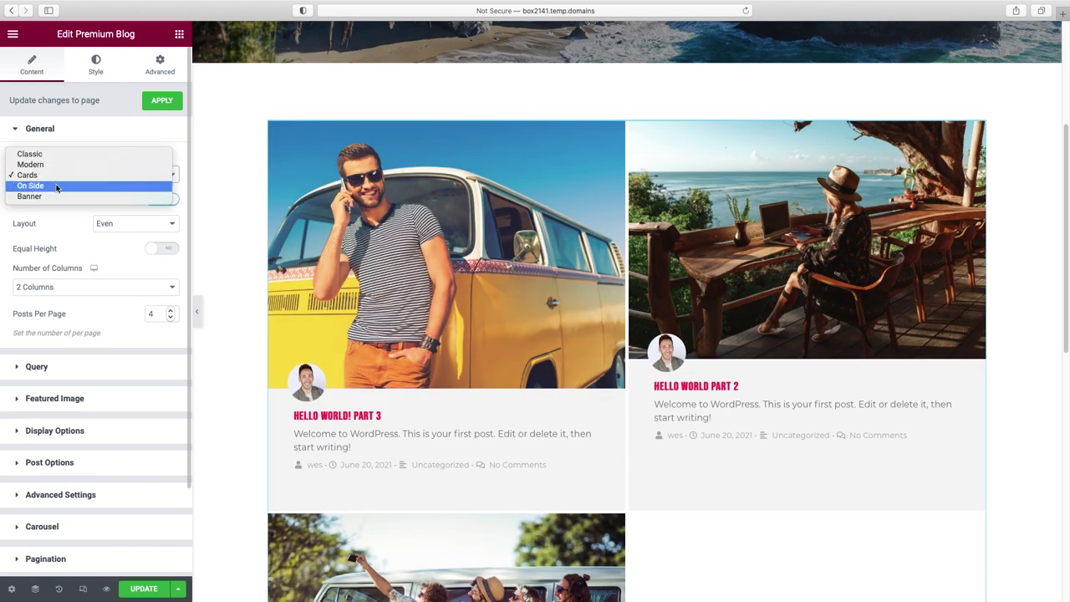
left_click(57, 183)
left_click(56, 176)
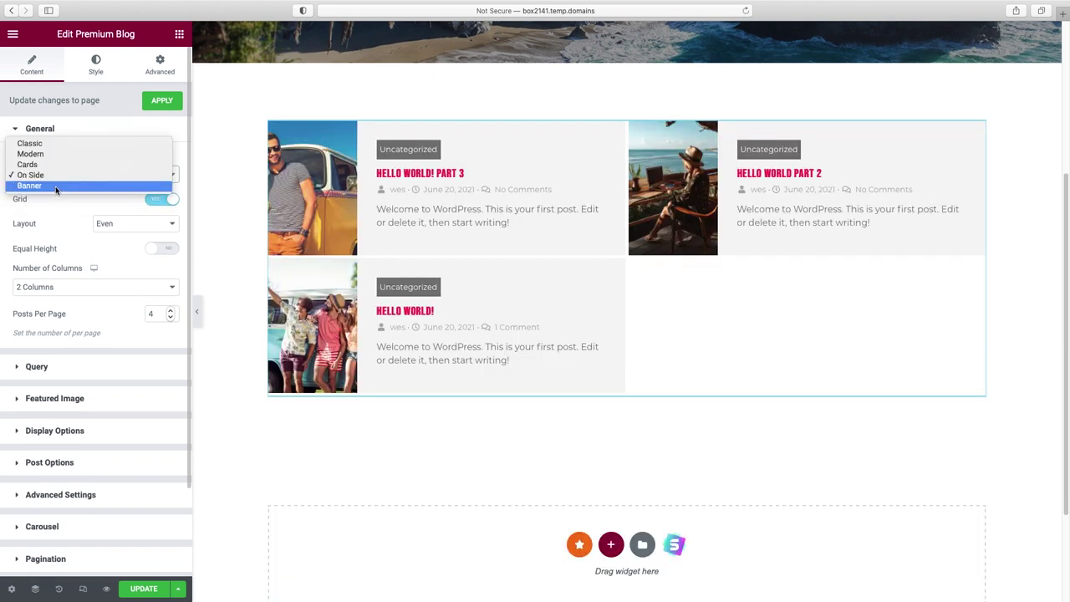
left_click(56, 186)
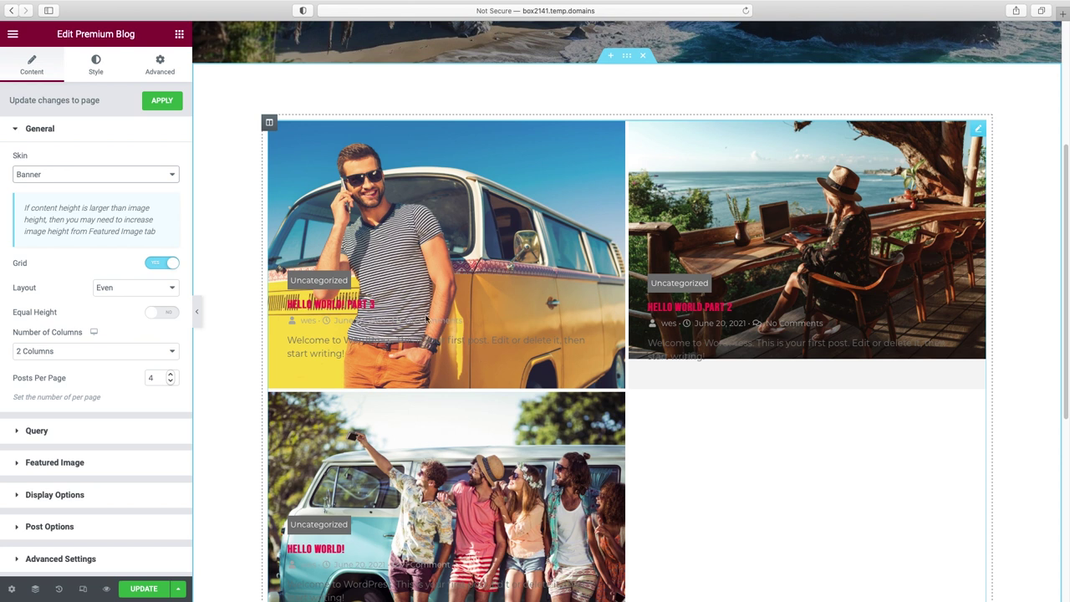
scroll(519, 336, "down", 4)
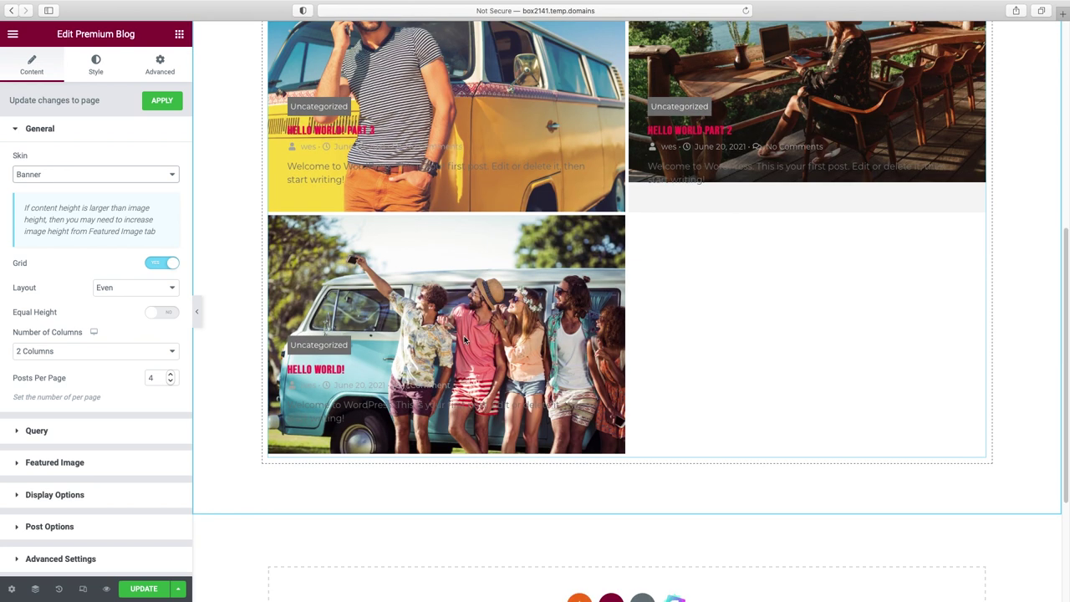
scroll(510, 336, "up", 3)
left_click(117, 174)
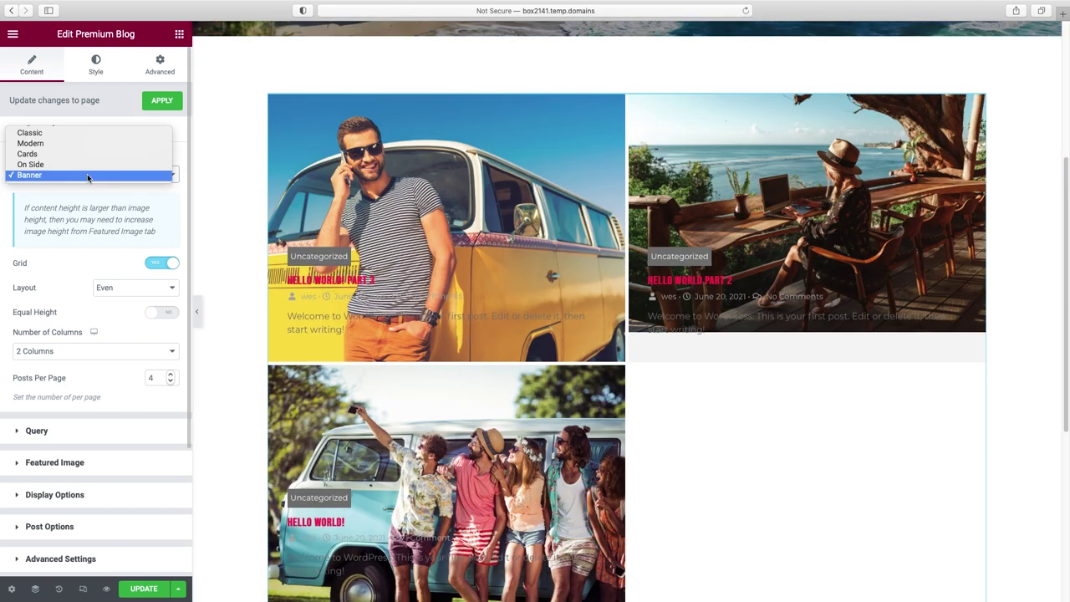
key("Escape")
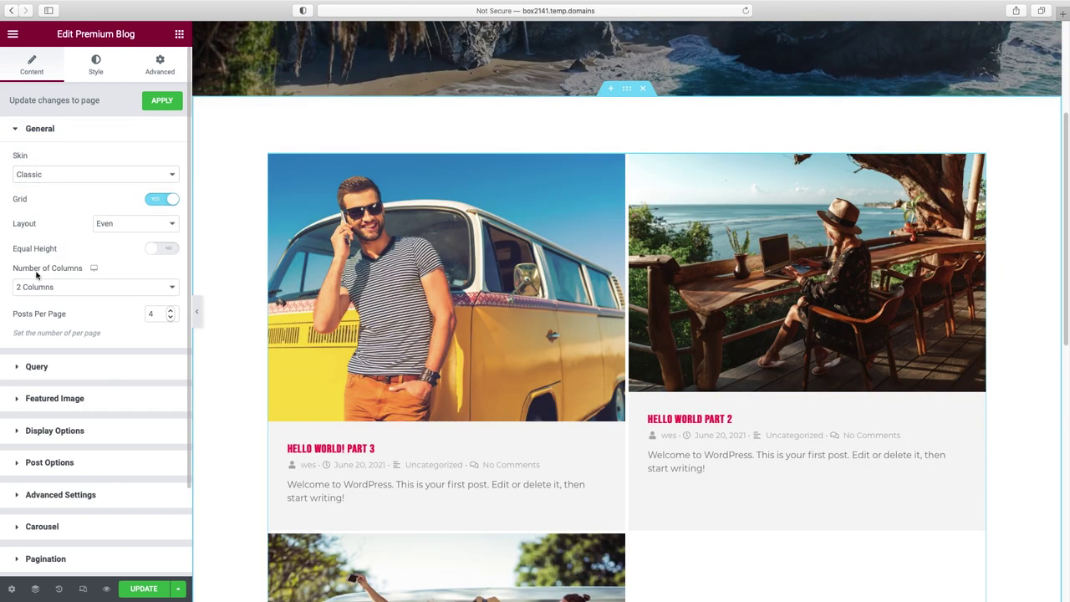
- Set Number of Columns to 3 and expand the Featured Image section
left_click(85, 292)
left_click(84, 299)
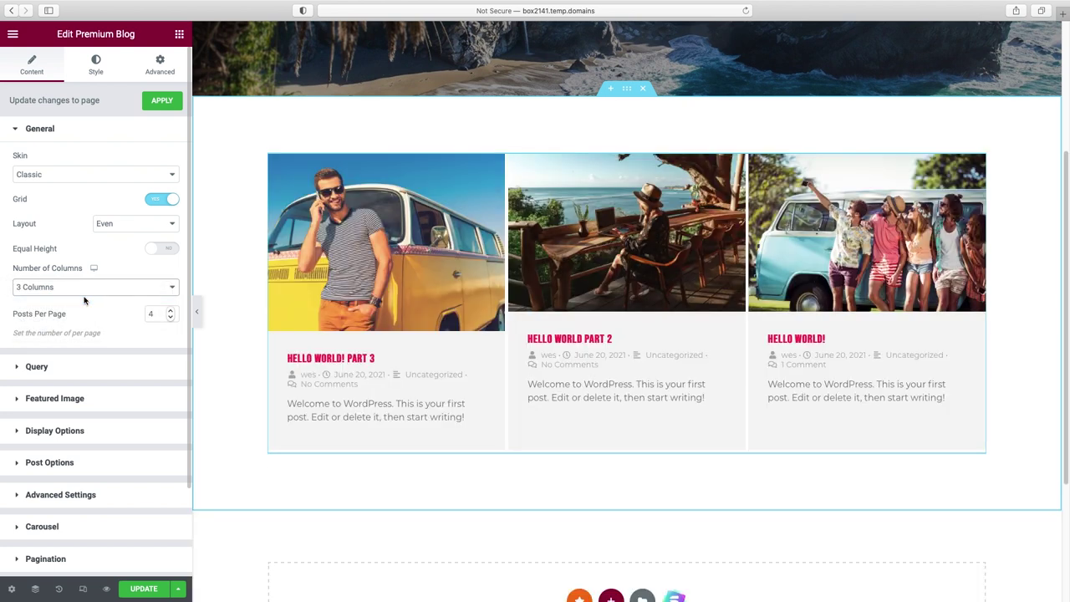
scroll(50, 393, "down", 1)
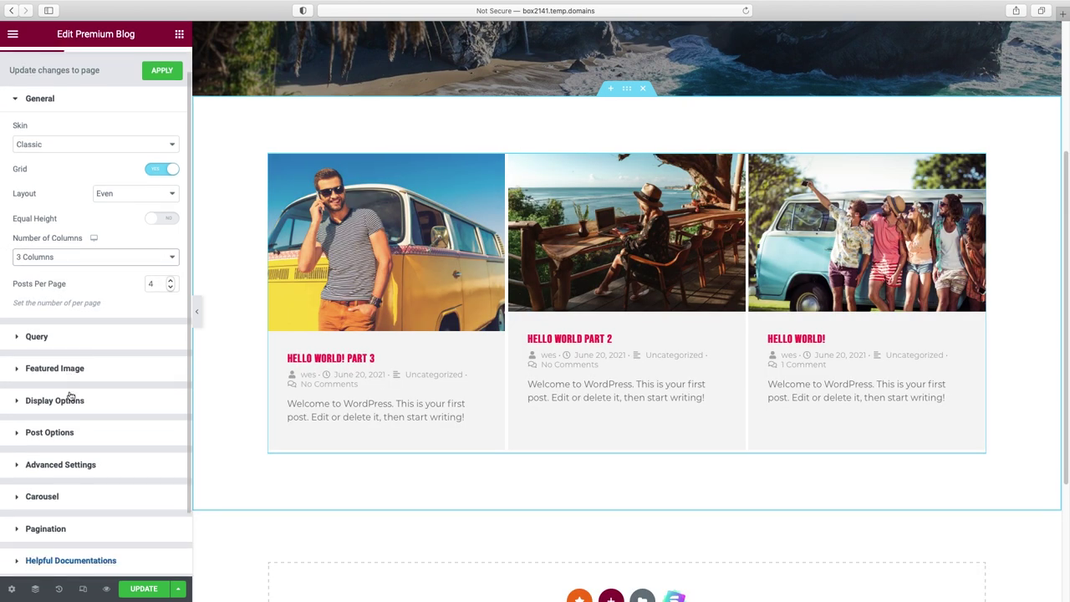
left_click(38, 369)
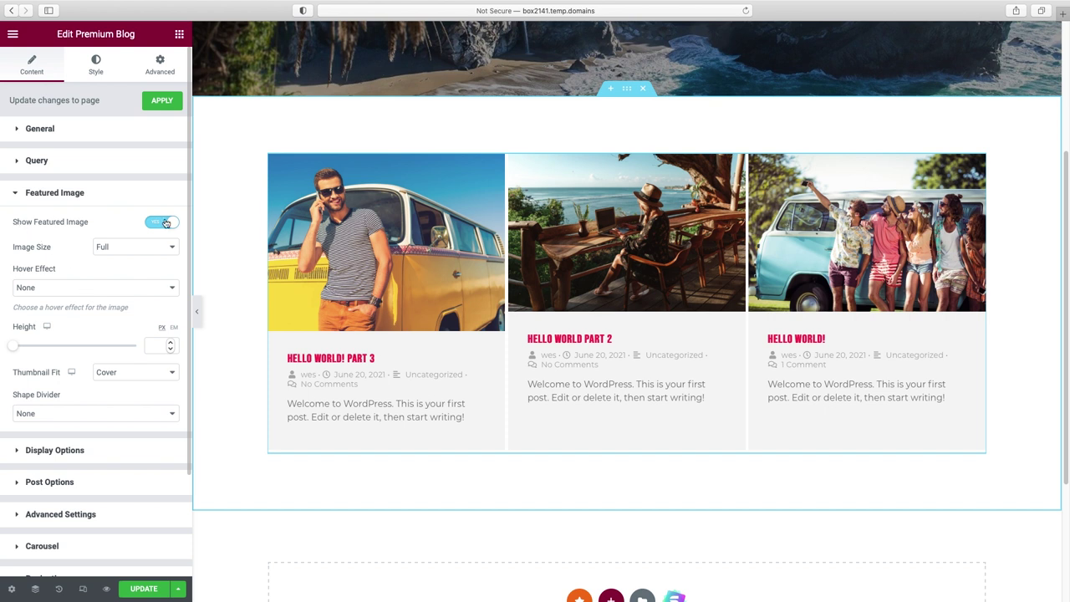
- Try Curve, Split and Tilt image shape dividers, set it back to None, and expand Display Options
scroll(114, 433, "down", 1)
left_click(117, 393)
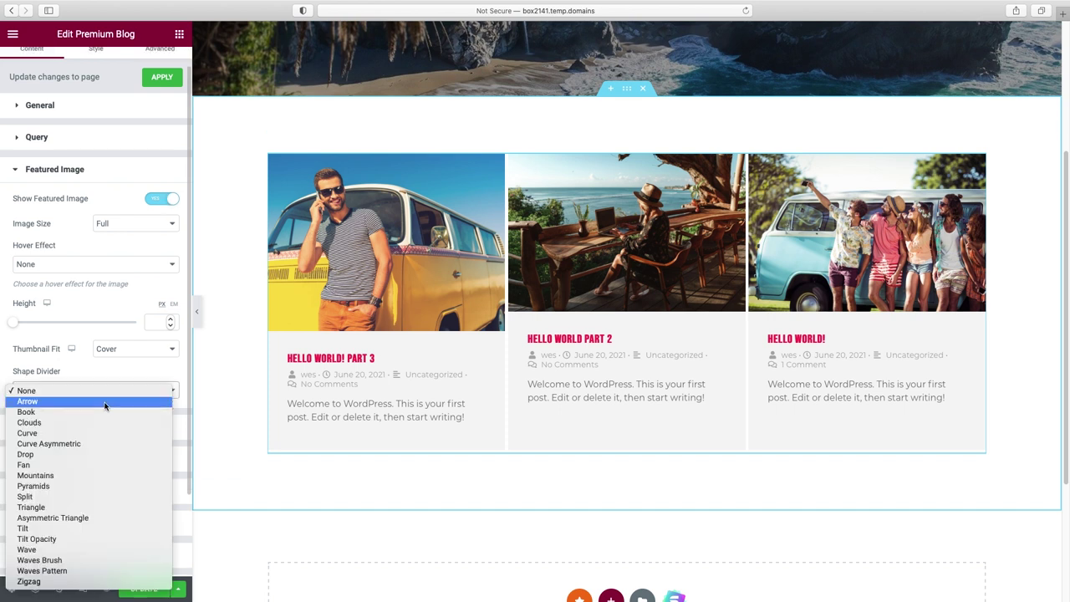
left_click(100, 434)
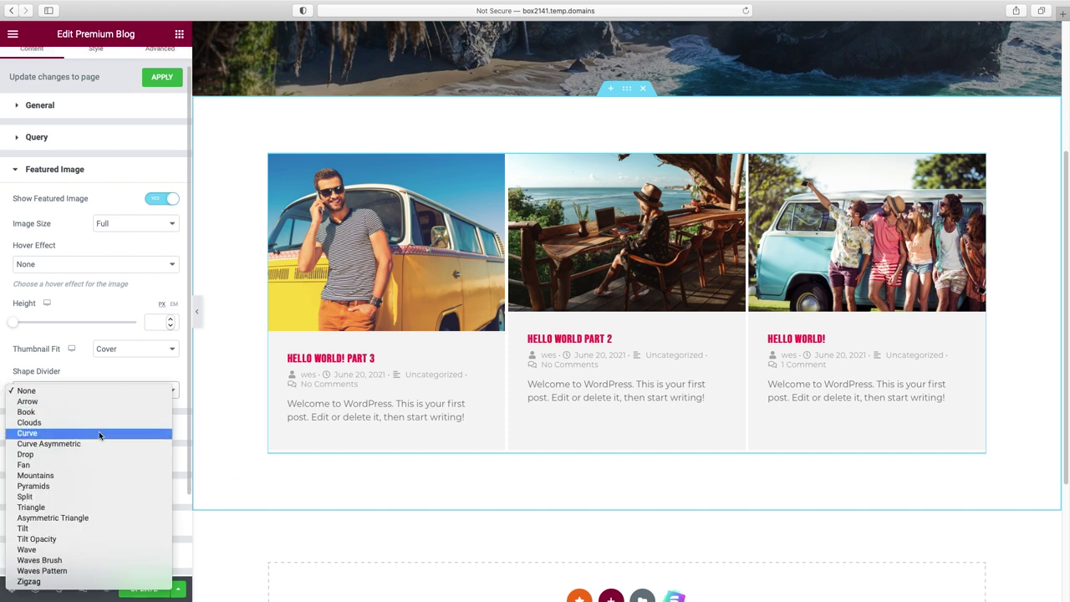
left_click(94, 397)
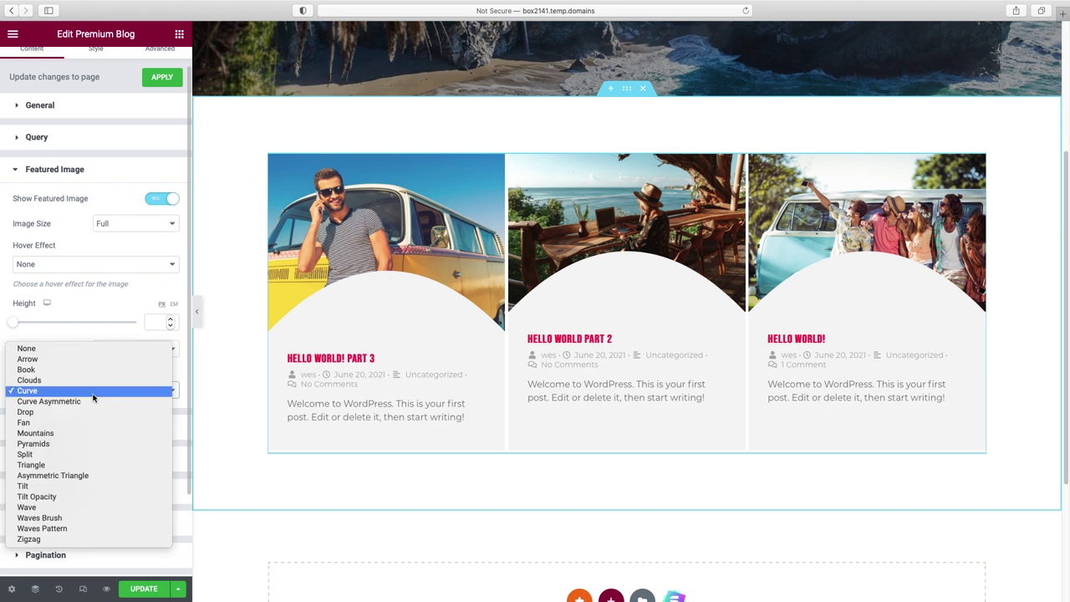
left_click(80, 455)
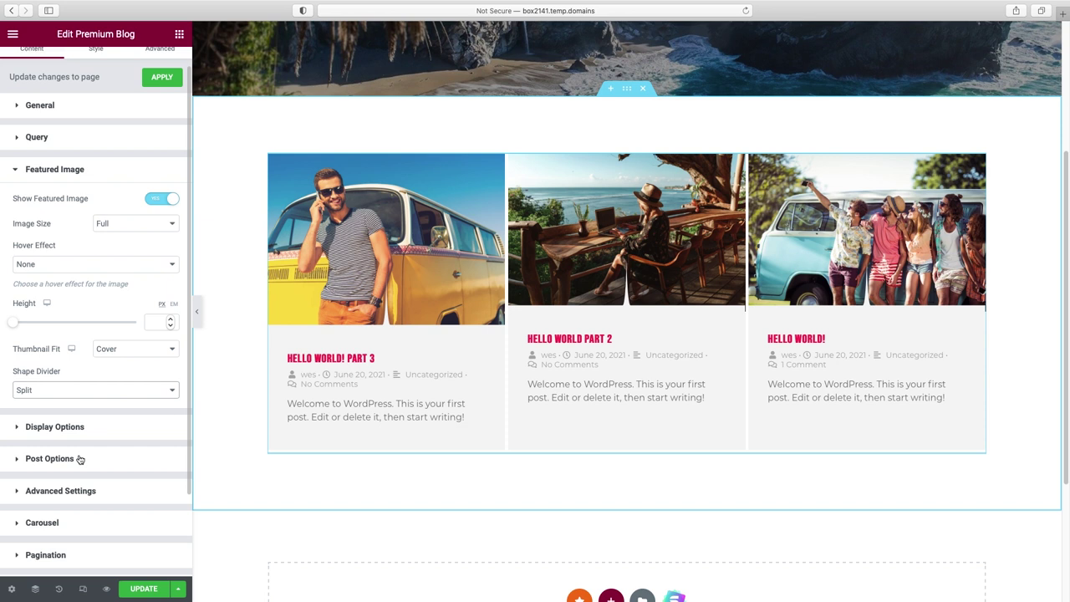
left_click(92, 390)
left_click(84, 423)
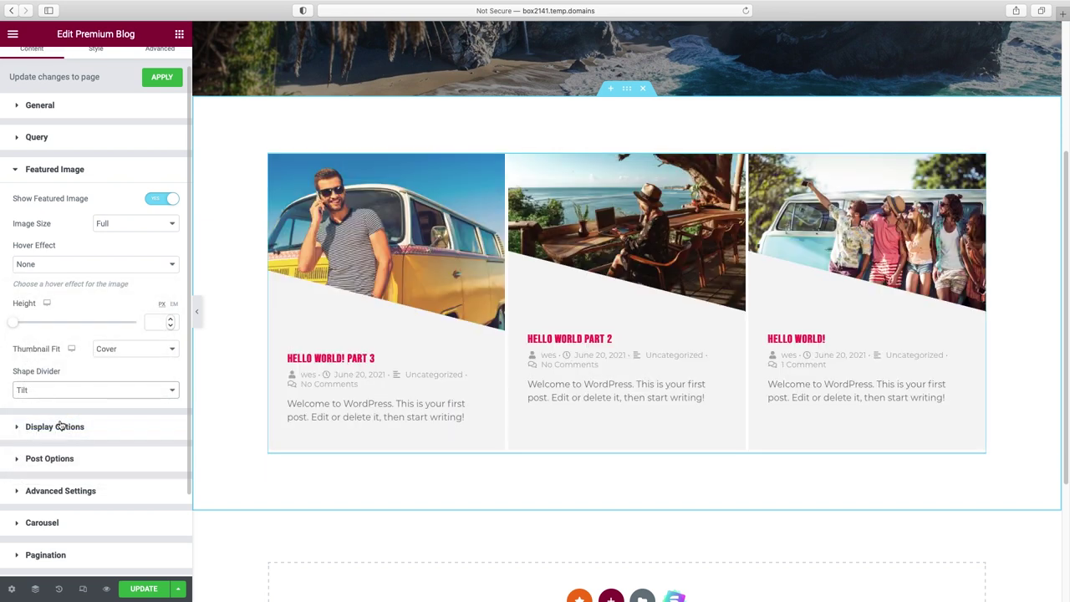
left_click(72, 390)
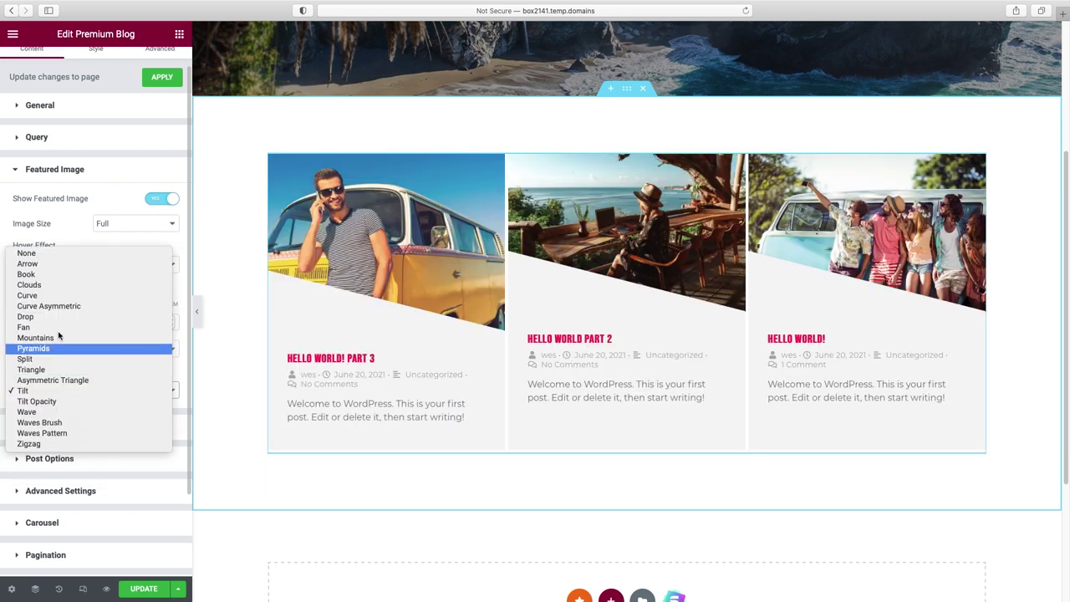
left_click(51, 252)
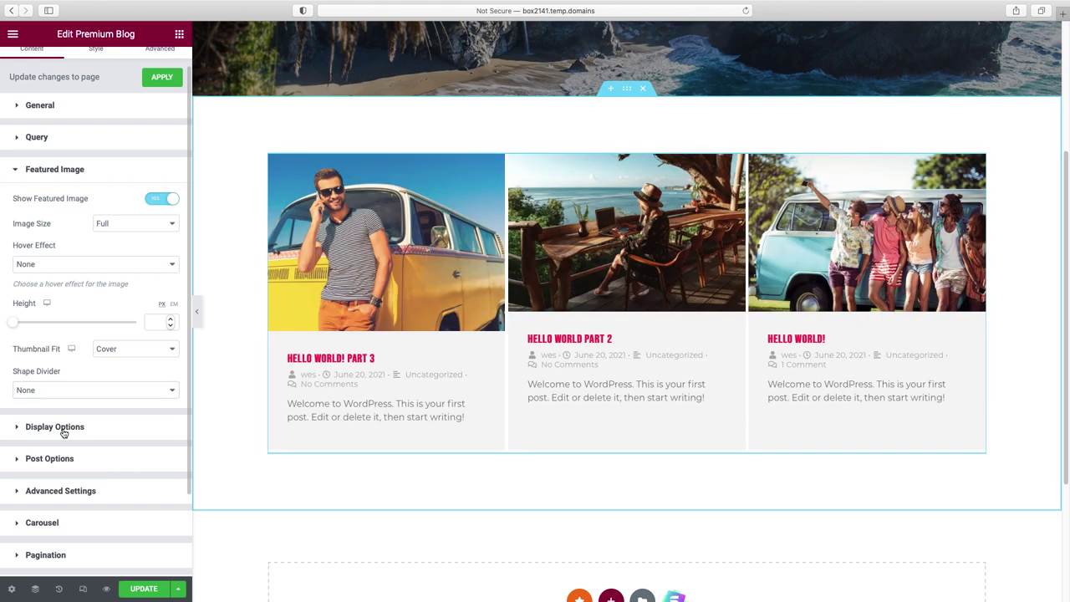
left_click(52, 426)
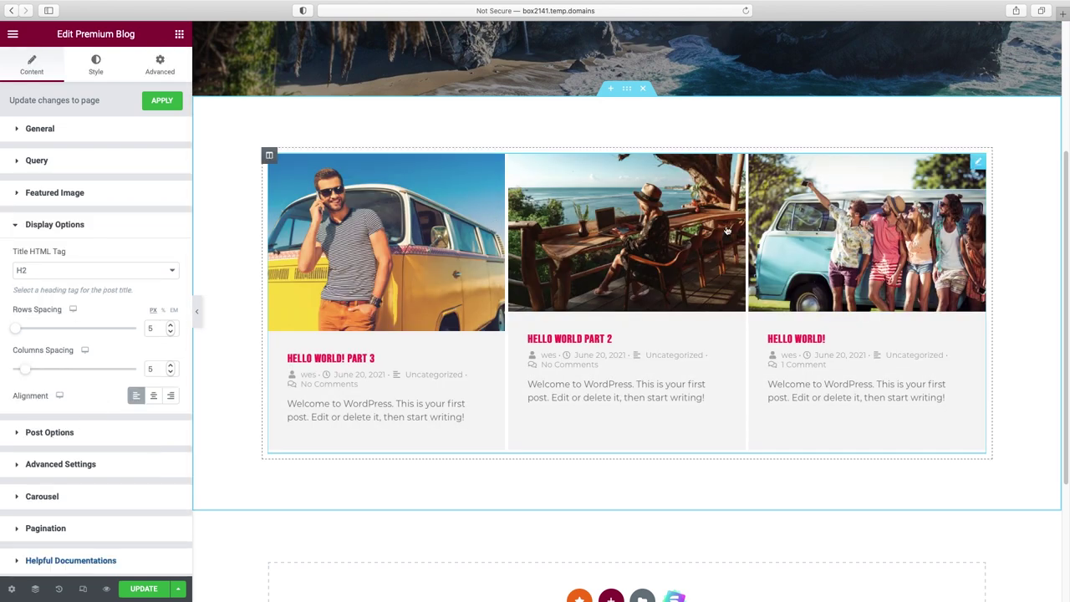
- Set both Rows Spacing and Columns Spacing to 20
double_click(150, 328)
type("20")
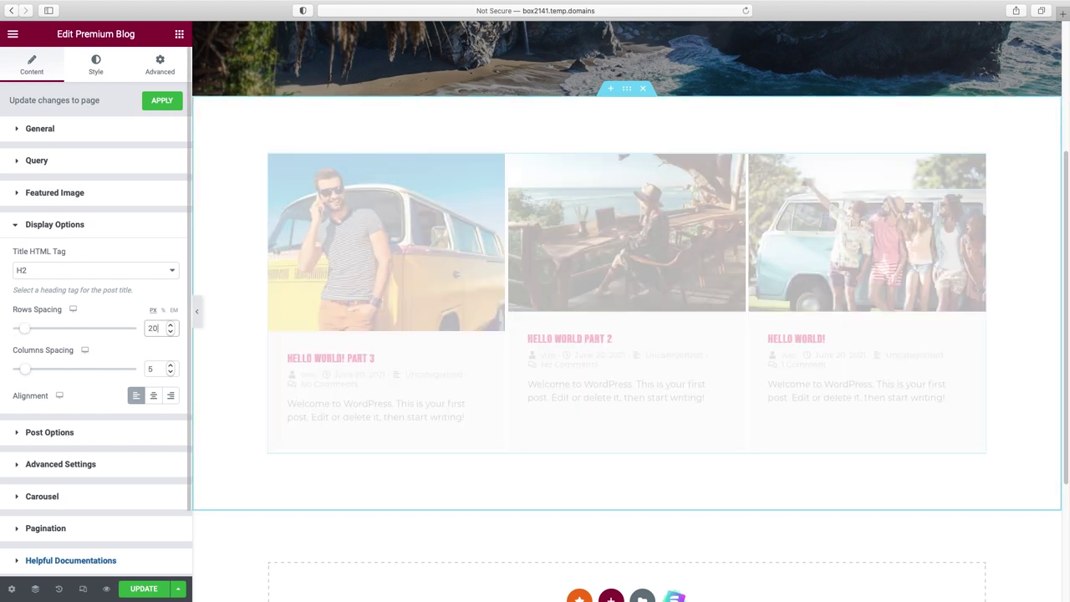
double_click(150, 368)
type("20")
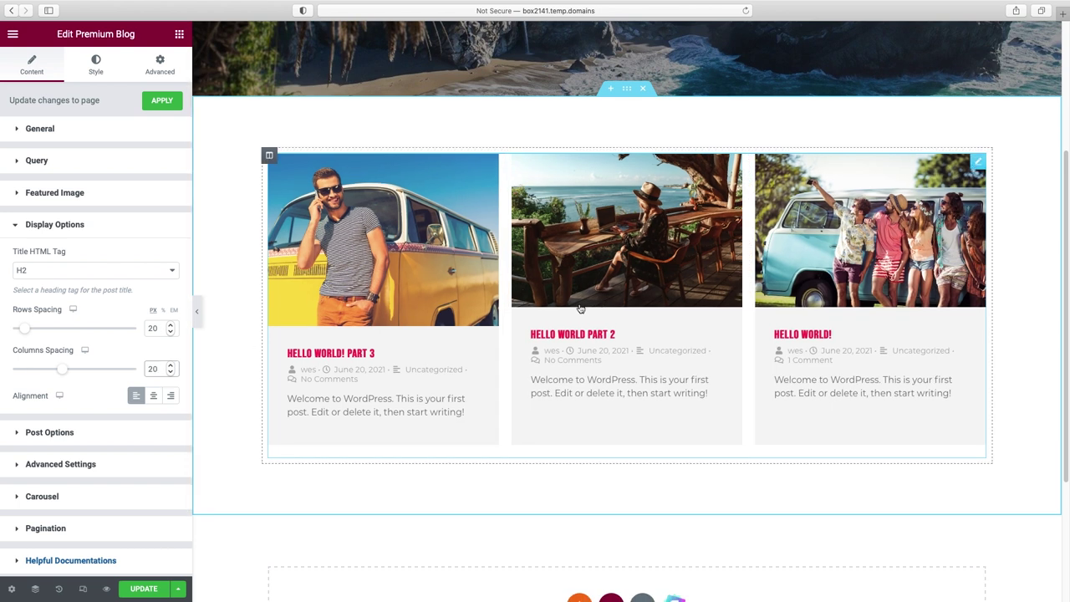
- Switch off the Author, Date and Comments meta in Post Options
left_click(55, 433)
scroll(55, 437, "down", 2)
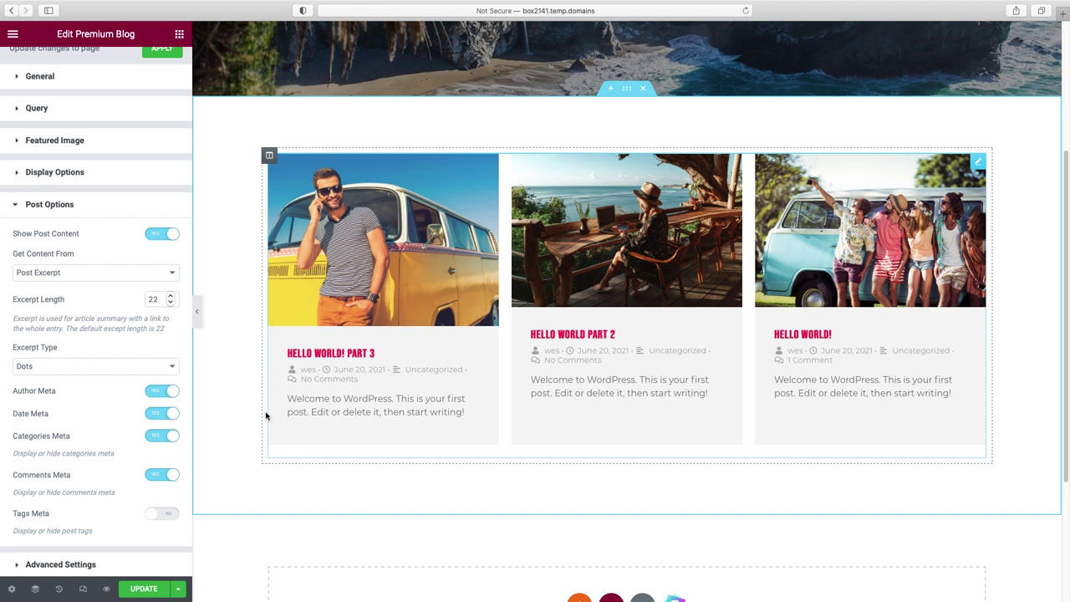
left_click(150, 391)
left_click(154, 416)
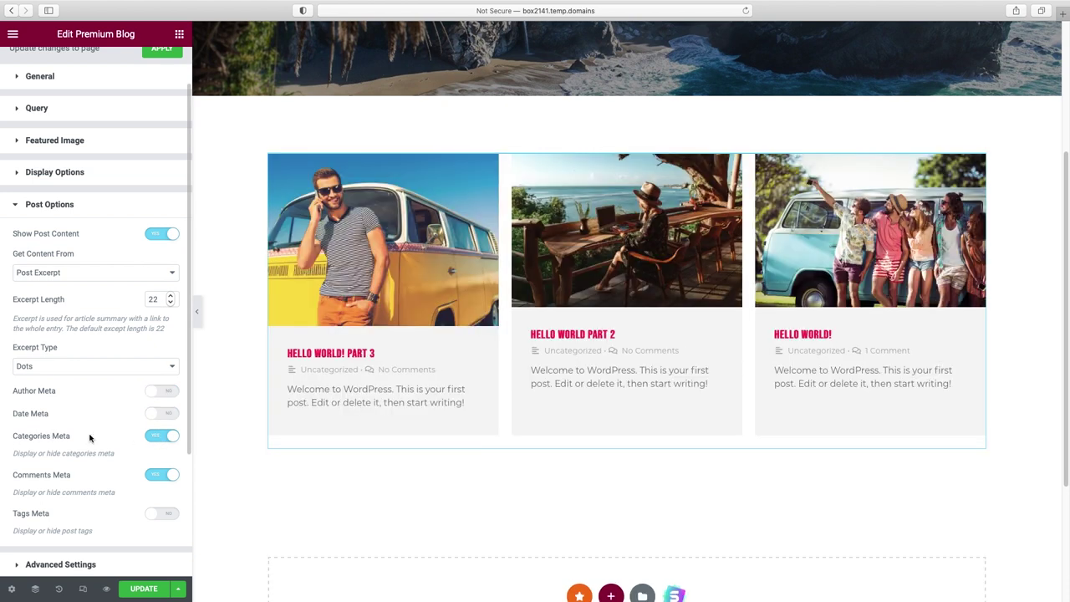
left_click(155, 479)
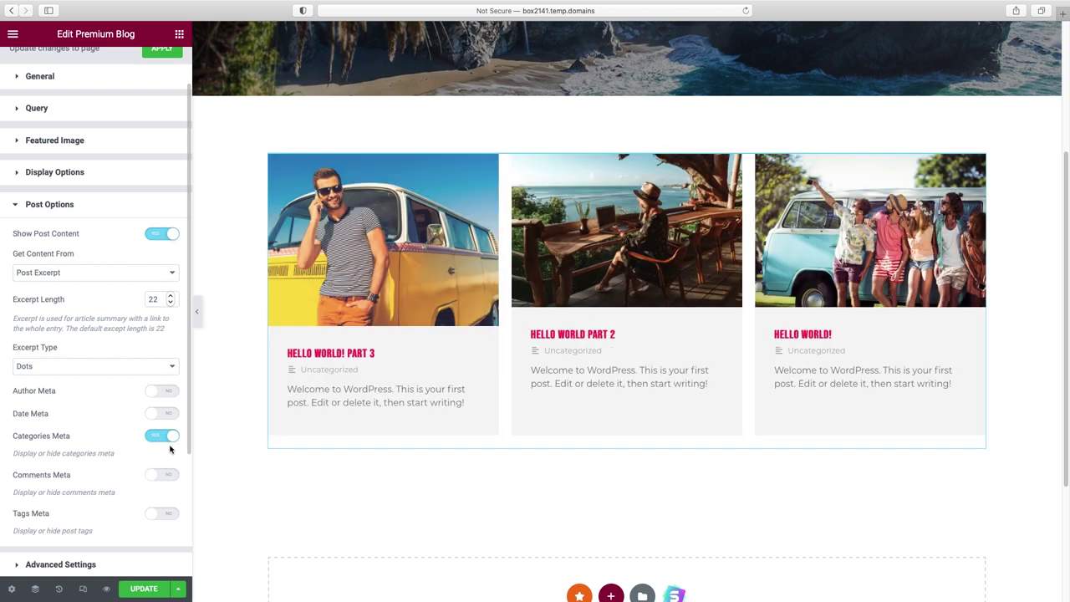
scroll(149, 439, "up", 2)
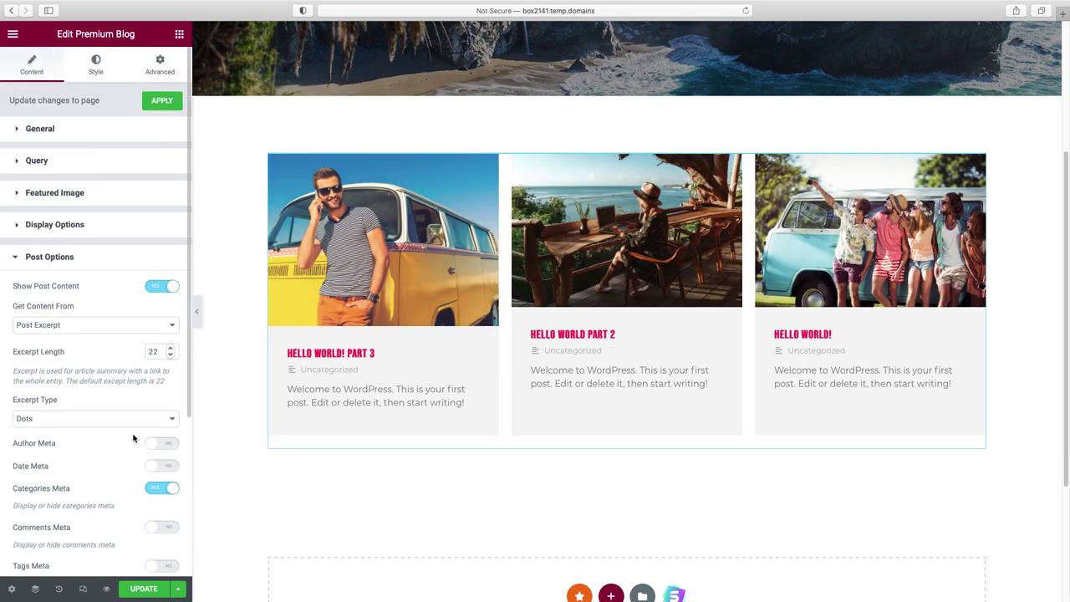
left_click(97, 63)
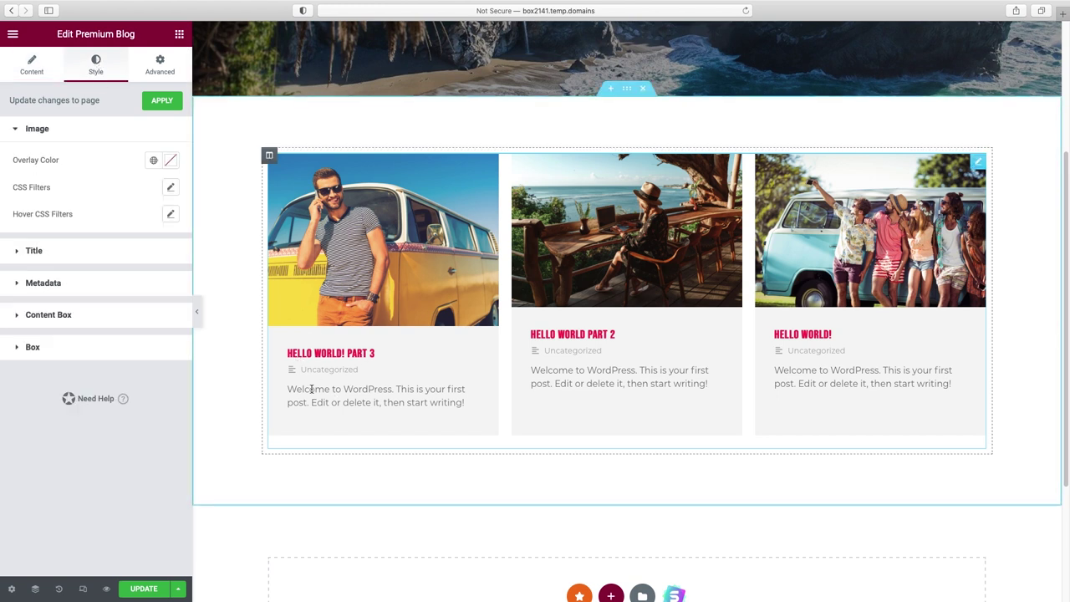
- Make the post titles black, 26 px in size, with Normal font weight
left_click(38, 252)
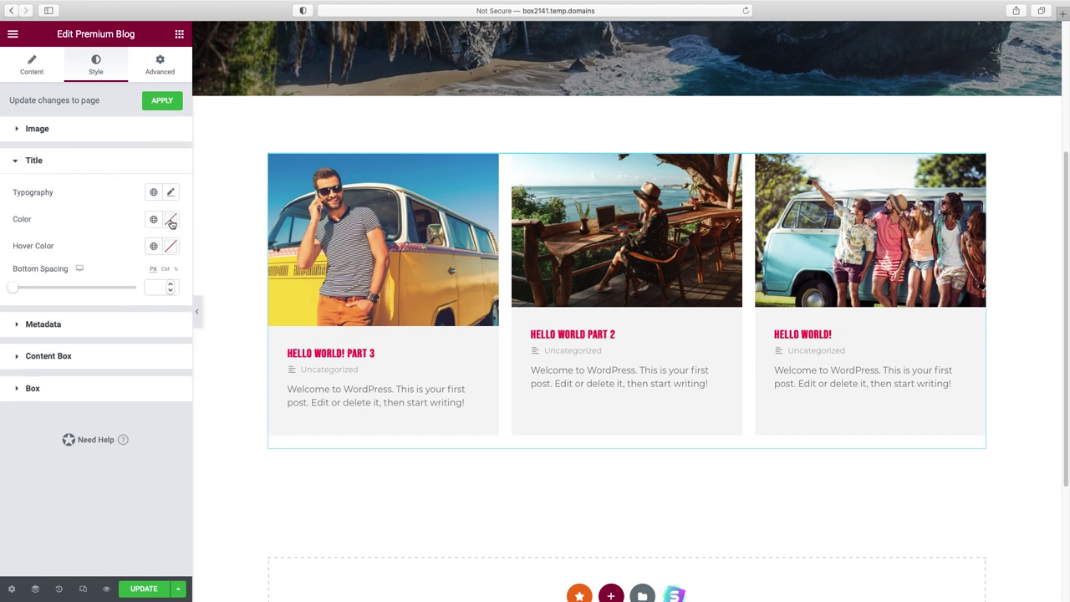
left_click(171, 220)
left_click_drag(160, 370, 177, 382)
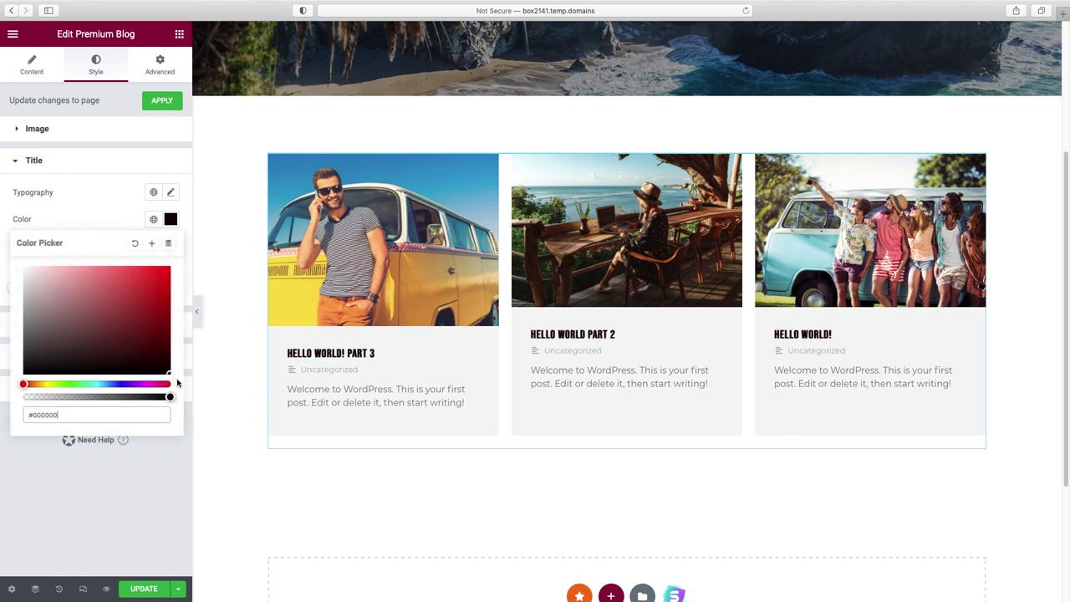
left_click(172, 193)
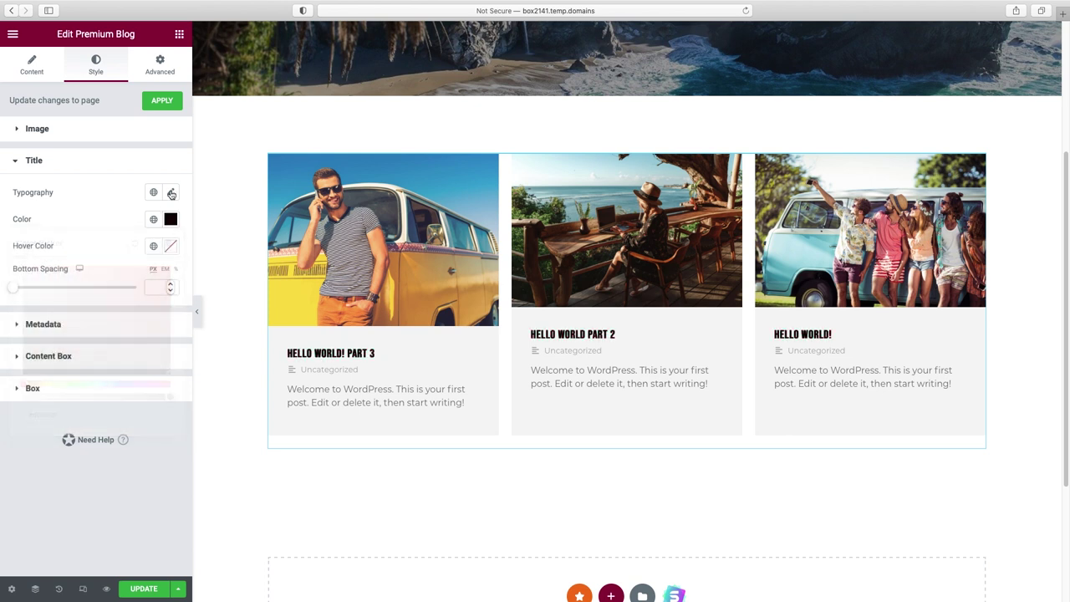
left_click_drag(26, 295, 37, 299)
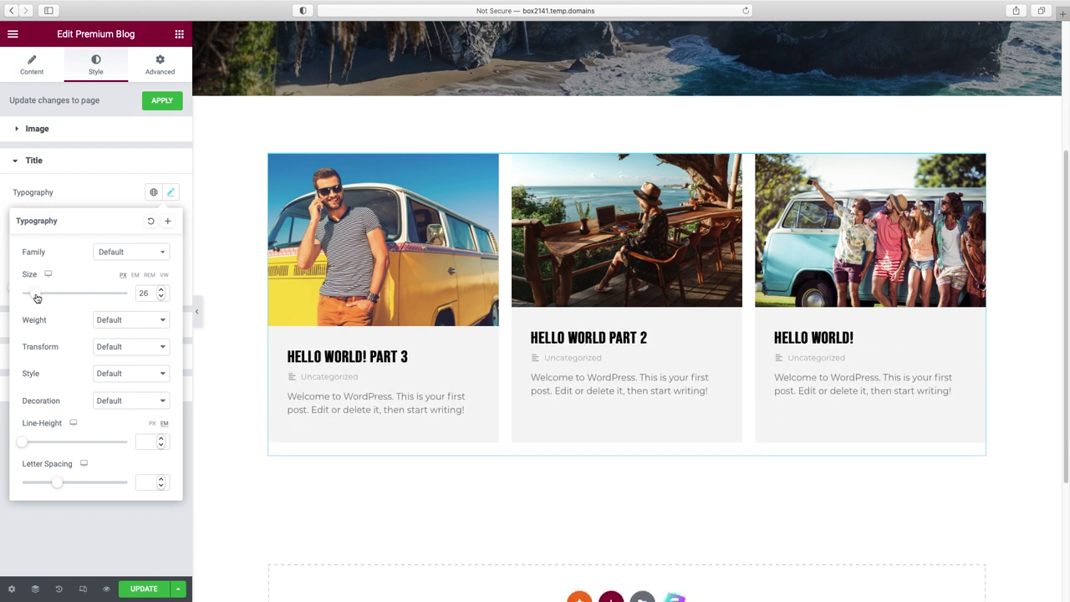
left_click(116, 322)
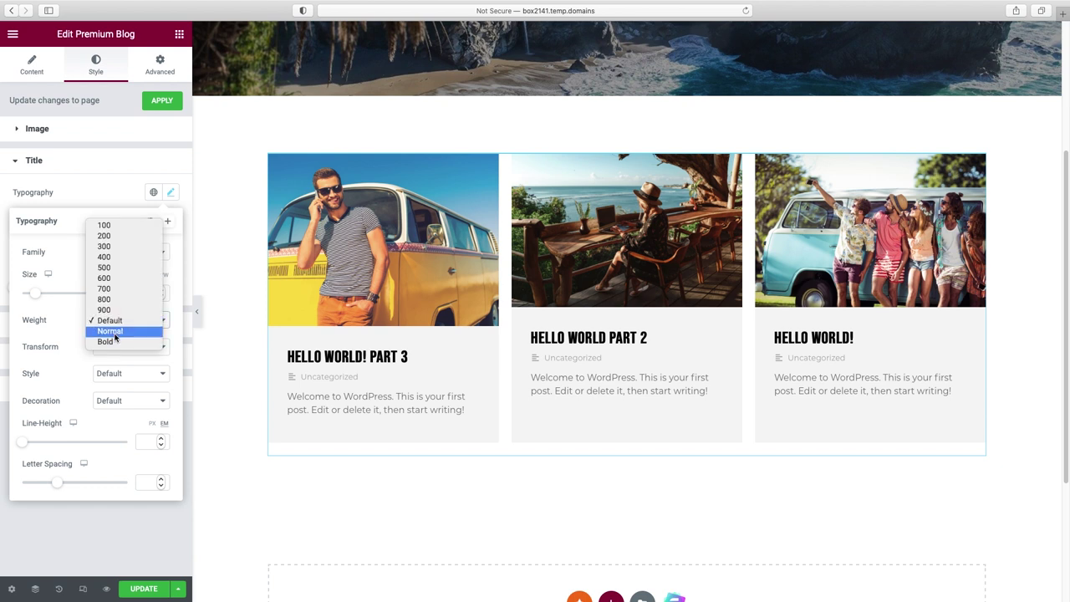
left_click(116, 334)
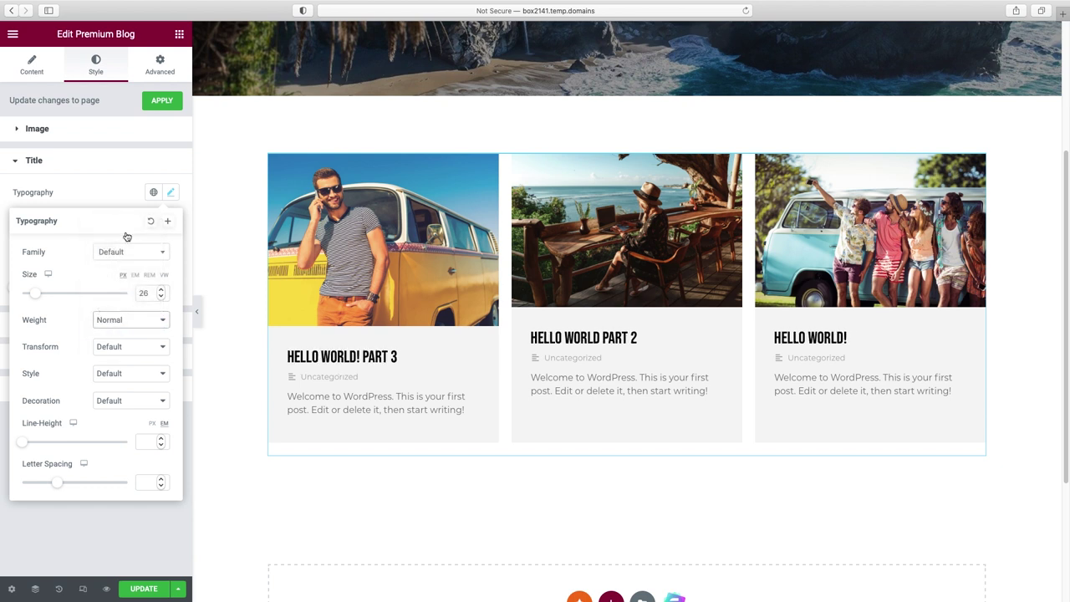
left_click(106, 169)
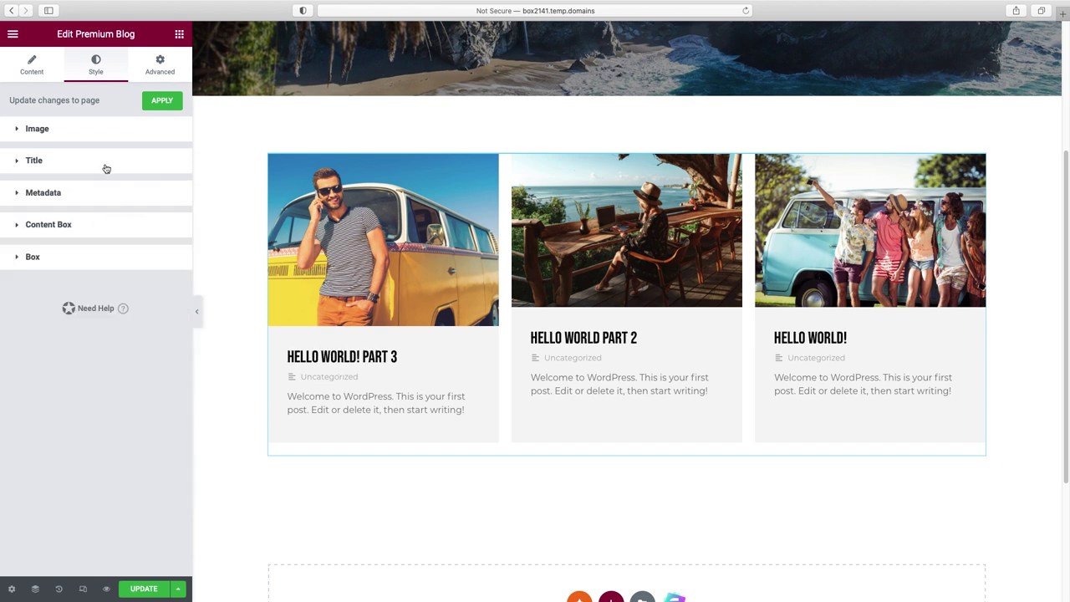
- Set the Content Box background colour to white (#FFFFFF)
left_click(57, 228)
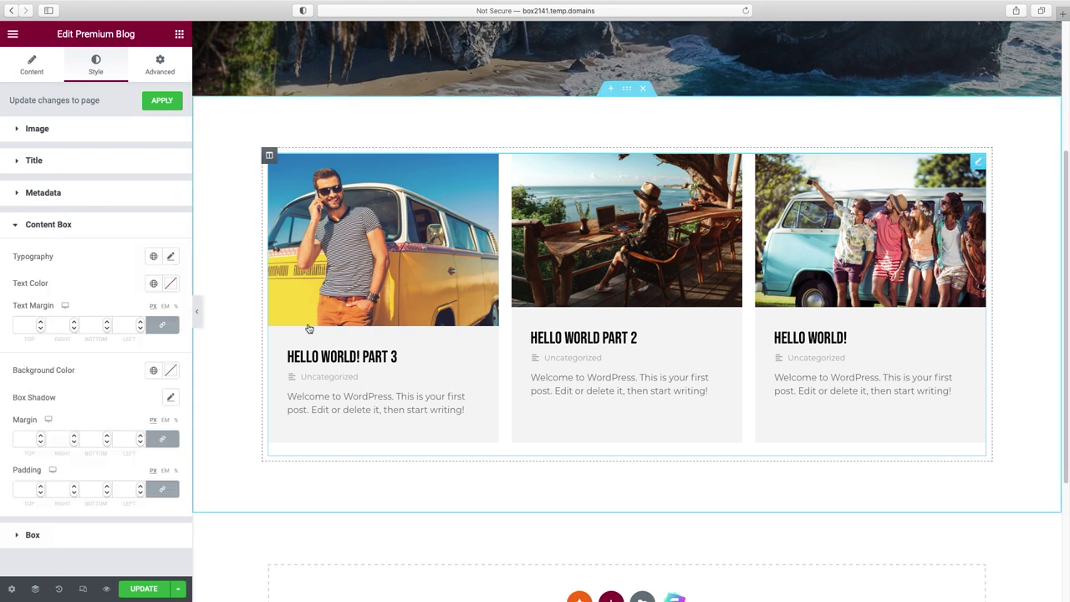
left_click(171, 371)
left_click_drag(149, 427, 152, 442)
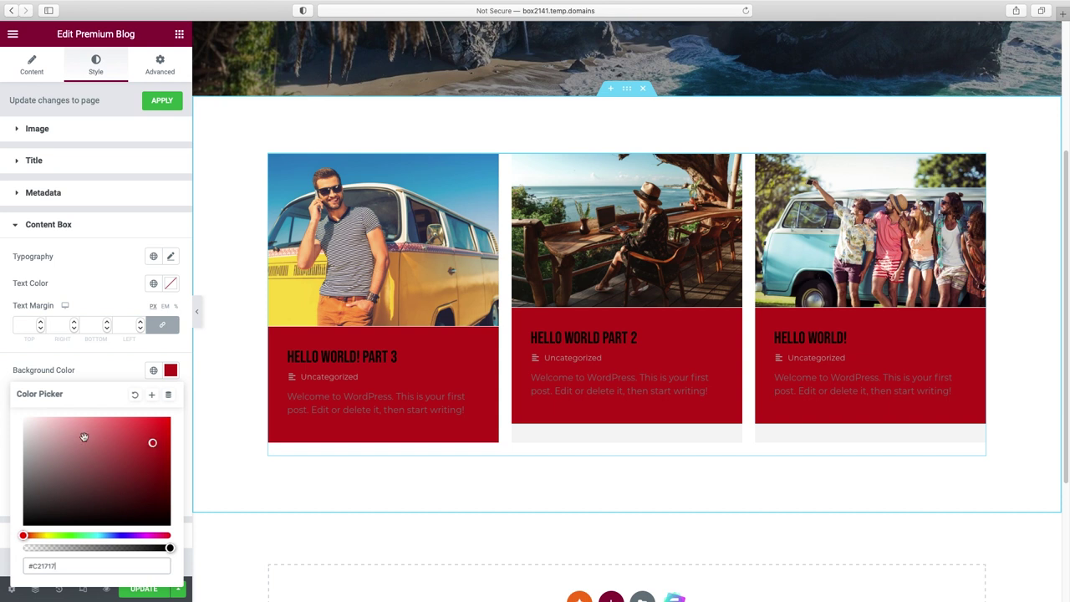
left_click(26, 425)
left_click_drag(26, 425, 10, 404)
left_click(7, 399)
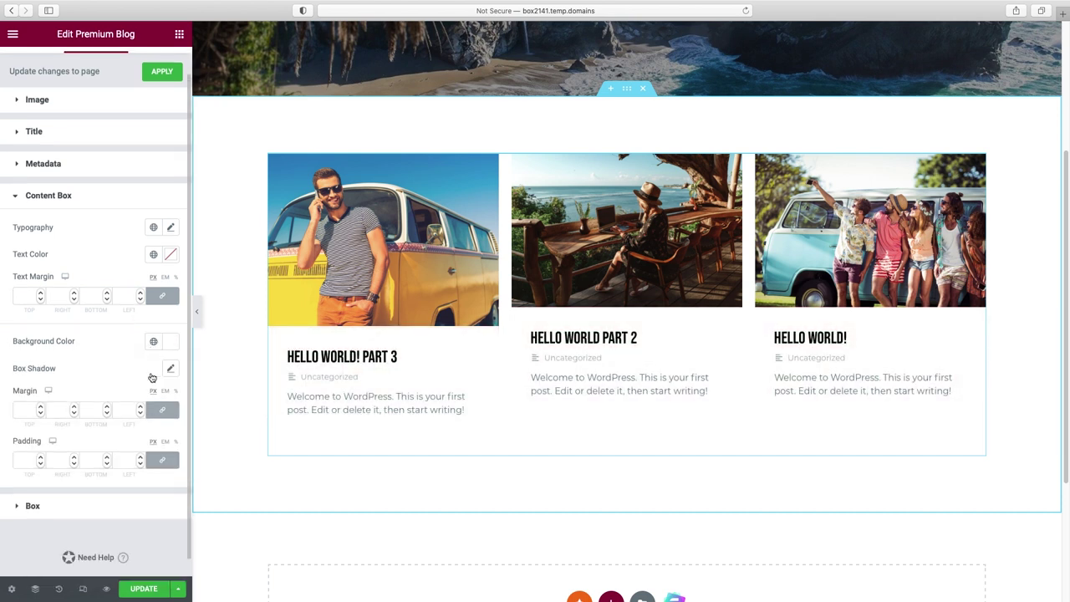
- Enable a Box Shadow on the cards with its alpha lowered to 0.19
scroll(117, 419, "down", 2)
left_click(81, 489)
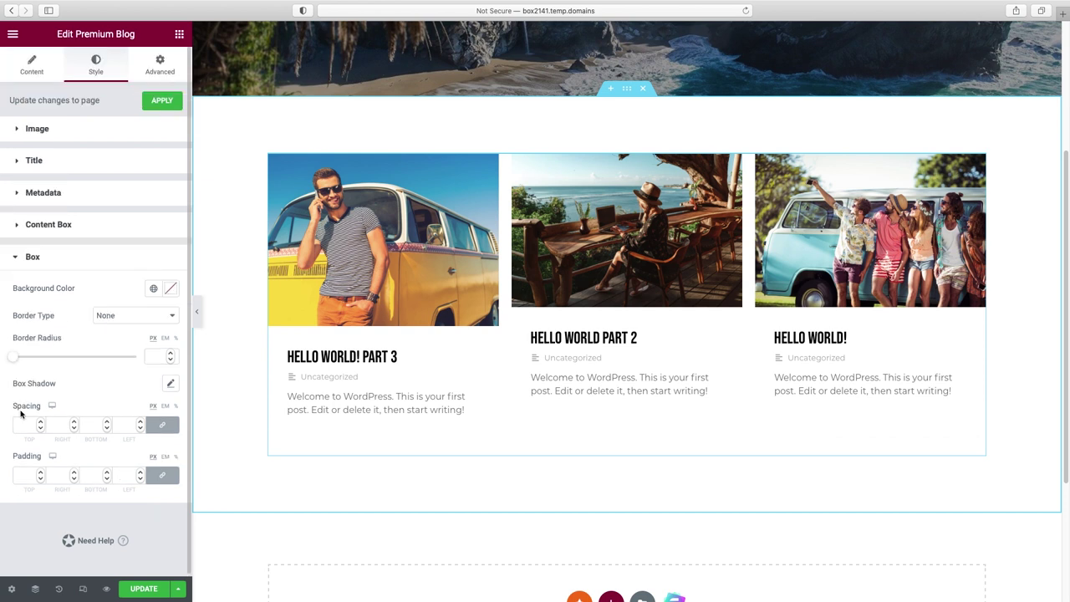
left_click(171, 386)
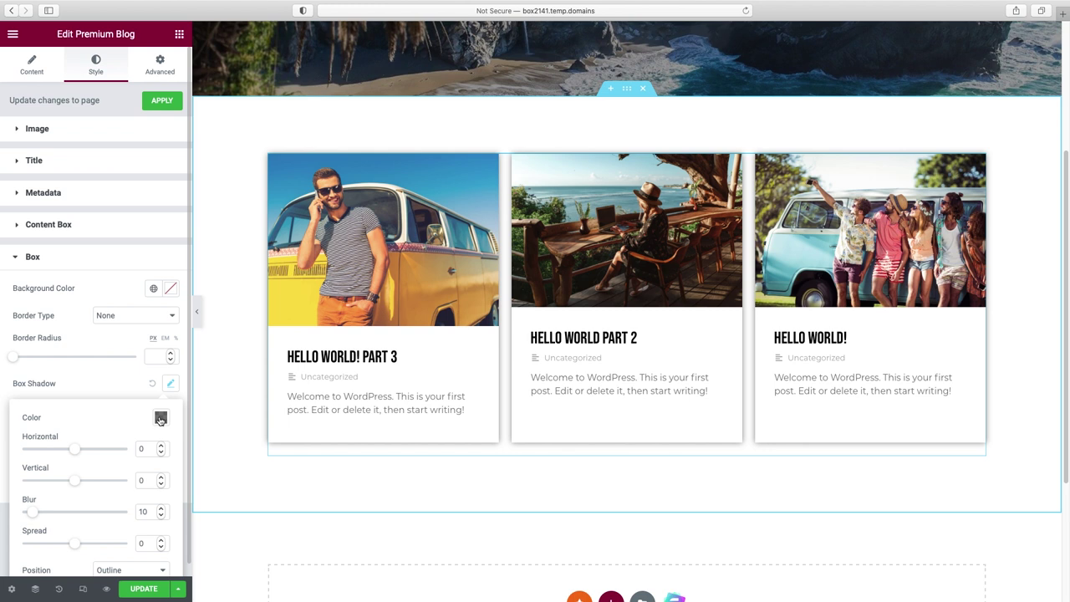
left_click(160, 419)
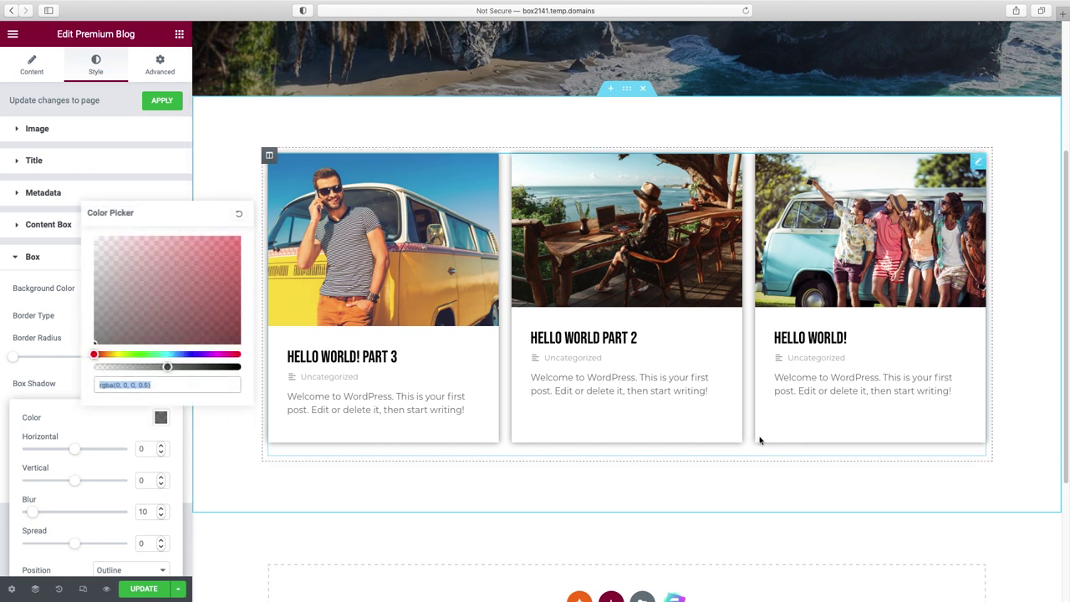
left_click_drag(167, 367, 123, 368)
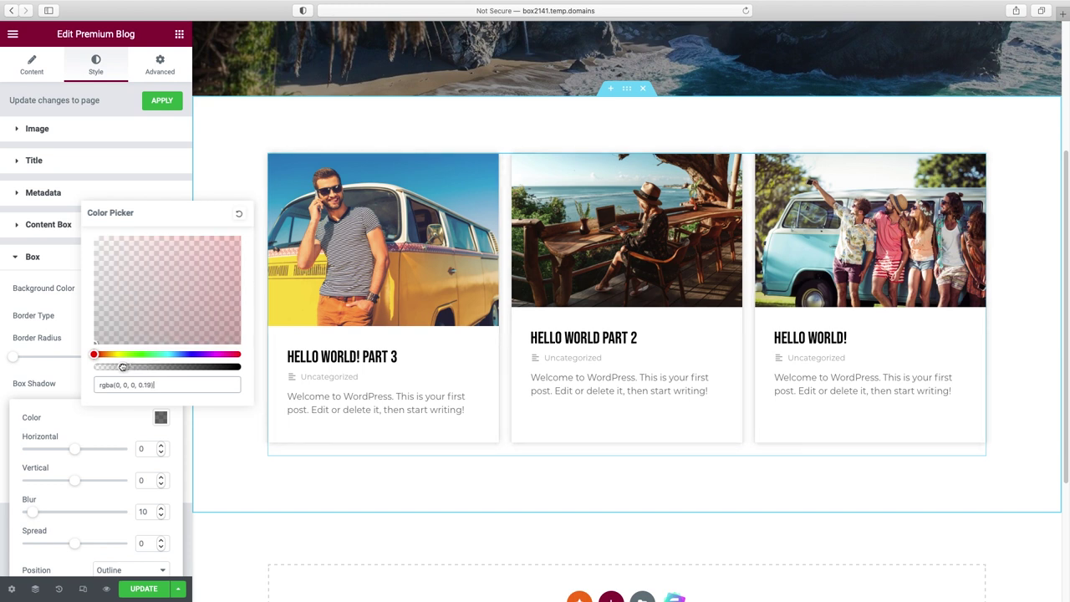
left_click(219, 174)
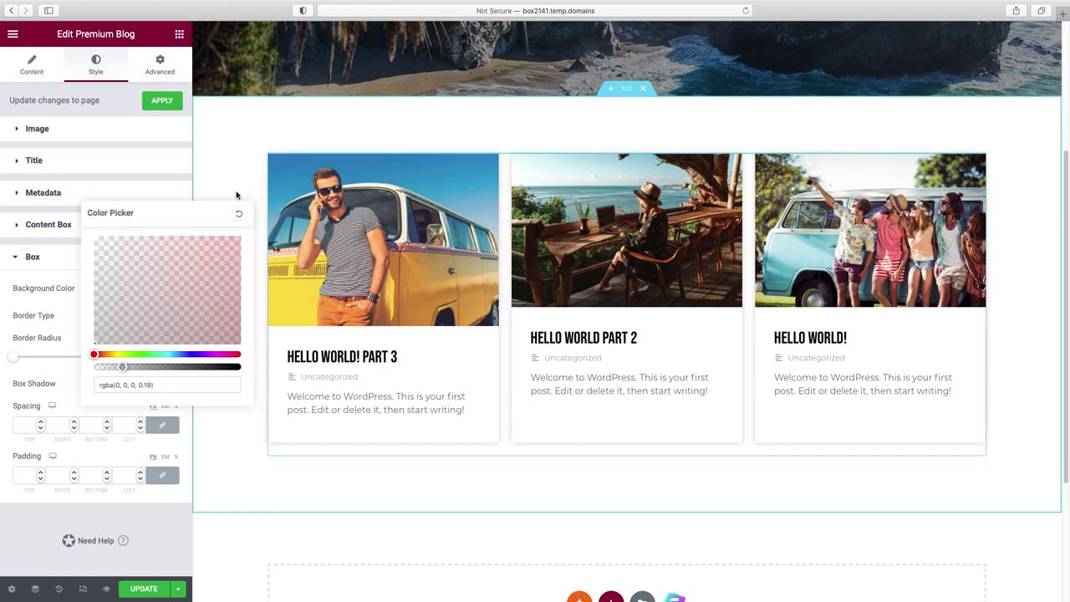
- Round the card corners with a 13 px Border Radius and preview the result
left_click(174, 193)
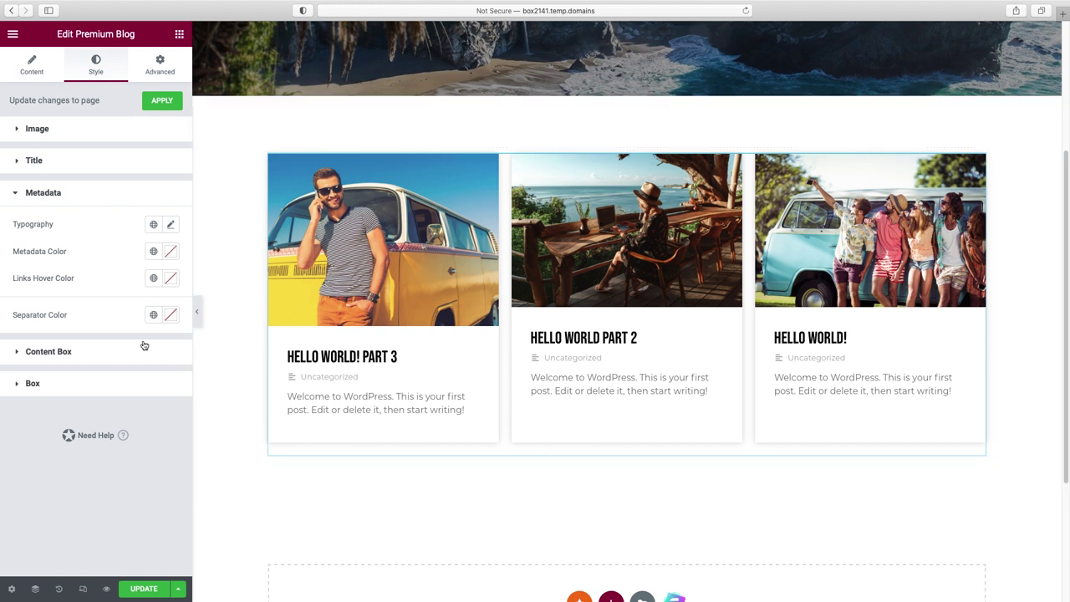
left_click(55, 385)
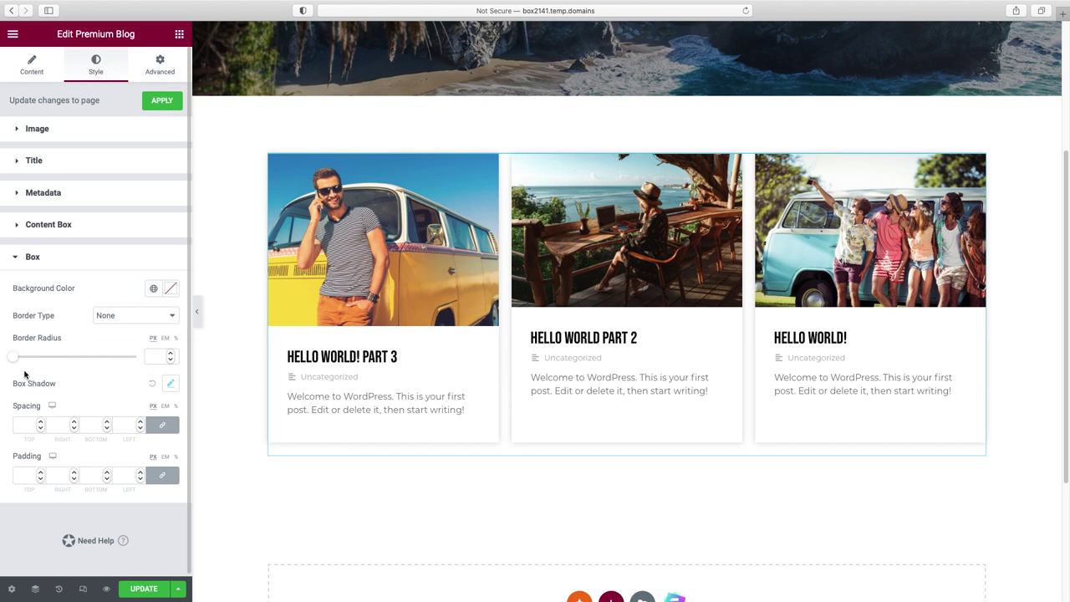
left_click_drag(15, 360, 30, 362)
left_click(196, 311)
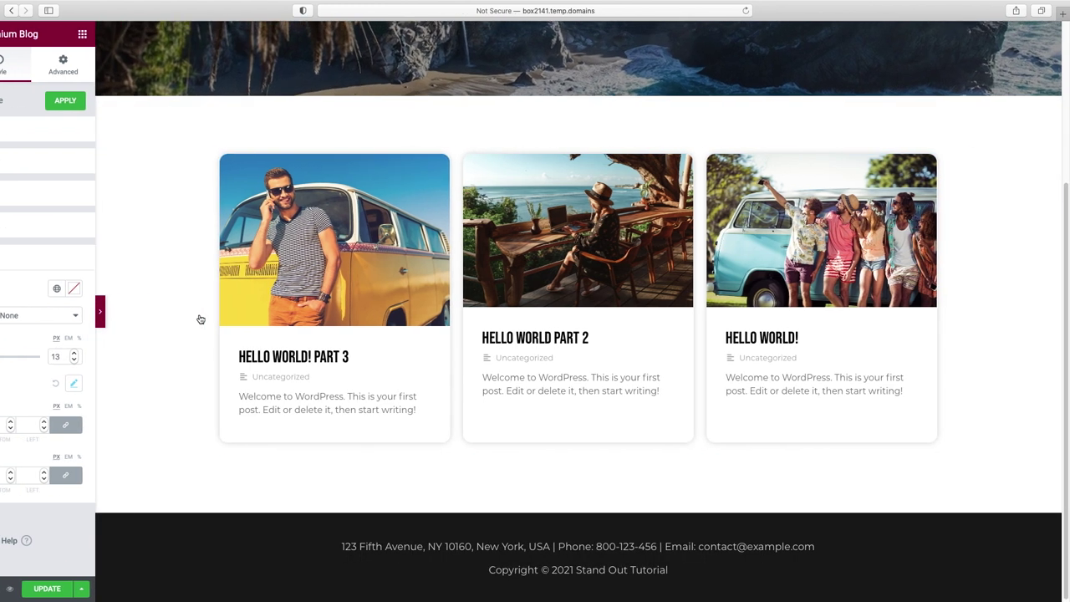
scroll(644, 370, "up", 1)
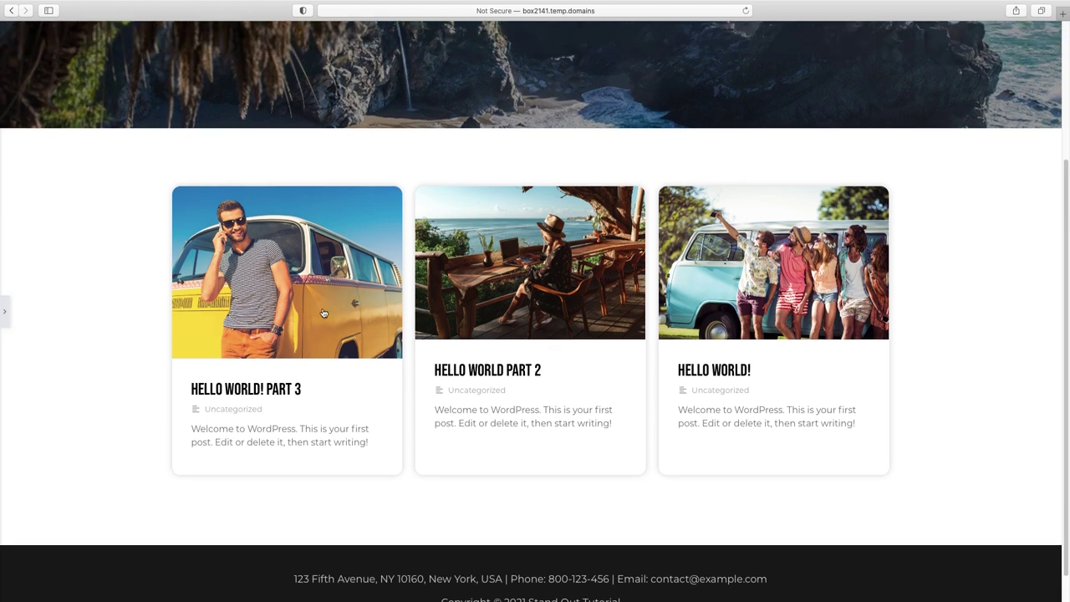
left_click(10, 314)
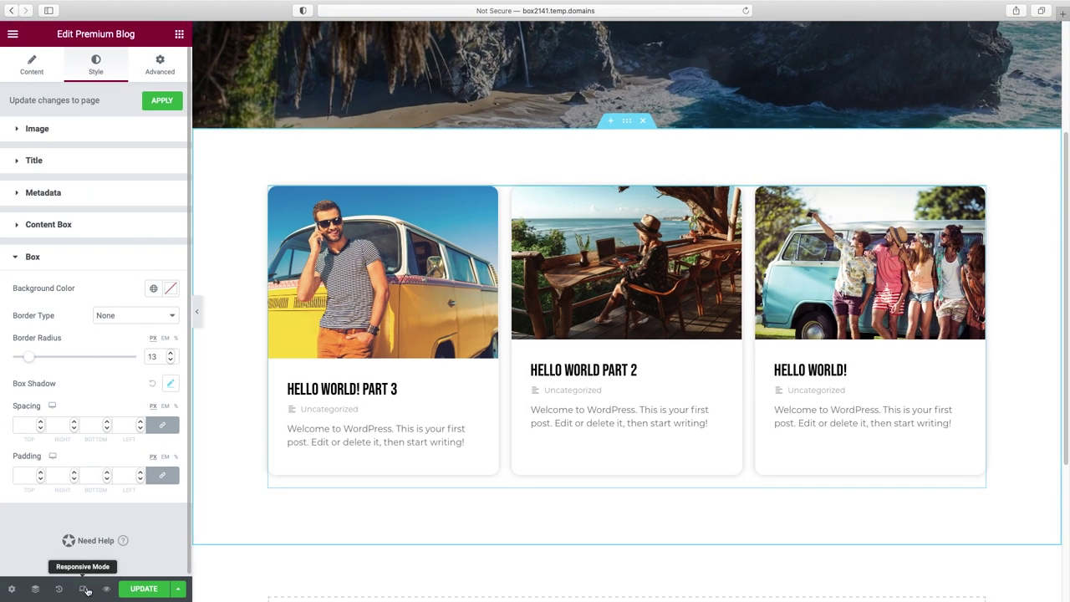
- In mobile responsive mode, set the ALL THE LATEST heading size to 53
left_click(83, 589)
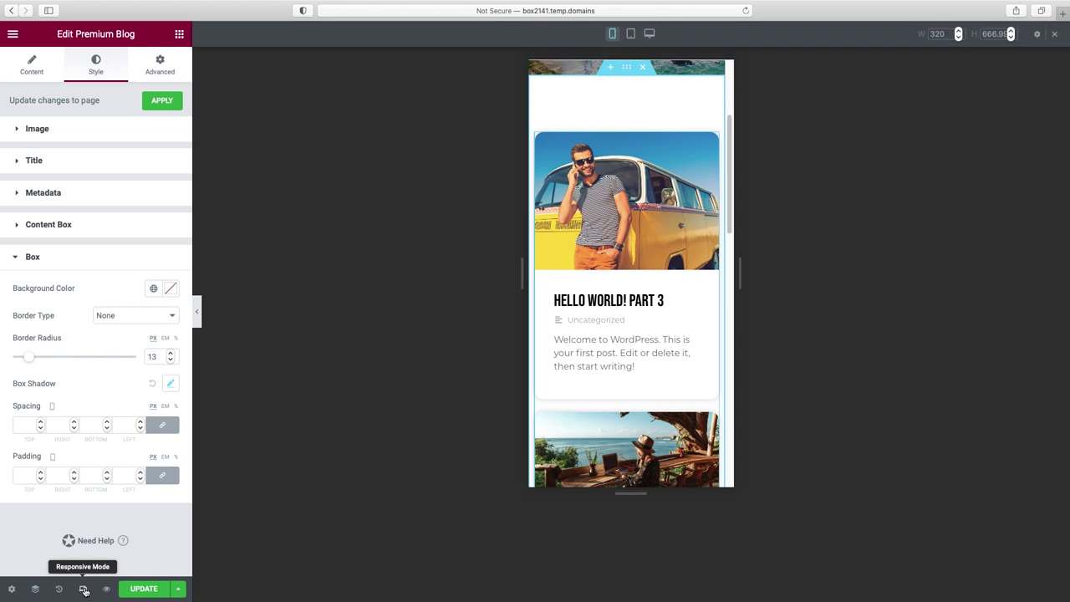
scroll(663, 416, "up", 5)
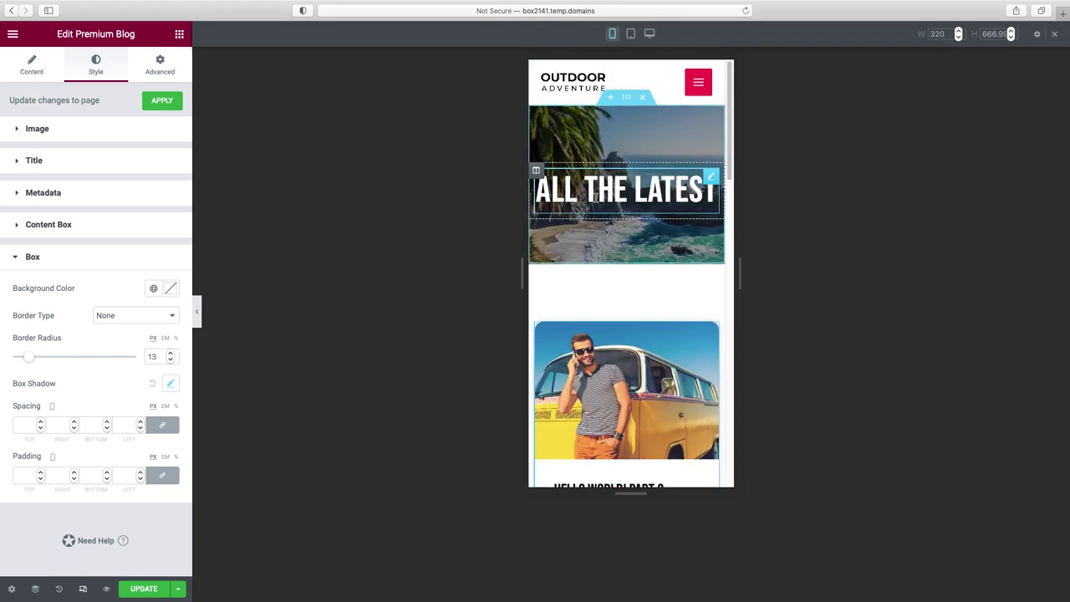
left_click(711, 177)
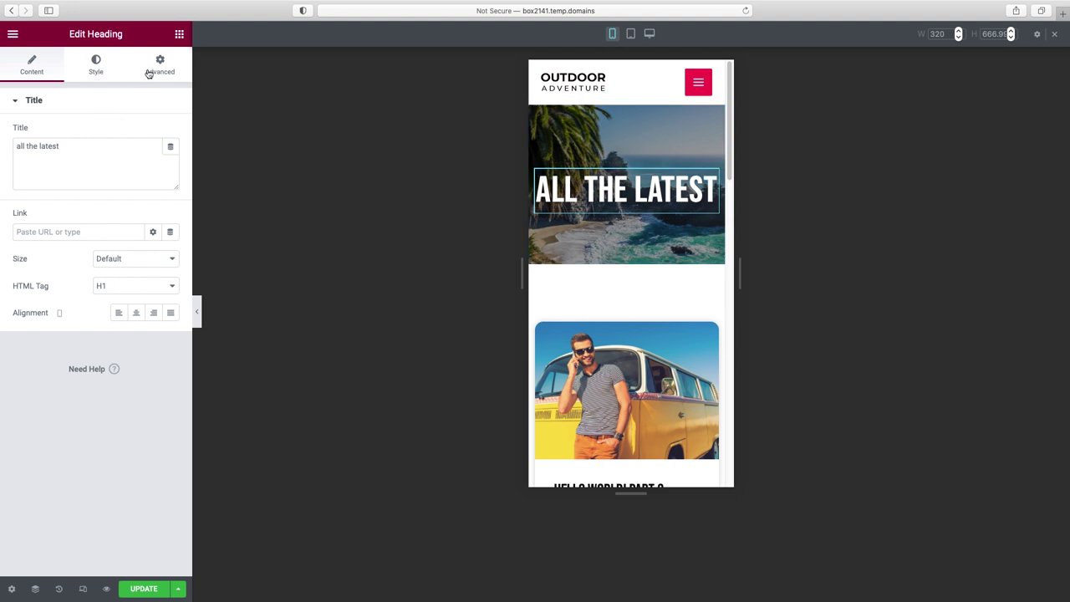
left_click(97, 68)
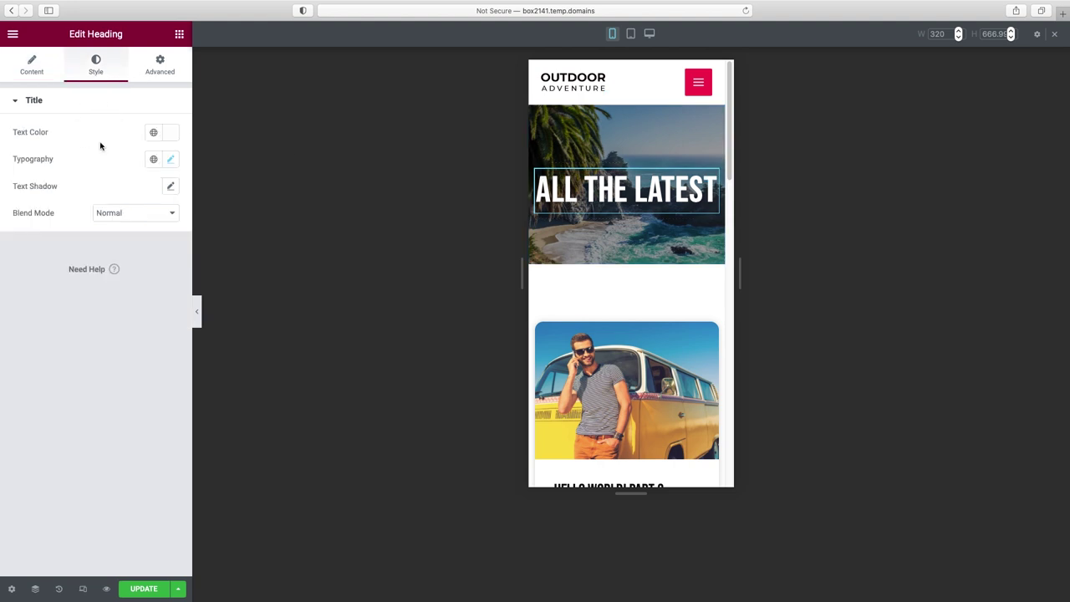
left_click(172, 160)
left_click_drag(49, 262, 47, 263)
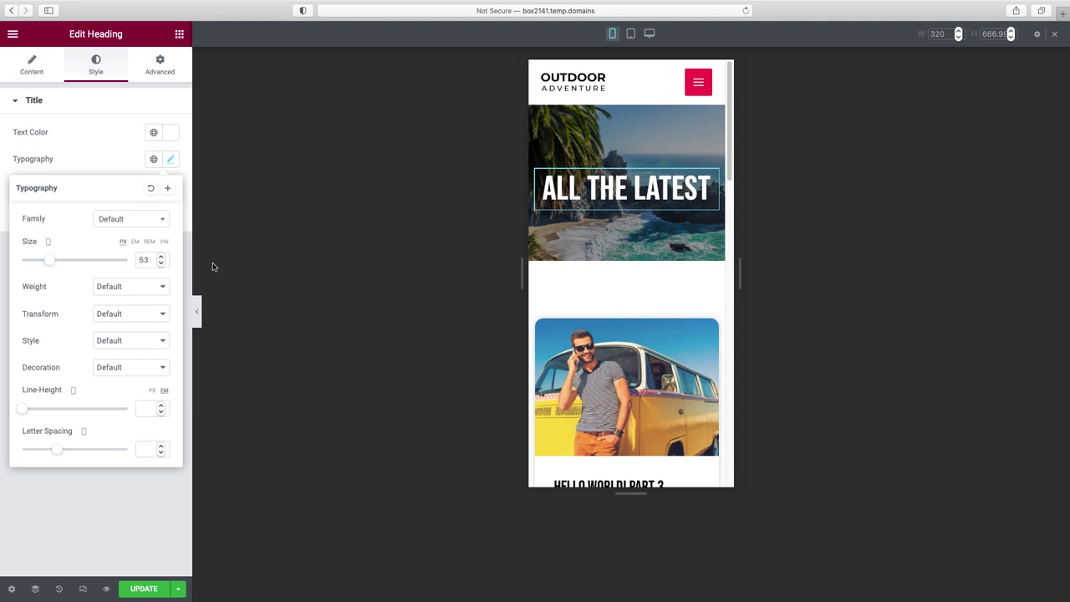
- Review the mobile page with the panel hidden, then save with Update
left_click(198, 311)
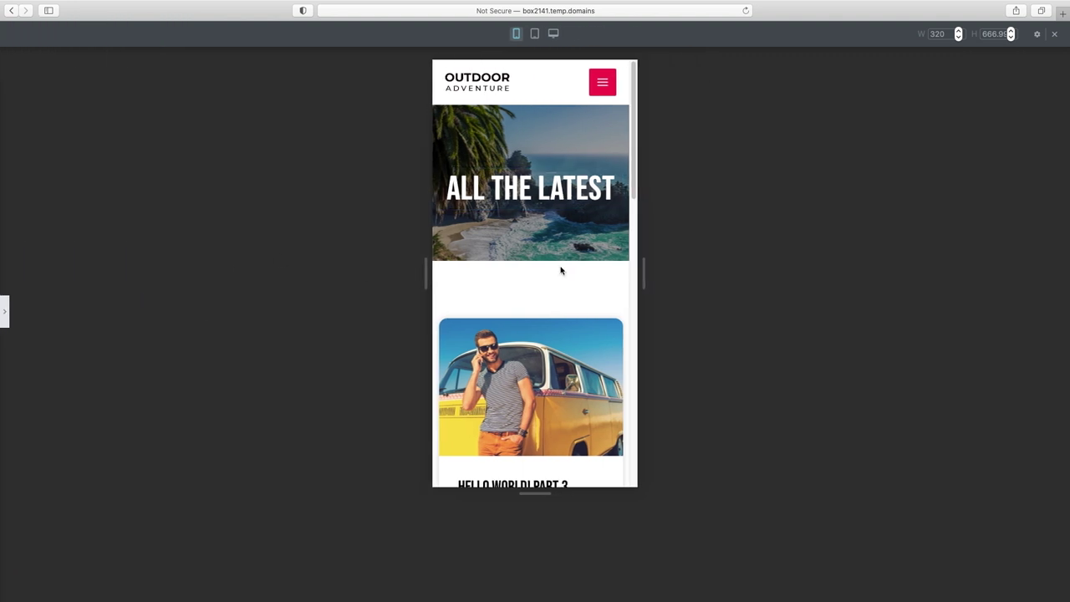
scroll(561, 270, "down", 2)
scroll(560, 273, "down", 8)
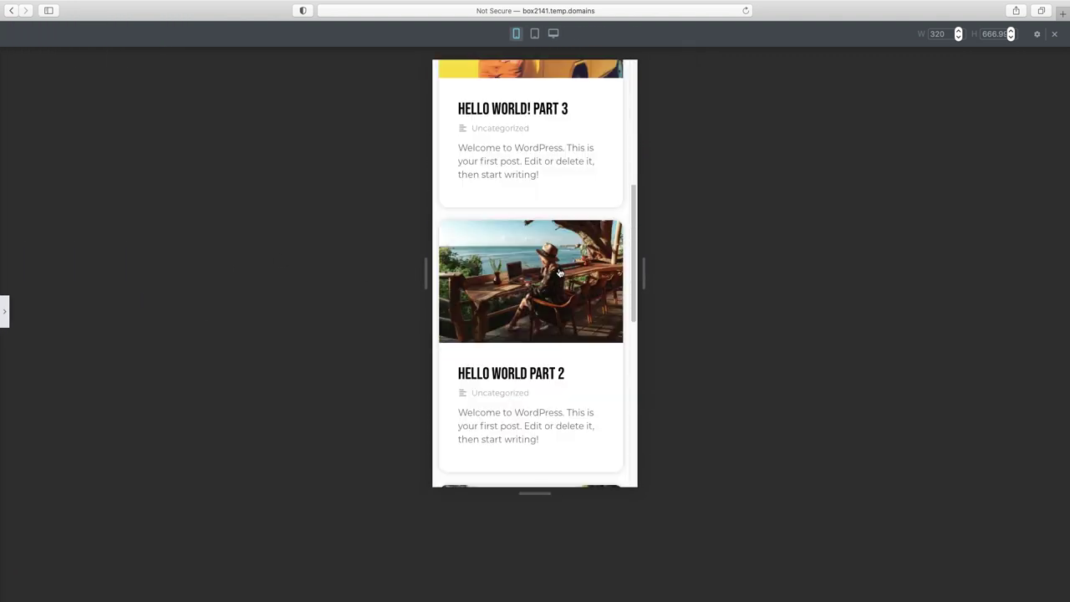
scroll(560, 273, "down", 5)
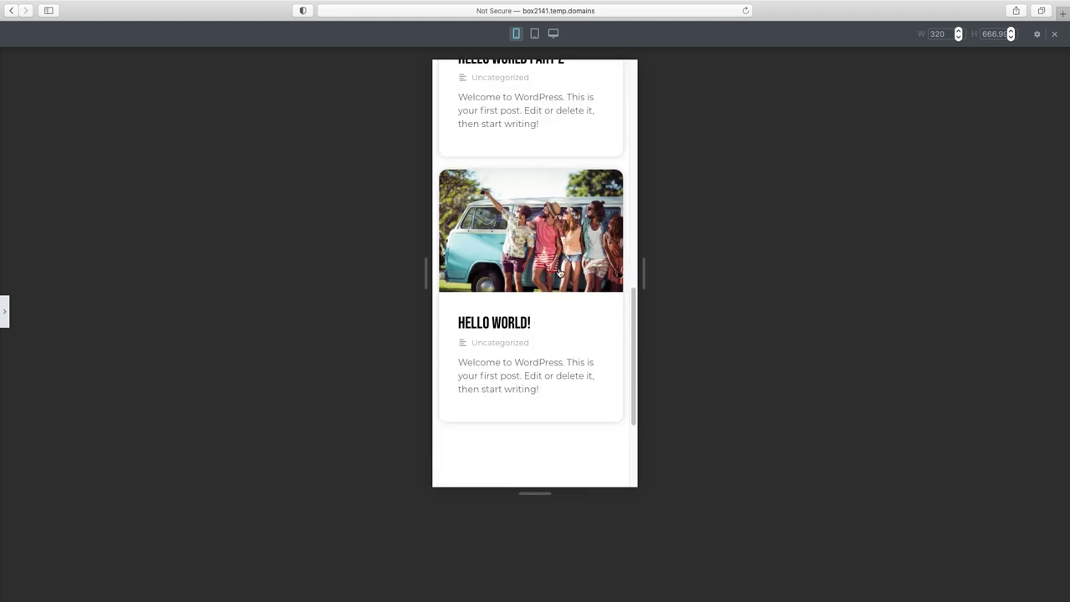
scroll(561, 273, "up", 15)
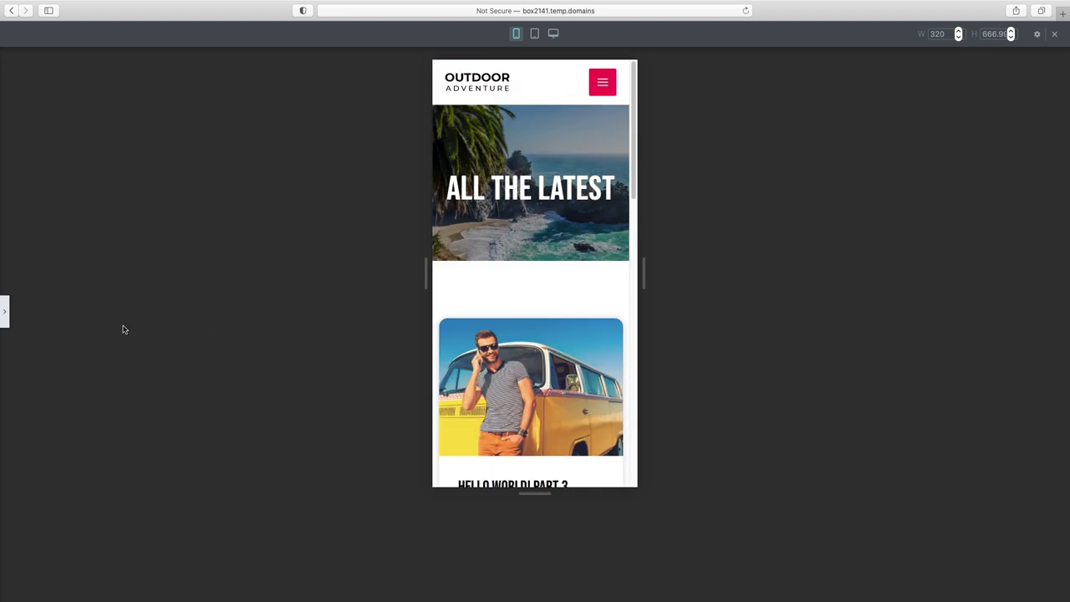
left_click(11, 316)
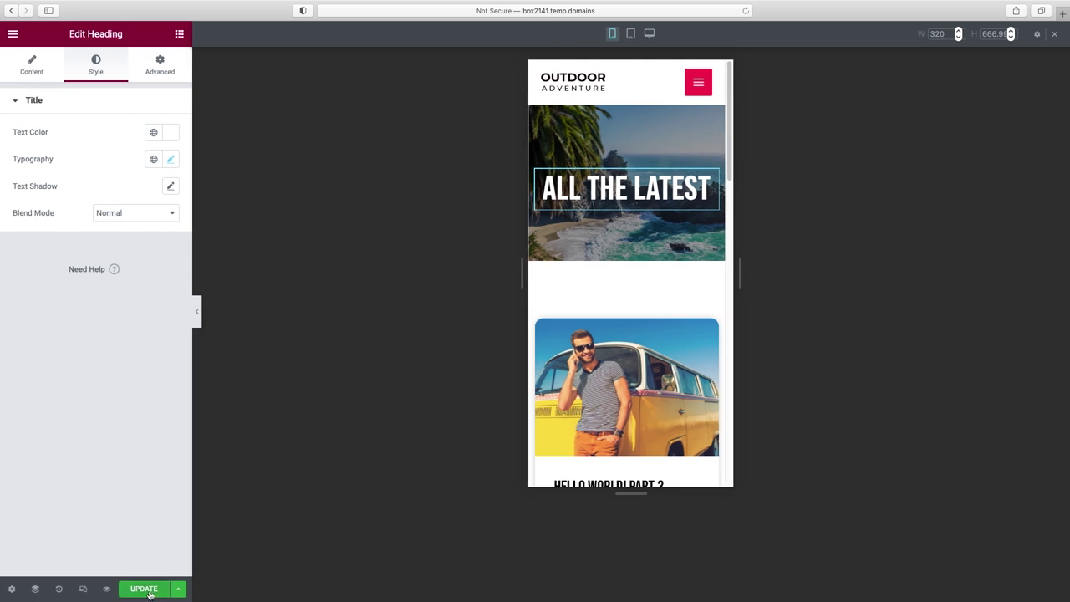
left_click(144, 588)
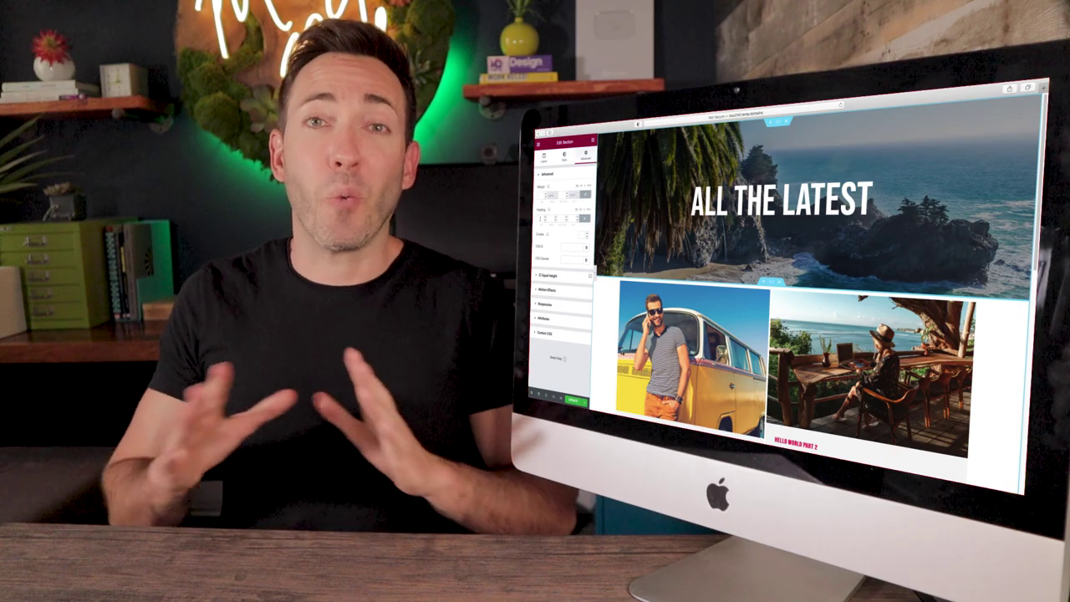